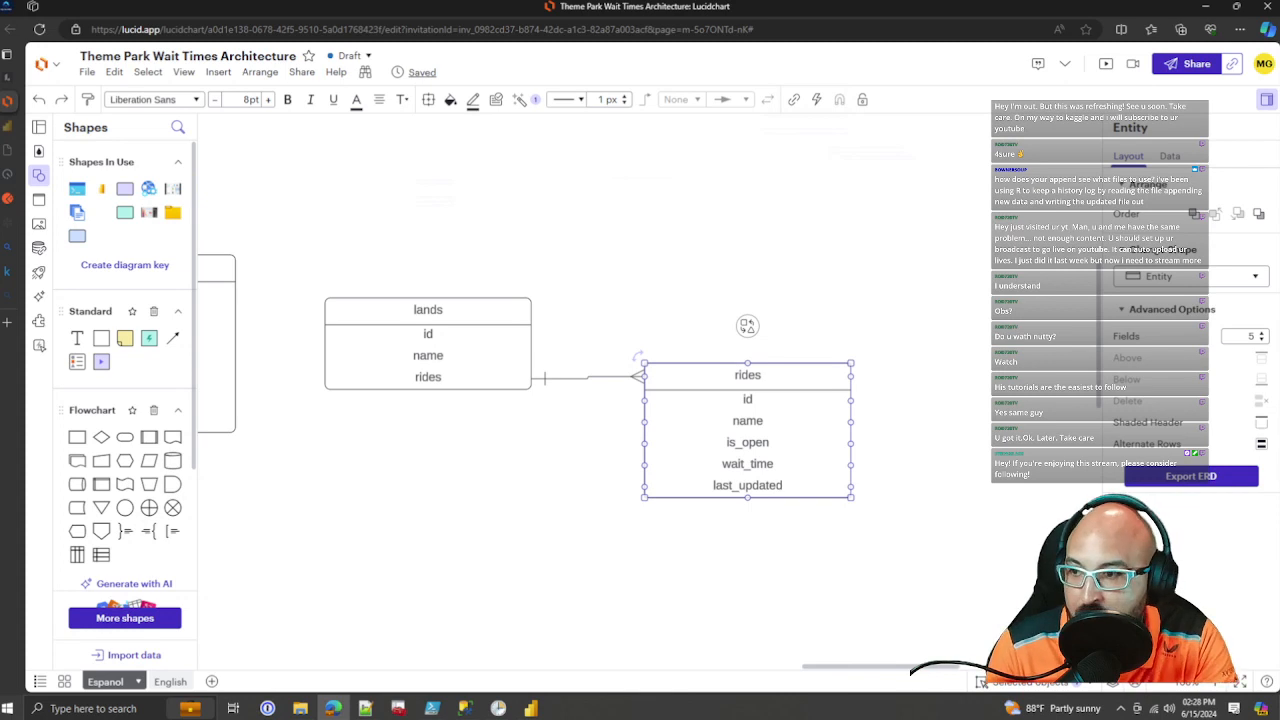
# Step: Review the Parks, lands and rides entities in the diagram, the ThemeParkOutput folder and the Theme Park Wait Times report in Power BI
pyautogui.hscroll(-5, 640, 380)
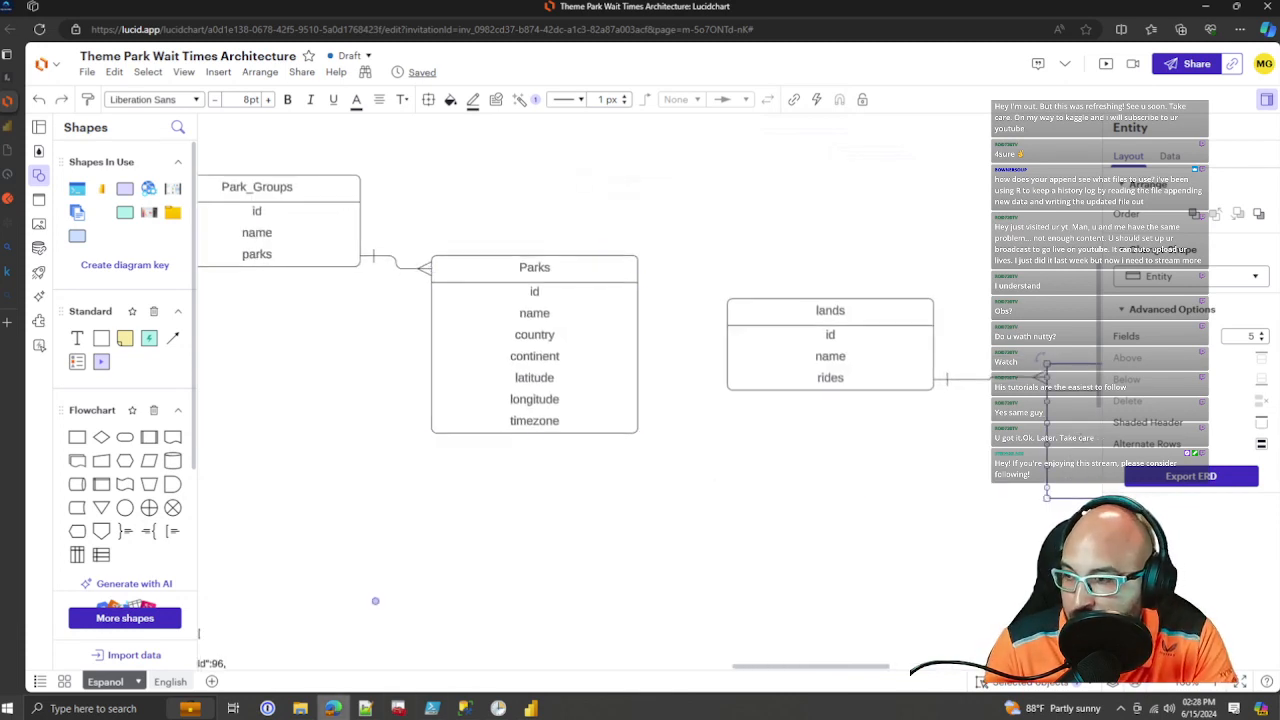
pyautogui.click(300, 708)
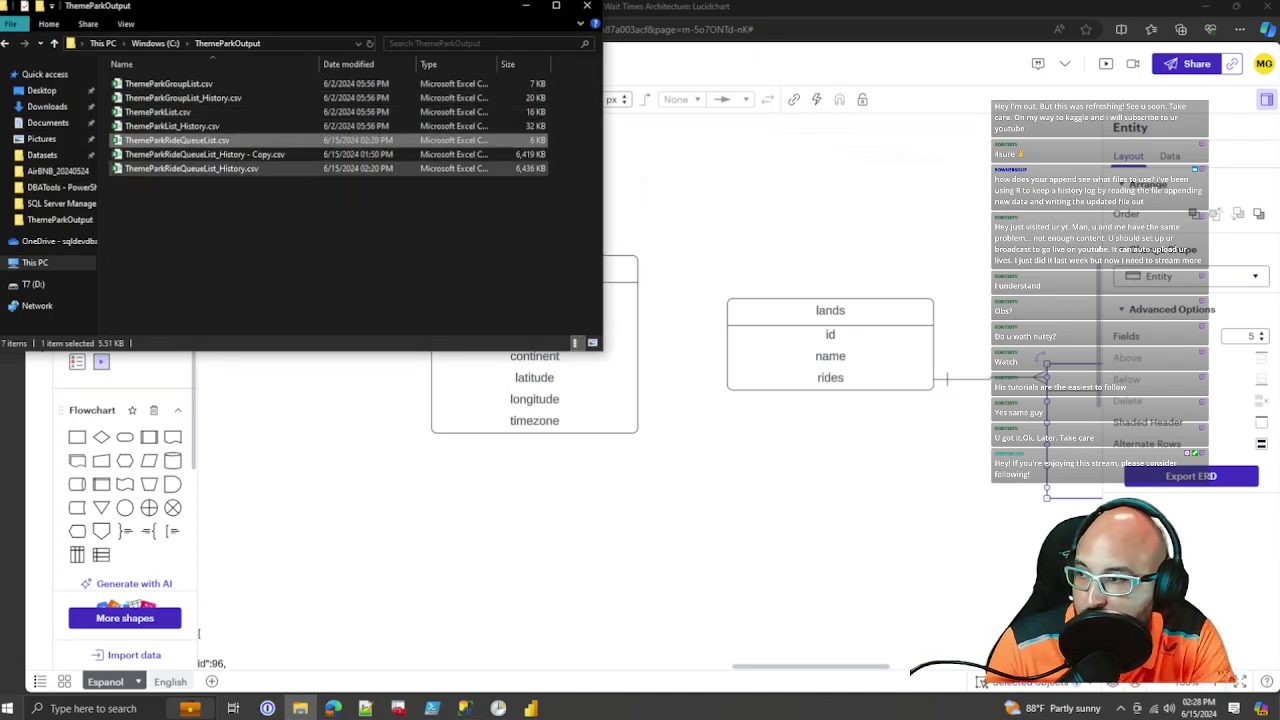
pyautogui.moveTo(720, 480); pyautogui.dragTo(602, 482)
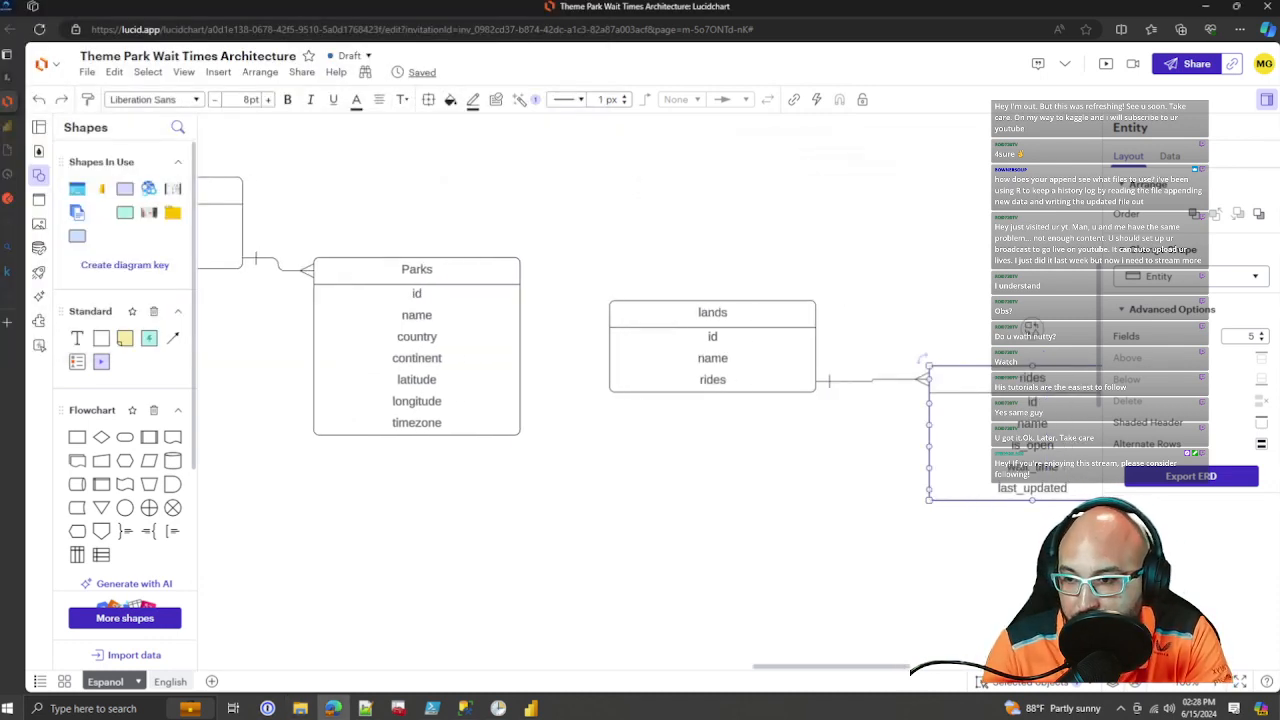
pyautogui.moveTo(1031, 326); pyautogui.dragTo(922, 326)
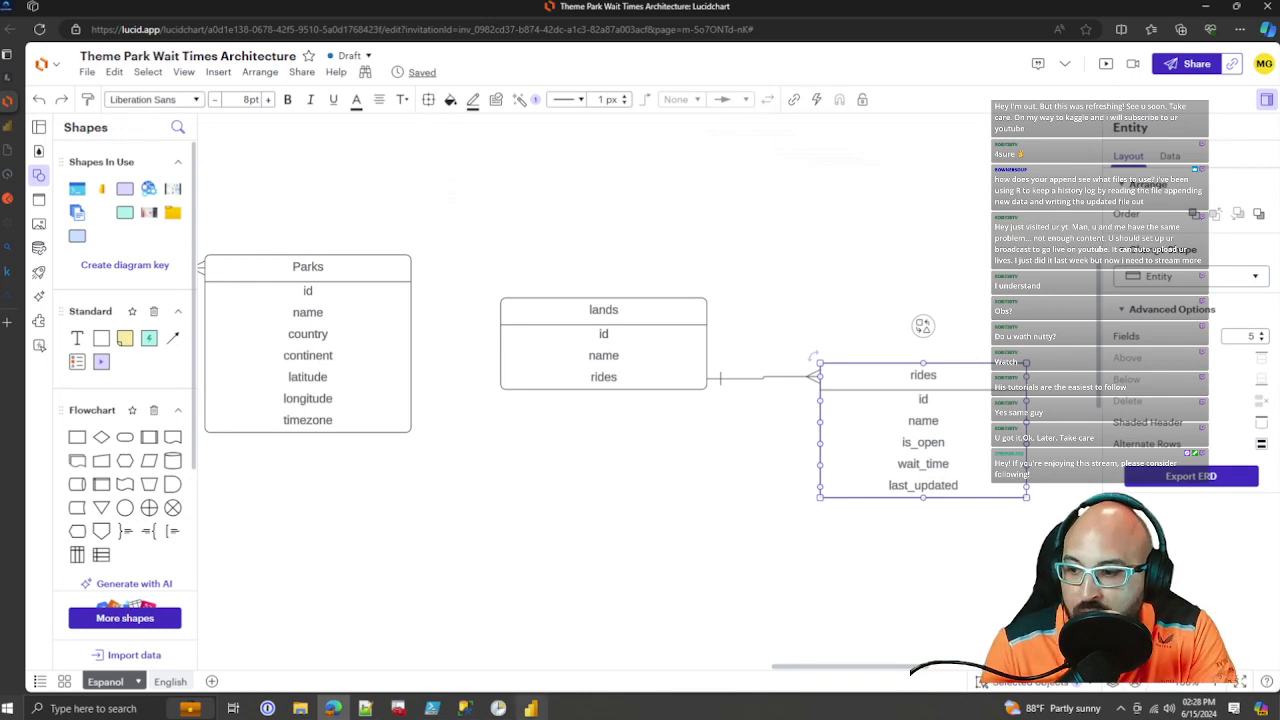
pyautogui.moveTo(530, 708)
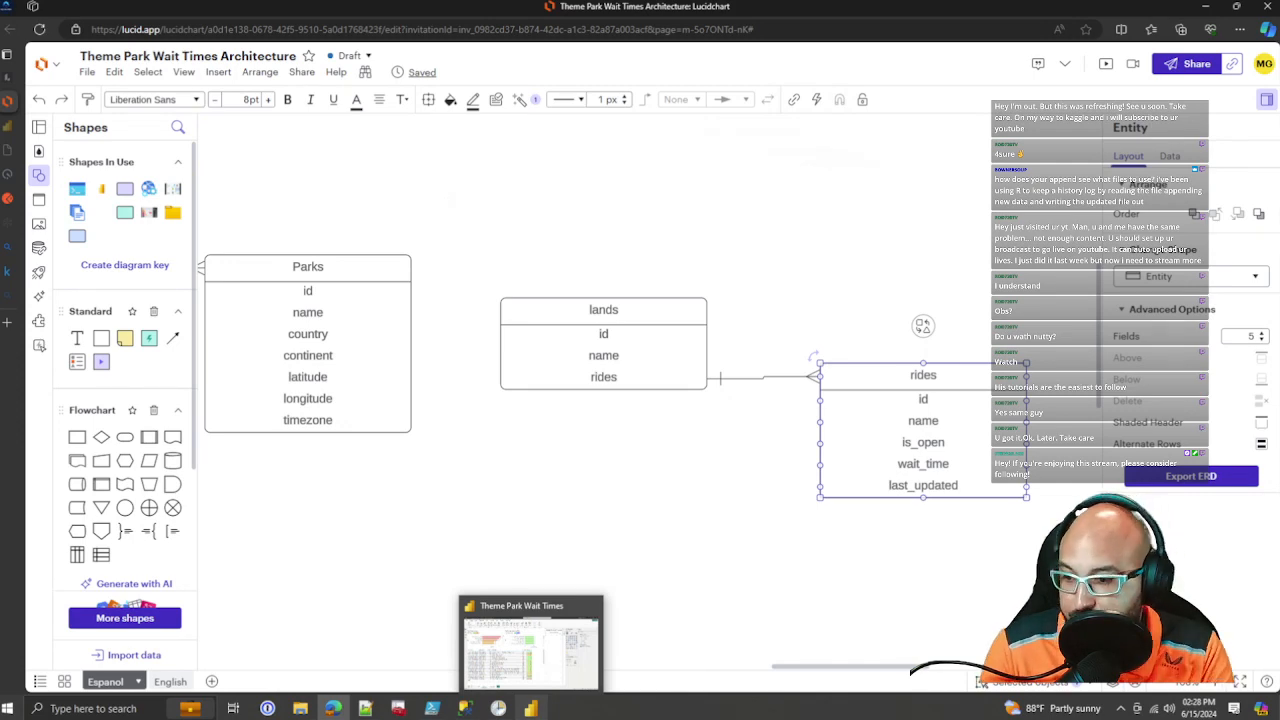
pyautogui.click(531, 708)
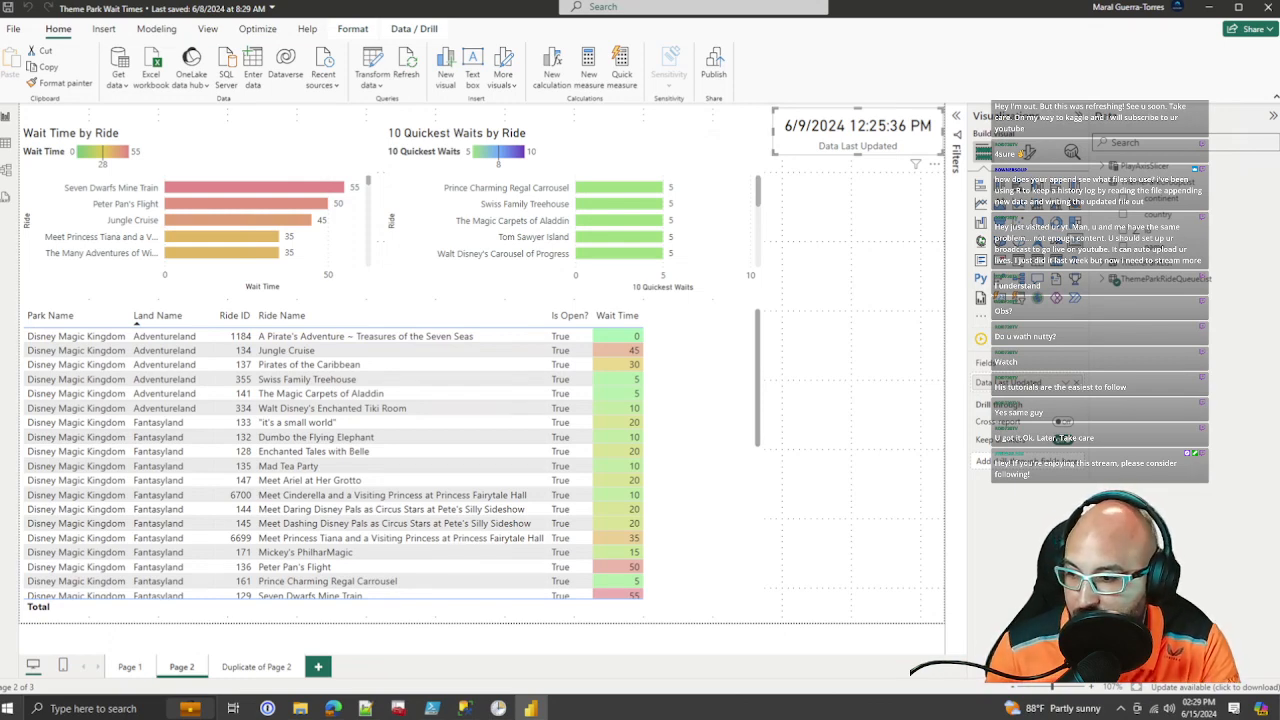
pyautogui.click(257, 667)
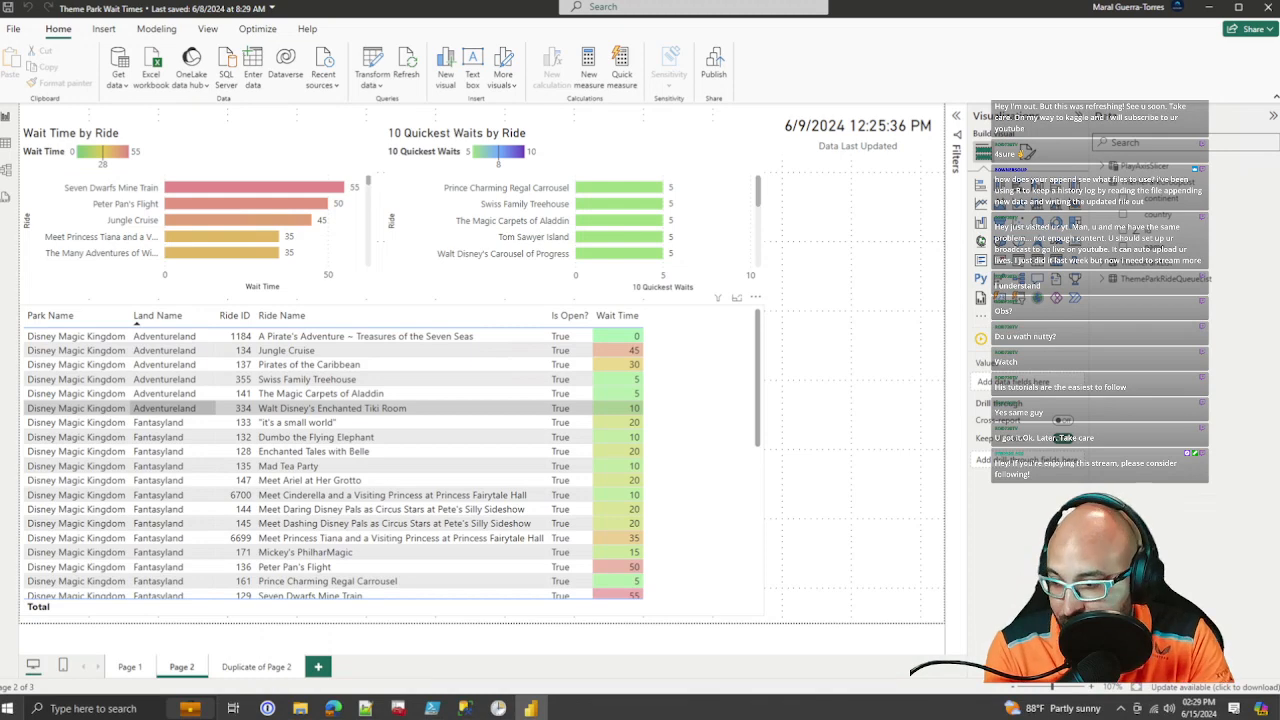
# Step: Switch to Lucidchart and add a SQL Databases shape to the Archiving lane of the English page, beside the Attractions.csv icon
pyautogui.click(333, 708)
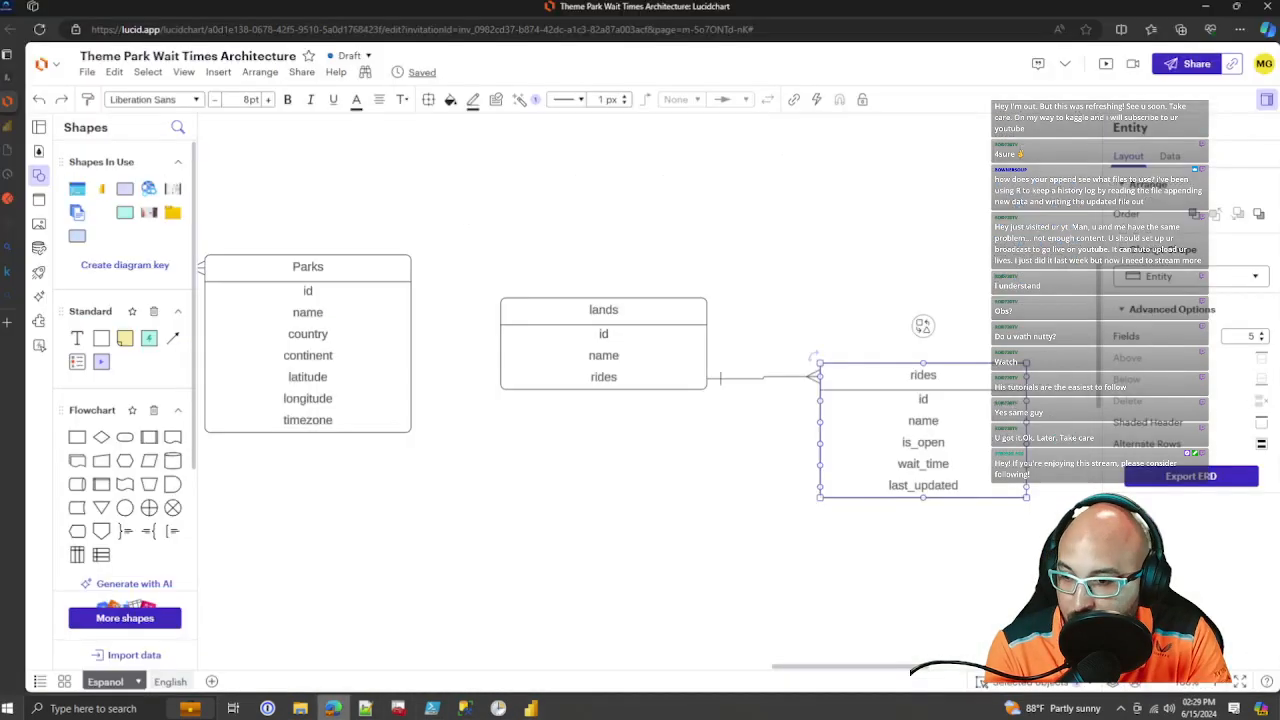
pyautogui.hscroll(-10, 600, 400)
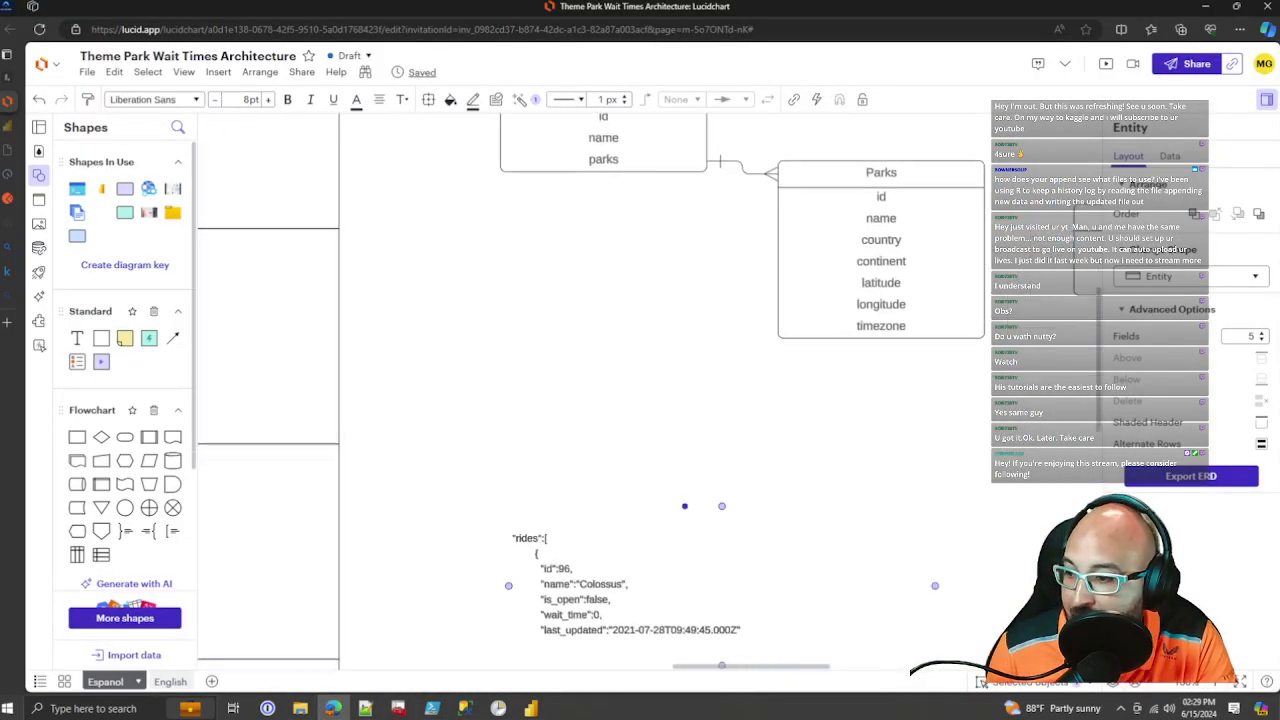
pyautogui.click(154, 682)
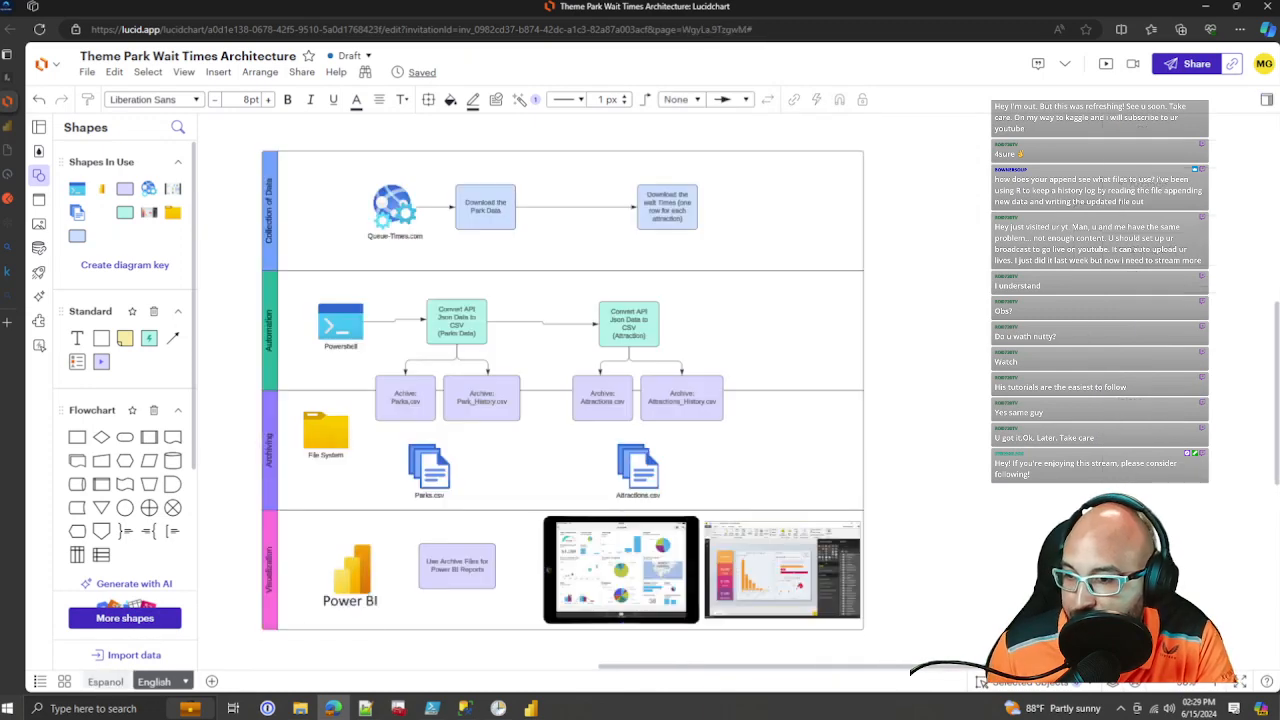
pyautogui.scroll(-3, 720, 470)
pyautogui.scroll(5, 537, 484)
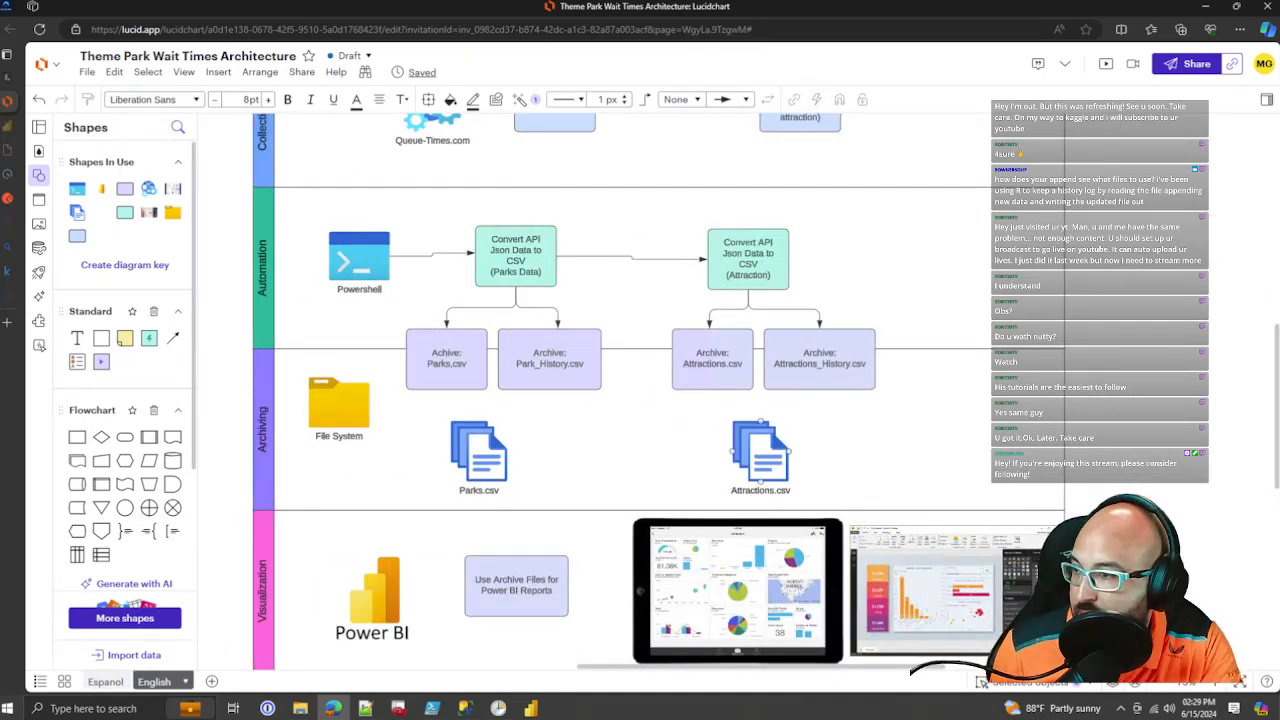
pyautogui.click(178, 127)
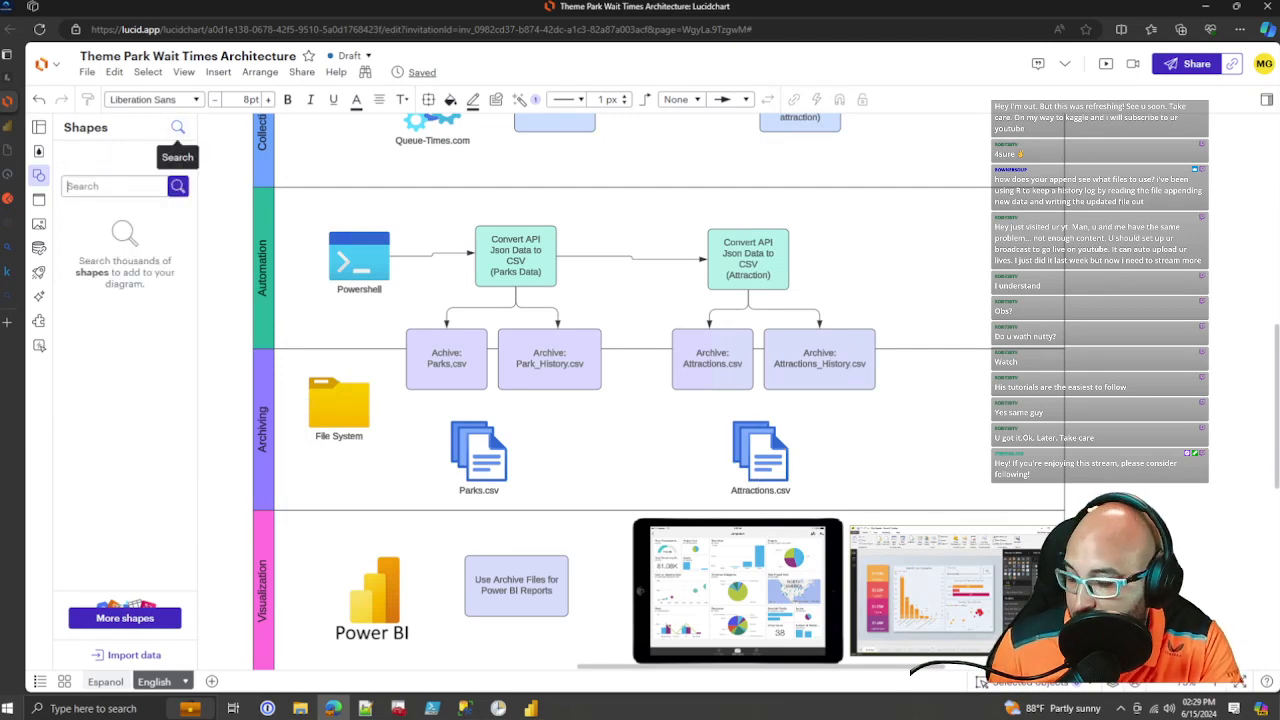
pyautogui.write('sql')
pyautogui.press('Return')
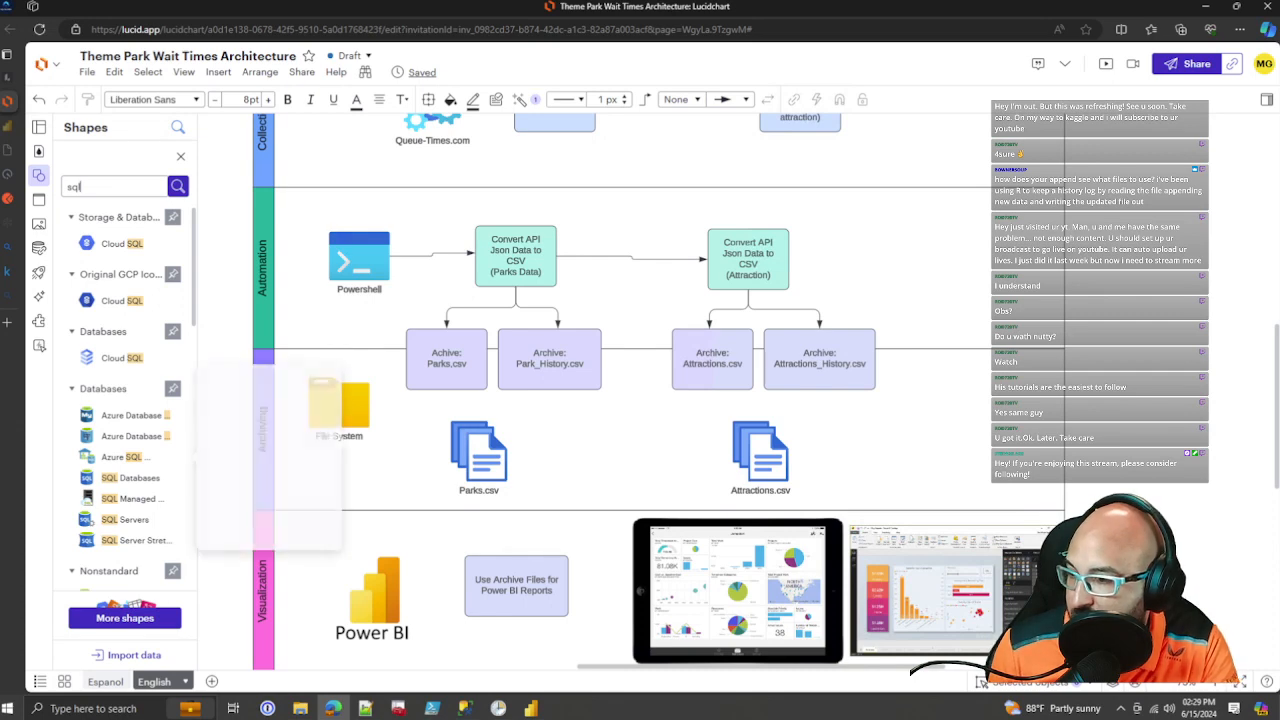
pyautogui.moveTo(133, 477); pyautogui.dragTo(960, 443)
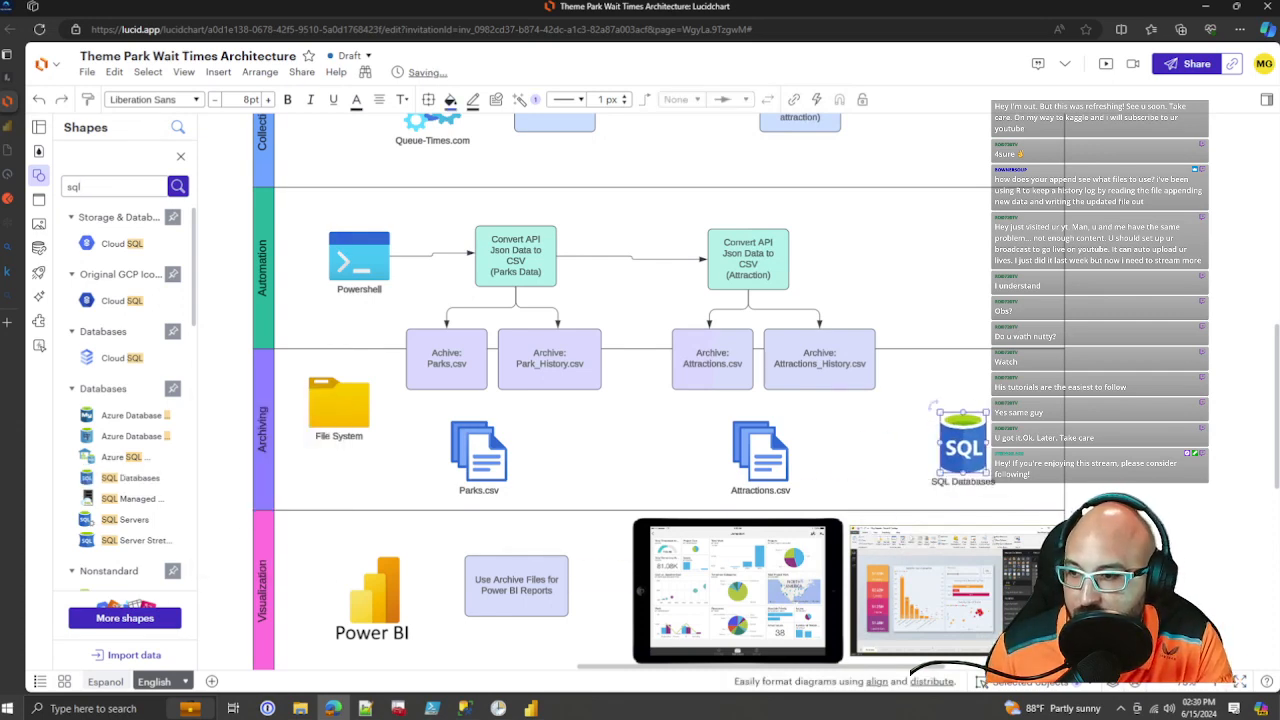
pyautogui.click(882, 450)
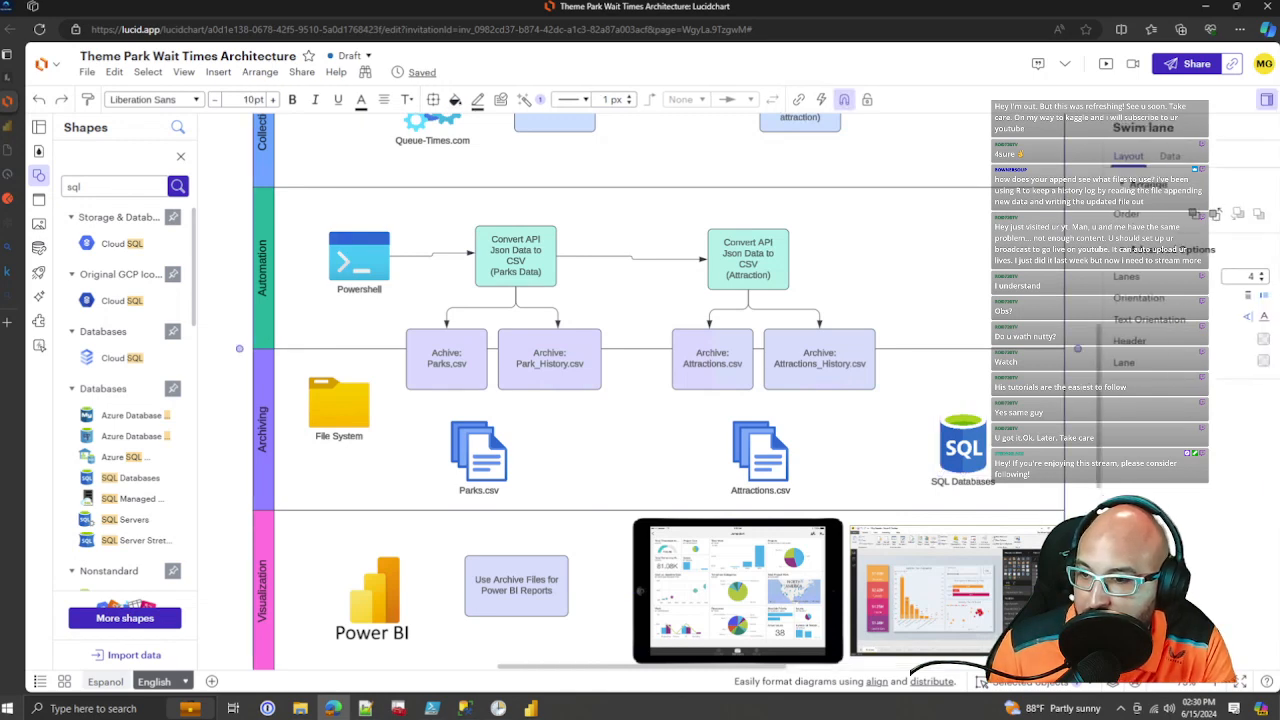
pyautogui.moveTo(962, 445)
pyautogui.mouseDown()
pyautogui.moveTo(934, 368)
pyautogui.moveTo(950, 352)
pyautogui.moveTo(1123, 423)
pyautogui.moveTo(749, 450)
pyautogui.moveTo(941, 438)
pyautogui.mouseUp()
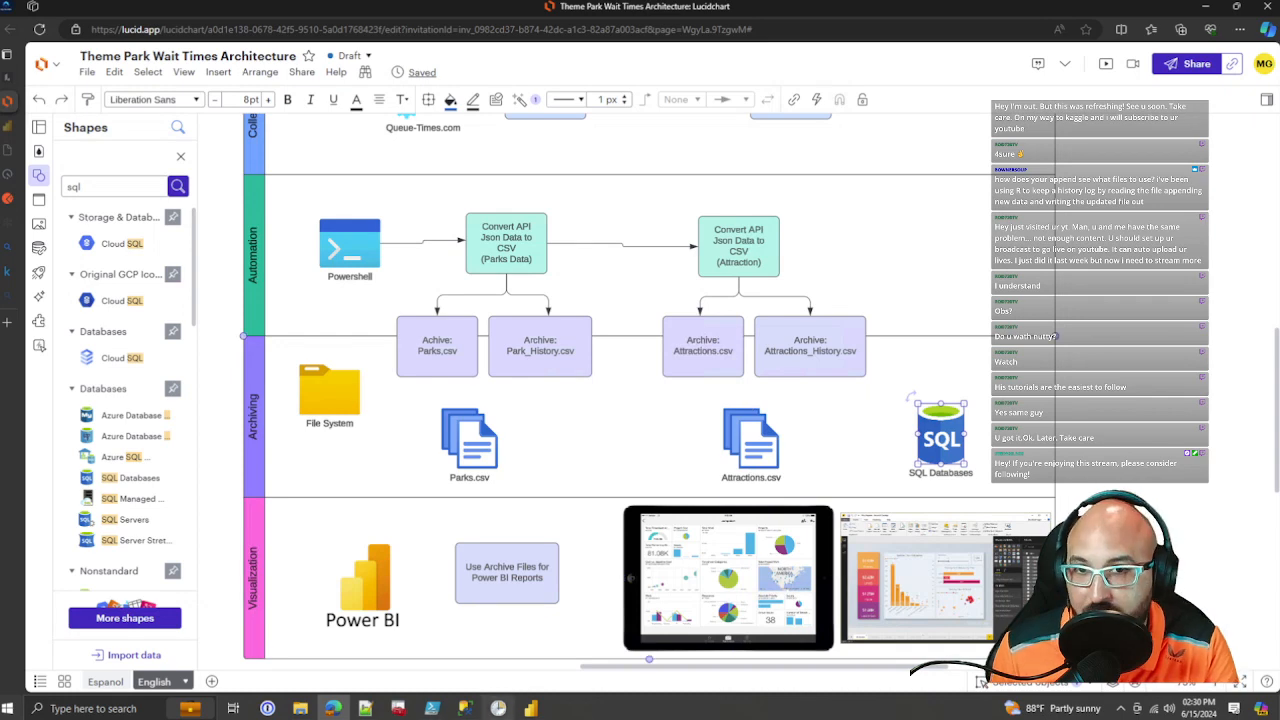
# Step: Switch to the Power BI report, add a new page and name it Demo 3
pyautogui.moveTo(498, 708)
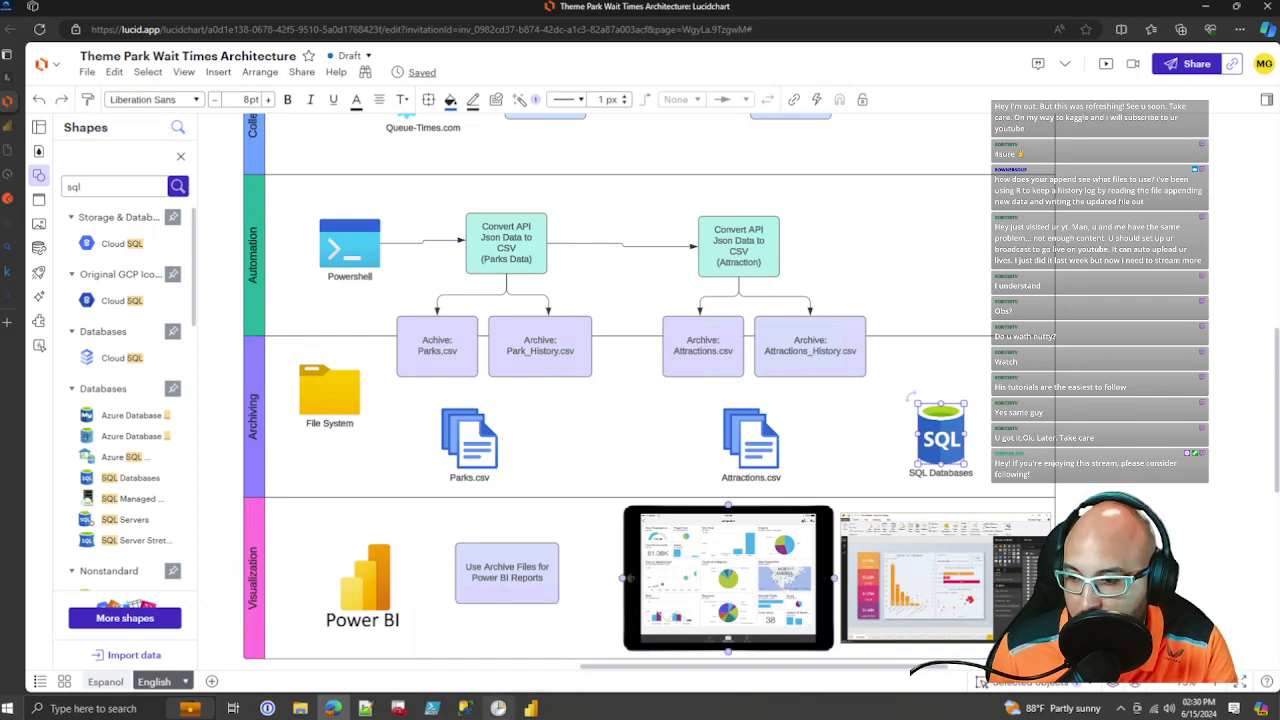
pyautogui.click(532, 708)
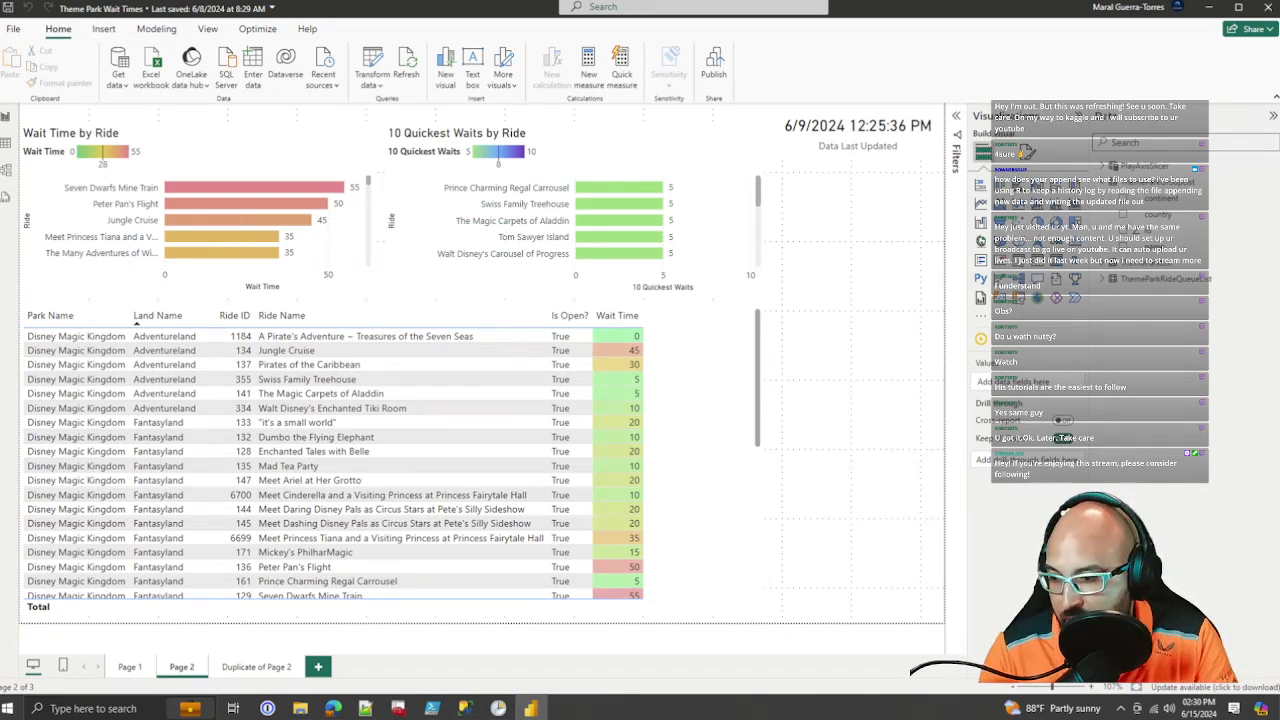
pyautogui.click(318, 667)
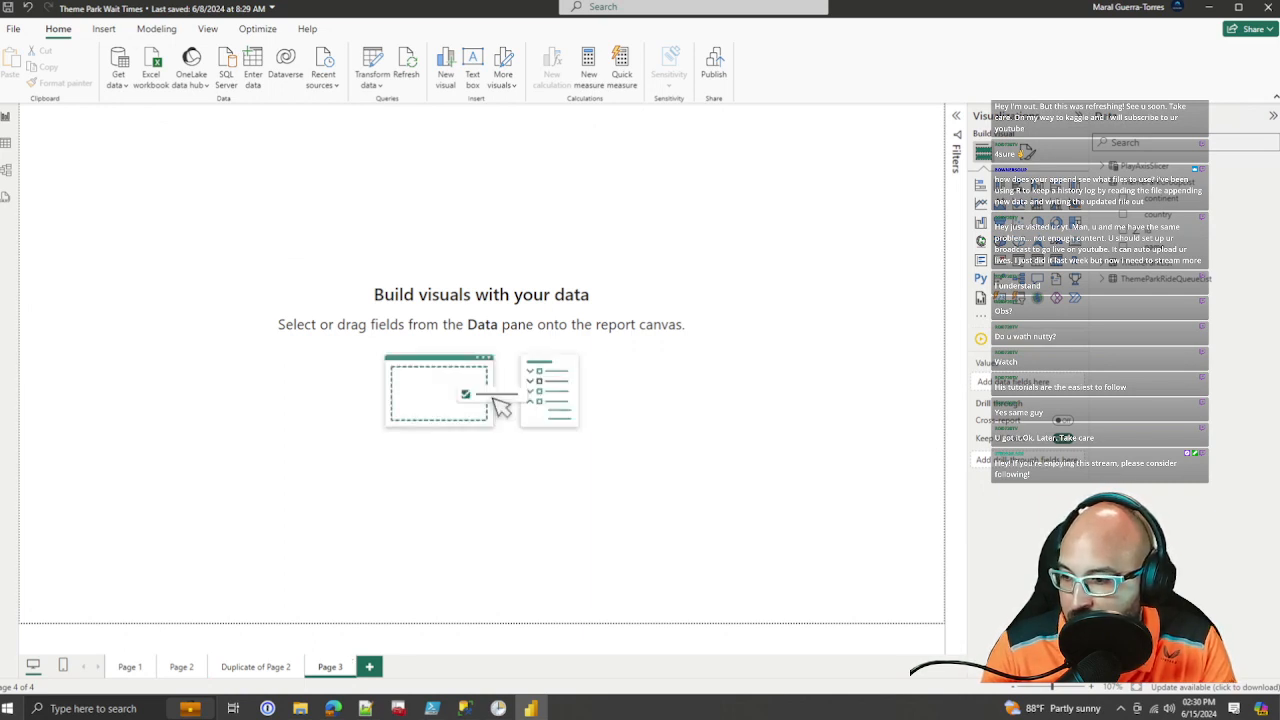
pyautogui.doubleClick(330, 667)
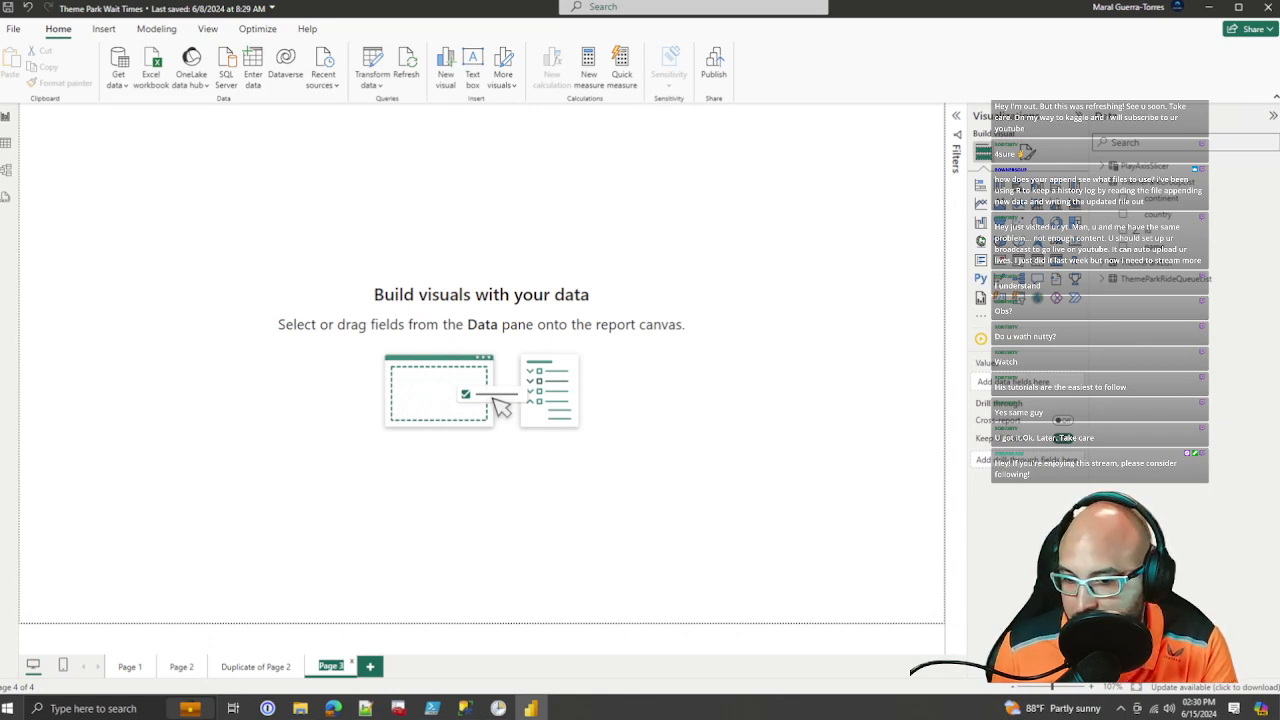
pyautogui.write('Demo')
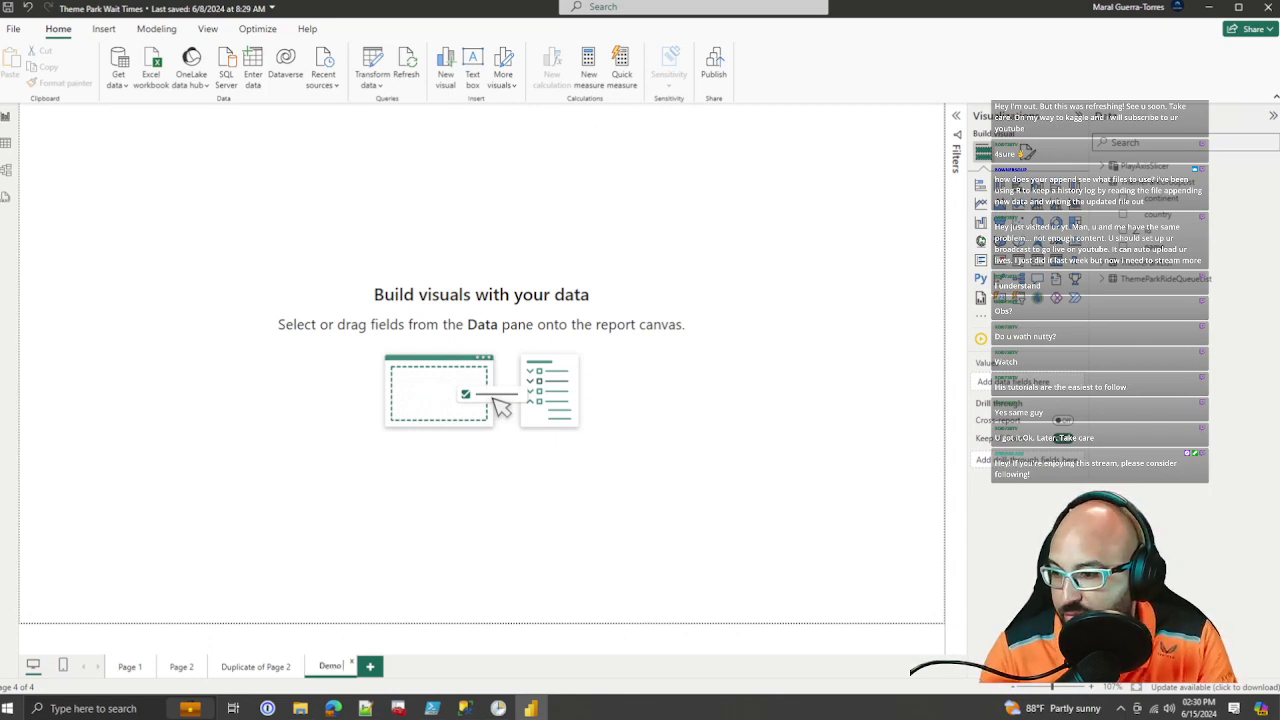
pyautogui.write(' 3')
pyautogui.press('Return')
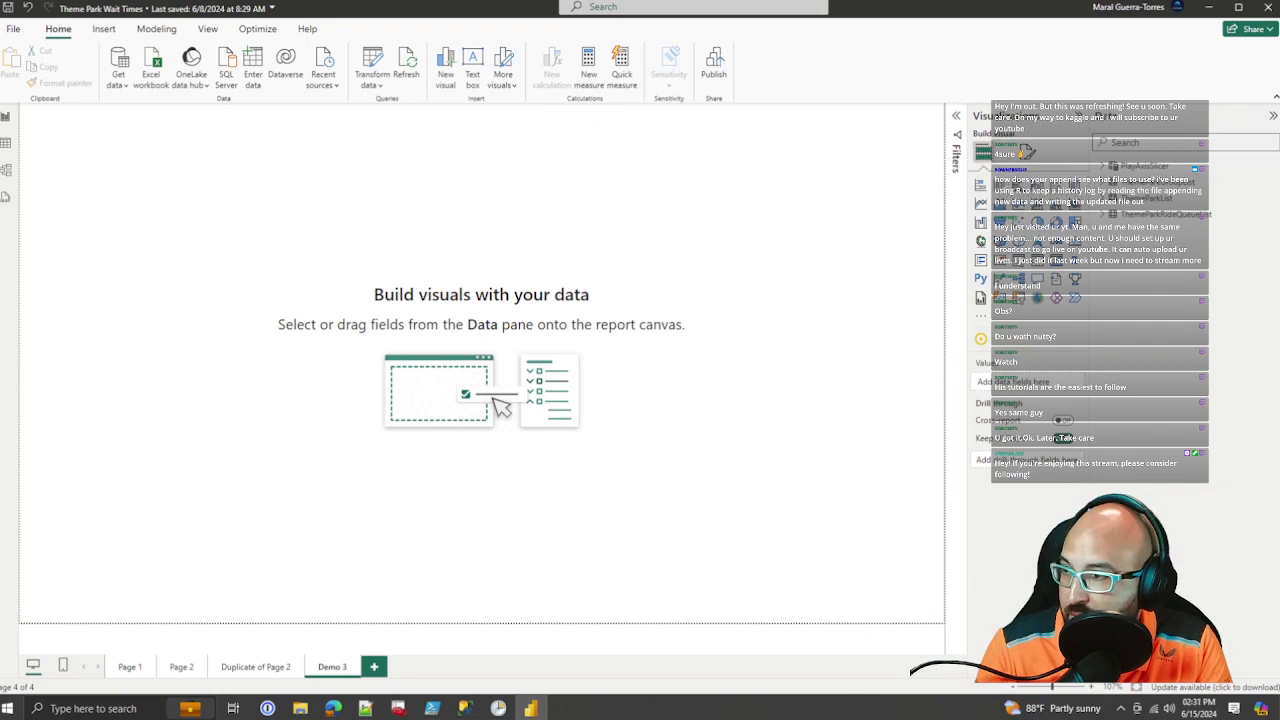
# Step: In File Explorer's ThemeParkOutput folder, rename the copied ride queue history file as ThemeParkRideQueueList_History - Twitch.csv
pyautogui.click(300, 708)
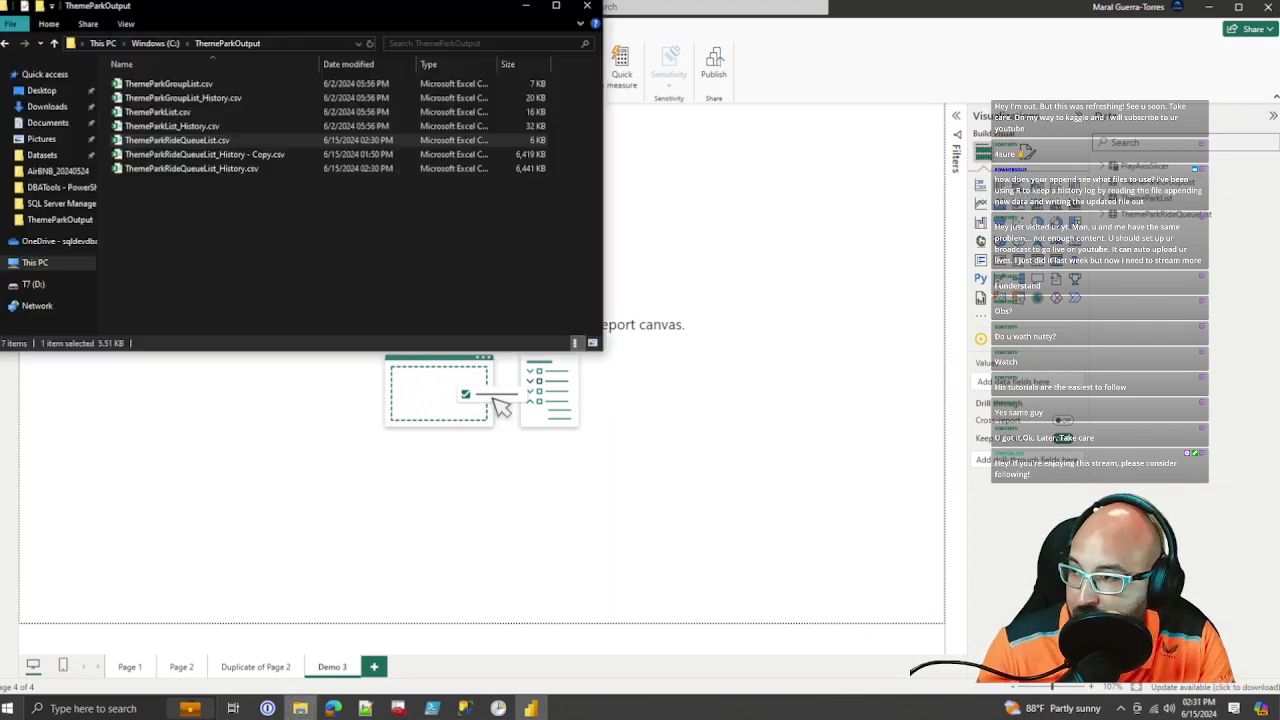
pyautogui.click(205, 155)
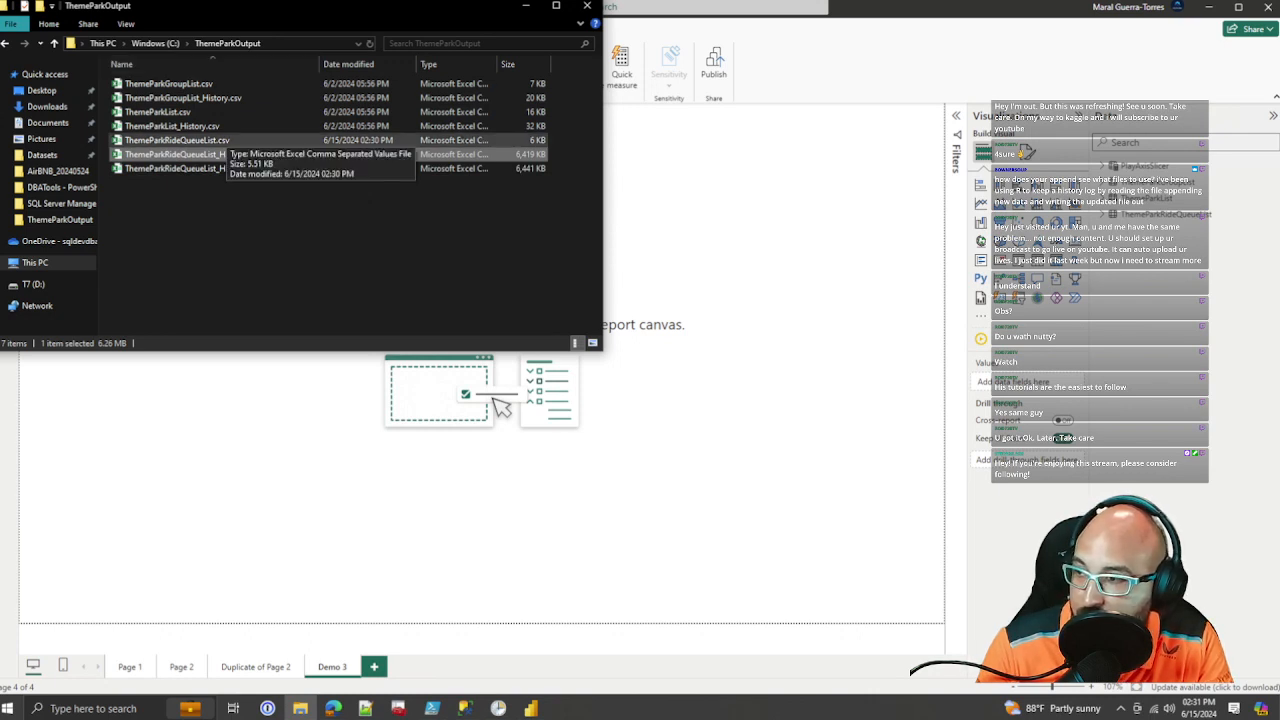
pyautogui.press('F2')
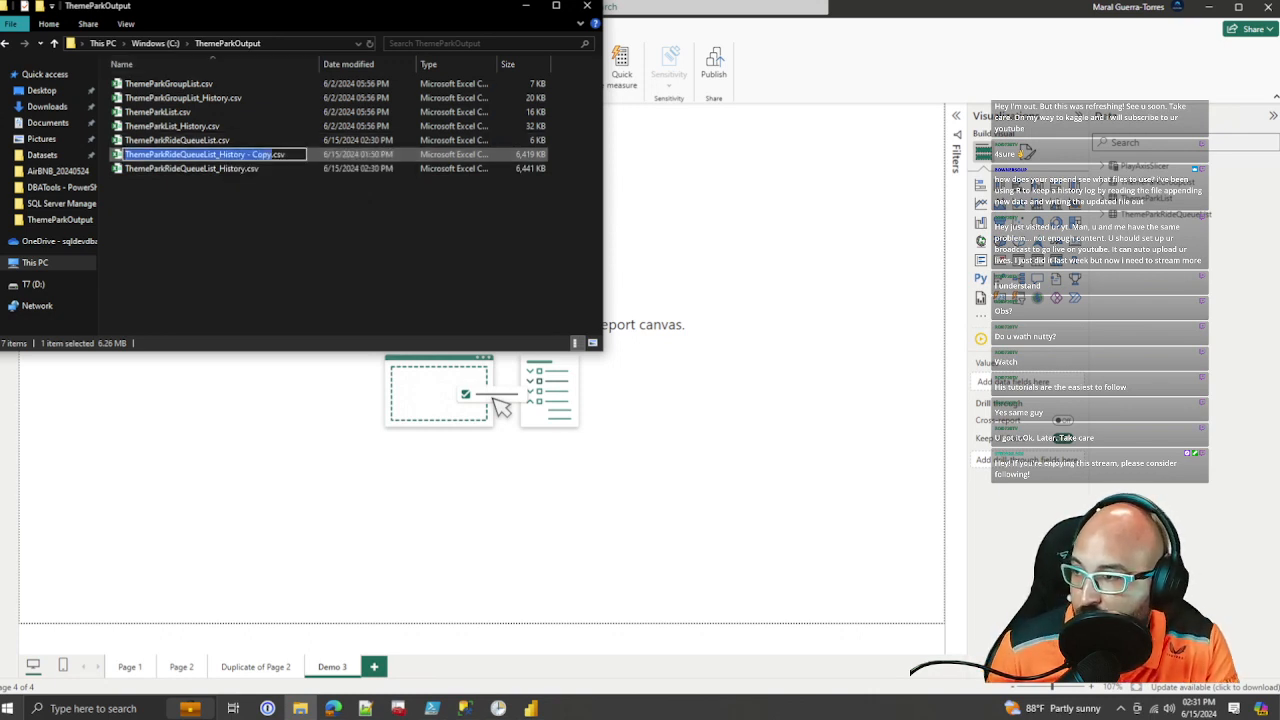
pyautogui.press('End')
pyautogui.hotkey('ctrl', 'shift', 'Left')
pyautogui.press('Right')
pyautogui.press('Right')
pyautogui.press('Right')
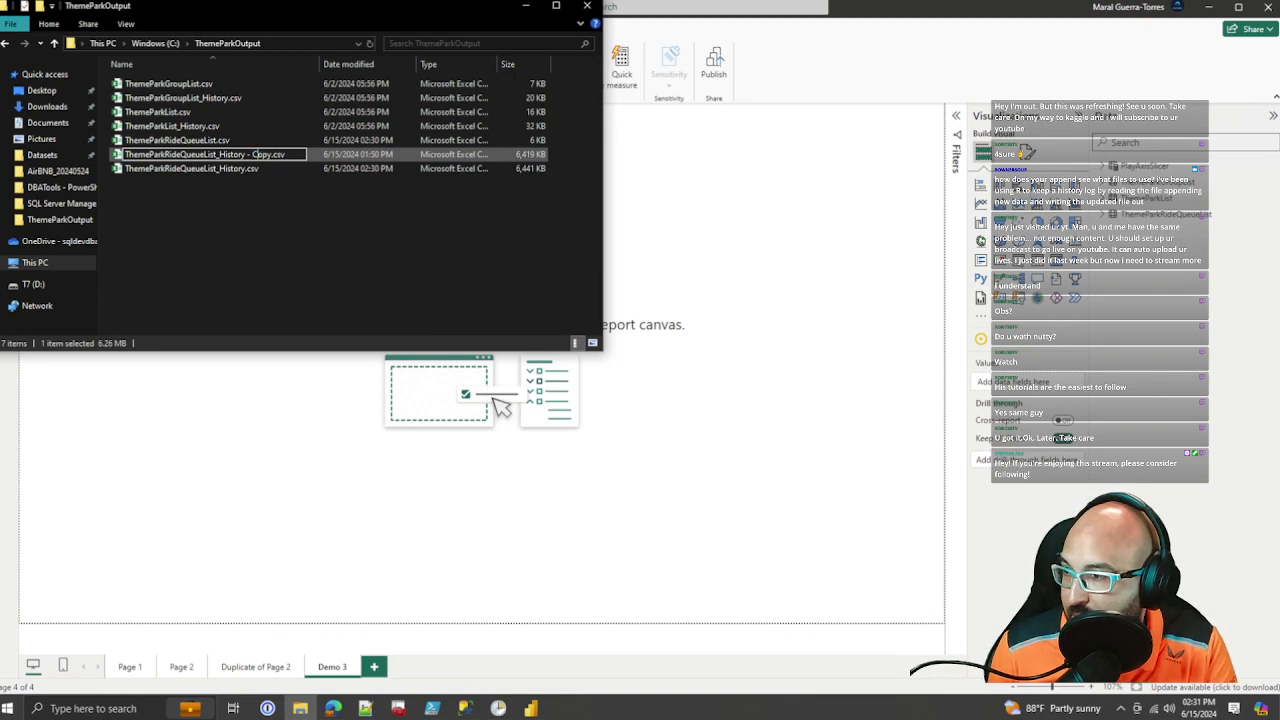
pyautogui.press('BackSpace')
pyautogui.press('BackSpace')
pyautogui.press('BackSpace')
pyautogui.press('BackSpace')
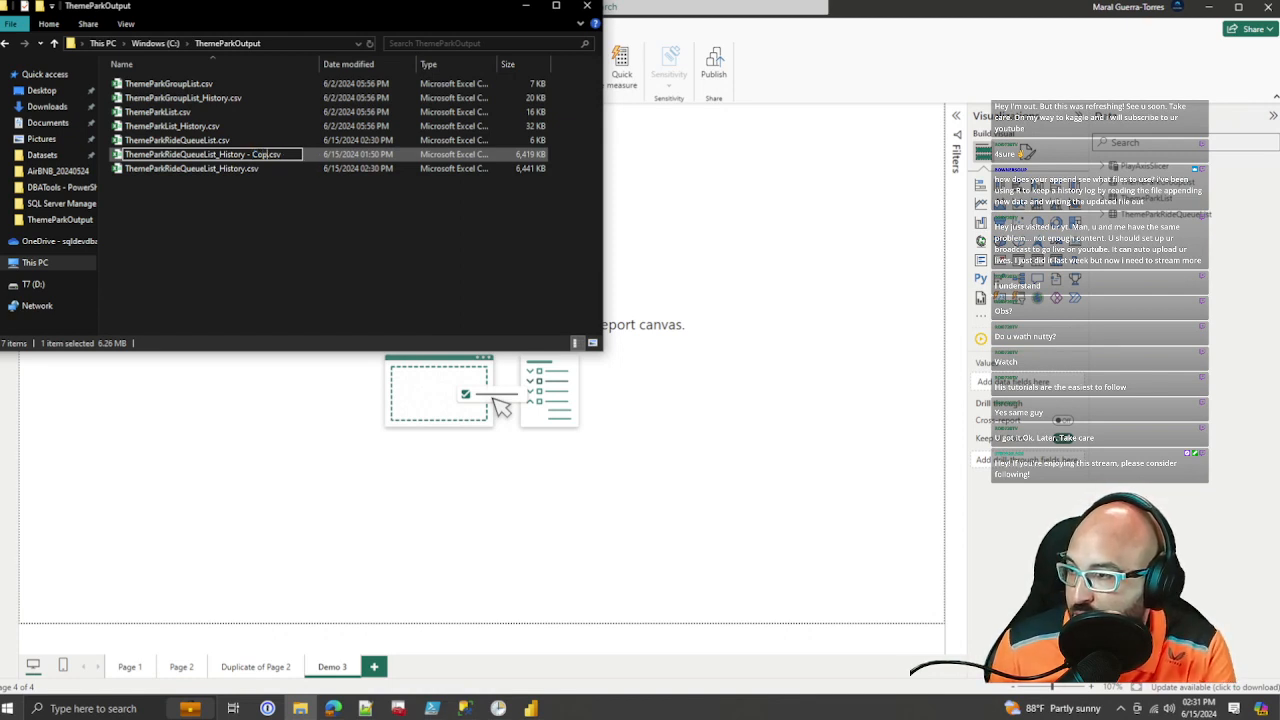
pyautogui.write('Twitch')
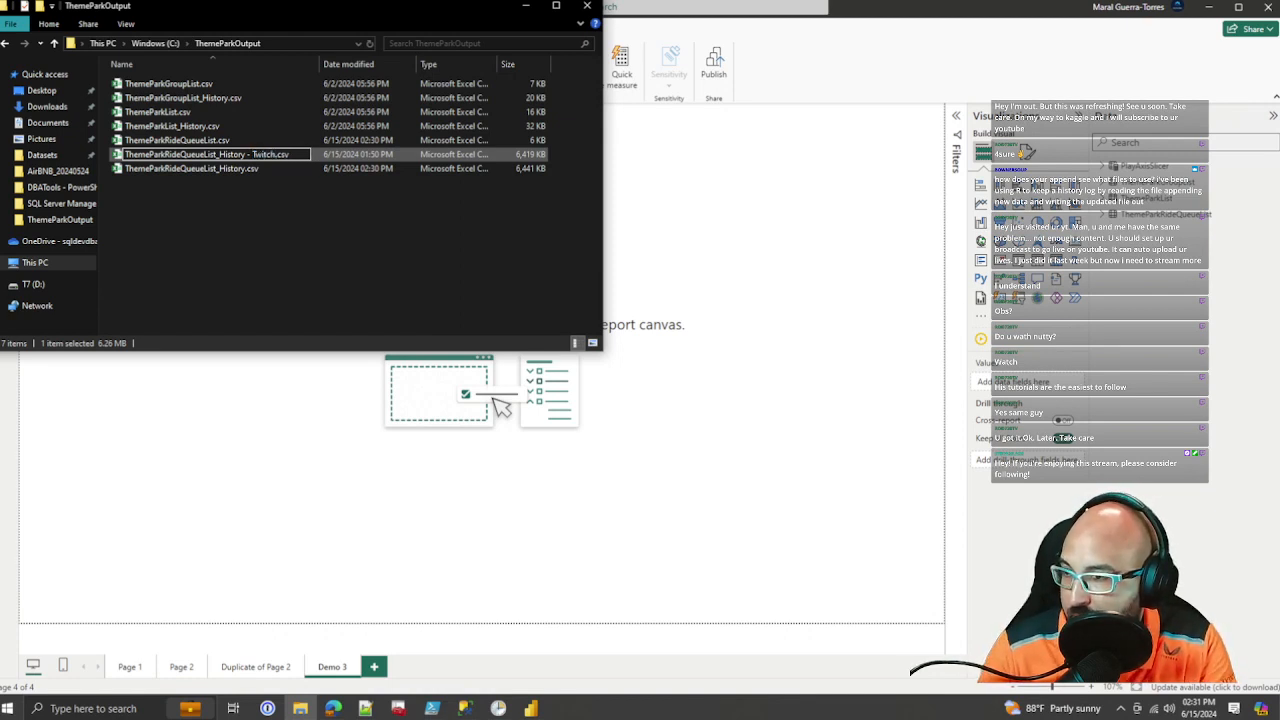
pyautogui.press('Return')
# Step: Compare the ride queue list, its history file and the Twitch copy in the folder, then return to the Power BI report
pyautogui.click(240, 168)
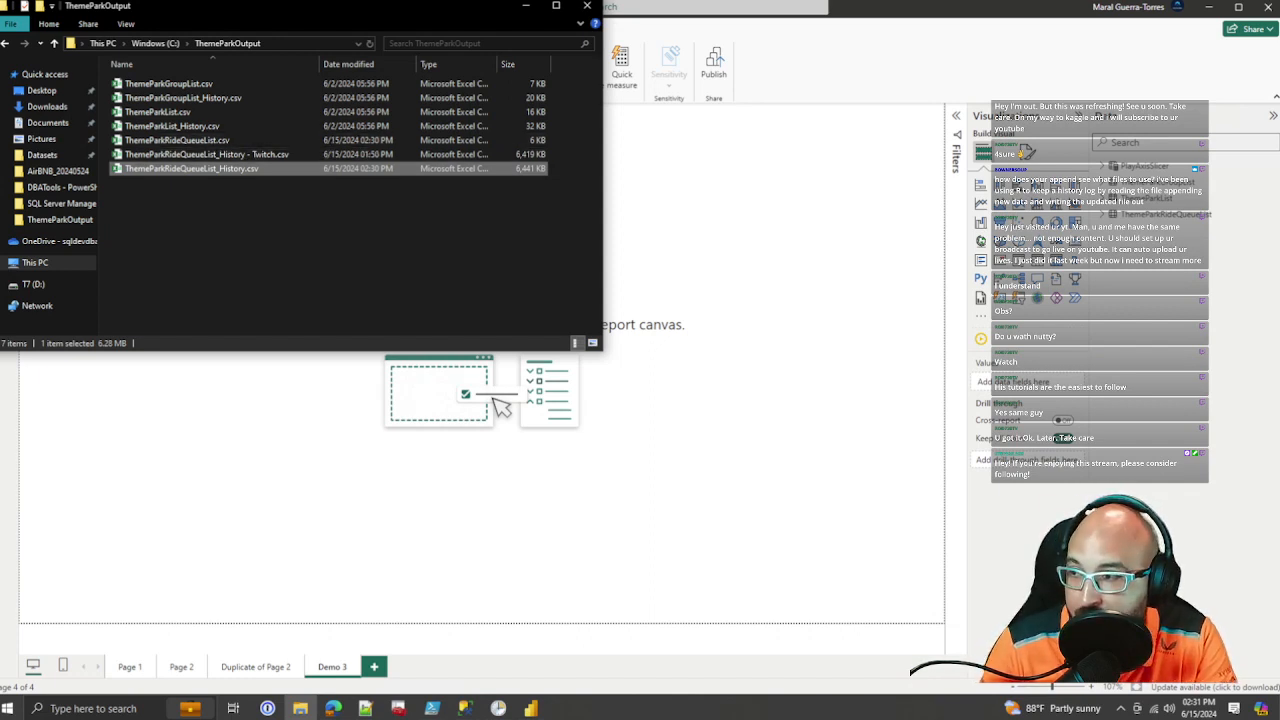
pyautogui.click(290, 200)
pyautogui.click(290, 155)
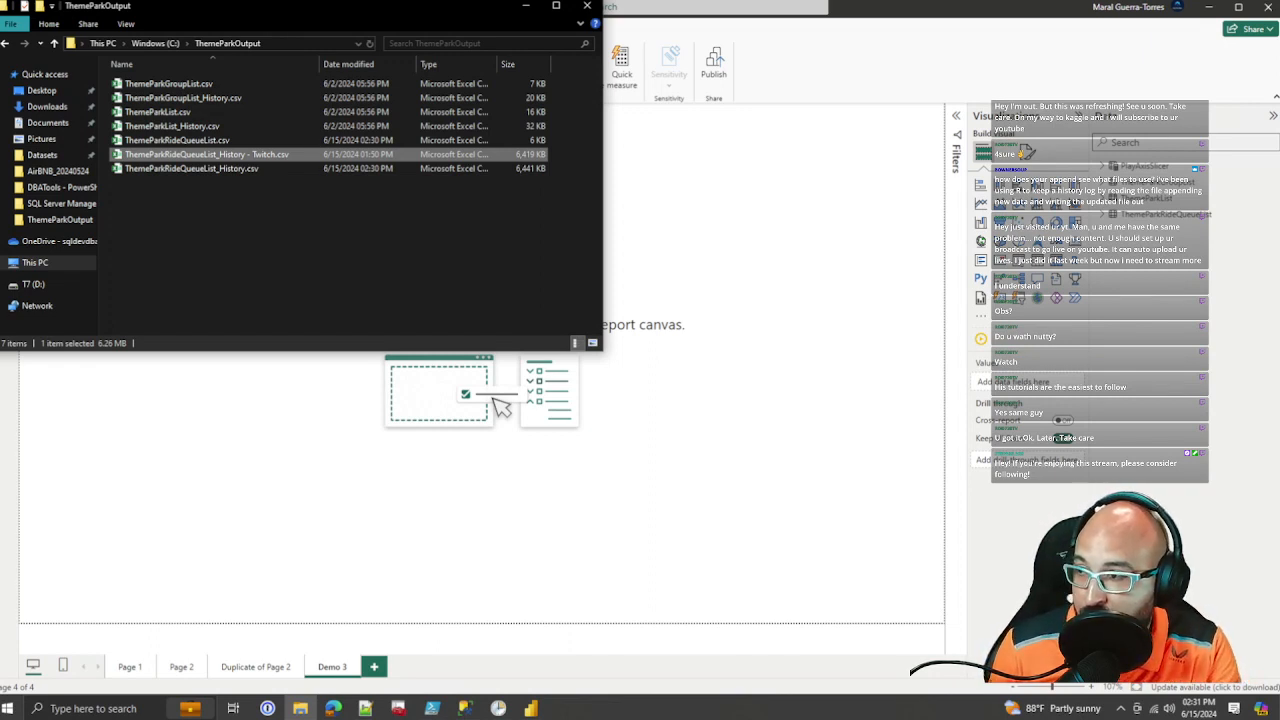
pyautogui.click(230, 140)
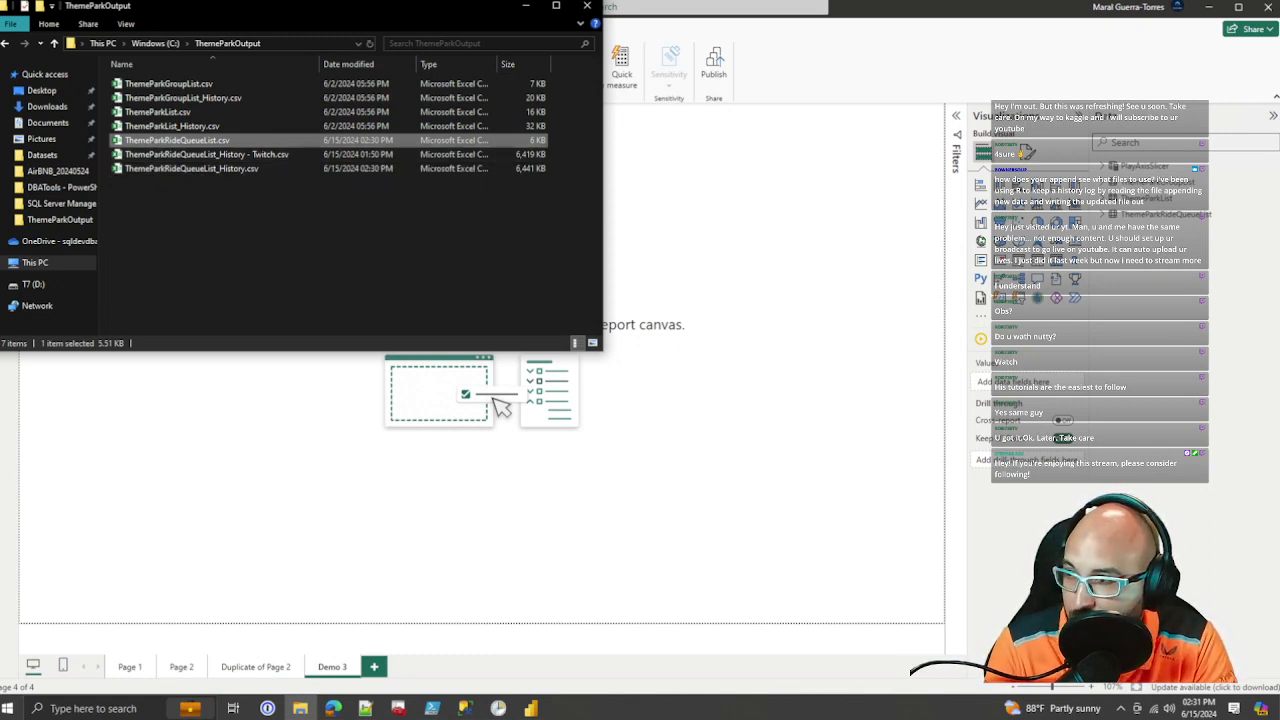
pyautogui.click(206, 154)
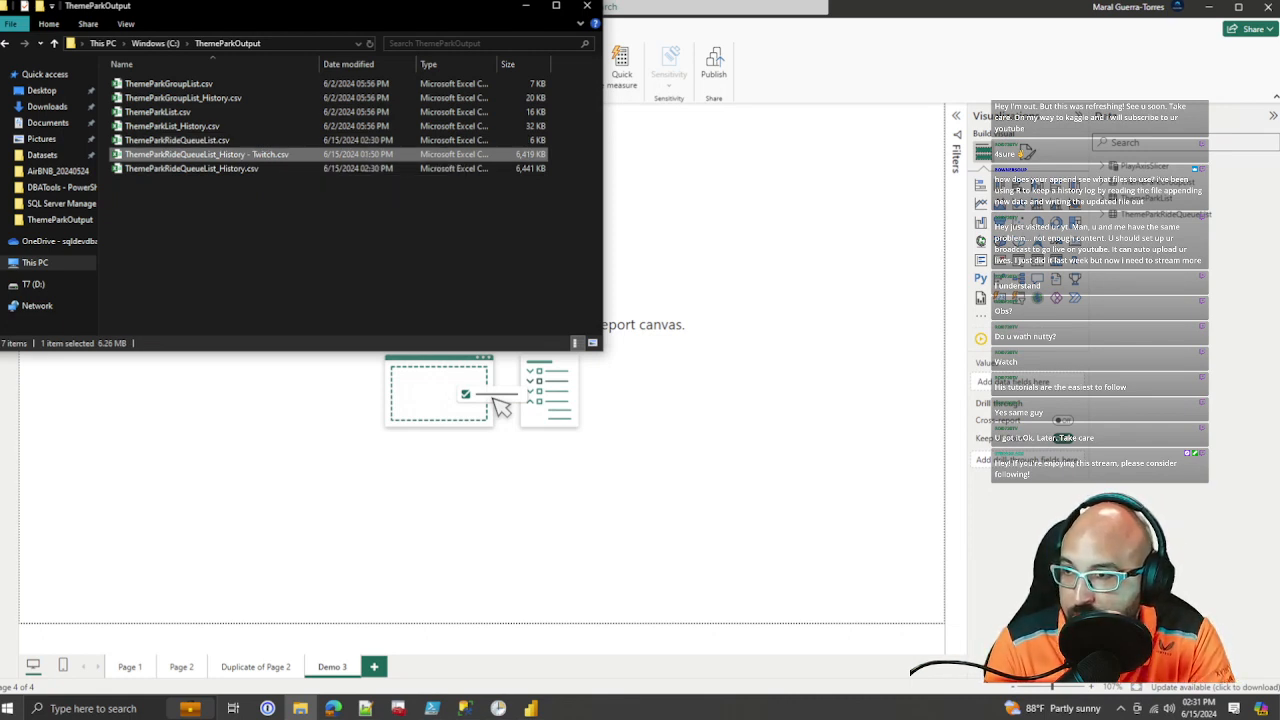
pyautogui.click(204, 127)
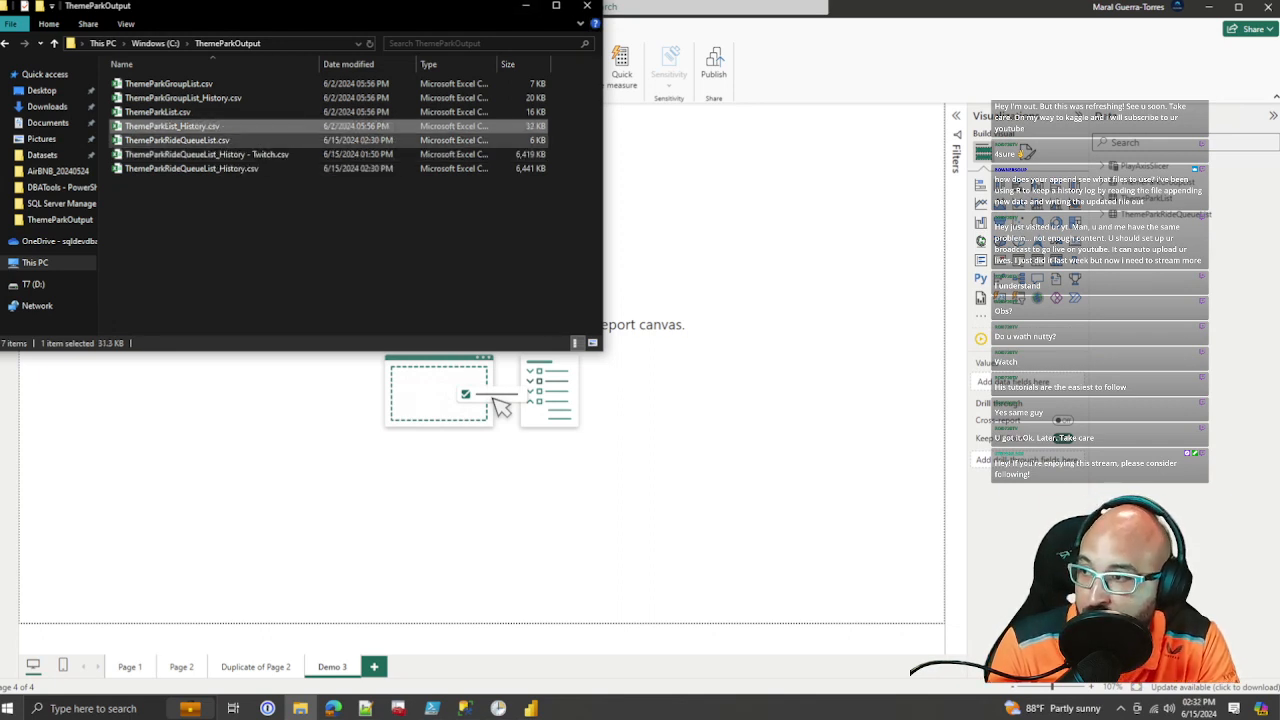
pyautogui.click(204, 140)
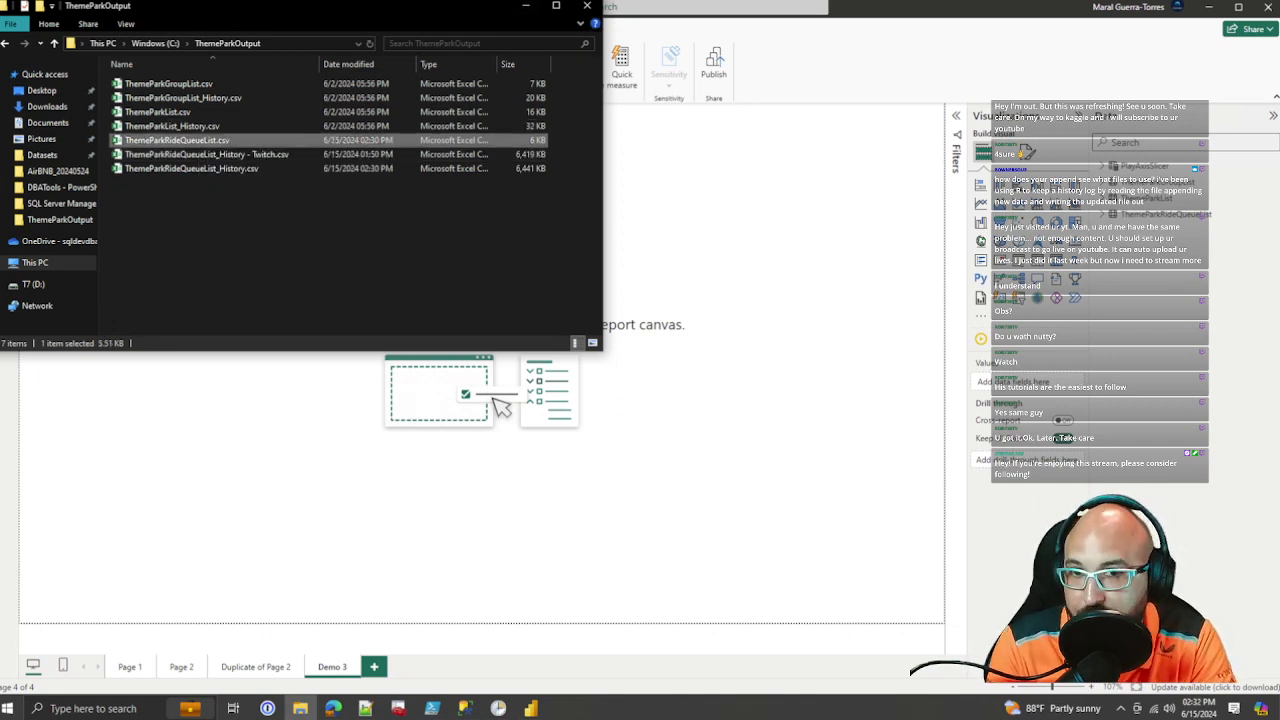
pyautogui.click(525, 6)
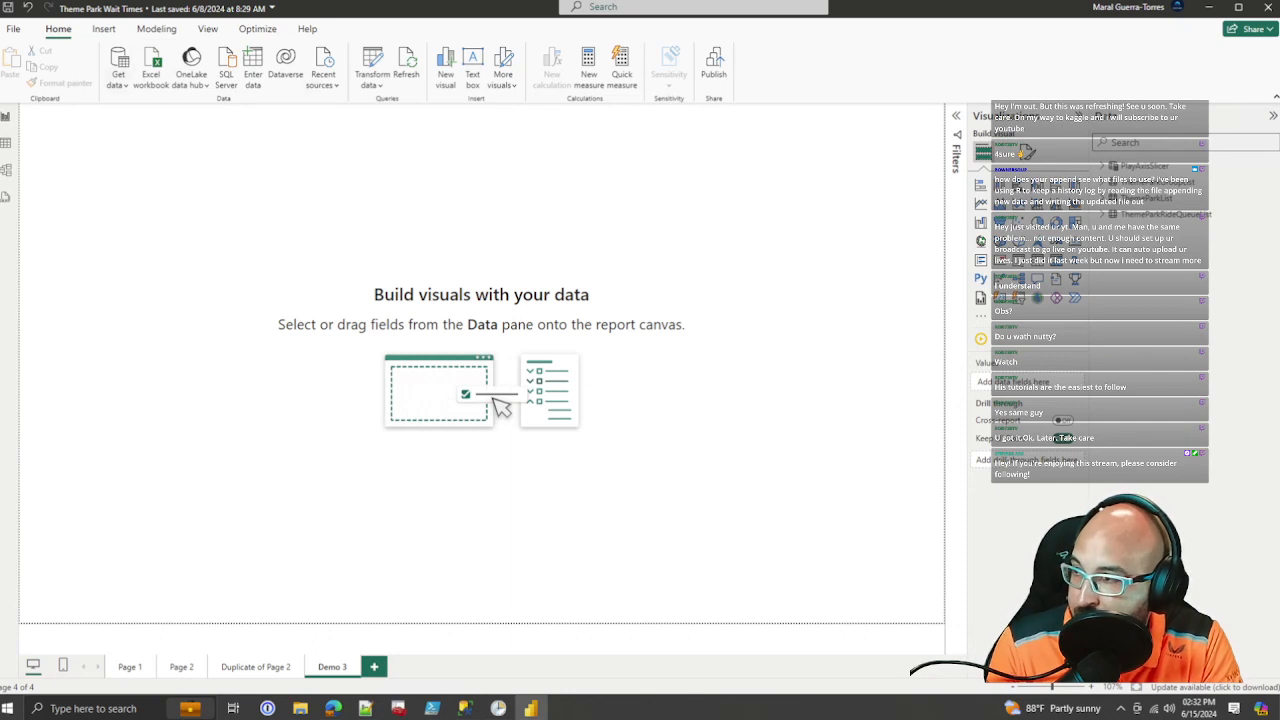
# Step: Connect to ThemeParkRideQueueList_History - Twitch.csv in the ThemeParkOutput folder as a Text/CSV data source
pyautogui.click(118, 78)
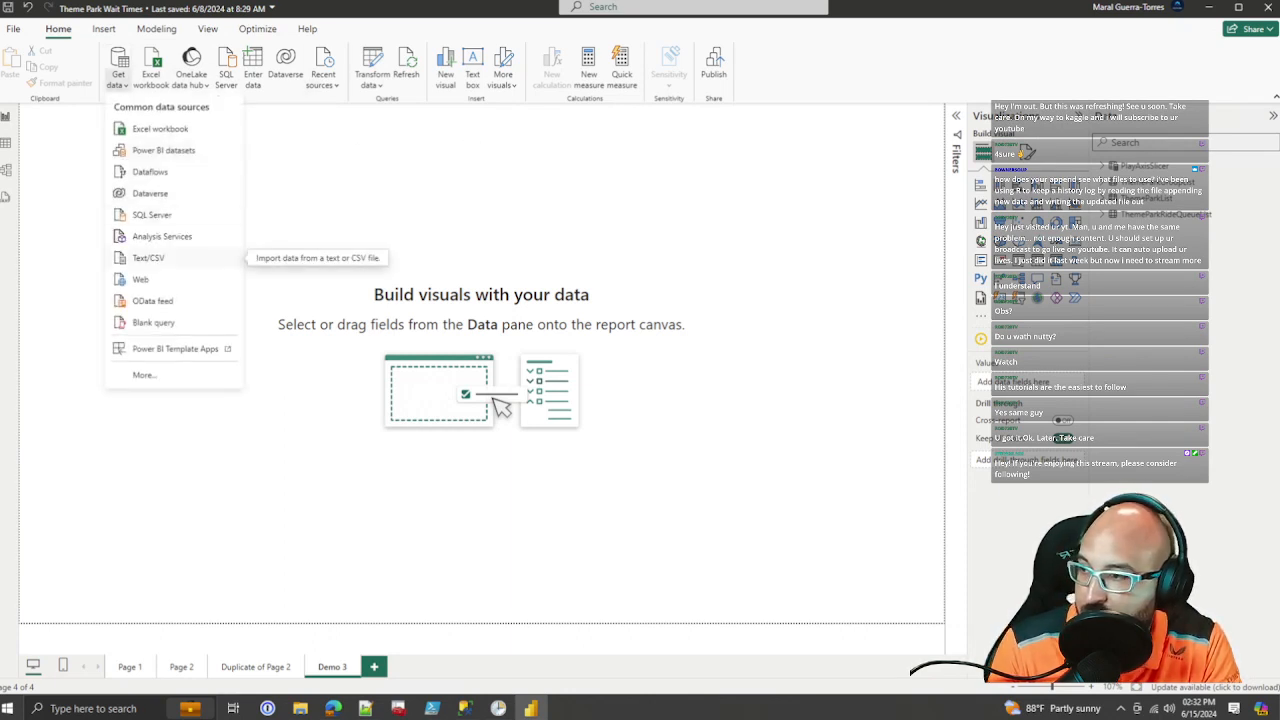
pyautogui.click(149, 258)
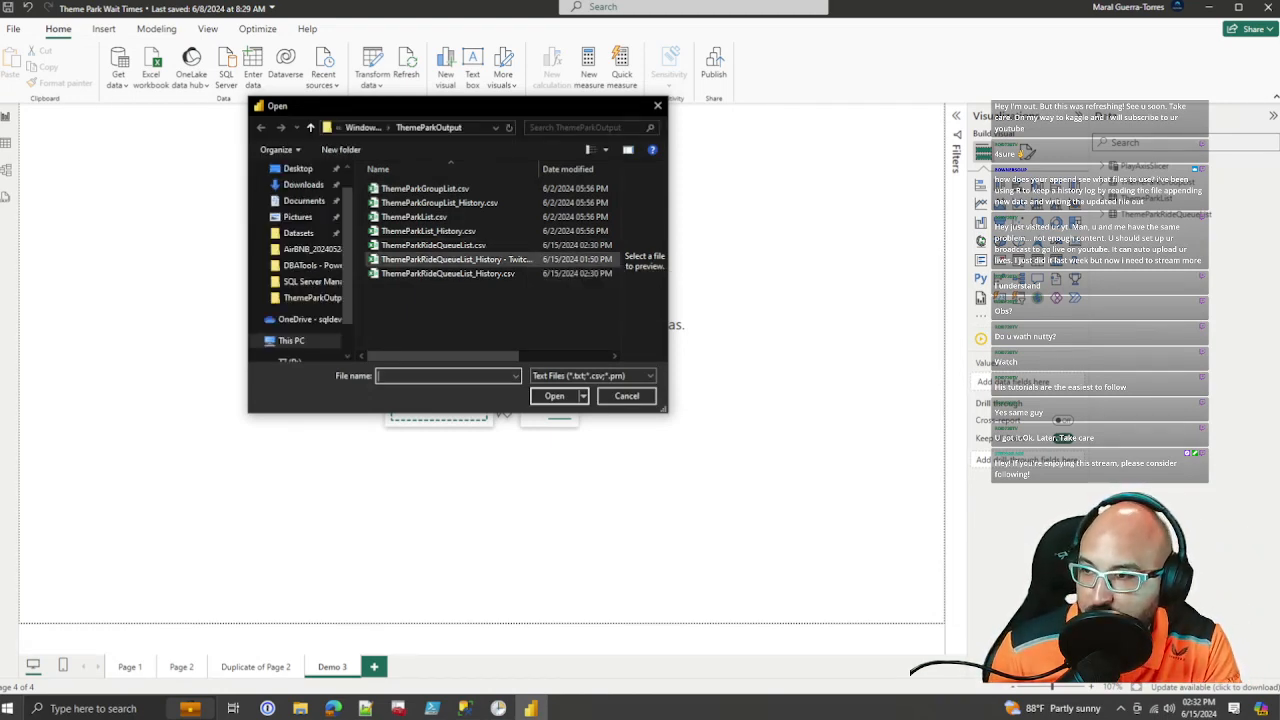
pyautogui.click(520, 260)
pyautogui.doubleClick(538, 169)
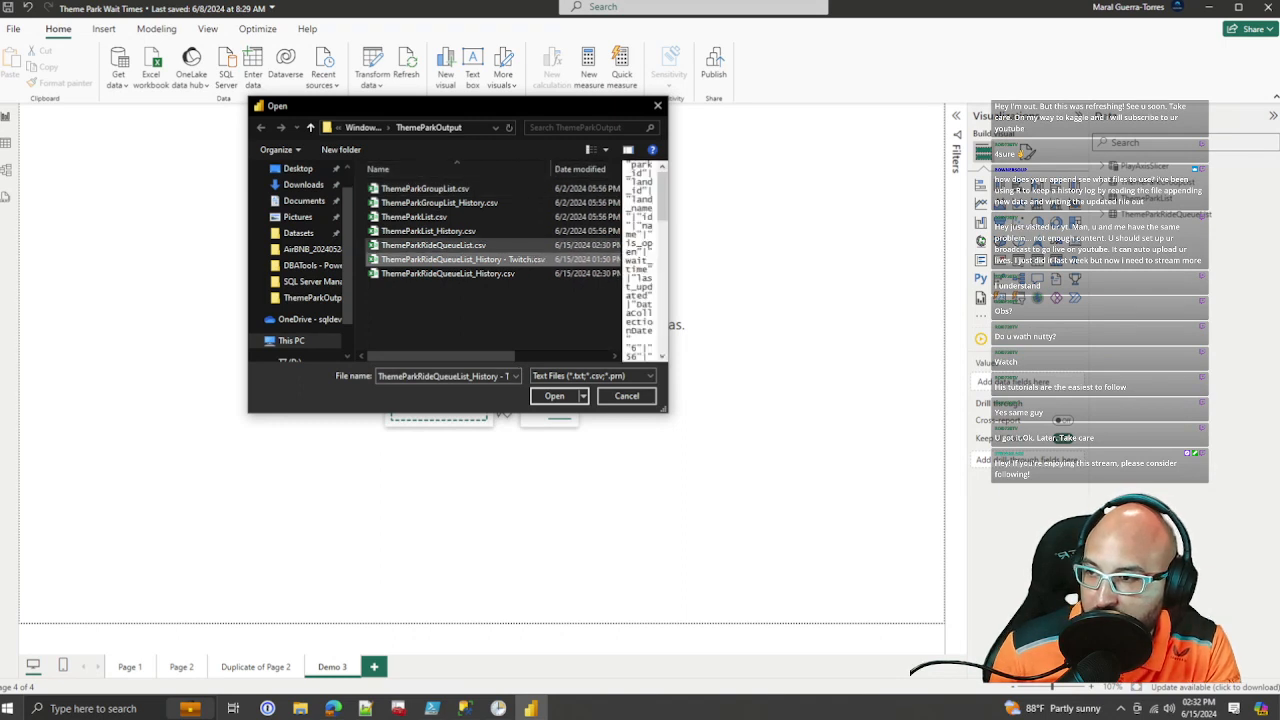
pyautogui.click(494, 246)
pyautogui.click(480, 260)
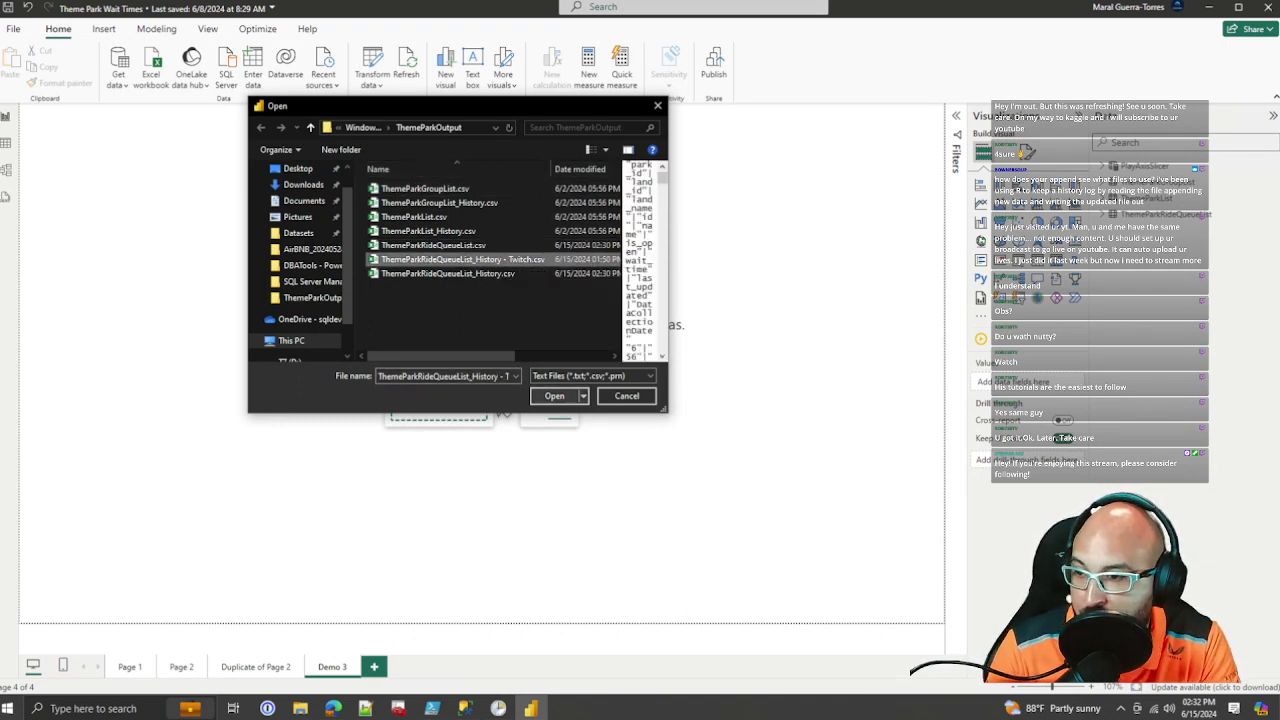
pyautogui.press('Return')
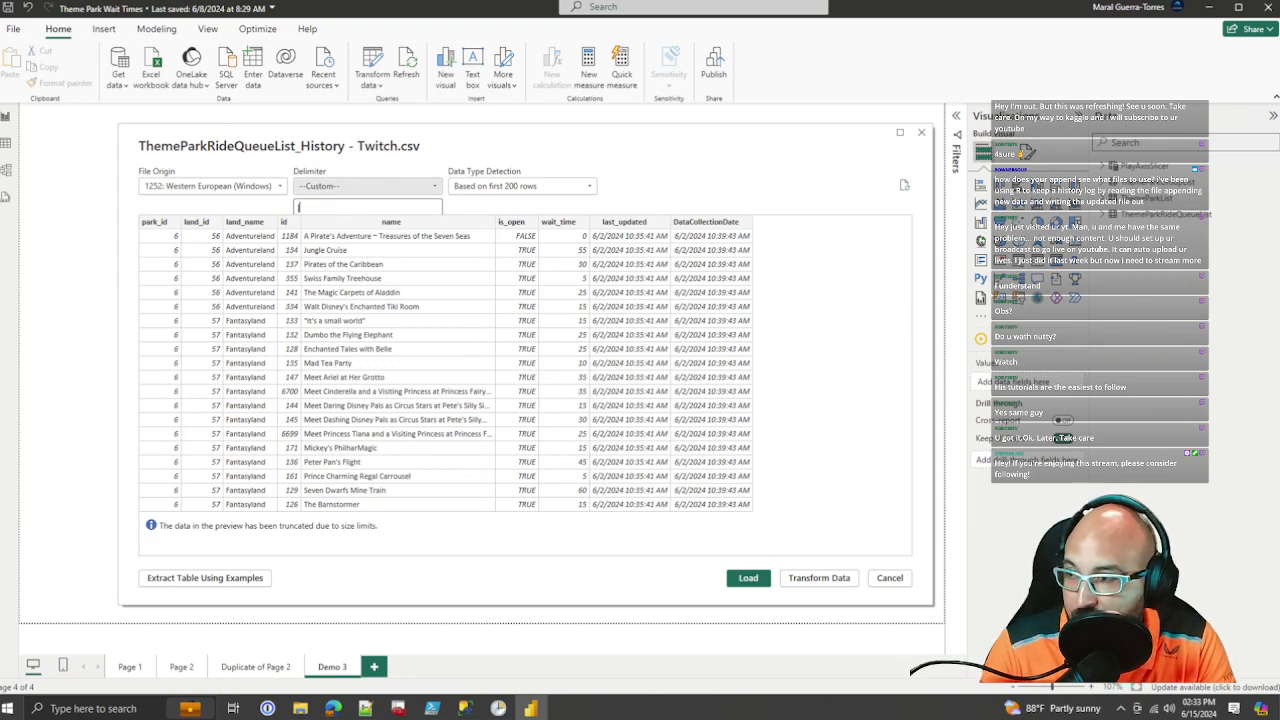
# Step: Check the delimiter options for the Twitch history CSV, keep the custom delimiter and load the data
pyautogui.click(367, 186)
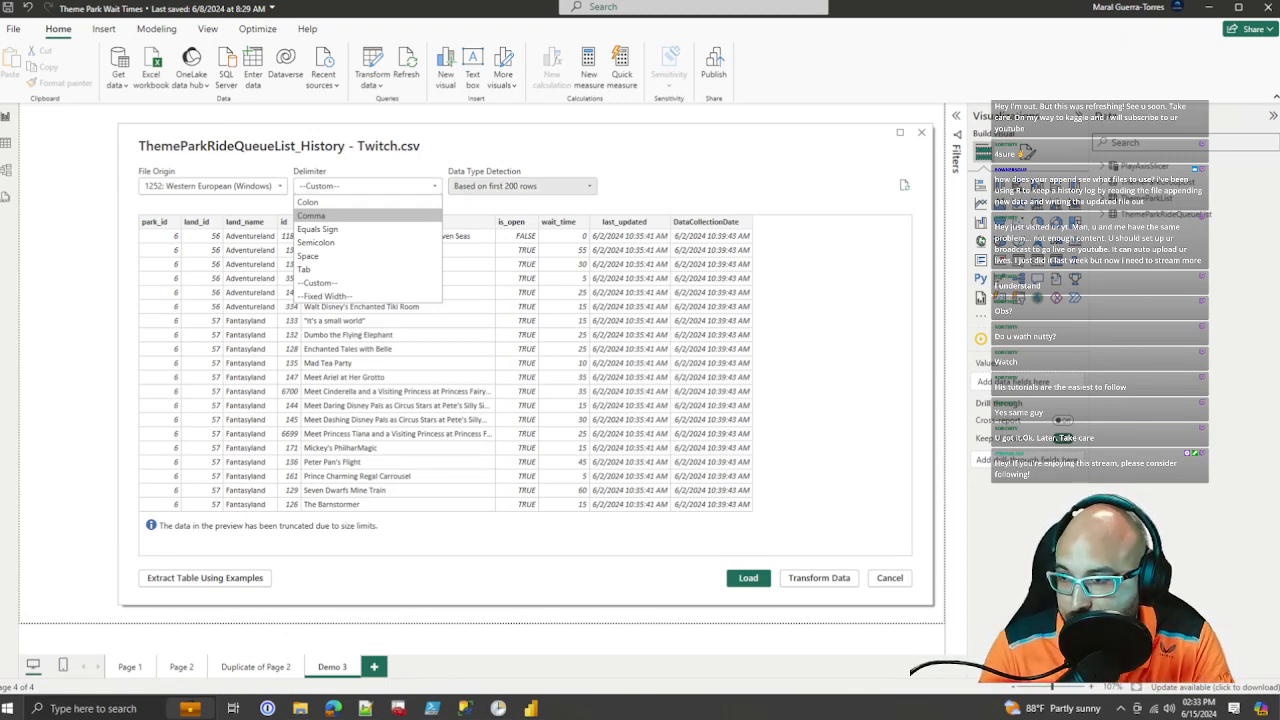
pyautogui.click(680, 179)
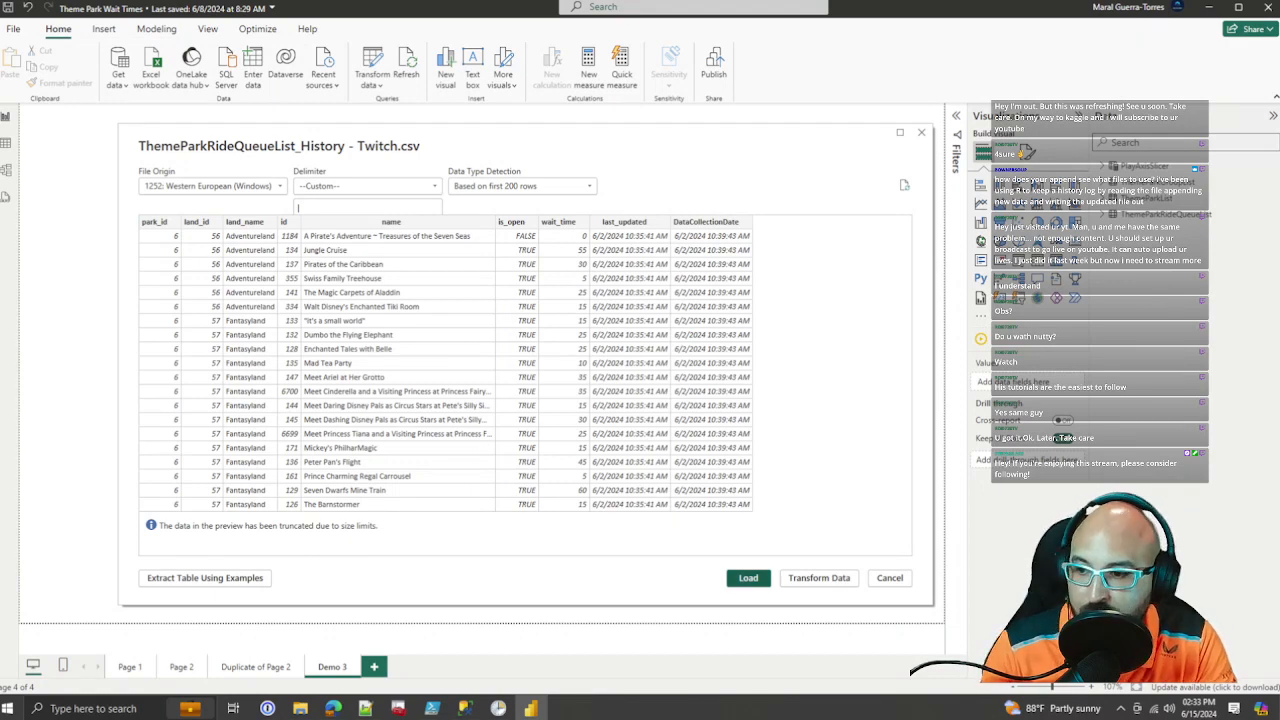
pyautogui.click(748, 578)
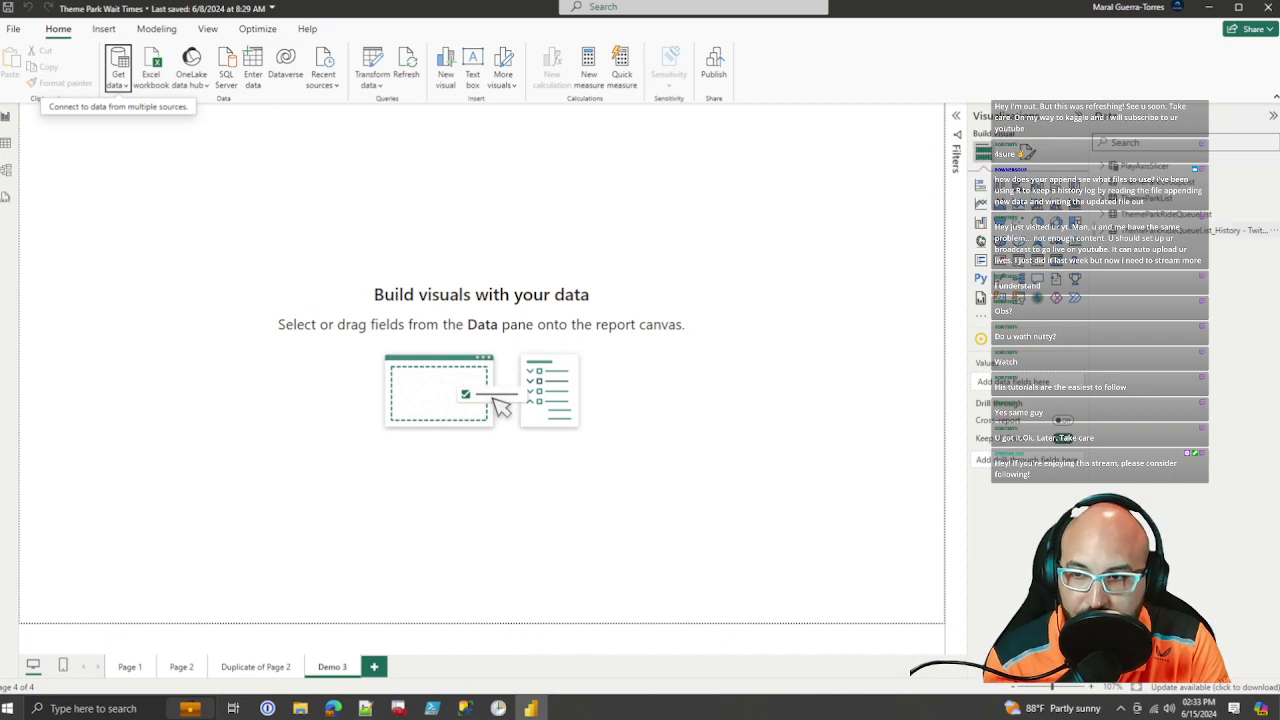
# Step: Add the id field of the Twitch history table to the Demo 3 page as a table visual and enlarge it
pyautogui.click(1102, 231)
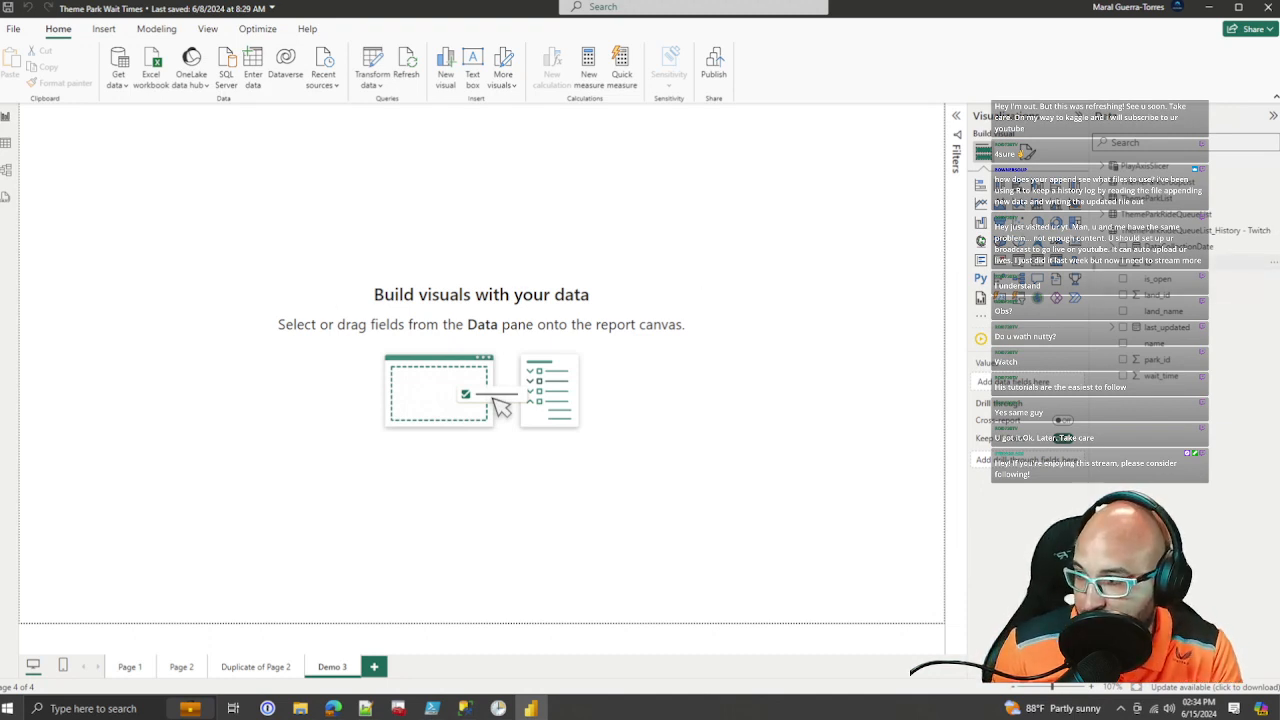
pyautogui.click(1123, 262)
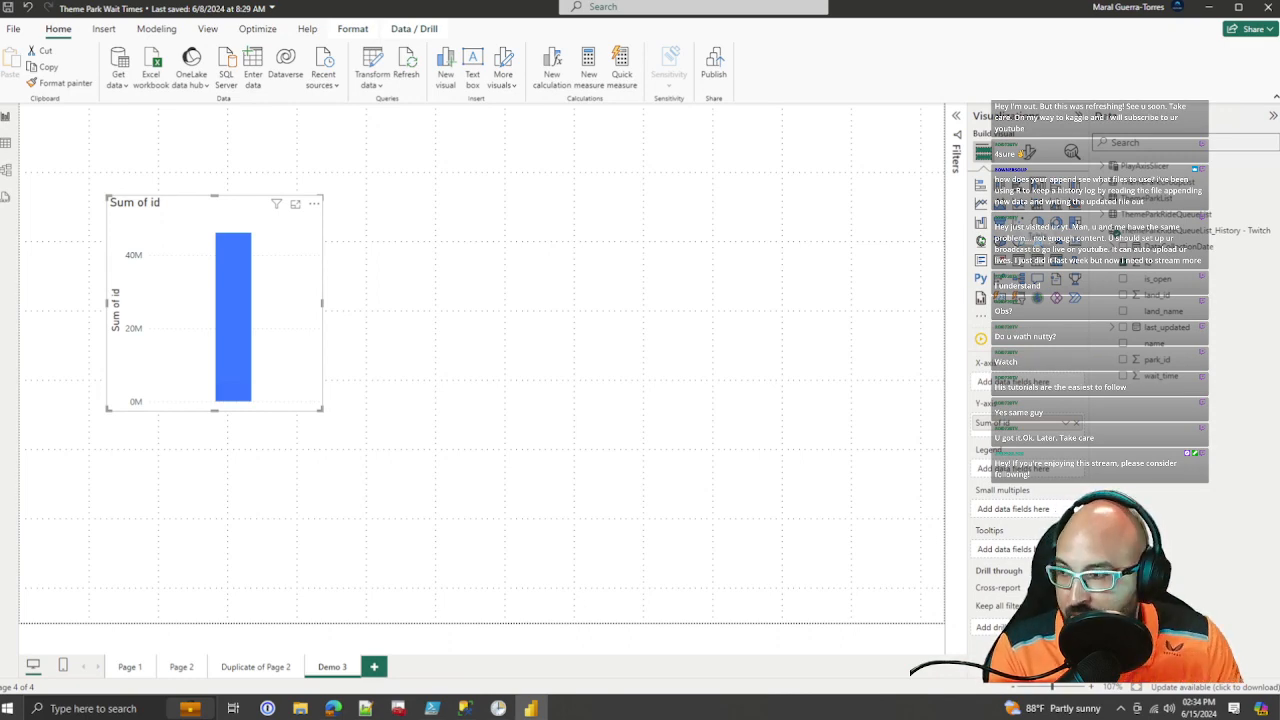
pyautogui.click(1037, 260)
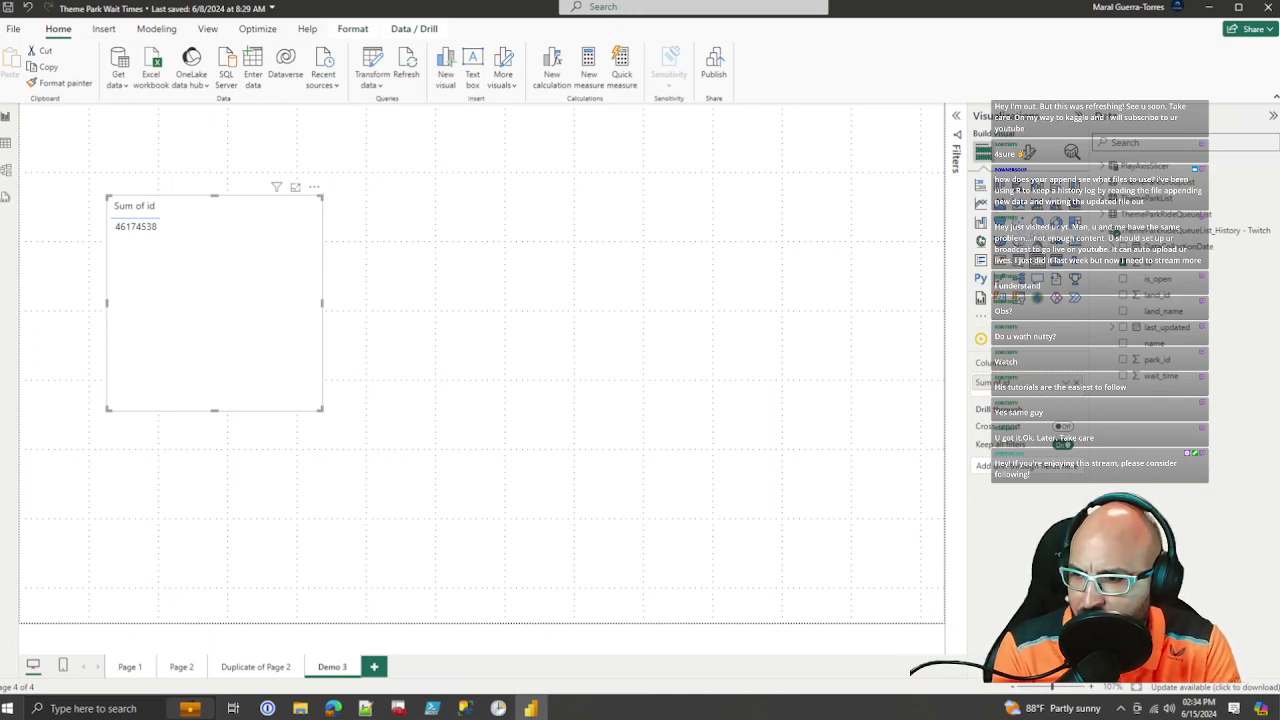
pyautogui.moveTo(321, 409); pyautogui.dragTo(718, 509)
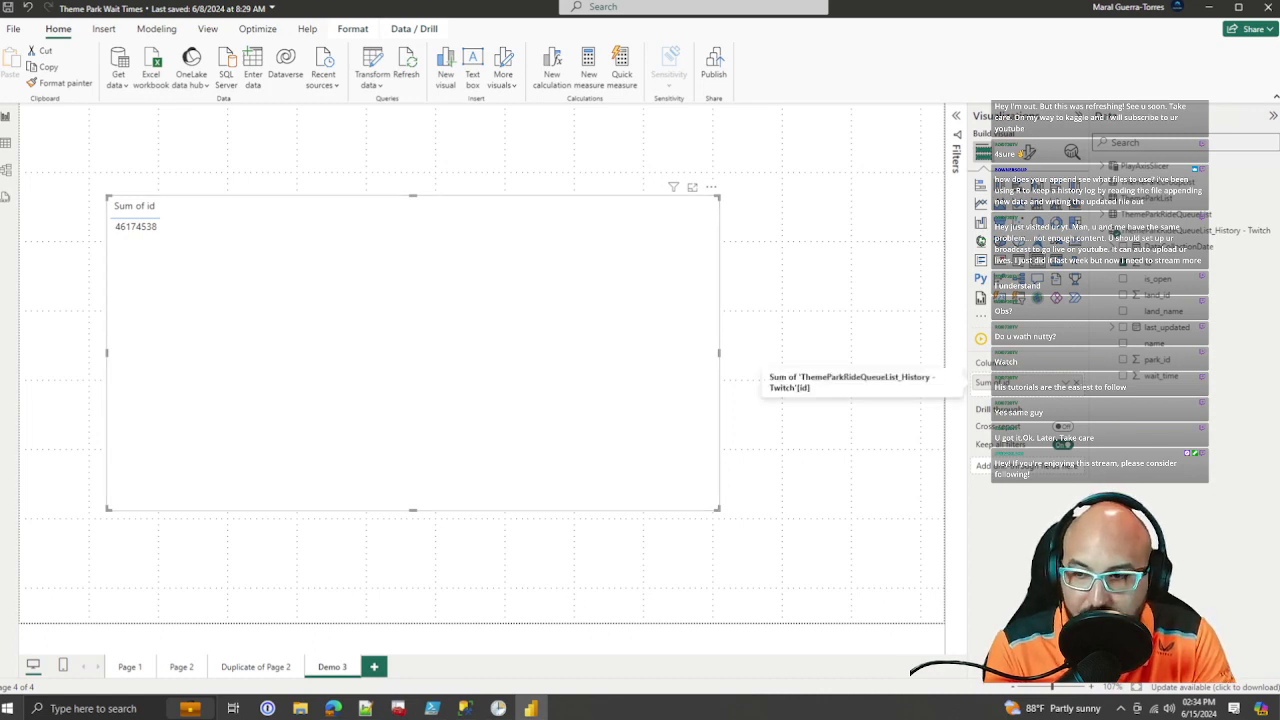
# Step: Set the id column to Don't summarize and rename it RideId for this visual
pyautogui.click(1066, 383)
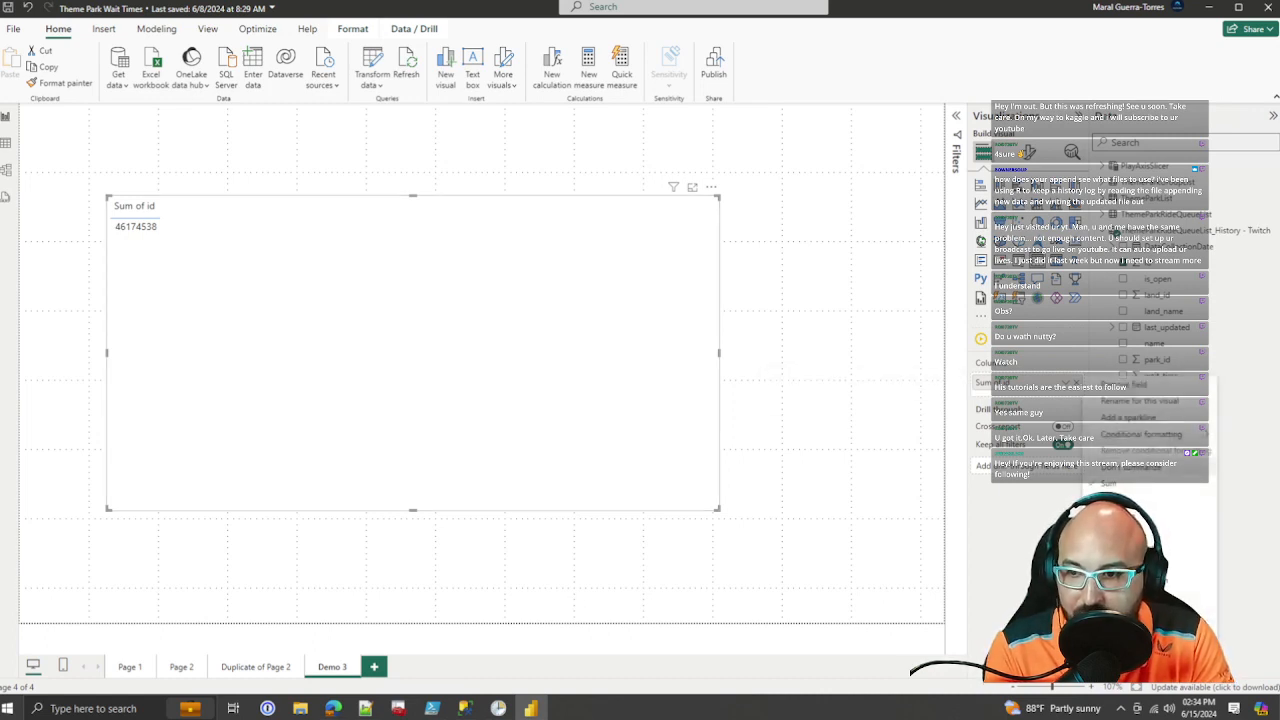
pyautogui.click(1154, 485)
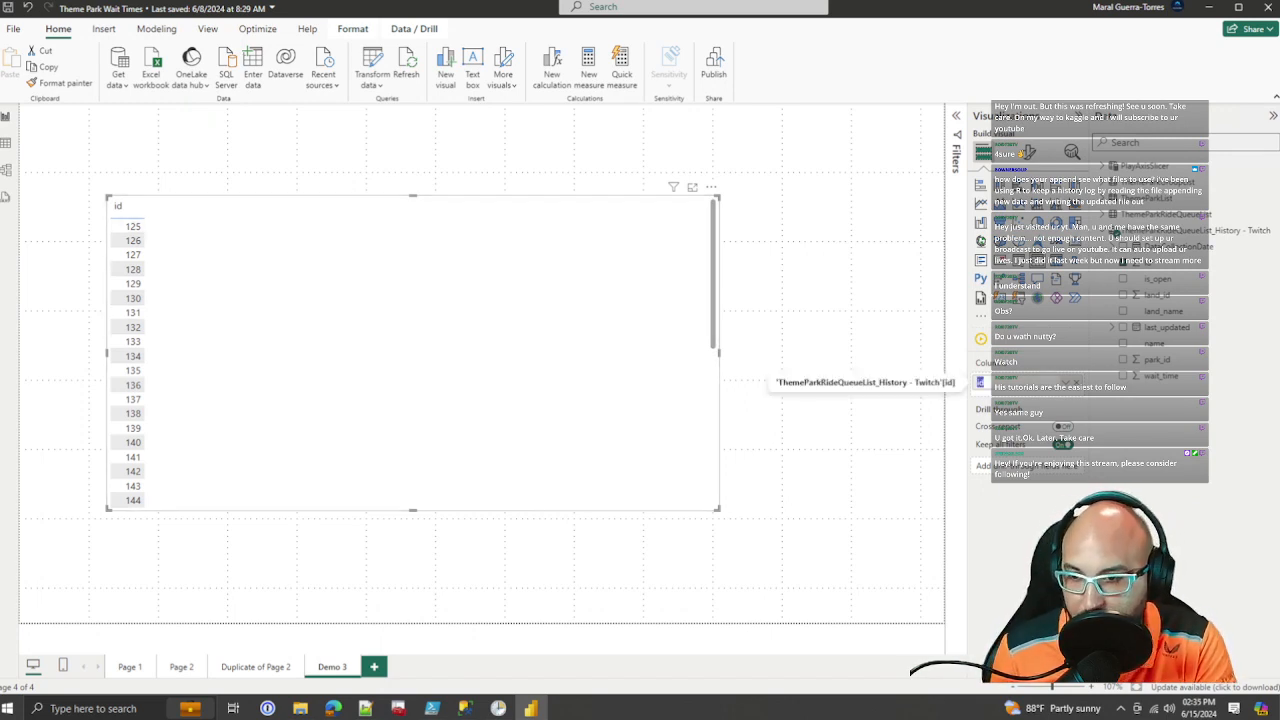
pyautogui.write('Ride')
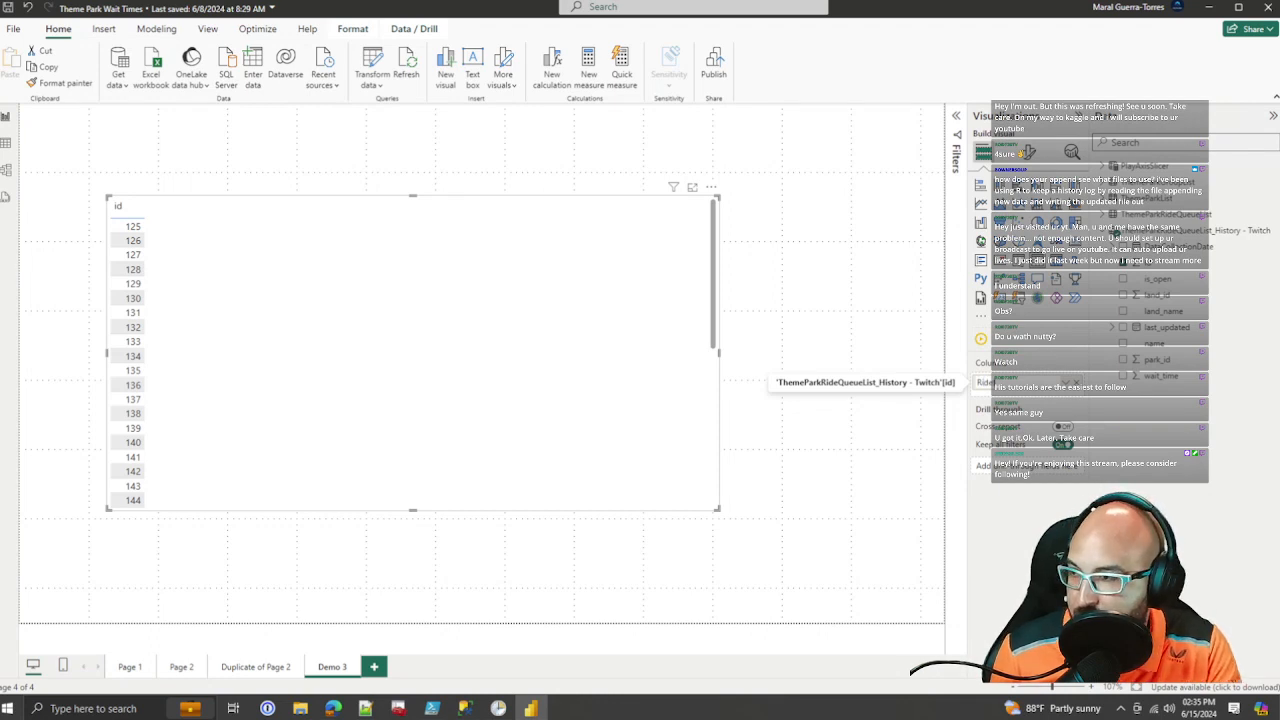
pyautogui.write('Id')
pyautogui.press('Return')
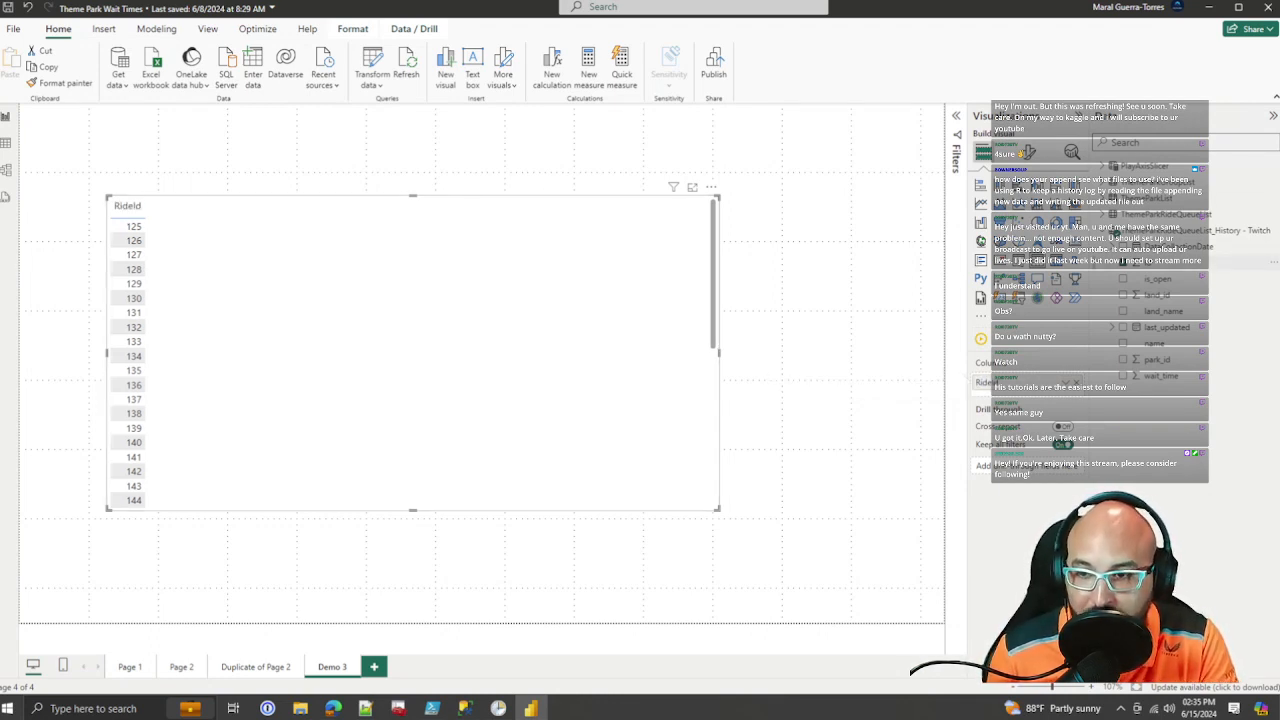
pyautogui.click(1153, 262)
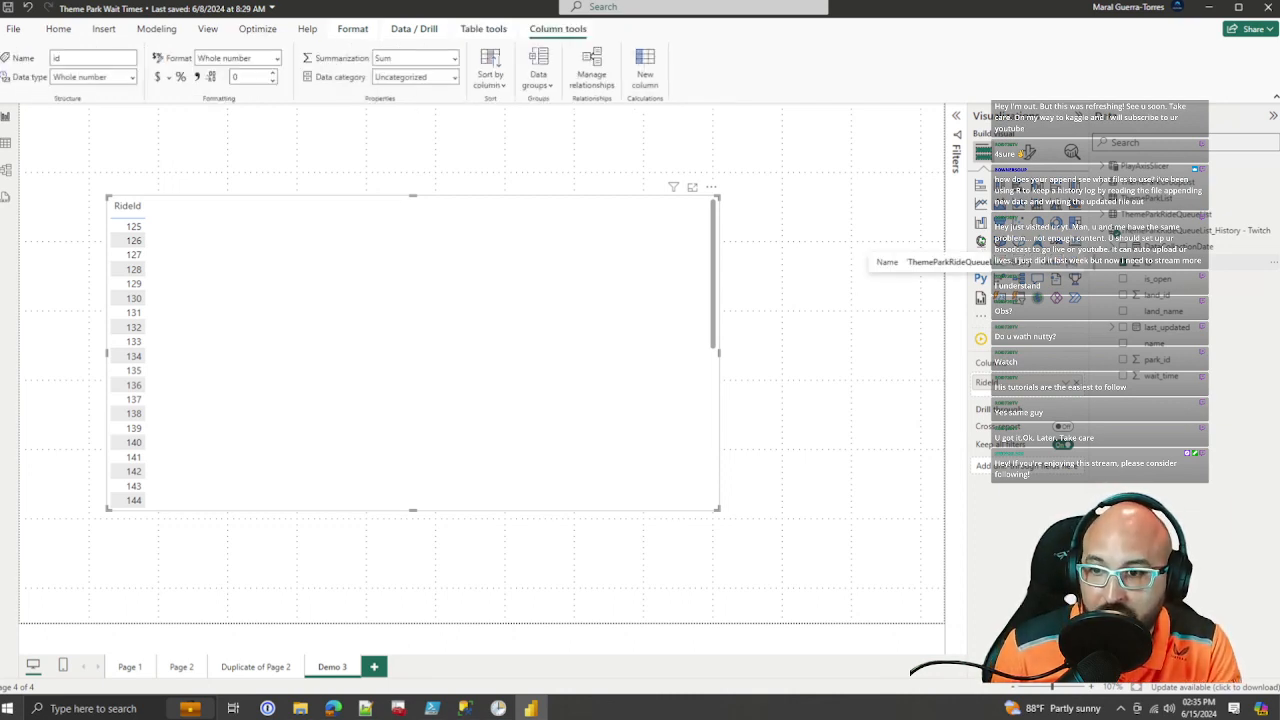
pyautogui.rightClick(1153, 264)
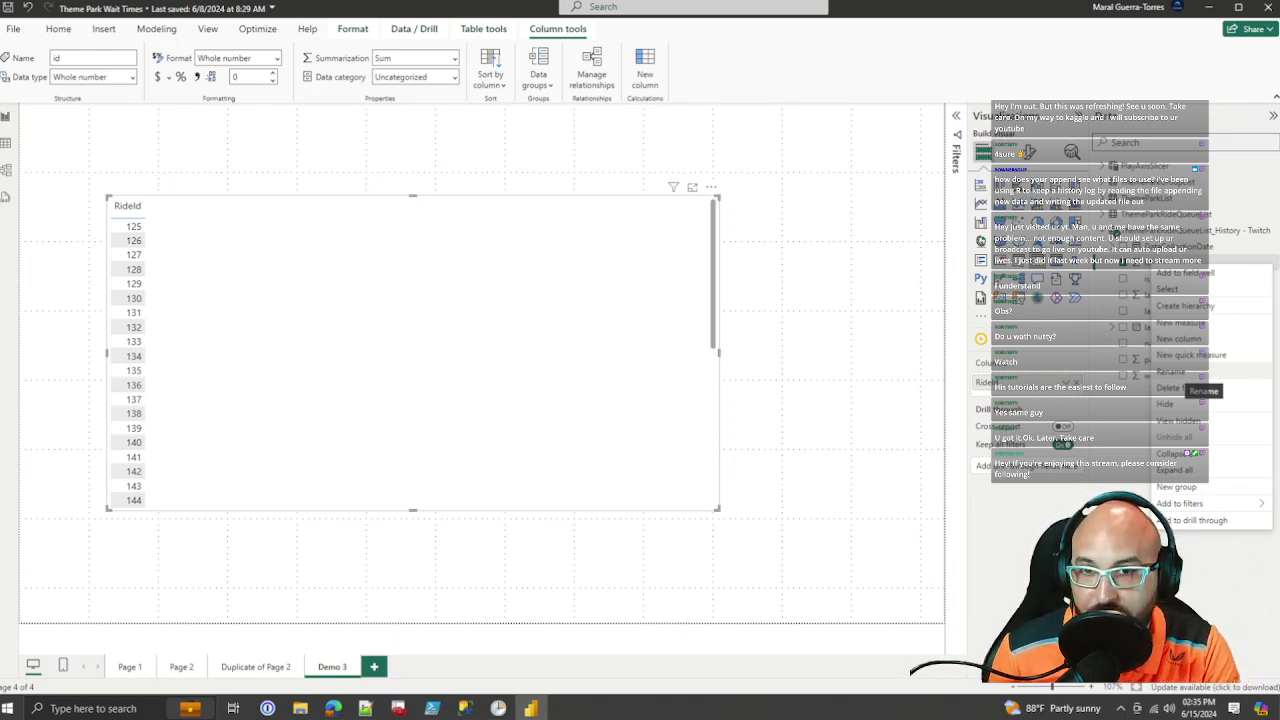
pyautogui.press('Escape')
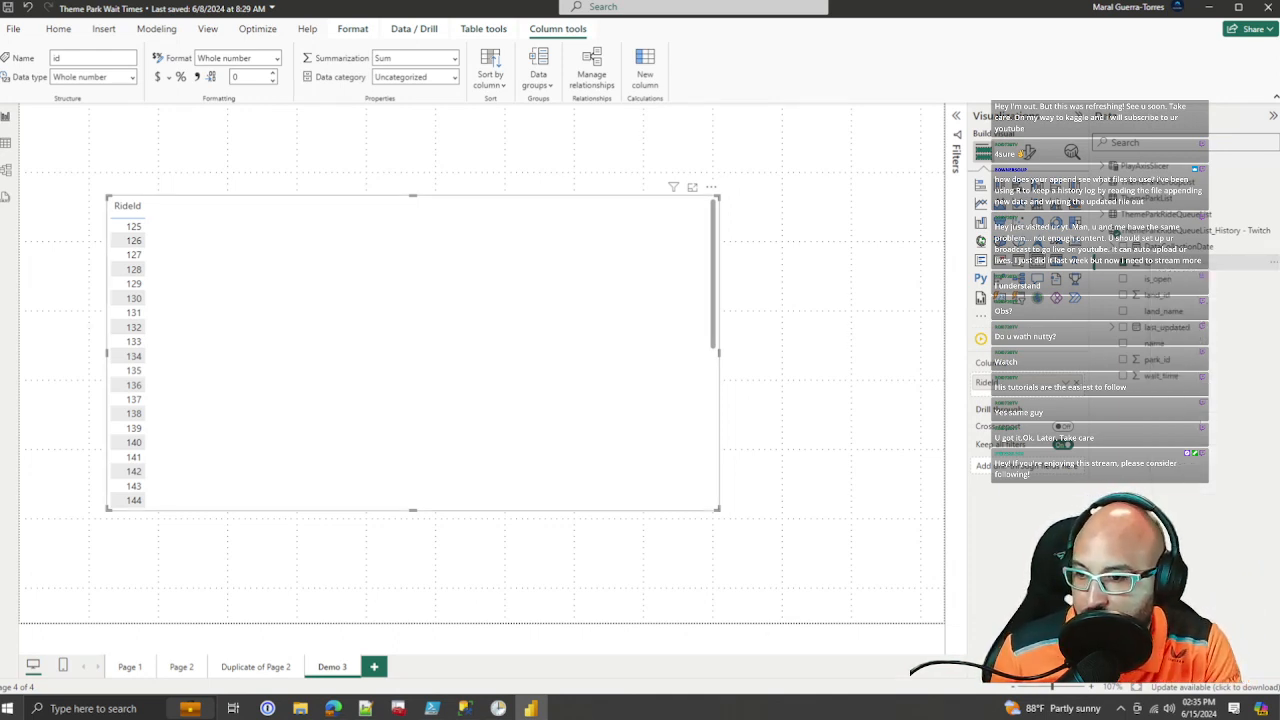
# Step: Enlarge the table visual further and add the name field after RideId, renamed as Ride Name
pyautogui.hotkey('ctrl', 'z')
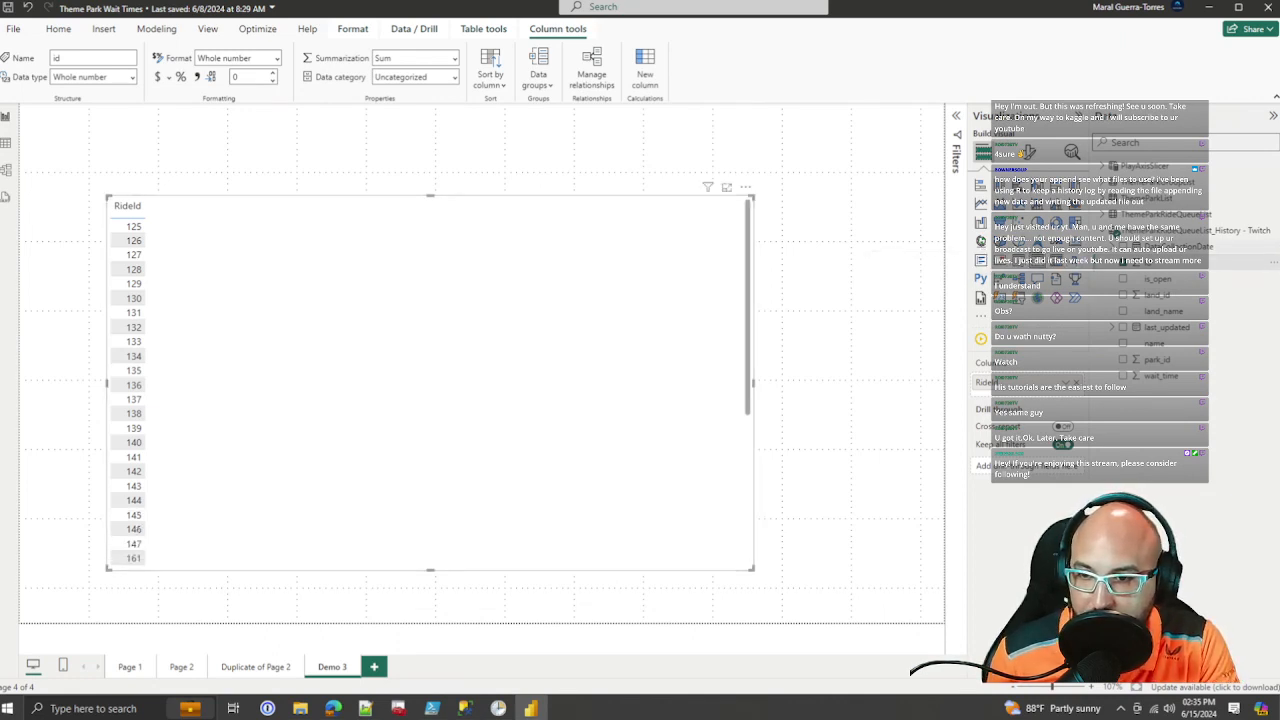
pyautogui.moveTo(1154, 343); pyautogui.dragTo(600, 344)
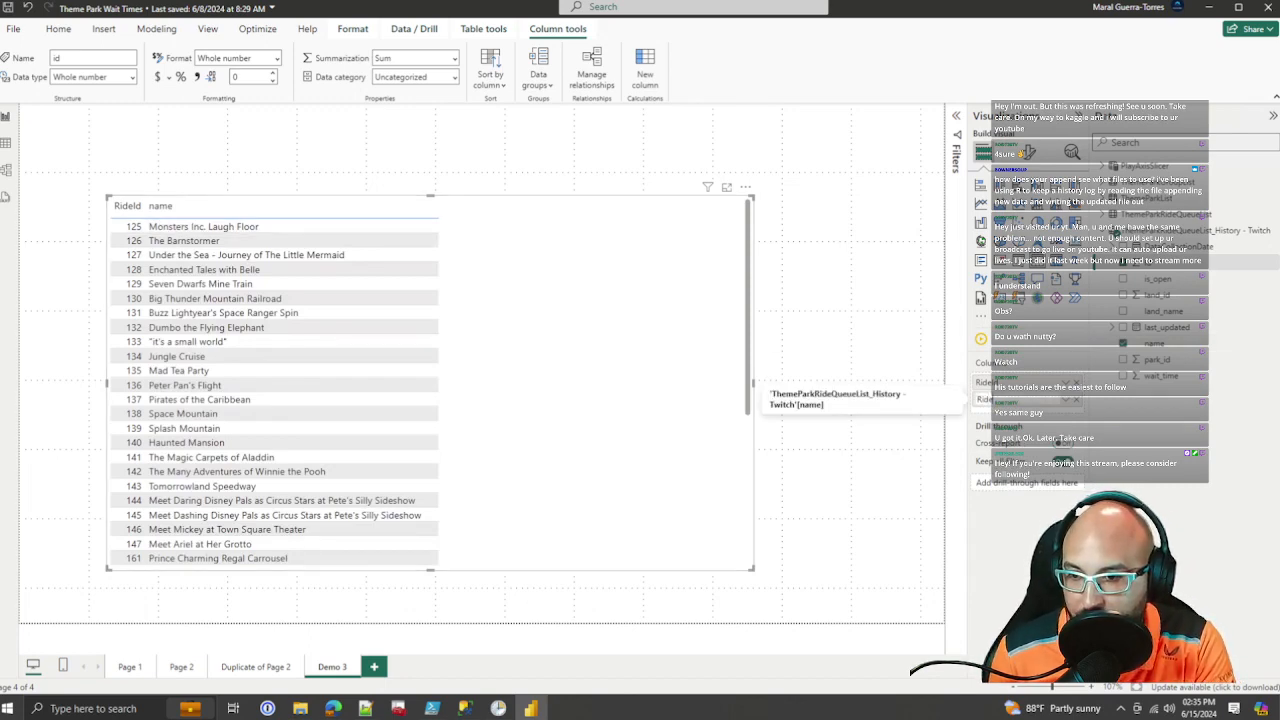
pyautogui.write('Ride Name')
pyautogui.press('Return')
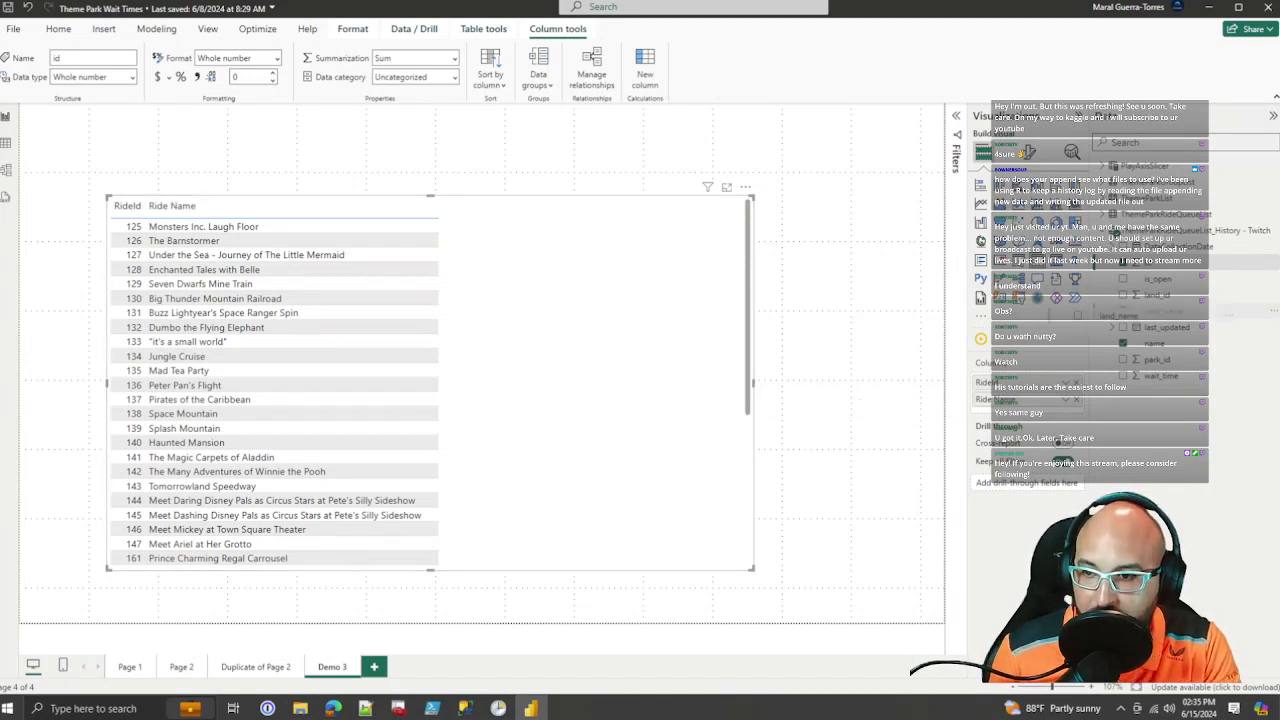
# Step: Add the land_name field to the table, make it the first column and rename it Land Name
pyautogui.moveTo(1160, 311); pyautogui.dragTo(990, 410)
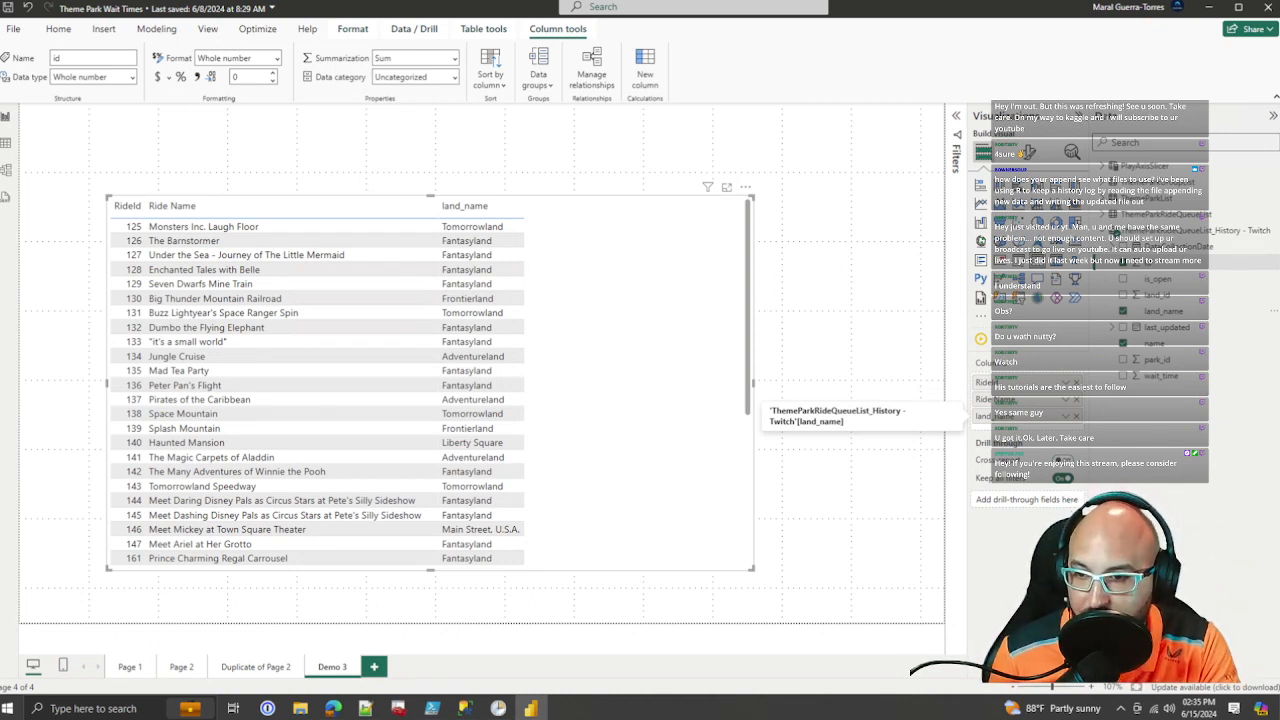
pyautogui.moveTo(998, 416); pyautogui.dragTo(998, 380)
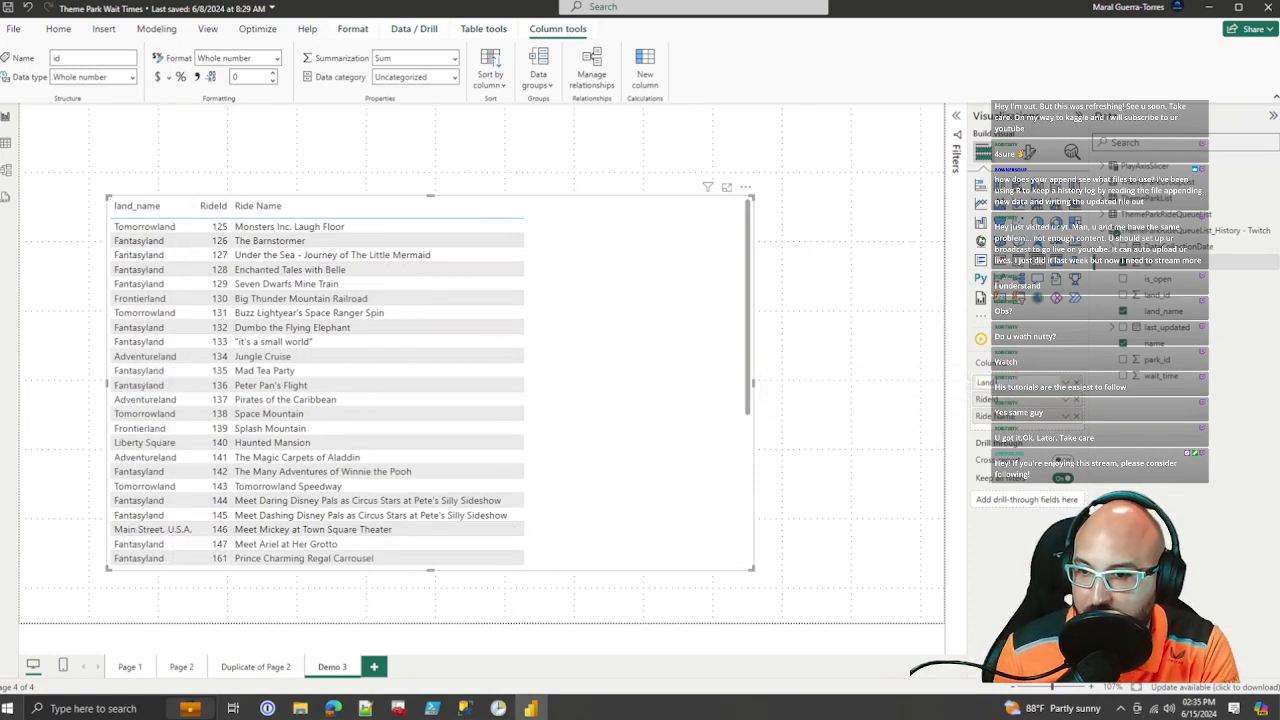
pyautogui.press('Return')
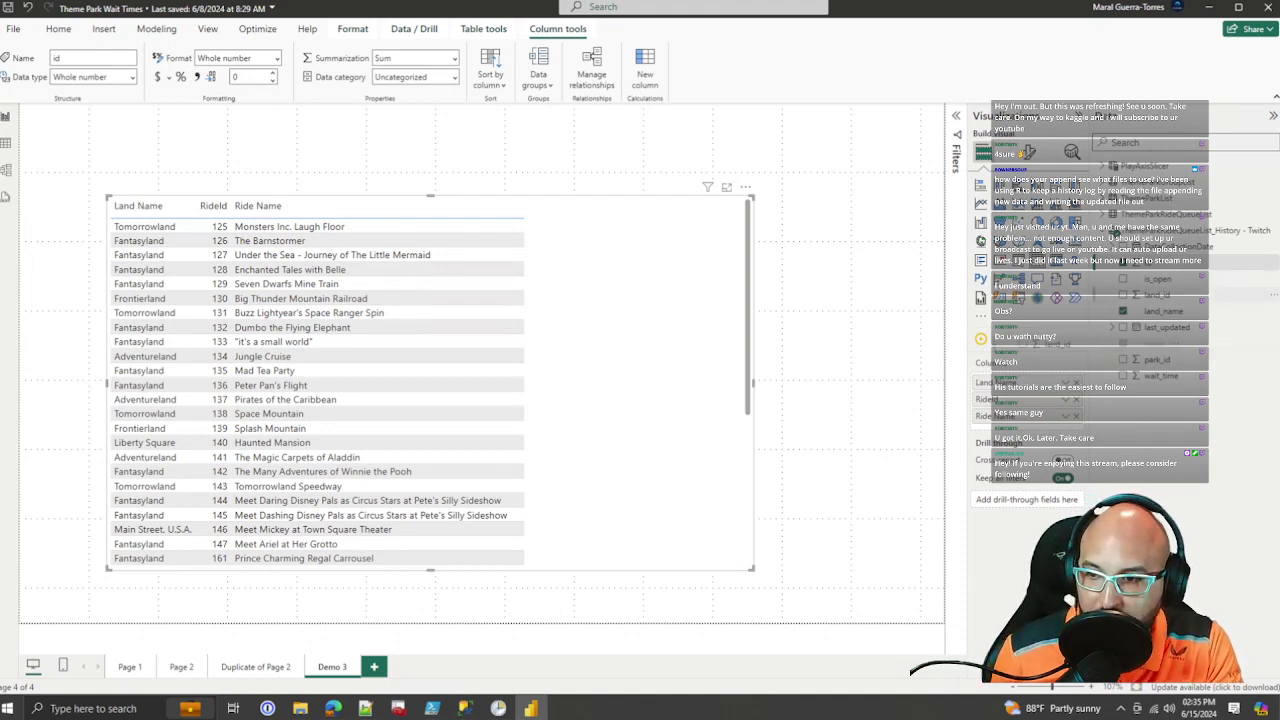
# Step: Add land_id as the first column, unsummarized and renamed Land Id, and move the table toward the page's lower-left corner
pyautogui.moveTo(1030, 371); pyautogui.dragTo(1025, 376)
pyautogui.doubleClick(1005, 382)
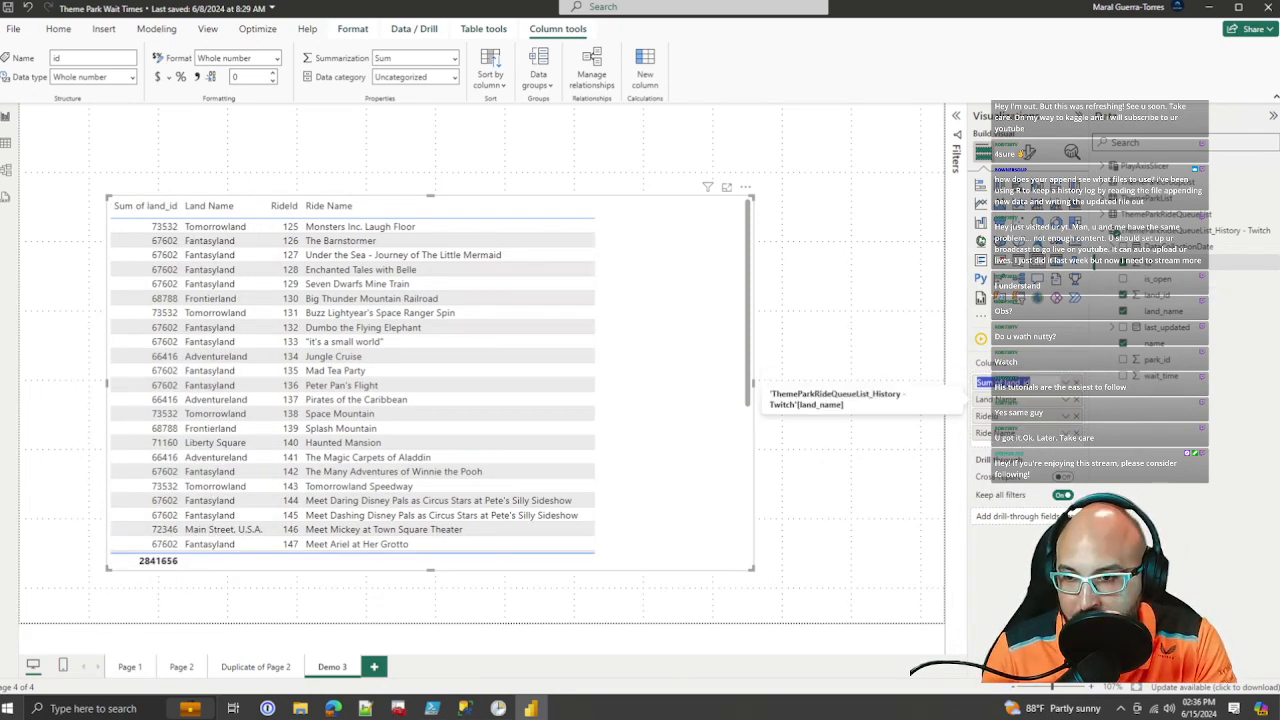
pyautogui.click(1066, 383)
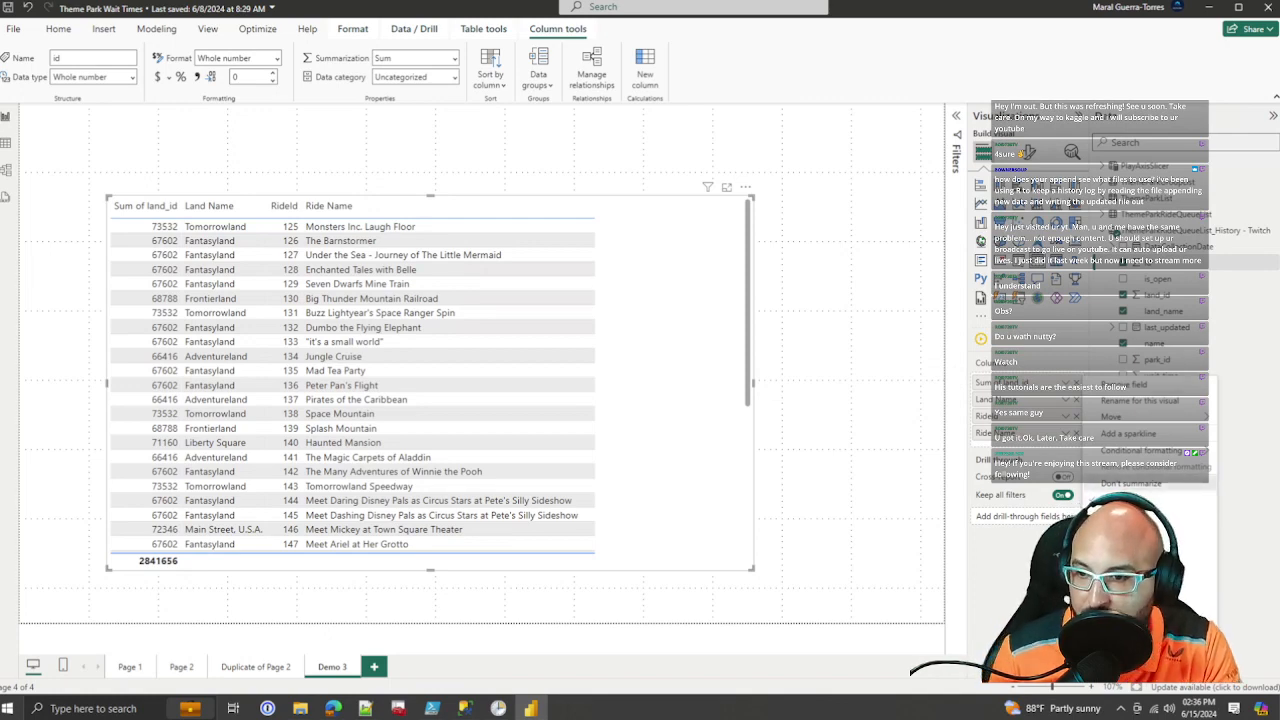
pyautogui.click(1130, 483)
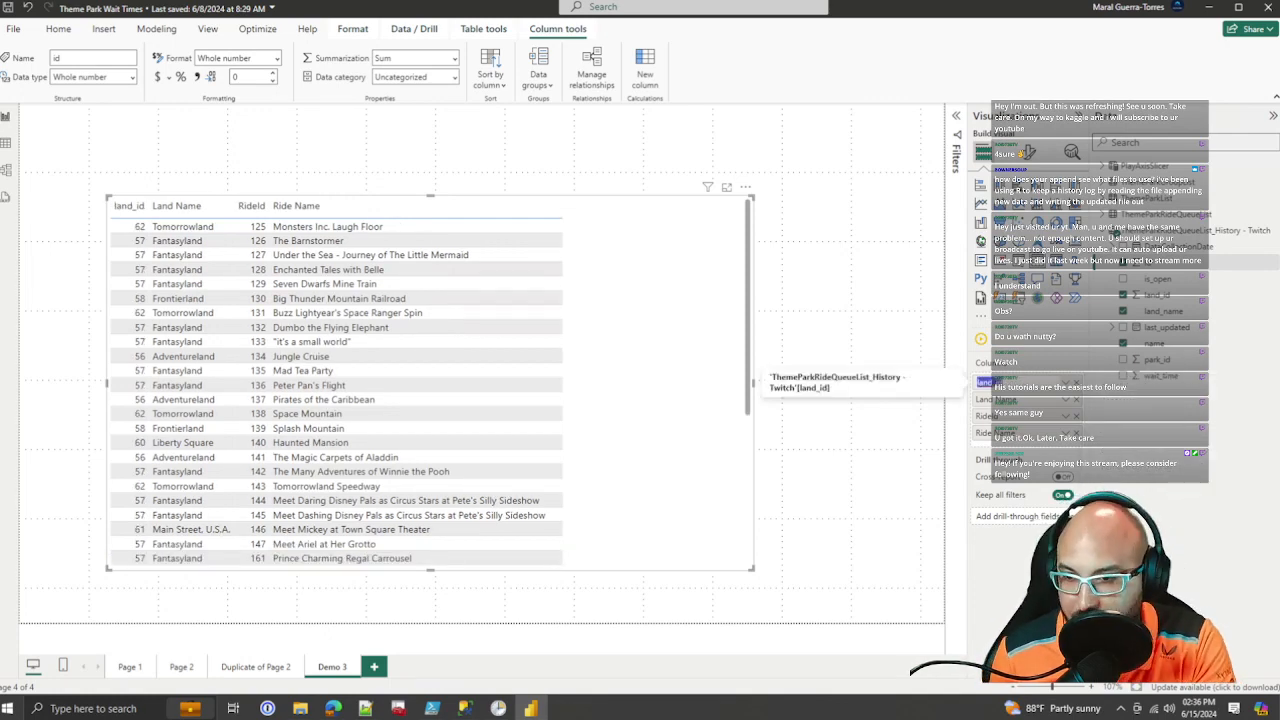
pyautogui.press('Return')
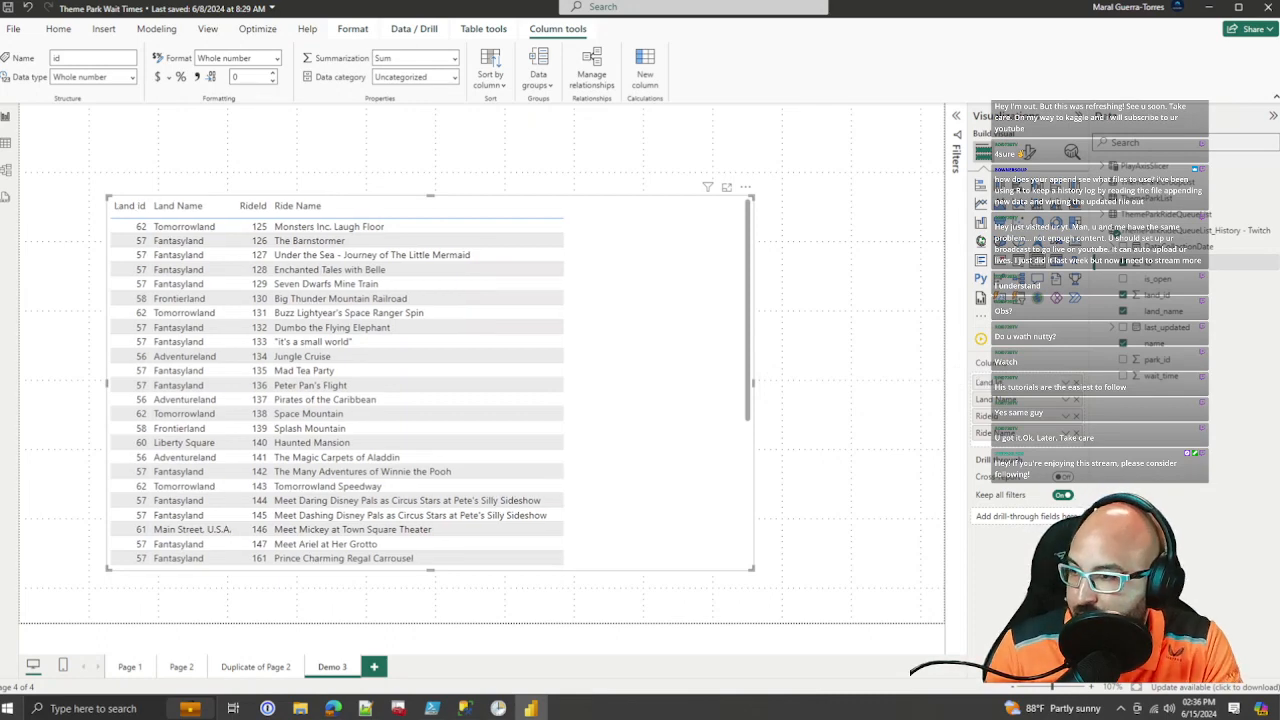
pyautogui.moveTo(650, 380); pyautogui.dragTo(573, 421)
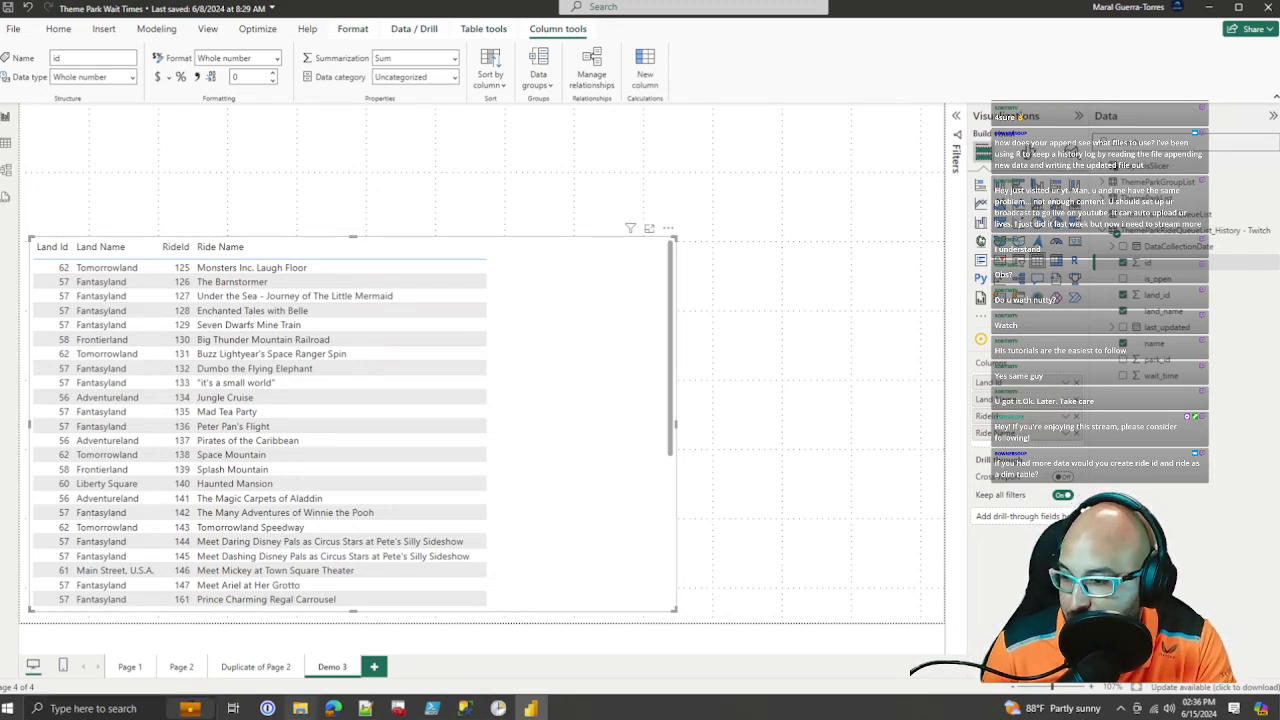
# Step: Switch to the Lucidchart diagram, show the empty canvas beside the English page's swimlanes and clear the sql shape search
pyautogui.click(333, 708)
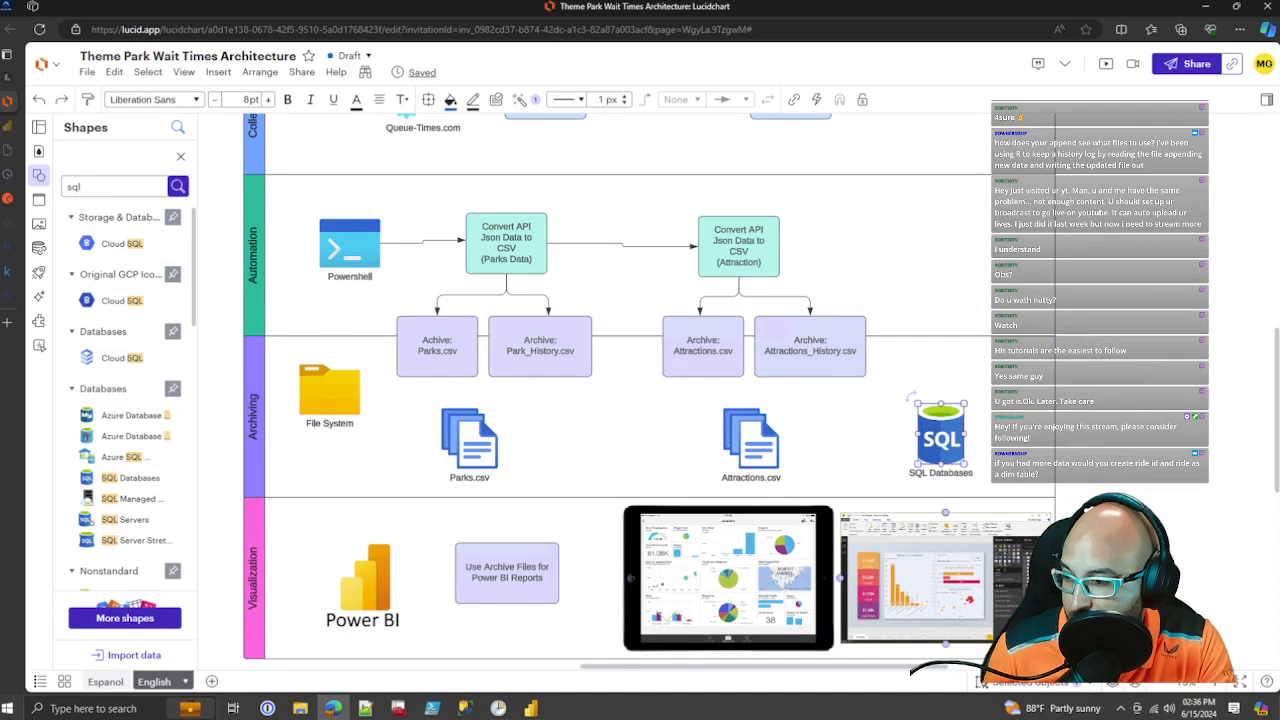
pyautogui.click(105, 681)
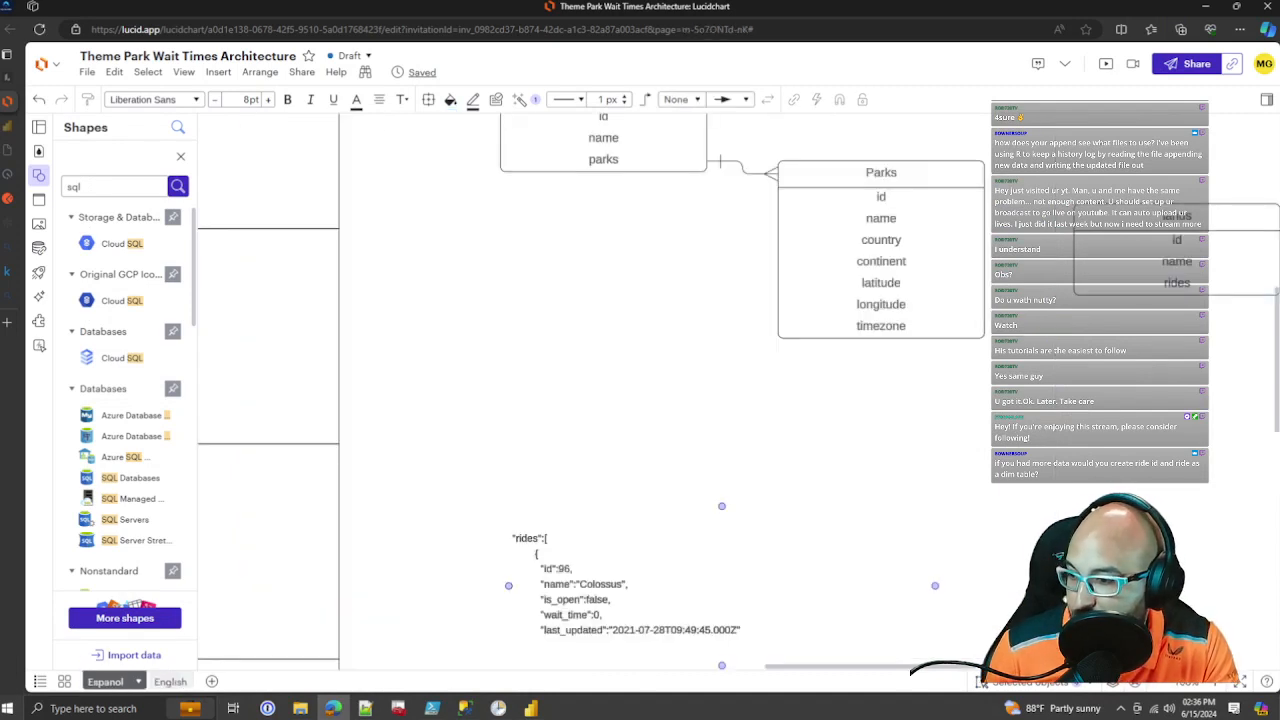
pyautogui.click(170, 681)
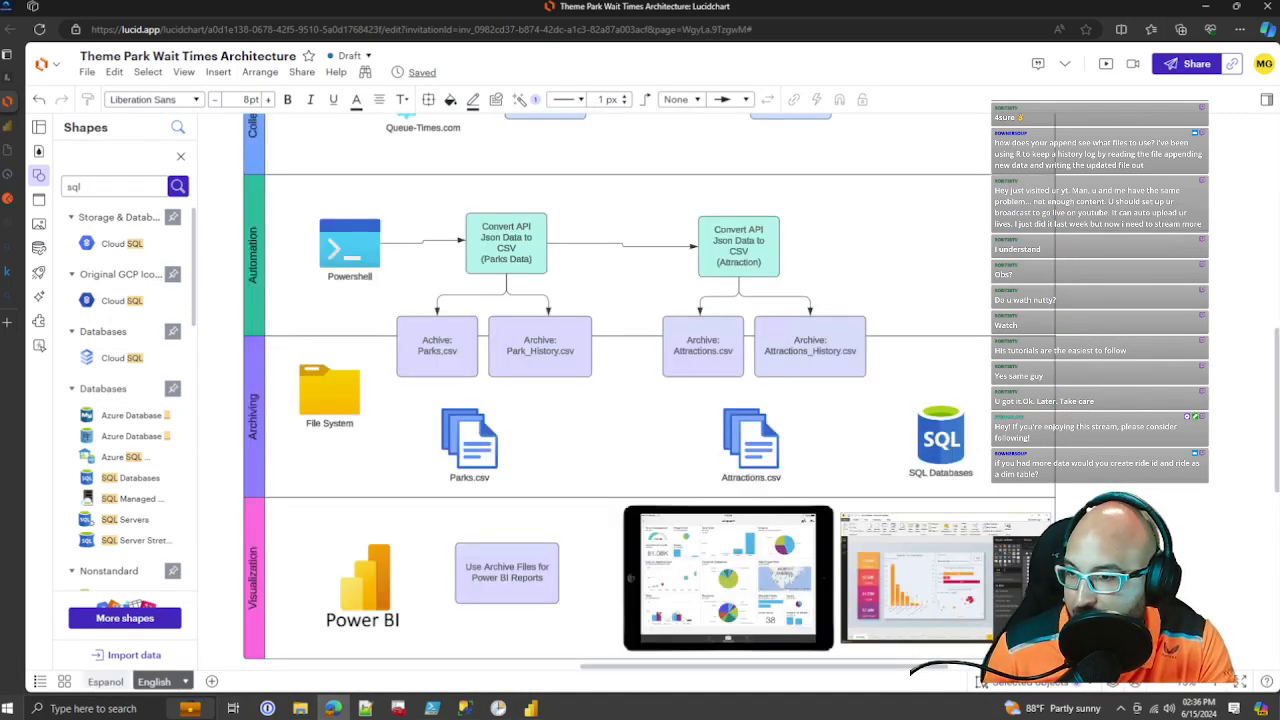
pyautogui.moveTo(810, 350); pyautogui.dragTo(333, 533)
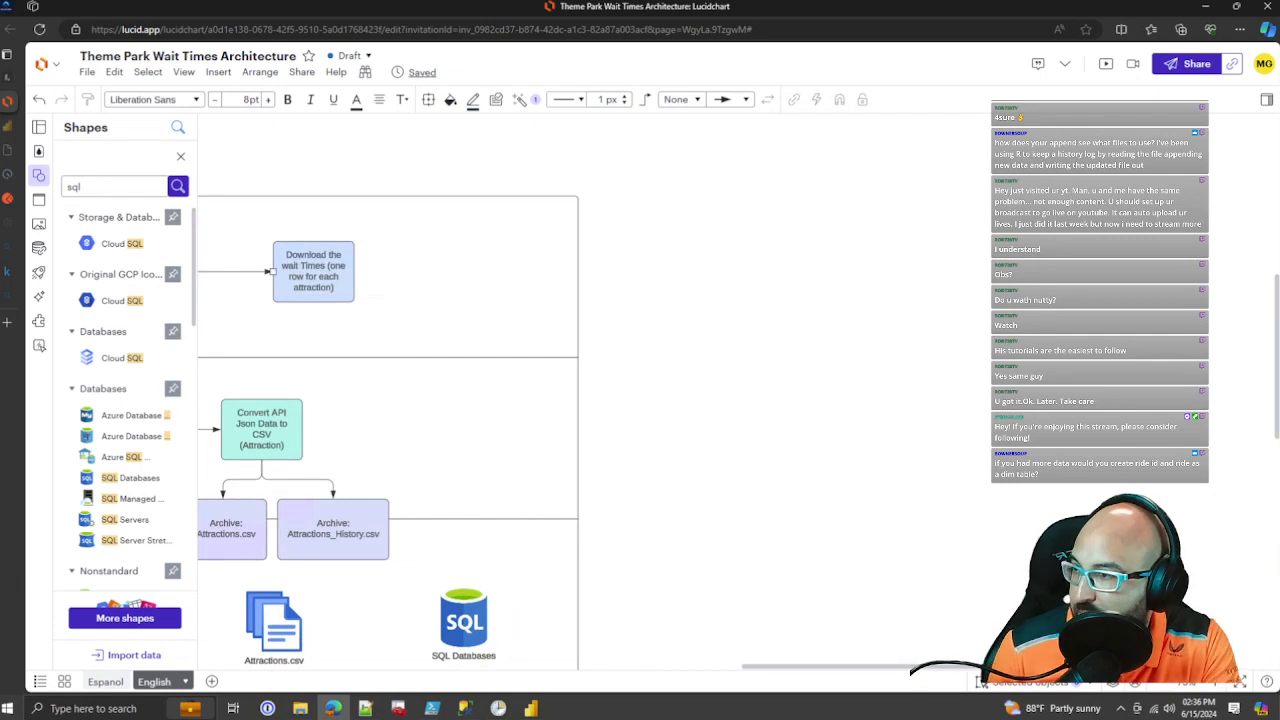
pyautogui.click(180, 156)
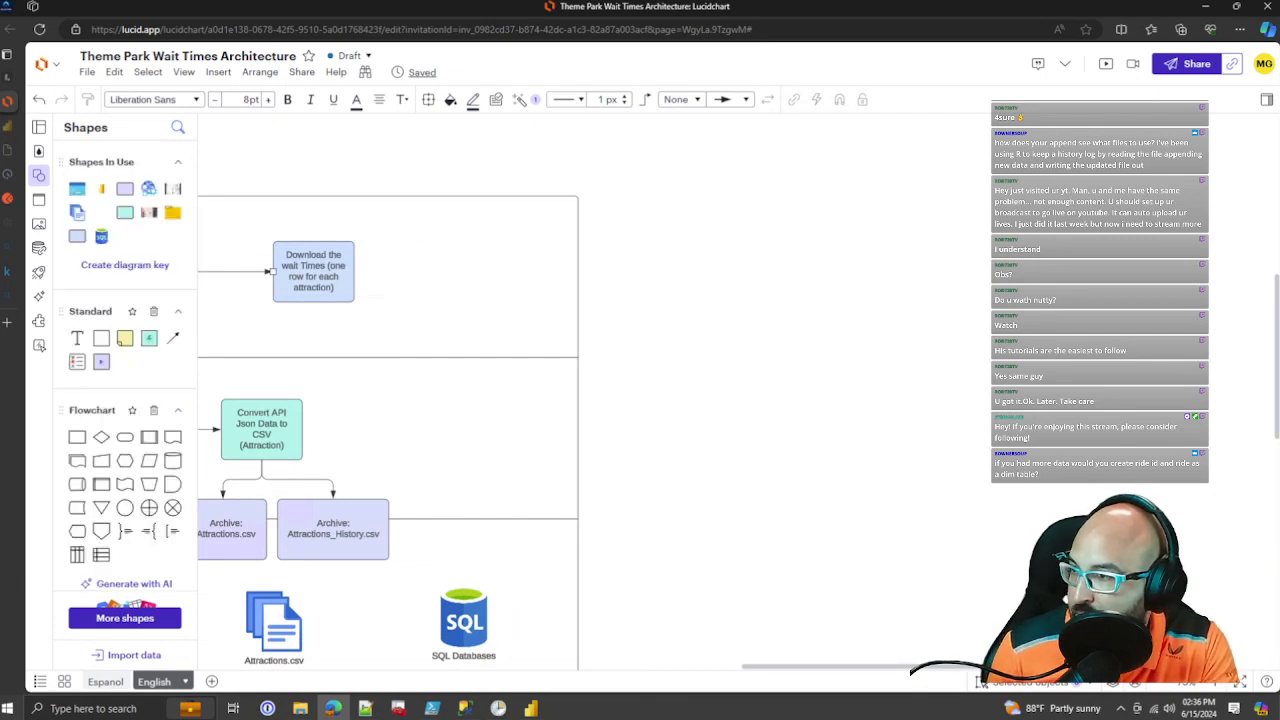
# Step: Search the shape library for entity, place a single-column Entity shape on the empty canvas beside the swimlanes and title it Queue_Times
pyautogui.click(178, 127)
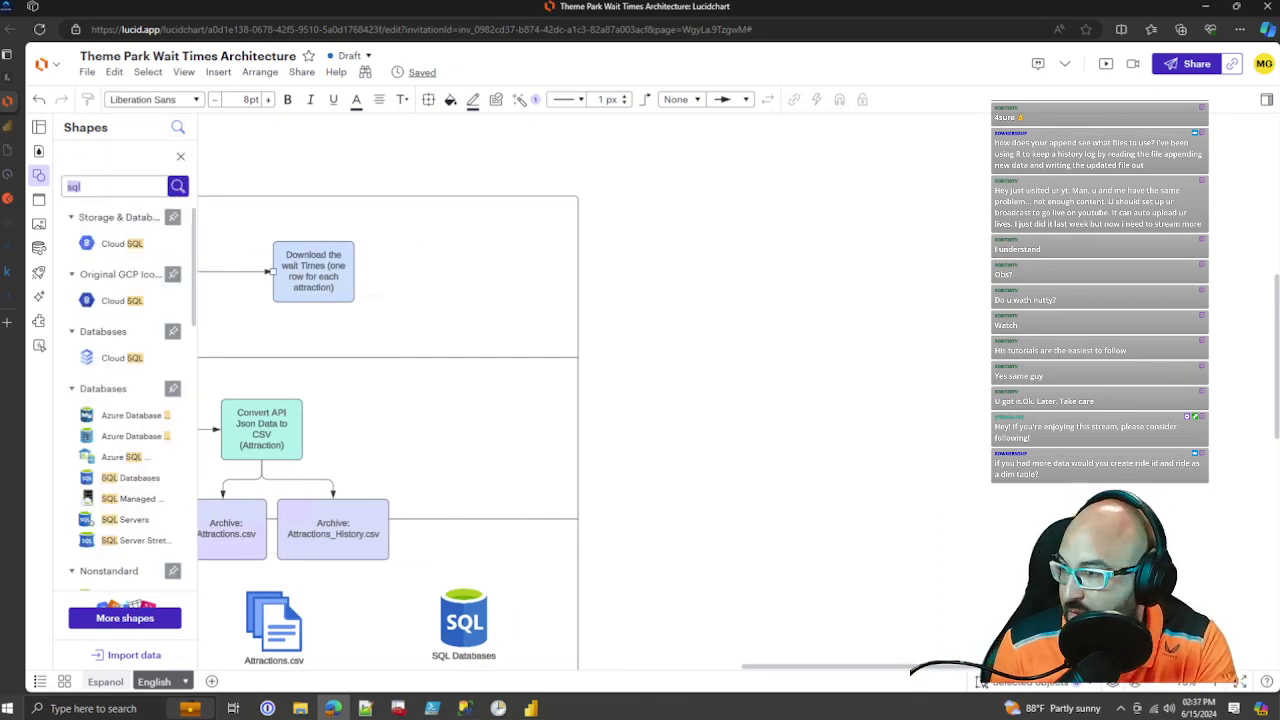
pyautogui.write('entity')
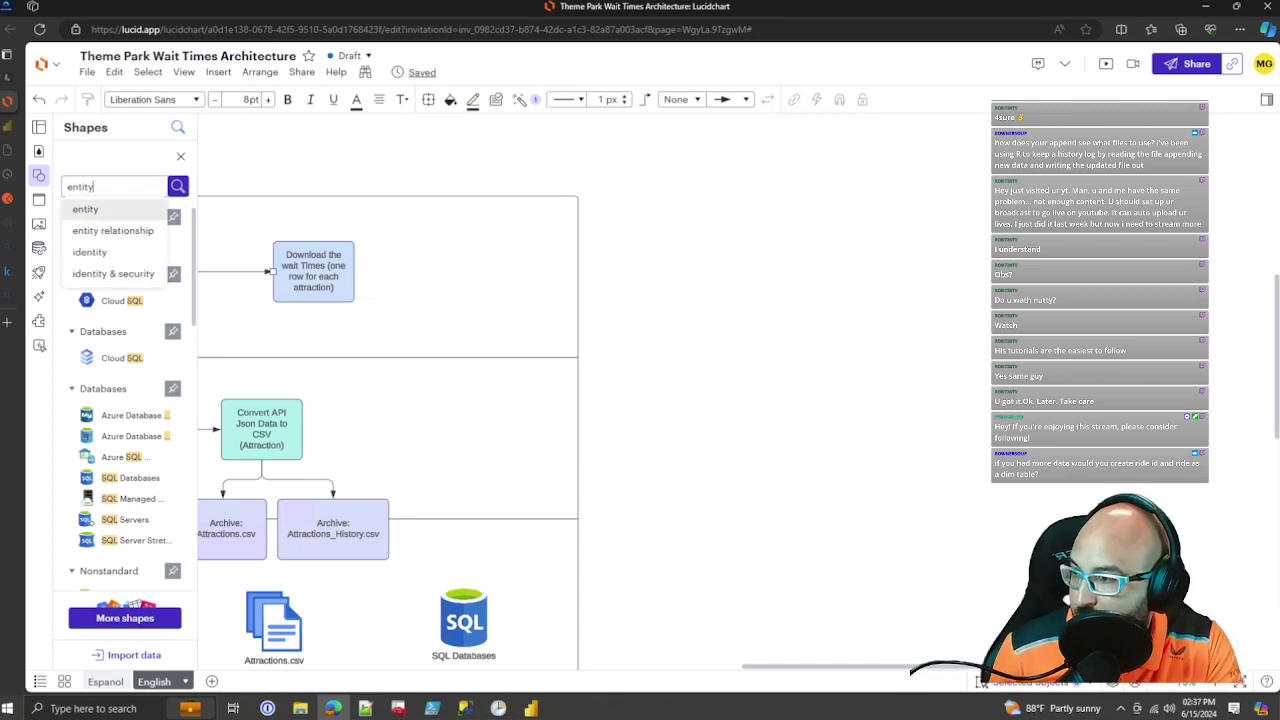
pyautogui.press('Return')
pyautogui.scroll(-10, 127, 400)
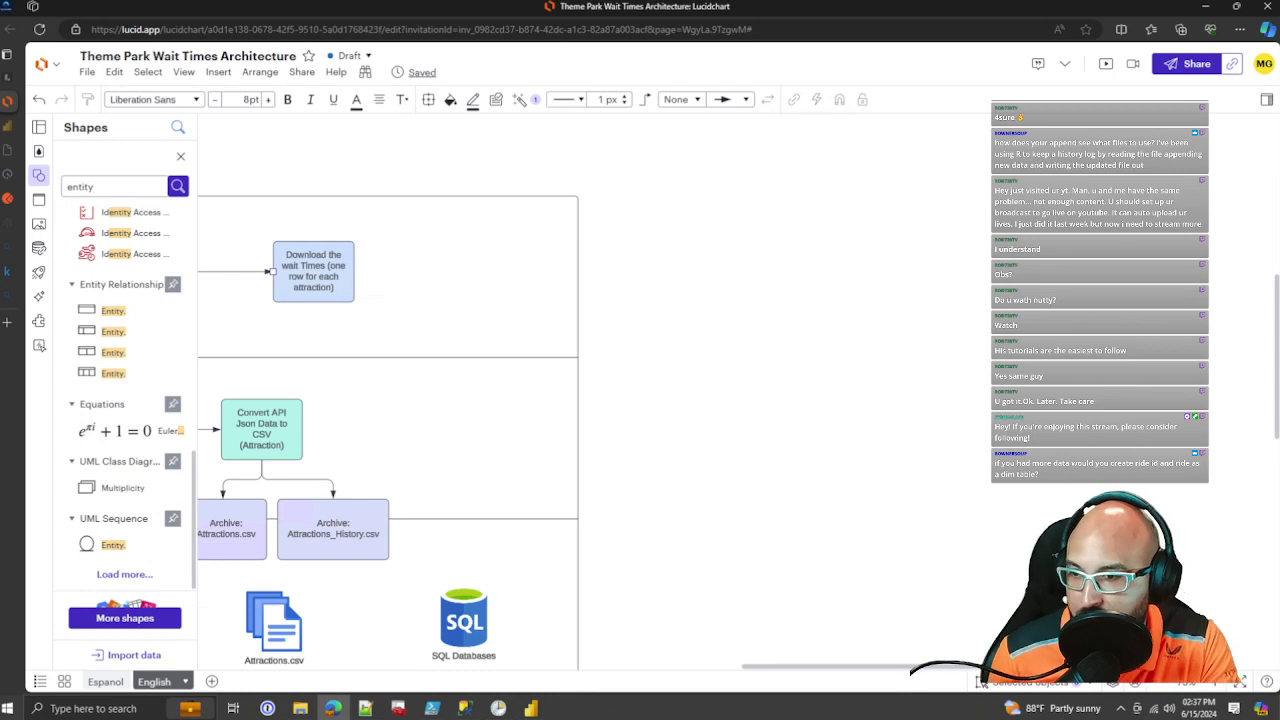
pyautogui.moveTo(100, 311); pyautogui.dragTo(778, 280)
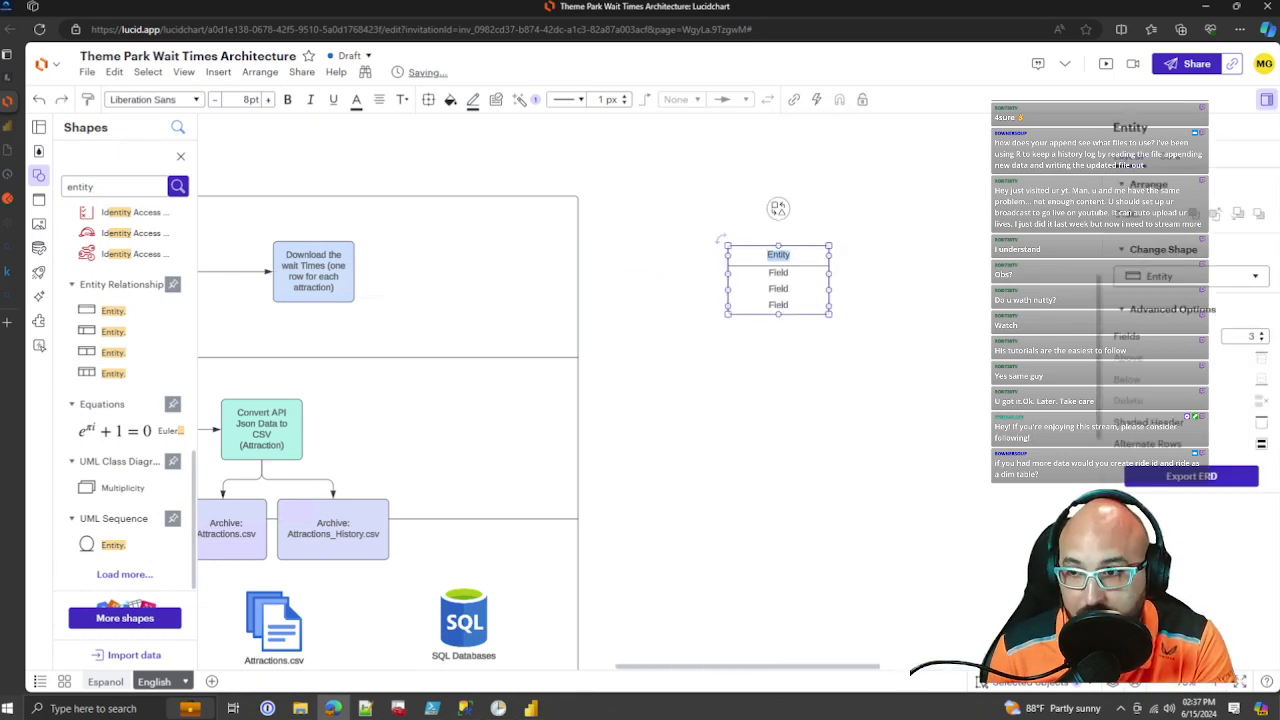
pyautogui.write('Queue_Times')
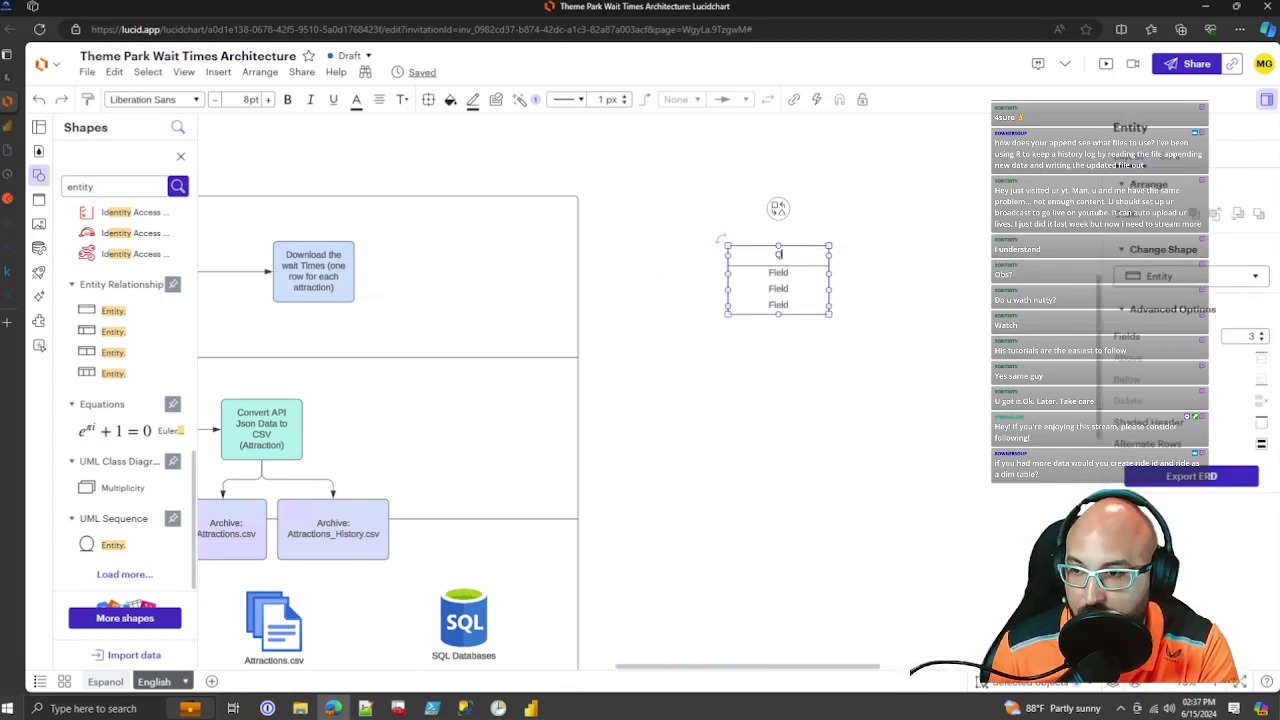
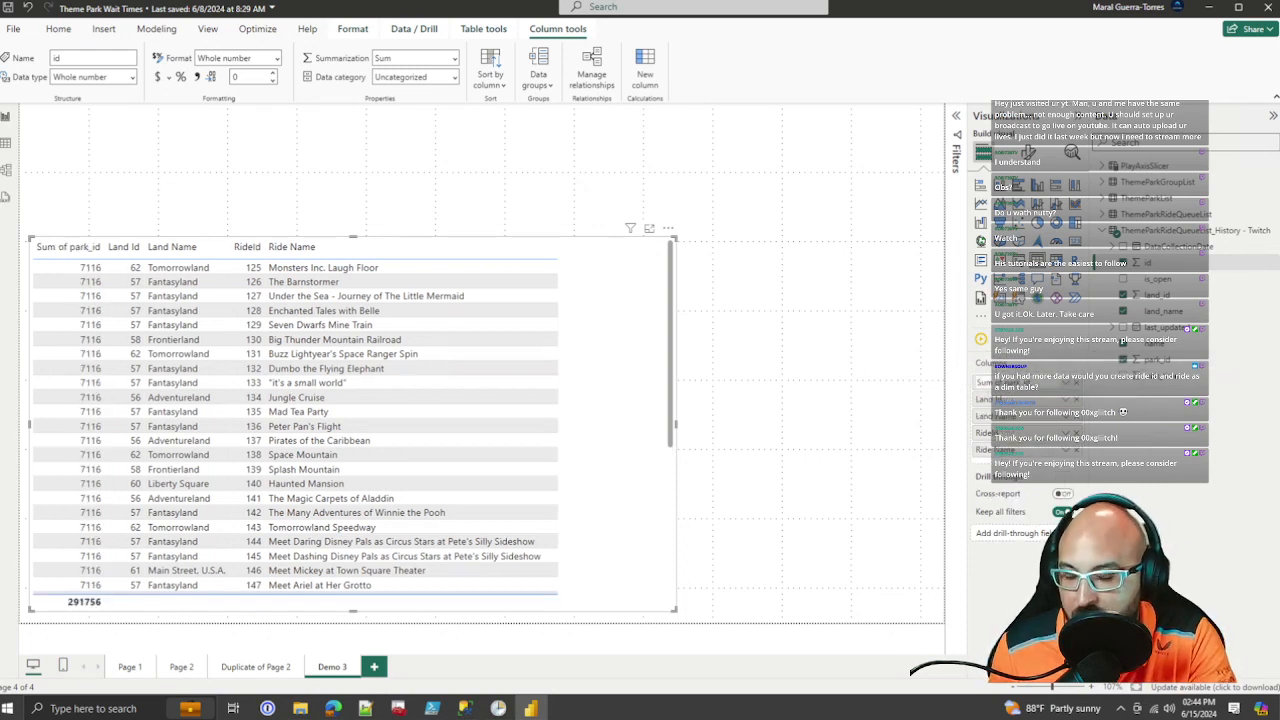
# Step: In the Power BI Demo 3 table, set park_id to Don't summarize and add is_open after Ride Name, renamed Is Open
pyautogui.click(806, 372)
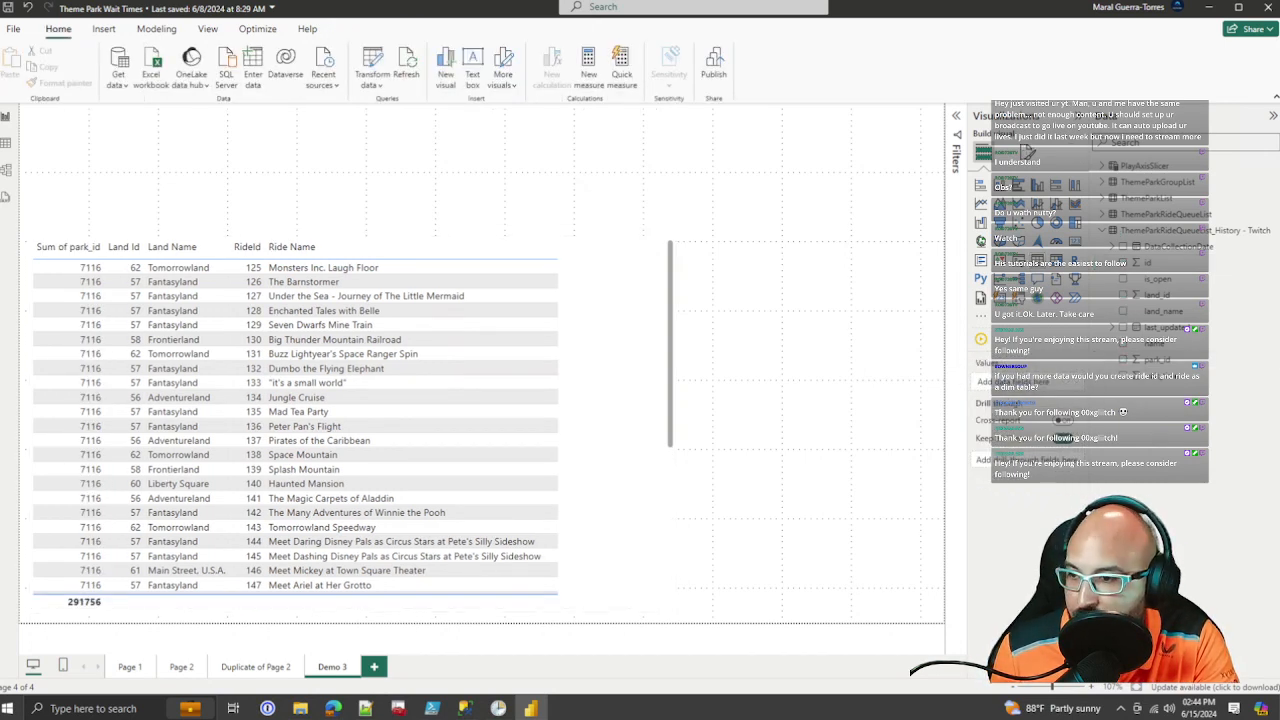
pyautogui.click(614, 372)
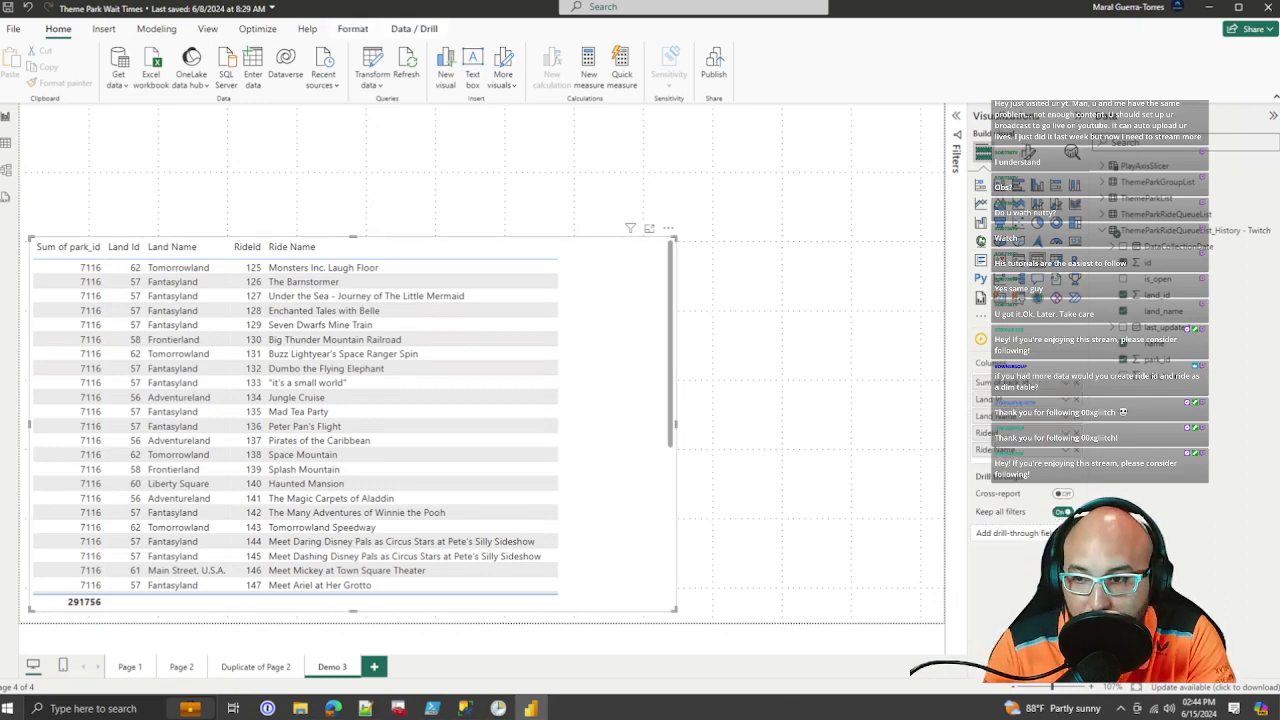
pyautogui.click(1066, 383)
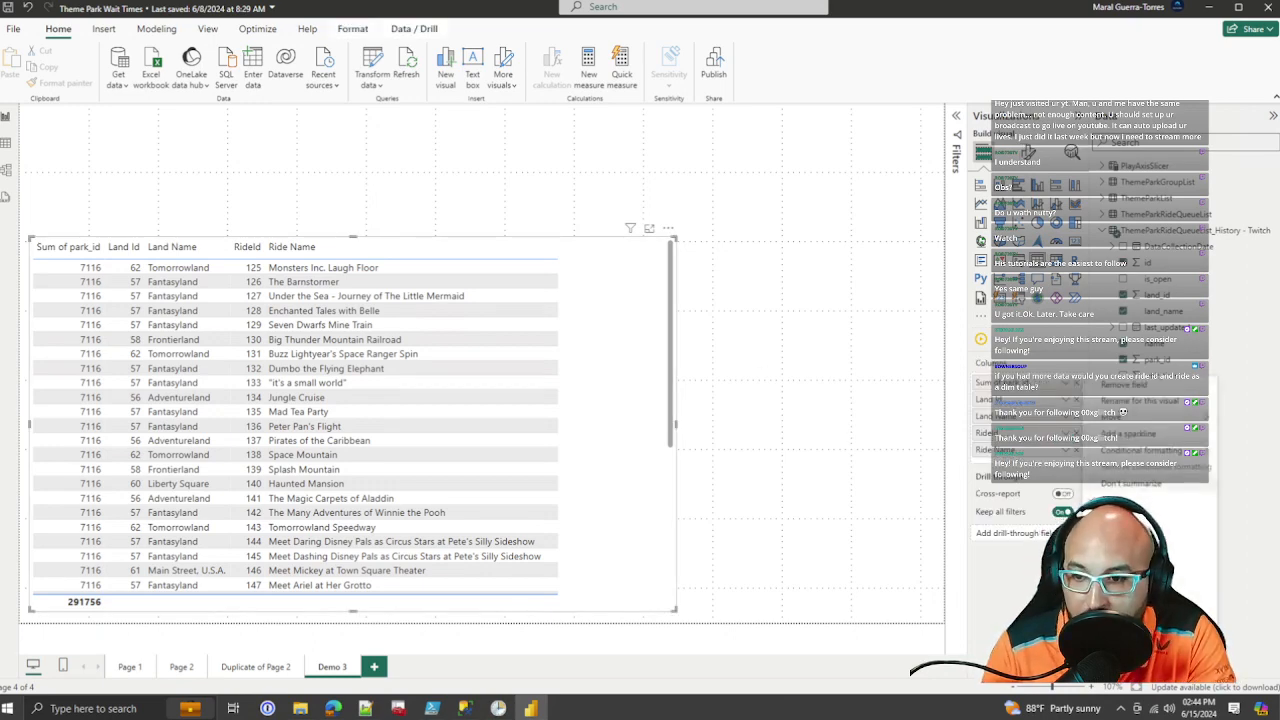
pyautogui.click(1123, 483)
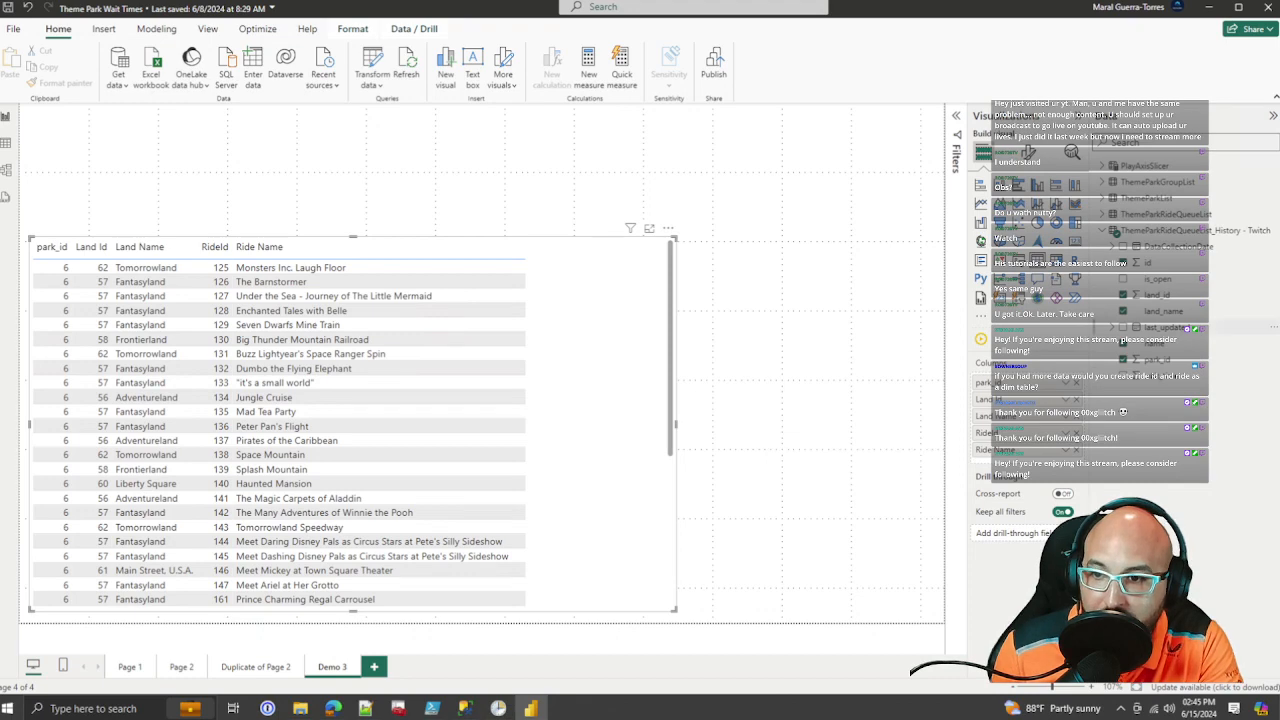
pyautogui.click(1160, 327)
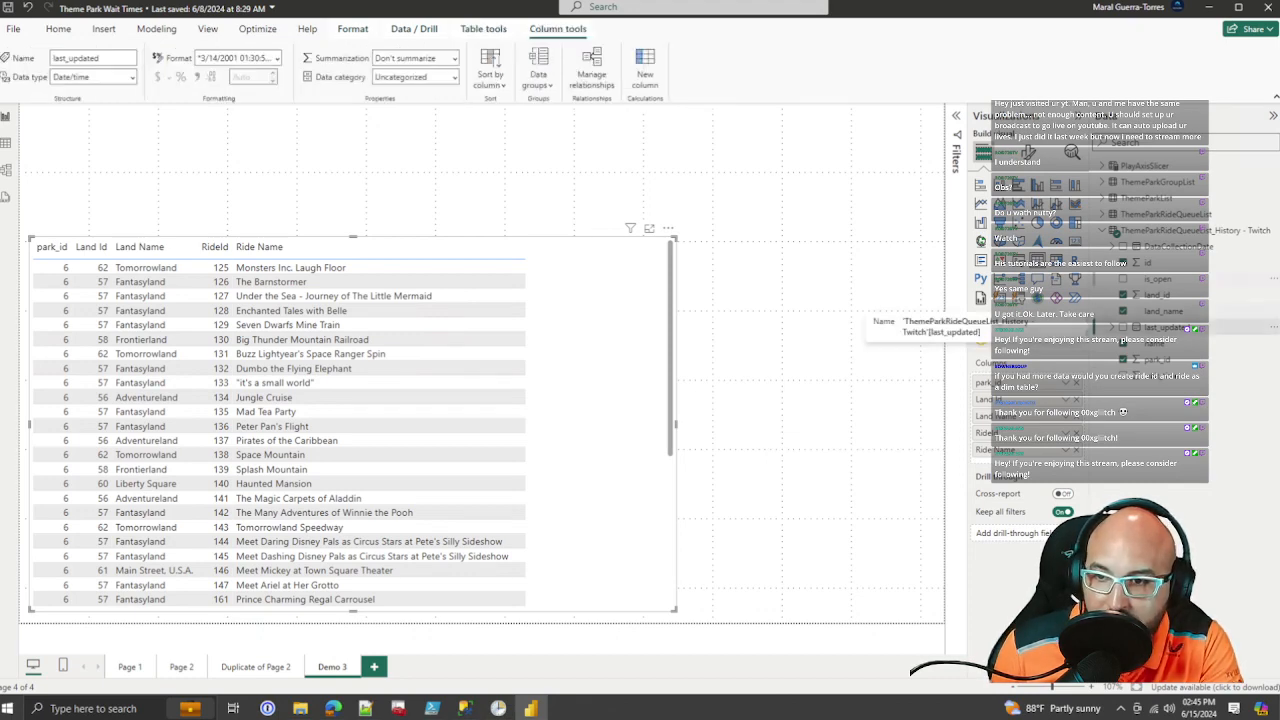
pyautogui.moveTo(1018, 450); pyautogui.dragTo(1016, 460)
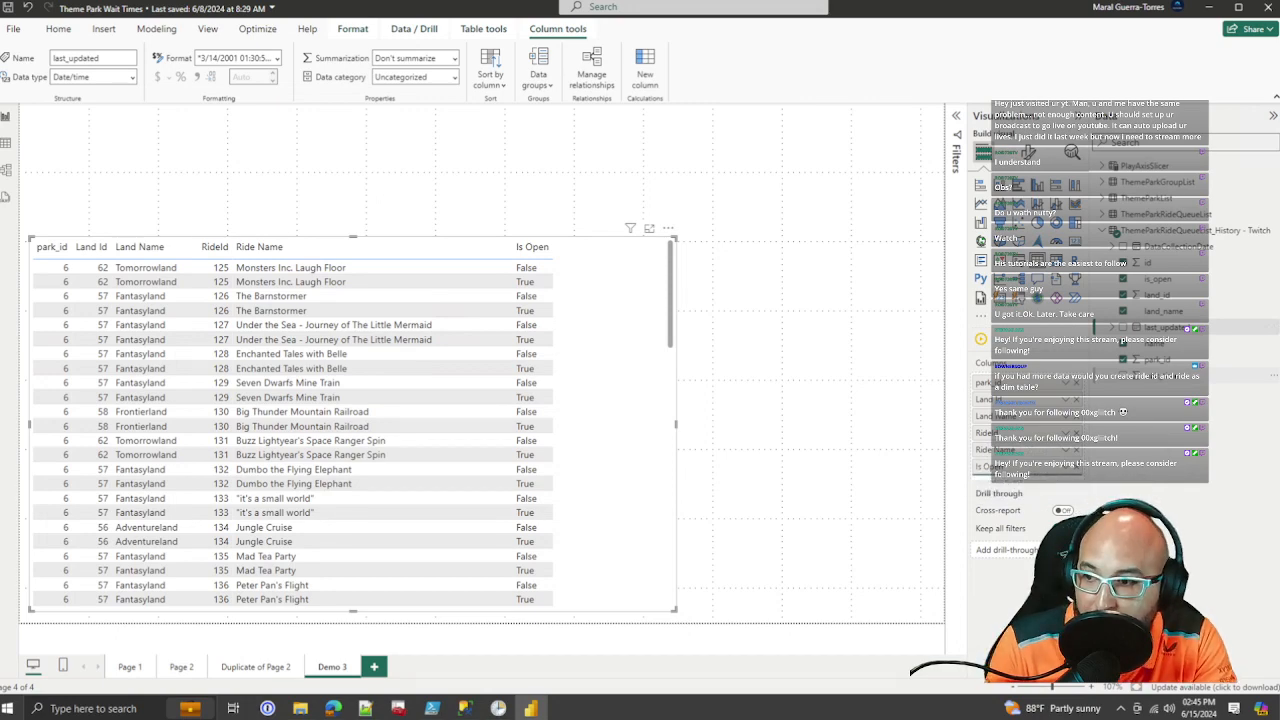
# Step: Add the wait_time field unsummarized as the last column, renamed Wait Time (Minutes), and widen the table visual
pyautogui.click(1123, 375)
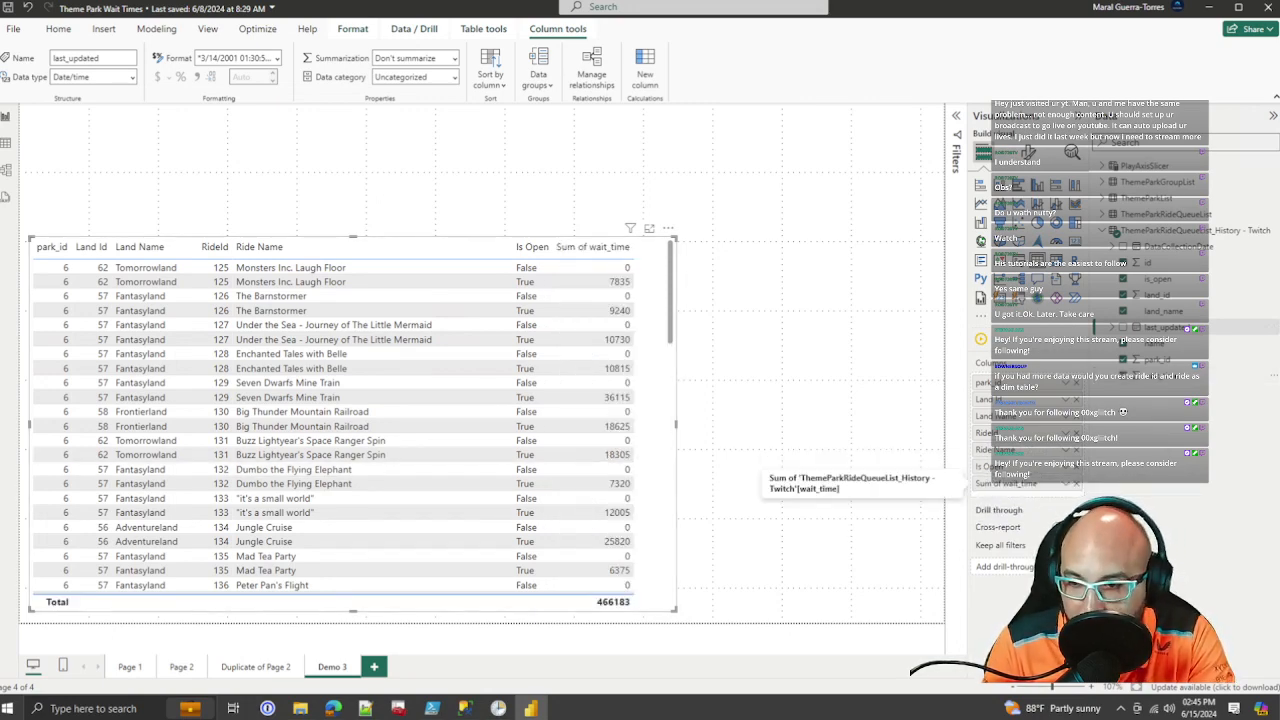
pyautogui.click(1066, 484)
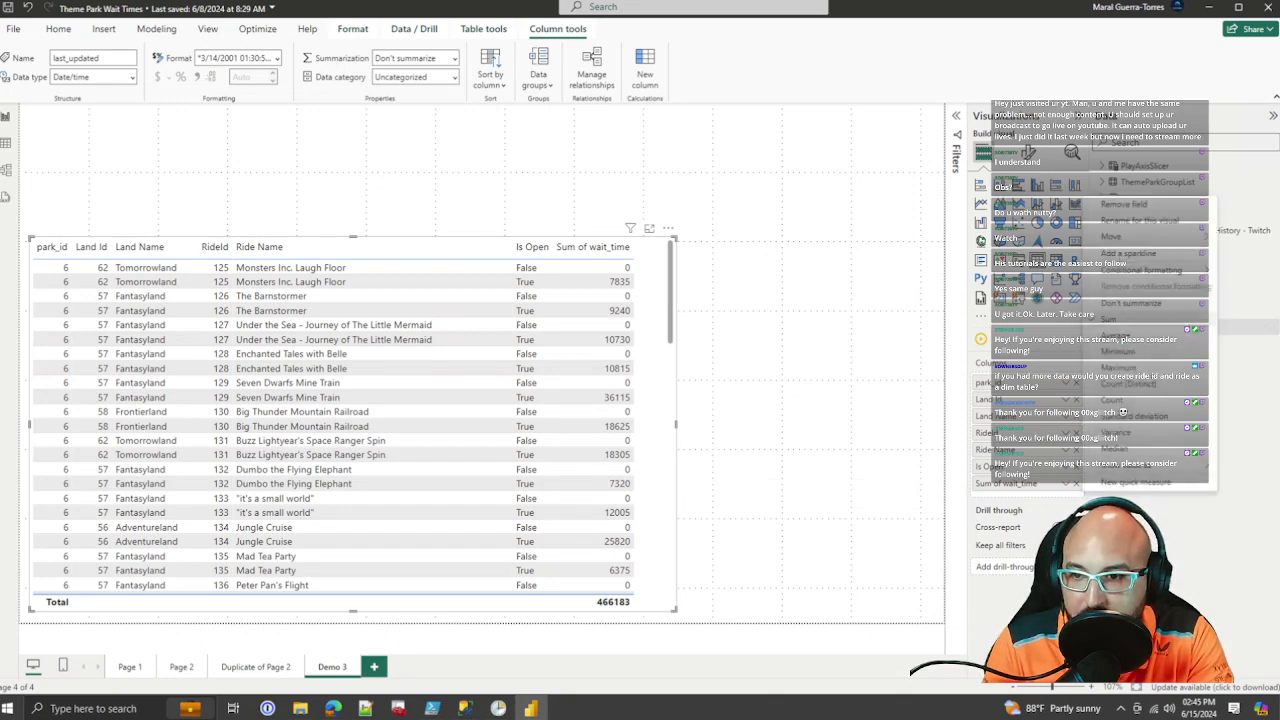
pyautogui.click(1135, 304)
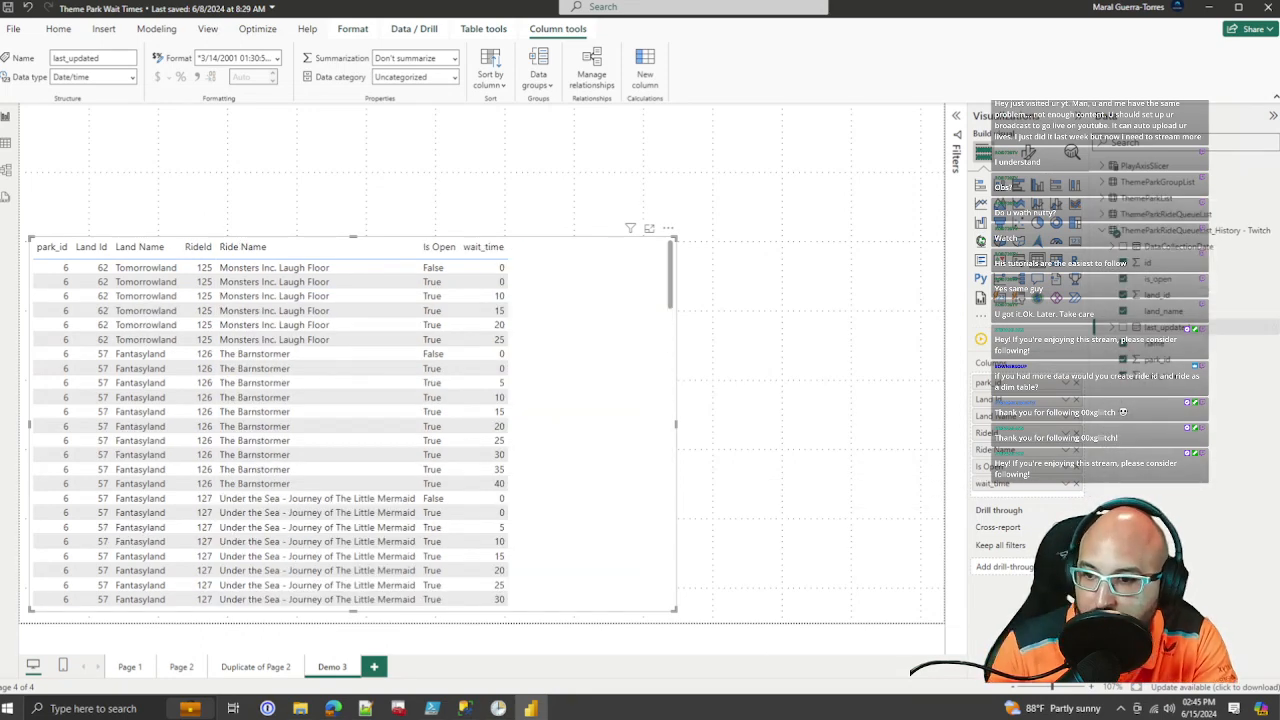
pyautogui.doubleClick(993, 484)
pyautogui.write('Wait')
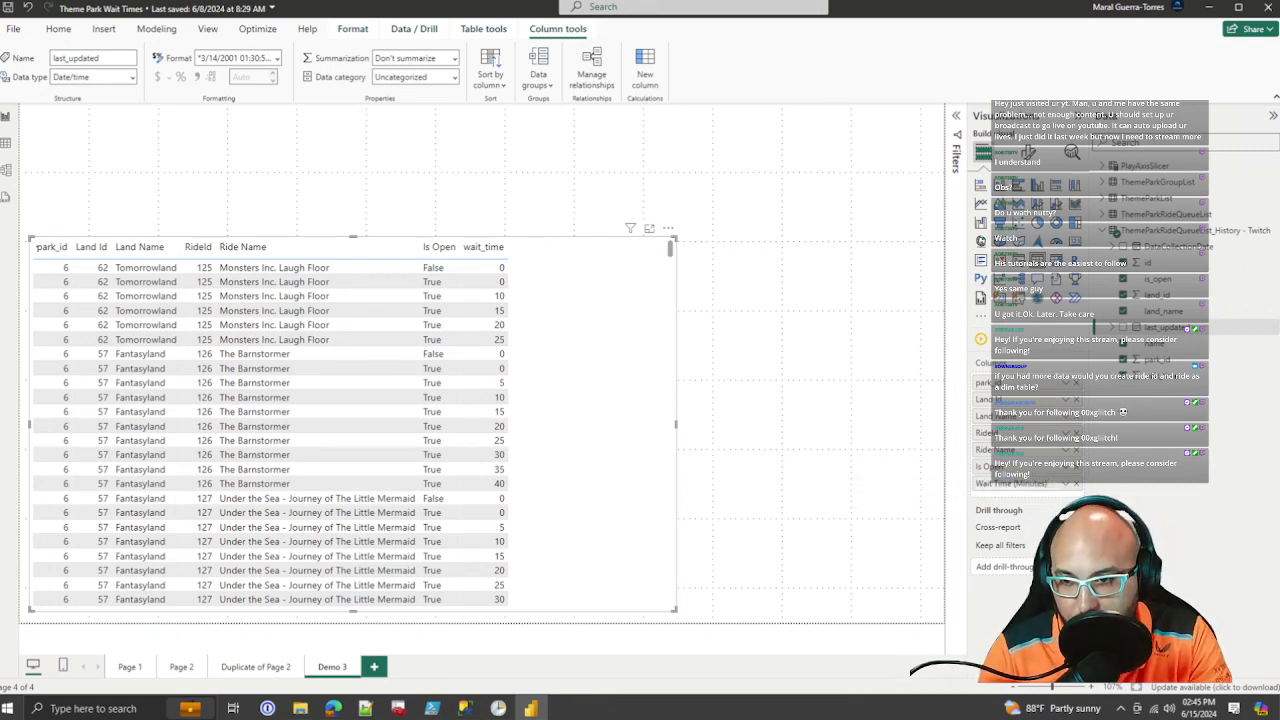
pyautogui.press('Return')
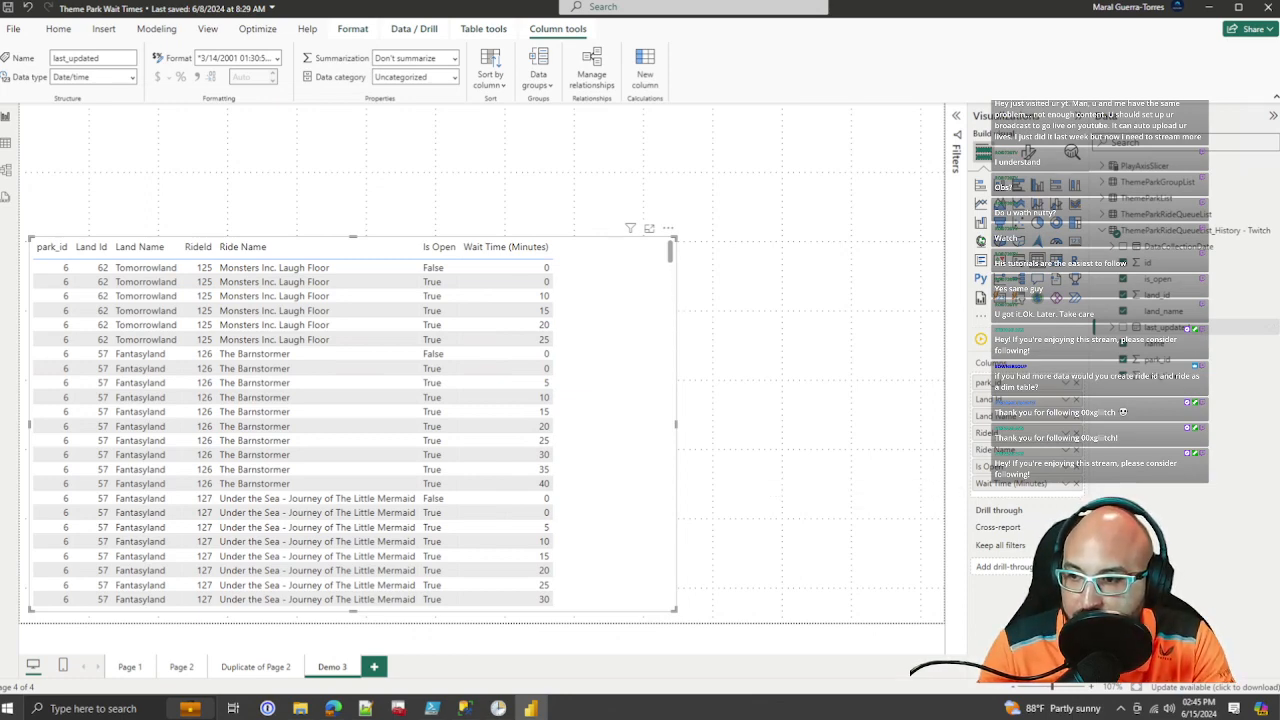
pyautogui.moveTo(676, 424); pyautogui.dragTo(792, 424)
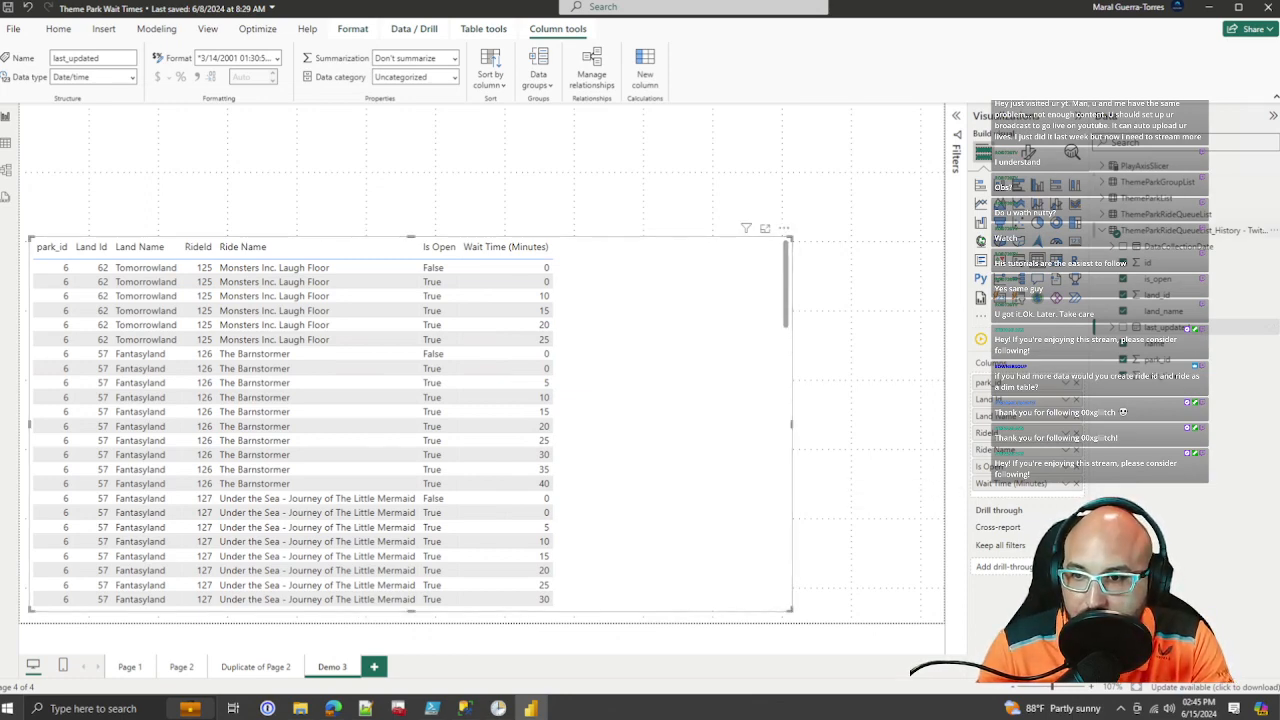
# Step: Add DataCollectionDate to the table as full date and time values instead of a date hierarchy, and open its format choices
pyautogui.click(1123, 247)
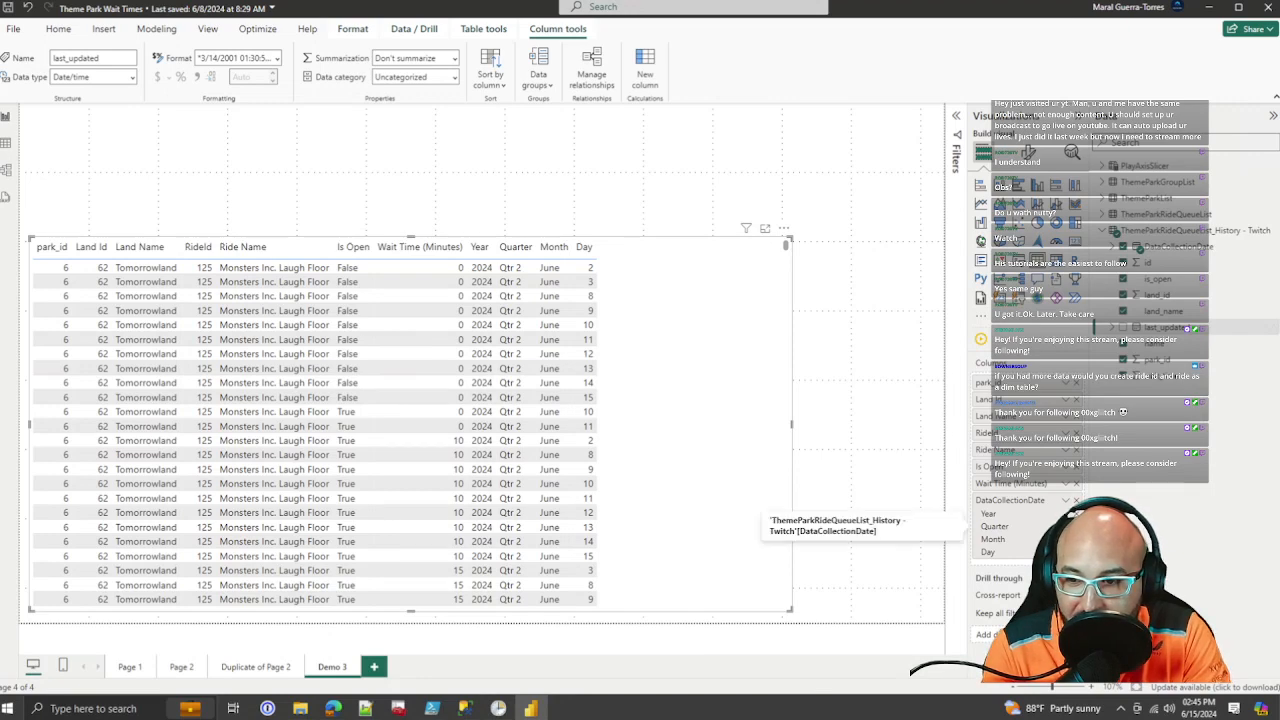
pyautogui.click(1066, 500)
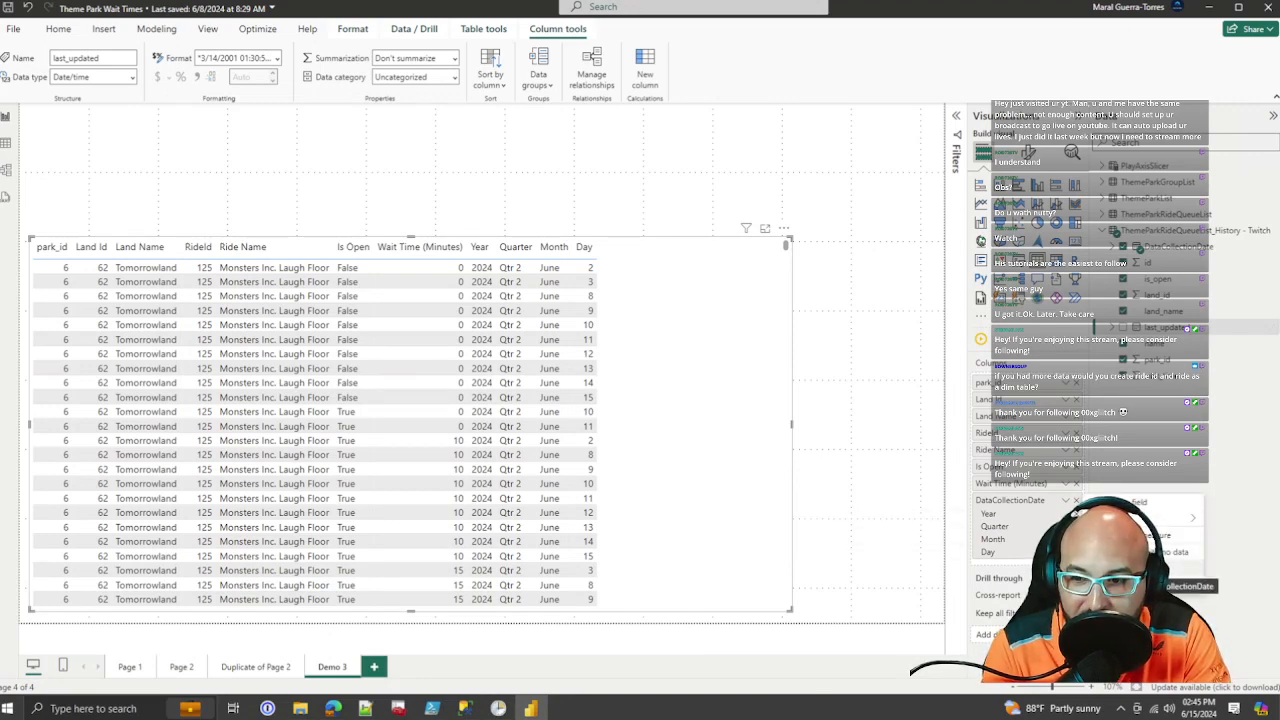
pyautogui.click(1120, 568)
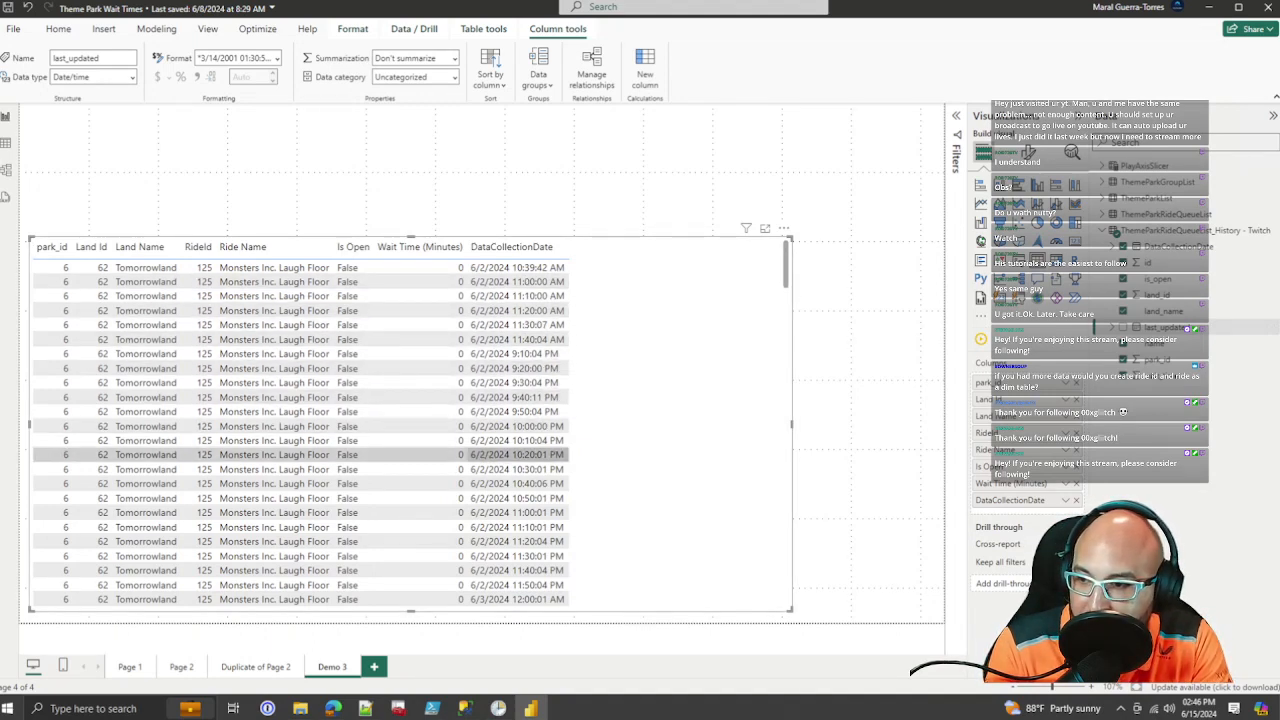
pyautogui.scroll(-5, 400, 498)
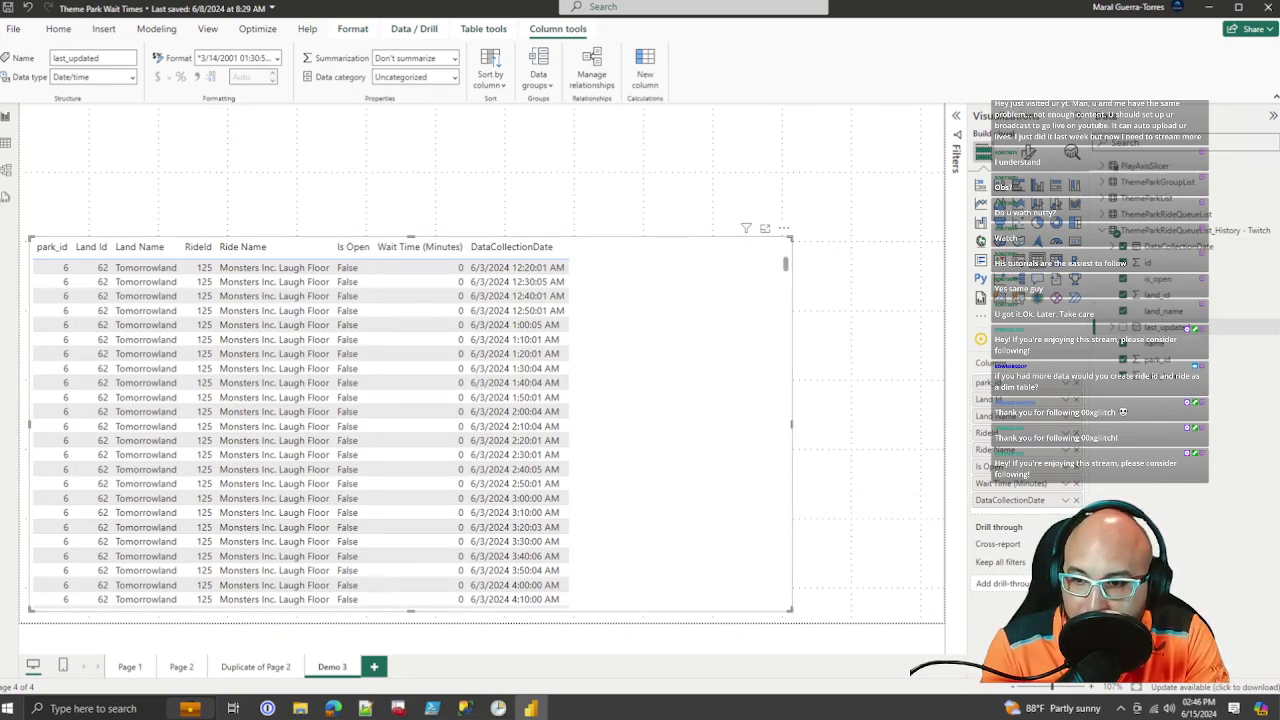
pyautogui.click(1178, 247)
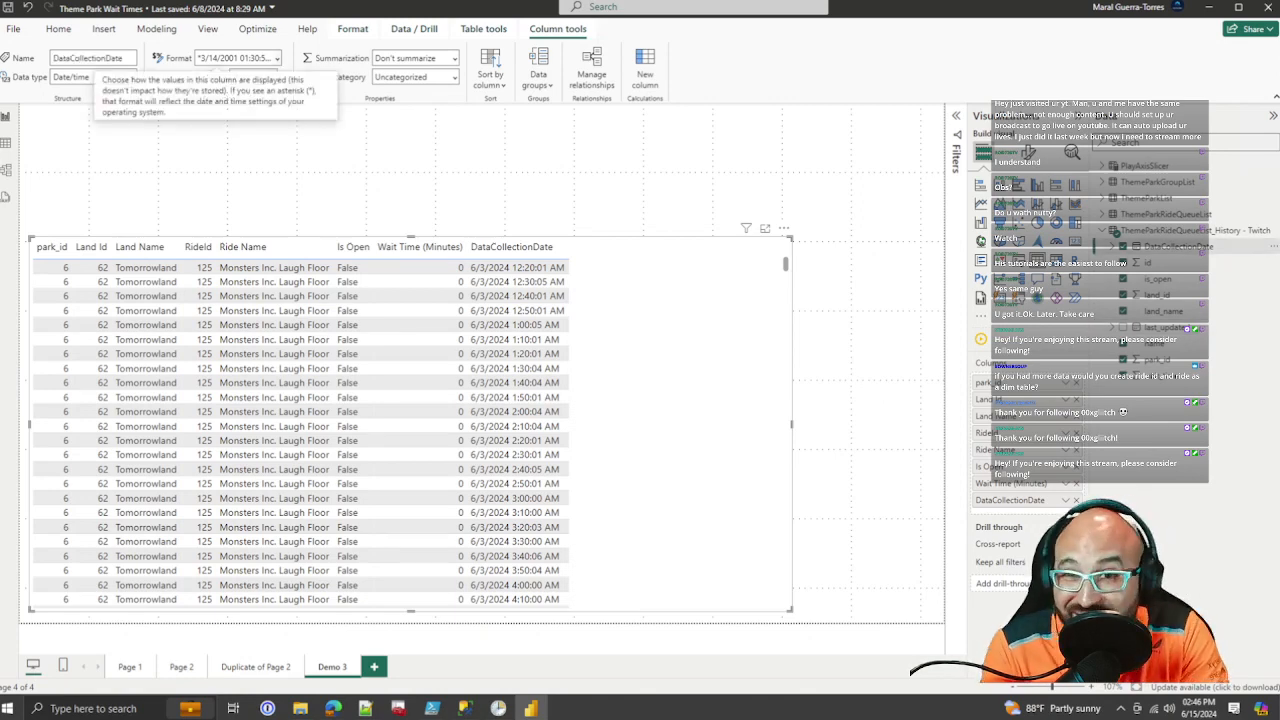
pyautogui.click(277, 58)
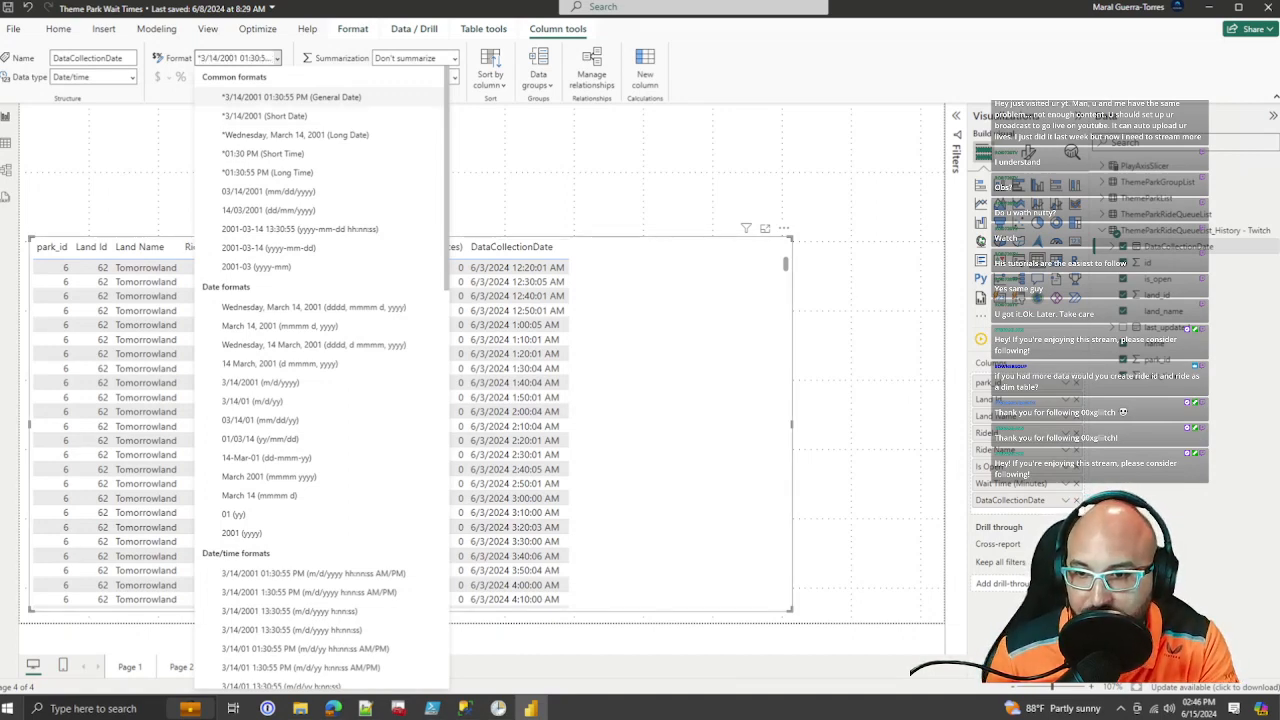
# Step: Add last_updated as plain date and time values instead of a hierarchy, placed before DataCollectionDate
pyautogui.moveTo(1164, 327); pyautogui.dragTo(617, 441)
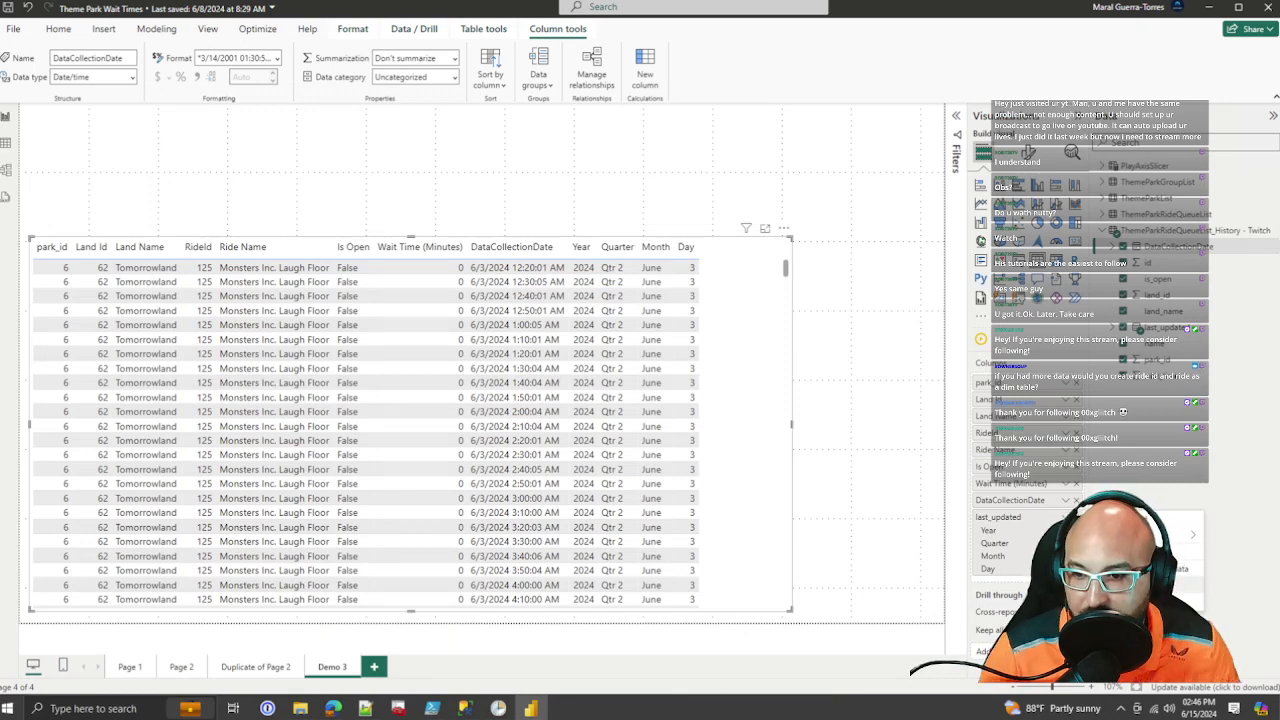
pyautogui.click(1115, 586)
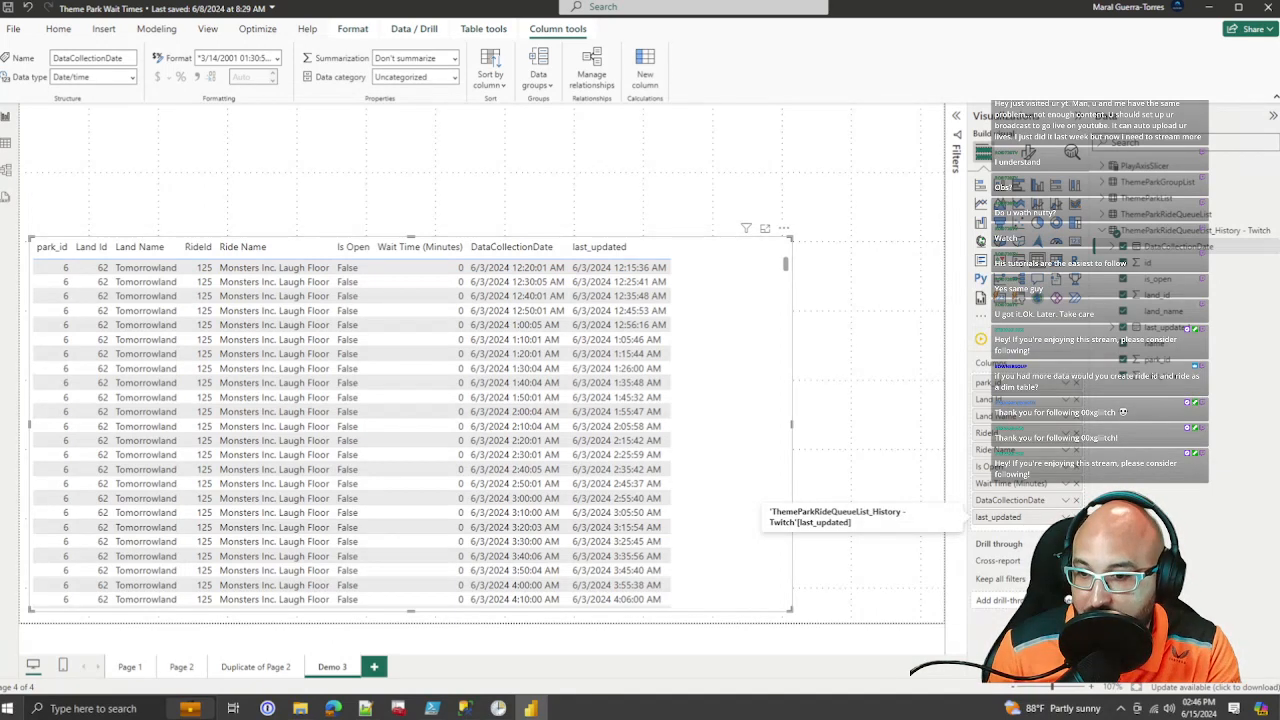
pyautogui.moveTo(1010, 500)
pyautogui.mouseDown()
pyautogui.moveTo(1007, 528)
pyautogui.moveTo(1010, 517)
pyautogui.mouseUp()
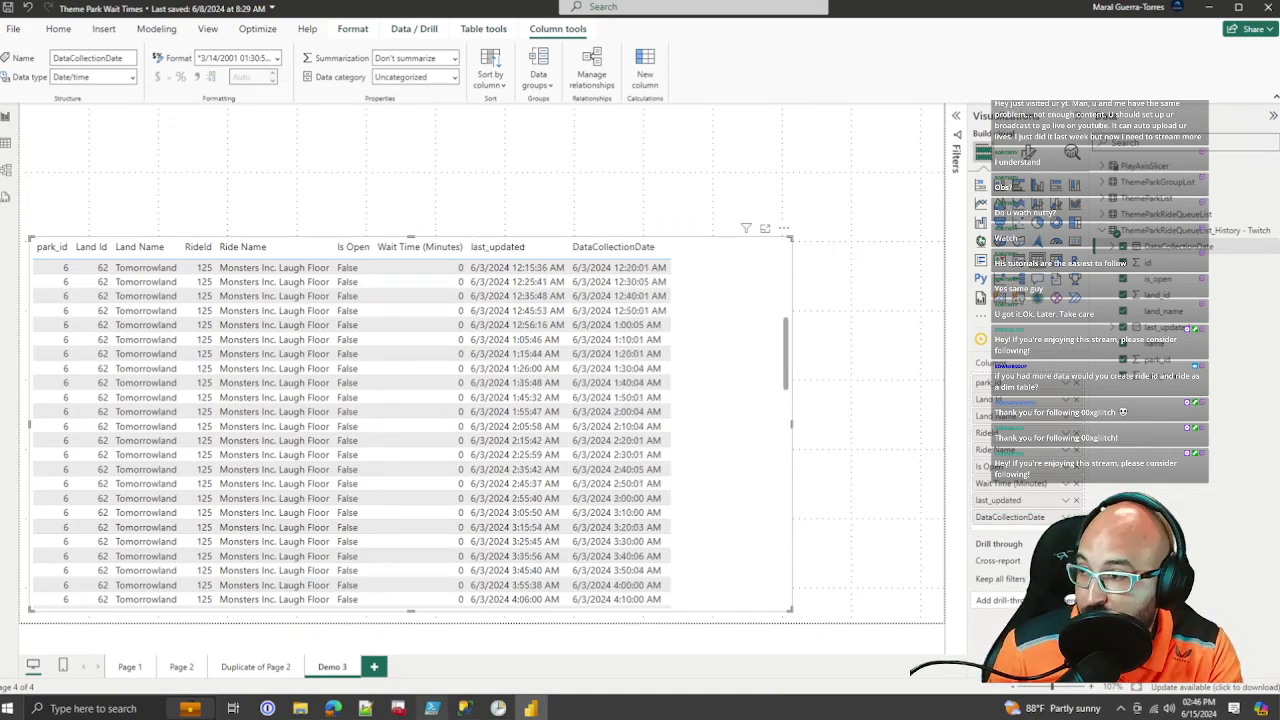
# Step: Switch to the QueueTimesDetailExport.ps1 script in PowerShell ISE and highlight the $collectionDateTime variable near its start
pyautogui.click(432, 708)
pyautogui.scroll(-4, 500, 290)
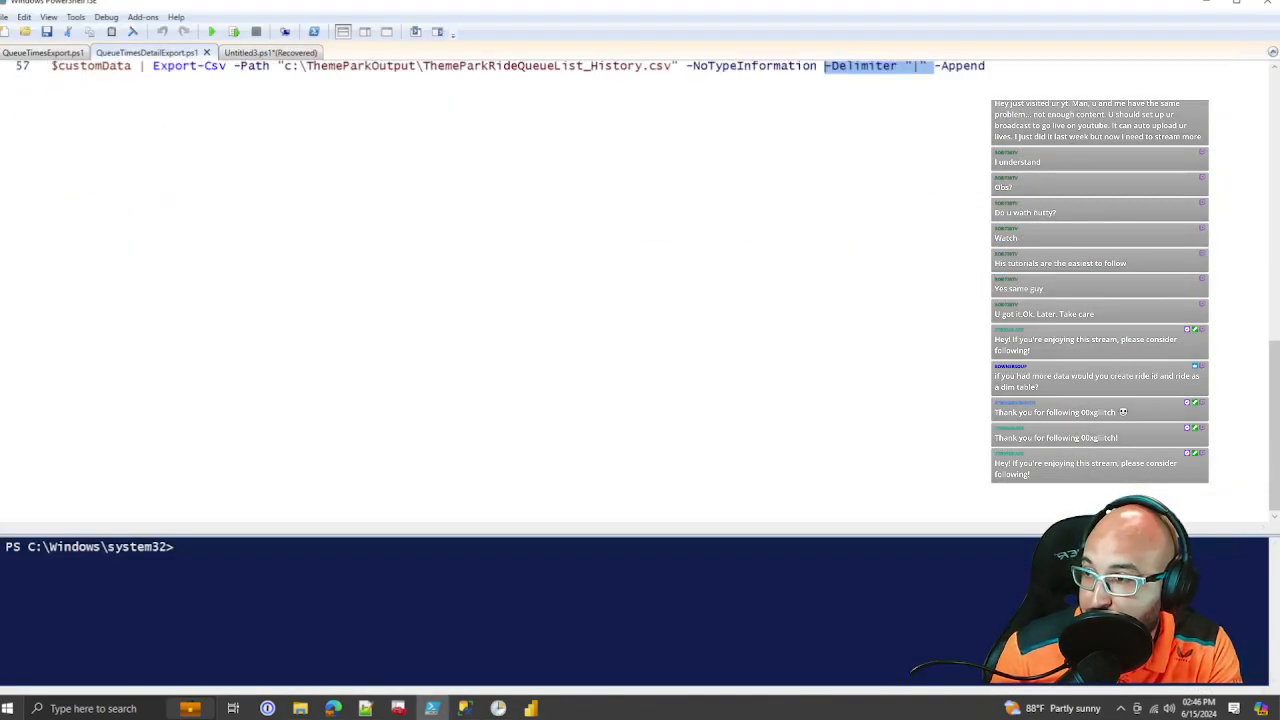
pyautogui.scroll(11, 500, 290)
pyautogui.scroll(8, 500, 290)
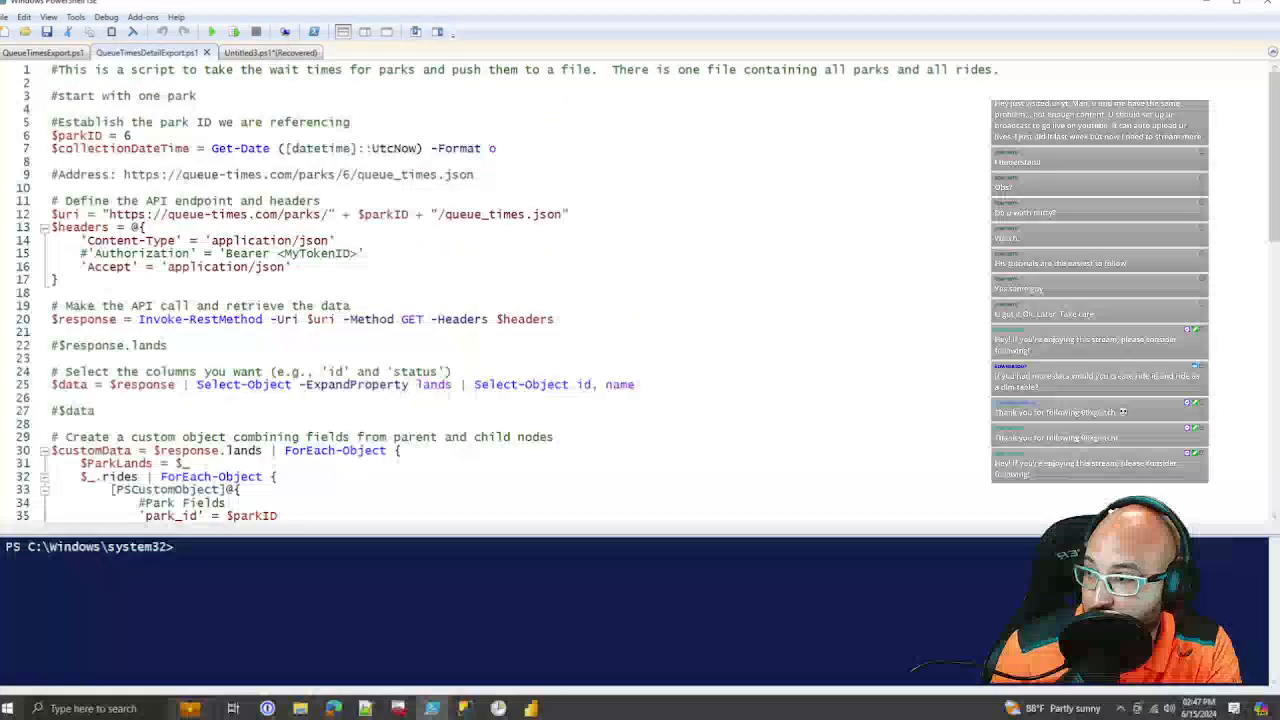
pyautogui.moveTo(190, 148); pyautogui.dragTo(51, 148)
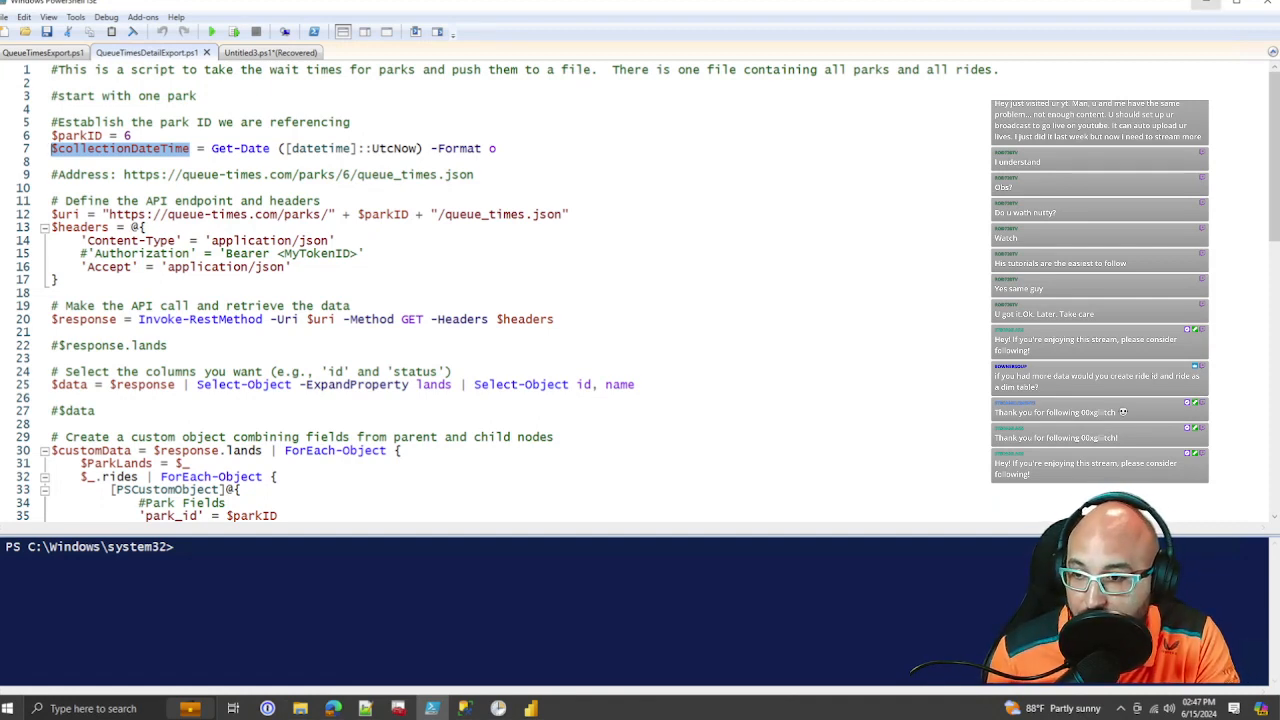
# Step: Switch back to Power BI and rename the table's last_updated column as Queue Time Last Updated
pyautogui.click(531, 708)
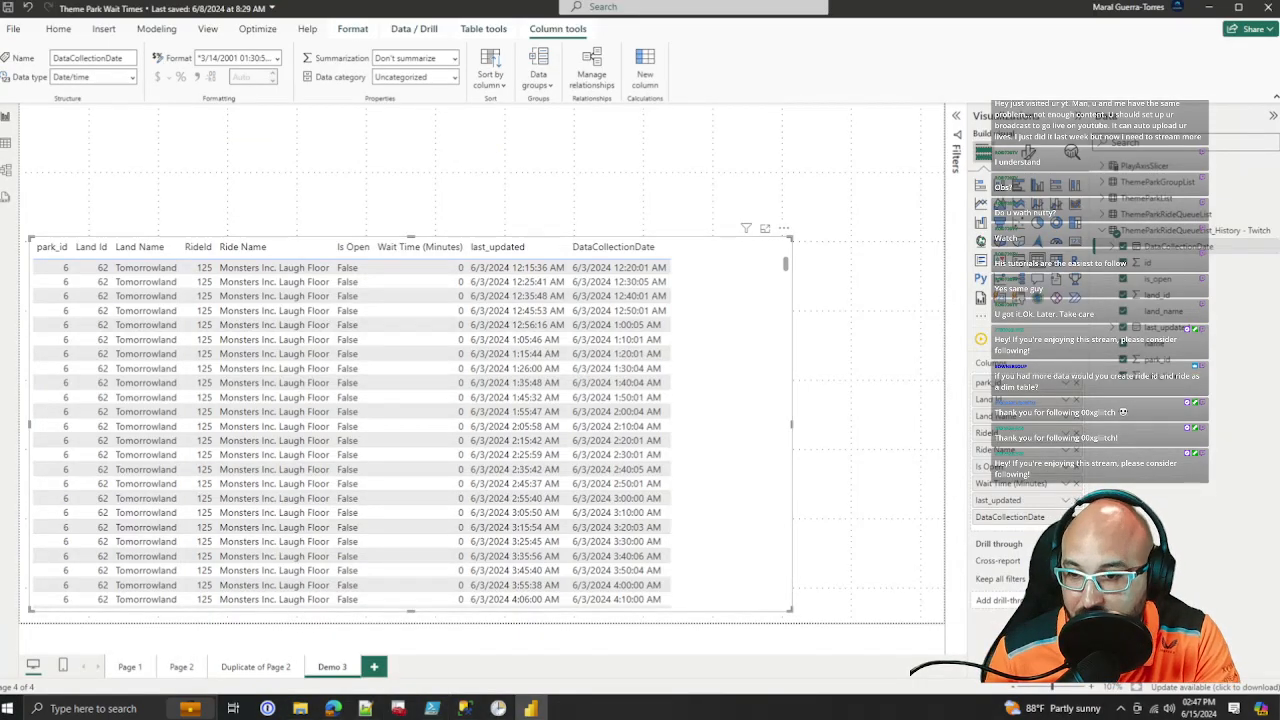
pyautogui.doubleClick(999, 500)
pyautogui.press('BackSpace')
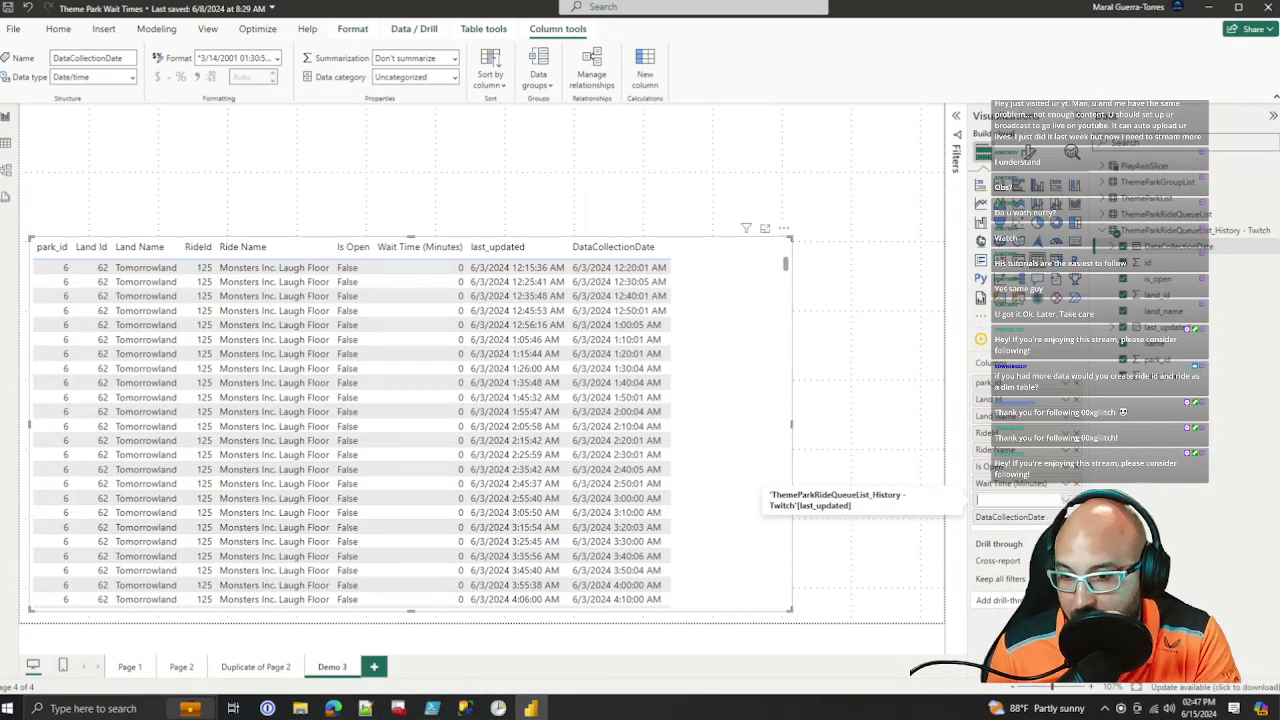
pyautogui.write('Queue')
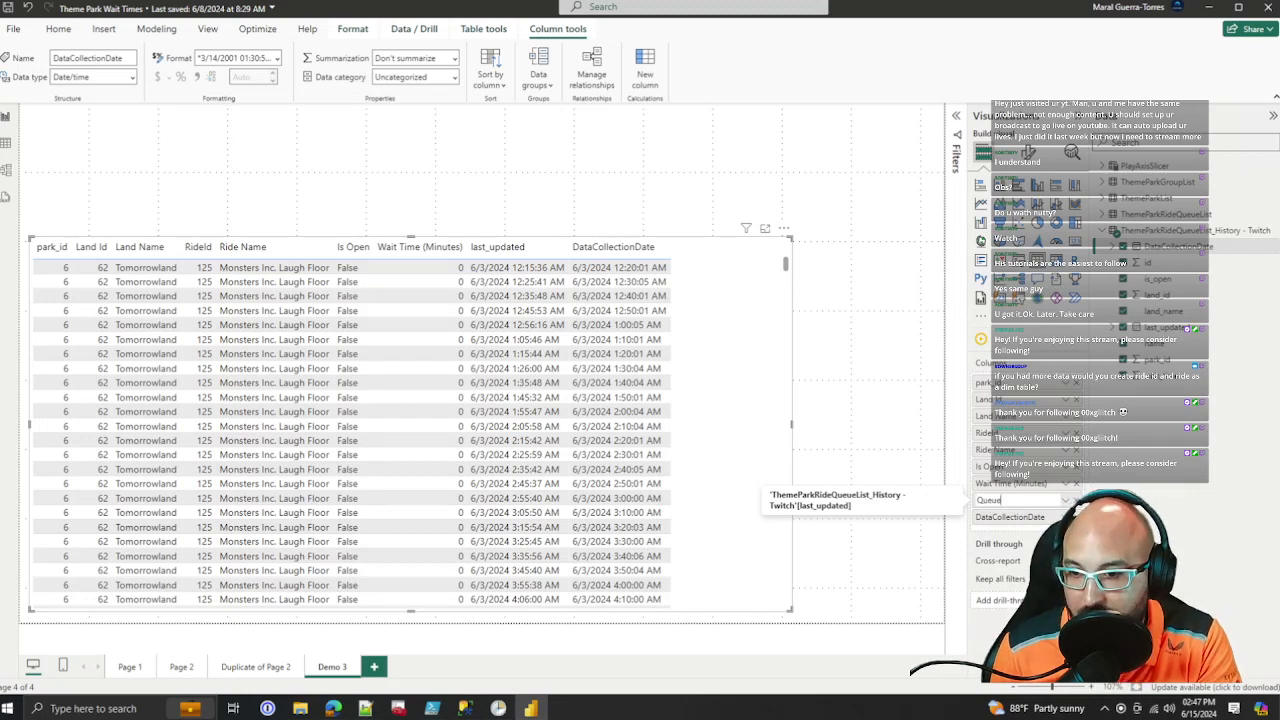
pyautogui.write(' Time Last Updated')
pyautogui.press('Return')
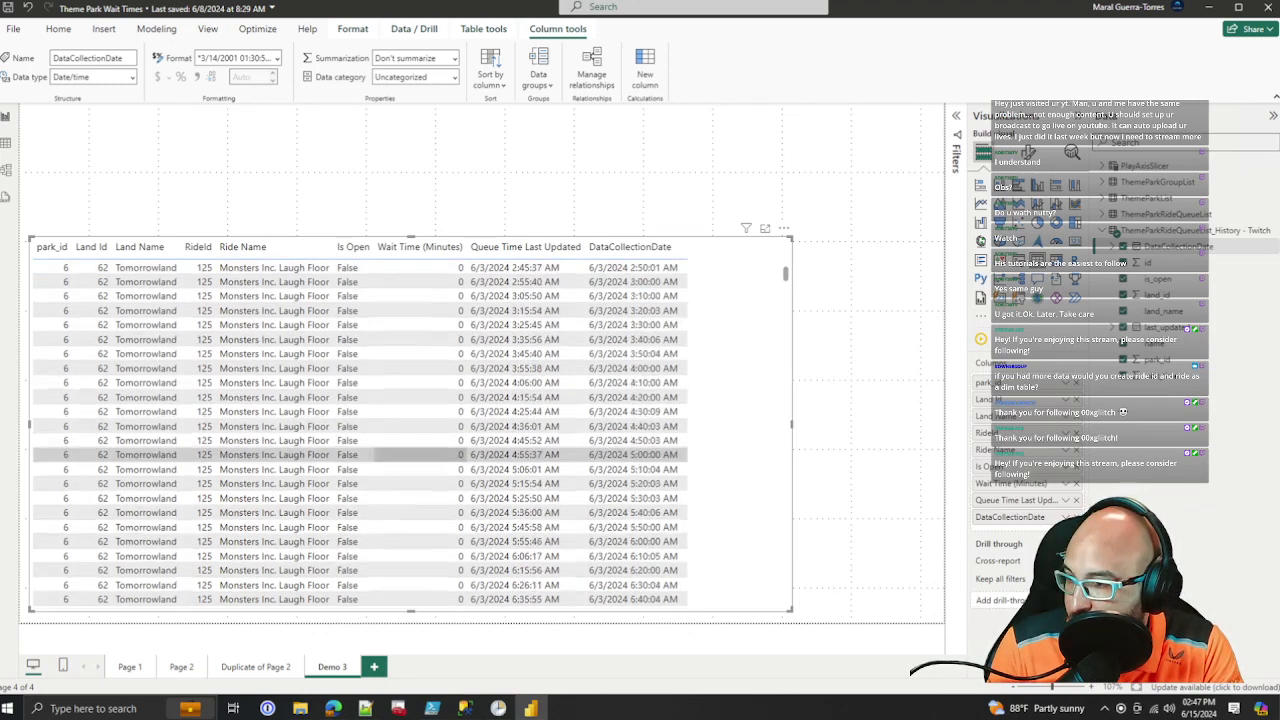
pyautogui.scroll(-10, 415, 454)
pyautogui.scroll(-10, 415, 454)
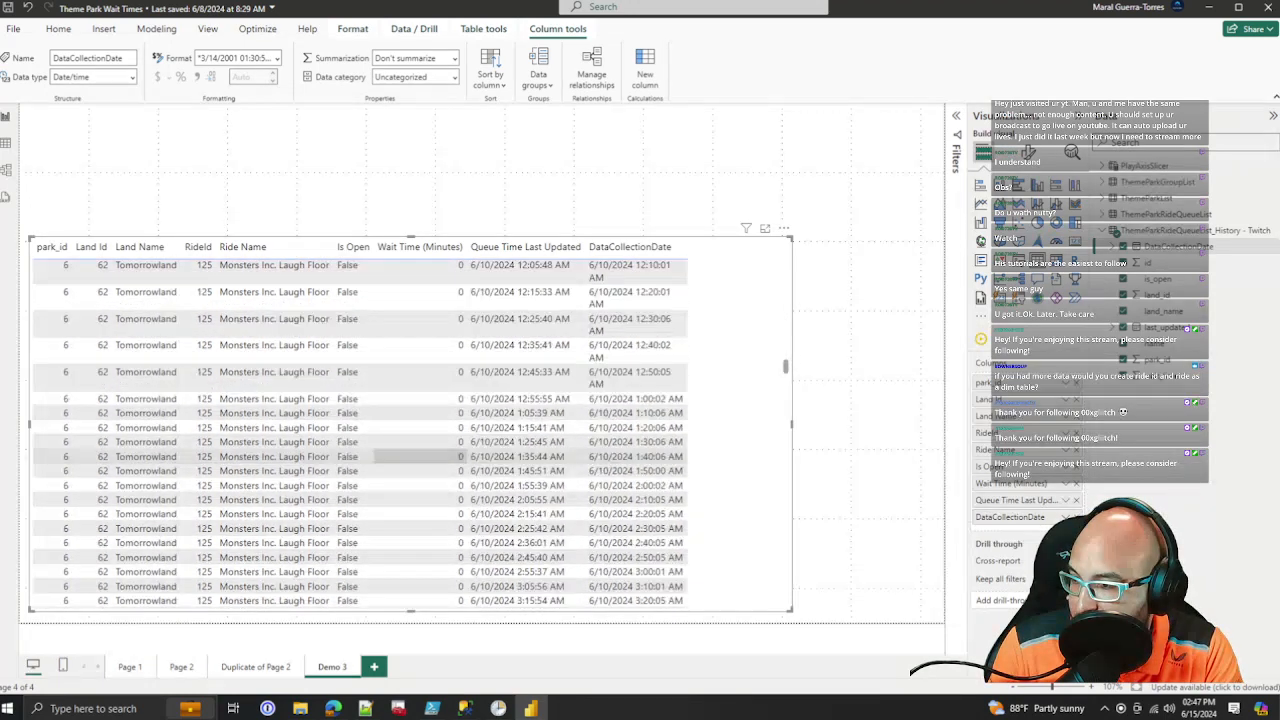
# Step: Shrink the ride wait-time table to fit just around its columns, leaving more blank canvas above and beside it
pyautogui.scroll(-10, 415, 446)
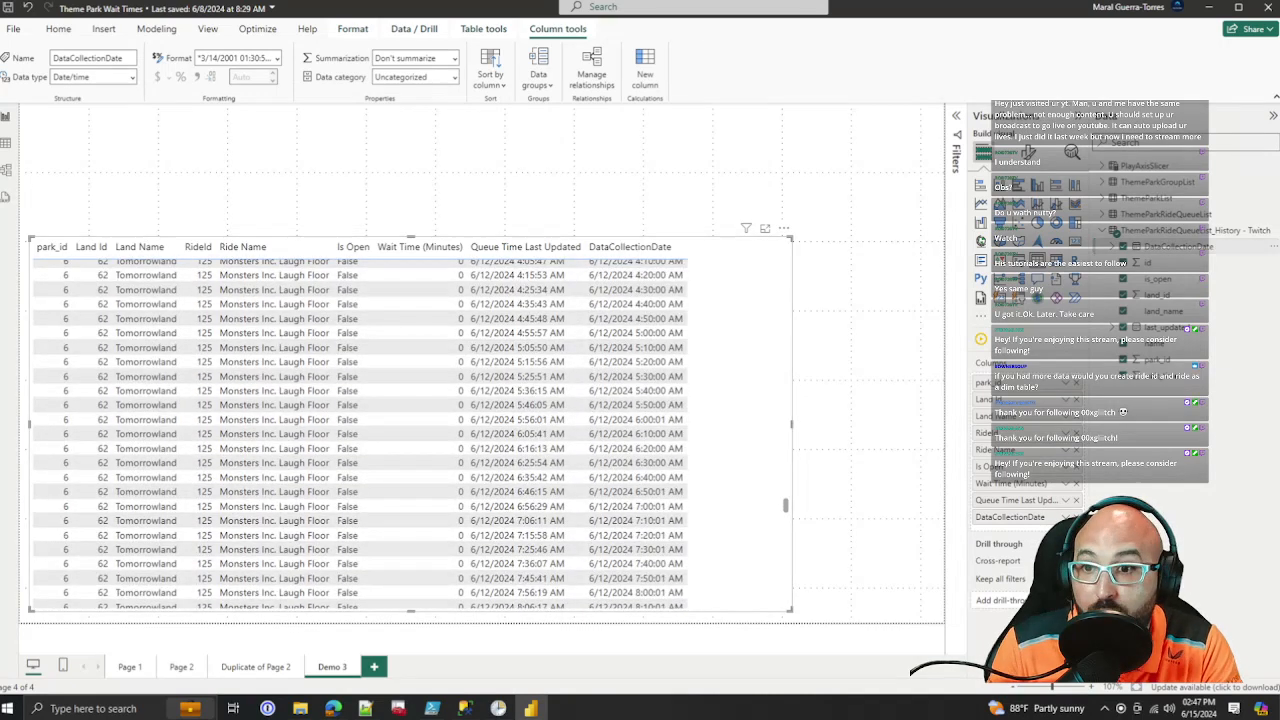
pyautogui.click(1180, 230)
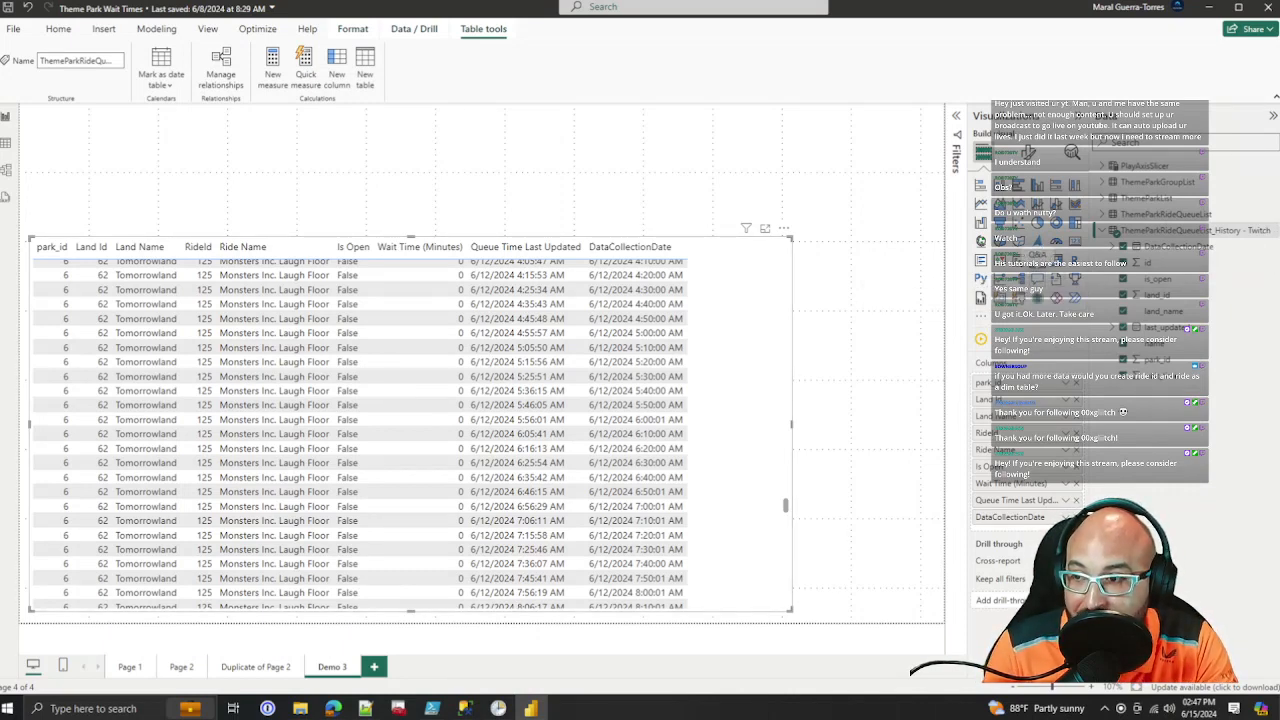
pyautogui.scroll(20, 411, 430)
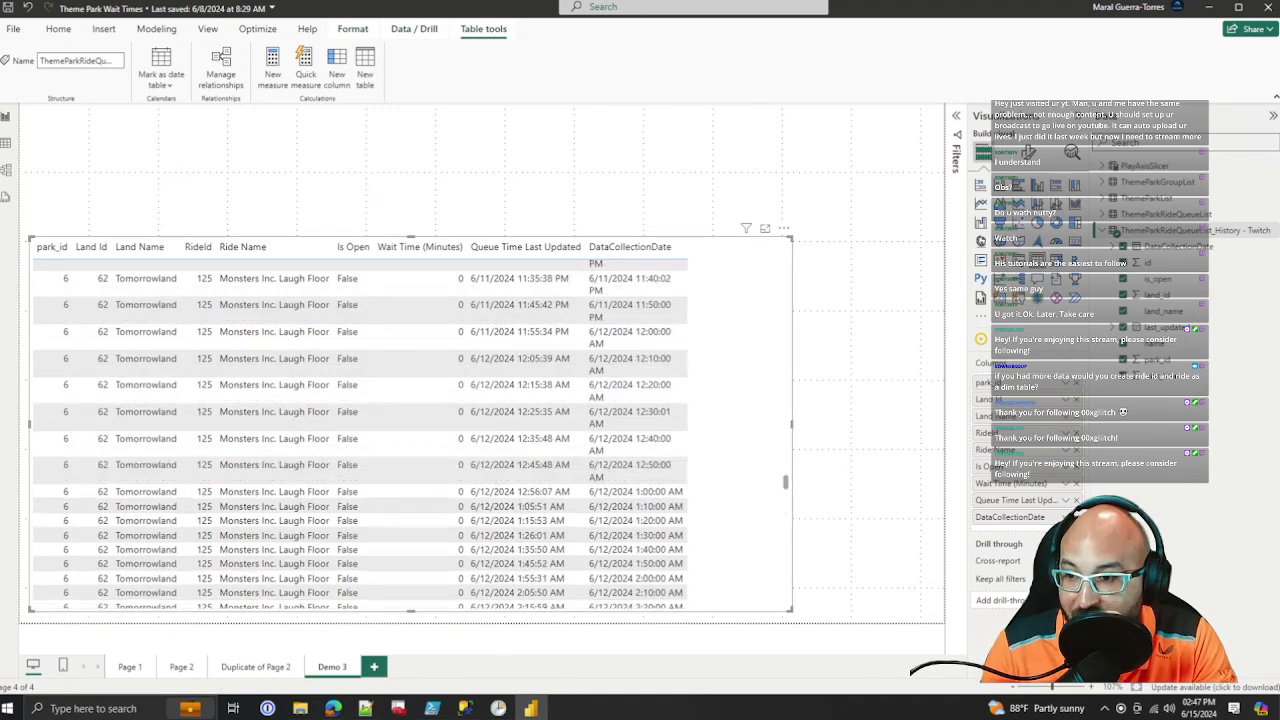
pyautogui.scroll(20, 411, 430)
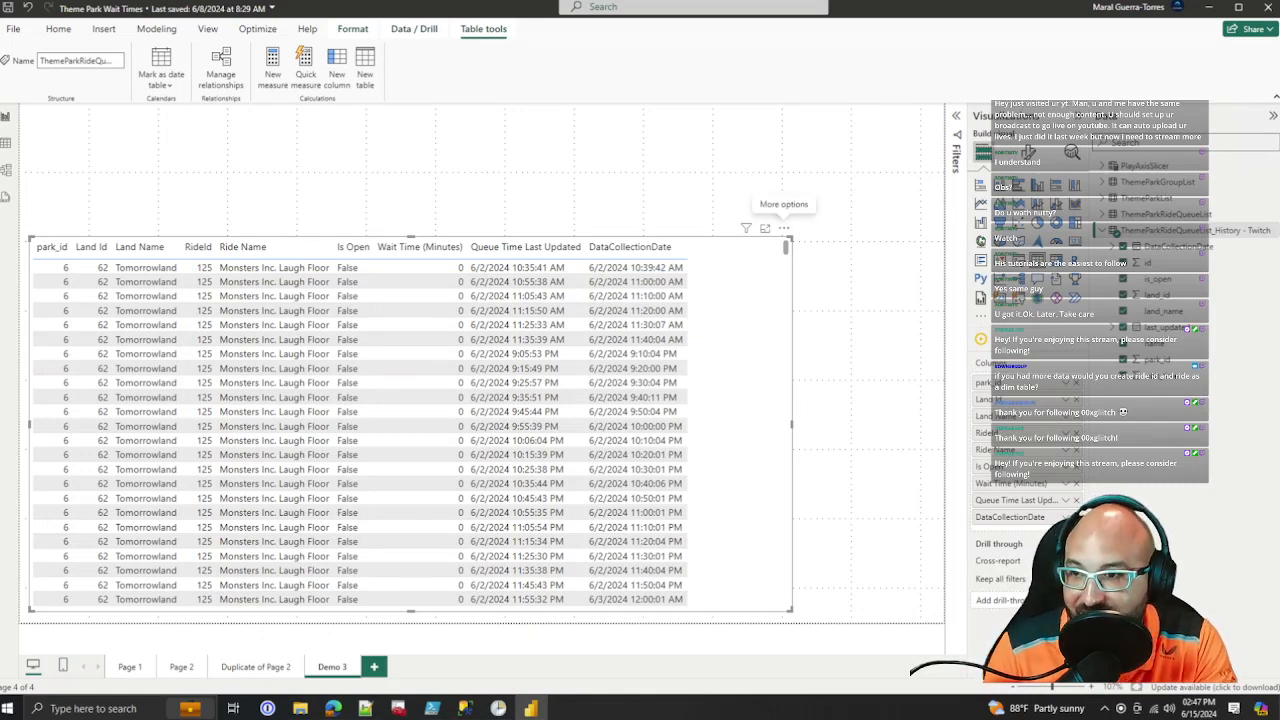
pyautogui.moveTo(791, 238); pyautogui.dragTo(708, 278)
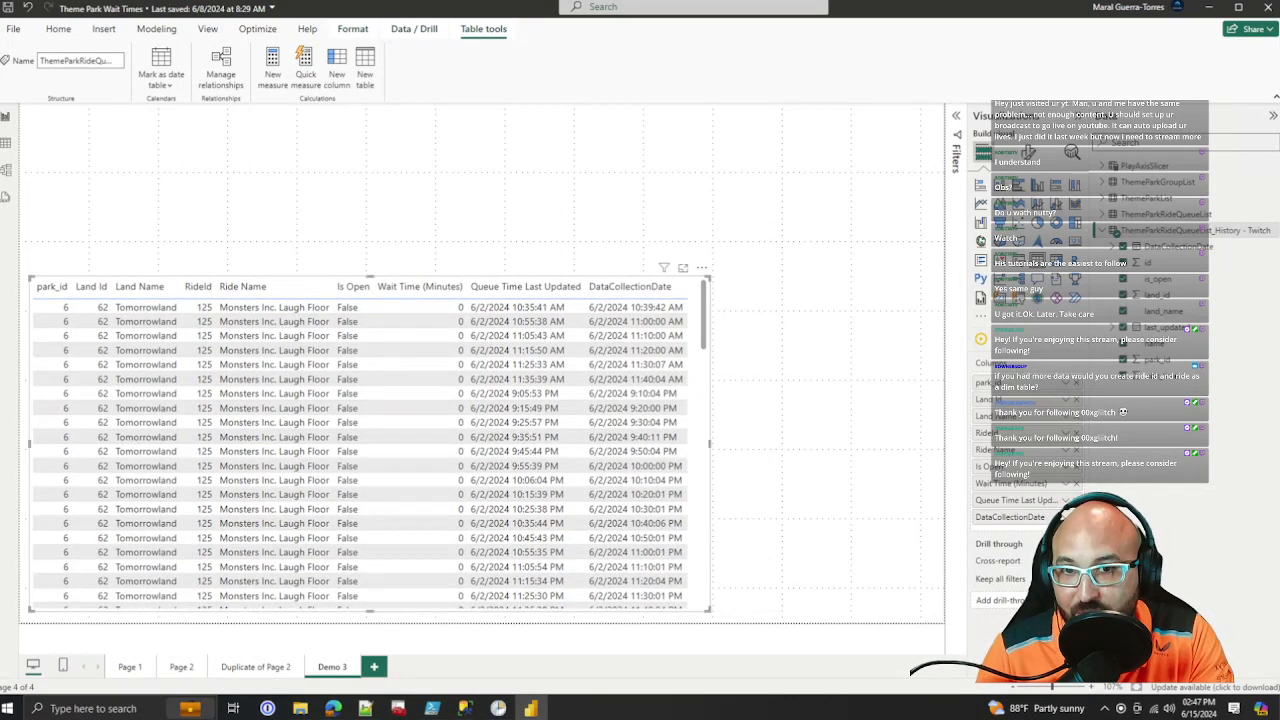
pyautogui.click(800, 270)
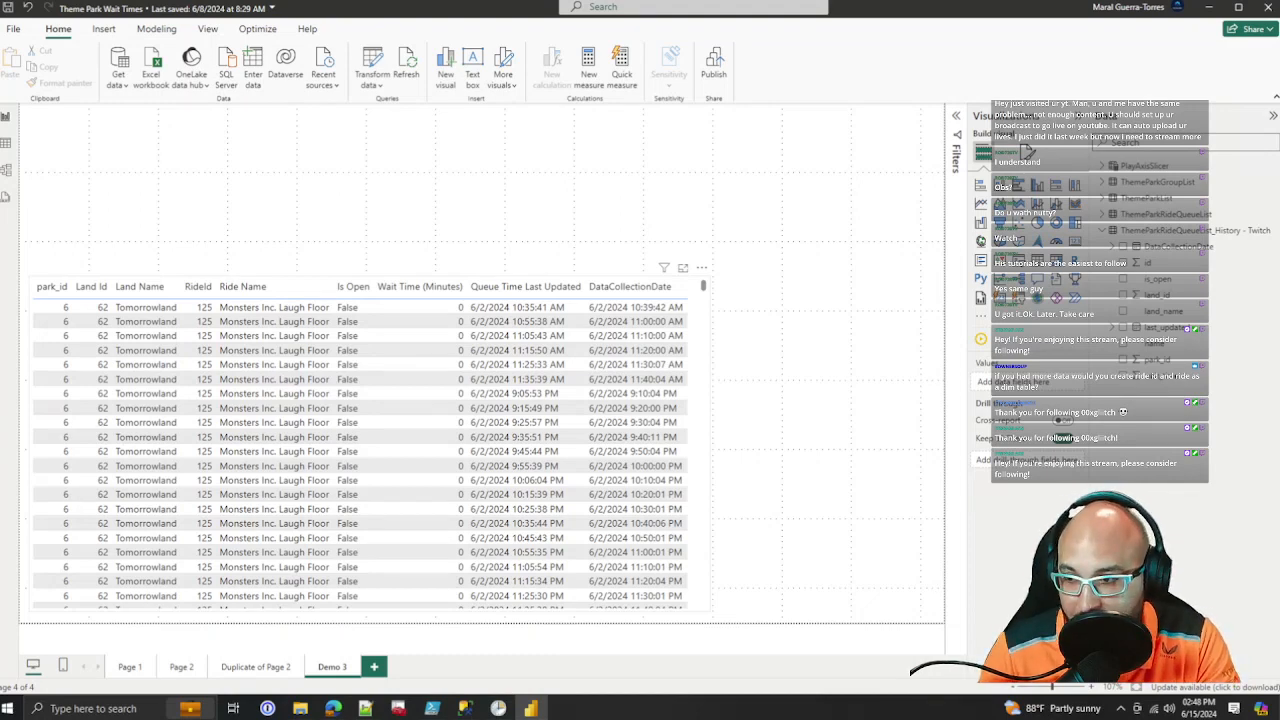
pyautogui.click(703, 287)
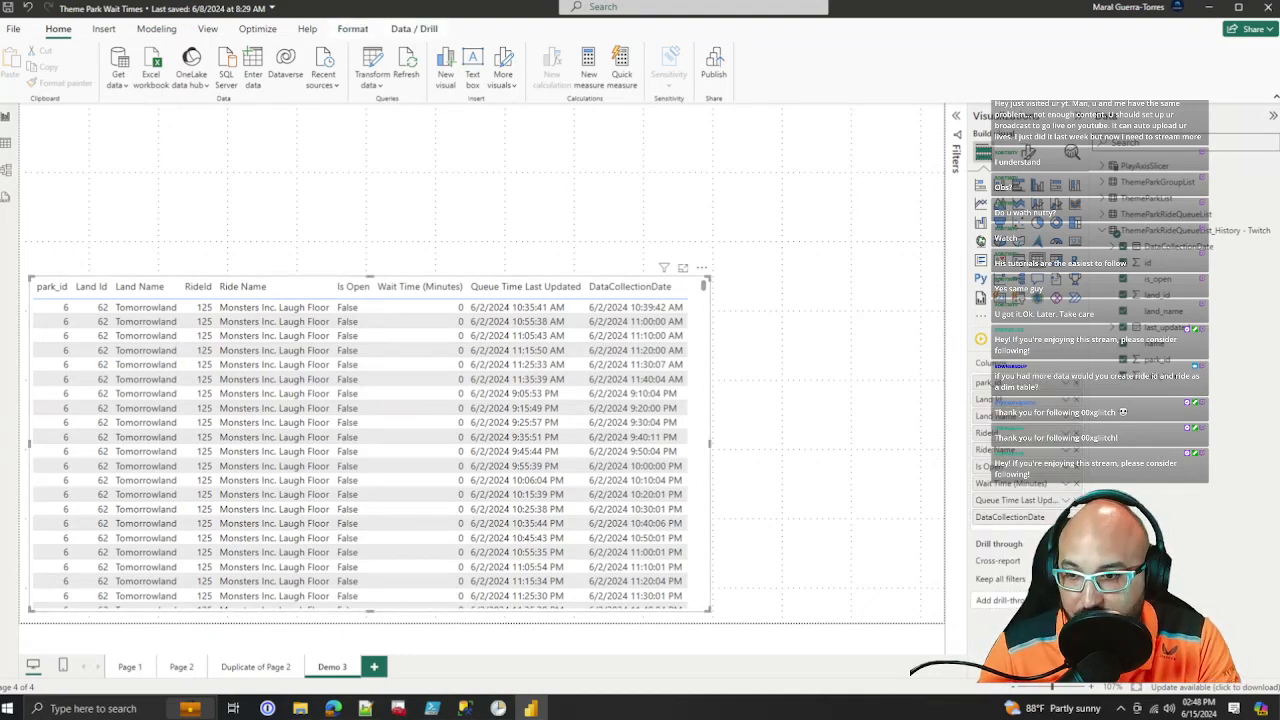
pyautogui.click(800, 330)
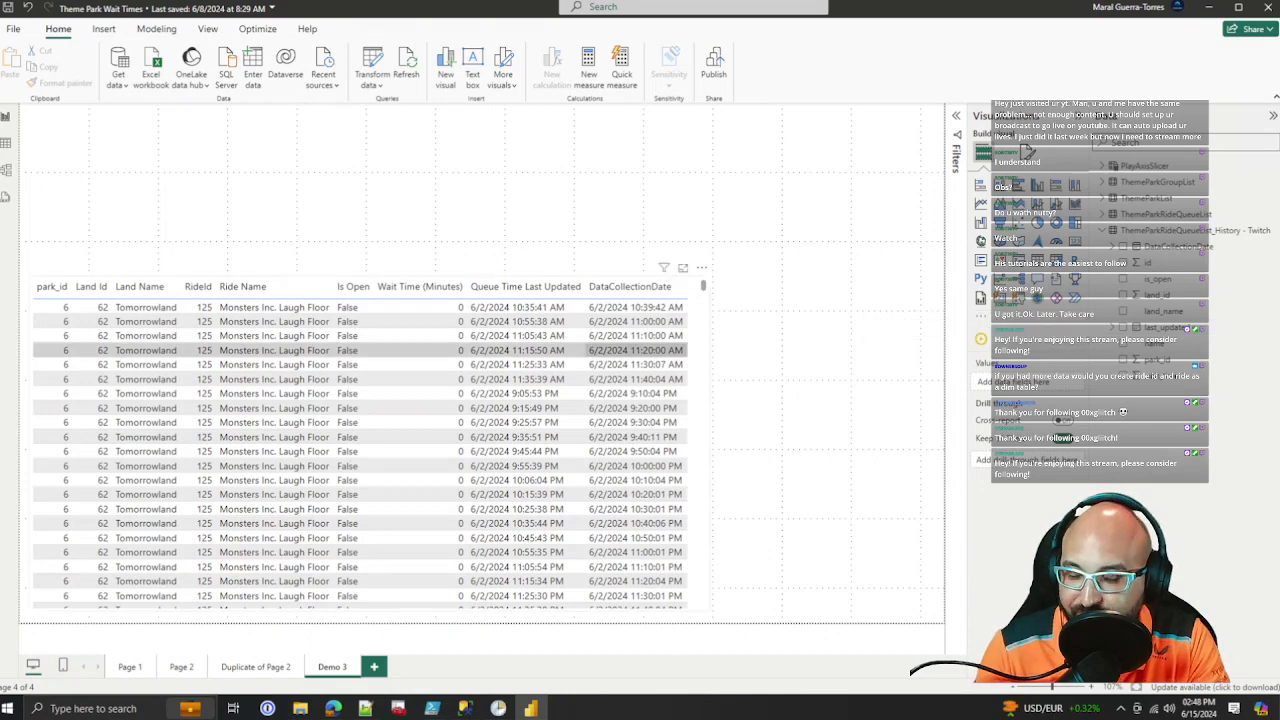
pyautogui.click(697, 328)
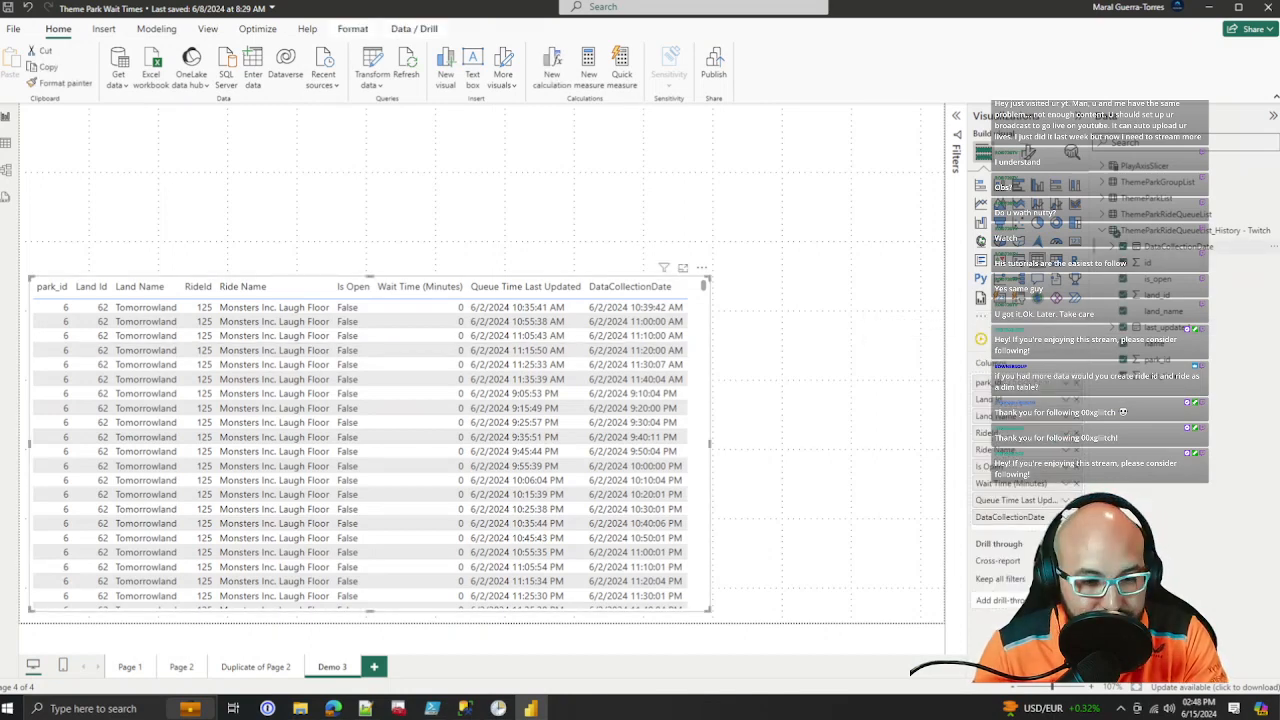
pyautogui.click(828, 262)
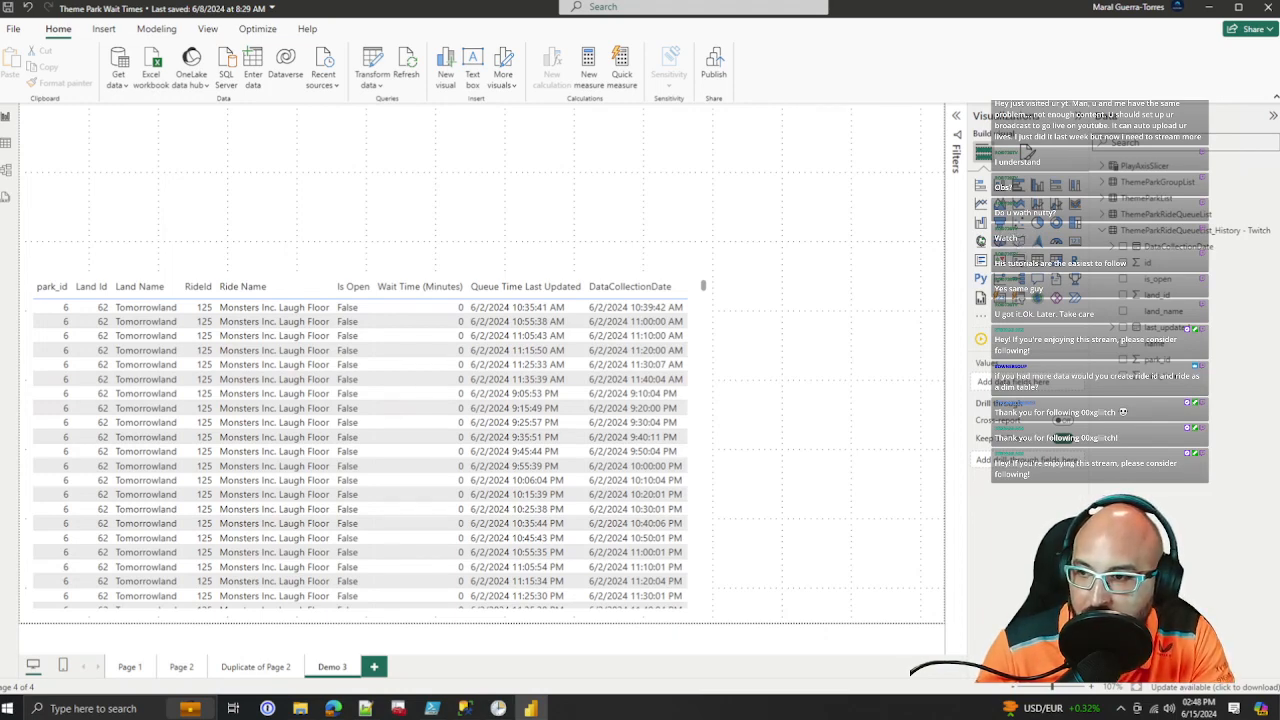
pyautogui.doubleClick(835, 350)
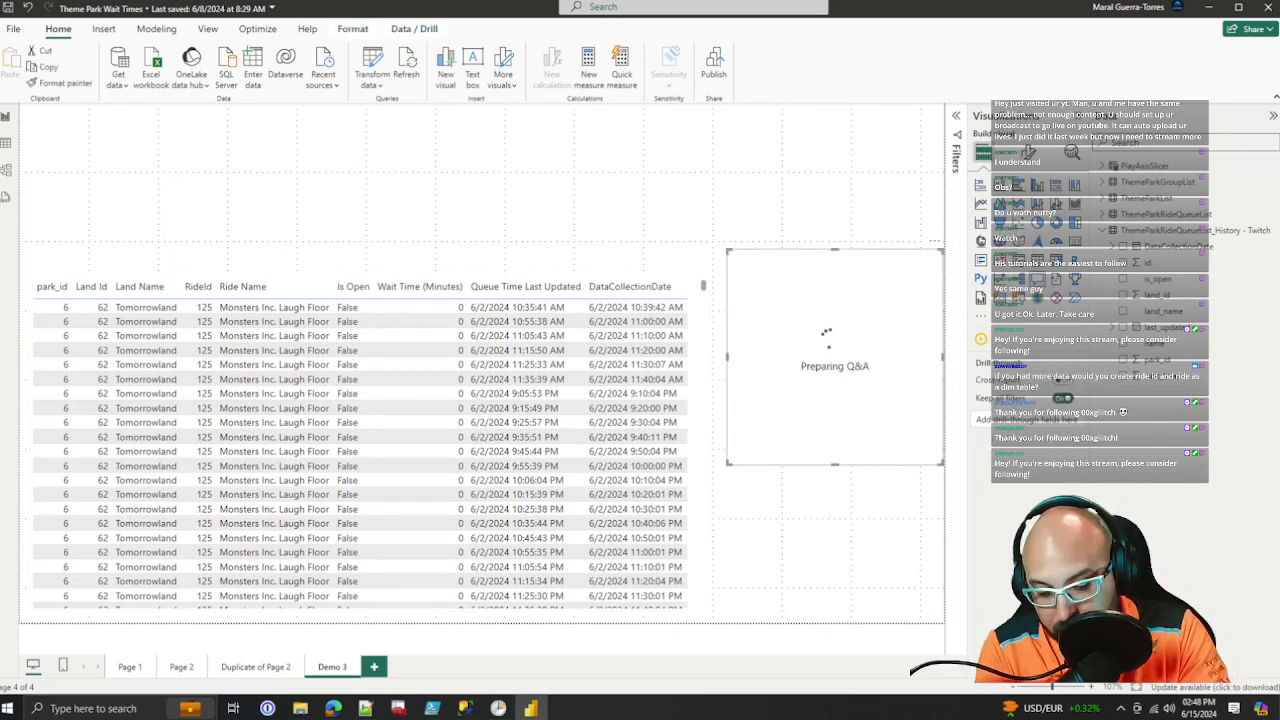
pyautogui.press('Delete')
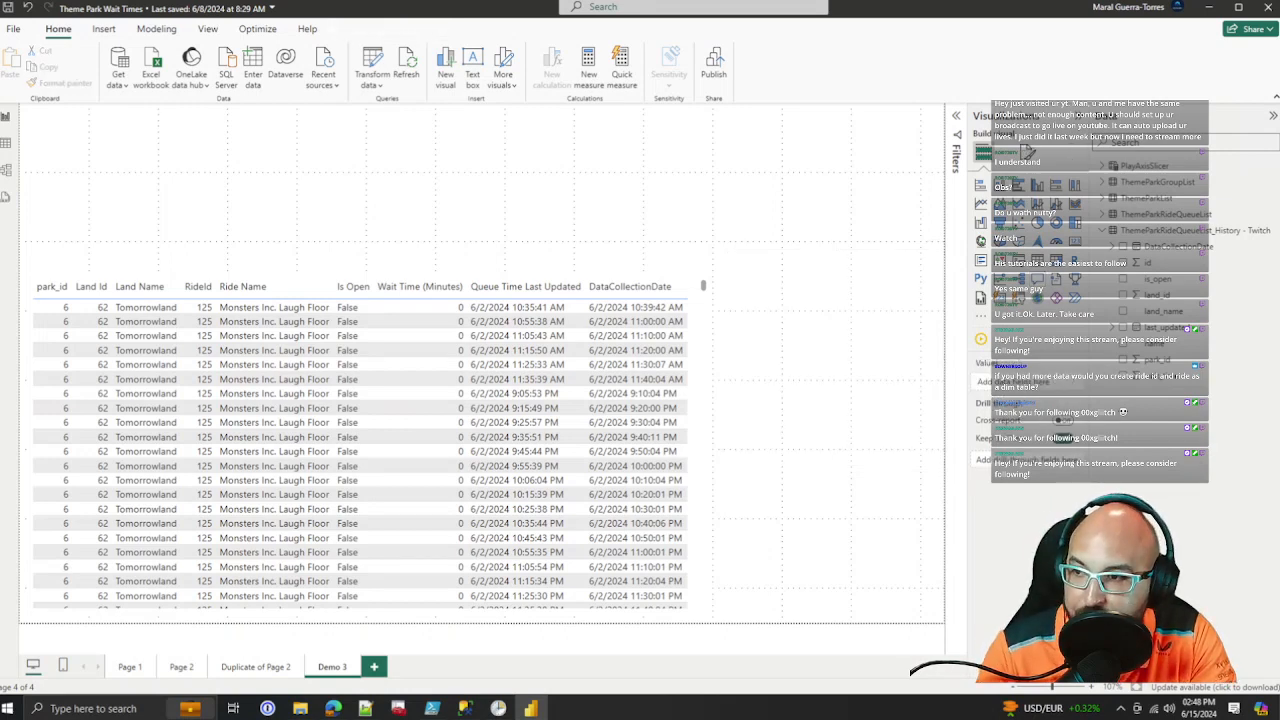
# Step: Add a slicer on DataCollectionDate, sized to fit the blank area above the table and aligned toward the page's right side
pyautogui.moveTo(588, 165); pyautogui.dragTo(862, 230)
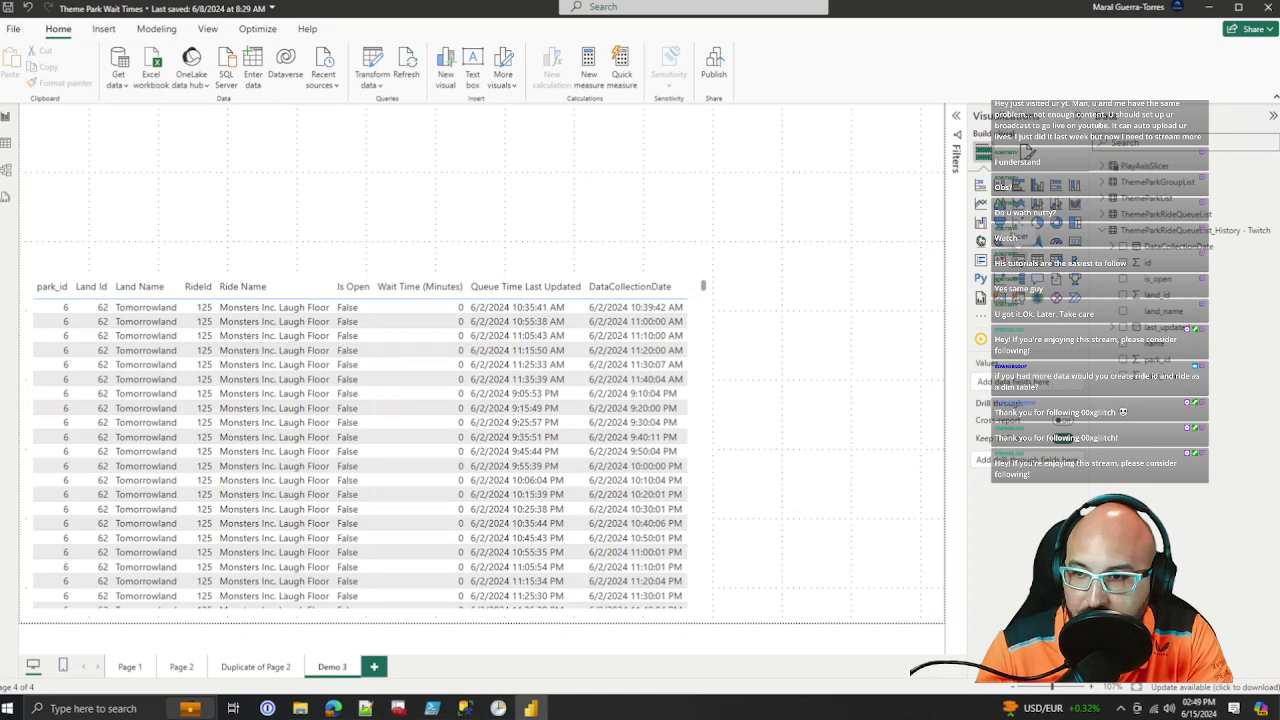
pyautogui.click(1018, 260)
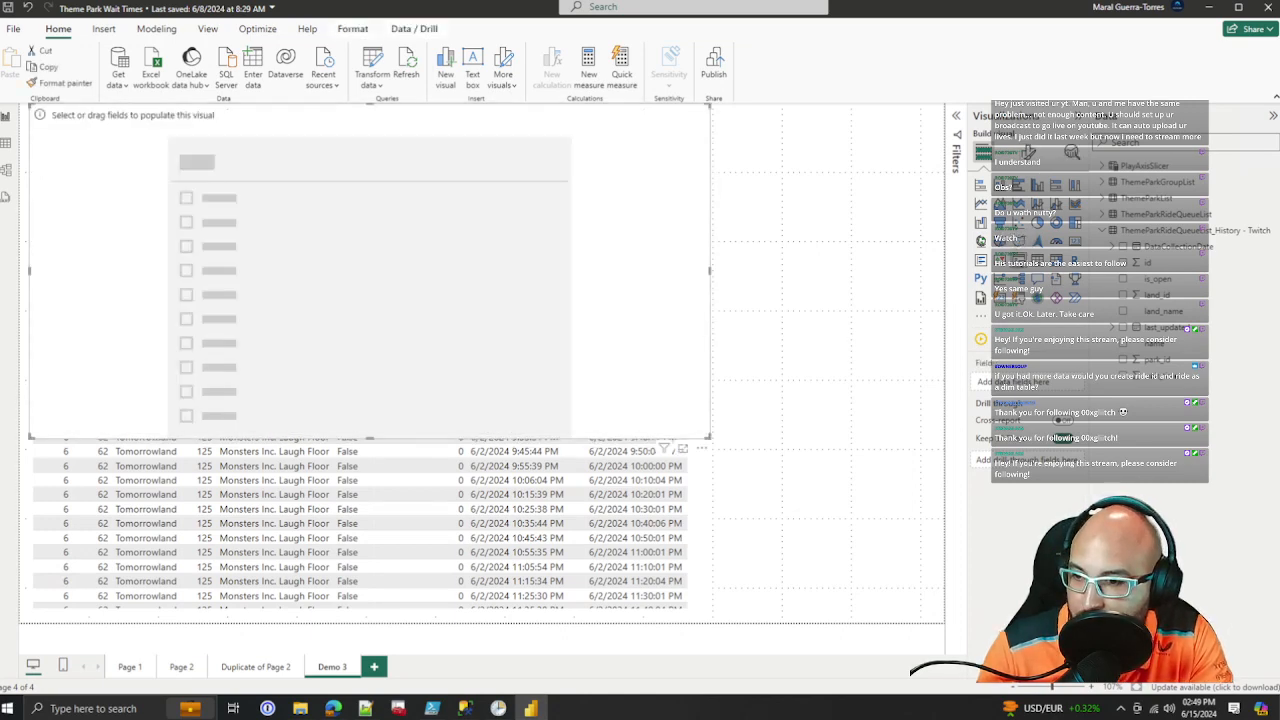
pyautogui.moveTo(709, 436); pyautogui.dragTo(490, 217)
pyautogui.moveTo(430, 165); pyautogui.dragTo(830, 181)
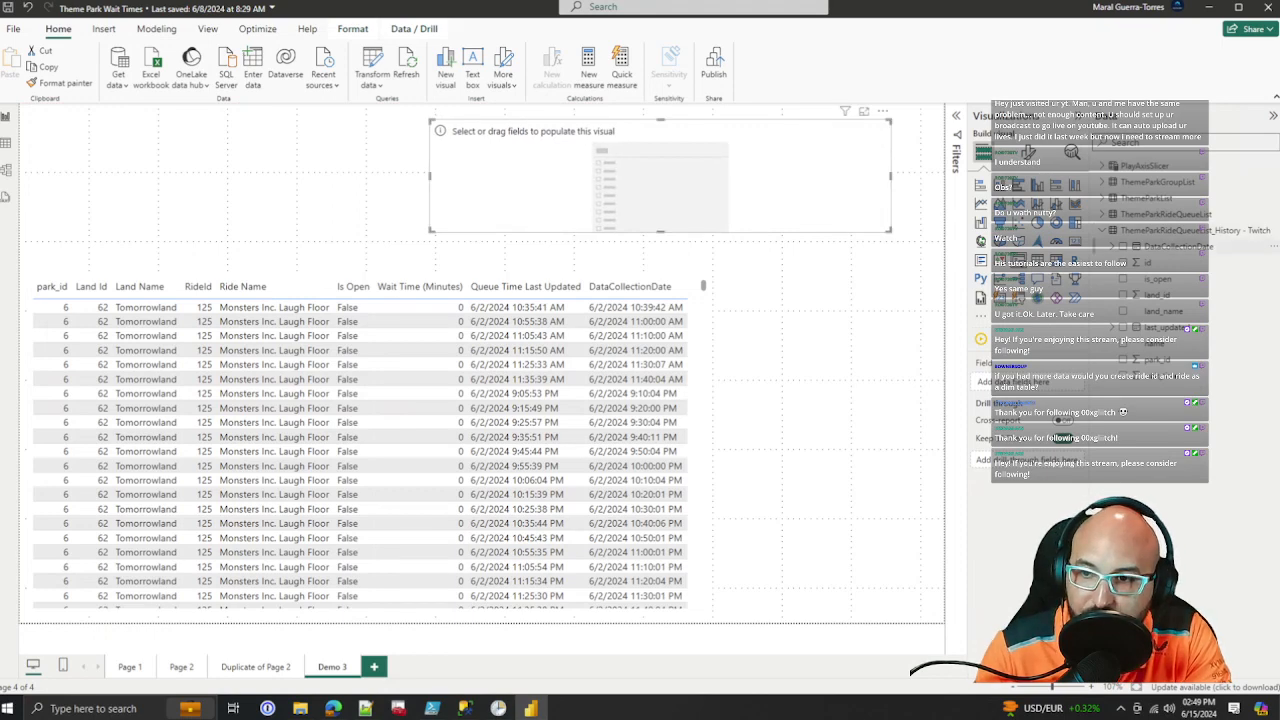
pyautogui.moveTo(1175, 246); pyautogui.dragTo(700, 196)
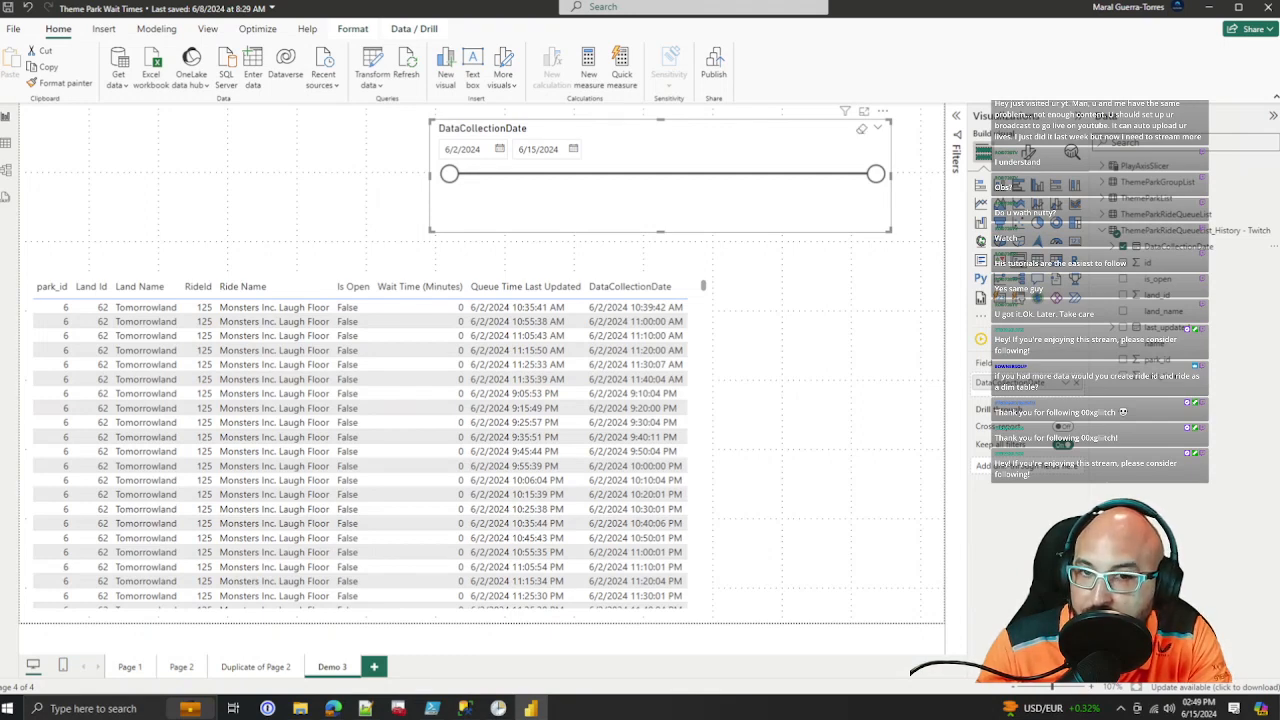
# Step: Try the DataCollectionDate slicer in the Vertical list style and stretch it down over the table
pyautogui.moveTo(449, 174)
pyautogui.mouseDown()
pyautogui.moveTo(746, 174)
pyautogui.moveTo(449, 174)
pyautogui.mouseUp()
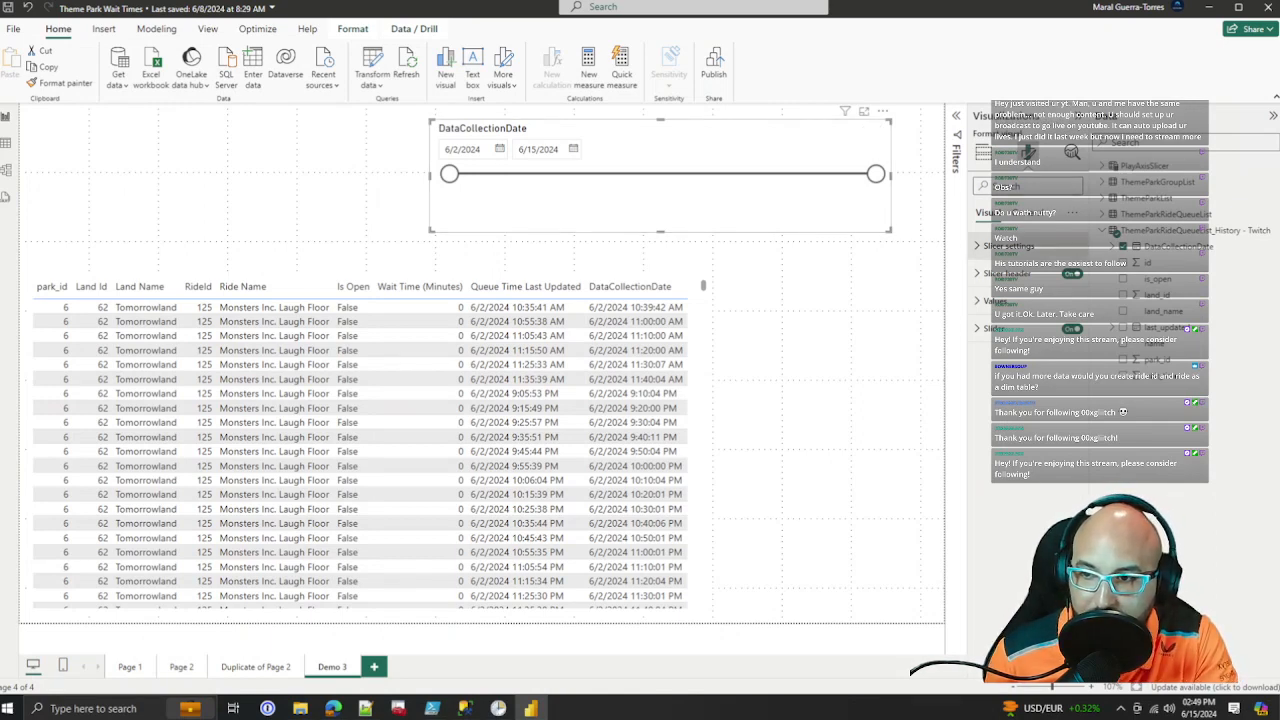
pyautogui.click(1009, 246)
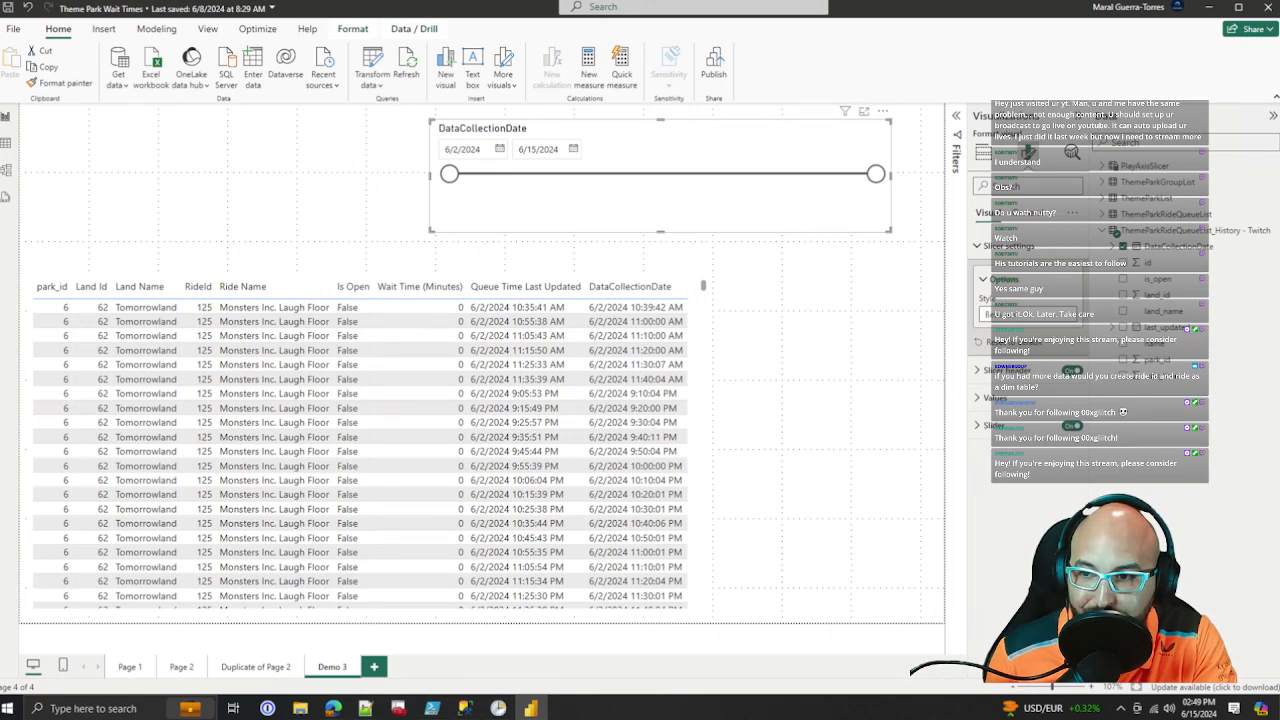
pyautogui.click(990, 314)
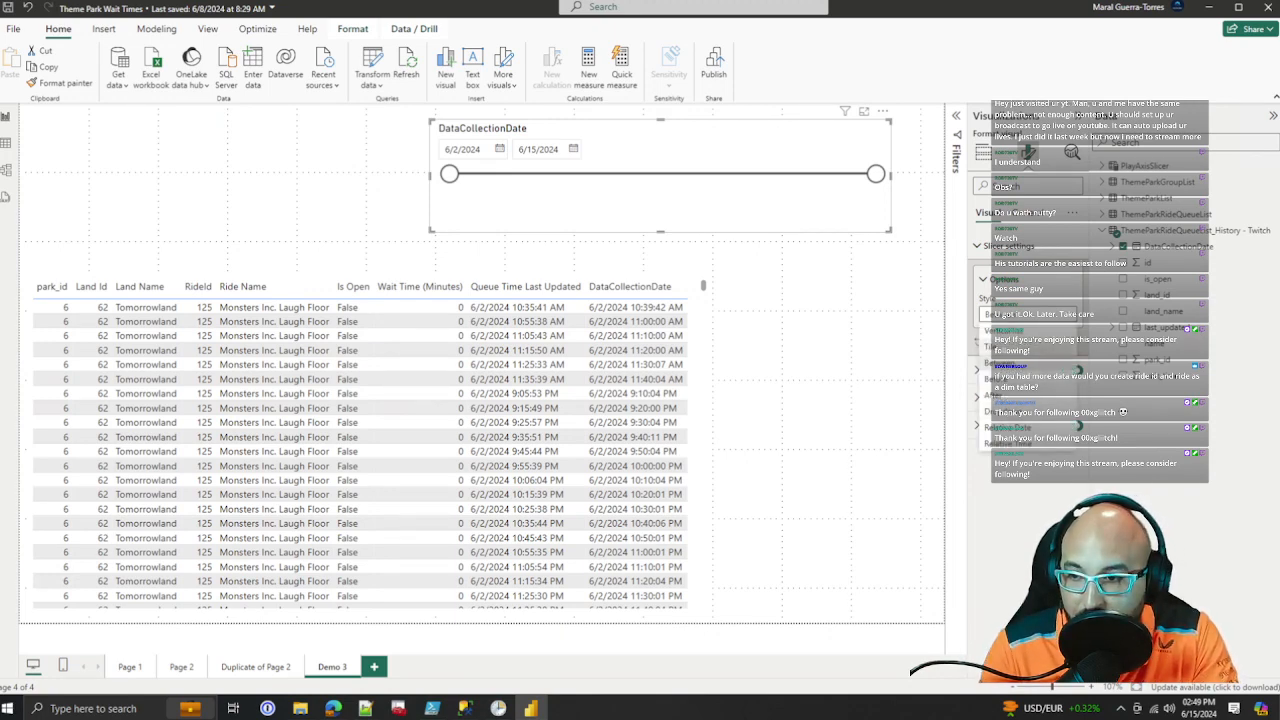
pyautogui.click(1000, 330)
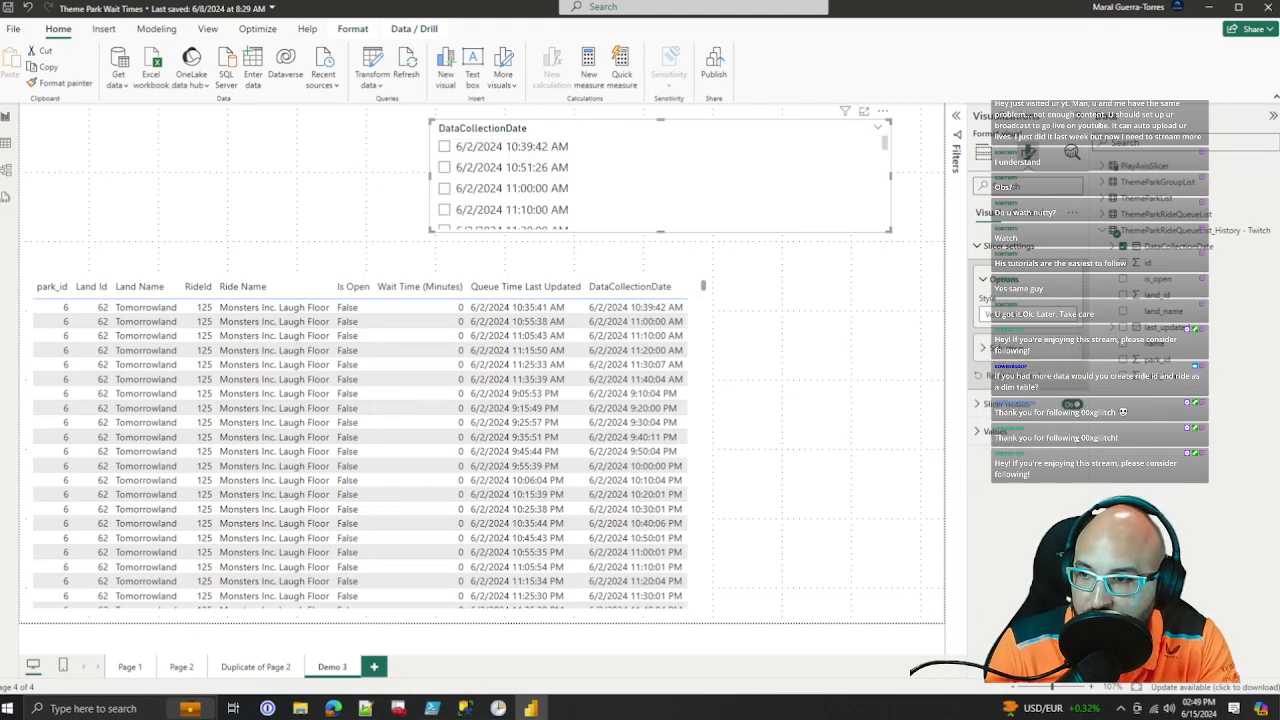
pyautogui.moveTo(660, 232); pyautogui.dragTo(660, 414)
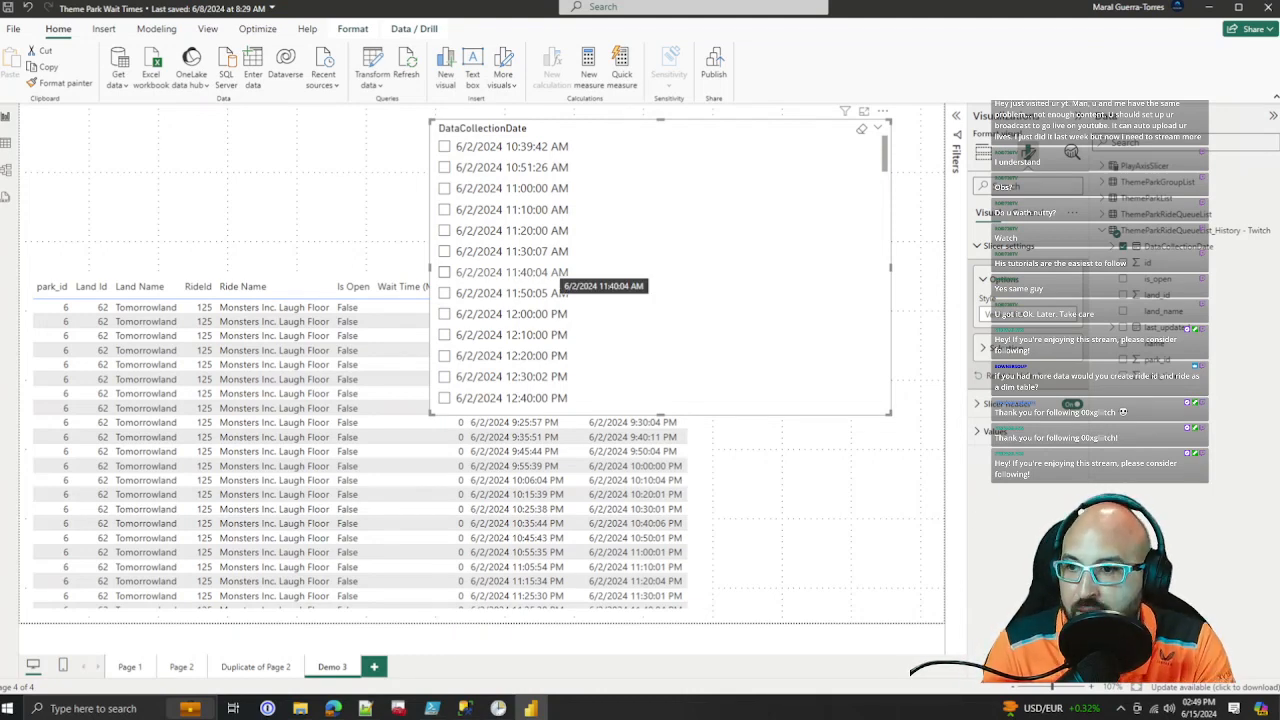
# Step: Change the DataCollectionDate slicer's style to Dropdown and shorten it so it clears the table
pyautogui.click(1030, 314)
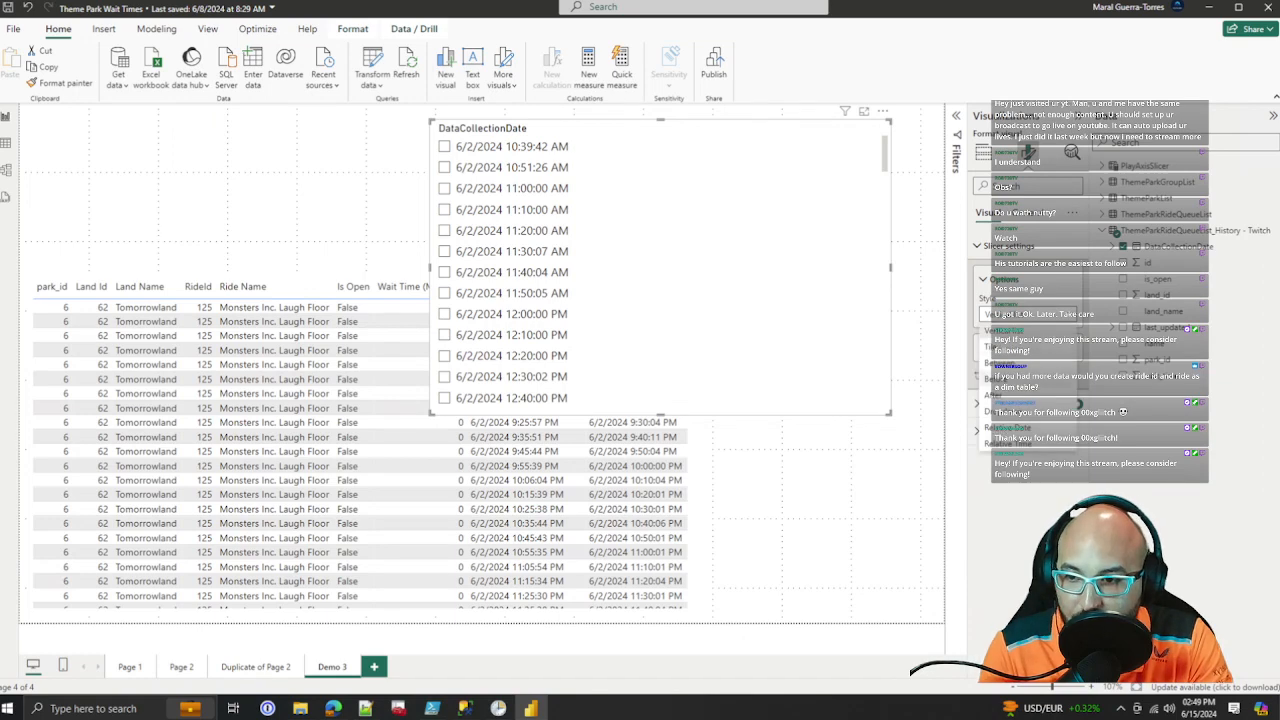
pyautogui.click(1000, 411)
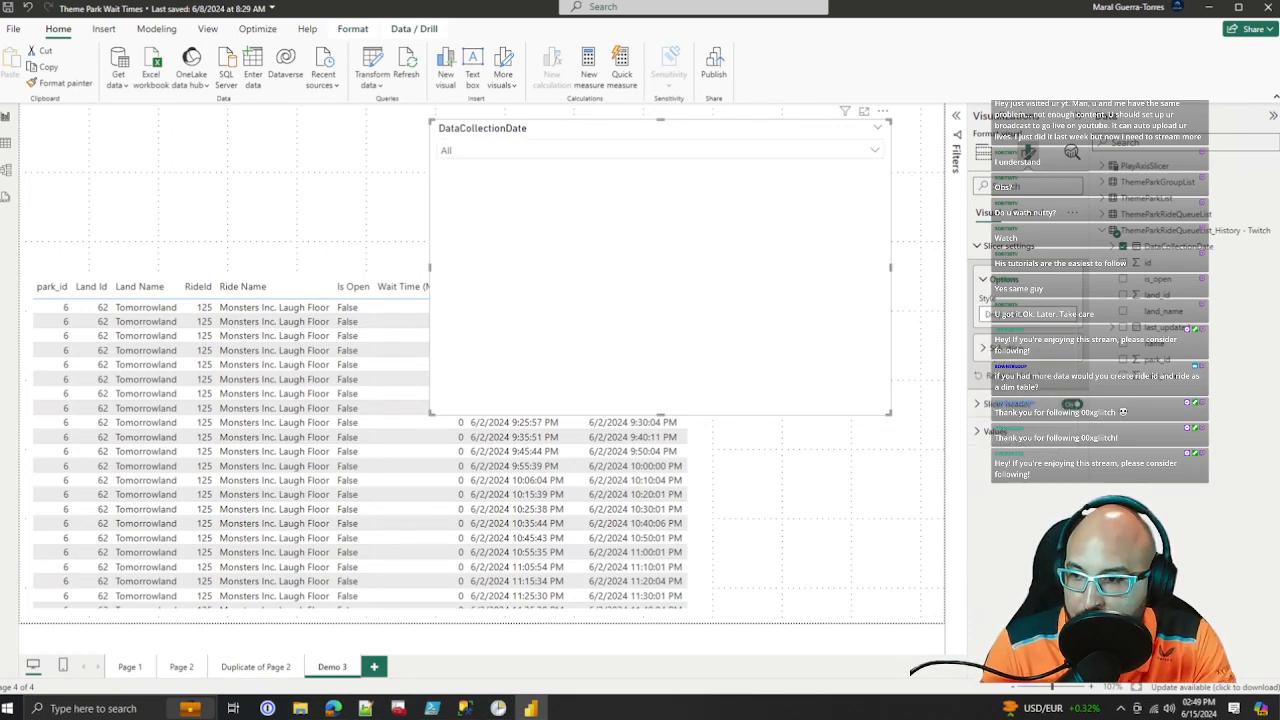
pyautogui.moveTo(660, 413); pyautogui.dragTo(660, 213)
# Step: Browse the slicer's dropdown values and sort them by DataCollectionDate in descending order
pyautogui.click(875, 150)
pyautogui.scroll(-4, 660, 234)
pyautogui.scroll(-10, 660, 234)
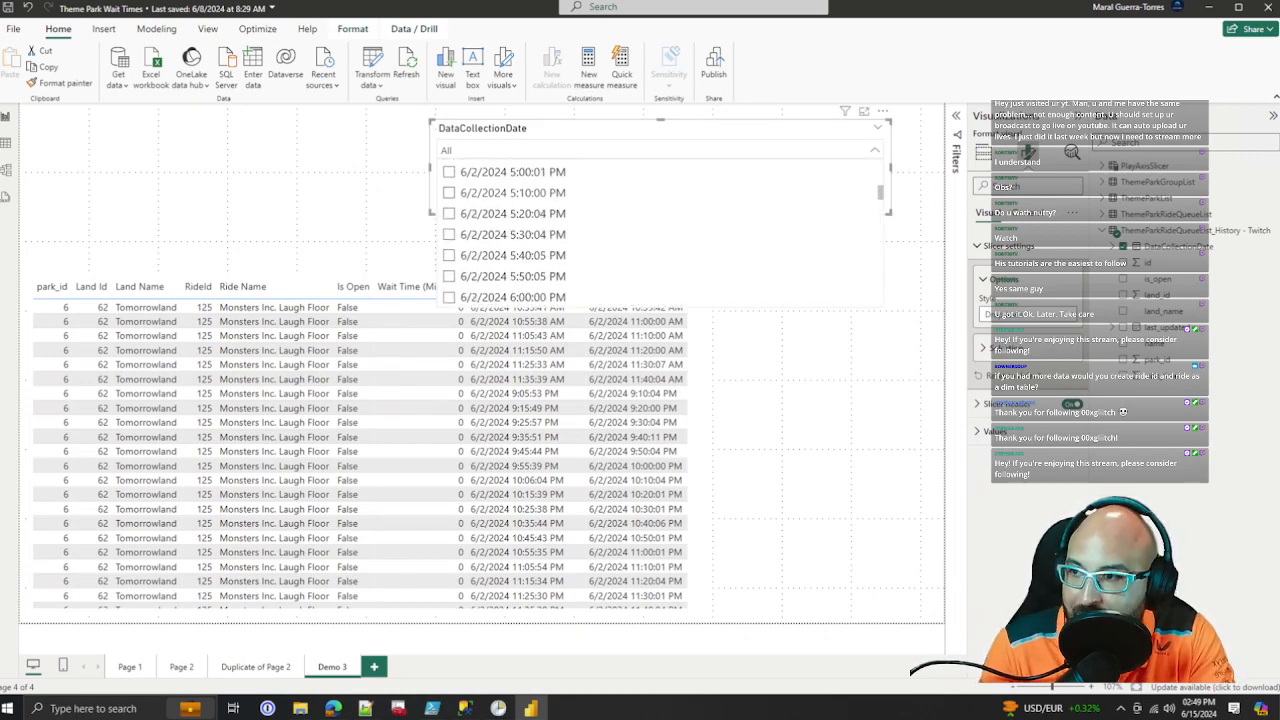
pyautogui.scroll(2, 660, 234)
pyautogui.click(875, 150)
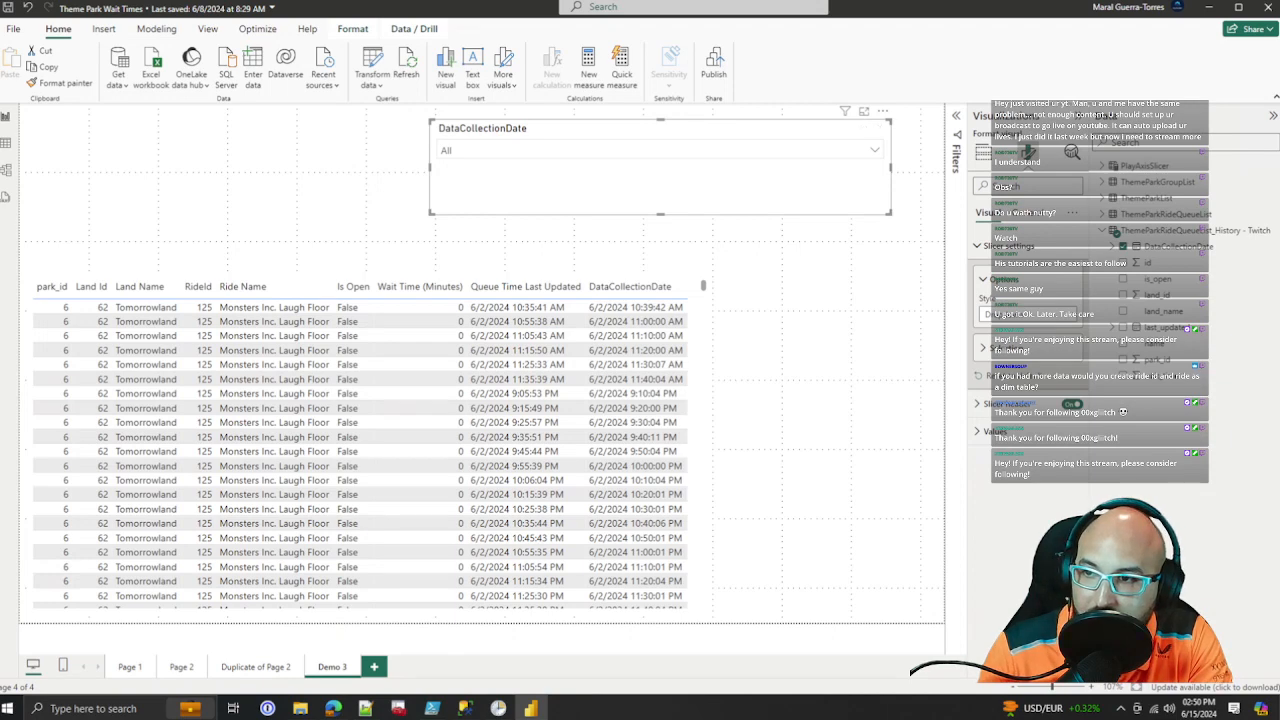
pyautogui.click(882, 111)
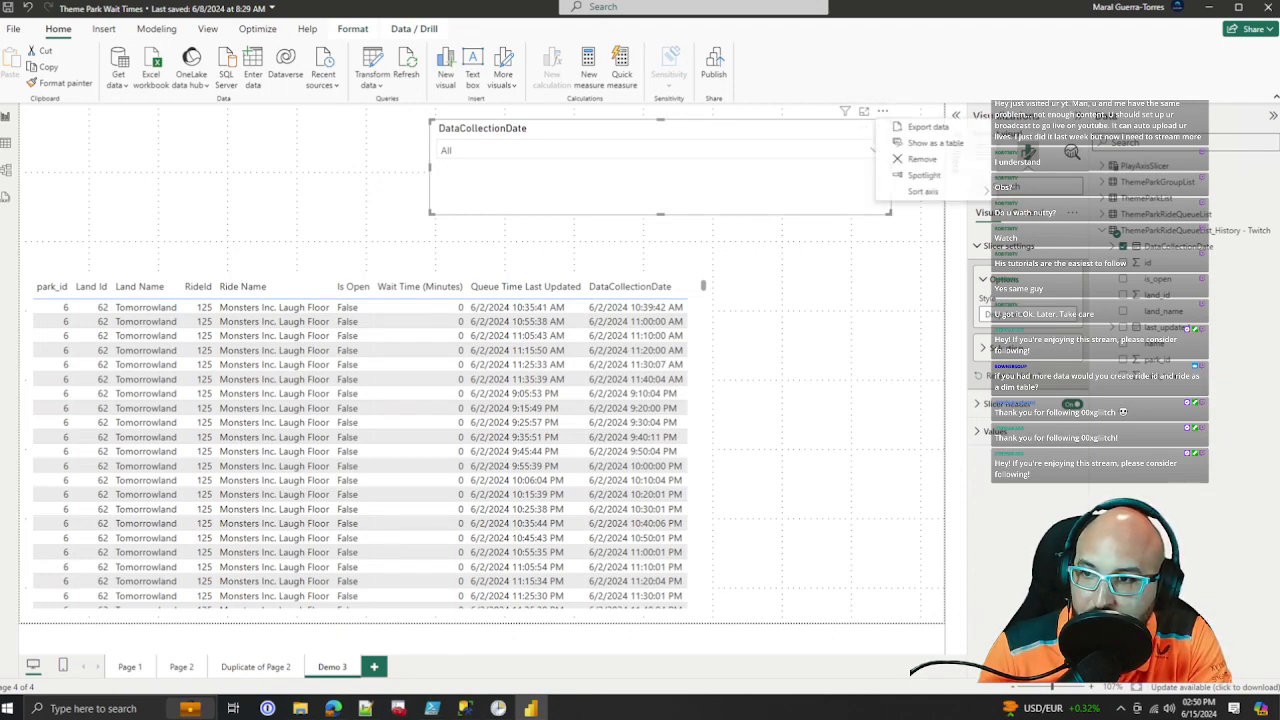
pyautogui.moveTo(960, 191)
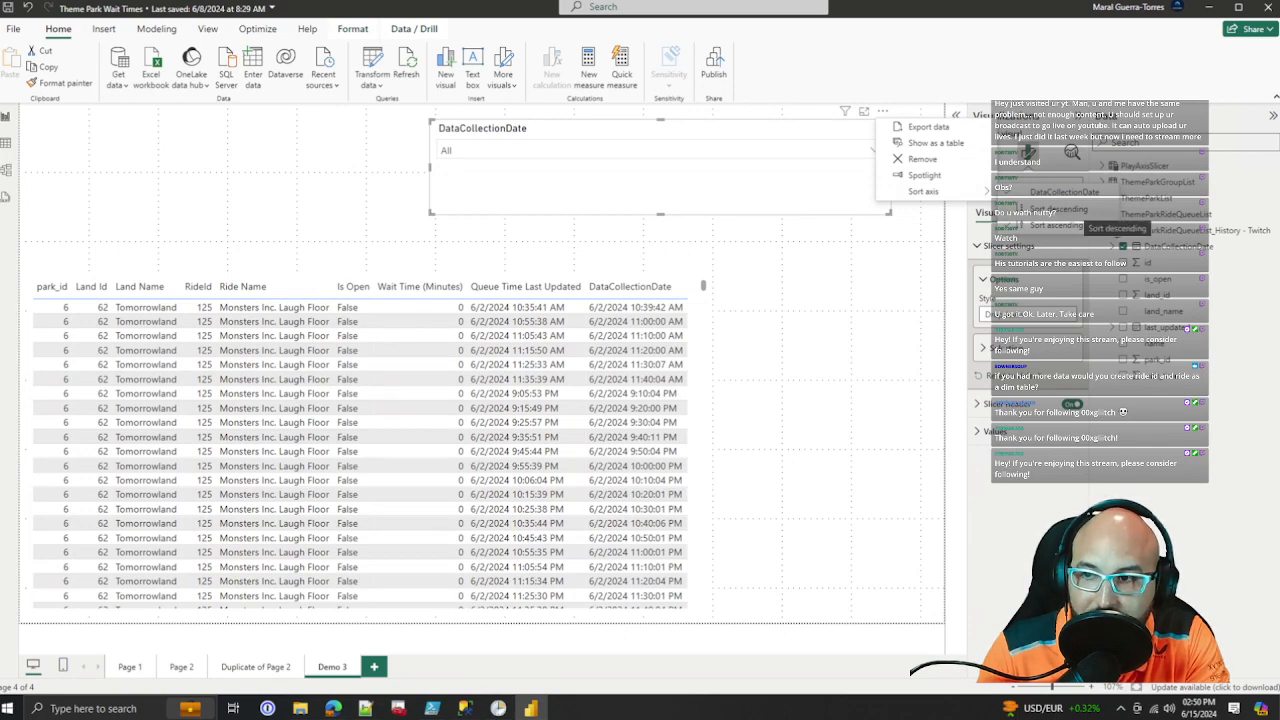
pyautogui.click(1060, 209)
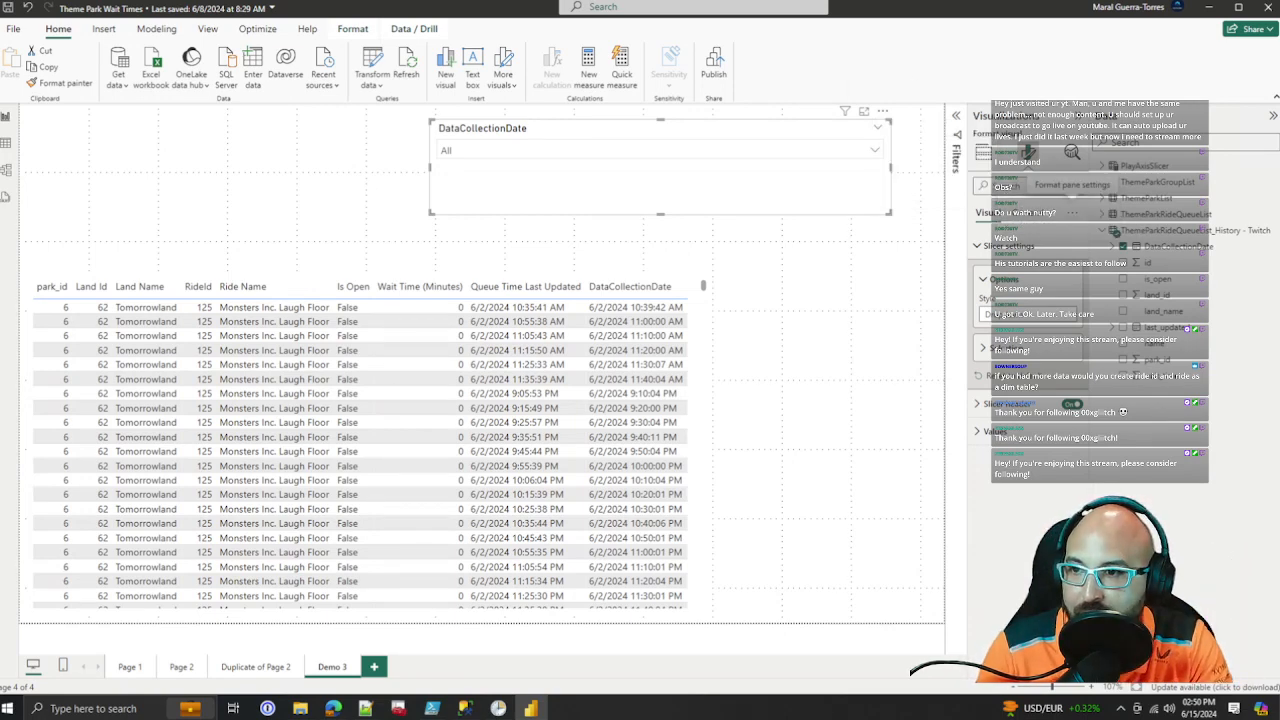
# Step: Filter the page to the 6/15/2024 1:50:07 PM collection using the DataCollectionDate slicer
pyautogui.click(875, 150)
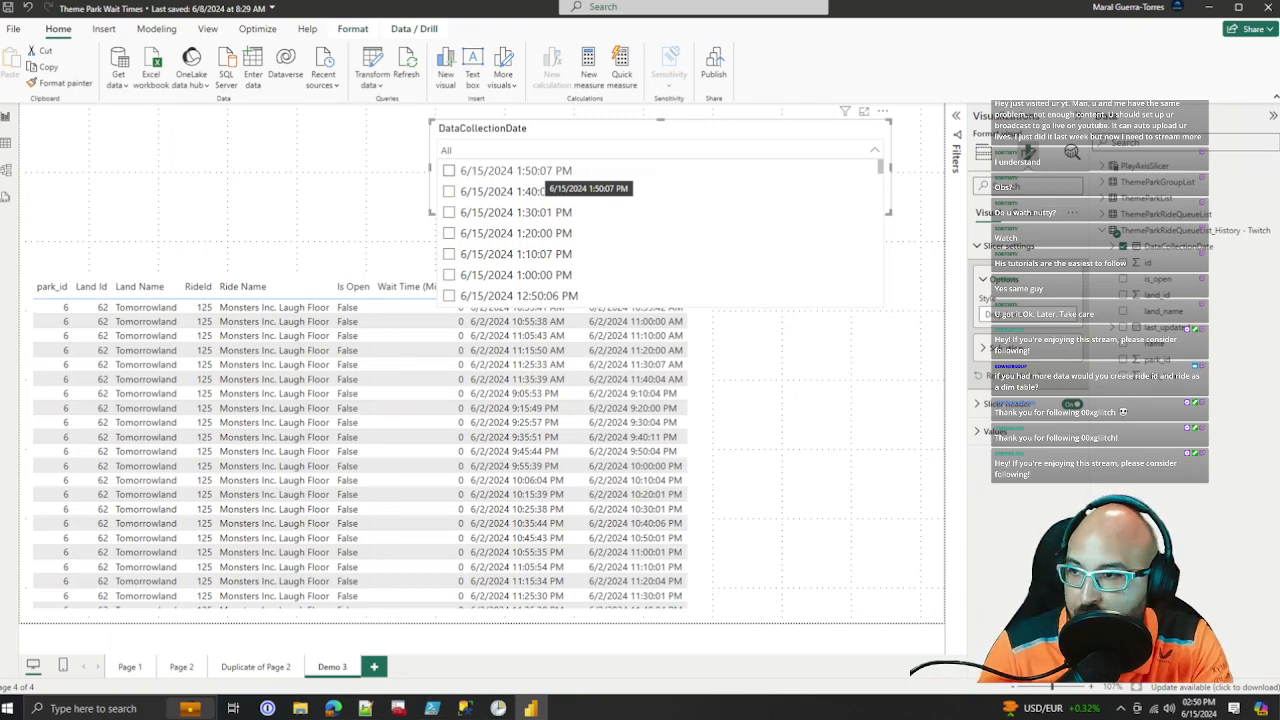
pyautogui.click(530, 171)
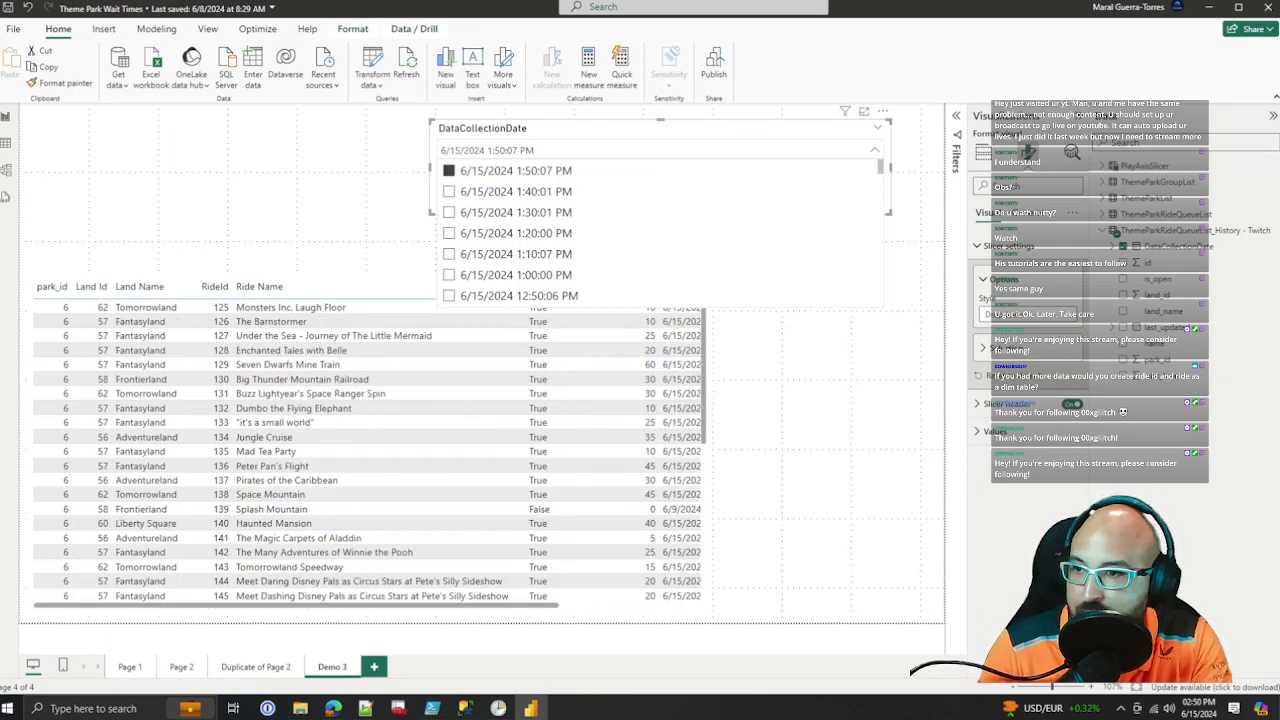
pyautogui.click(874, 150)
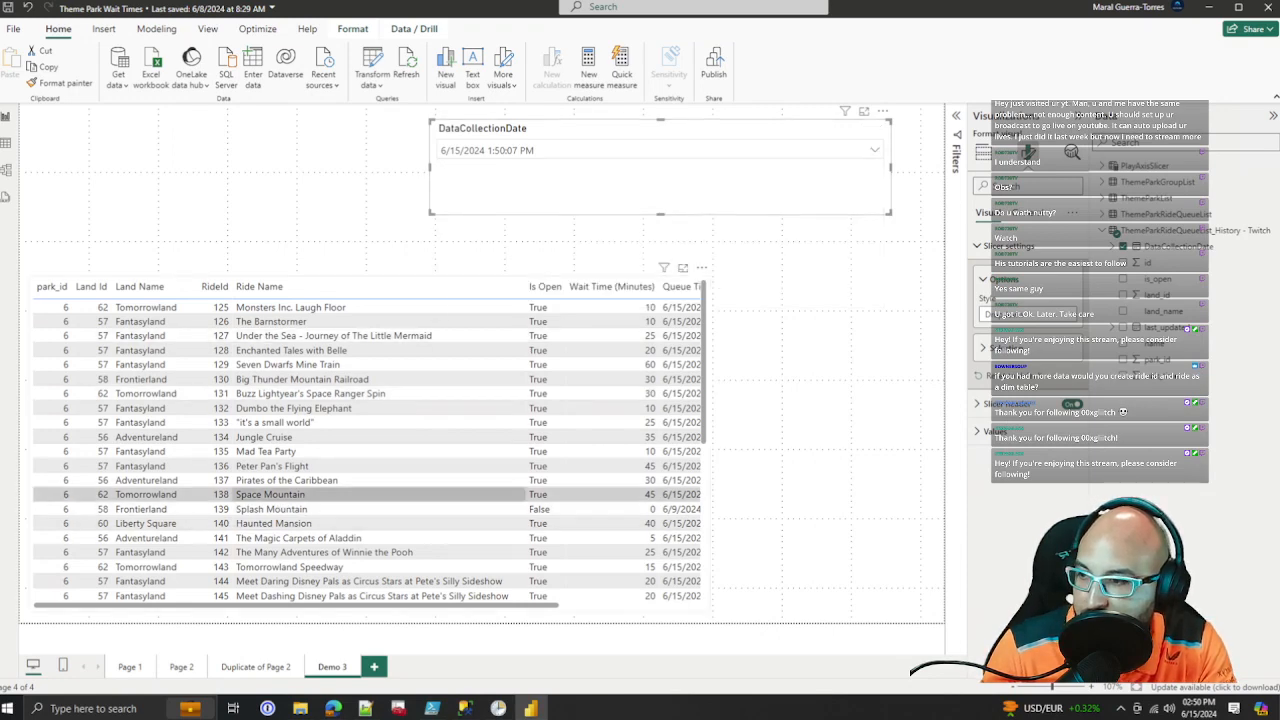
# Step: Widen the table to match the slicer's right edge so every column fits, and review the filtered ride rows
pyautogui.scroll(-5, 380, 440)
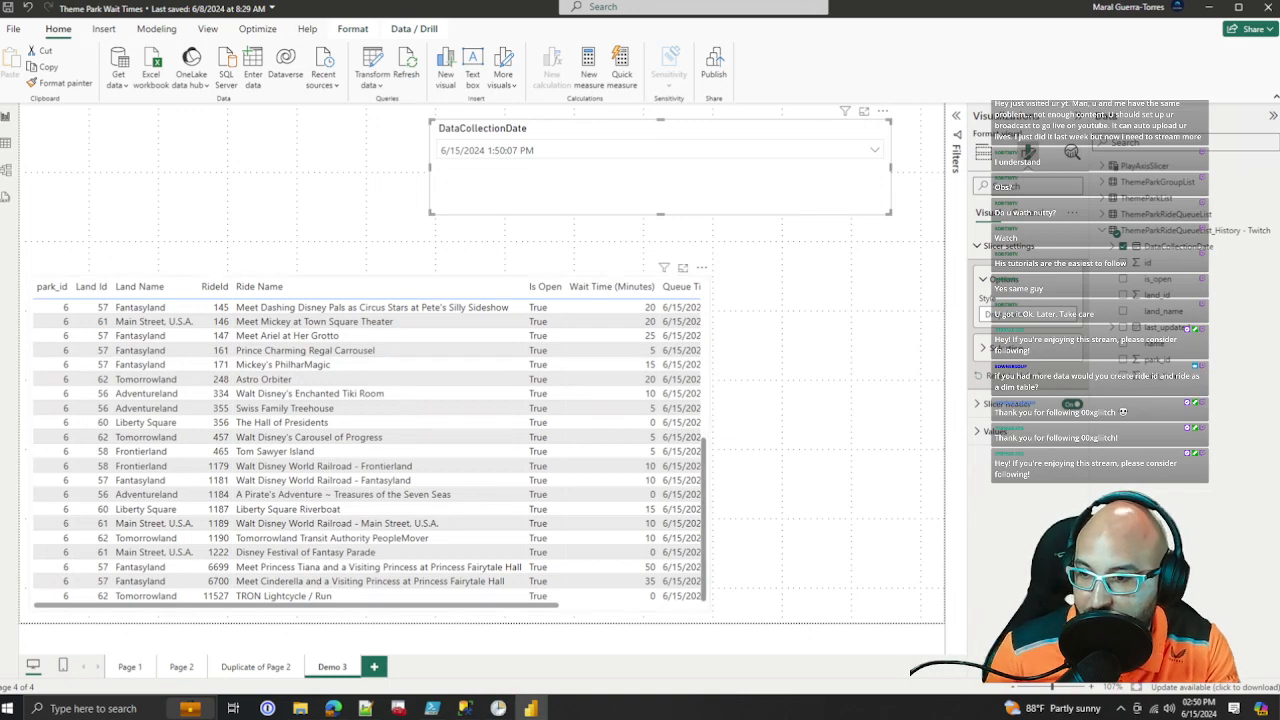
pyautogui.click(706, 430)
pyautogui.moveTo(710, 443); pyautogui.dragTo(890, 443)
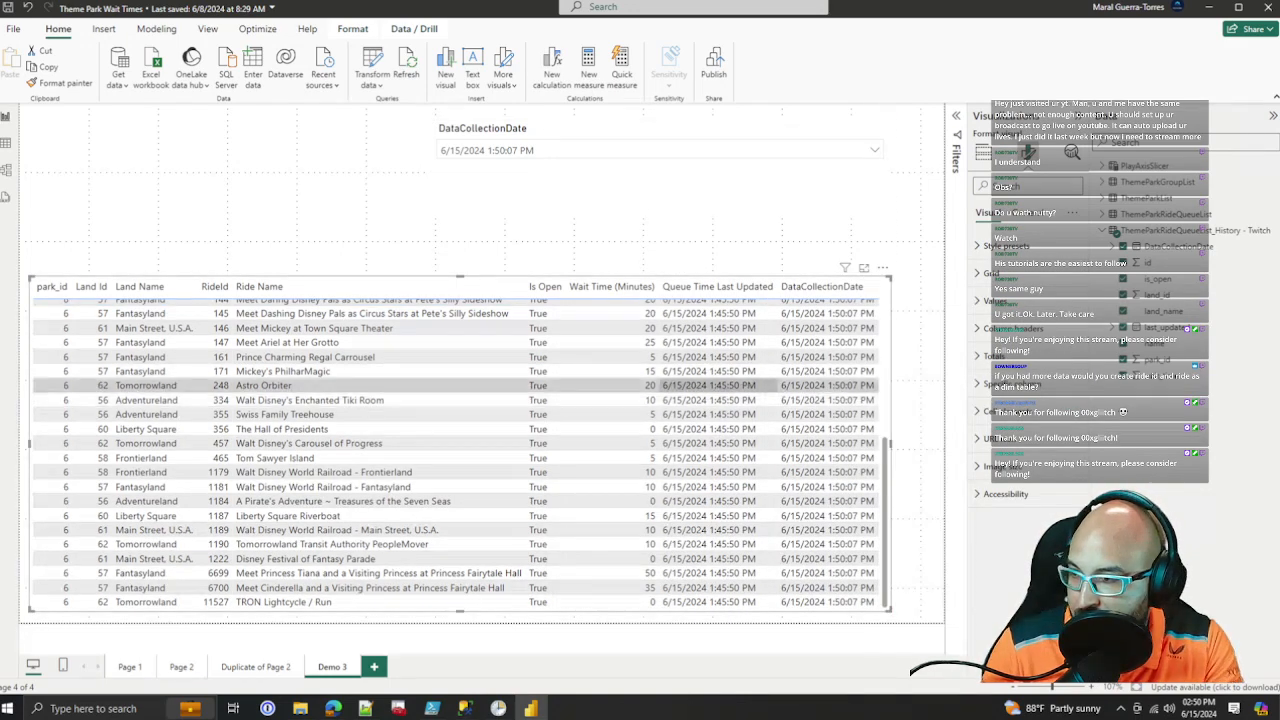
pyautogui.scroll(6, 400, 408)
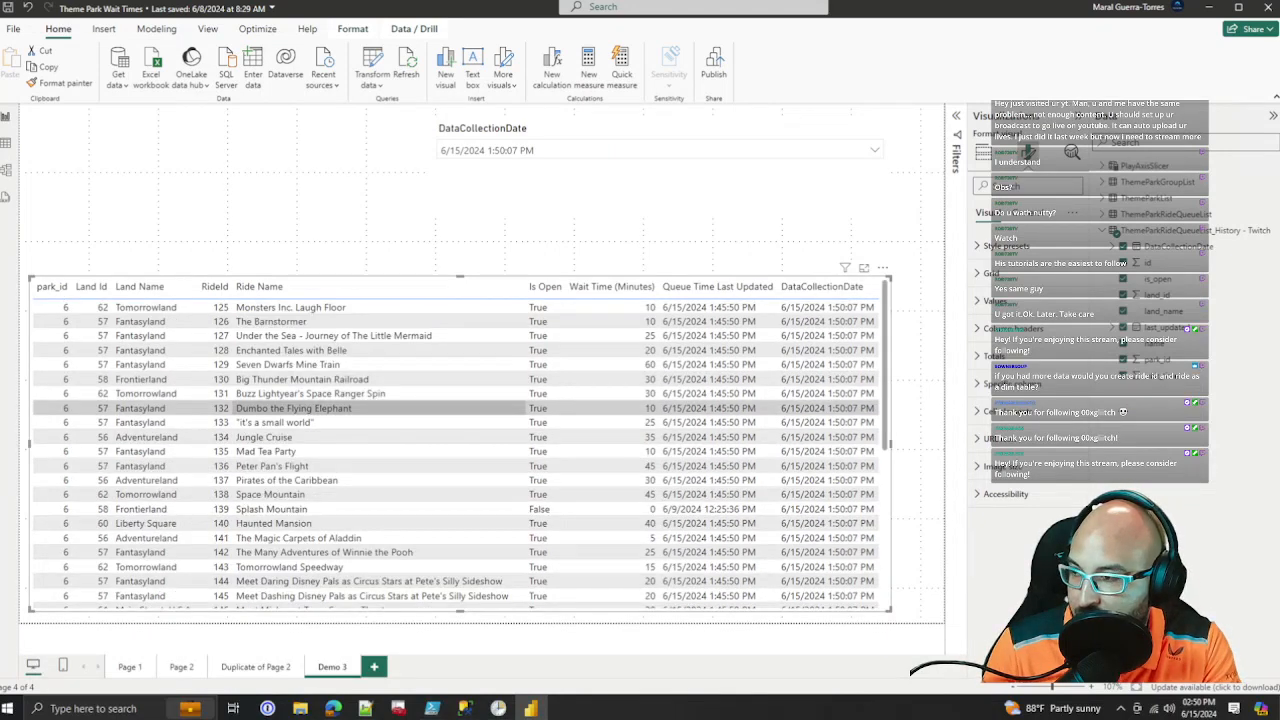
pyautogui.scroll(-6, 400, 408)
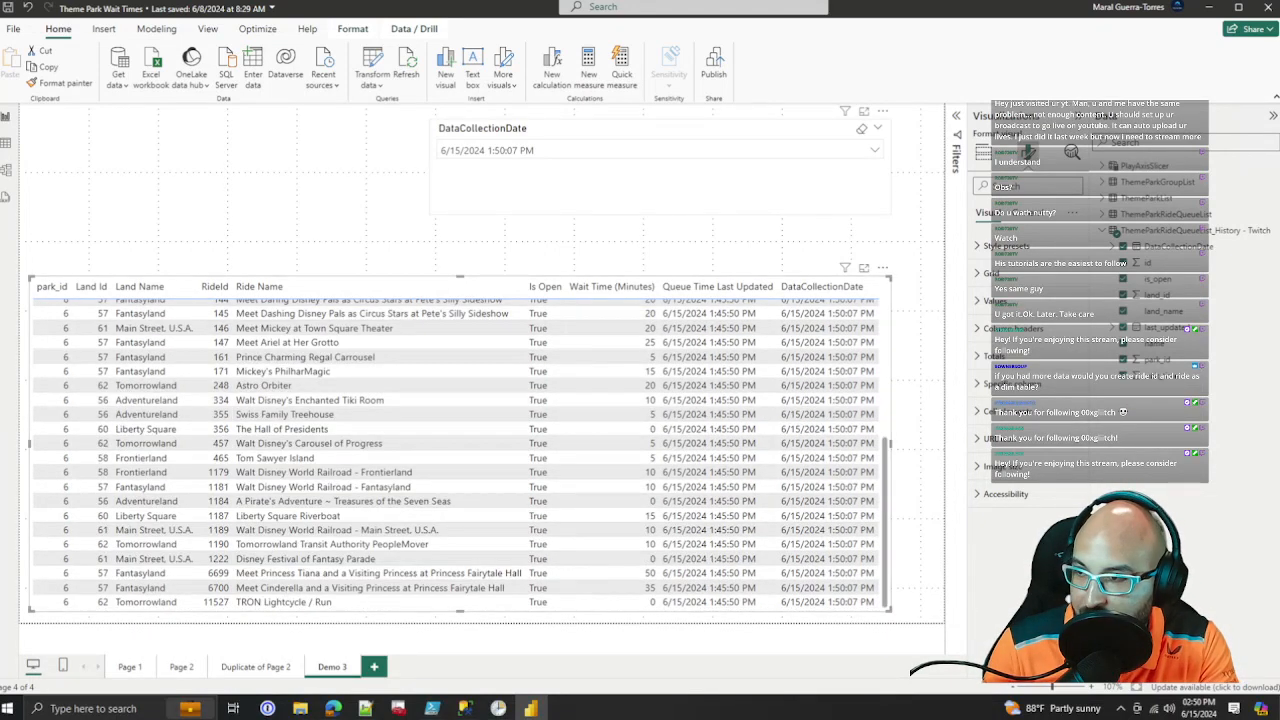
# Step: Try adding the 6/15/2024 1:40:01 PM and 1:30:01 PM collections to the DataCollectionDate slicer's selection, and remove both again
pyautogui.click(875, 150)
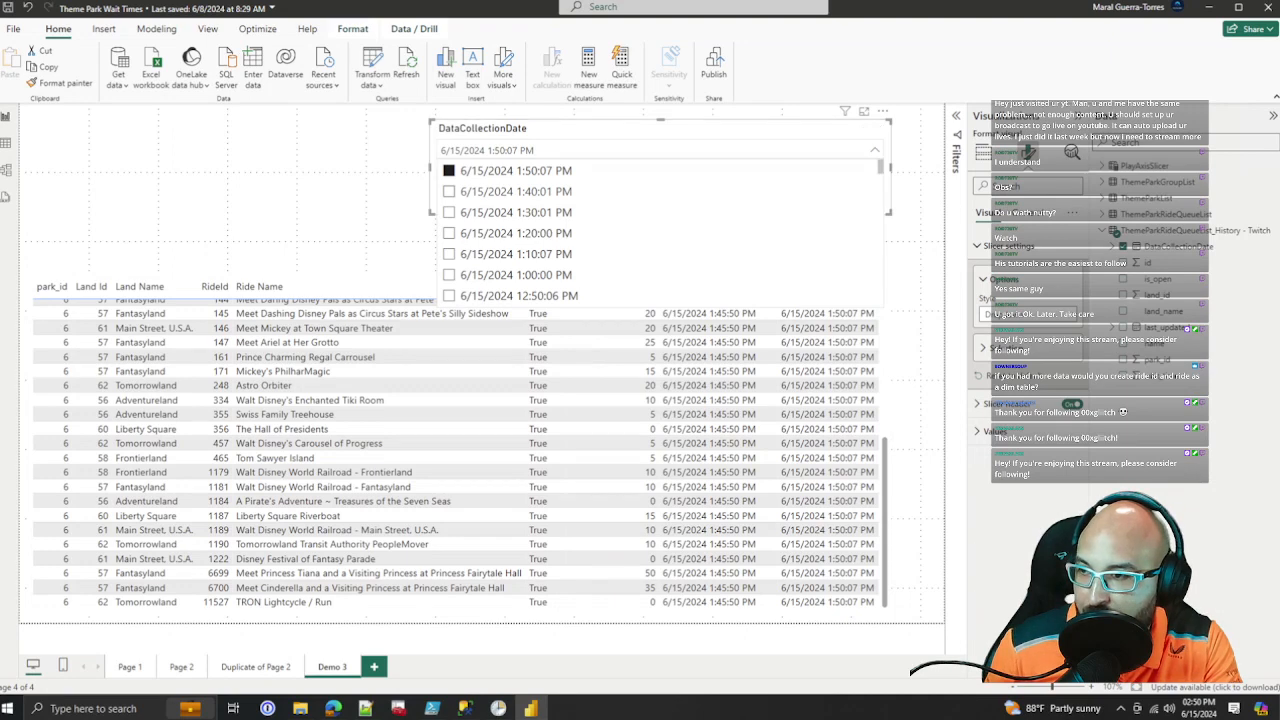
pyautogui.keyDown('ctrl'); pyautogui.click(515, 191); pyautogui.keyUp('ctrl')
pyautogui.keyDown('ctrl'); pyautogui.click(515, 212); pyautogui.keyUp('ctrl')
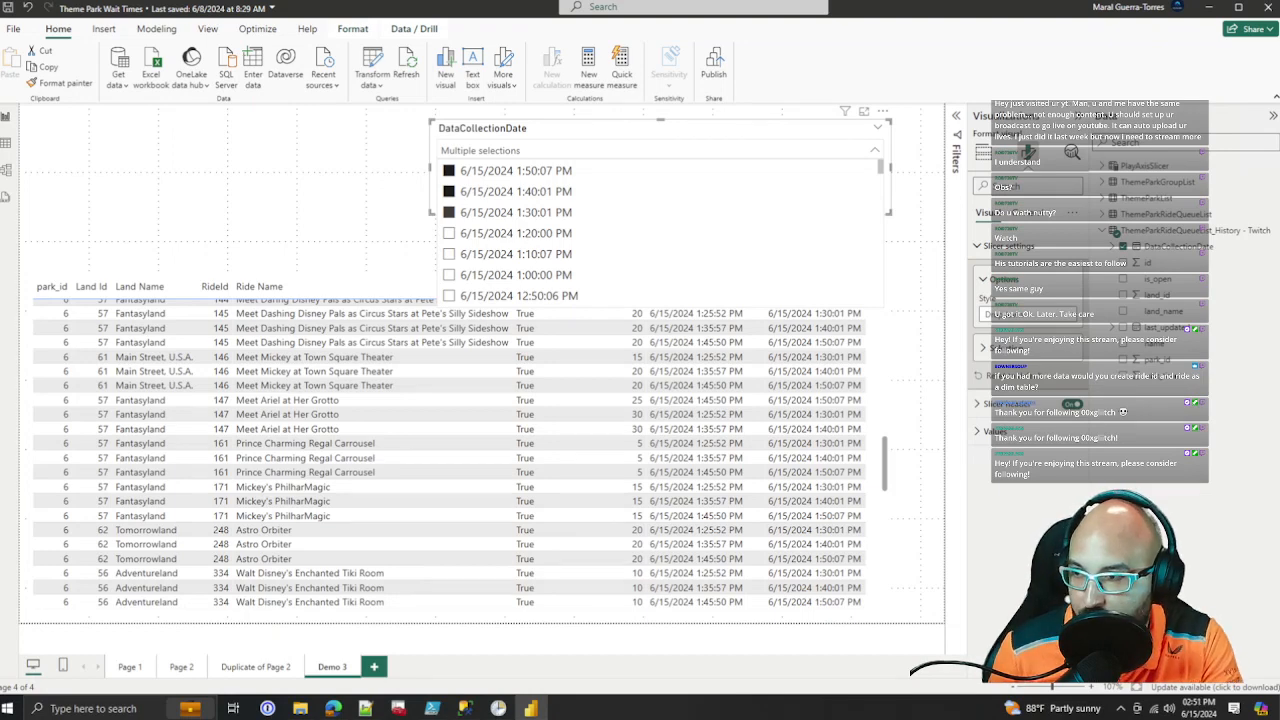
pyautogui.keyDown('ctrl'); pyautogui.click(515, 212); pyautogui.keyUp('ctrl')
pyautogui.keyDown('ctrl'); pyautogui.click(515, 191); pyautogui.keyUp('ctrl')
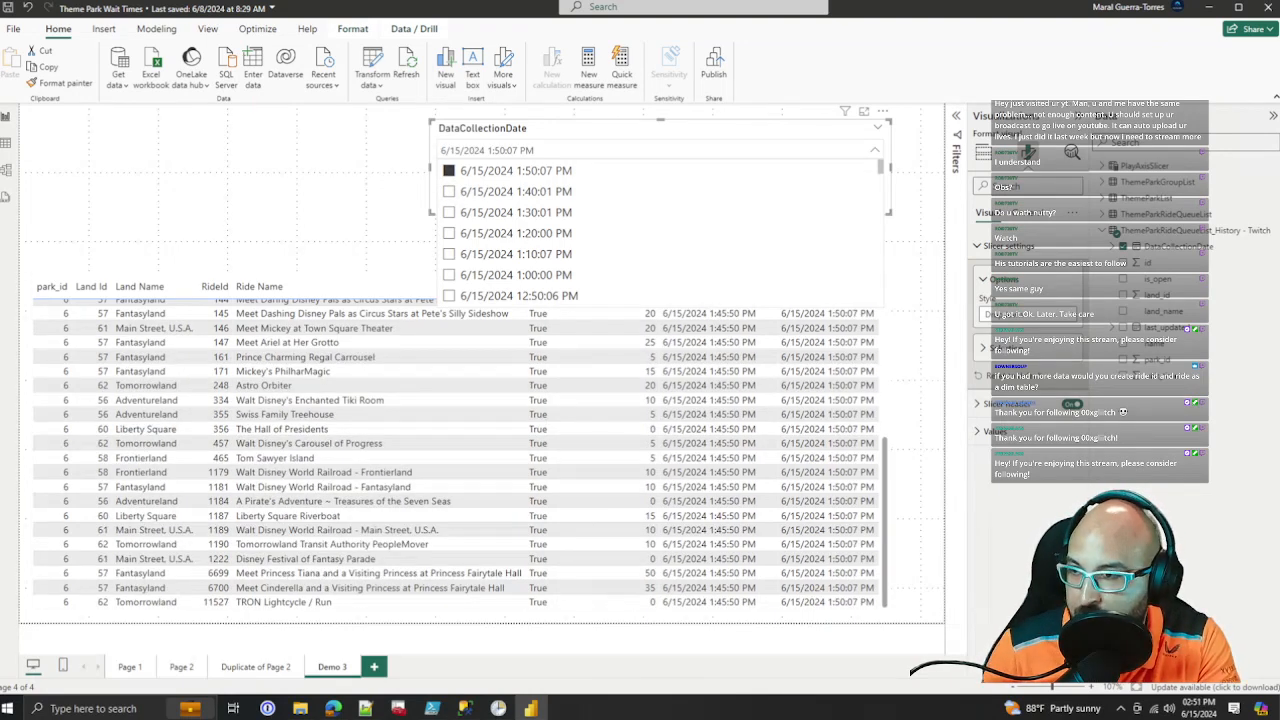
pyautogui.click(875, 150)
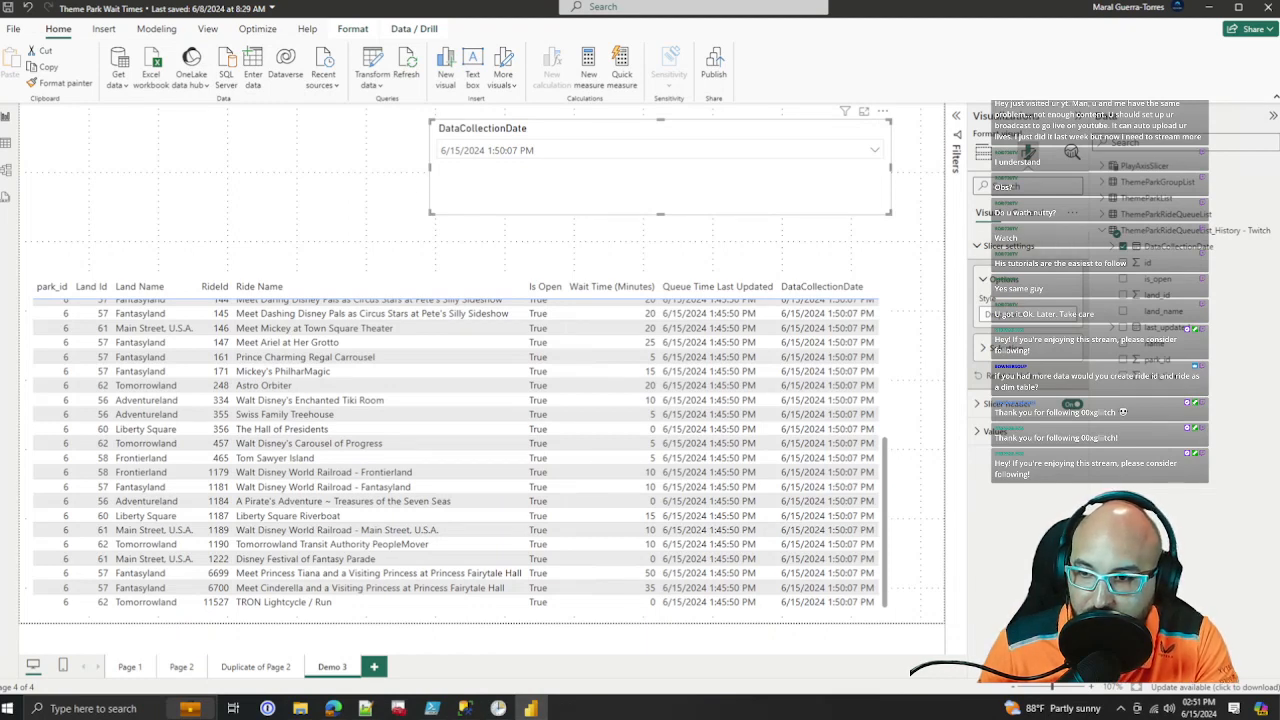
# Step: Turn off multi-select with CTRL and turn on Single select for the DataCollectionDate slicer
pyautogui.click(1006, 348)
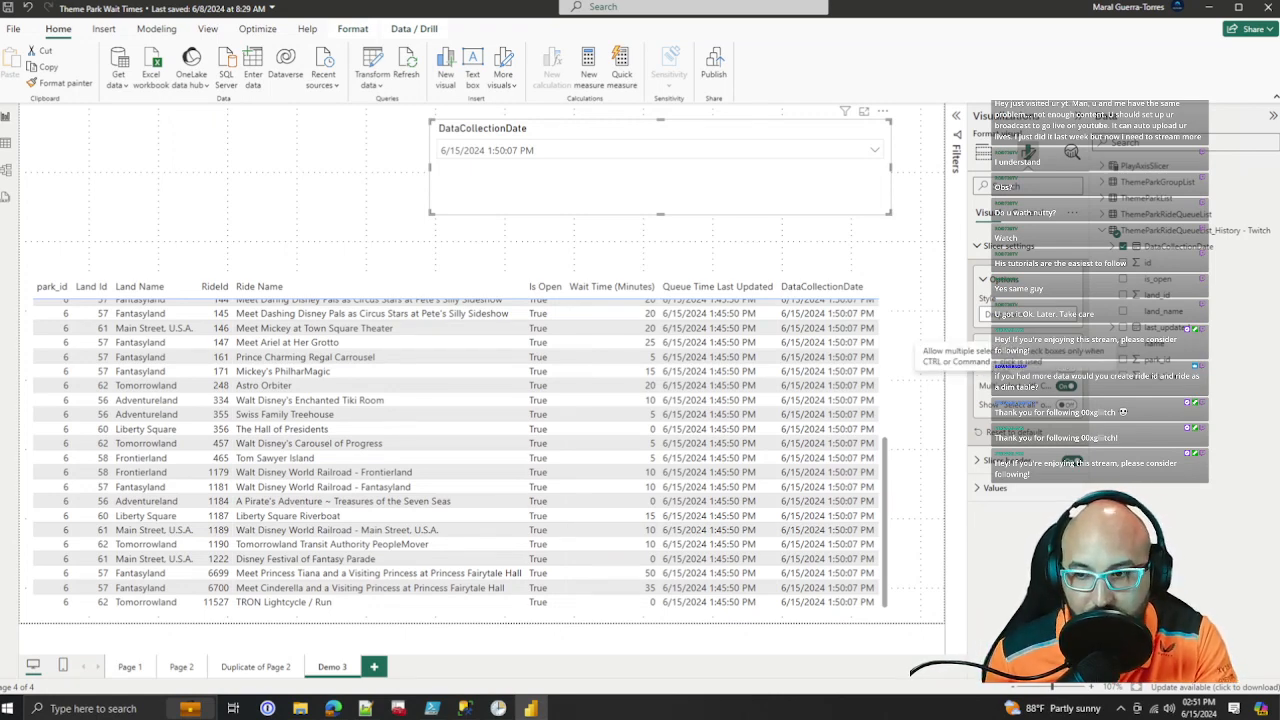
pyautogui.click(1067, 386)
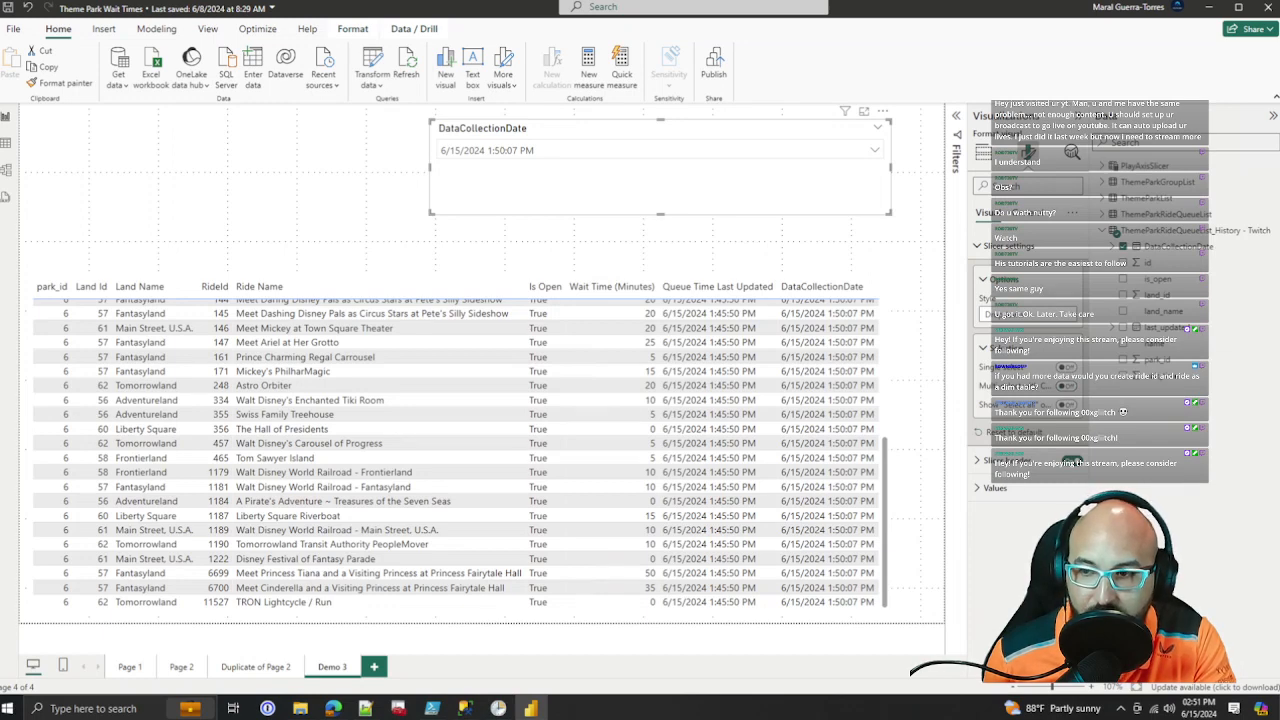
pyautogui.click(1067, 367)
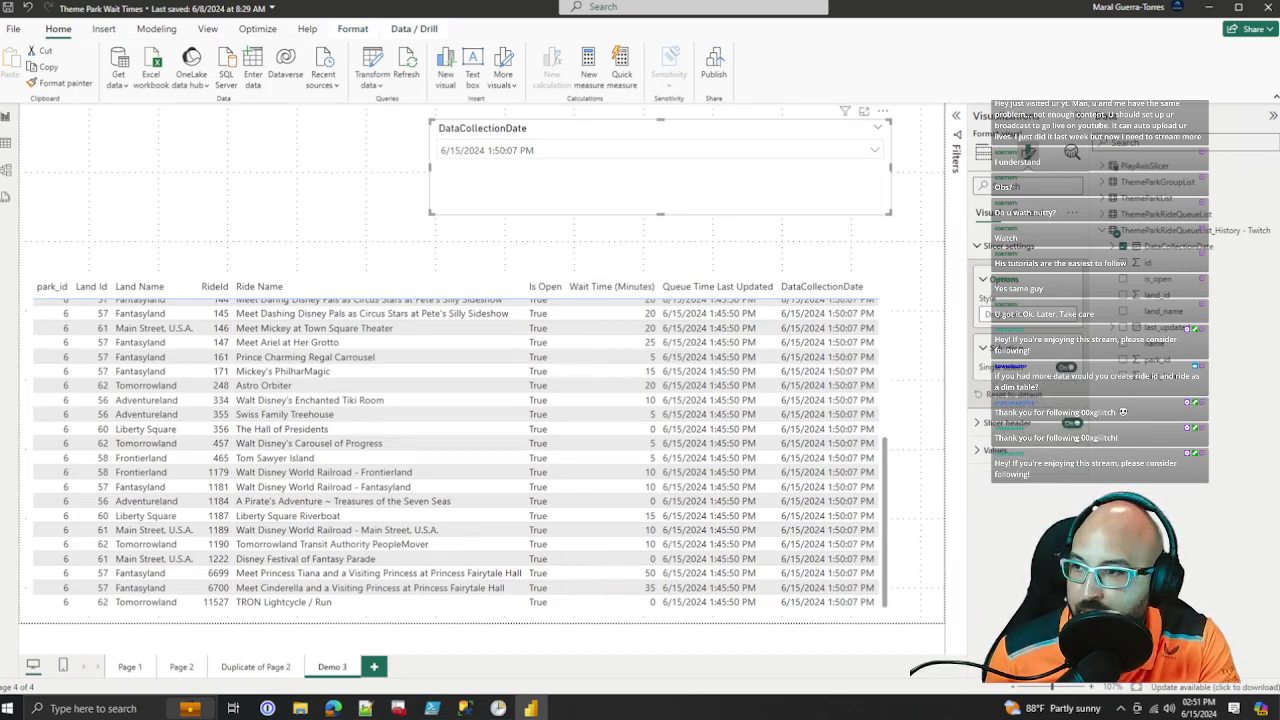
# Step: Compare the ride rows for the 6/15/2024 1:40:01 PM and 1:30:01 PM collections, and return the slicer to 1:50:07 PM
pyautogui.click(875, 150)
pyautogui.click(512, 191)
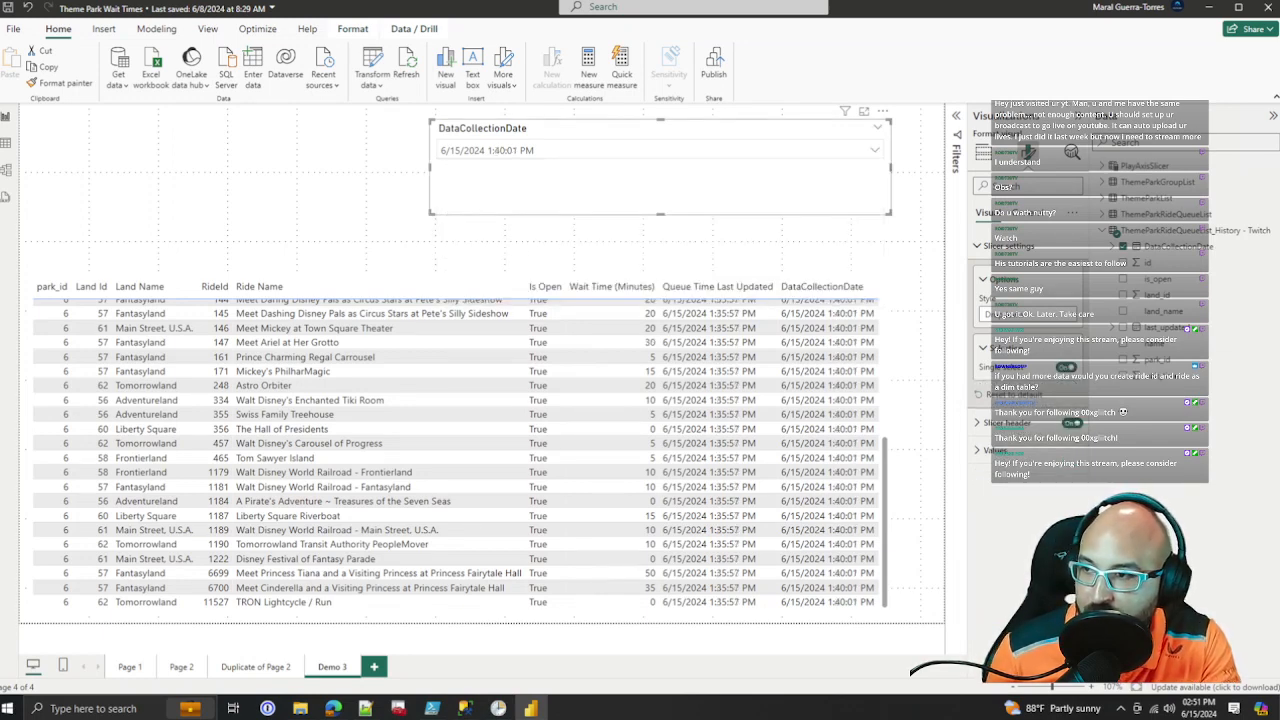
pyautogui.click(875, 150)
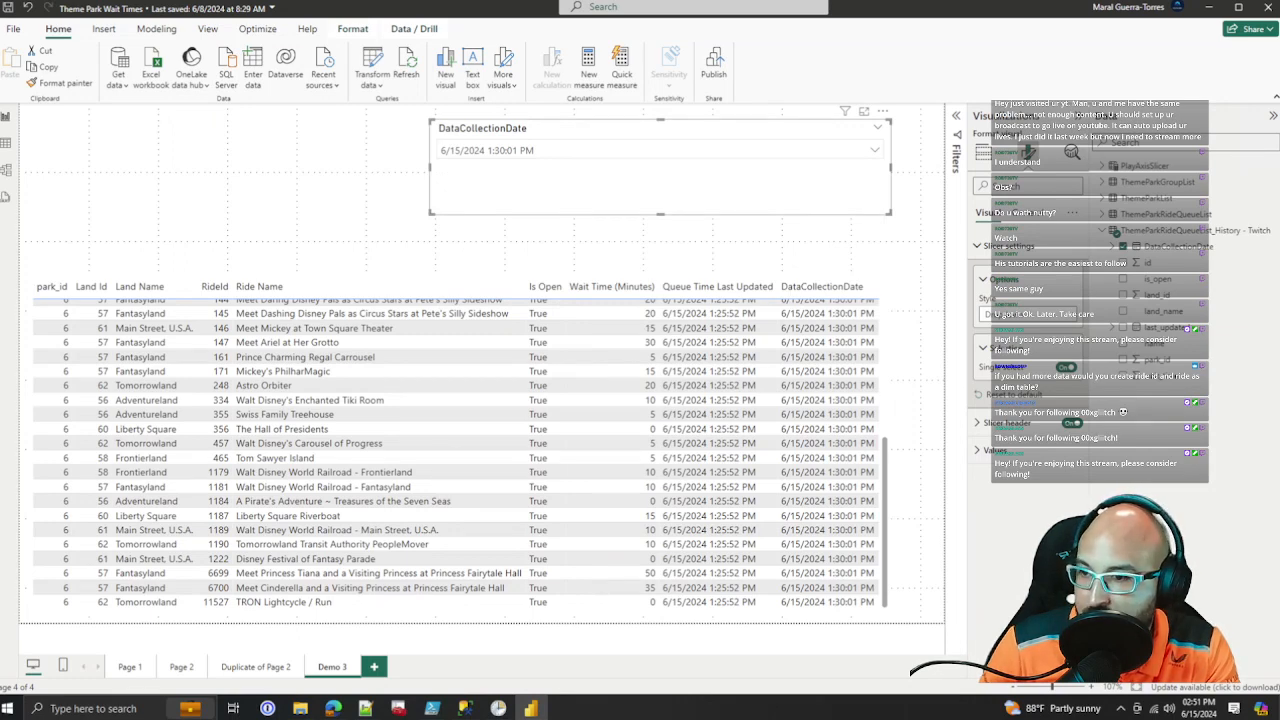
pyautogui.scroll(2, 620, 371)
pyautogui.scroll(-2, 700, 358)
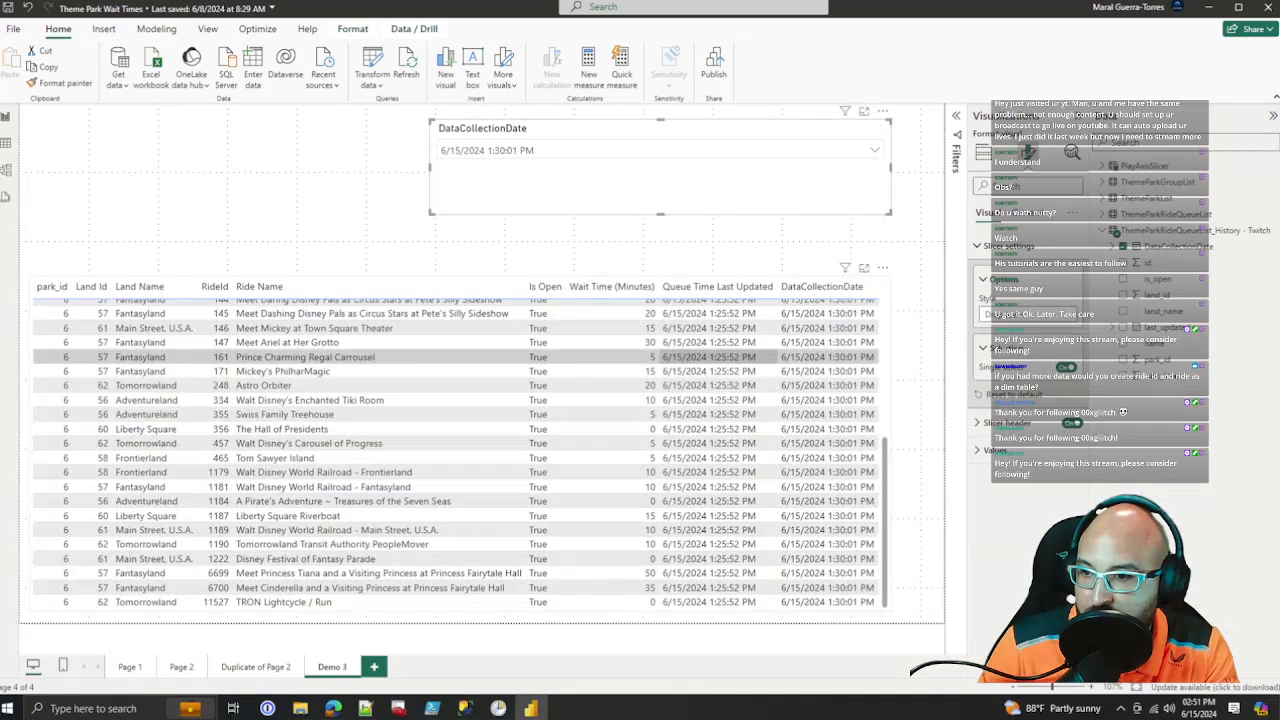
pyautogui.scroll(6, 700, 357)
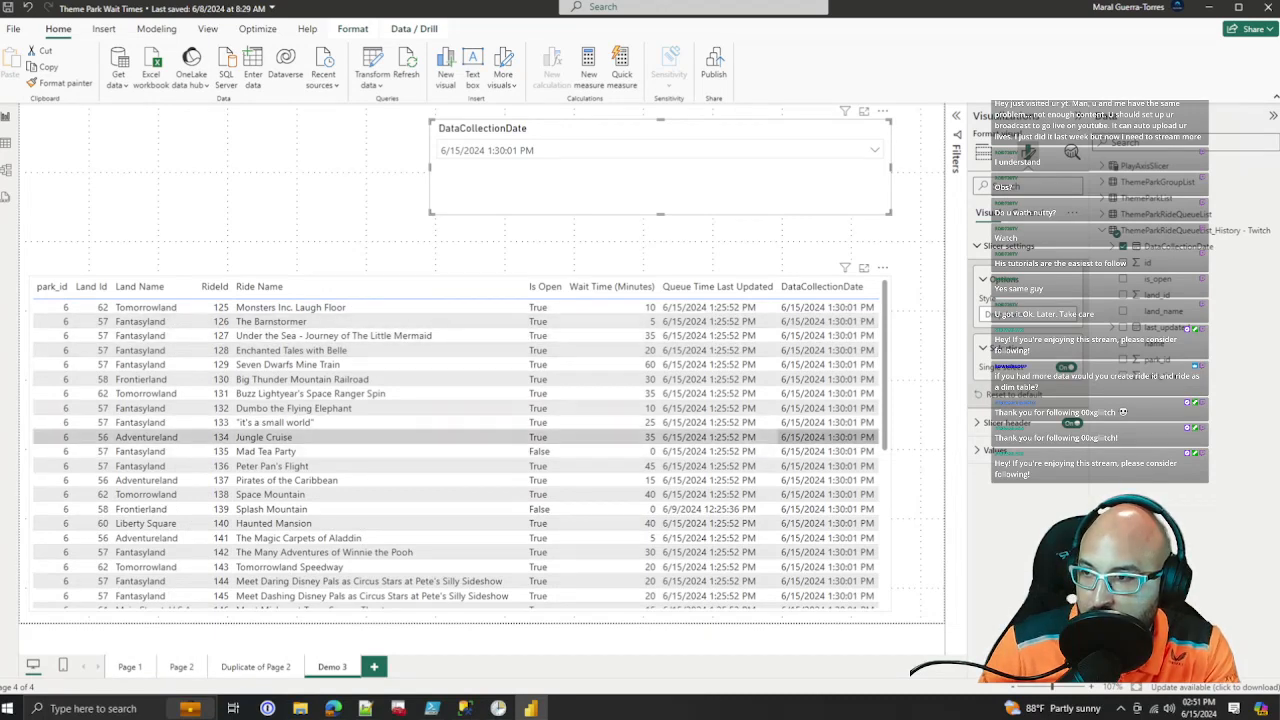
pyautogui.click(874, 150)
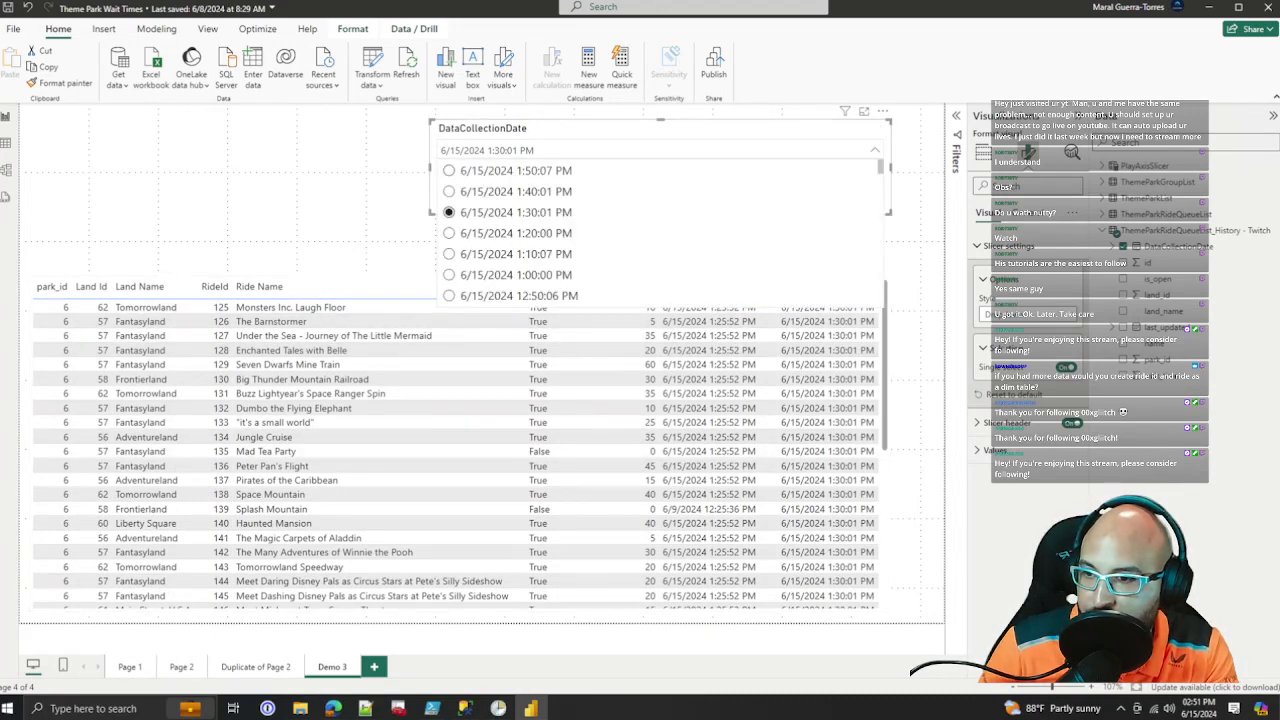
pyautogui.click(516, 171)
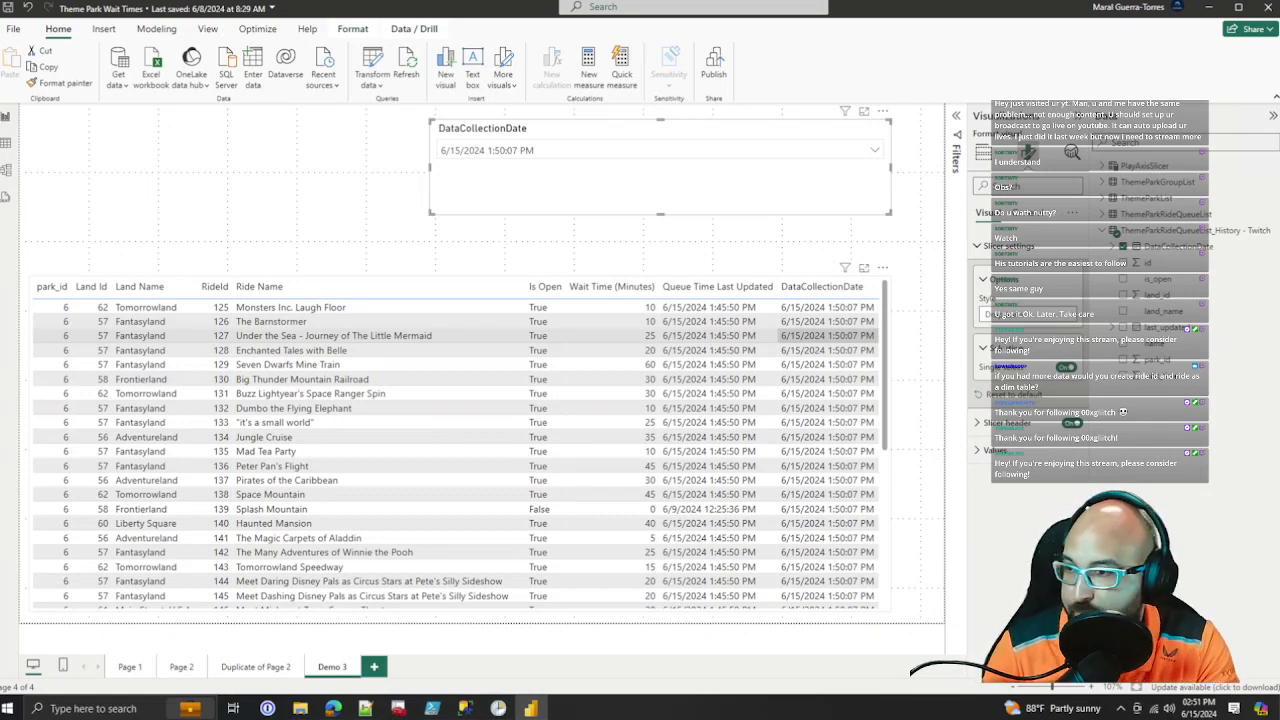
# Step: Narrow the DataCollectionDate slicer into the page's upper-right corner and place a copy of it just to its left
pyautogui.moveTo(431, 167); pyautogui.dragTo(699, 167)
pyautogui.moveTo(790, 184); pyautogui.dragTo(838, 168)
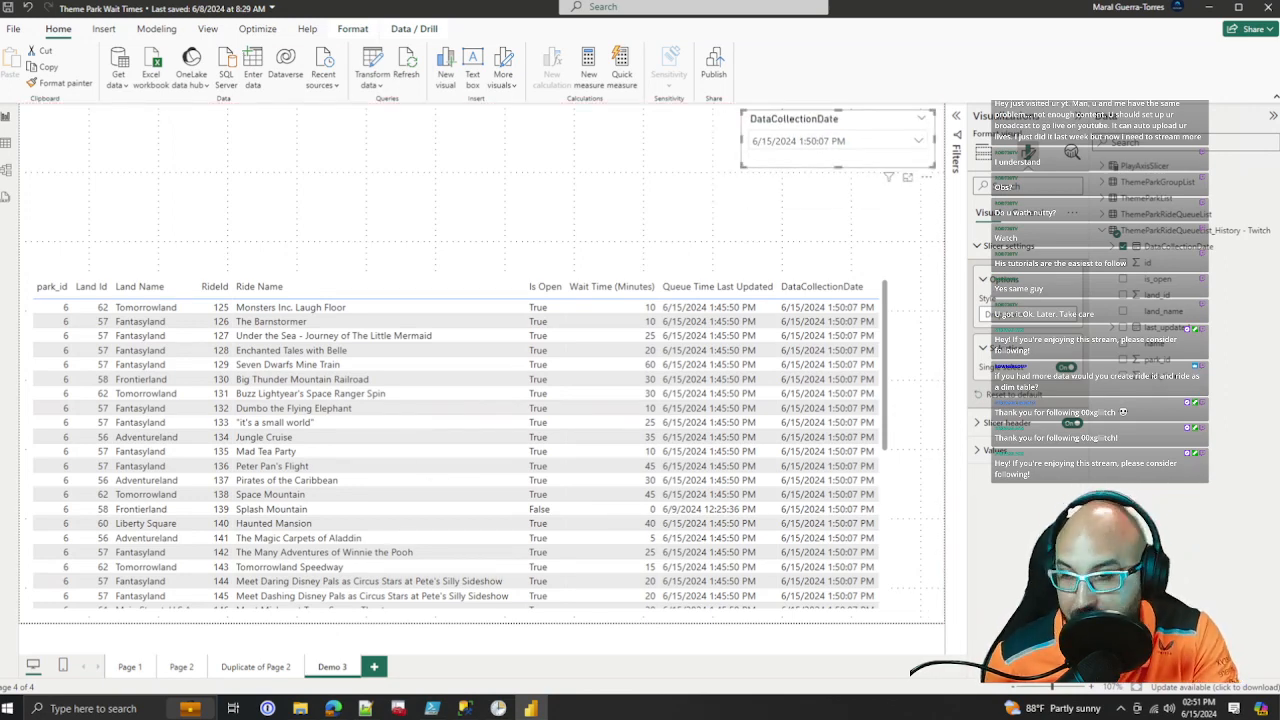
pyautogui.hotkey('ctrl', 'c')
pyautogui.hotkey('ctrl', 'v')
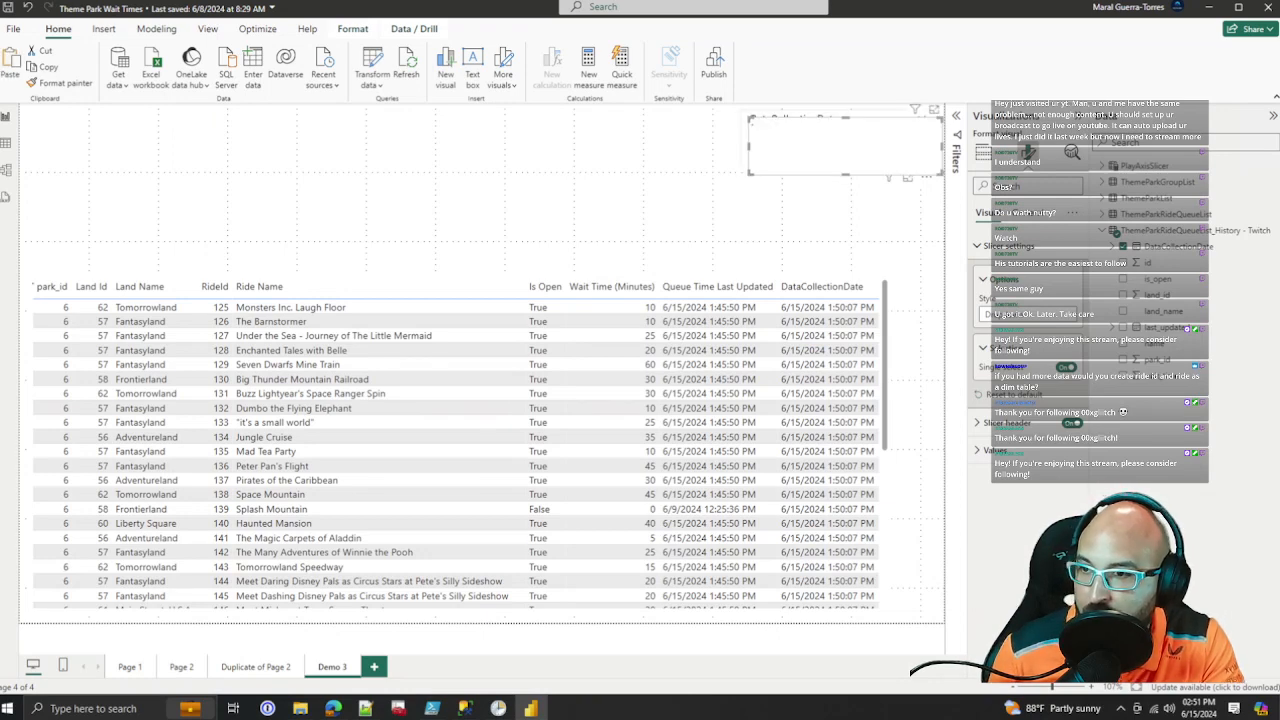
pyautogui.moveTo(838, 167); pyautogui.dragTo(636, 159)
pyautogui.rightClick(814, 124)
pyautogui.click(642, 120)
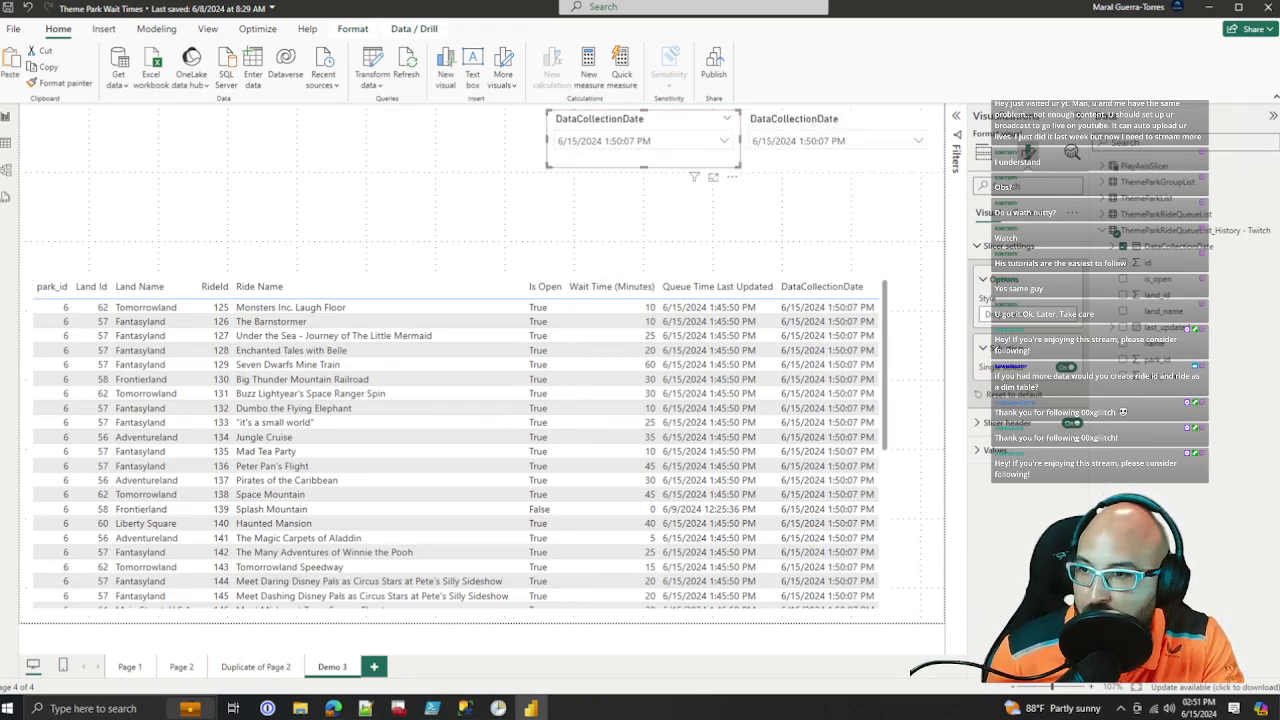
pyautogui.press('Left')
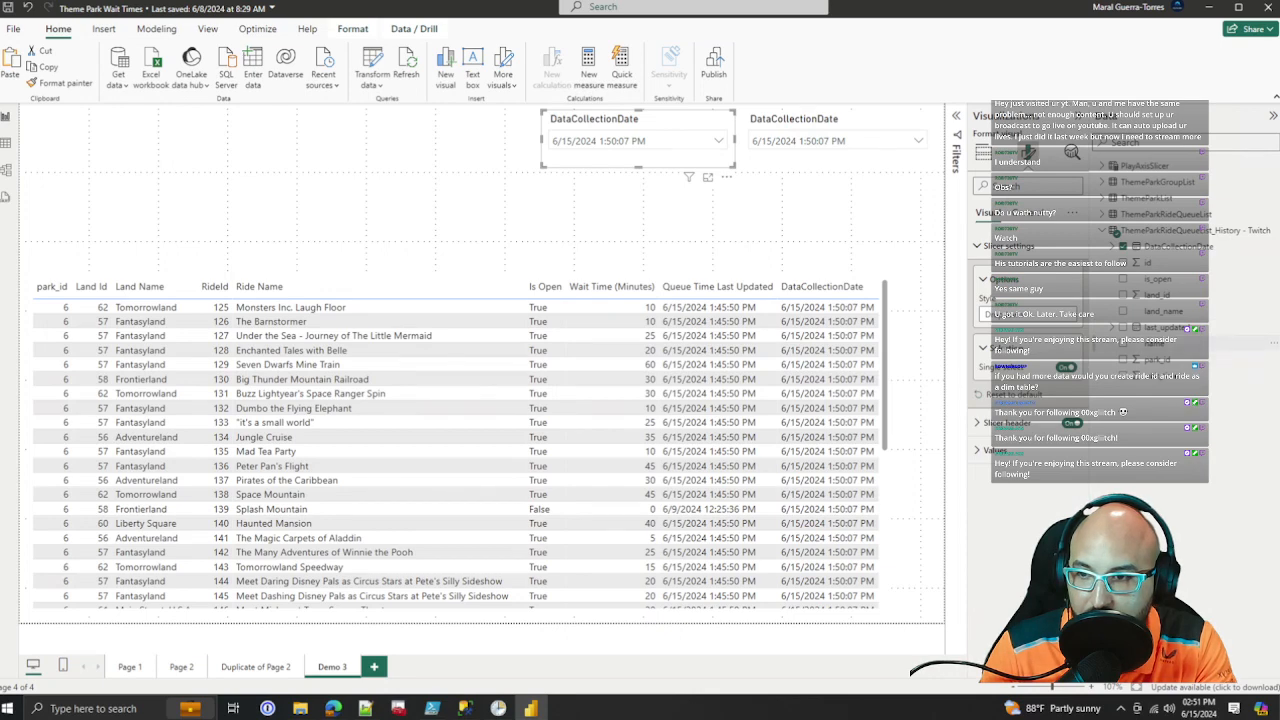
# Step: Replace the copied slicer's DataCollectionDate field with the name field from ThemeParkRideQueueList_History - Twitch
pyautogui.click(983, 152)
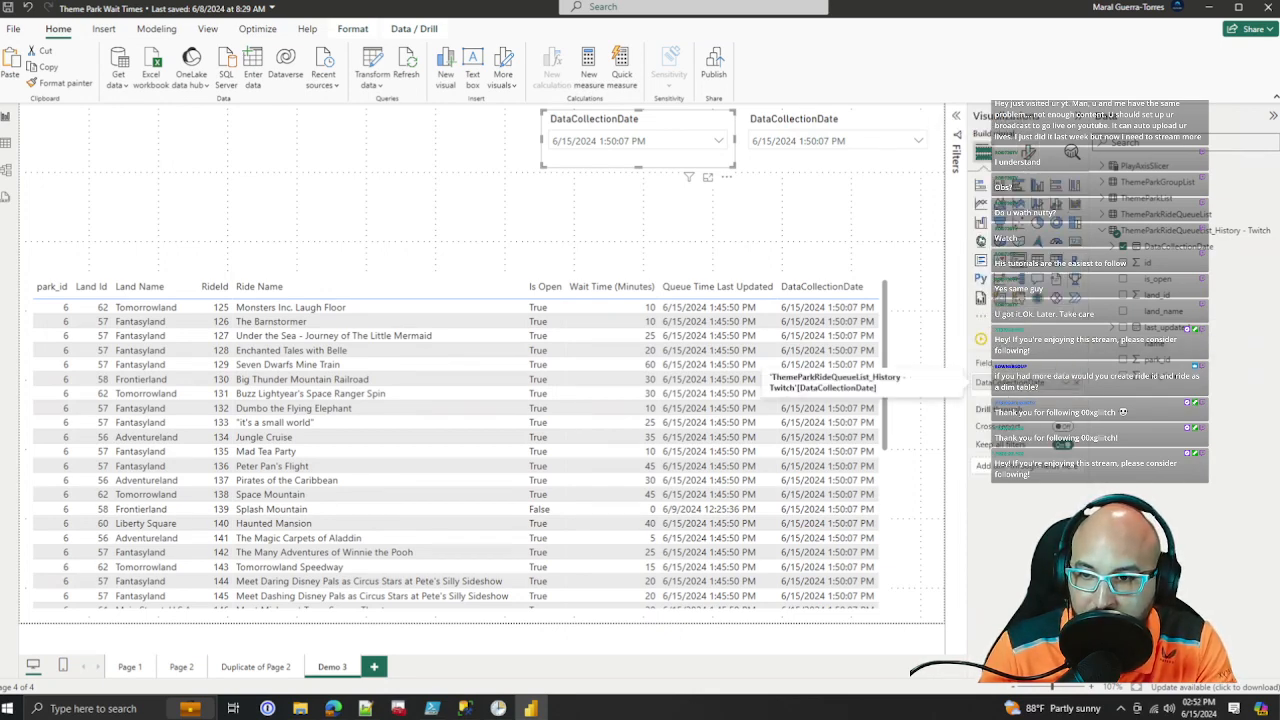
pyautogui.moveTo(1155, 343); pyautogui.dragTo(1010, 395)
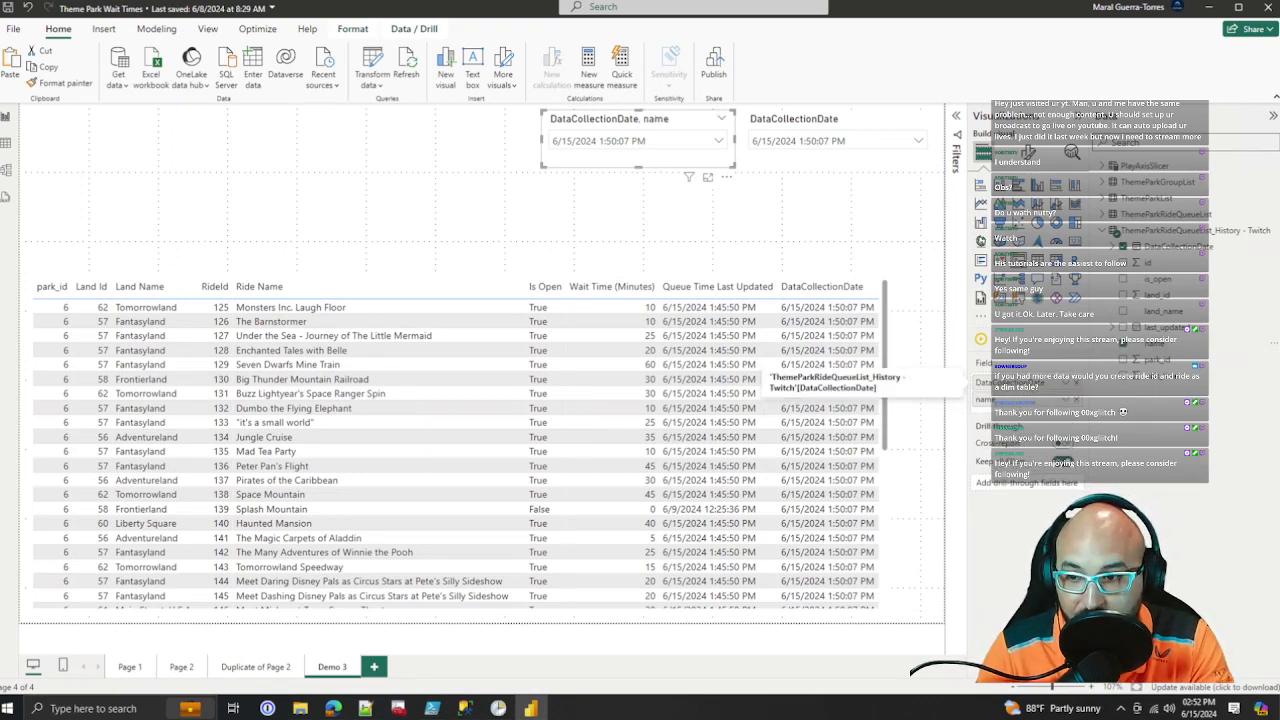
pyautogui.click(1076, 383)
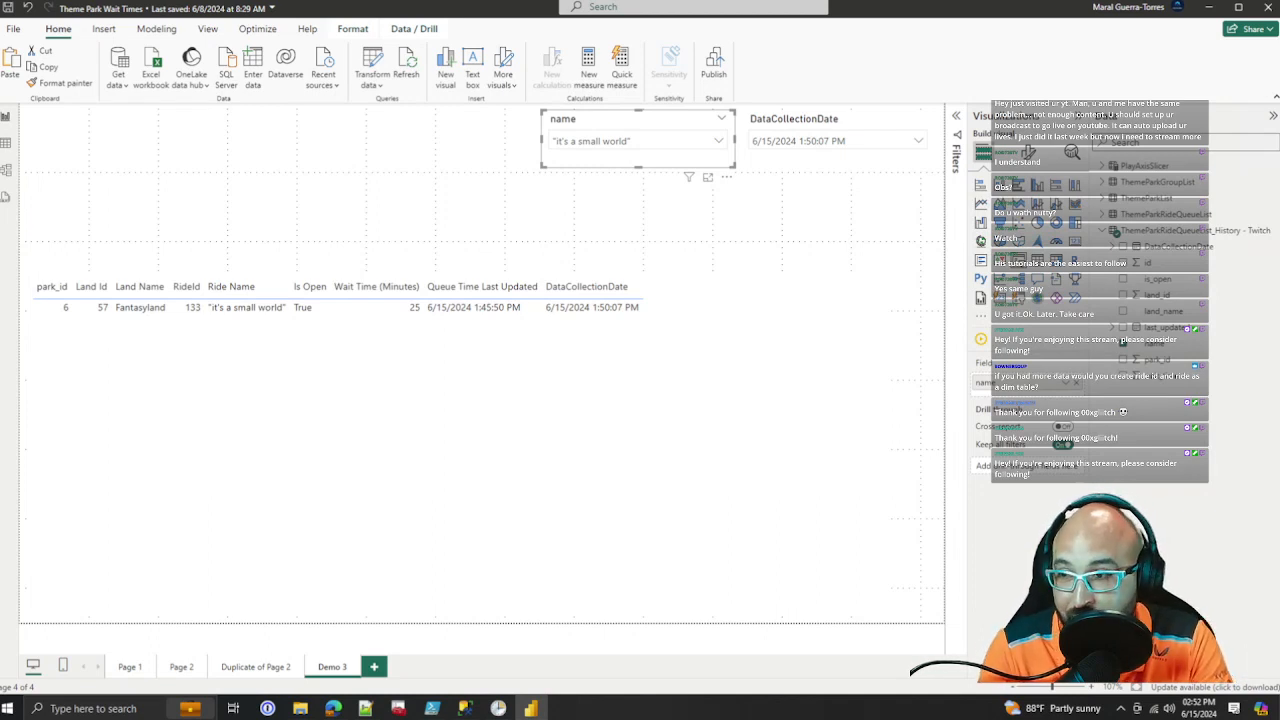
# Step: Try the name slicer by filtering the table to A Pirate's Adventure, Astro Orbiter and Big Thunder Mountain Railroad one at a time
pyautogui.click(637, 141)
pyautogui.click(620, 177)
pyautogui.click(637, 141)
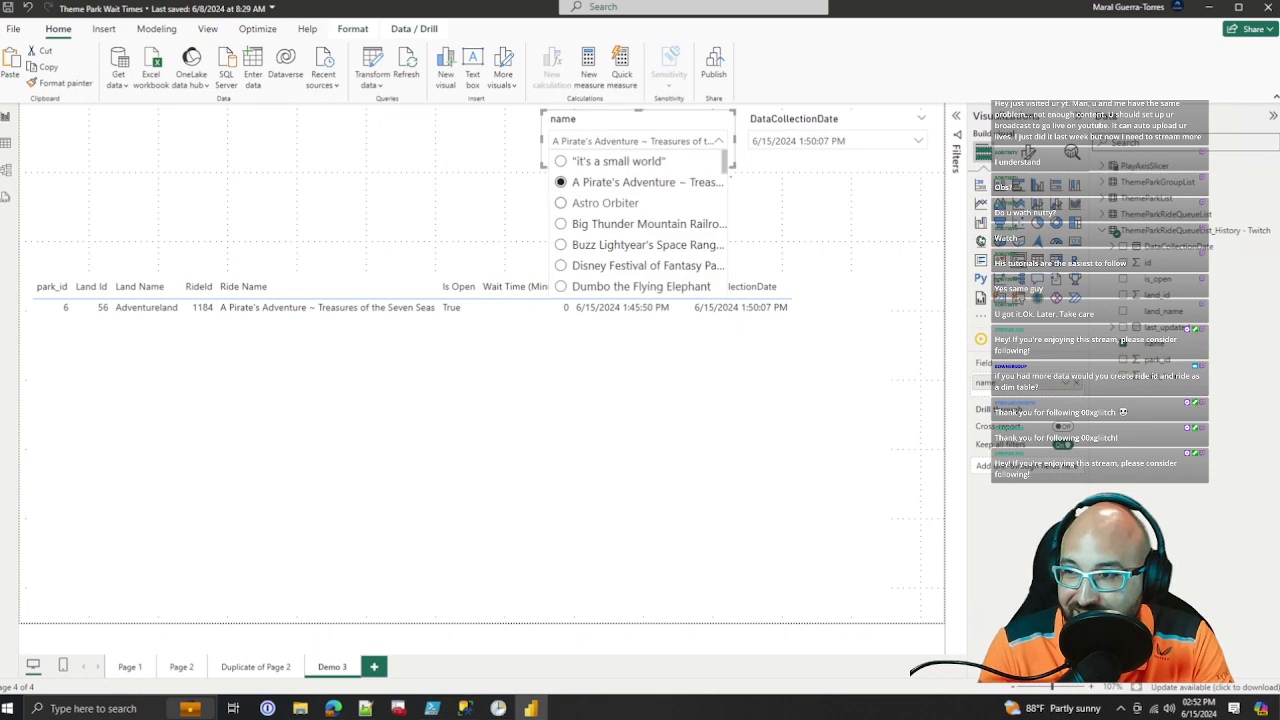
pyautogui.click(605, 202)
pyautogui.click(637, 141)
pyautogui.click(640, 224)
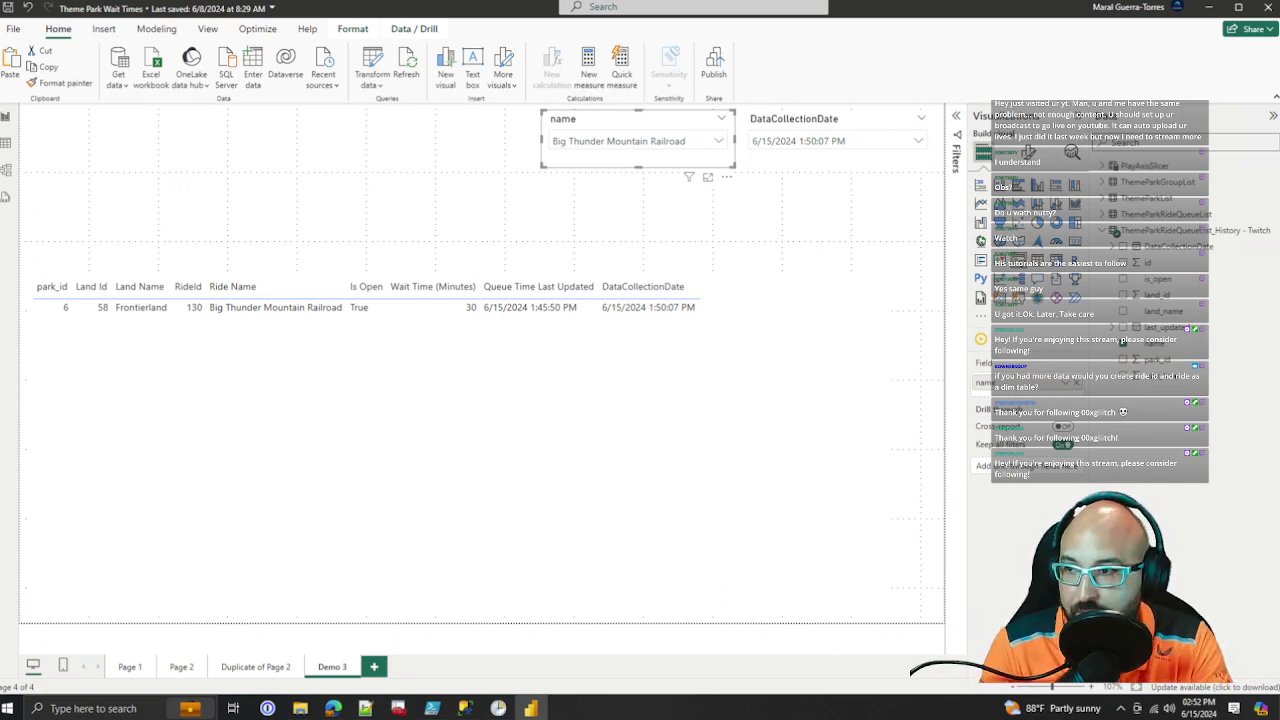
# Step: Turn off Single select and turn on the "Select all" option for the name slicer
pyautogui.click(1028, 152)
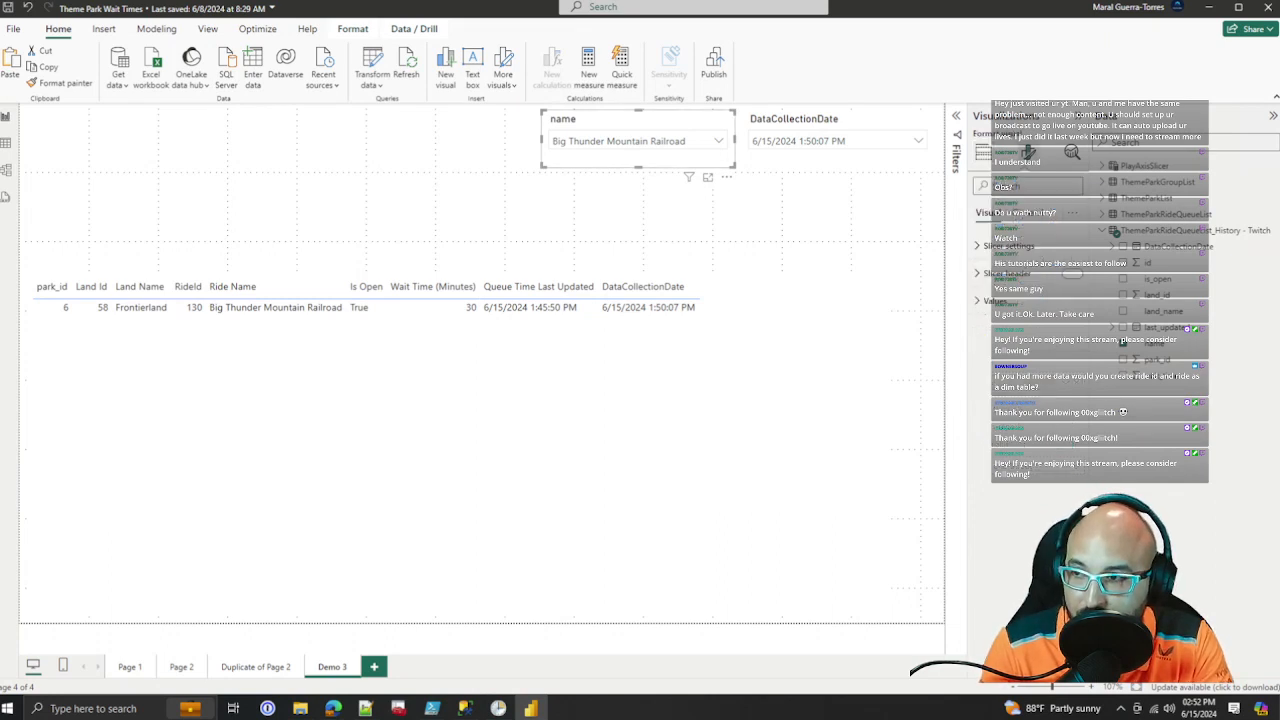
pyautogui.click(1005, 245)
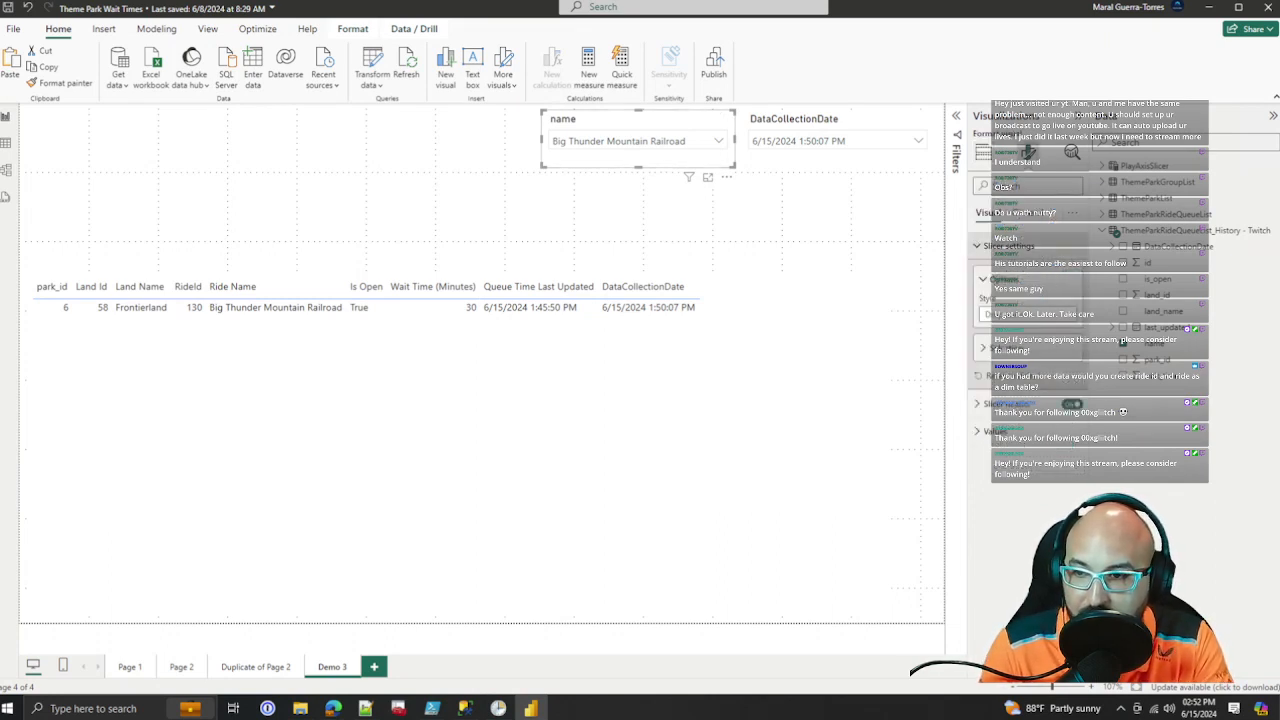
pyautogui.click(1030, 314)
pyautogui.click(1005, 348)
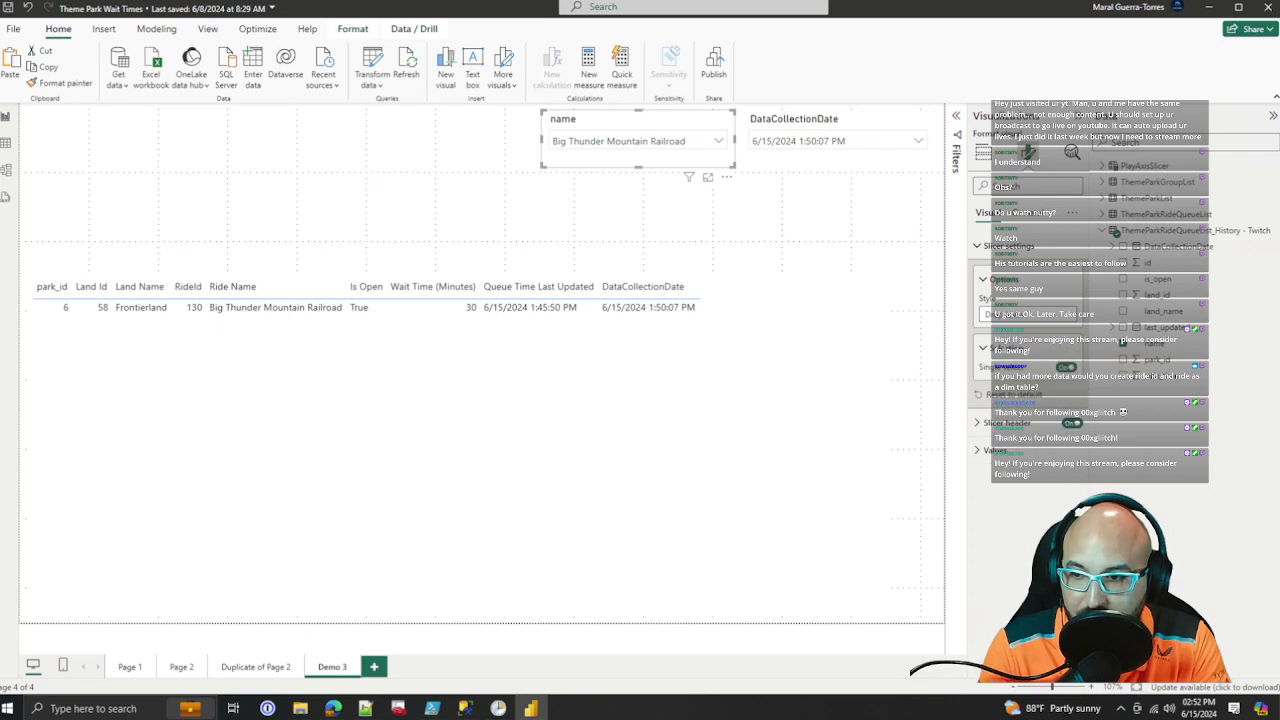
pyautogui.click(1066, 367)
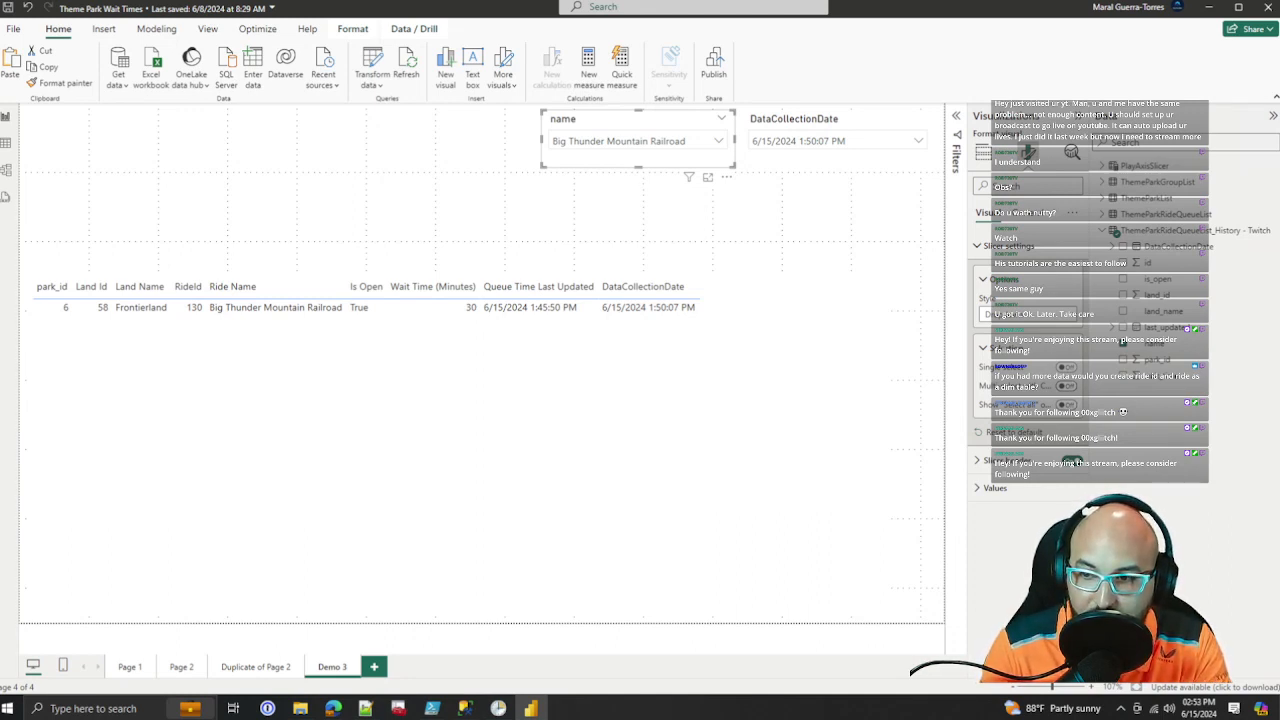
pyautogui.click(1065, 404)
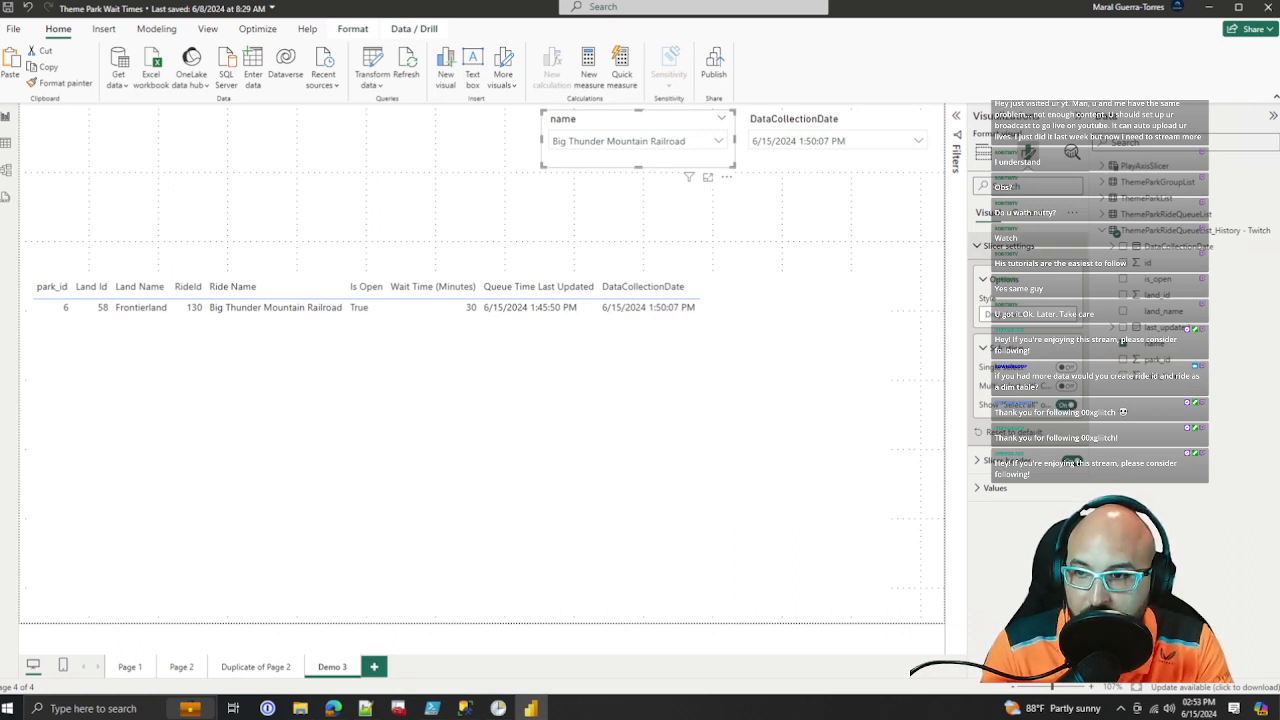
# Step: Select all rides in the name slicer and clear the whole selection to remove the ride filter
pyautogui.click(719, 141)
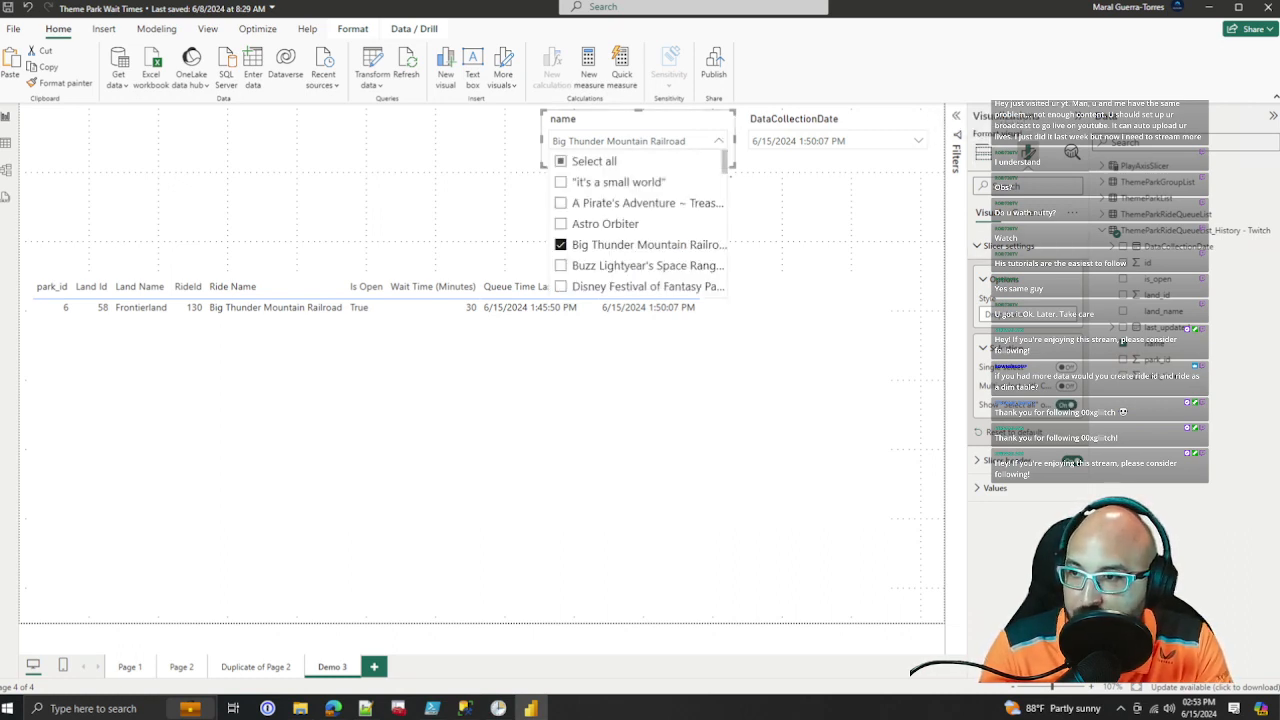
pyautogui.click(561, 161)
pyautogui.click(561, 161)
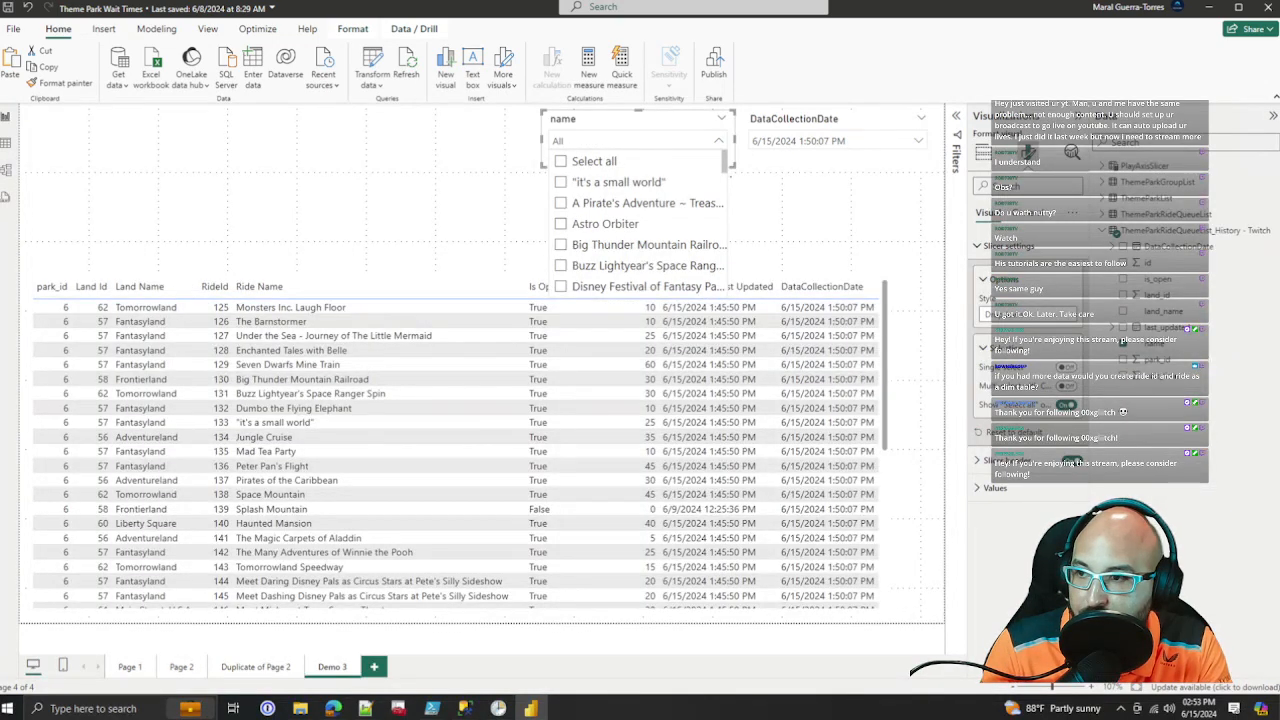
# Step: Filter the table to Splash Mountain, Space Mountain and Big Thunder Mountain Railroad with the name slicer
pyautogui.scroll(-5, 640, 215)
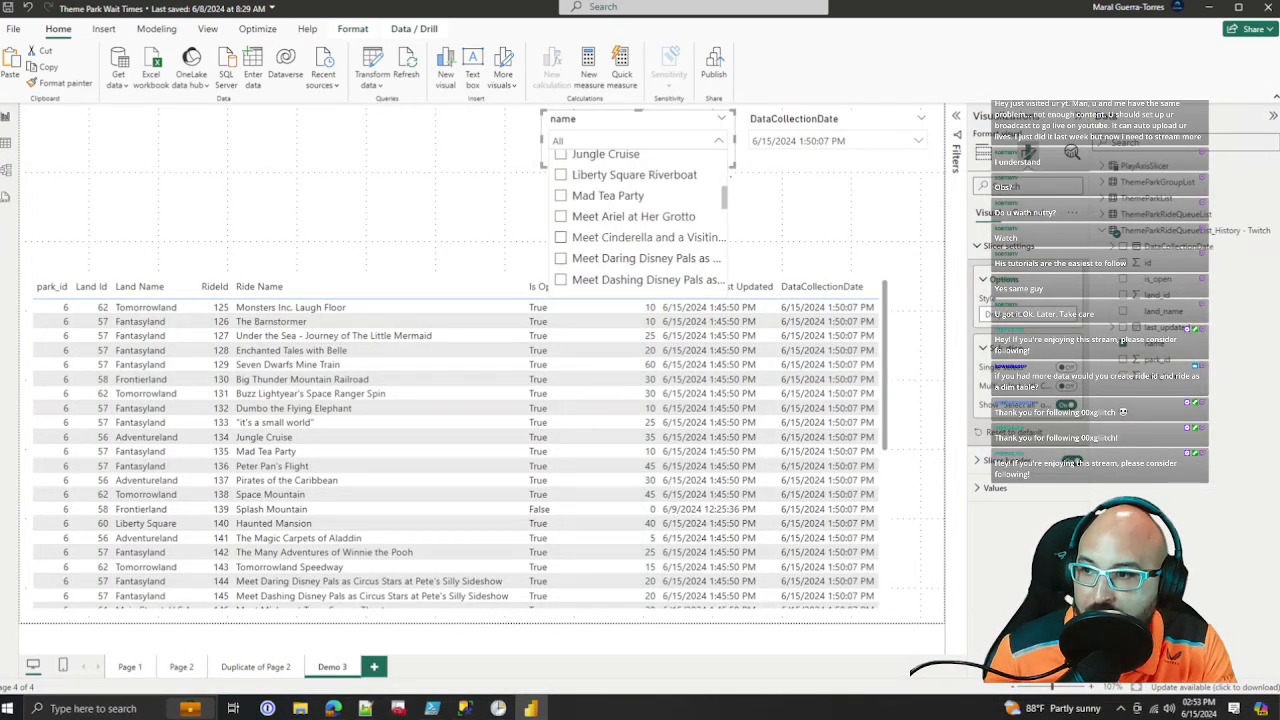
pyautogui.scroll(-3, 640, 215)
pyautogui.click(561, 272)
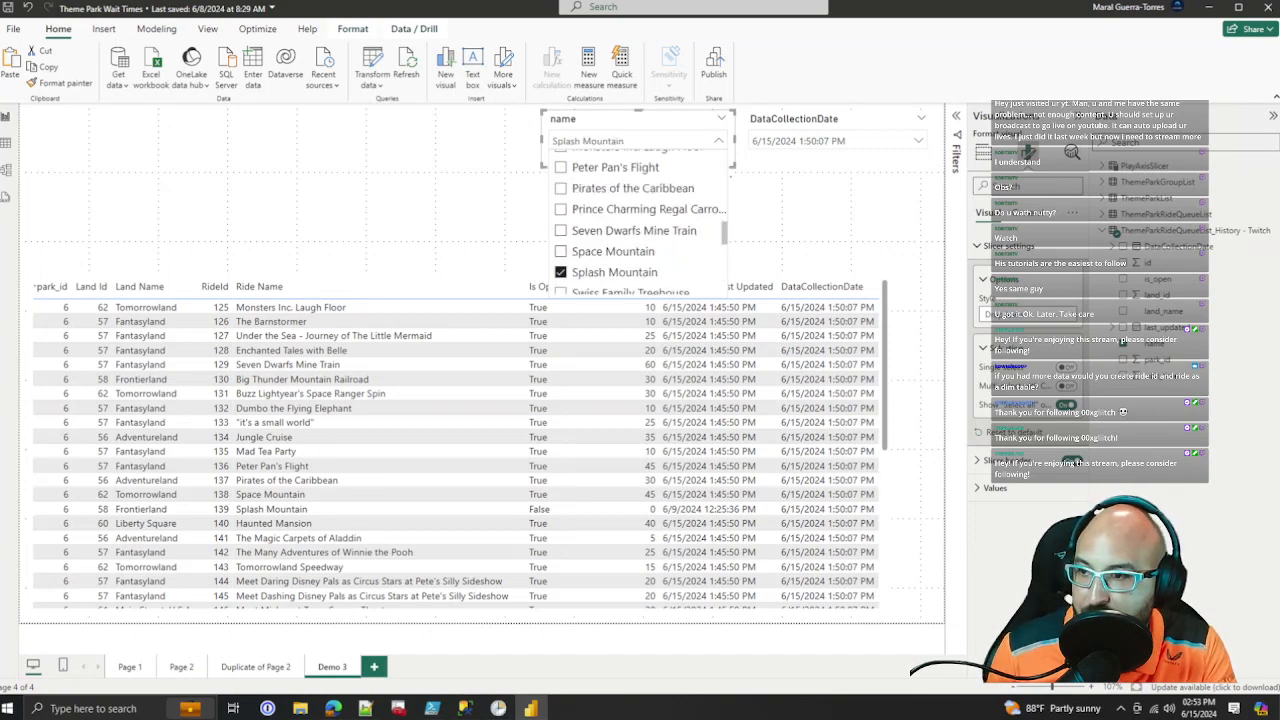
pyautogui.click(561, 251)
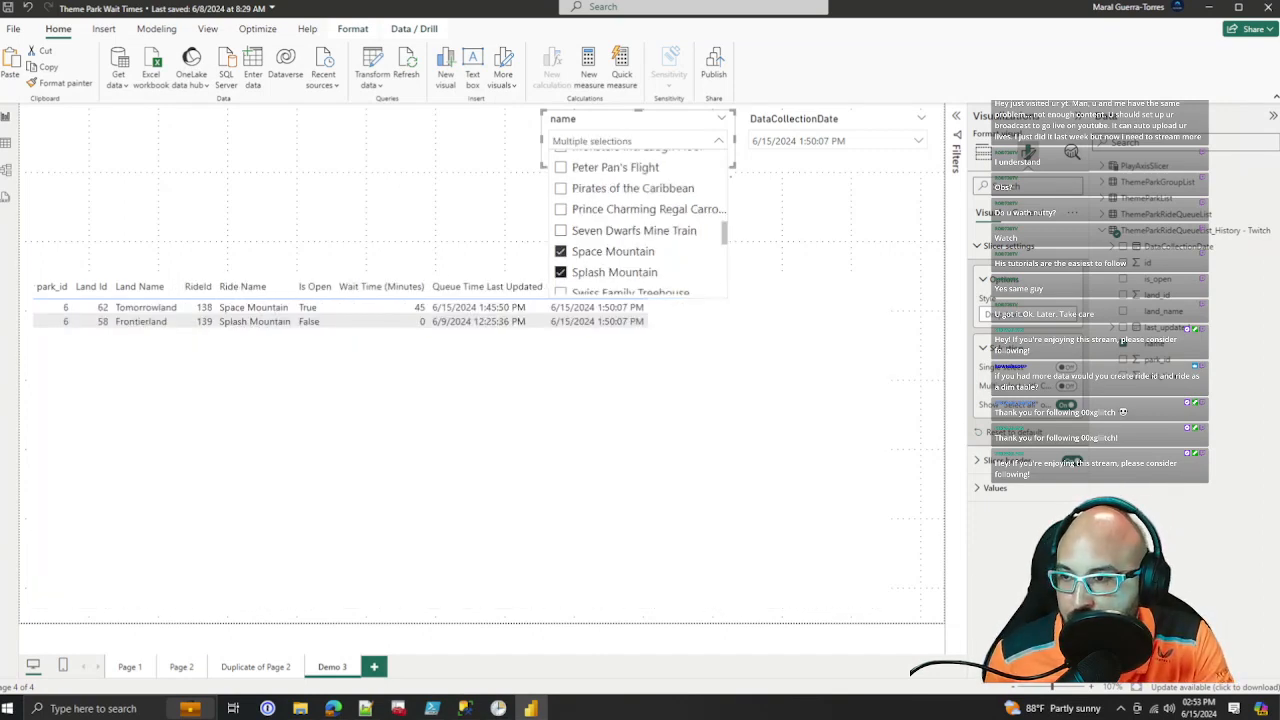
pyautogui.scroll(-4, 640, 215)
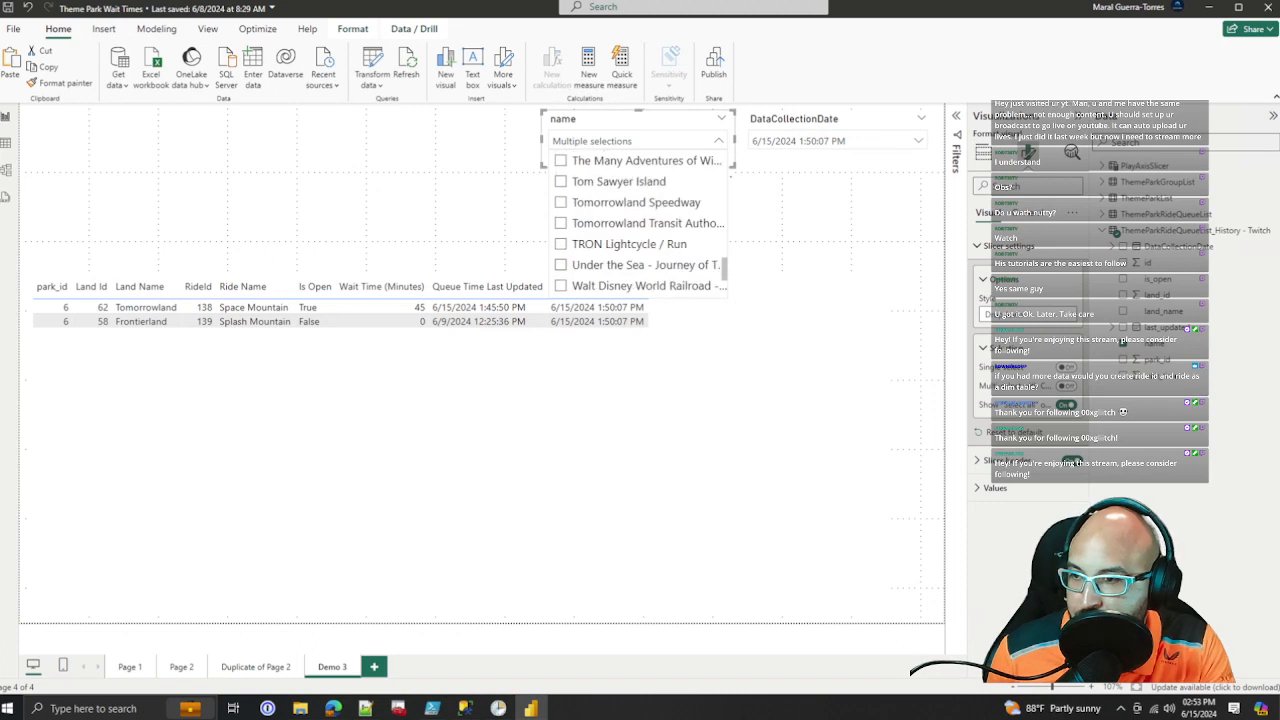
pyautogui.scroll(10, 640, 222)
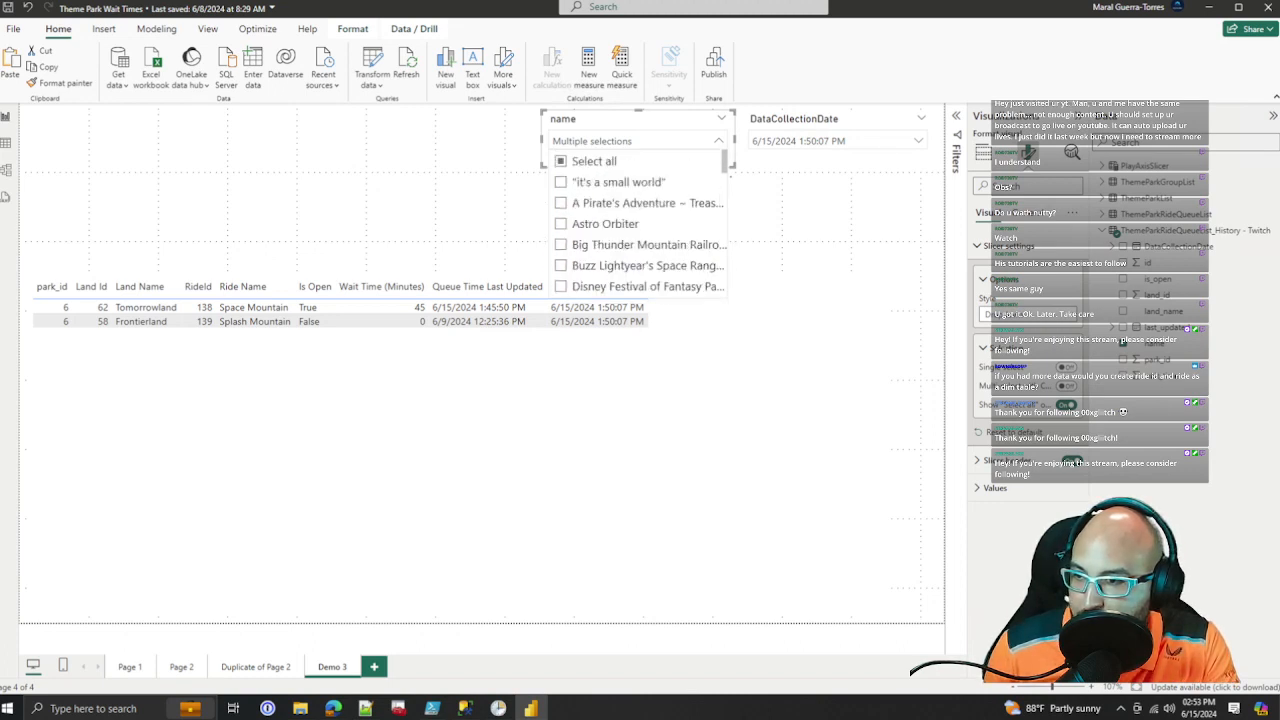
pyautogui.click(561, 245)
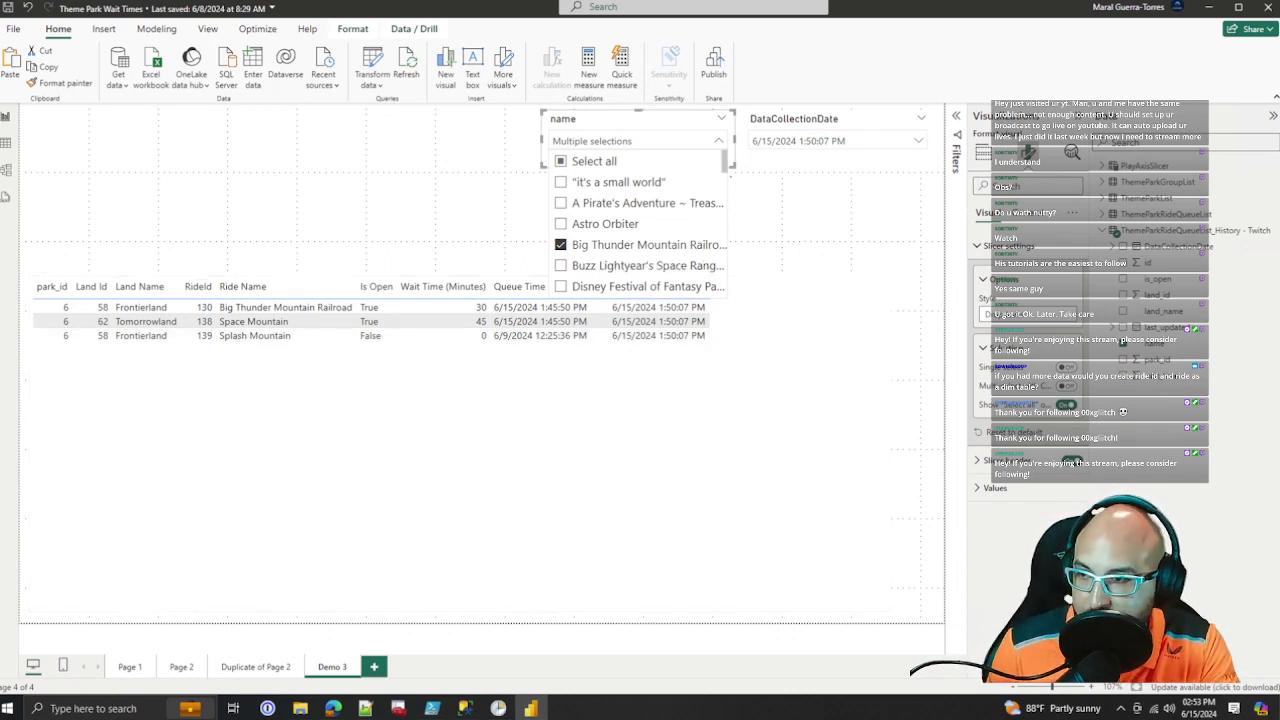
pyautogui.click(718, 141)
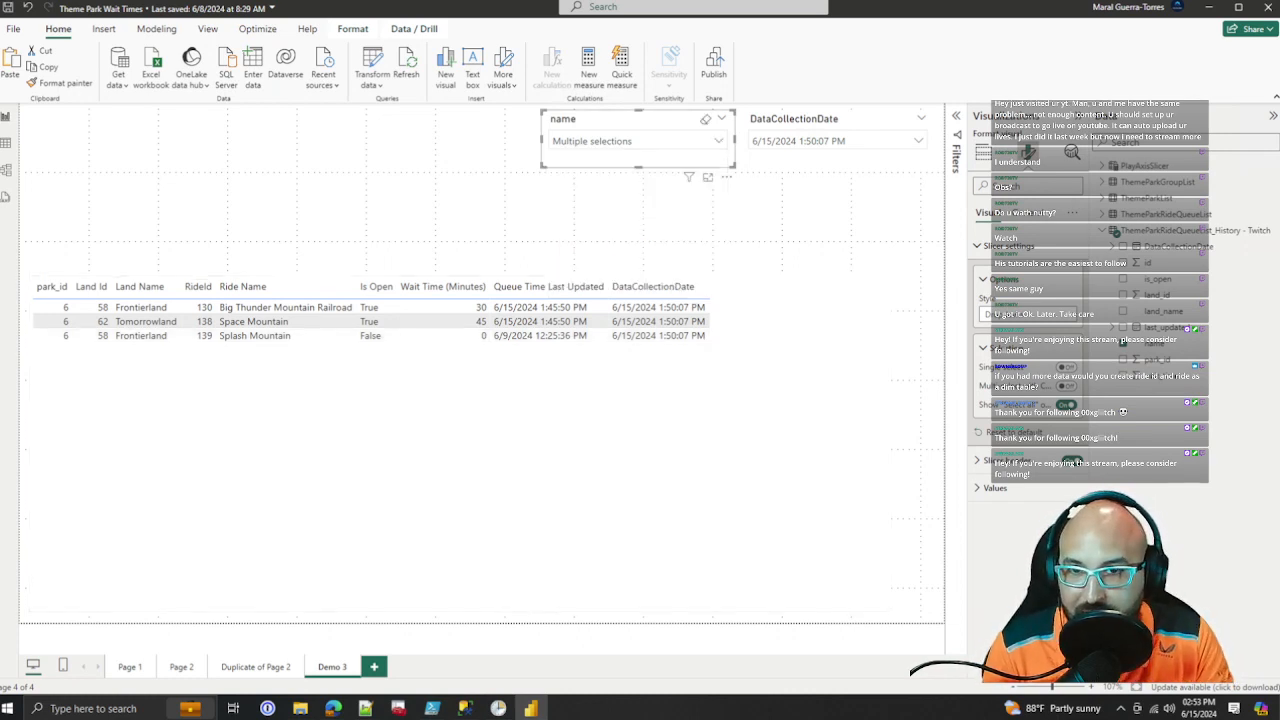
pyautogui.click(718, 141)
pyautogui.scroll(-9, 640, 230)
pyautogui.scroll(9, 640, 230)
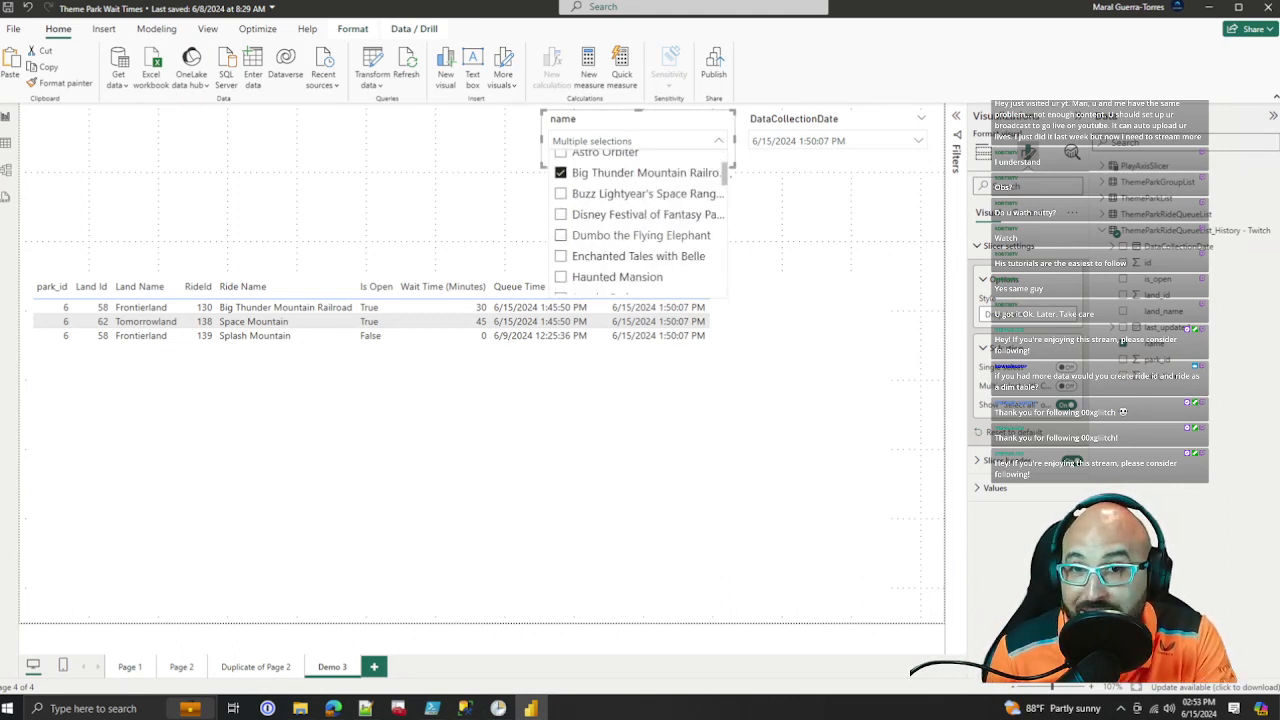
pyautogui.click(718, 141)
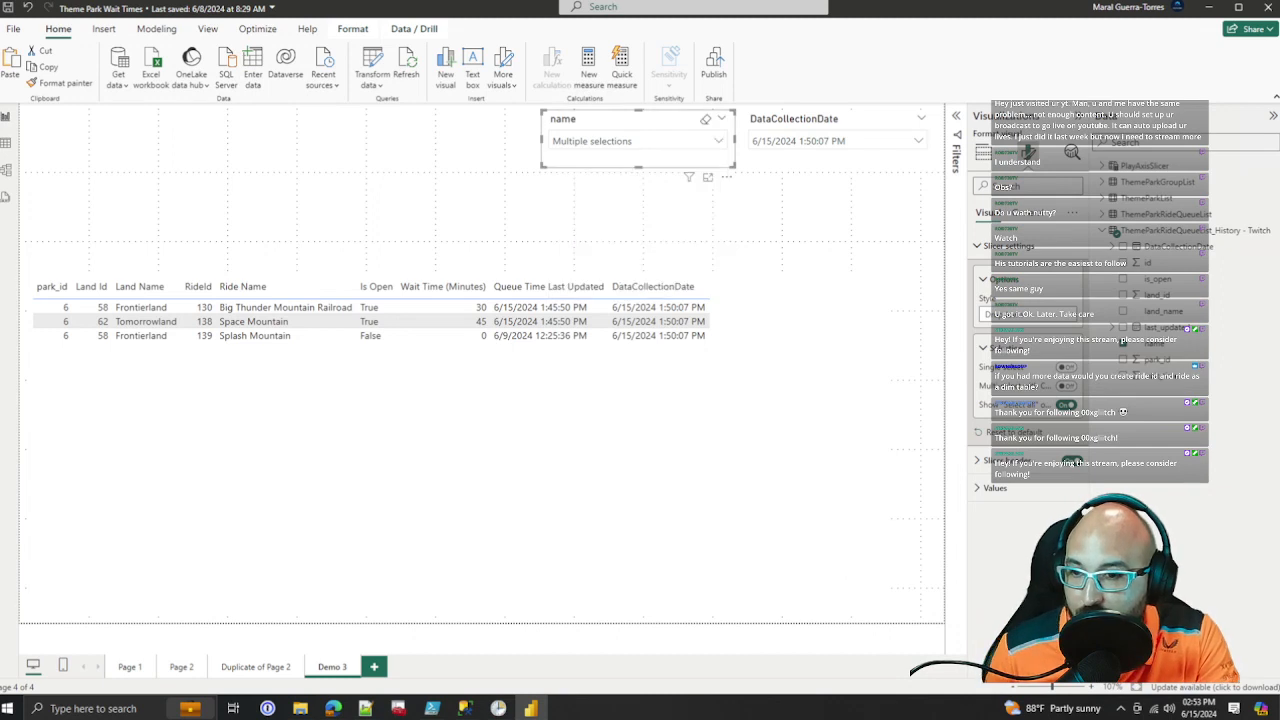
# Step: Rename the name field in the ride slicer to "Ride Name"
pyautogui.click(984, 152)
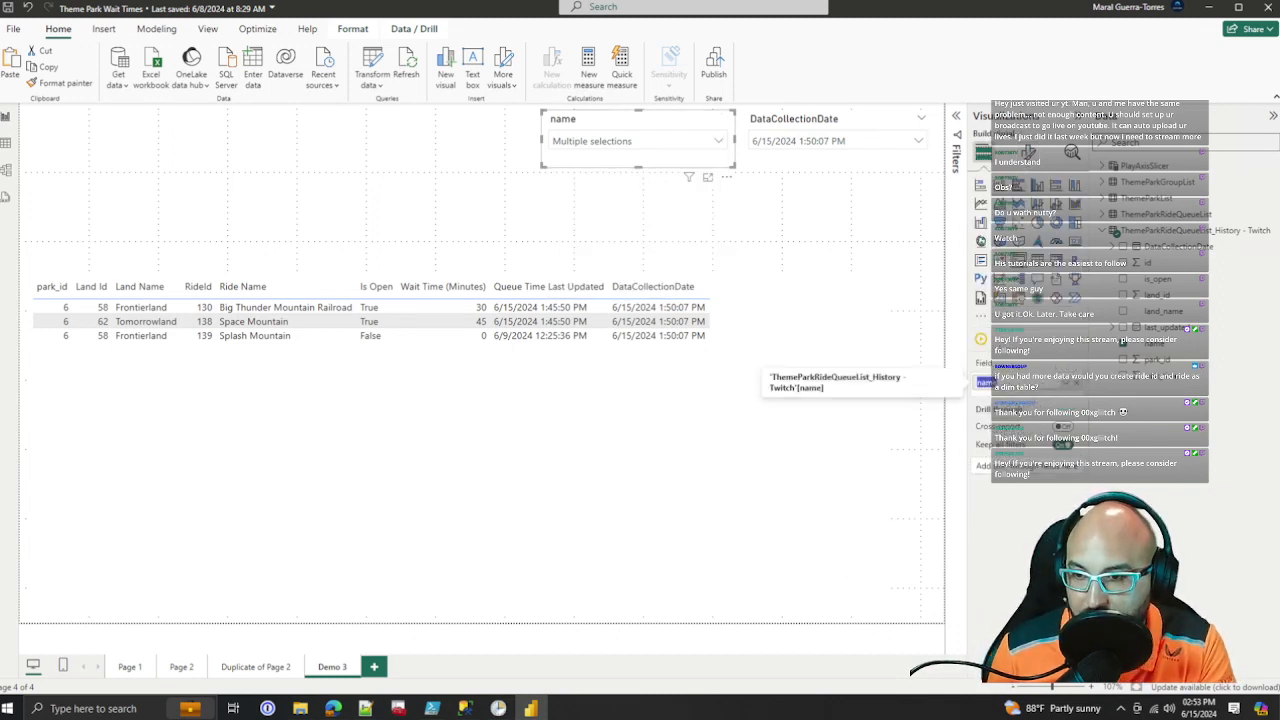
pyautogui.write('Ride Name')
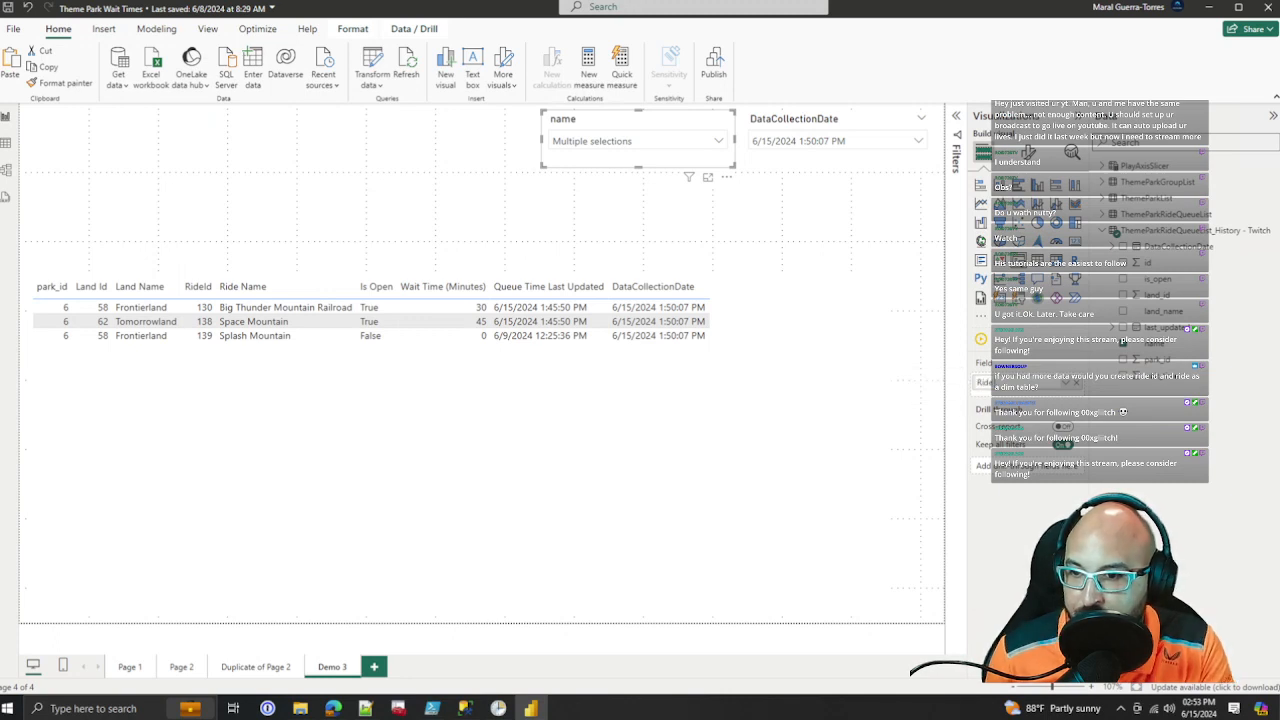
pyautogui.press('Return')
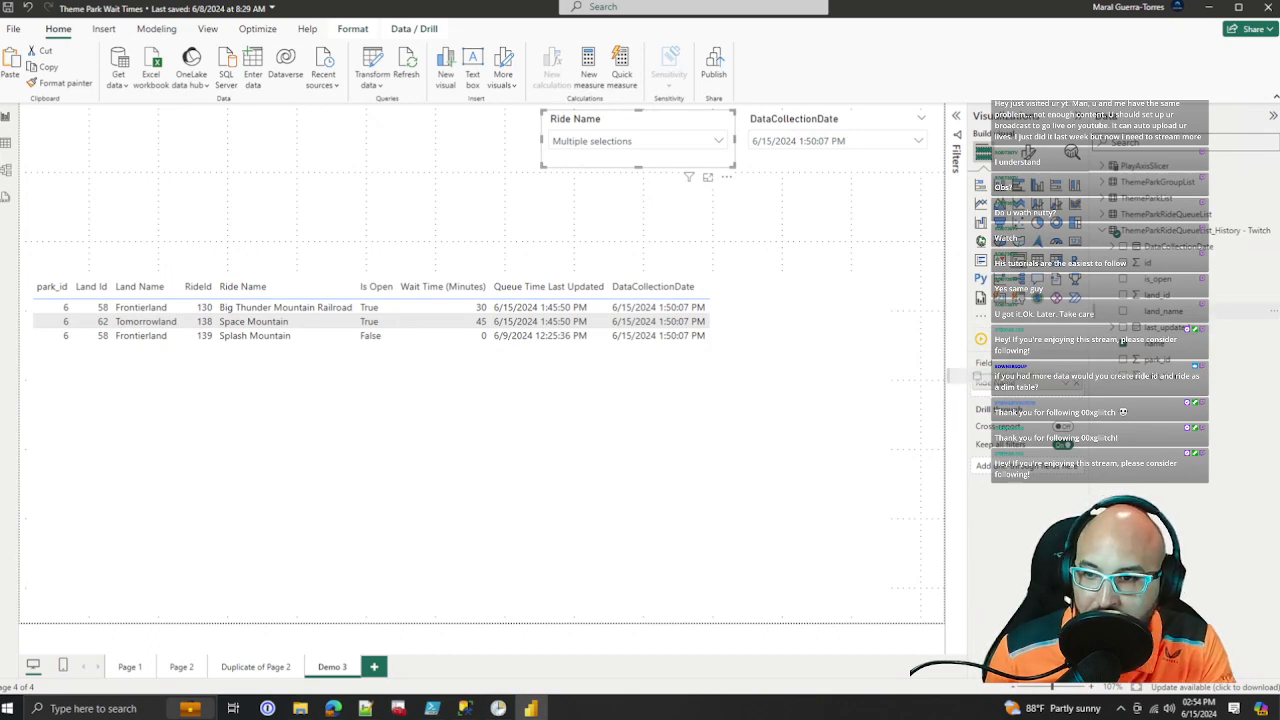
# Step: Add the land_name field above Ride Name in the slicer and rename it "Land Name"
pyautogui.moveTo(1017, 376); pyautogui.dragTo(1012, 379)
pyautogui.doubleClick(997, 383)
pyautogui.write('La')
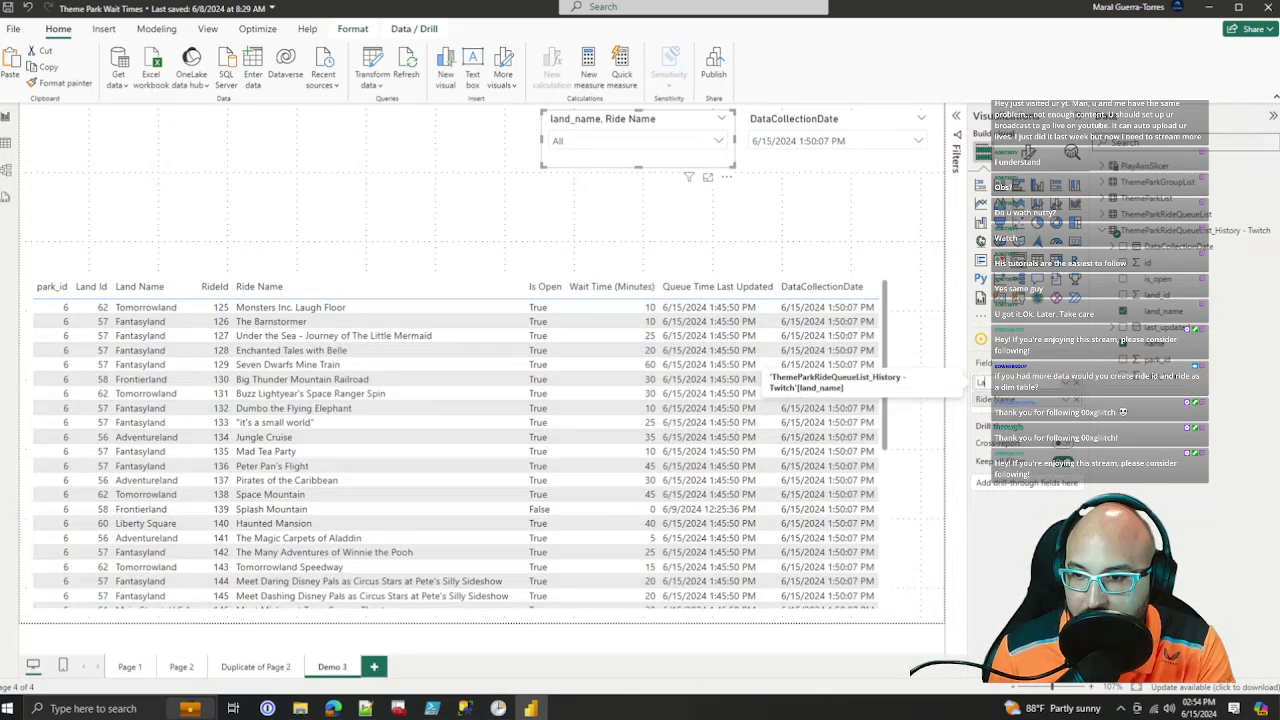
pyautogui.write('nd Name')
pyautogui.press('Return')
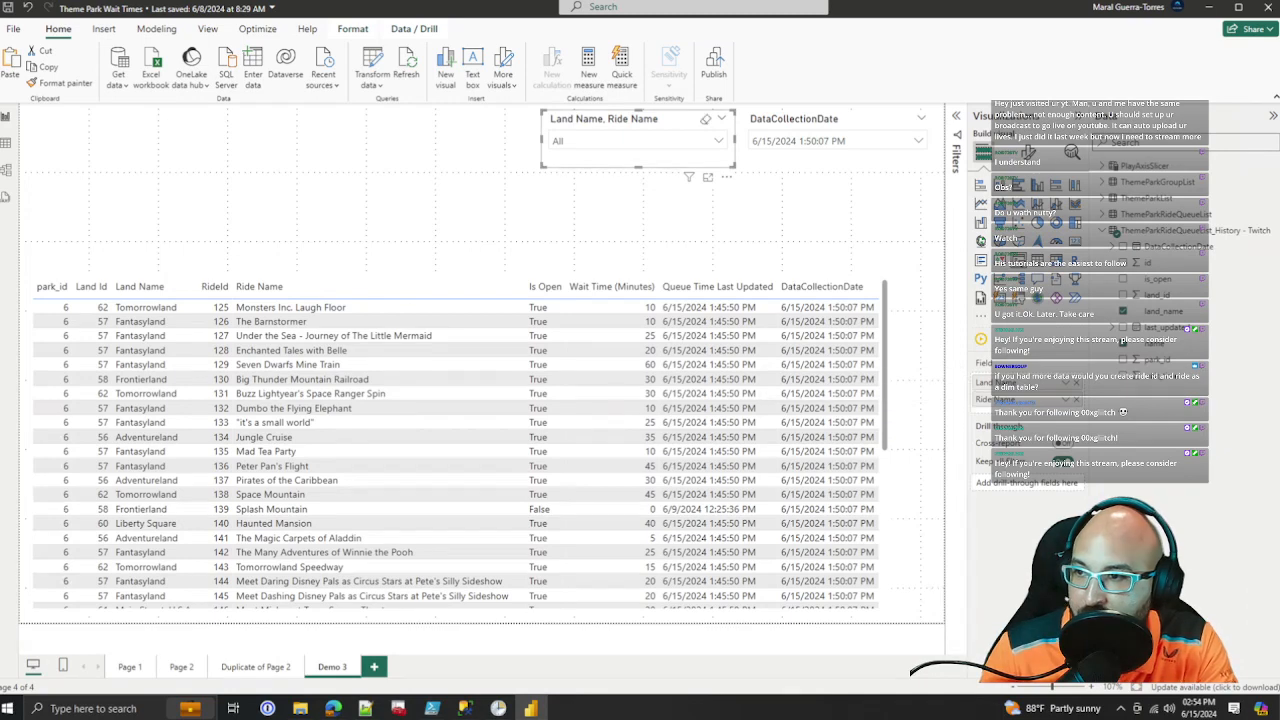
# Step: Filter the table to Adventureland with the Land Name, Ride Name slicer and expand that land to browse its rides
pyautogui.click(718, 141)
pyautogui.scroll(-1, 640, 224)
pyautogui.scroll(1, 640, 224)
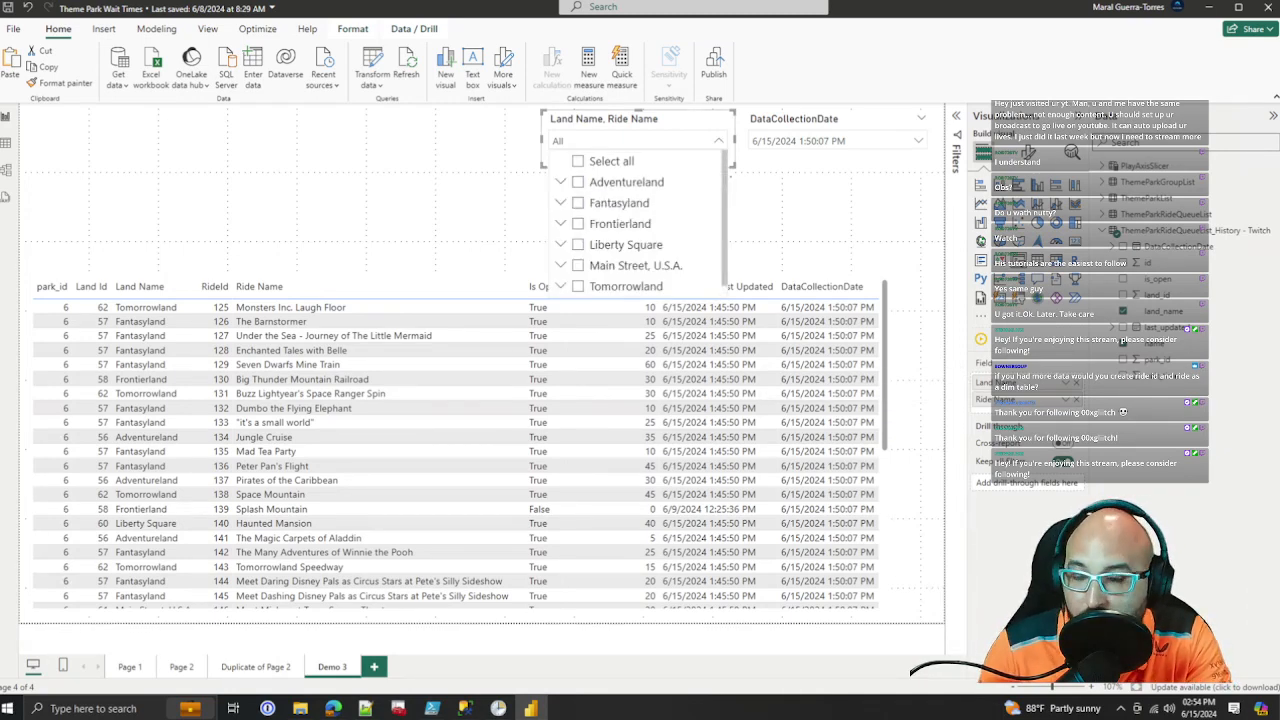
pyautogui.click(578, 182)
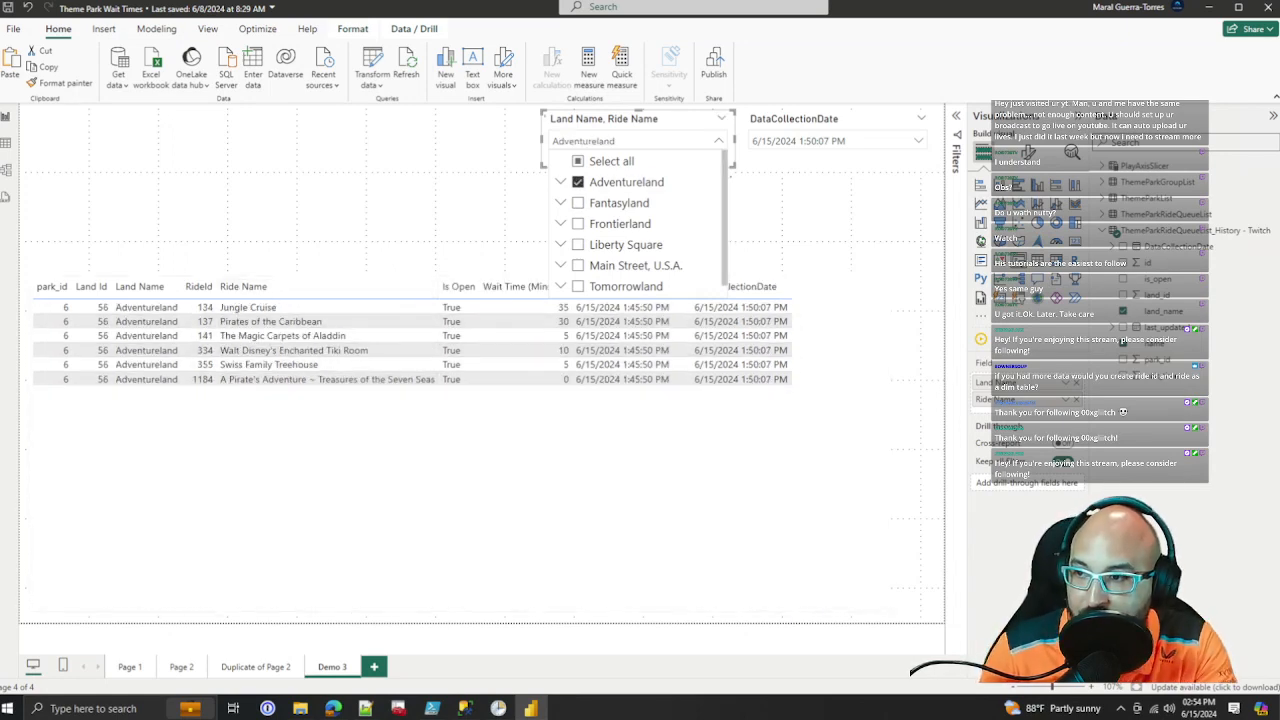
pyautogui.click(561, 182)
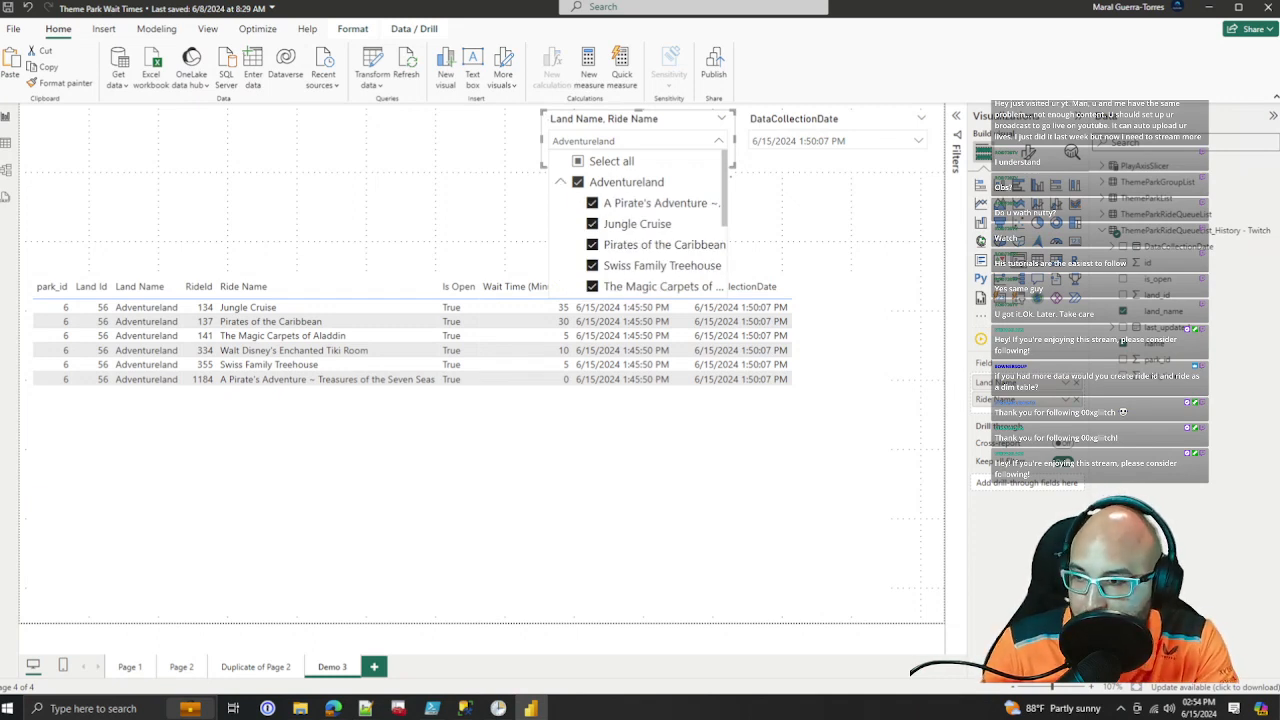
pyautogui.scroll(-2, 650, 230)
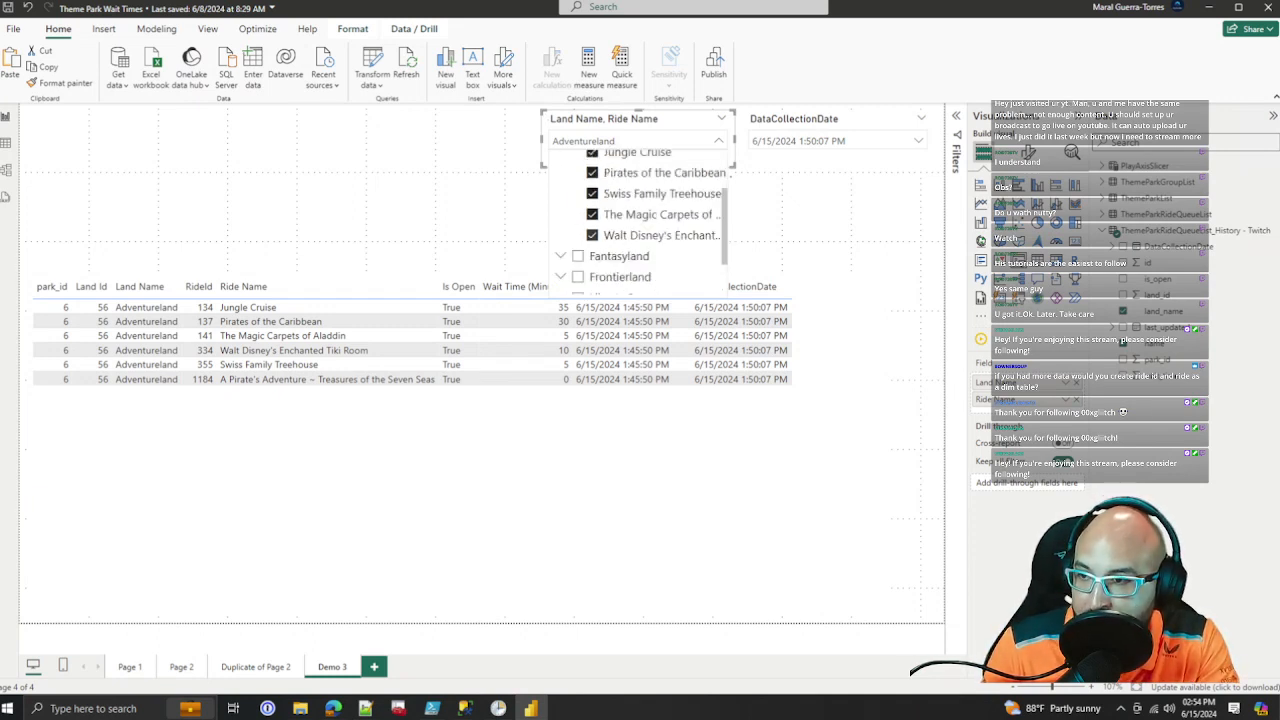
pyautogui.scroll(2, 650, 230)
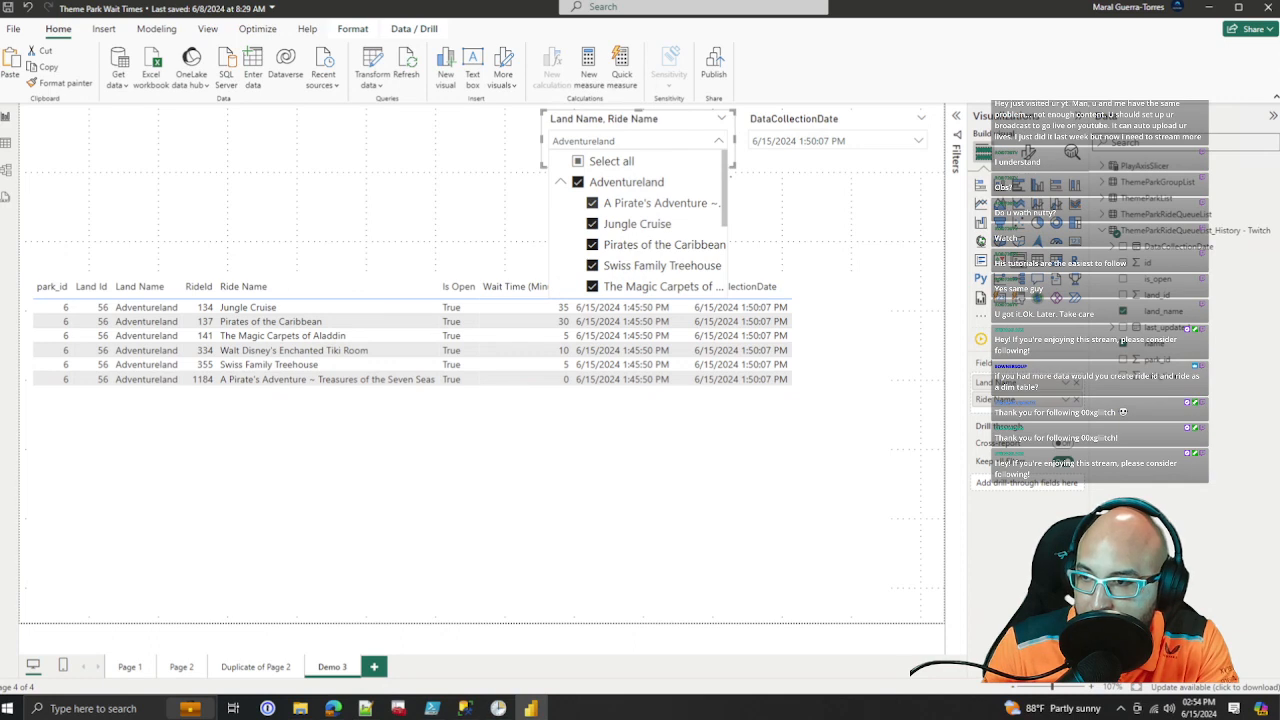
# Step: Exclude A Pirate's Adventure, Jungle Cruise and The Magic Carpets of Aladdin from the Adventureland selection
pyautogui.click(592, 203)
pyautogui.click(592, 224)
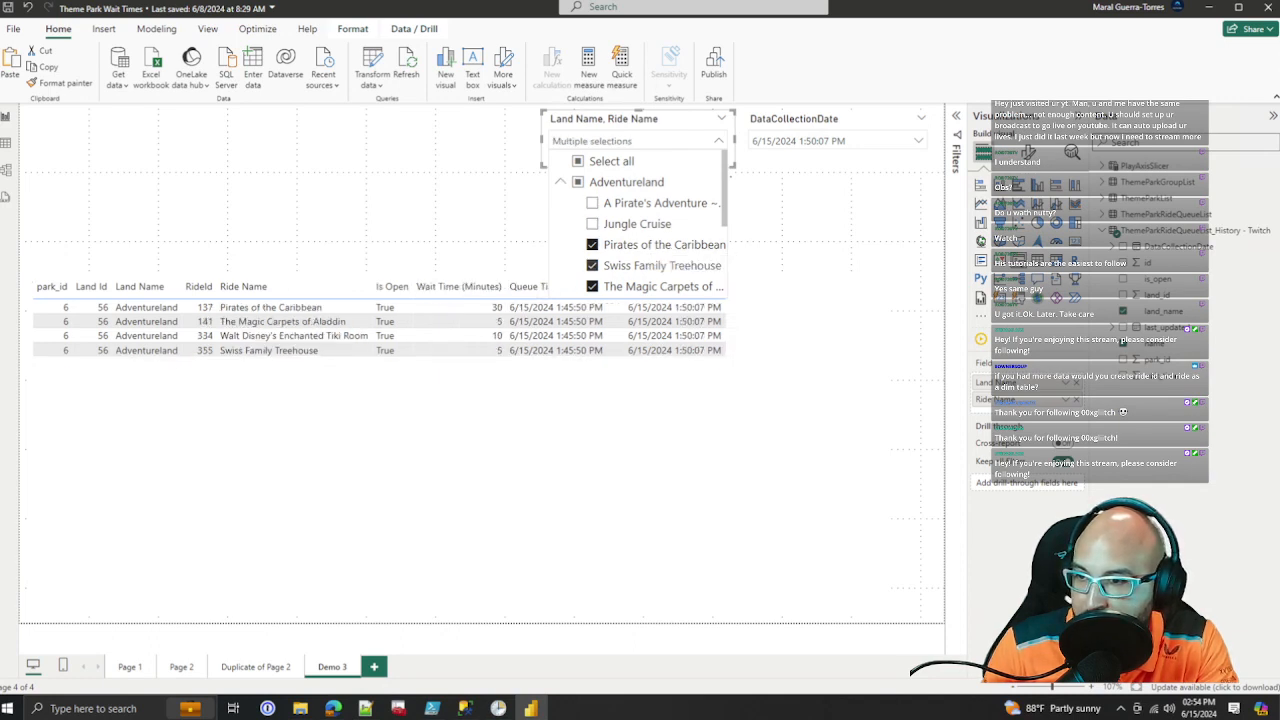
pyautogui.click(592, 286)
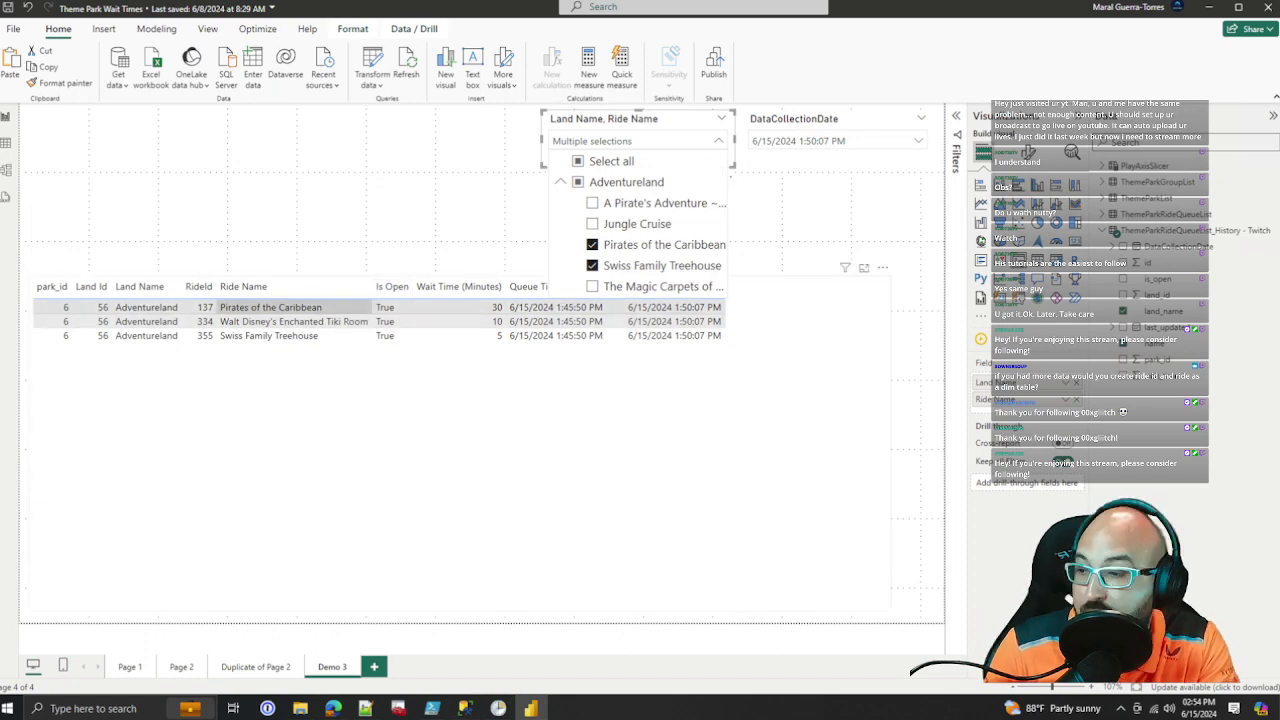
pyautogui.scroll(-2, 650, 259)
pyautogui.scroll(1, 650, 259)
pyautogui.scroll(2, 650, 259)
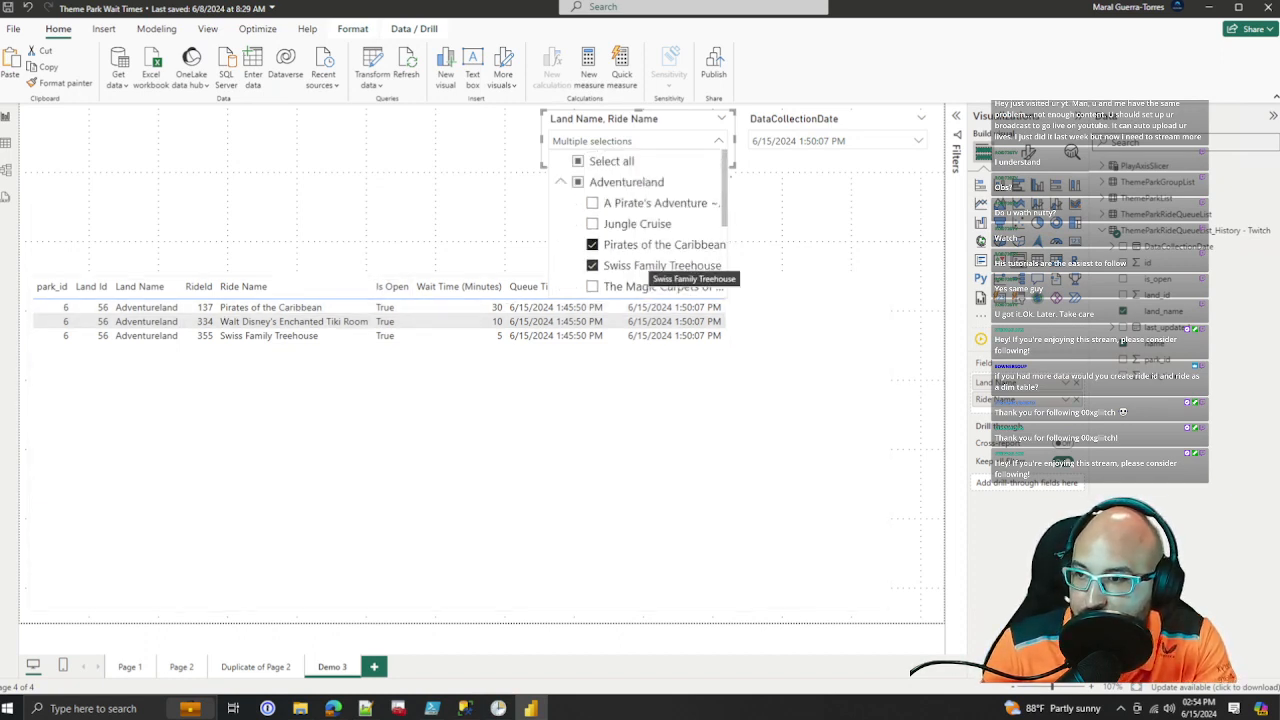
# Step: Reselect and clear all Adventureland rides, try filtering to Jungle Cruise alone, and clear that selection
pyautogui.click(578, 182)
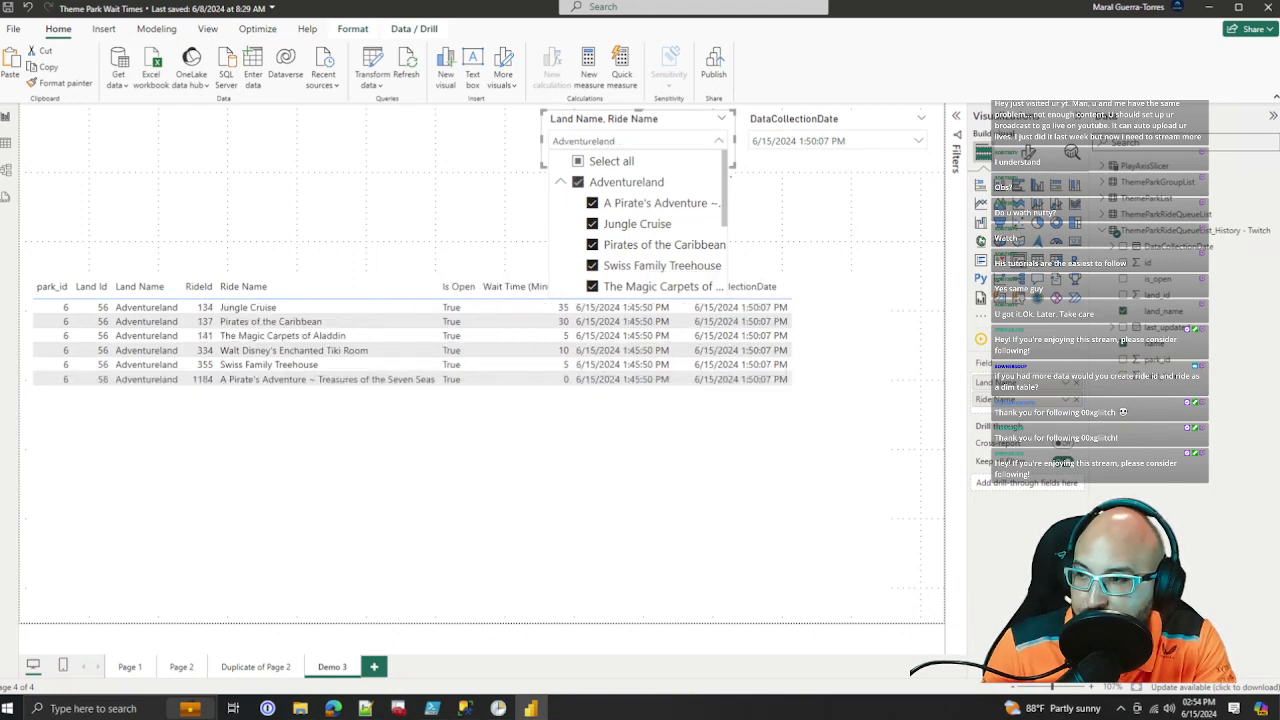
pyautogui.click(578, 182)
pyautogui.click(592, 223)
pyautogui.click(592, 244)
pyautogui.click(592, 244)
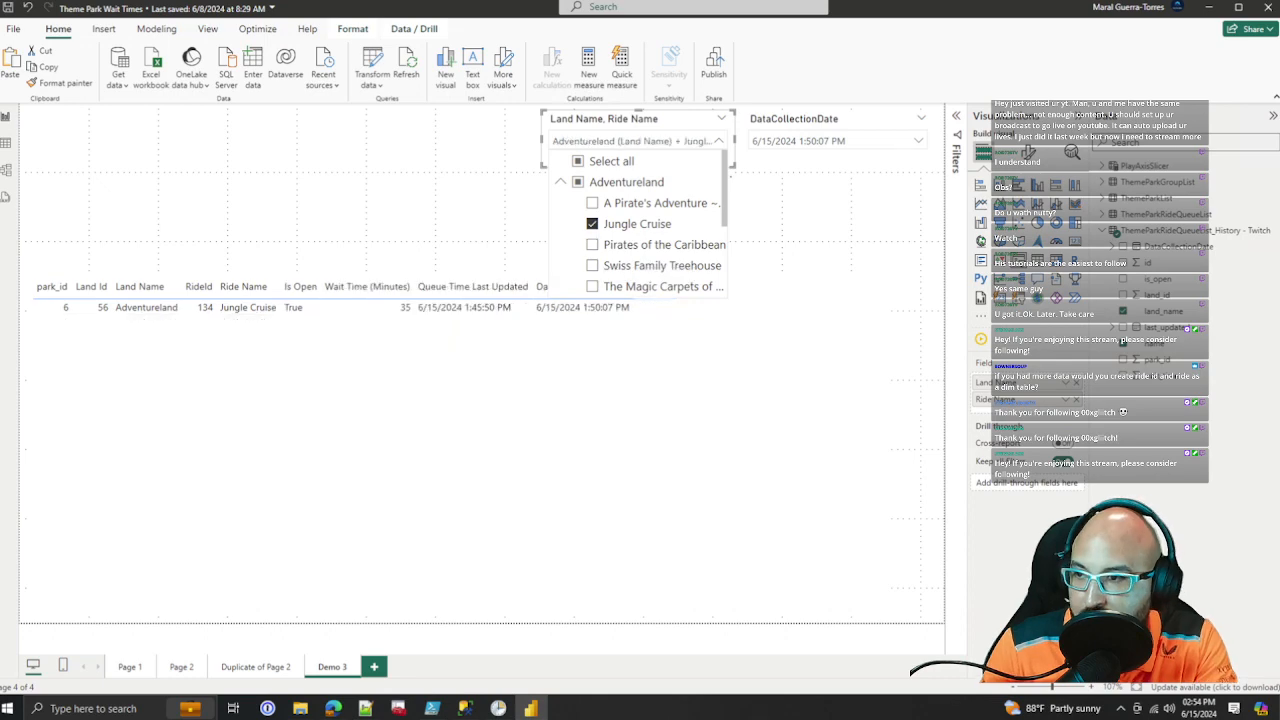
pyautogui.click(592, 223)
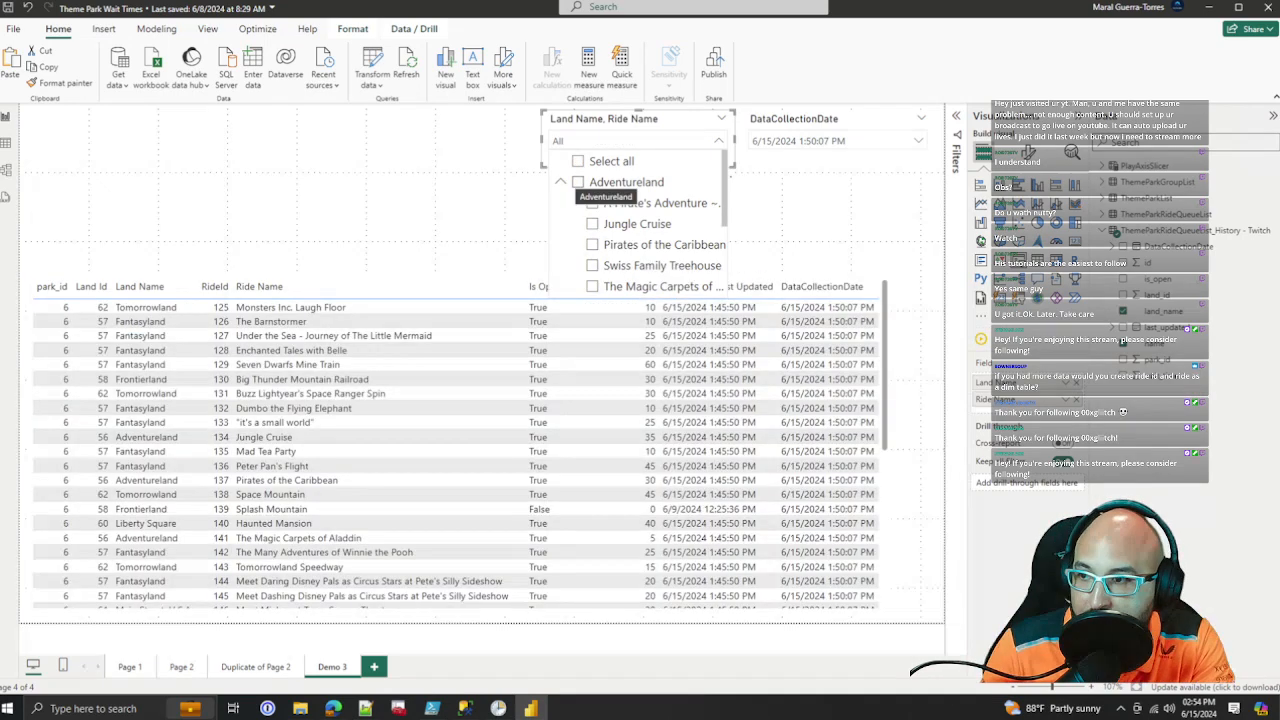
# Step: Try filtering the table to Adventureland together with Liberty Square, and clear the land selection
pyautogui.click(578, 182)
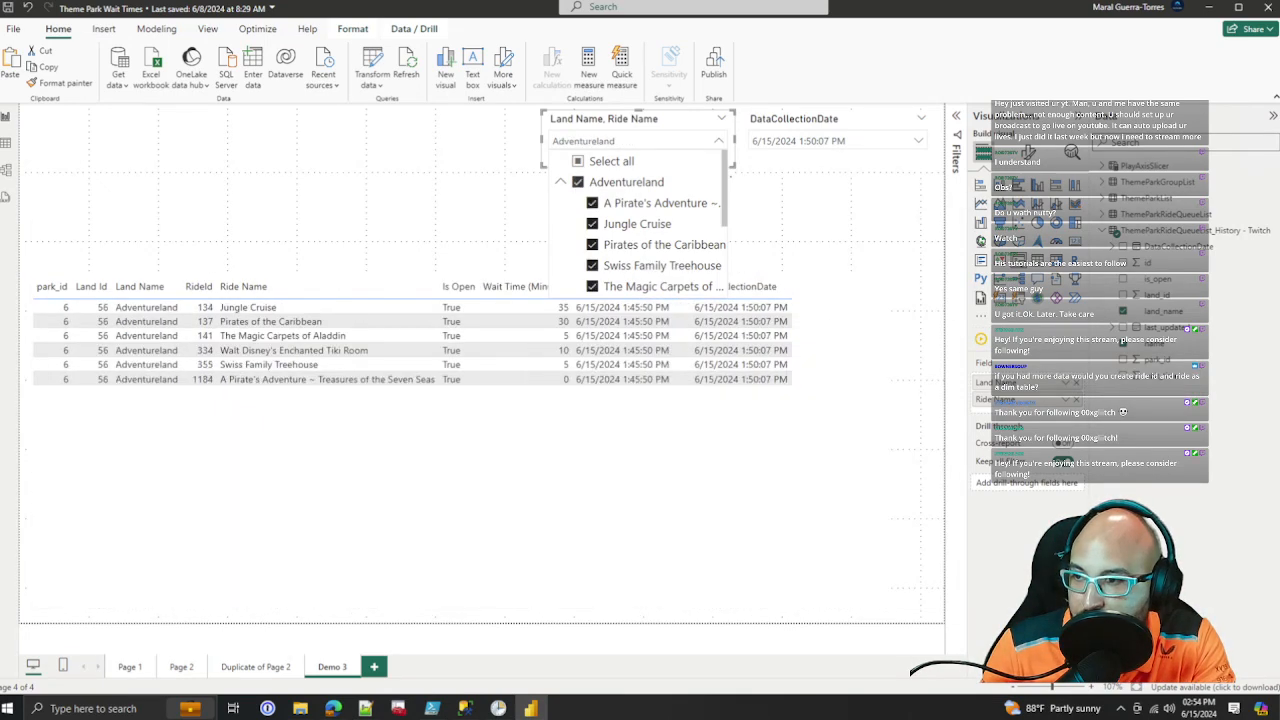
pyautogui.click(578, 182)
pyautogui.click(560, 182)
pyautogui.click(578, 182)
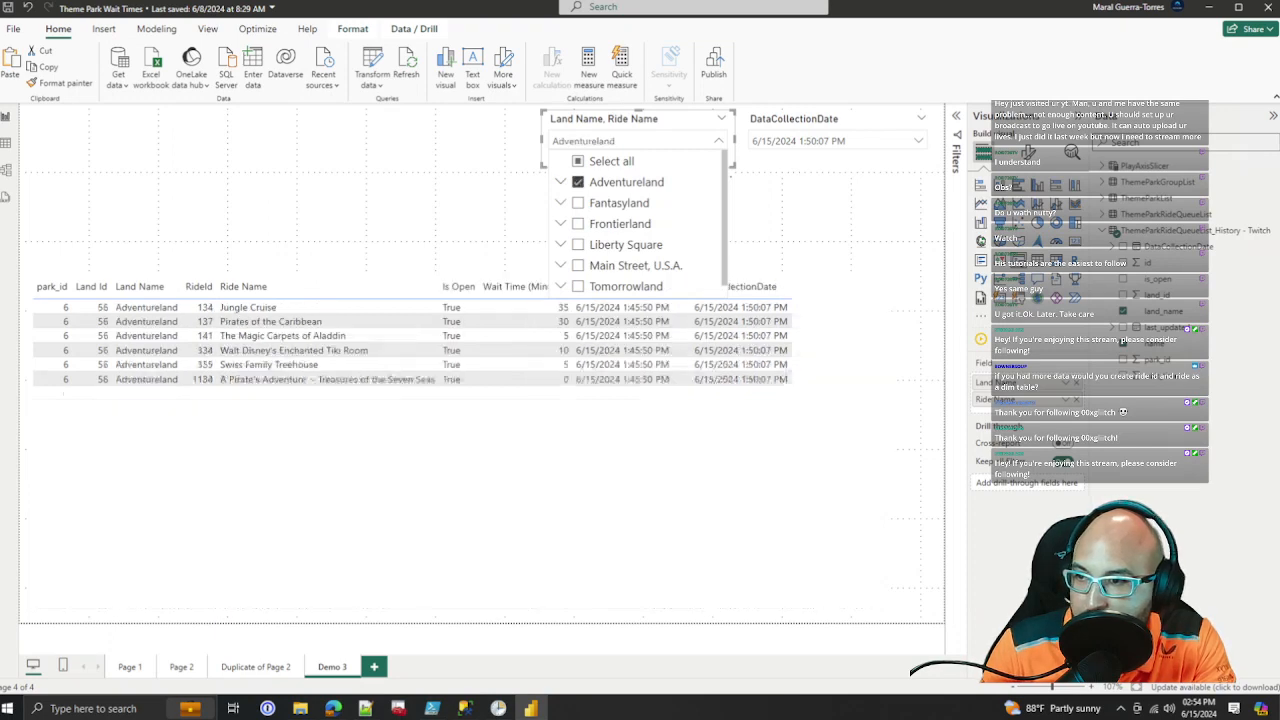
pyautogui.keyDown('ctrl'); pyautogui.click(578, 245); pyautogui.keyUp('ctrl')
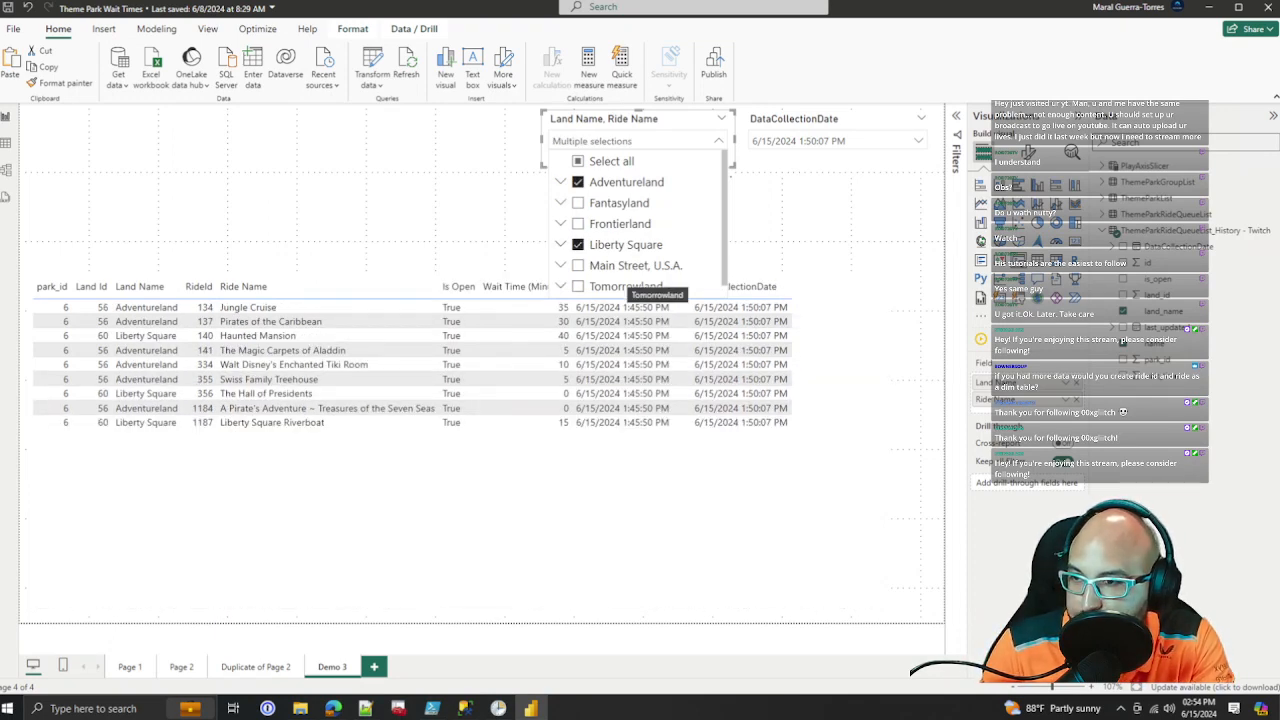
pyautogui.click(578, 245)
pyautogui.click(578, 245)
pyautogui.click(718, 141)
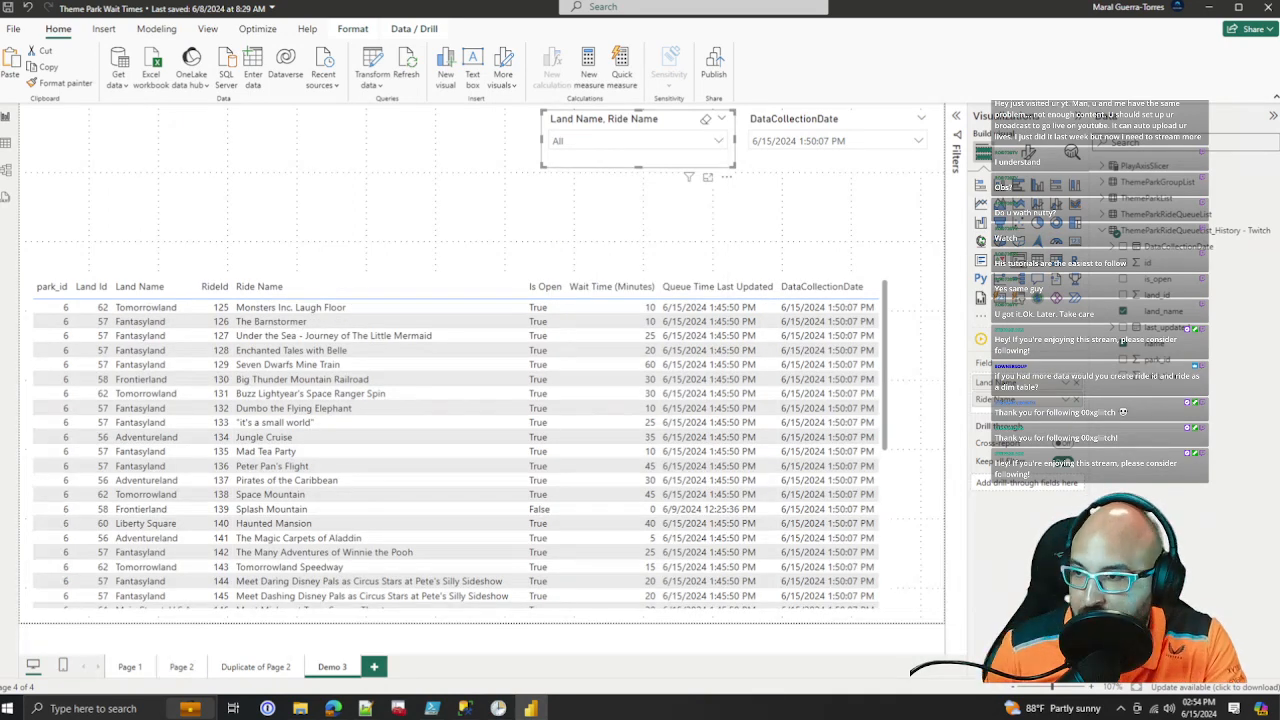
# Step: Duplicate the Land Name, Ride Name slicer and place the copy above the table's first columns with only the Land Name field
pyautogui.click(650, 218)
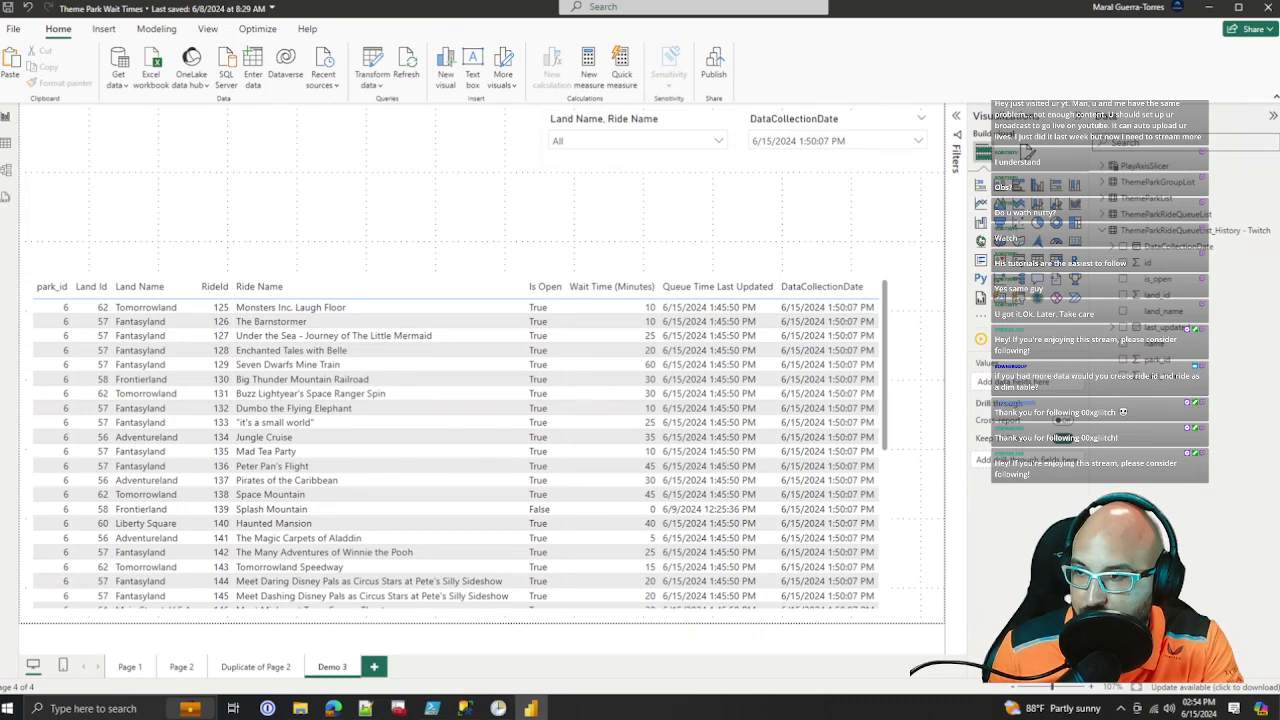
pyautogui.click(648, 156)
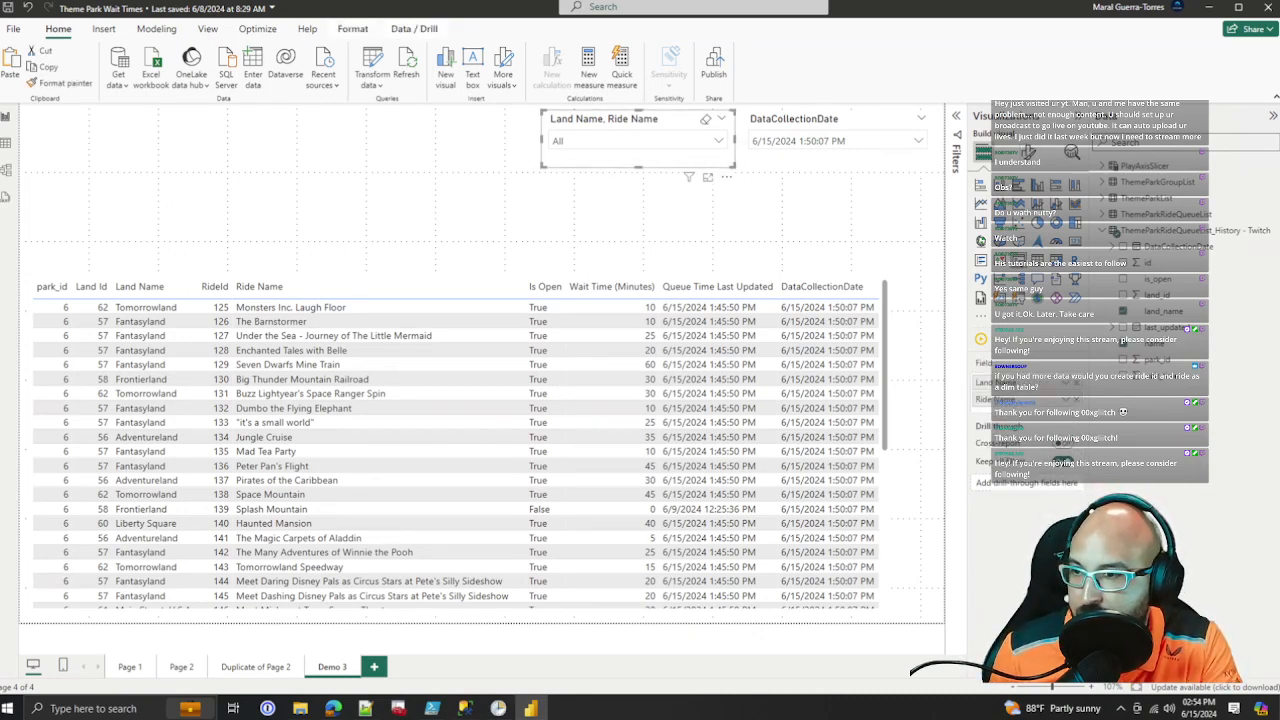
pyautogui.hotkey('ctrl', 'v')
pyautogui.moveTo(648, 160); pyautogui.dragTo(398, 161)
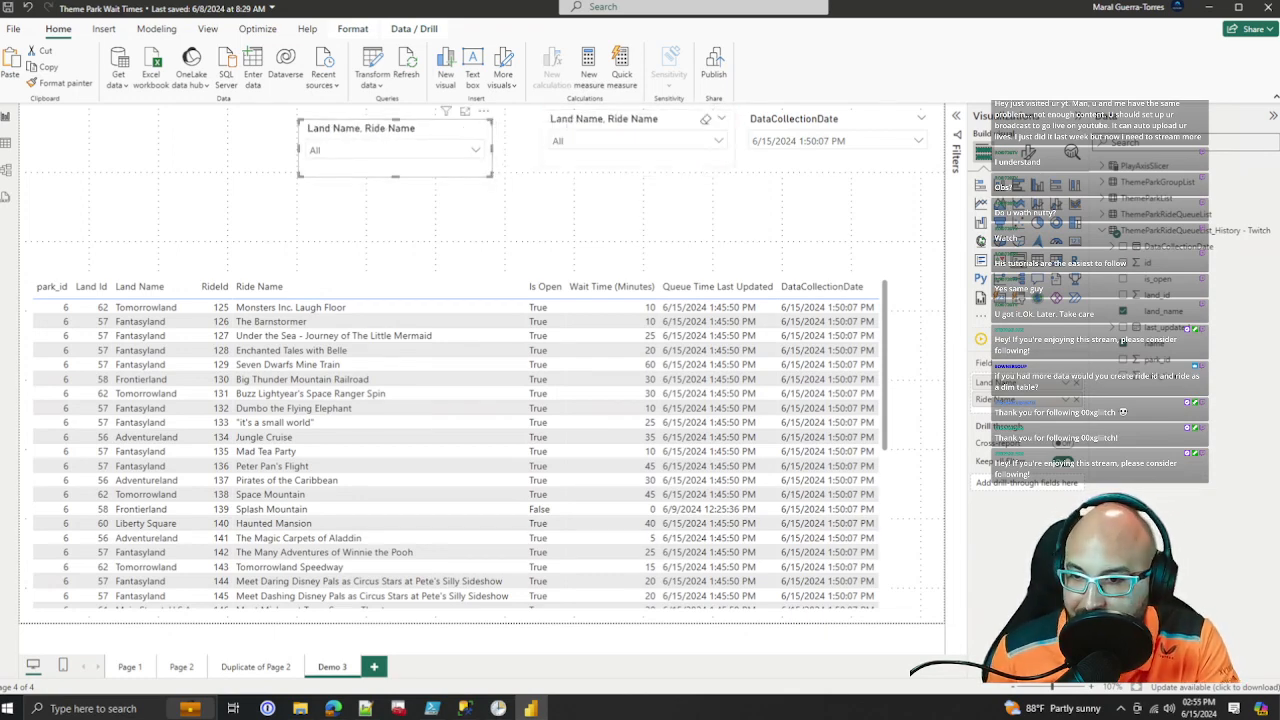
pyautogui.click(1076, 399)
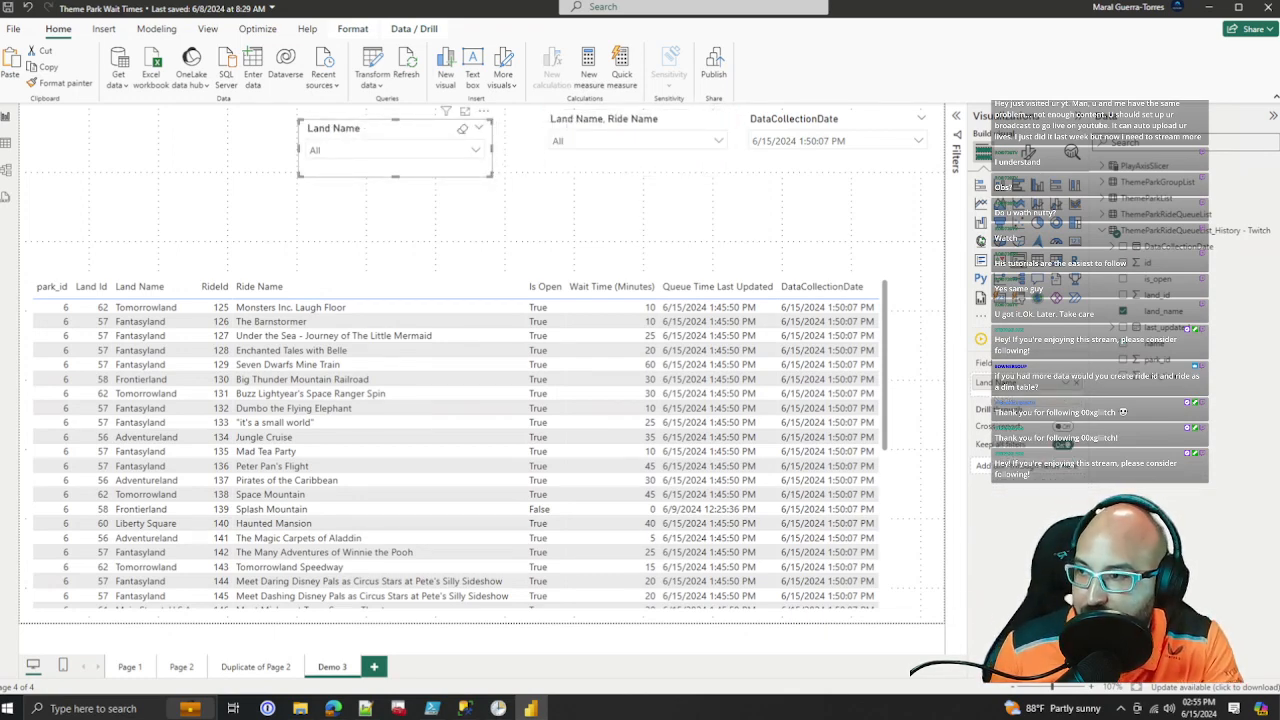
pyautogui.moveTo(397, 165); pyautogui.dragTo(173, 223)
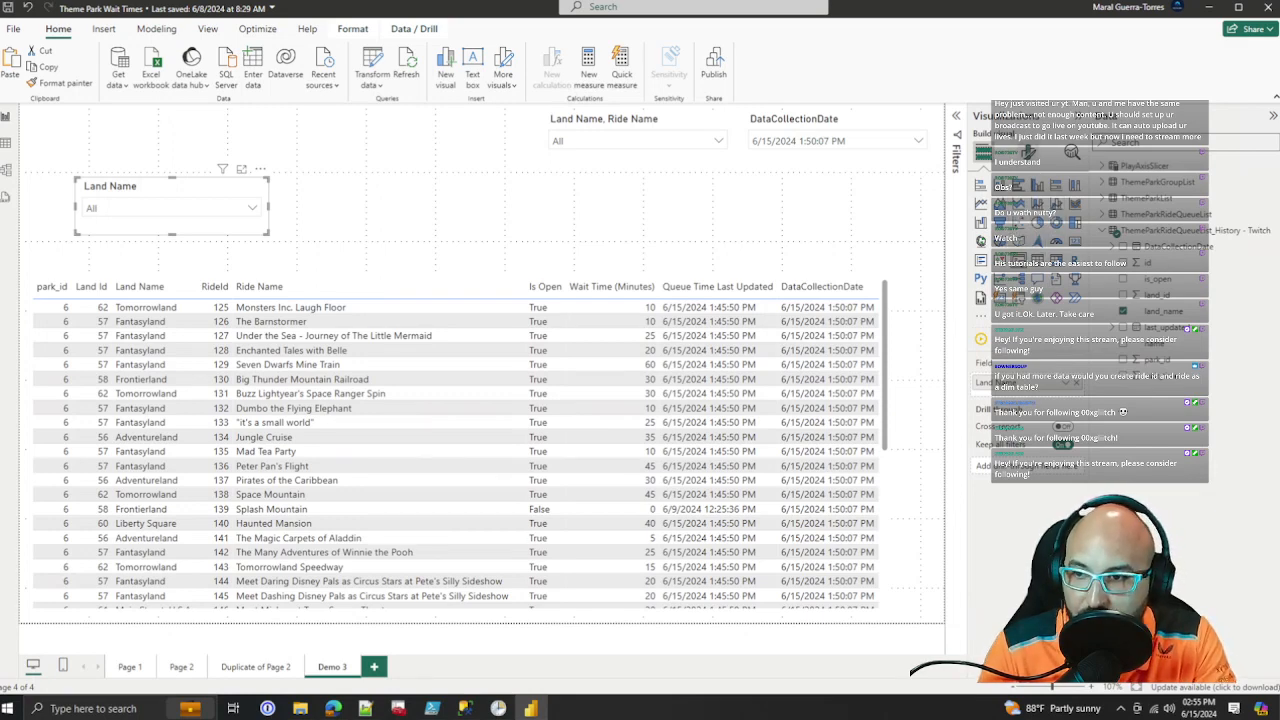
# Step: Set the Land Name slicer's style to Tile and widen it above the table so all lands fit in one row
pyautogui.click(1029, 152)
pyautogui.click(1009, 246)
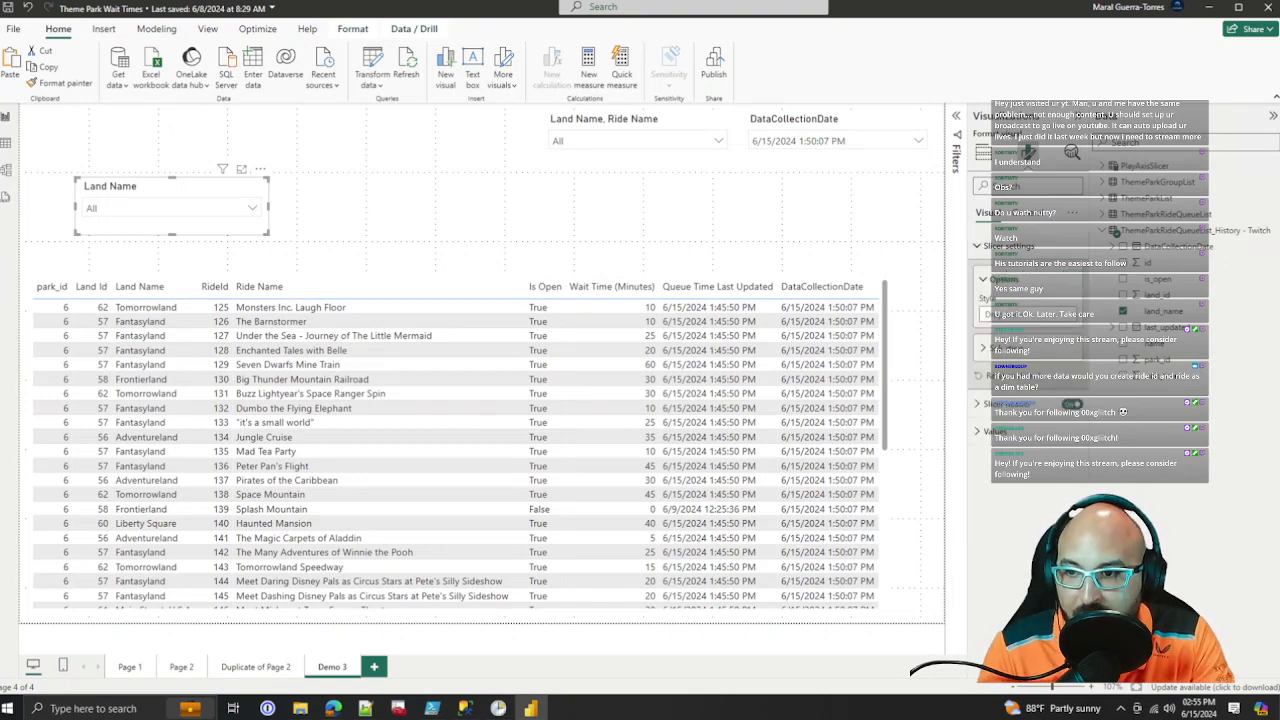
pyautogui.click(1030, 314)
pyautogui.click(1004, 347)
pyautogui.moveTo(268, 206); pyautogui.dragTo(832, 222)
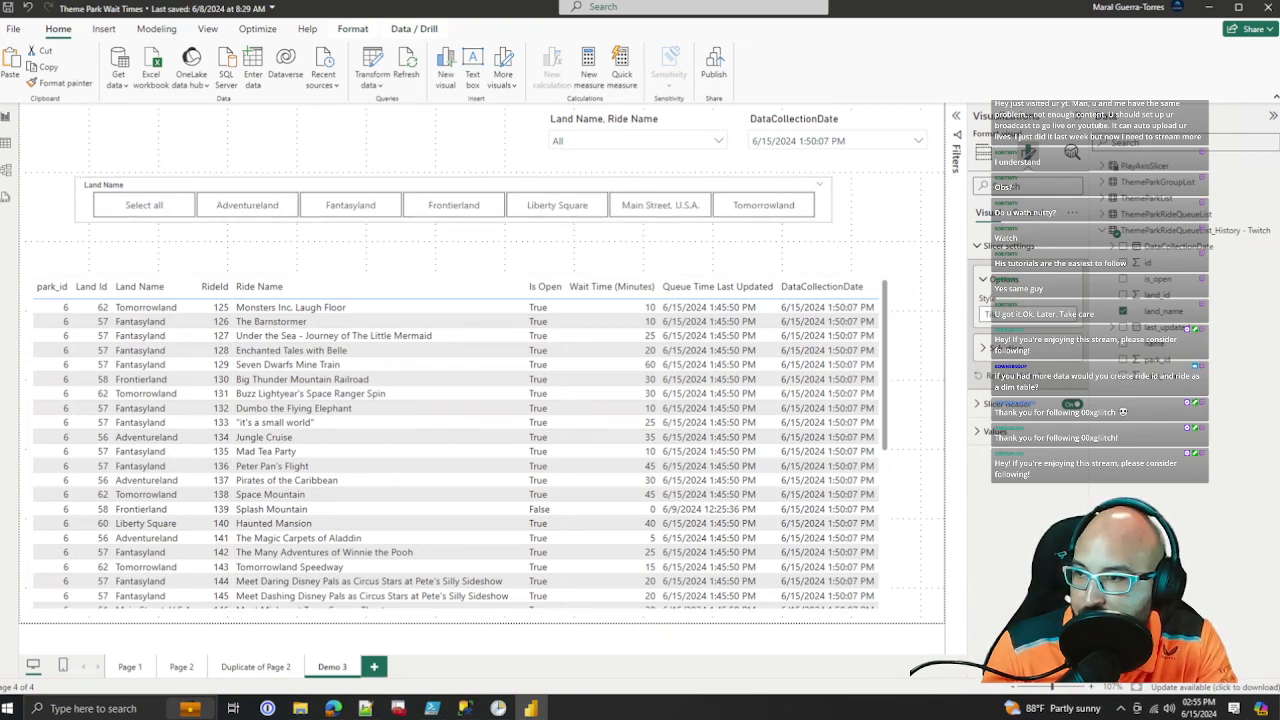
pyautogui.moveTo(440, 185); pyautogui.dragTo(419, 181)
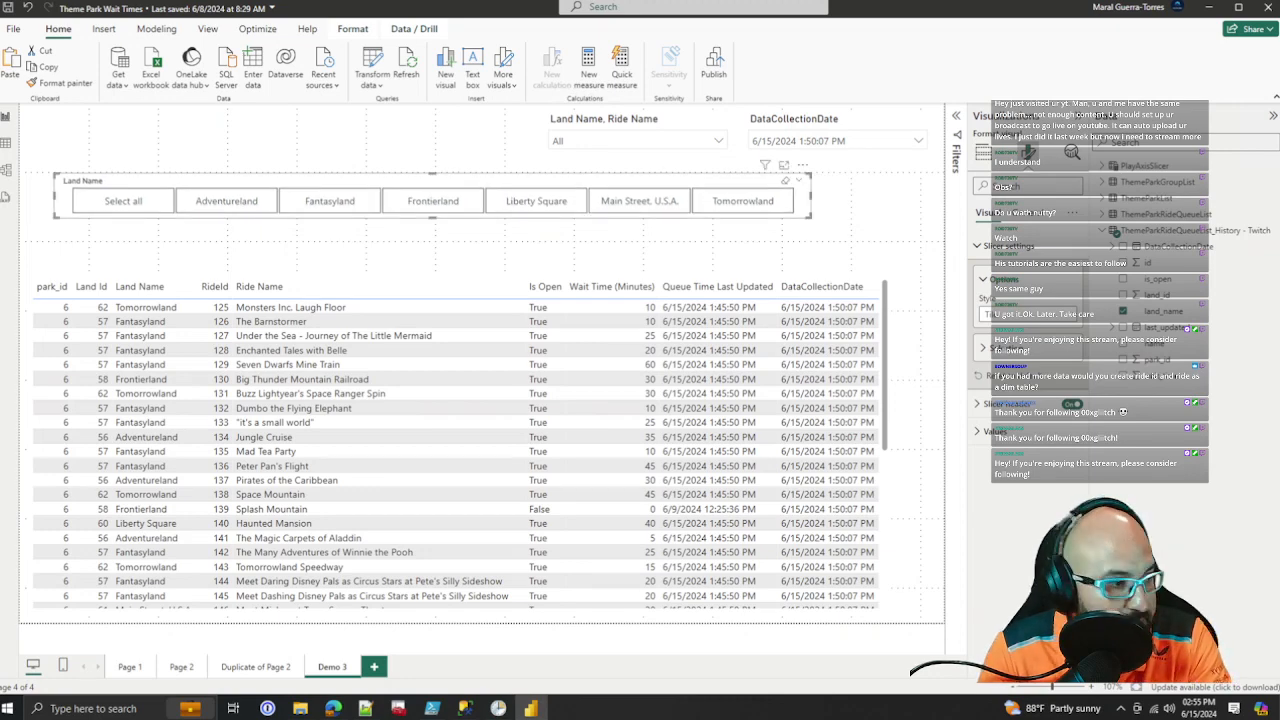
# Step: Select Adventureland, Fantasyland and Frontierland in the tile slicer, and narrow the selection to Frontierland only
pyautogui.click(226, 200)
pyautogui.keyDown('ctrl'); pyautogui.click(330, 201); pyautogui.keyUp('ctrl')
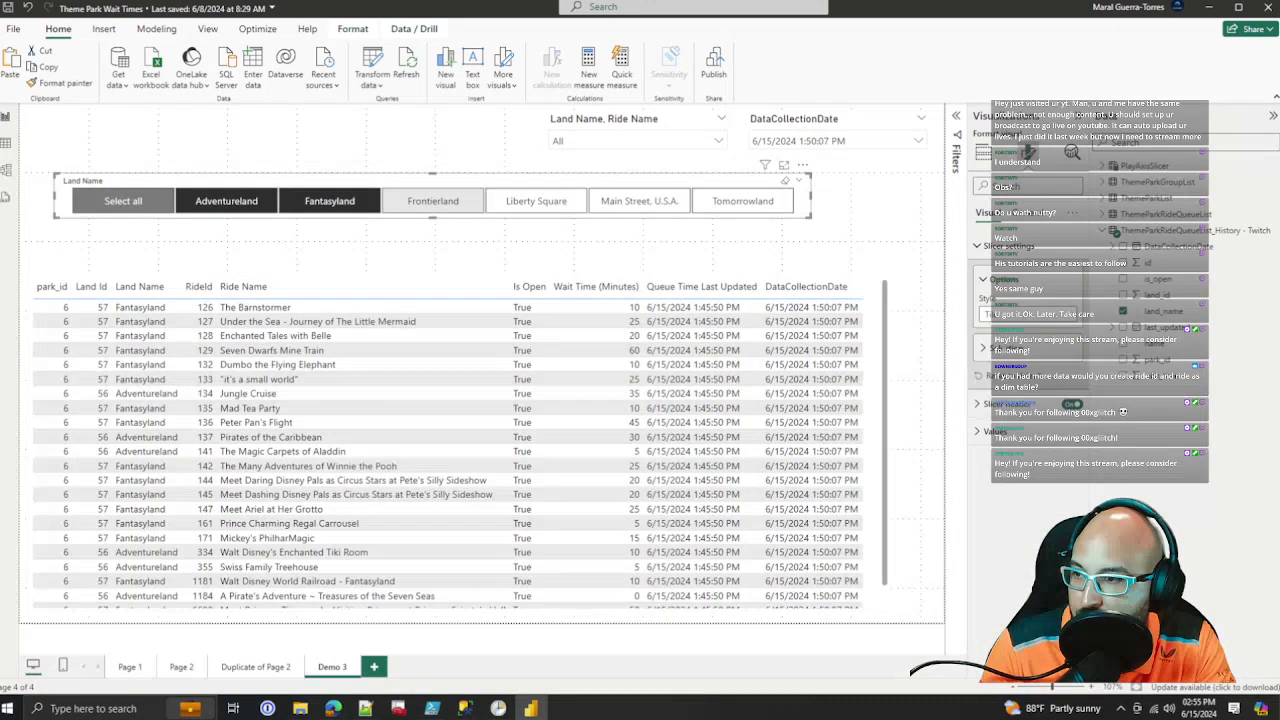
pyautogui.keyDown('ctrl'); pyautogui.click(433, 201); pyautogui.keyUp('ctrl')
pyautogui.keyDown('ctrl'); pyautogui.click(330, 201); pyautogui.keyUp('ctrl')
pyautogui.keyDown('ctrl'); pyautogui.click(227, 201); pyautogui.keyUp('ctrl')
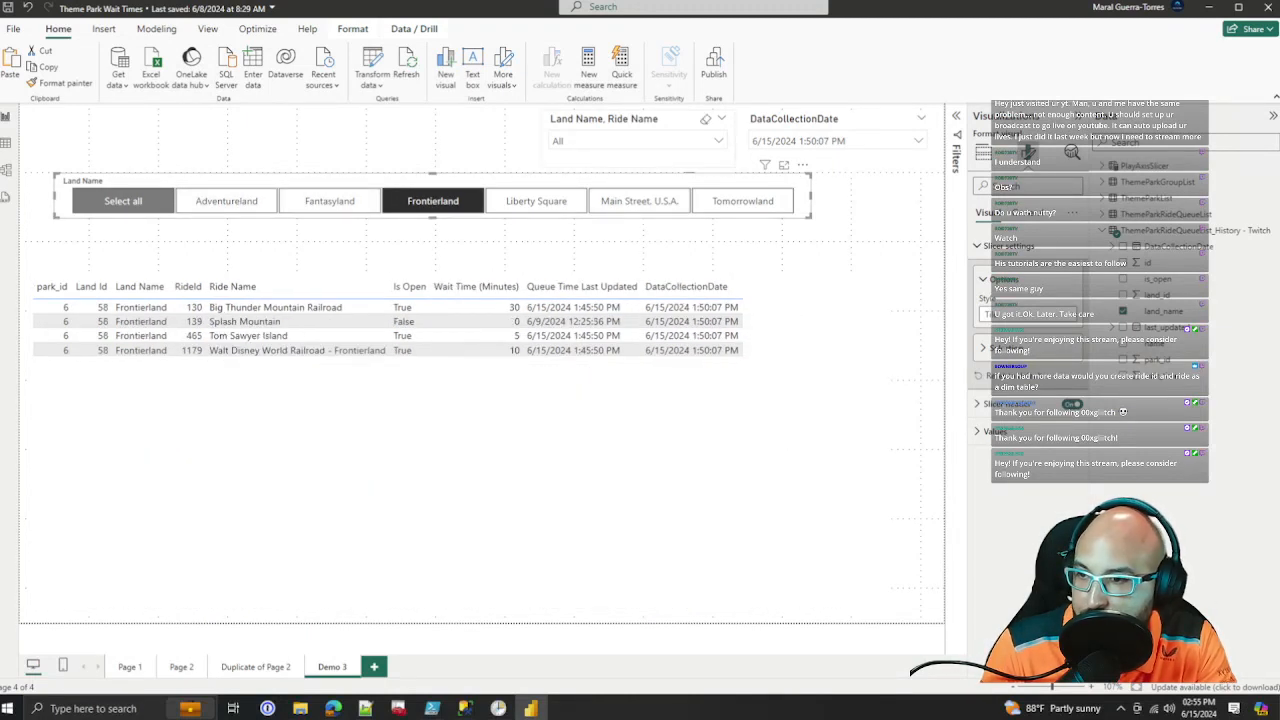
# Step: Add Liberty Square and Main Street, U.S.A. to the Frontierland selection in the tile slicer
pyautogui.click(718, 141)
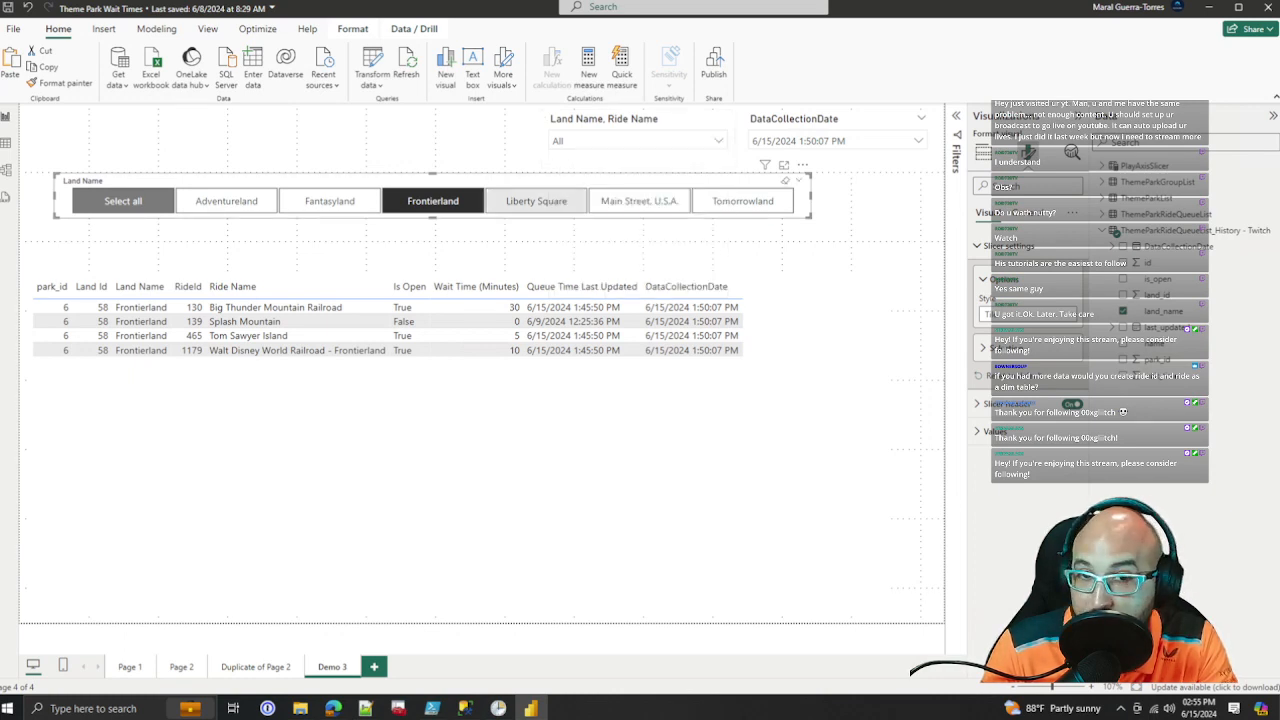
pyautogui.keyDown('ctrl'); pyautogui.click(536, 201); pyautogui.keyUp('ctrl')
pyautogui.keyDown('ctrl'); pyautogui.click(640, 201); pyautogui.keyUp('ctrl')
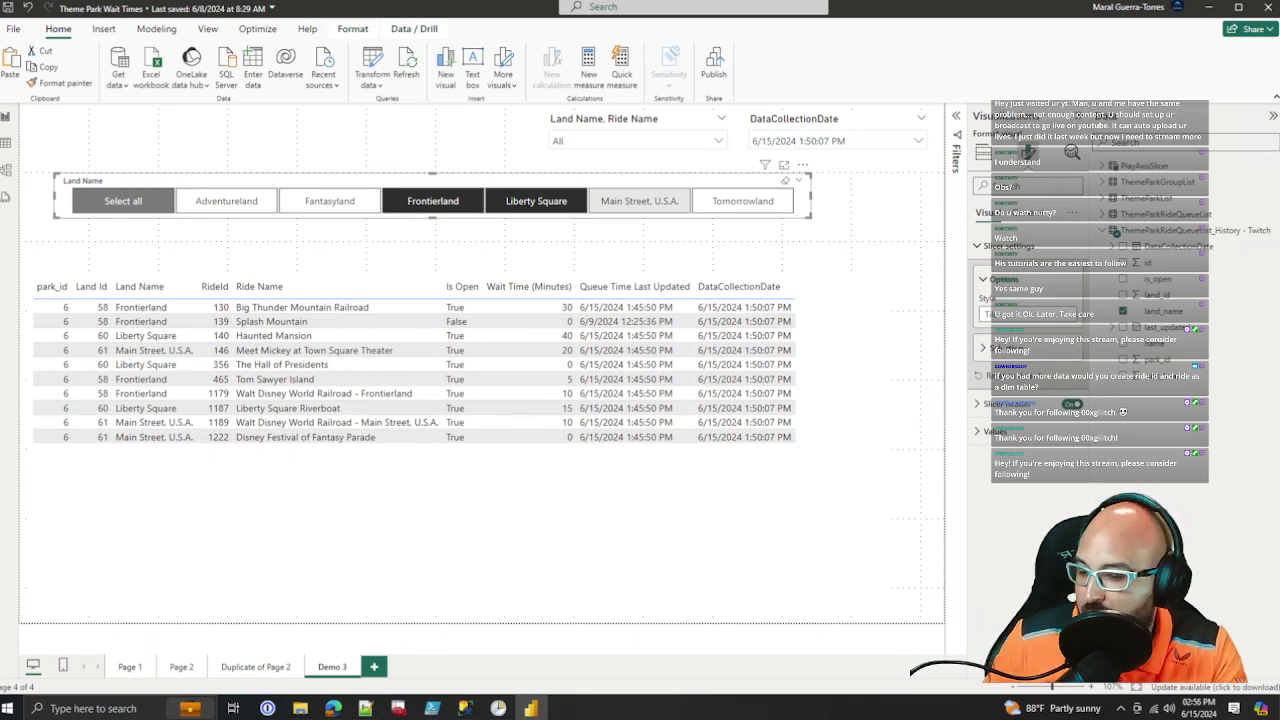
# Step: Remove Frontierland and Liberty Square from the tile slicer's selection, leaving only Main Street, U.S.A. selected
pyautogui.click(639, 201)
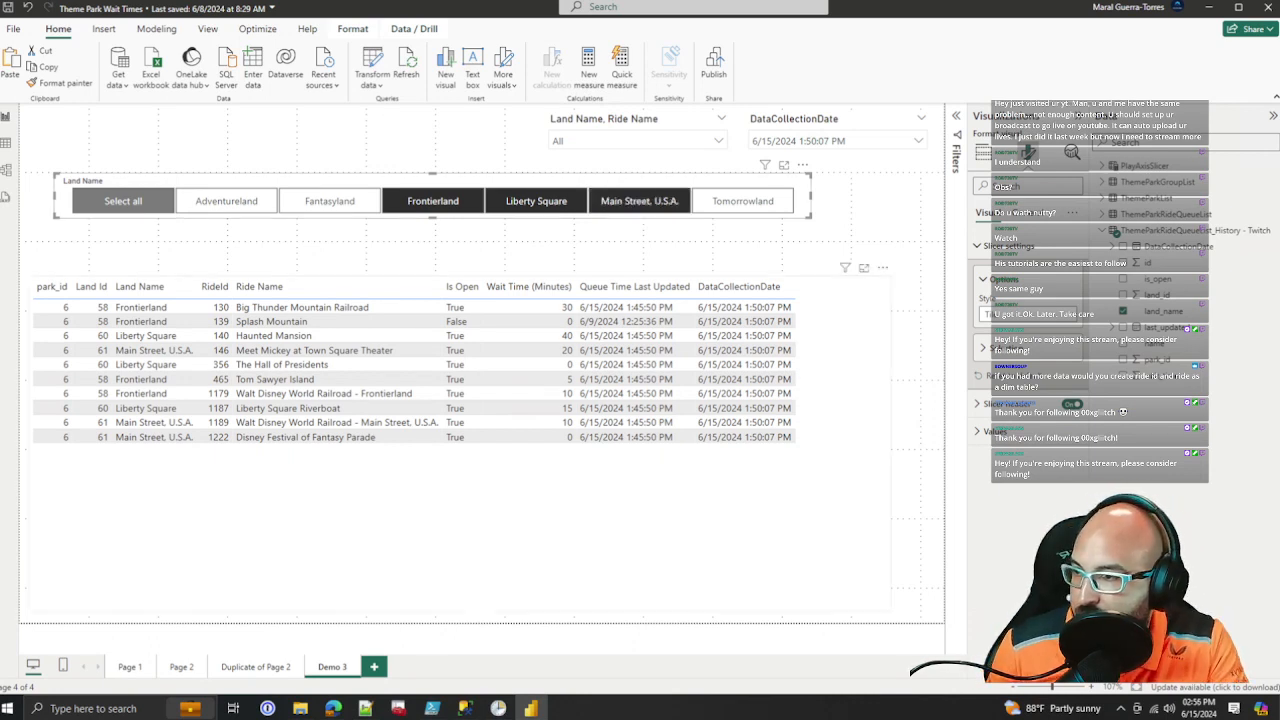
pyautogui.click(432, 201)
pyautogui.click(536, 201)
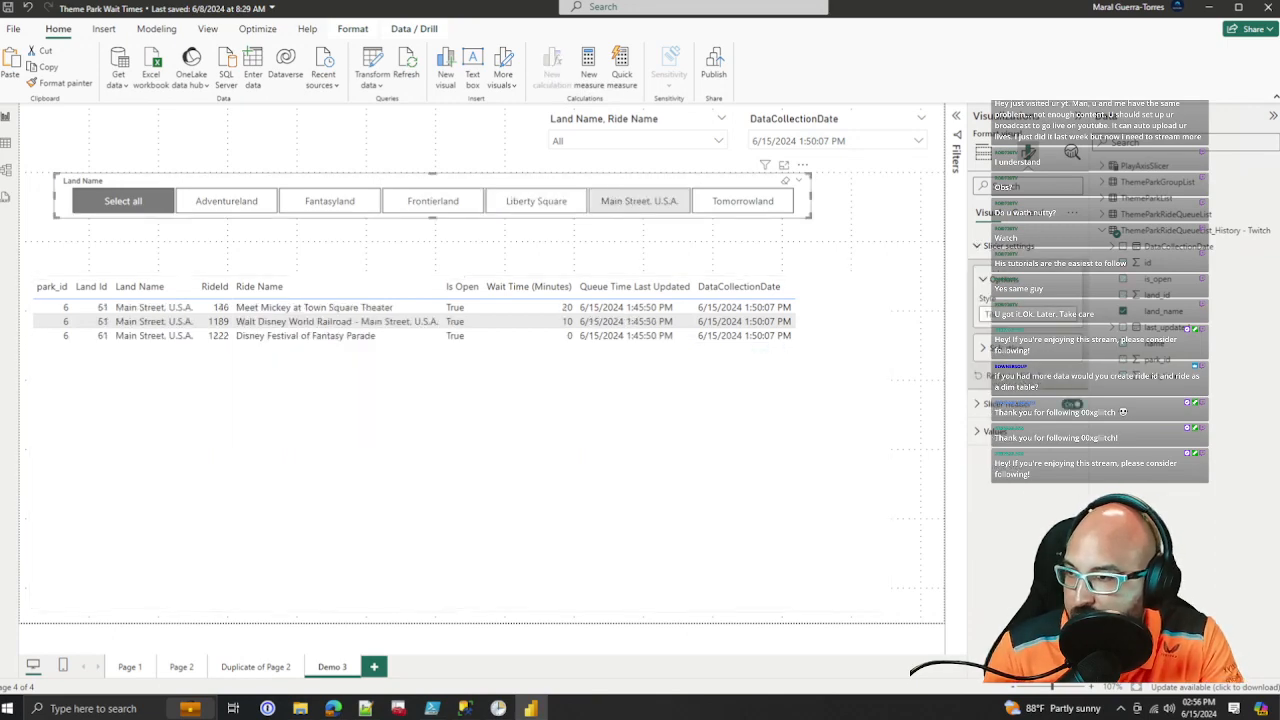
# Step: Hide the Land Name tile slicer's header and move the slicer slightly up and left so its tiles start near the table's first column
pyautogui.moveTo(432, 174); pyautogui.dragTo(432, 178)
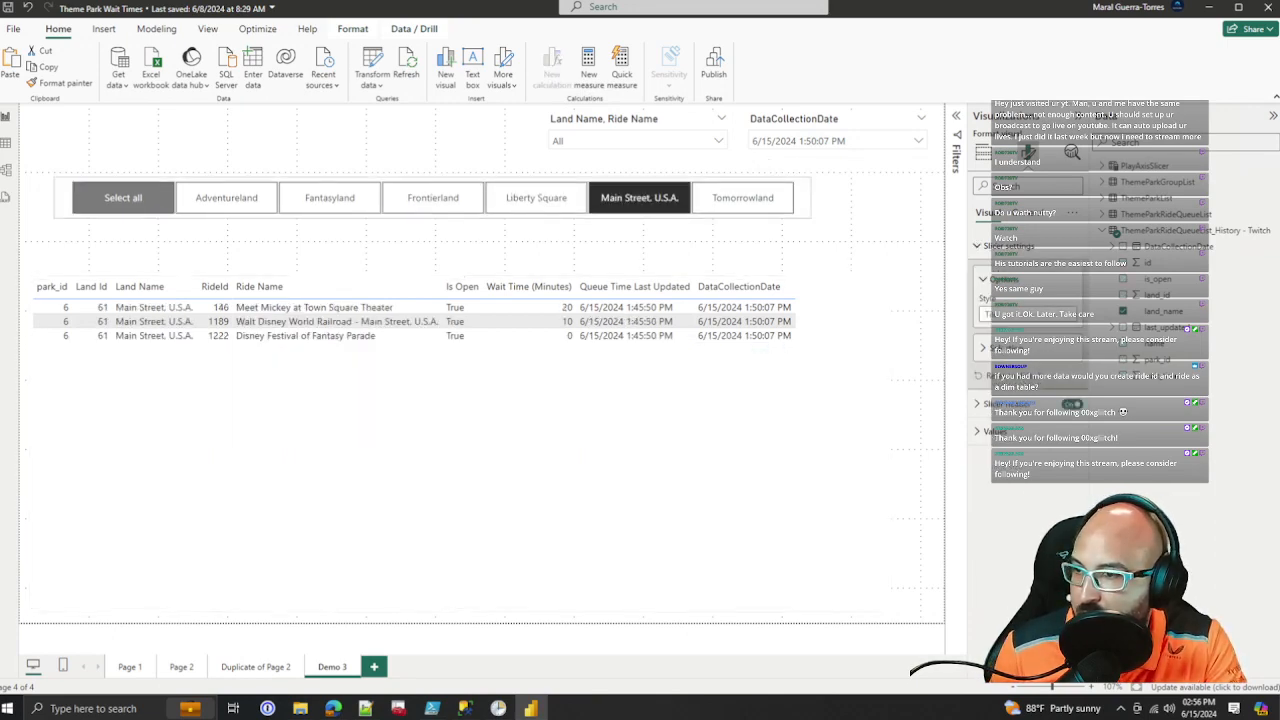
pyautogui.moveTo(640, 175); pyautogui.dragTo(606, 166)
pyautogui.click(718, 141)
pyautogui.click(788, 236)
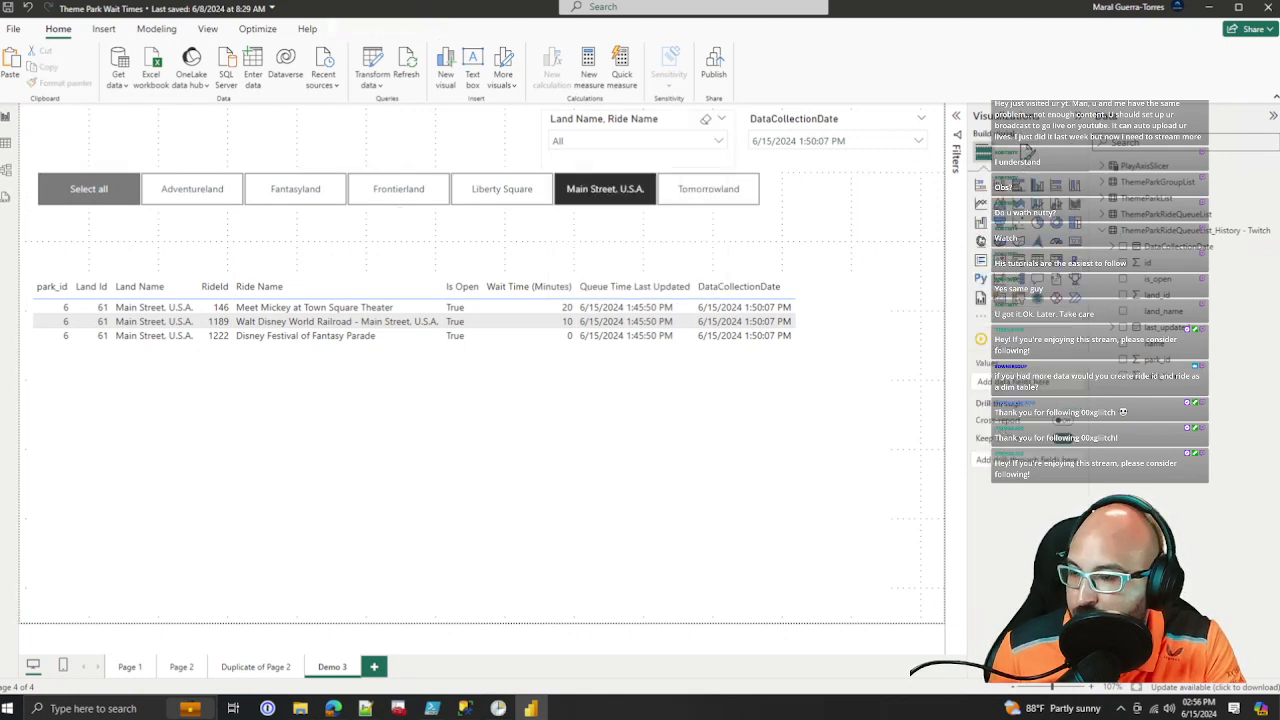
# Step: Clear the Main Street, U.S.A. selection in the tile slicer so the table covers all lands
pyautogui.click(620, 425)
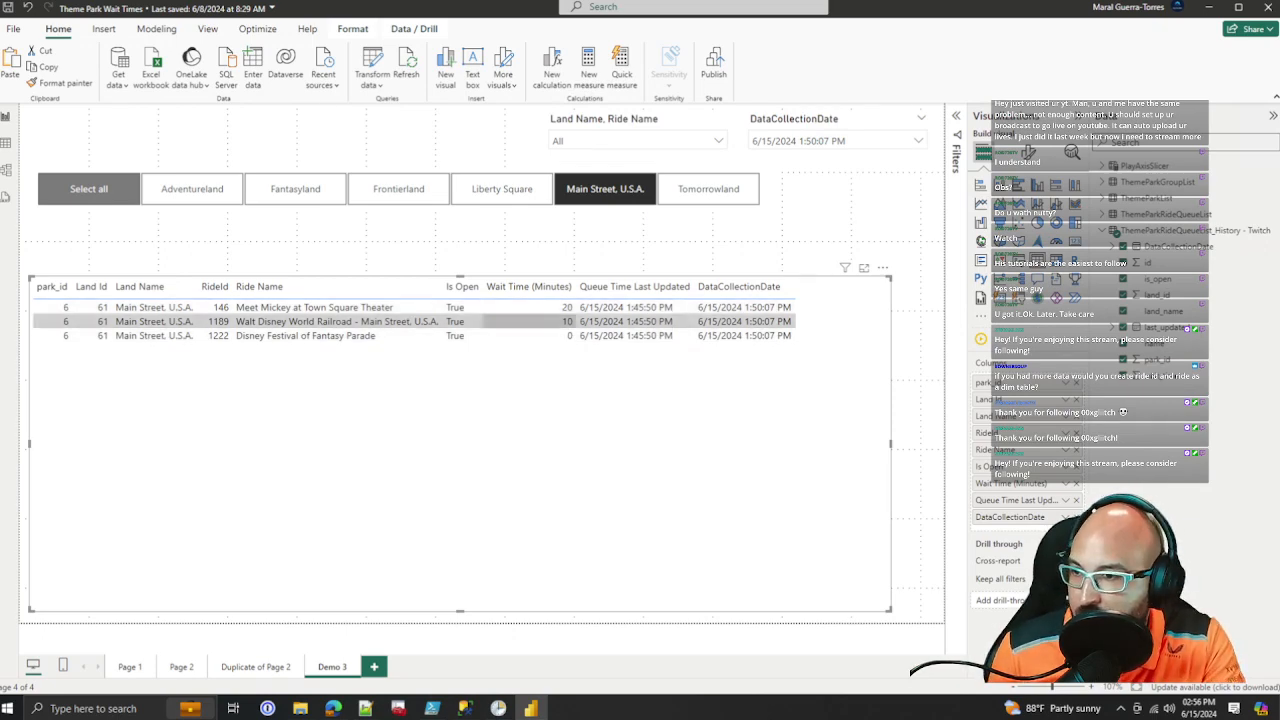
pyautogui.click(612, 190)
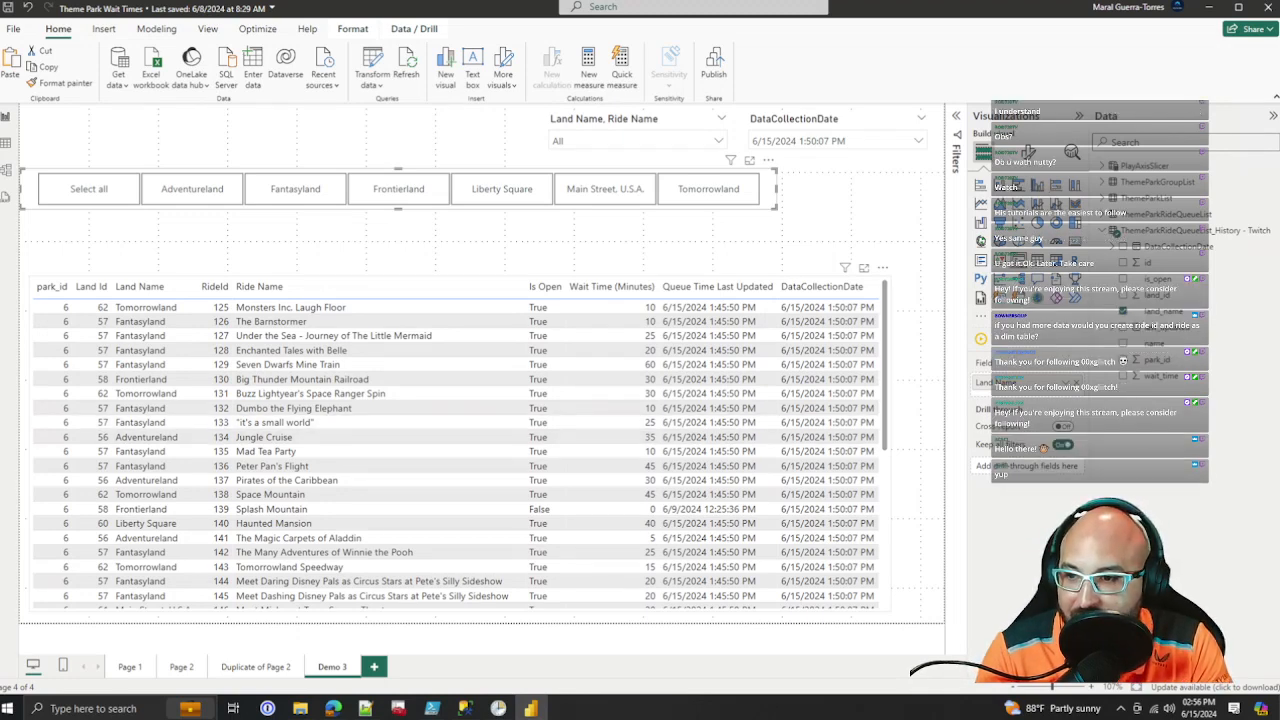
# Step: Shift the ride table slightly left and down, and adjust its width to leave a small margin beyond the DataCollectionDate column
pyautogui.click(887, 450)
pyautogui.moveTo(891, 443); pyautogui.dragTo(929, 443)
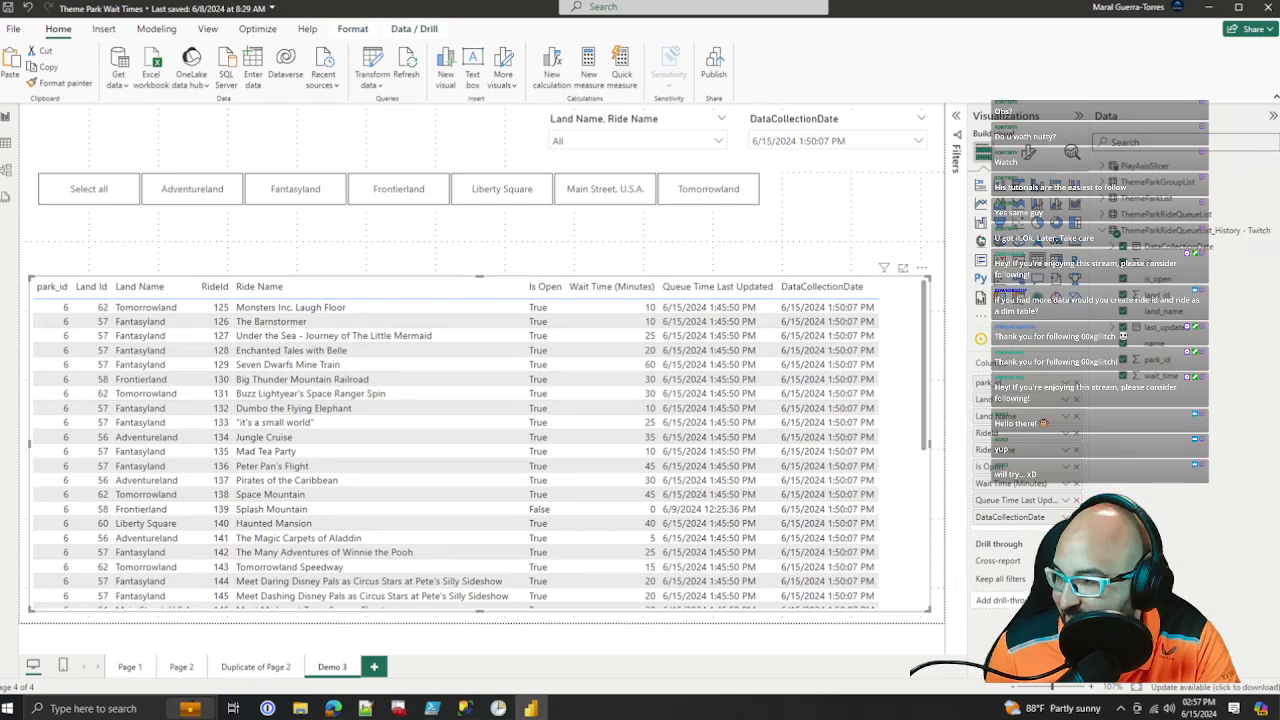
pyautogui.moveTo(480, 408); pyautogui.dragTo(475, 413)
pyautogui.moveTo(925, 449); pyautogui.dragTo(906, 449)
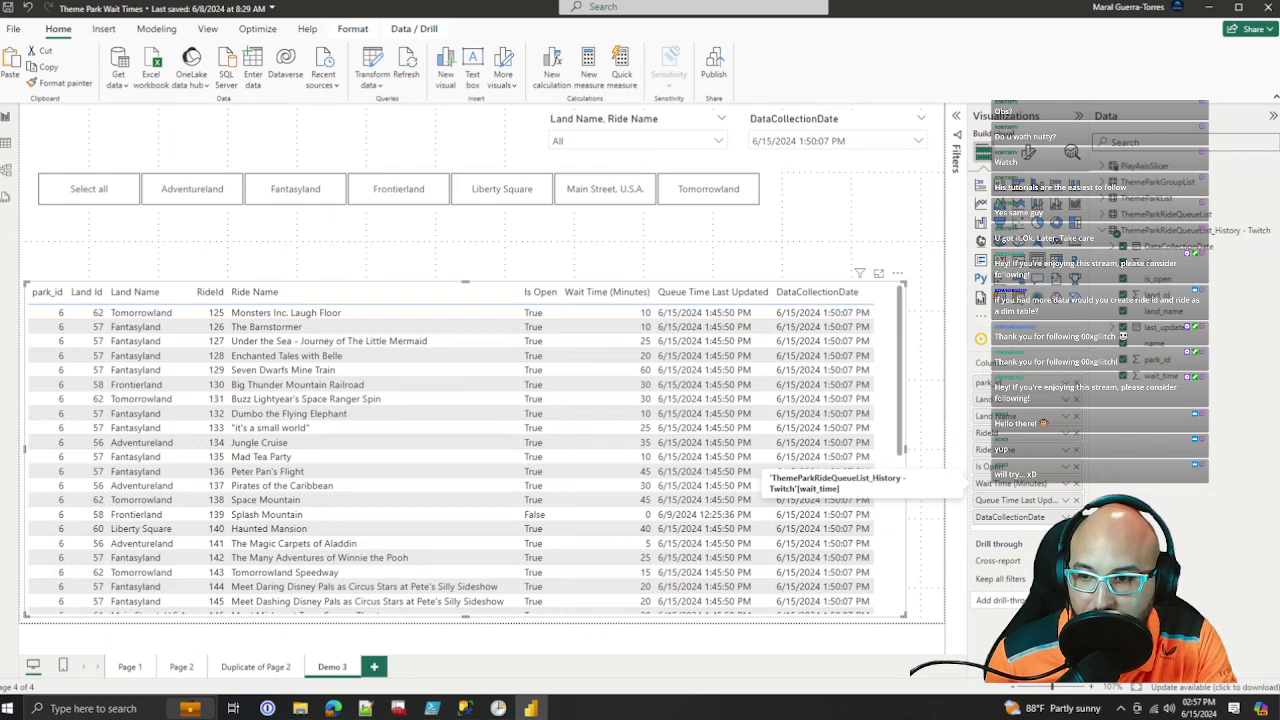
# Step: Open the background color conditional formatting for the table's Wait Time (Minutes) column and check its format style options
pyautogui.click(1065, 483)
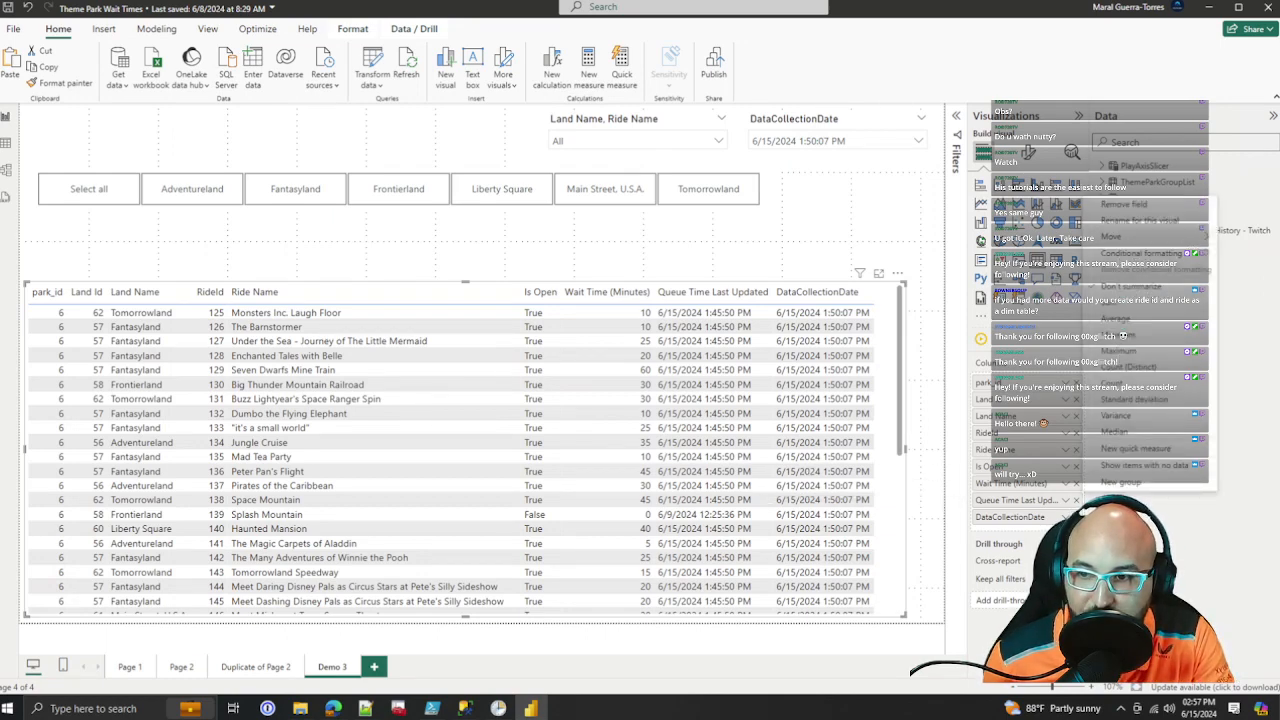
pyautogui.moveTo(1130, 253)
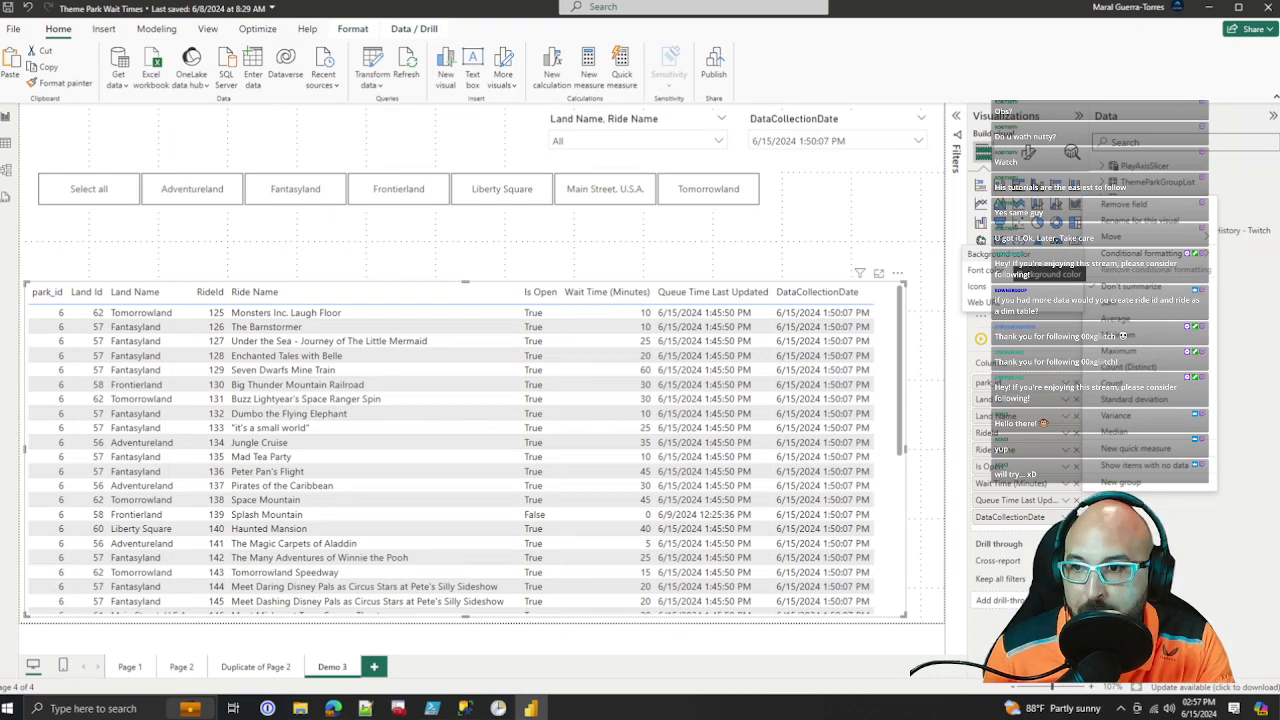
pyautogui.click(1003, 255)
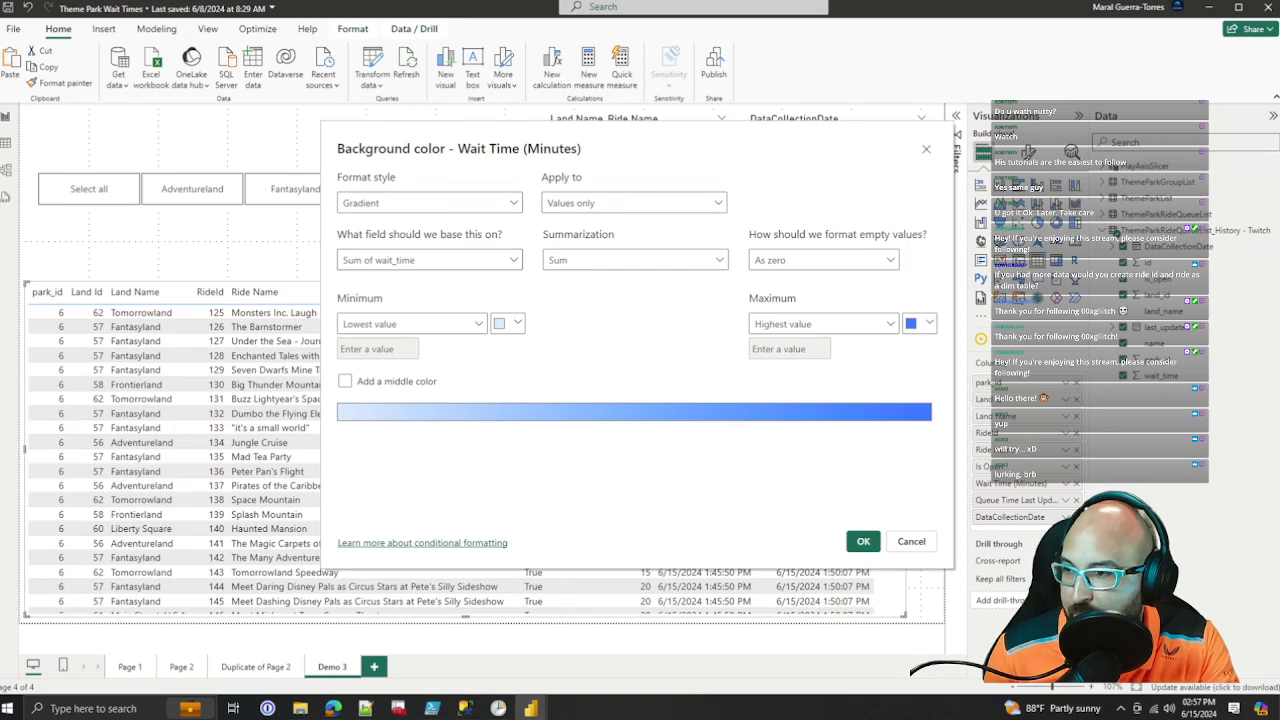
pyautogui.click(430, 203)
pyautogui.click(430, 203)
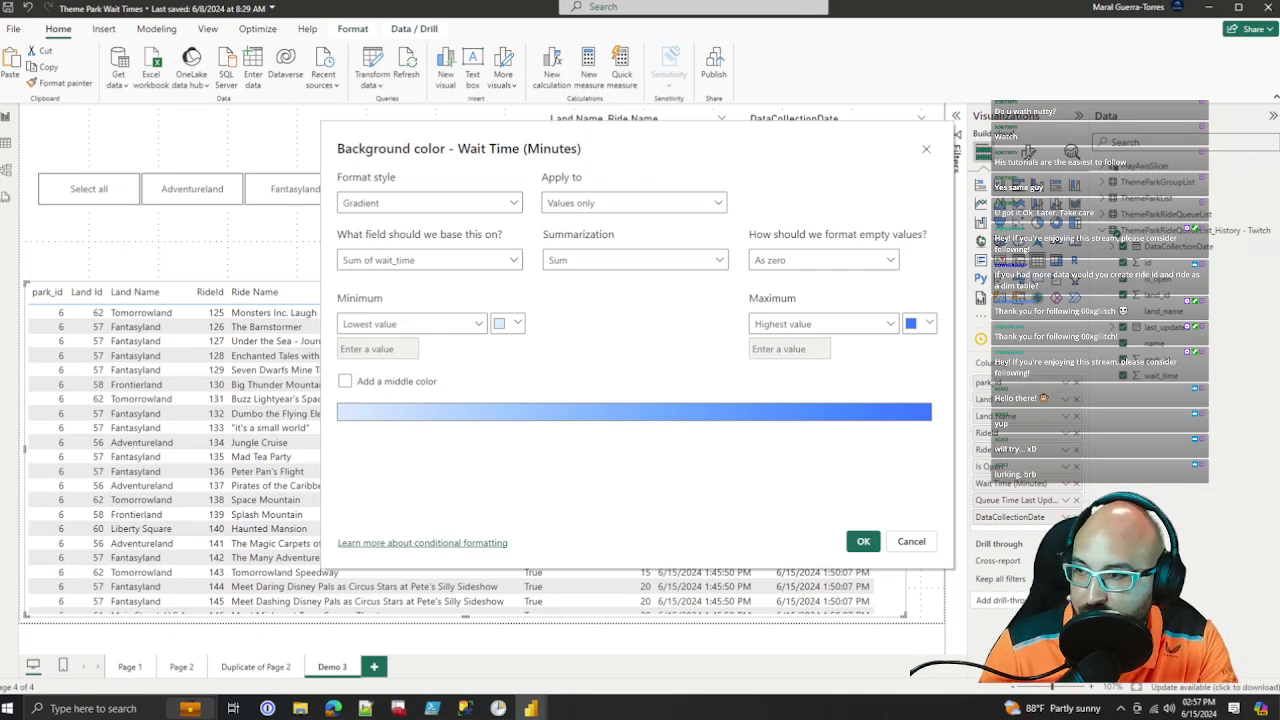
# Step: Base the Wait Time (Minutes) background gradient on the Maximum of wait_time and set empty values to Don't format
pyautogui.click(634, 260)
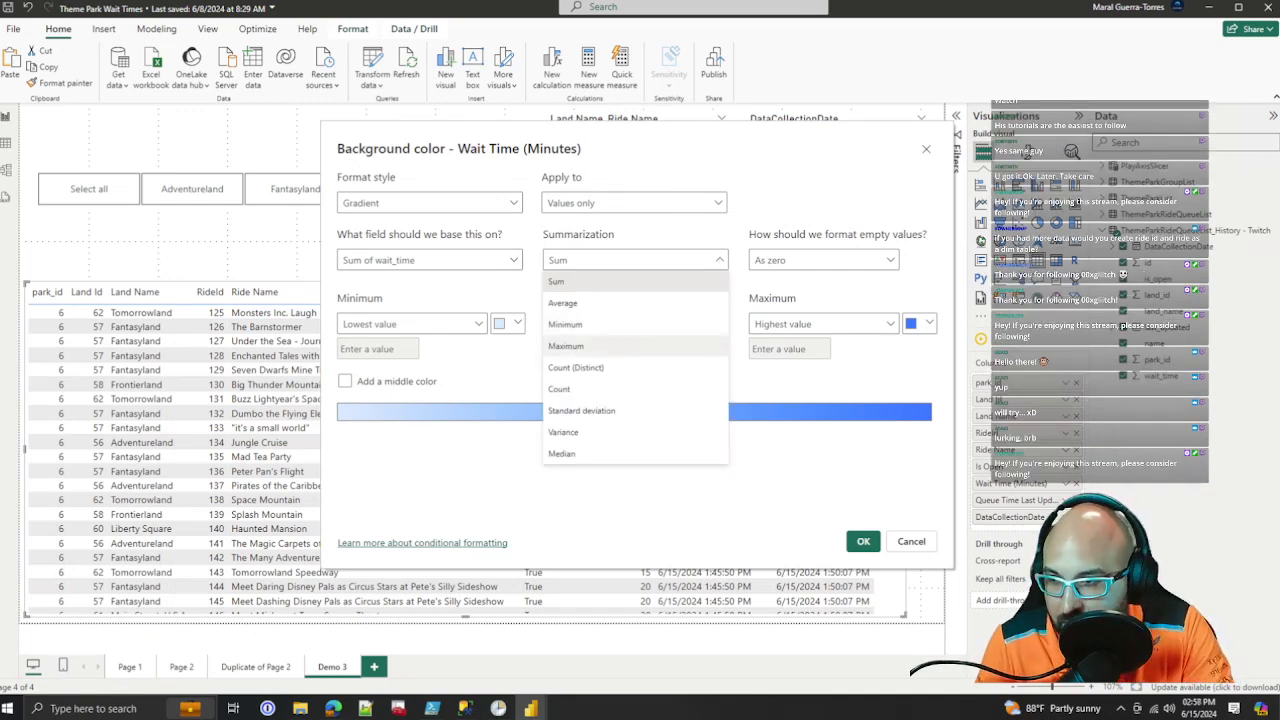
pyautogui.click(600, 346)
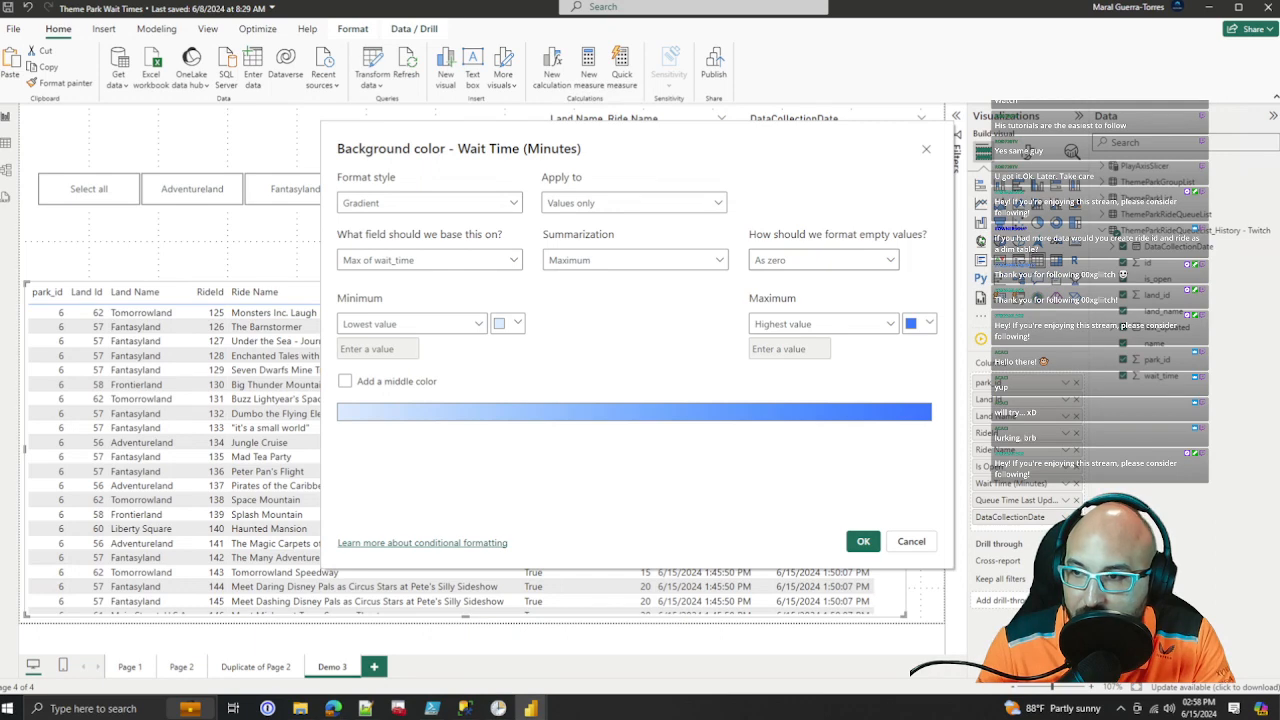
pyautogui.click(824, 260)
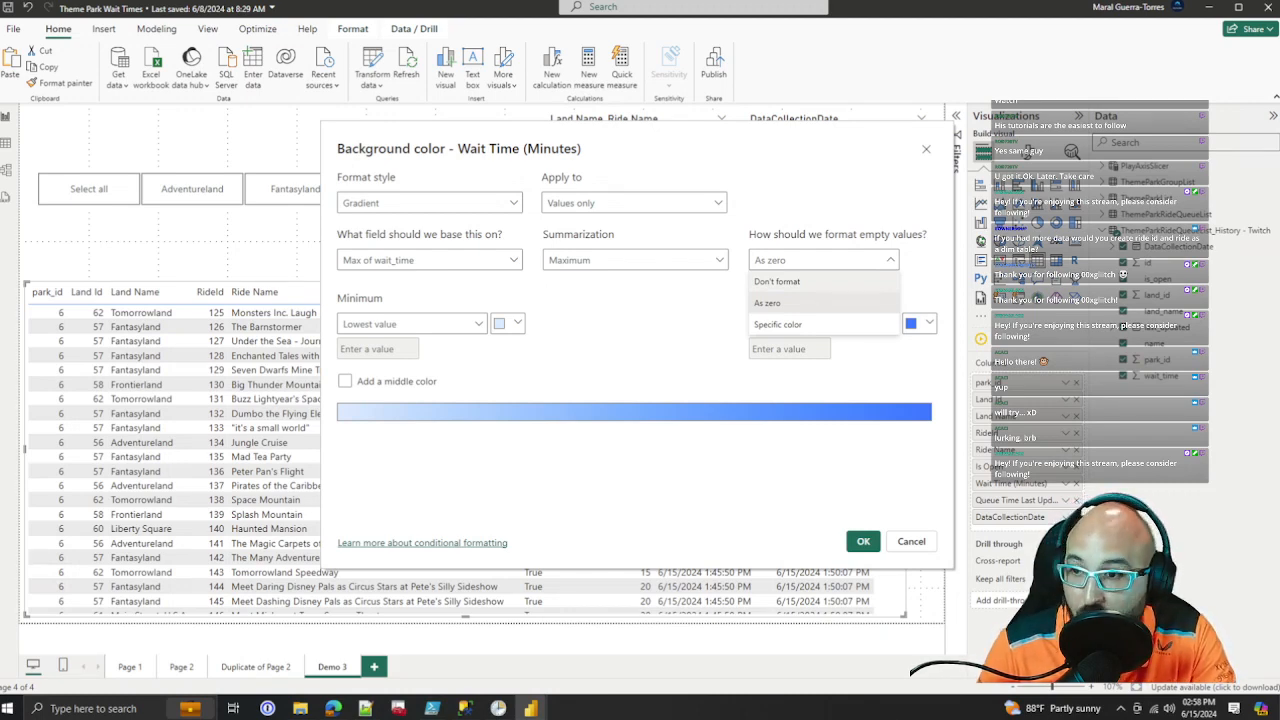
pyautogui.click(777, 282)
pyautogui.click(824, 260)
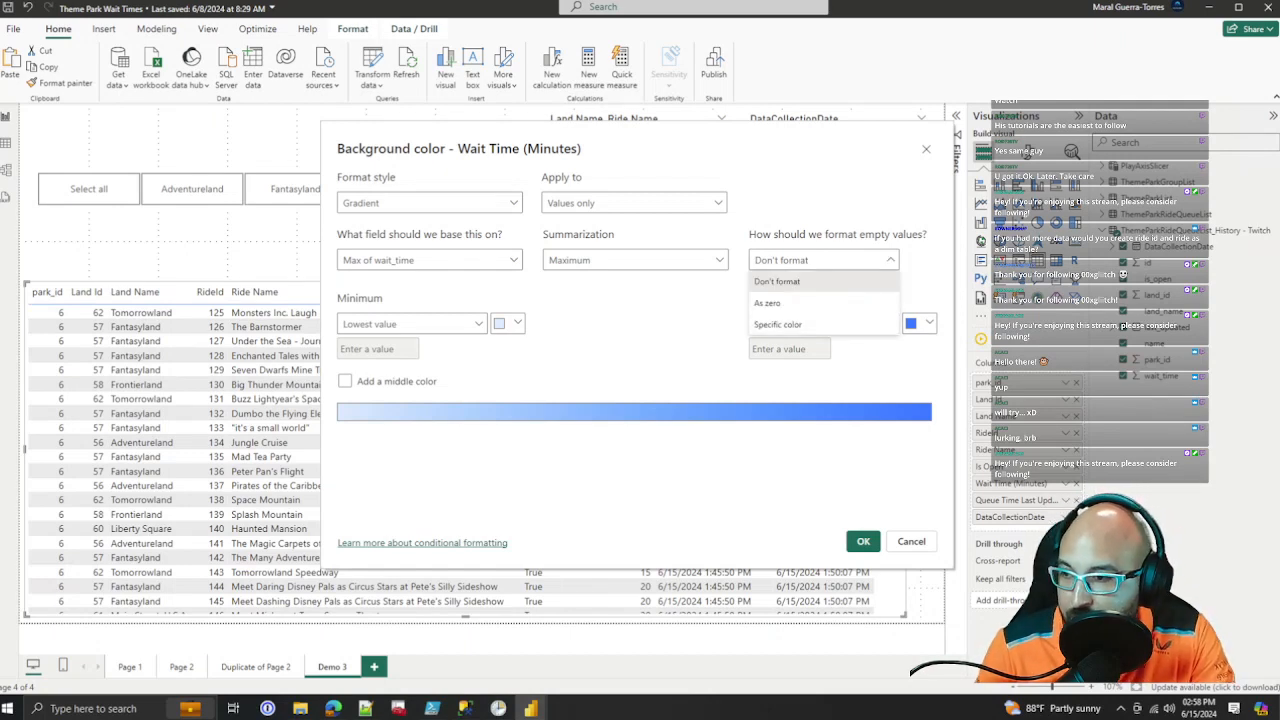
pyautogui.click(777, 281)
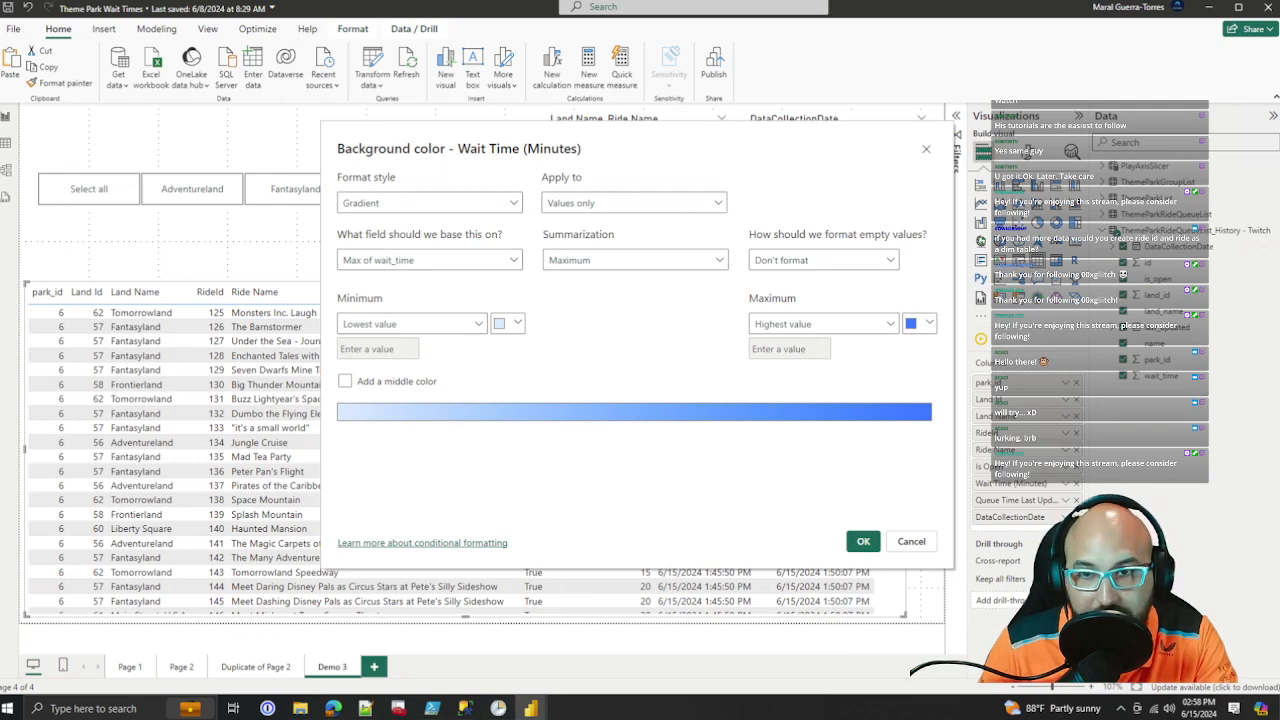
# Step: Add a middle color to the gradient and set the minimum color to light green #99ED9B
pyautogui.click(345, 381)
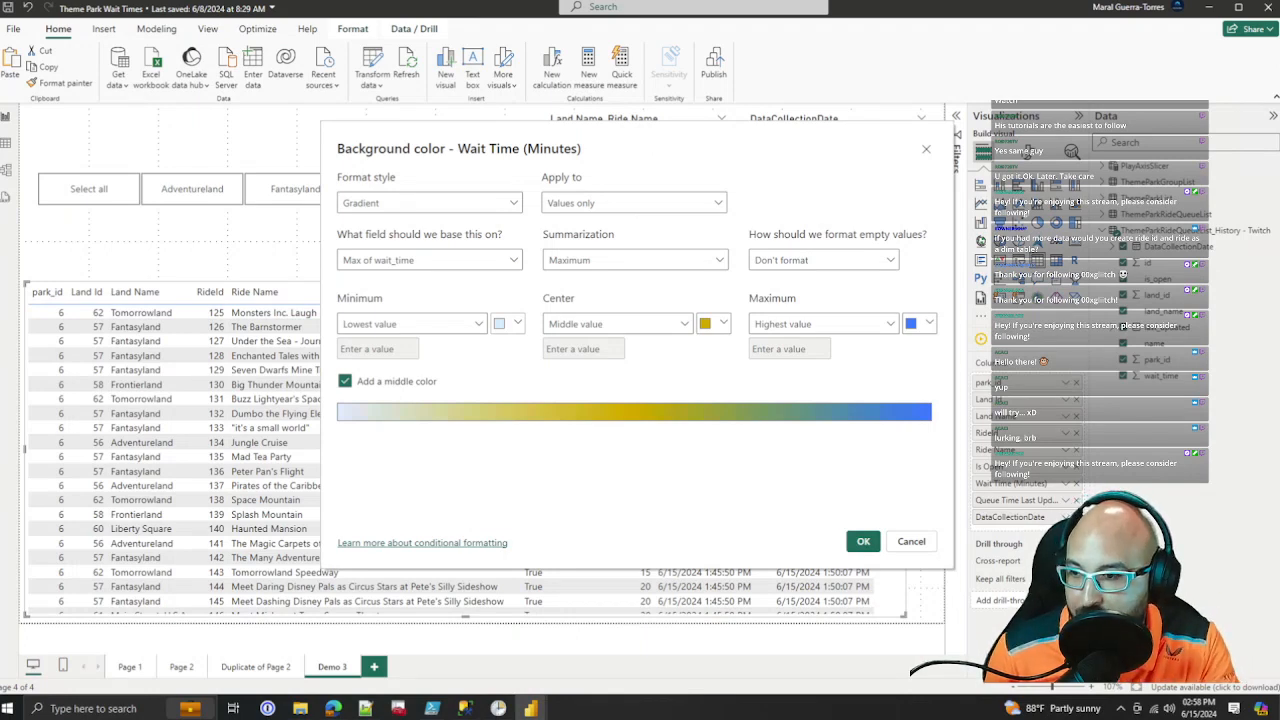
pyautogui.click(513, 323)
pyautogui.click(530, 520)
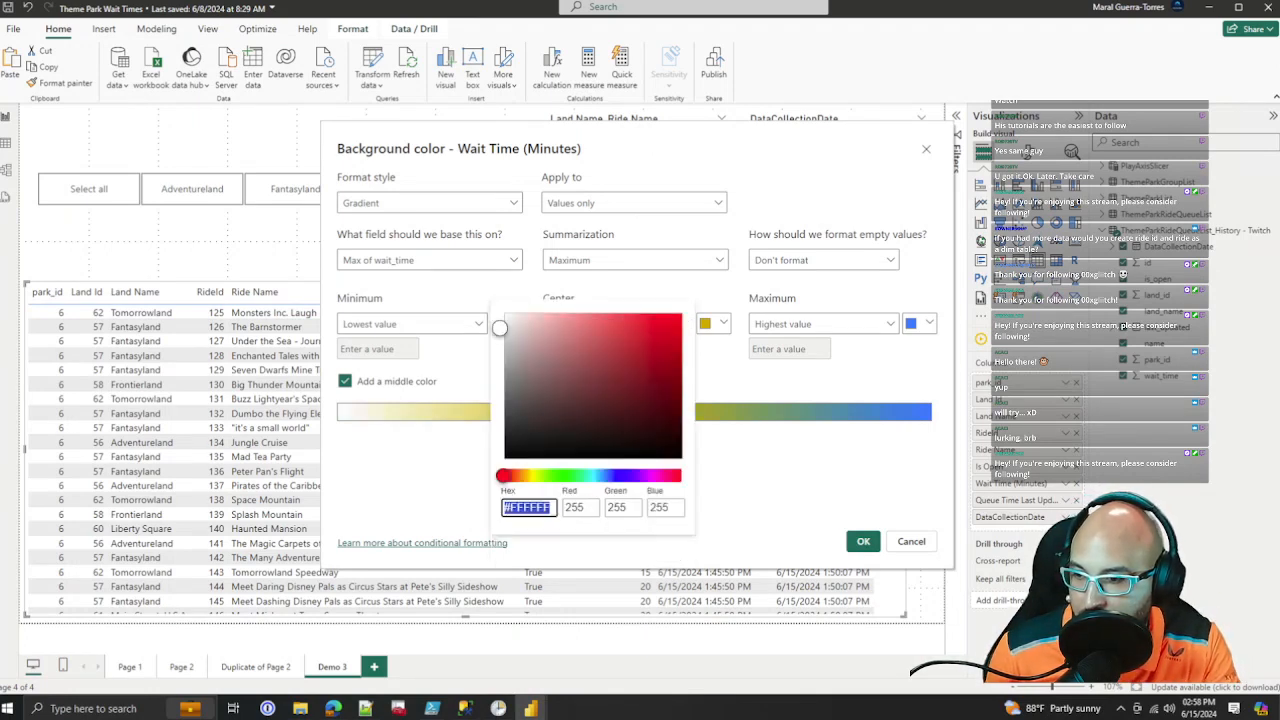
pyautogui.click(563, 476)
pyautogui.moveTo(566, 314); pyautogui.dragTo(565, 322)
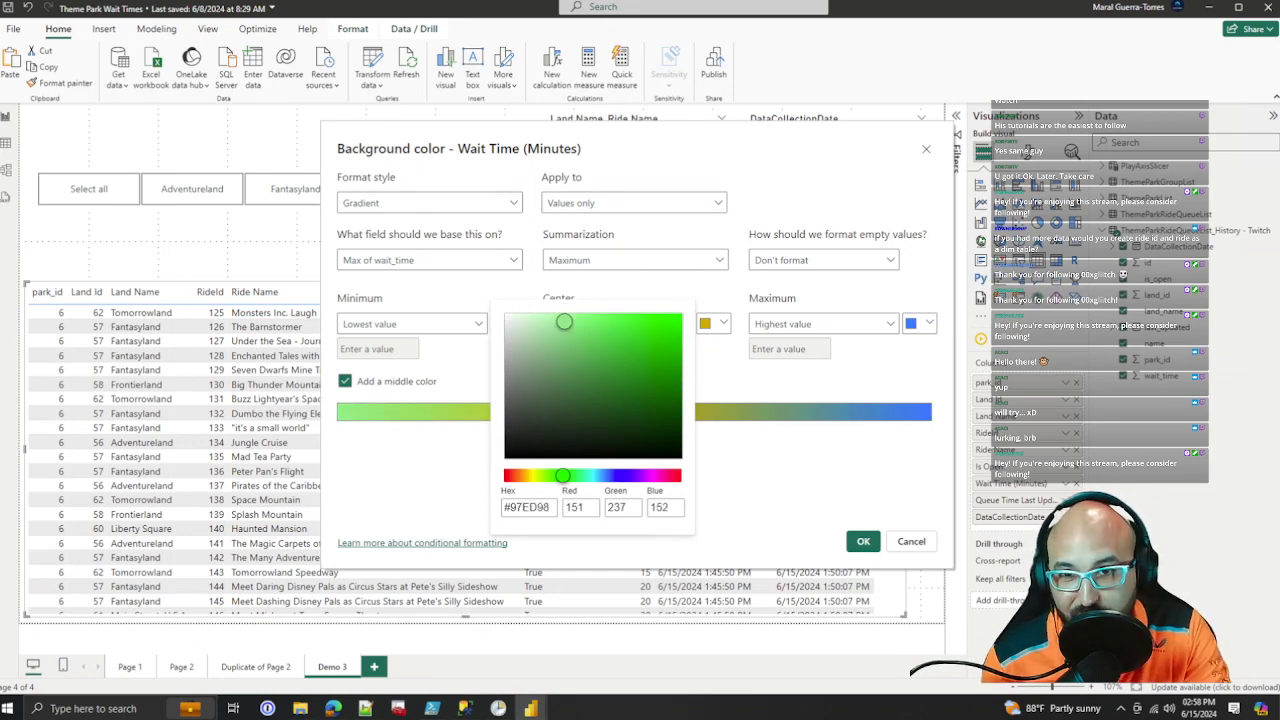
pyautogui.moveTo(564, 322)
pyautogui.mouseDown()
pyautogui.moveTo(551, 317)
pyautogui.moveTo(556, 334)
pyautogui.moveTo(562, 321)
pyautogui.mouseUp()
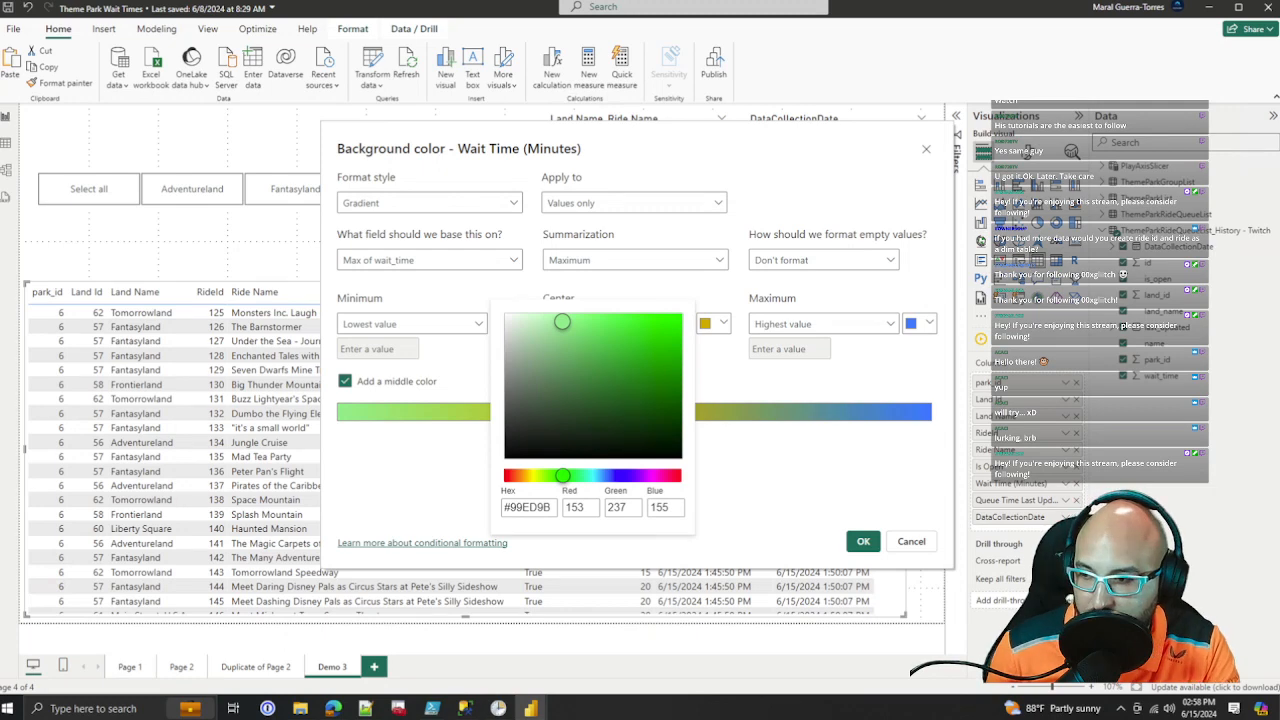
pyautogui.click(522, 507)
pyautogui.click(752, 484)
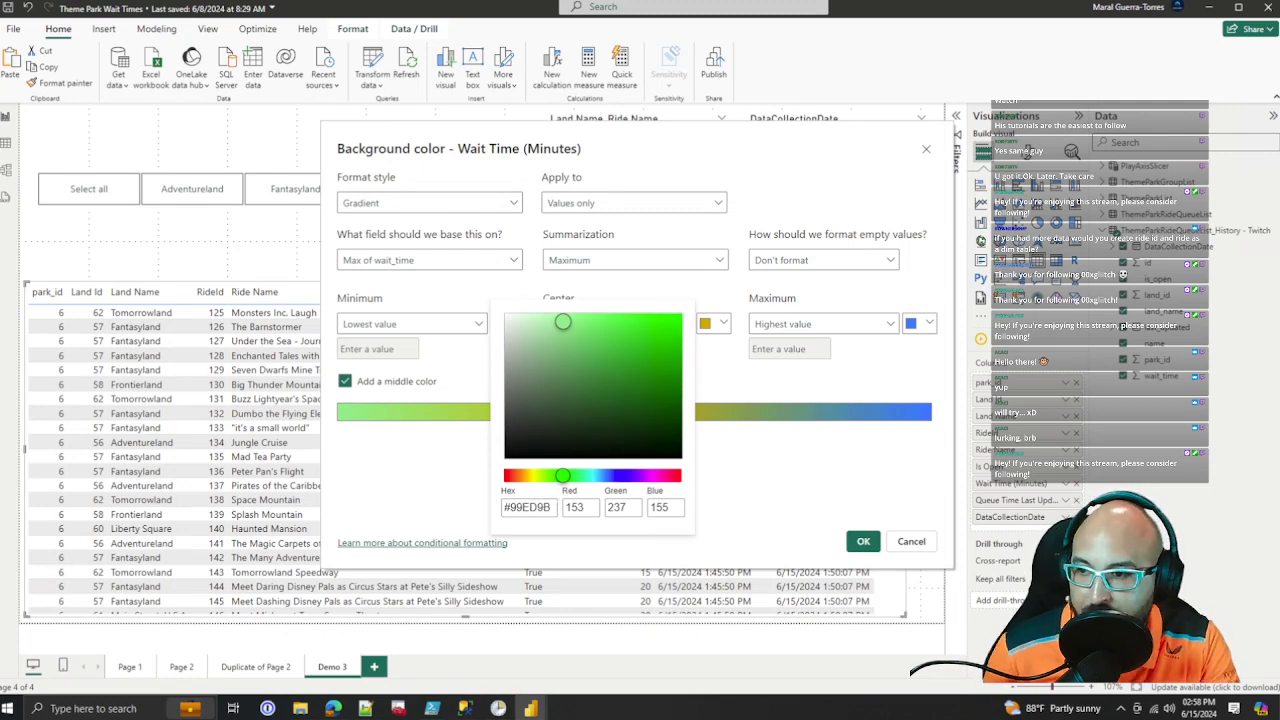
# Step: Set the gradient's center color to light yellow and its maximum color to soft red, and apply the background formatting
pyautogui.click(714, 323)
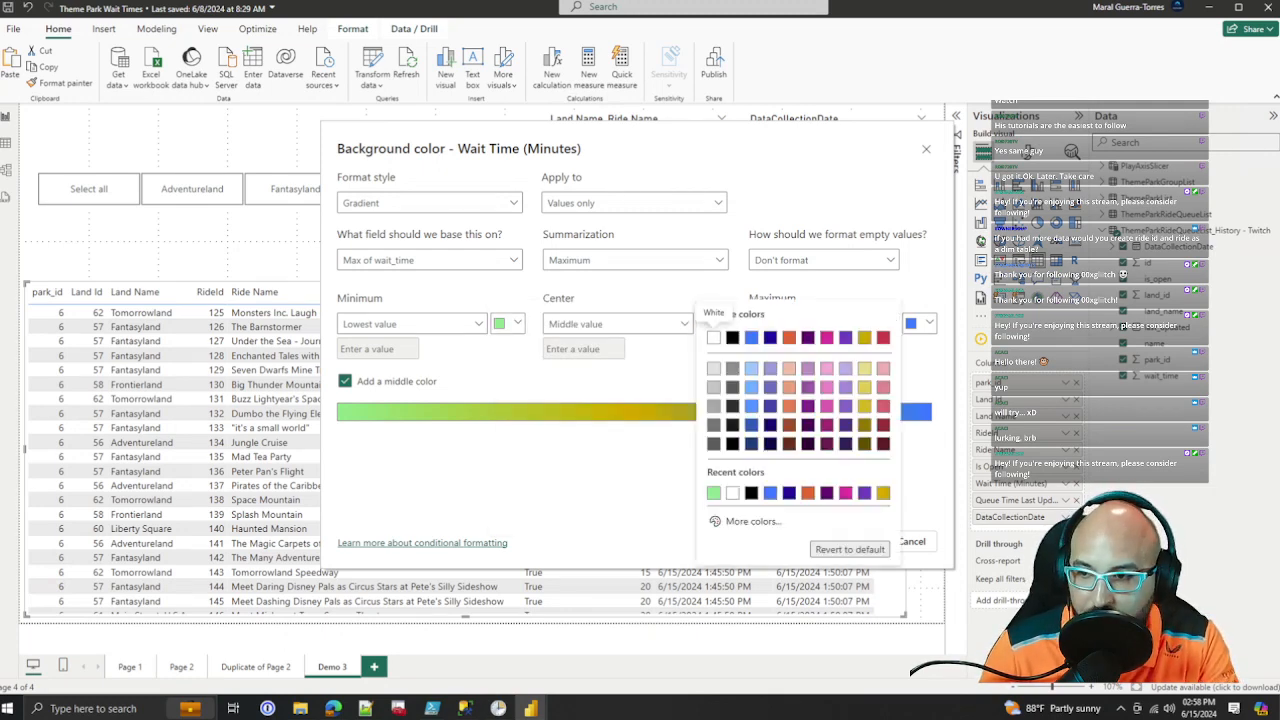
pyautogui.click(864, 368)
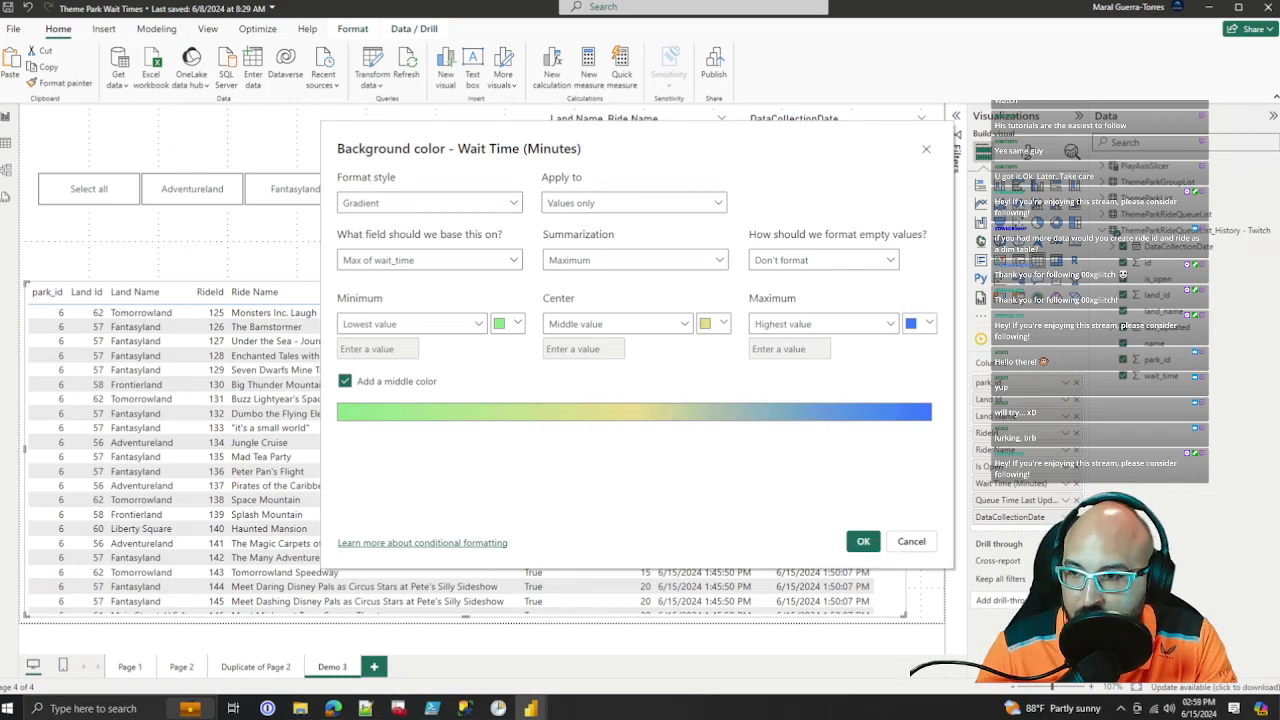
pyautogui.click(912, 323)
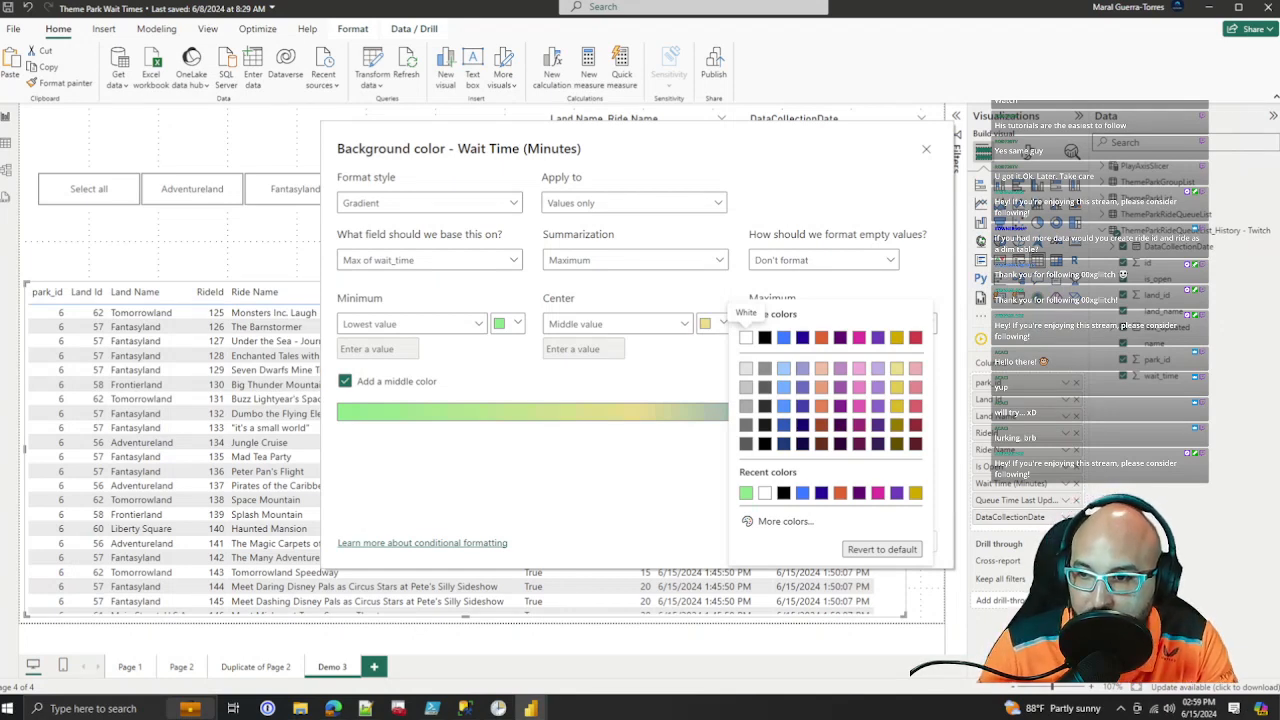
pyautogui.click(915, 387)
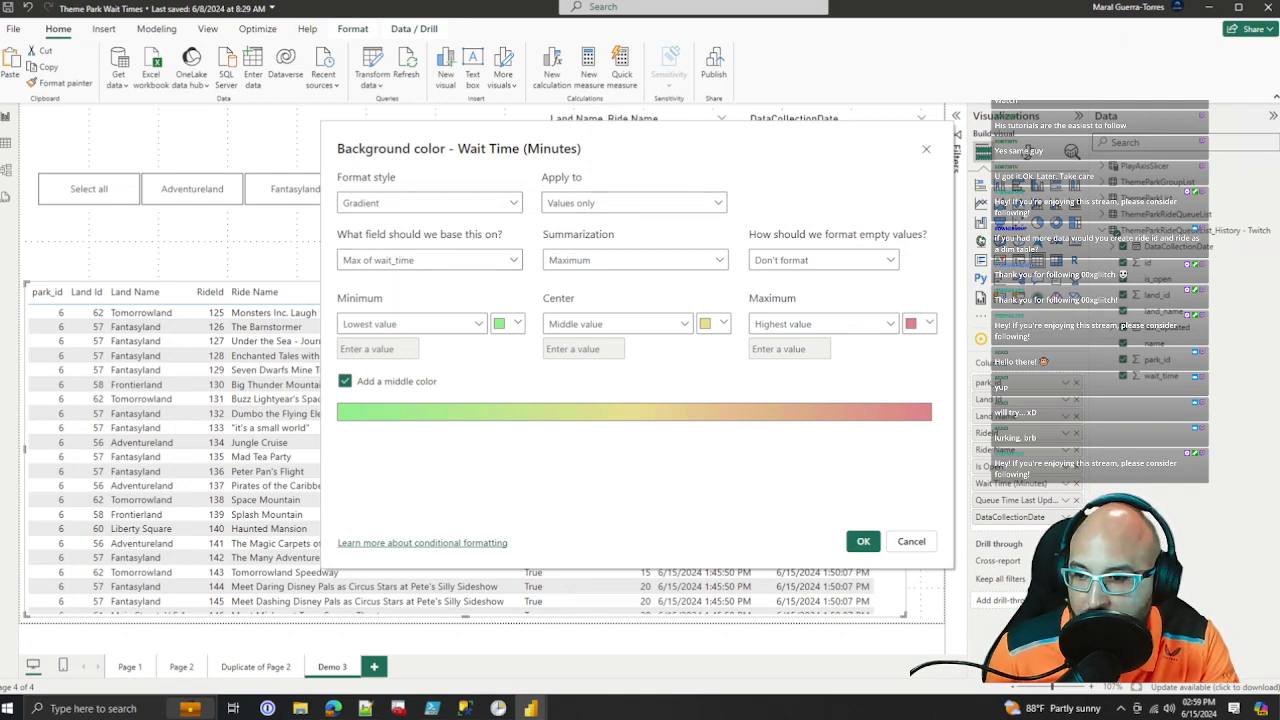
pyautogui.click(863, 541)
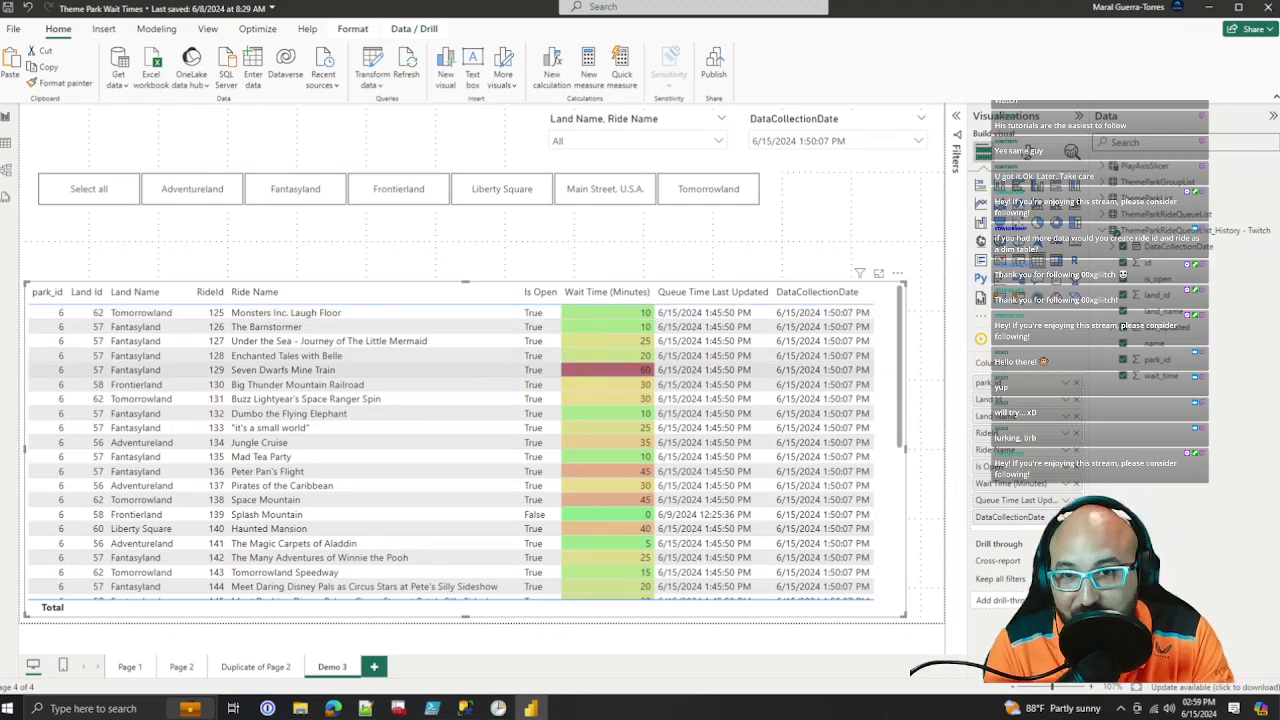
pyautogui.scroll(-5, 450, 373)
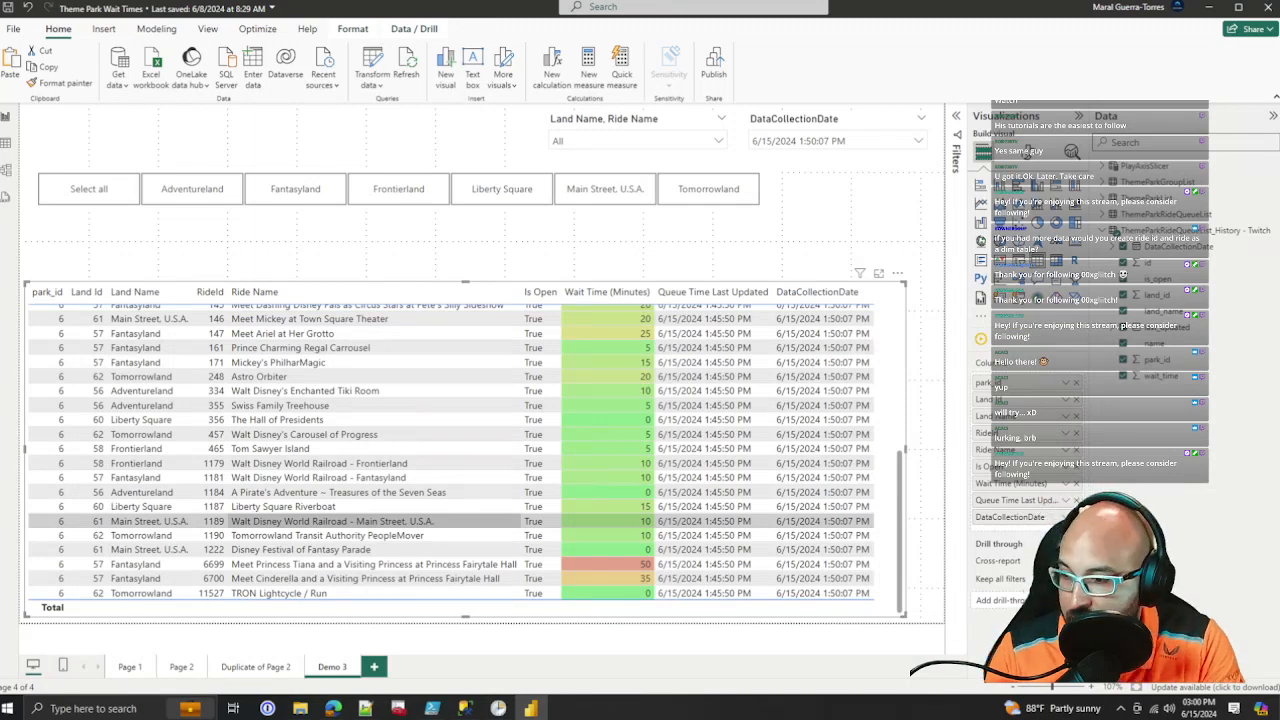
pyautogui.scroll(5, 400, 471)
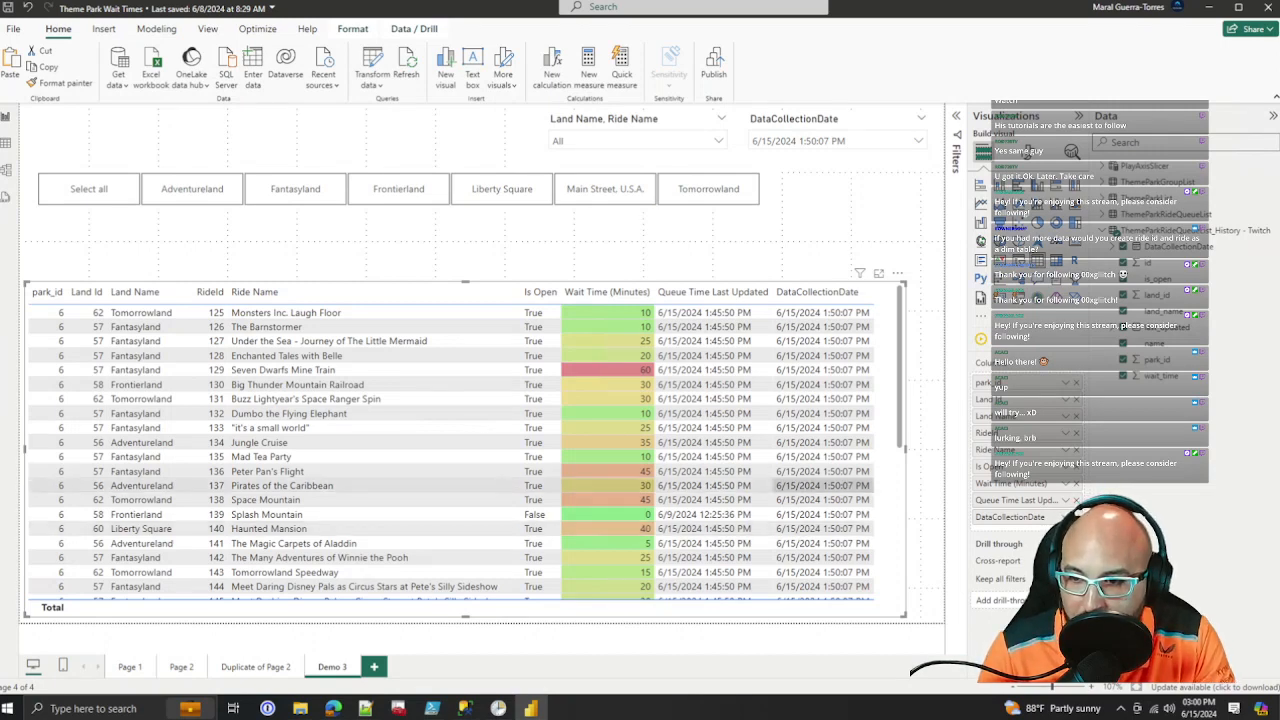
# Step: Start icon conditional formatting for Wait Time (Minutes), summarizing wait_time by Maximum
pyautogui.click(1066, 484)
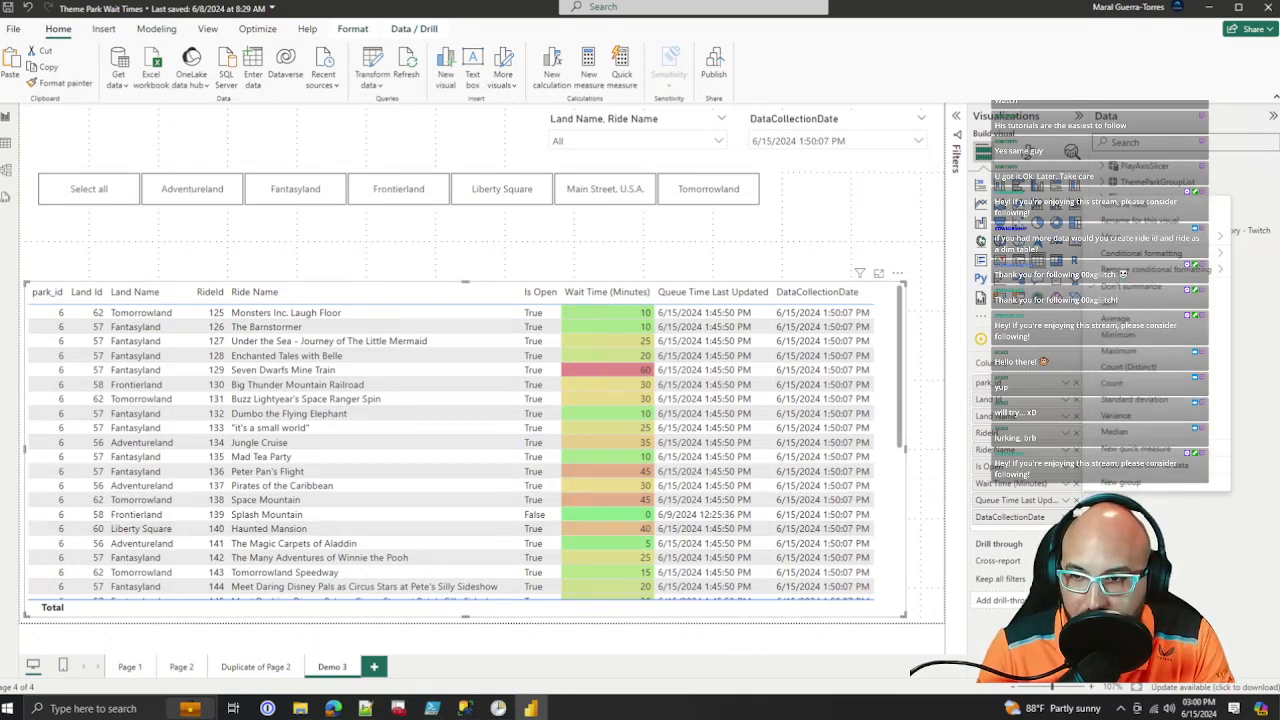
pyautogui.moveTo(1140, 253)
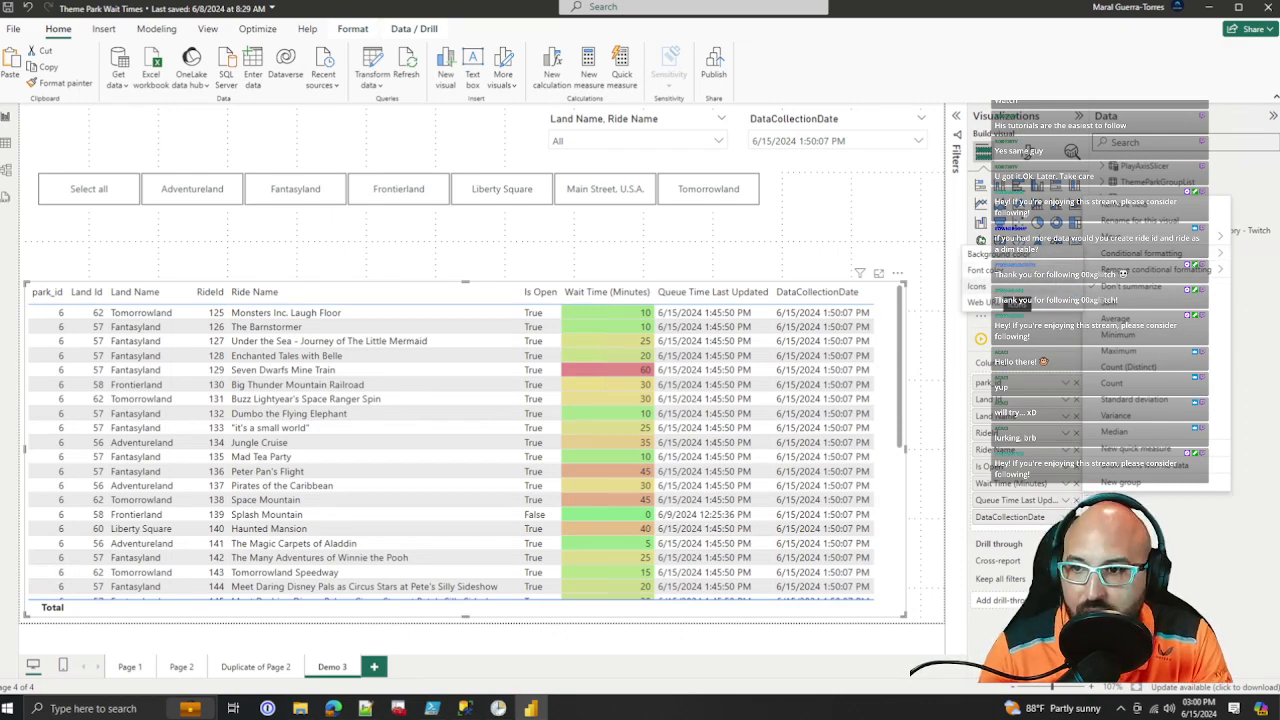
pyautogui.click(1000, 287)
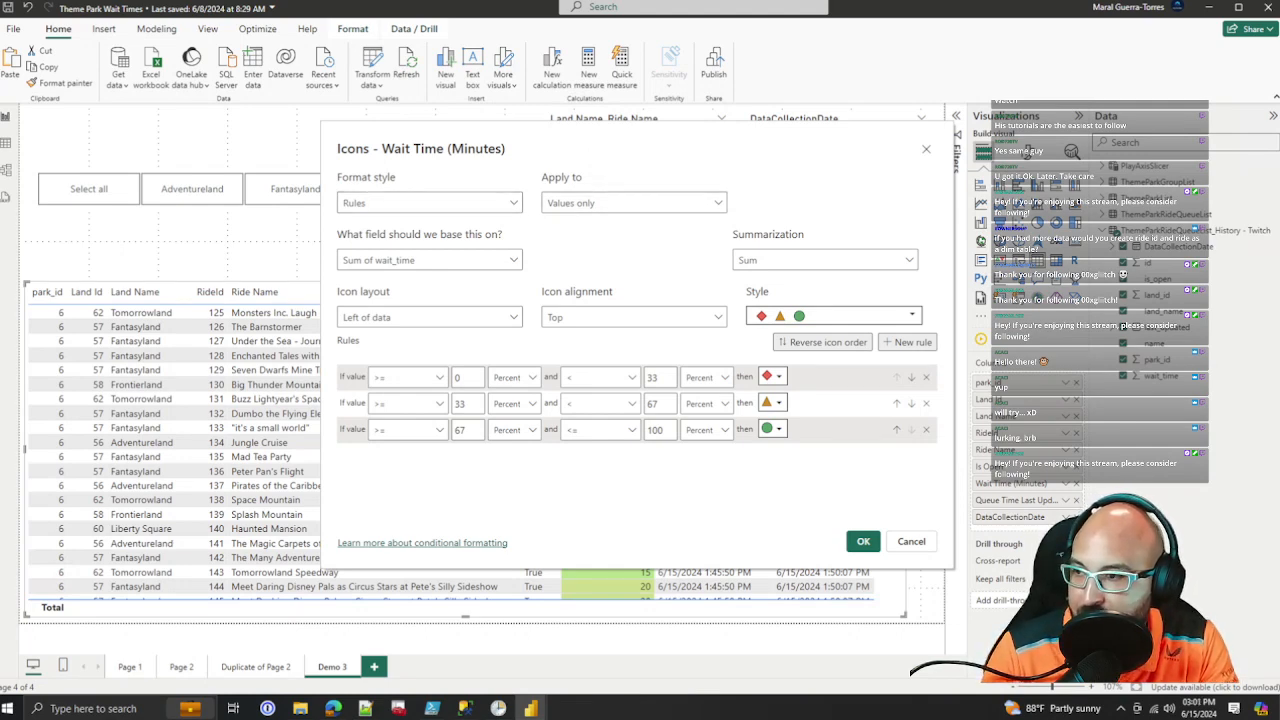
pyautogui.click(430, 260)
pyautogui.click(628, 262)
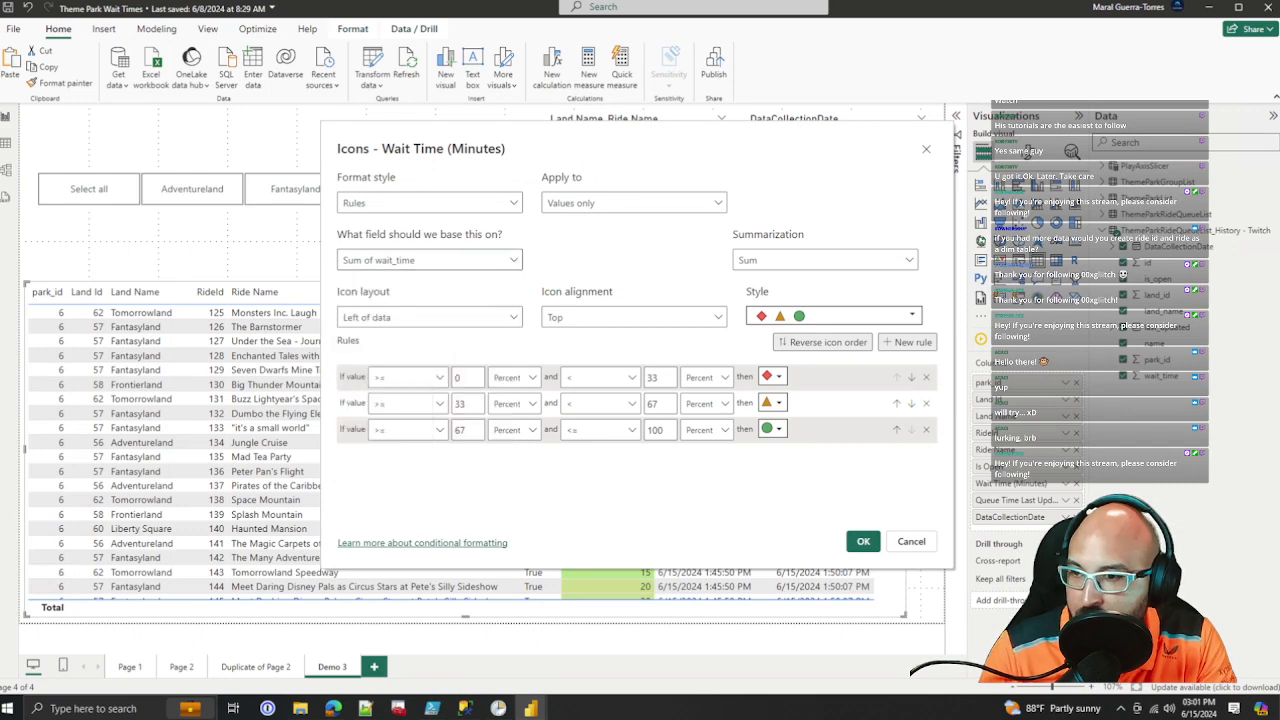
pyautogui.click(825, 260)
pyautogui.click(756, 345)
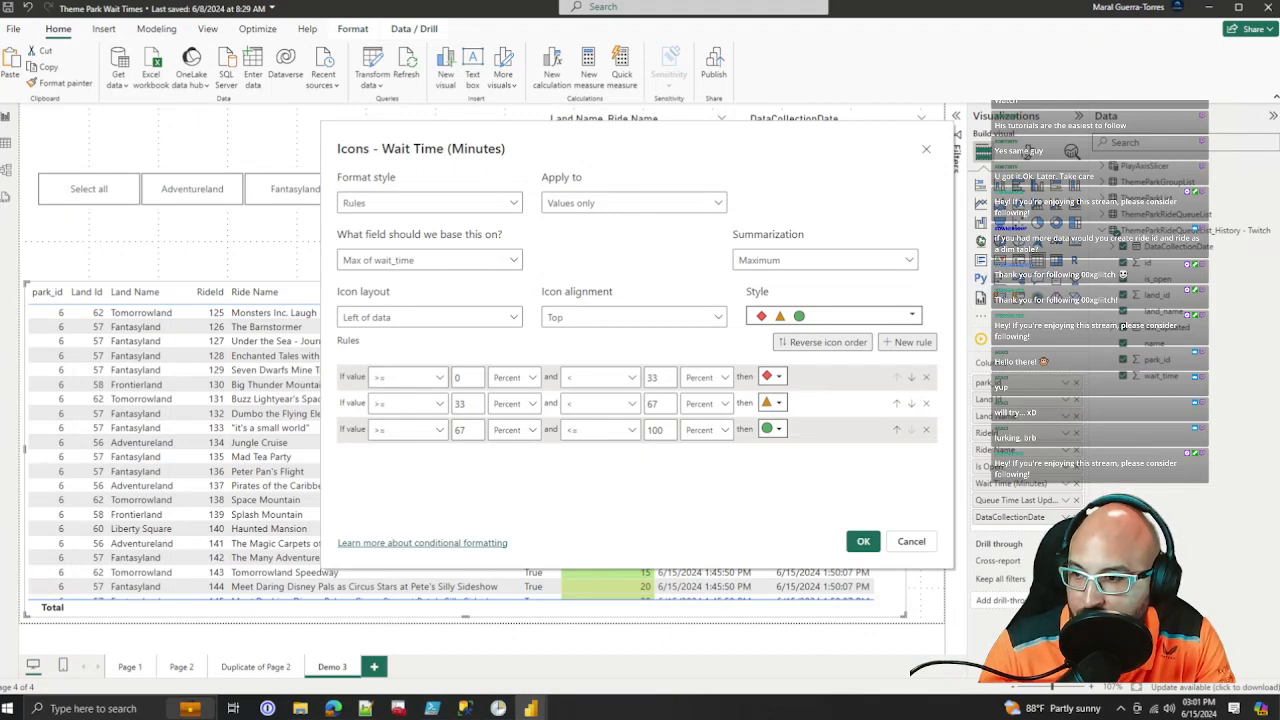
# Step: Change the first icon rule so it applies when the value equals the number 0
pyautogui.click(513, 377)
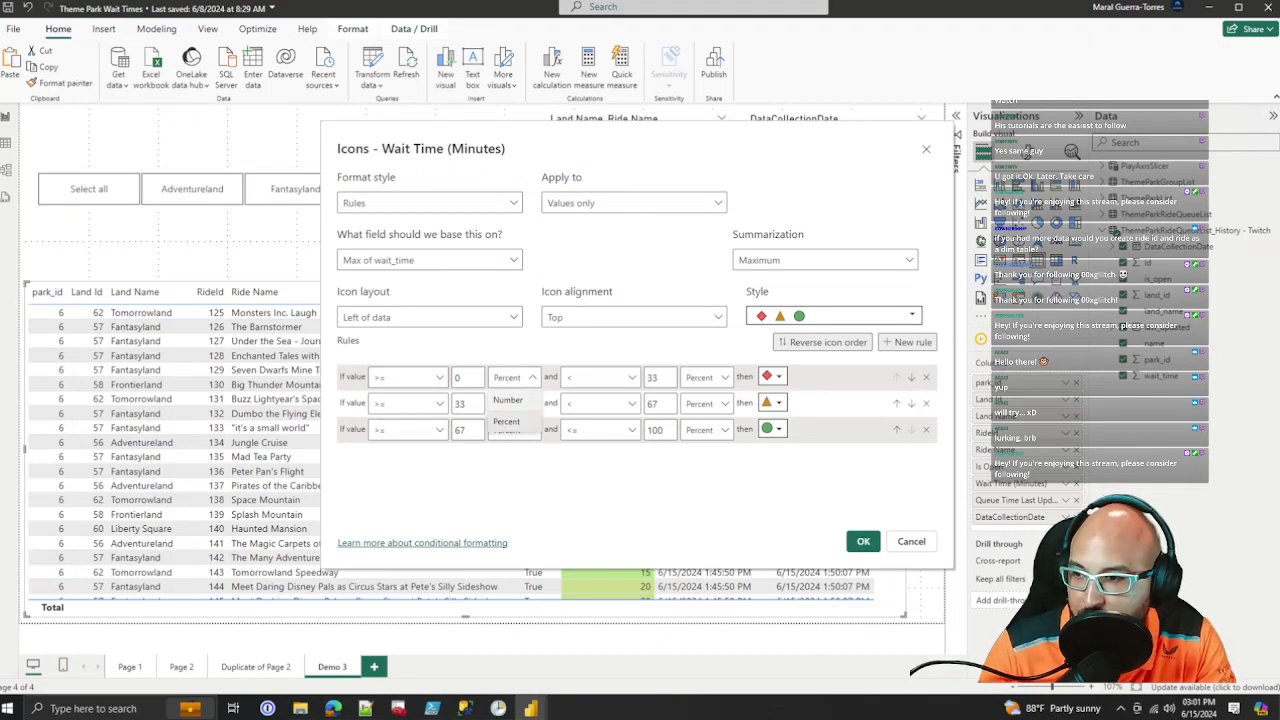
pyautogui.click(507, 399)
pyautogui.click(601, 377)
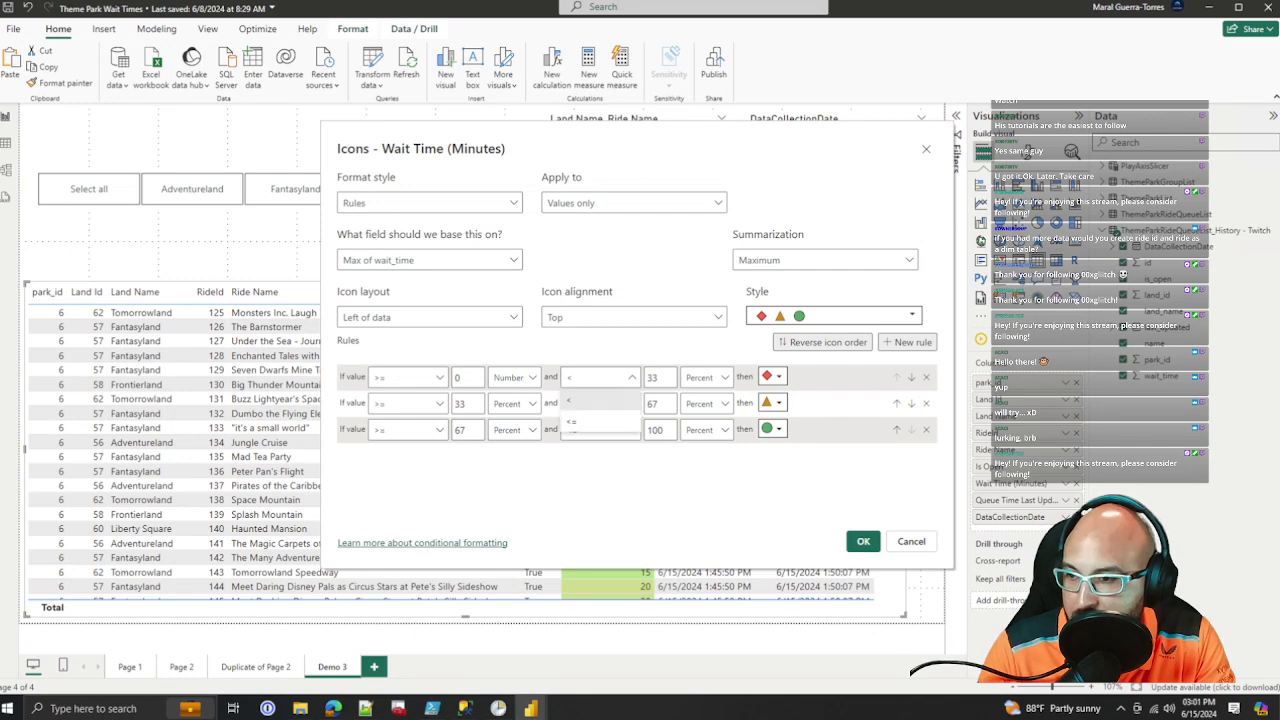
pyautogui.click(598, 400)
pyautogui.doubleClick(653, 377)
pyautogui.write('1')
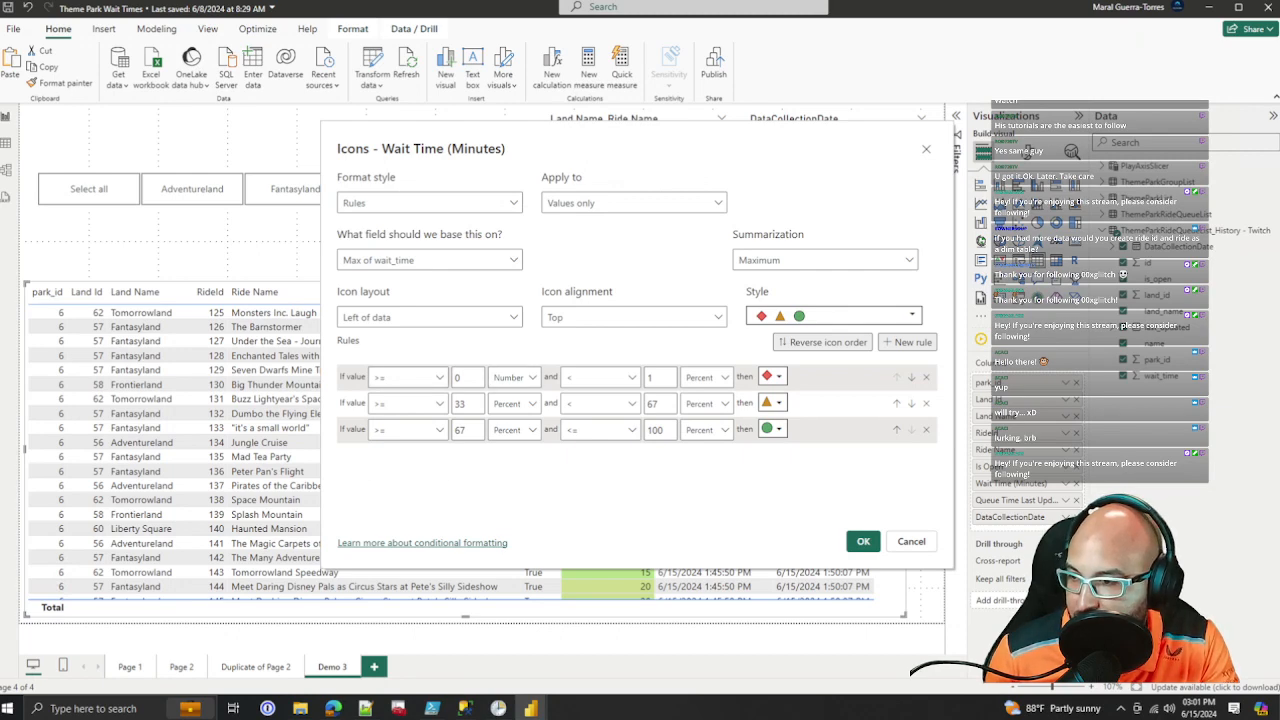
pyautogui.click(410, 377)
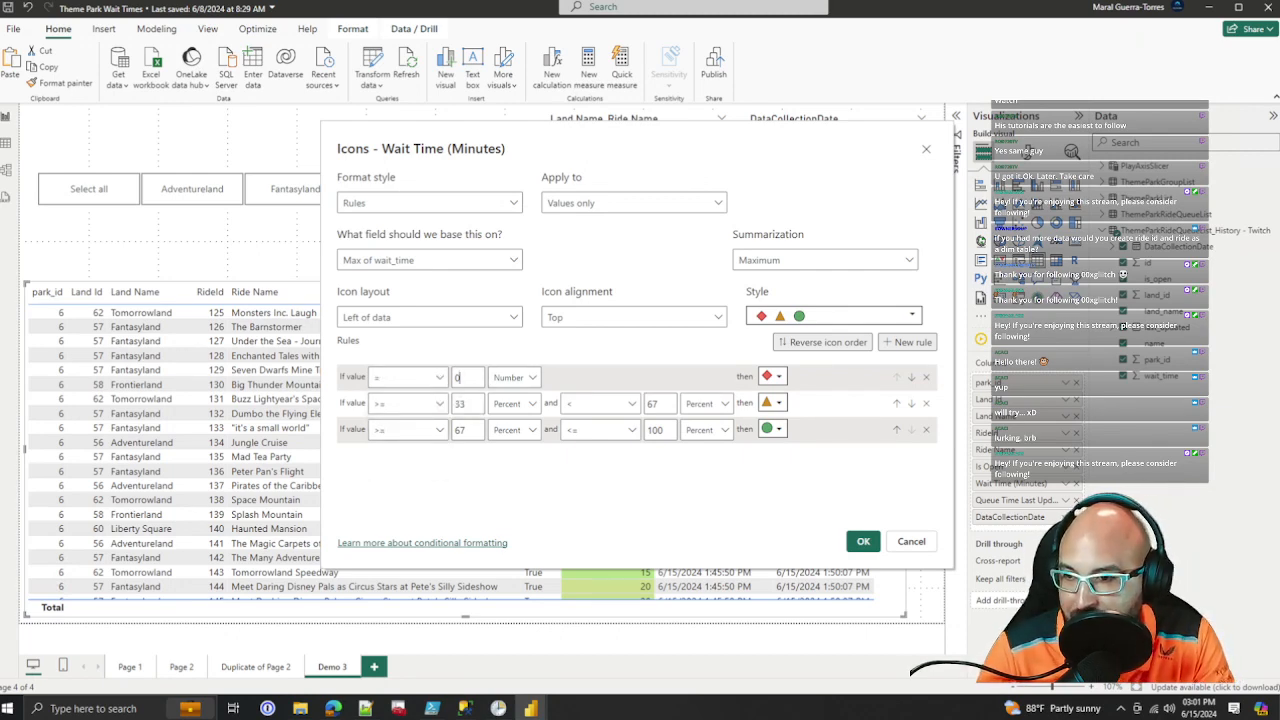
# Step: Give the zero-value rule a red circled X icon, delete the other two rules, and apply the icon formatting
pyautogui.click(772, 376)
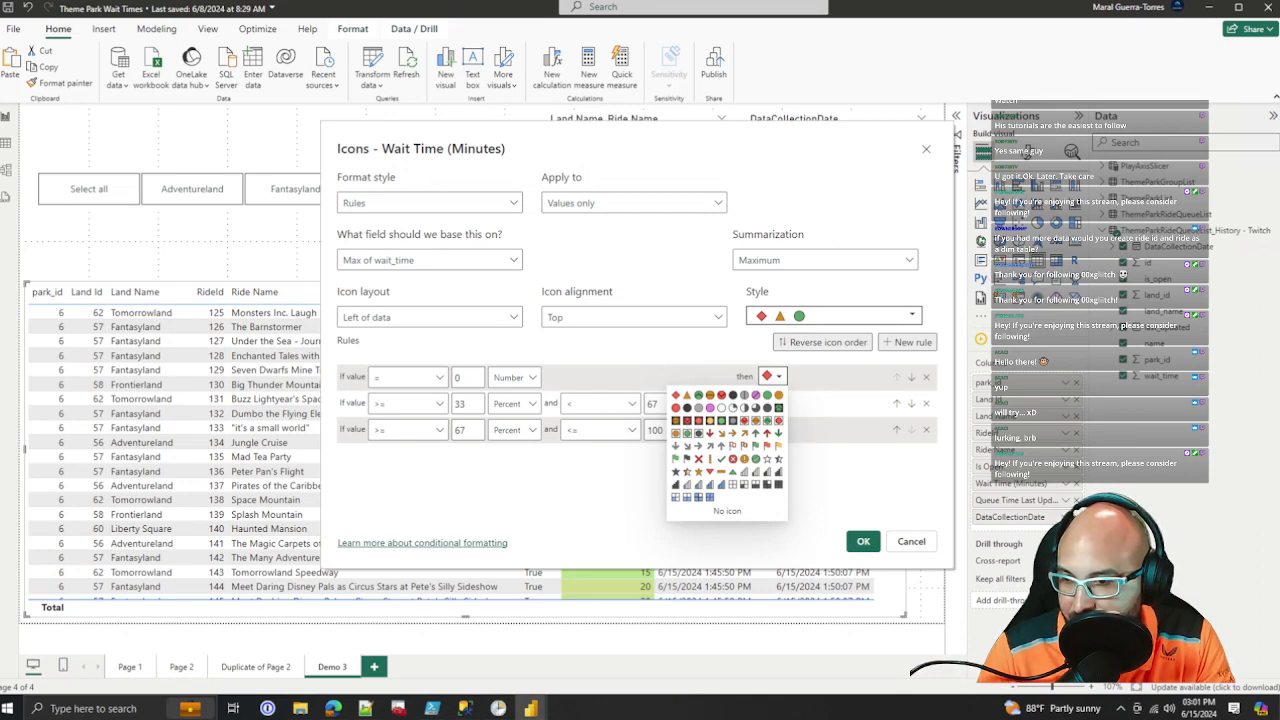
pyautogui.click(733, 458)
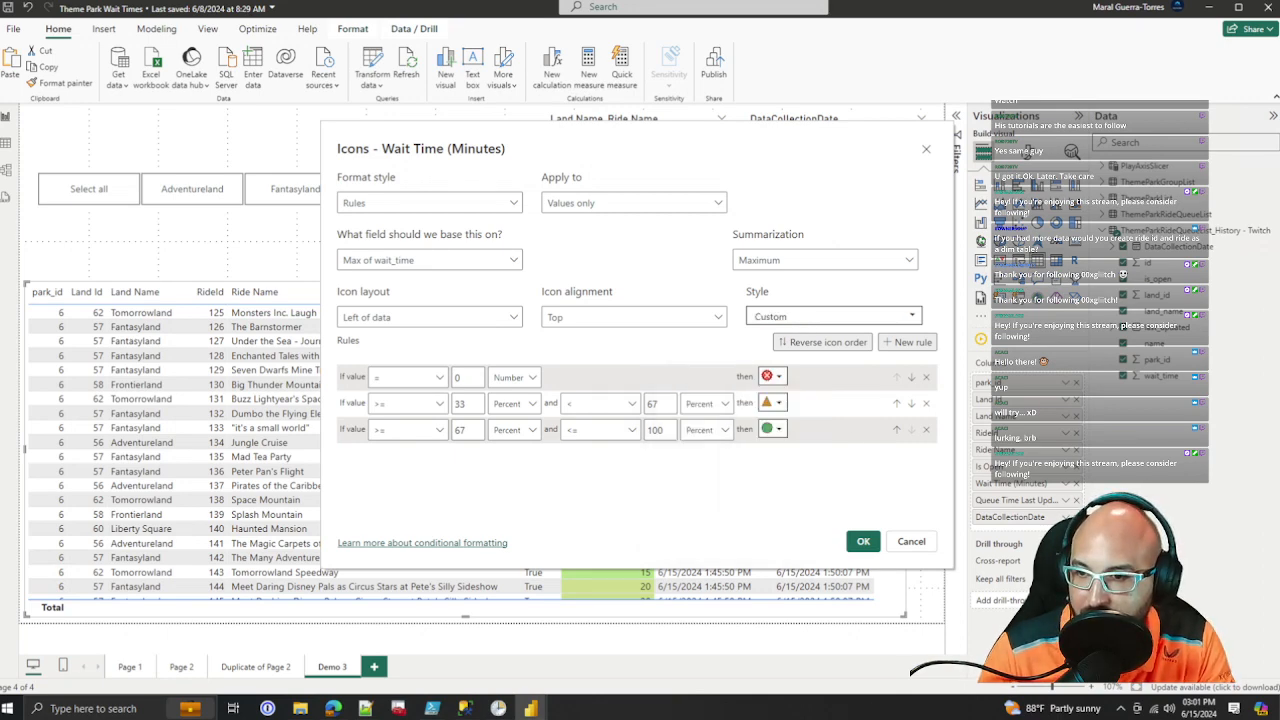
pyautogui.click(926, 403)
pyautogui.click(926, 403)
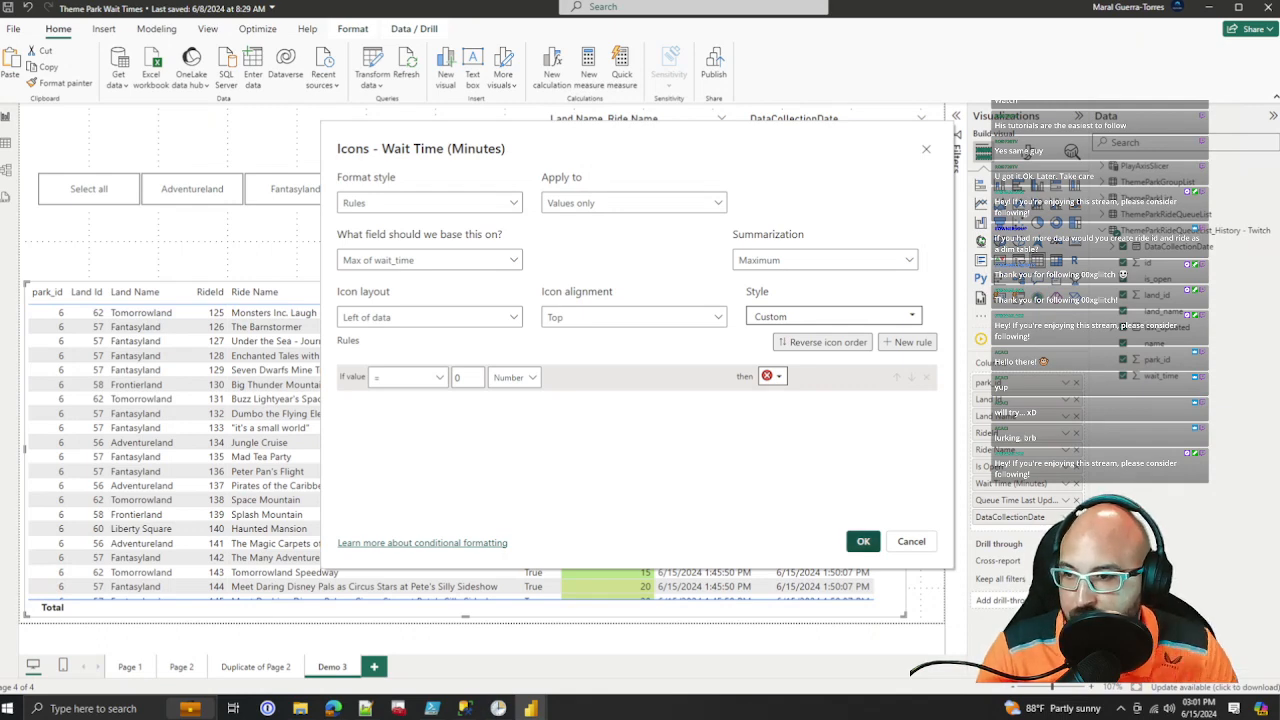
pyautogui.click(863, 541)
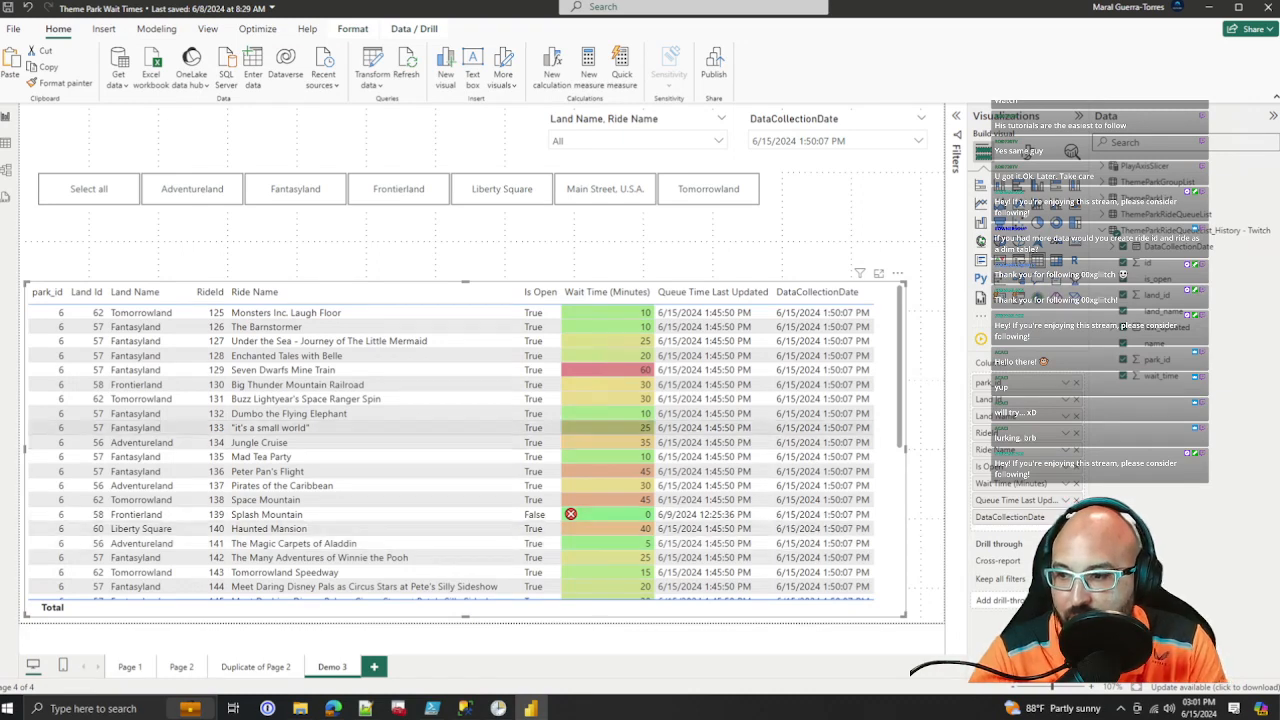
# Step: Remove the icon conditional formatting from the Wait Time (Minutes) column of the ride table
pyautogui.scroll(-7, 450, 450)
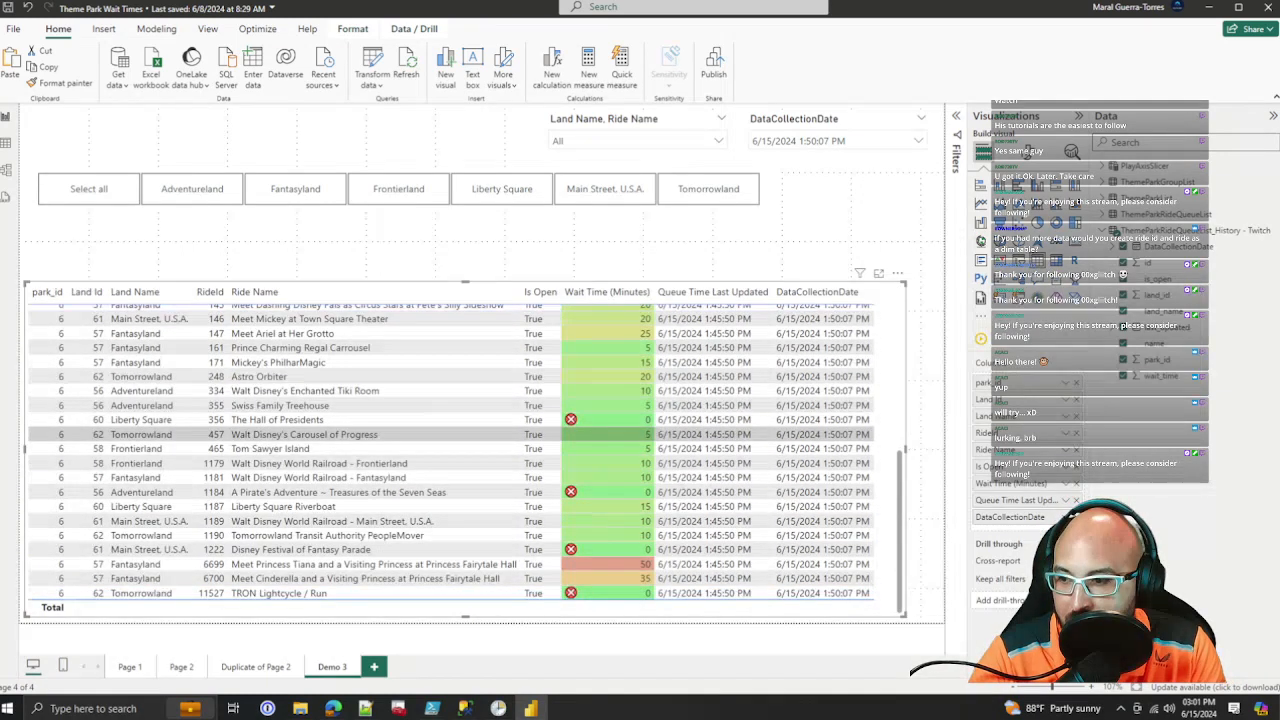
pyautogui.scroll(7, 450, 450)
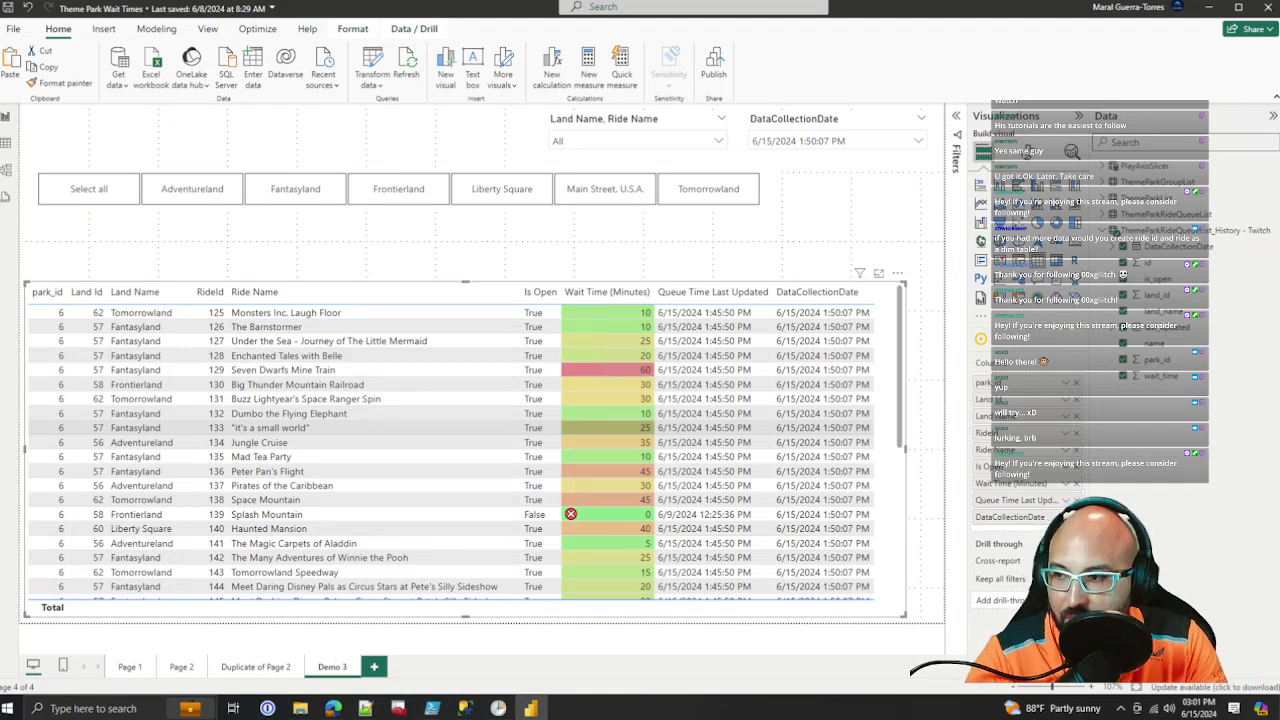
pyautogui.scroll(-7, 450, 450)
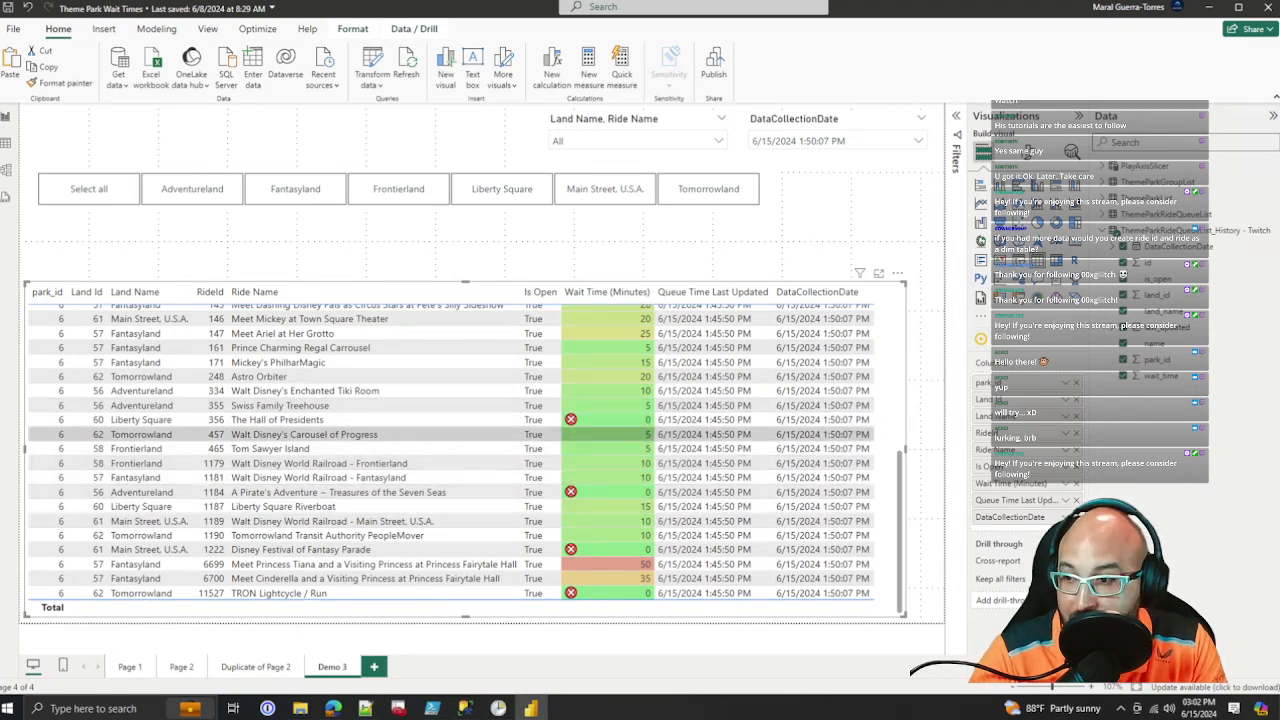
pyautogui.scroll(7, 450, 434)
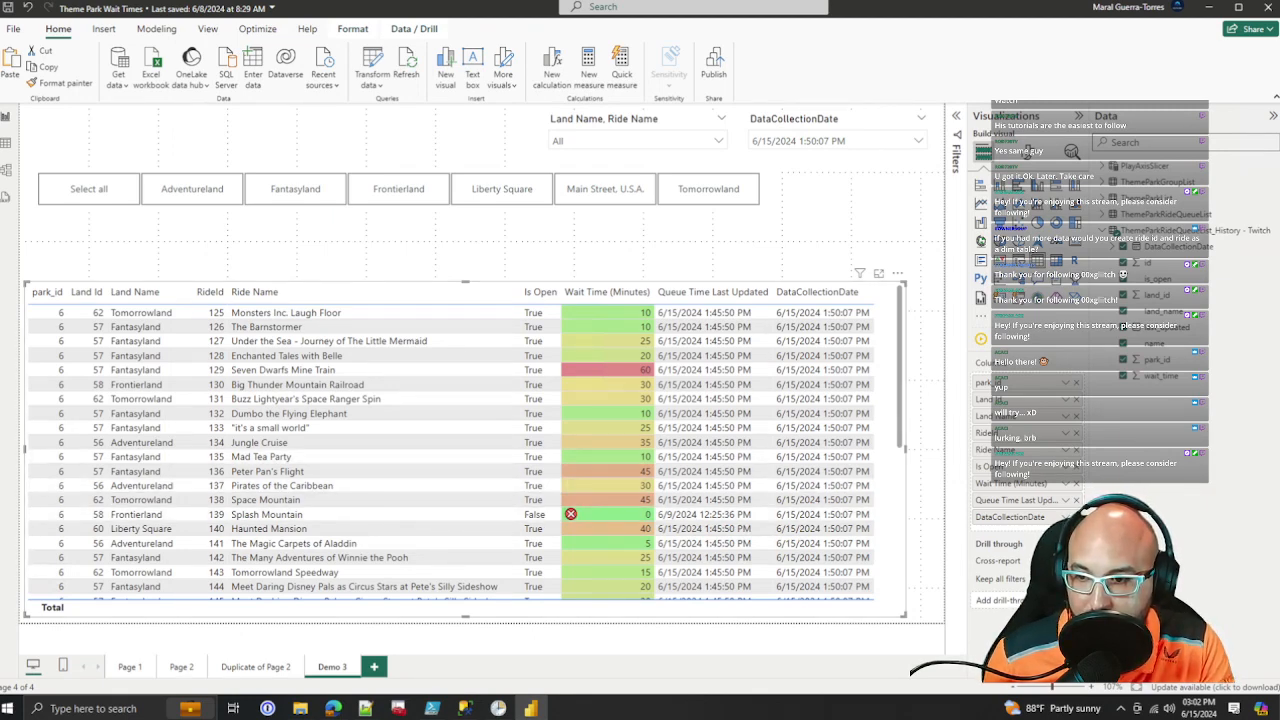
pyautogui.click(1065, 483)
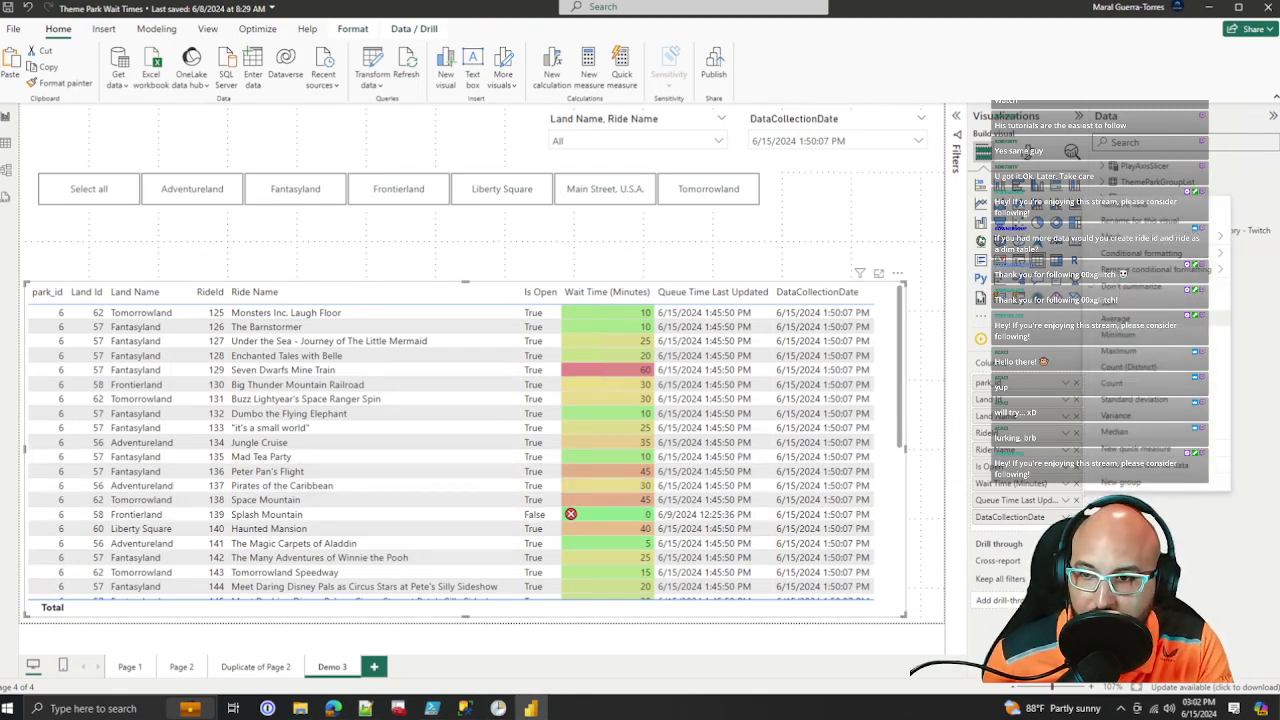
pyautogui.moveTo(1152, 270)
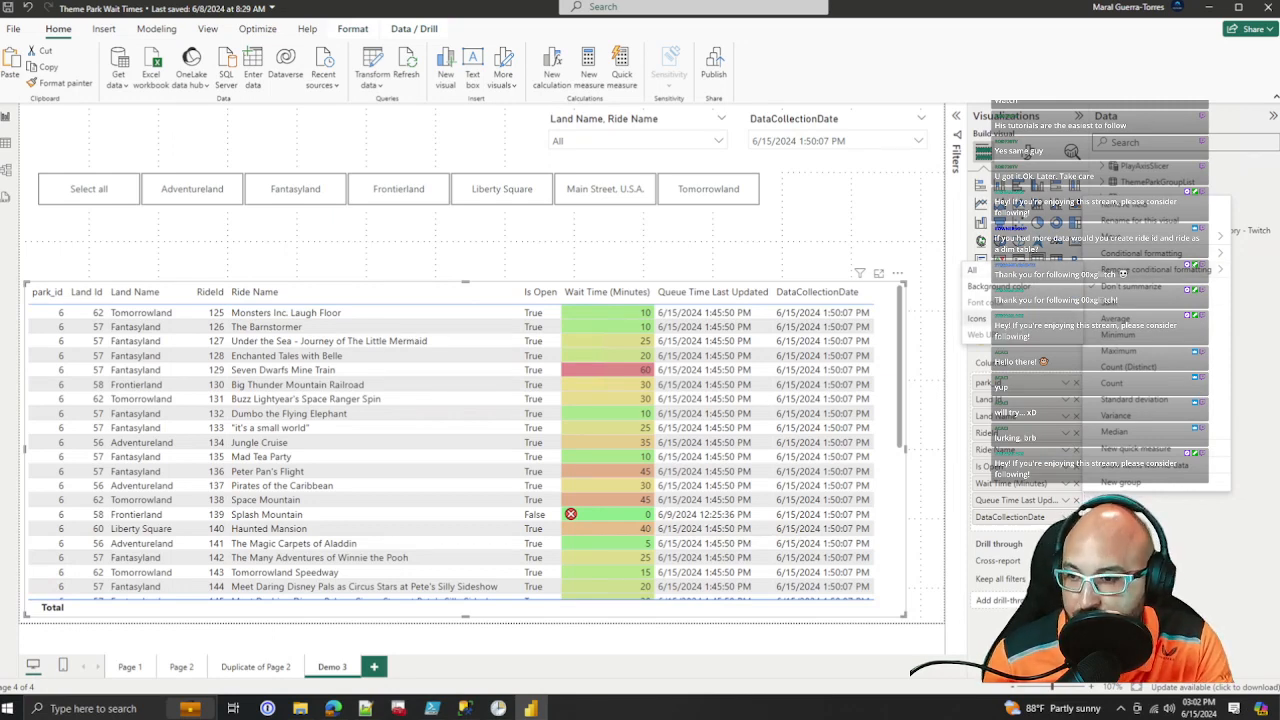
pyautogui.click(978, 318)
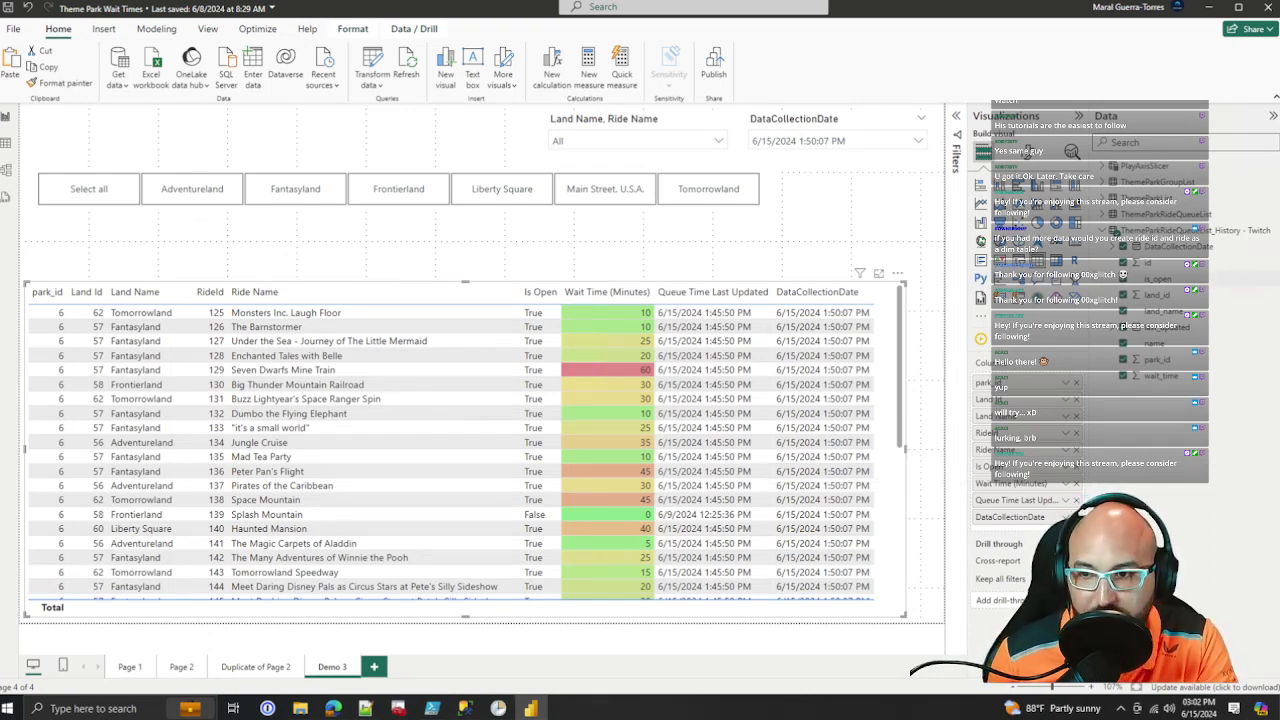
# Step: Add a calculated column named IsOpenFriendly to the ThemeParkRideQueueList_History - Twitch table
pyautogui.rightClick(1166, 276)
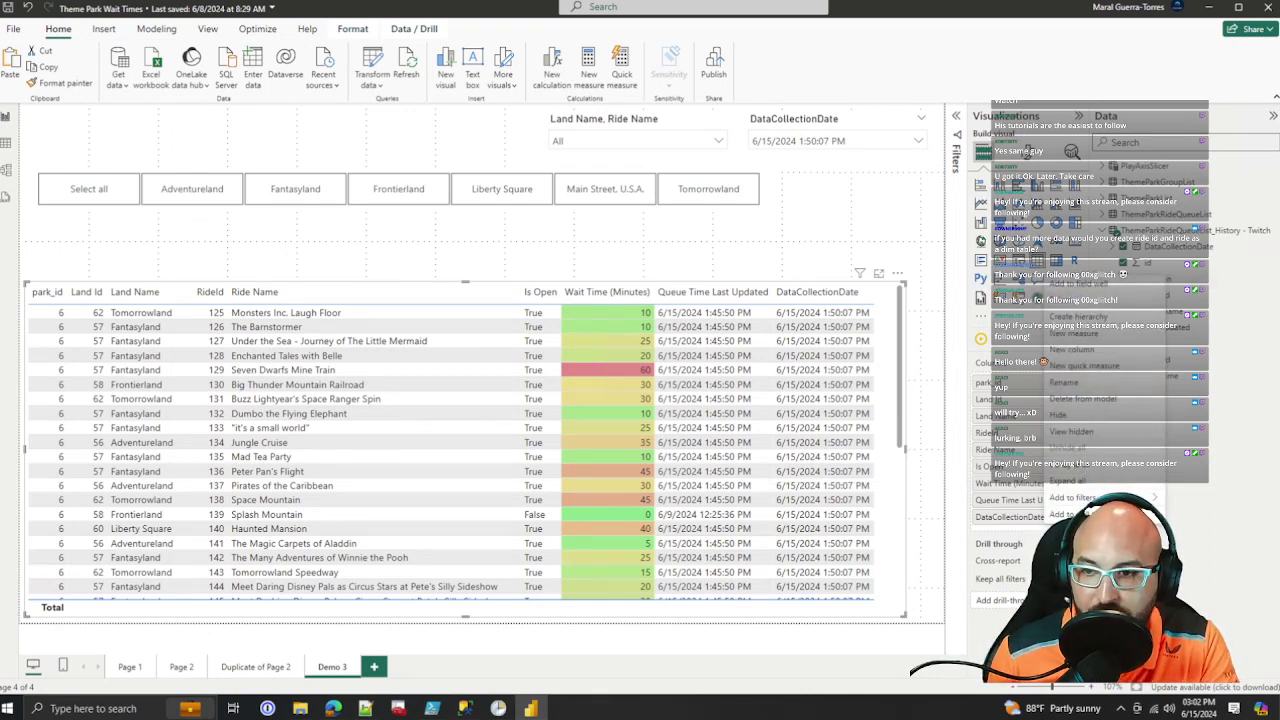
pyautogui.click(1174, 279)
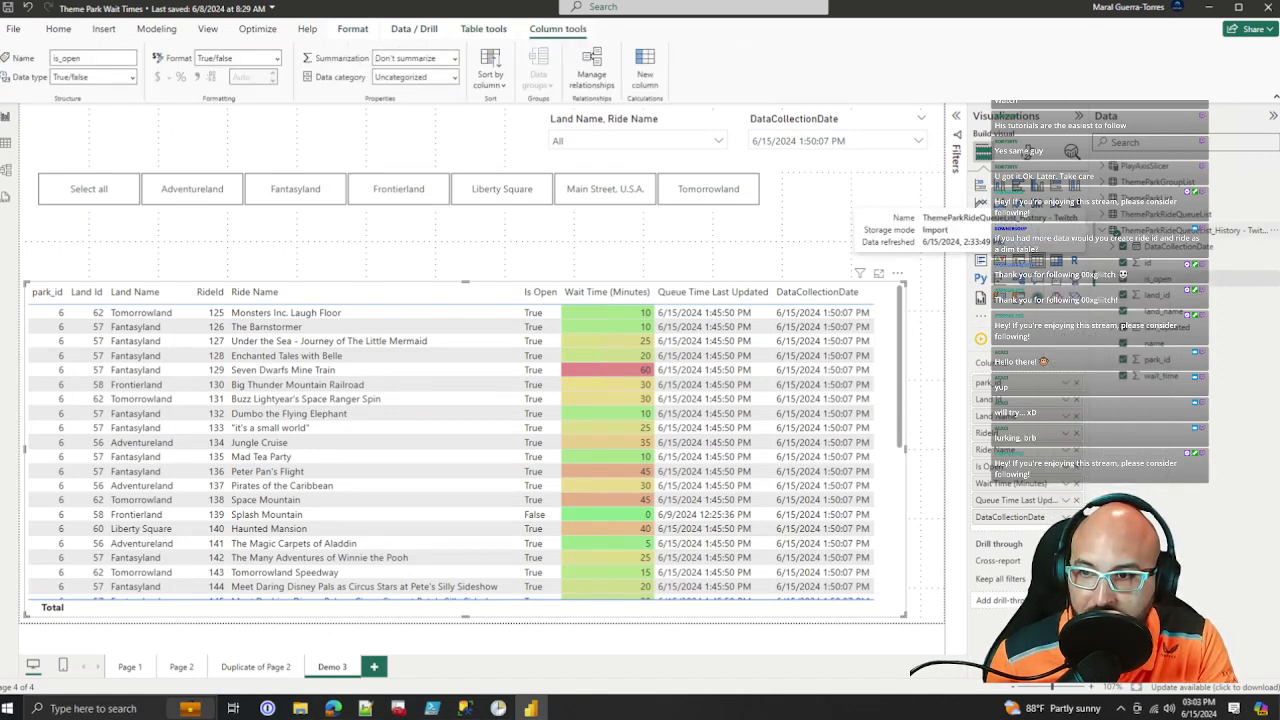
pyautogui.rightClick(1040, 242)
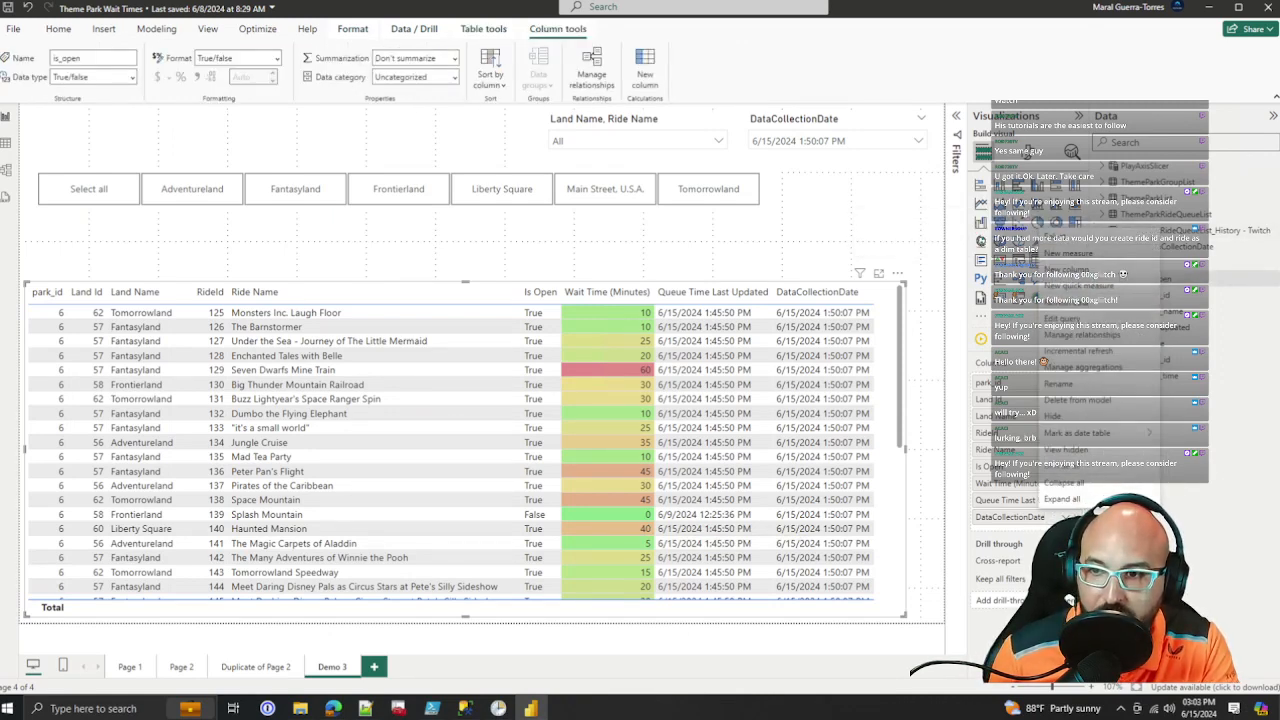
pyautogui.click(1075, 285)
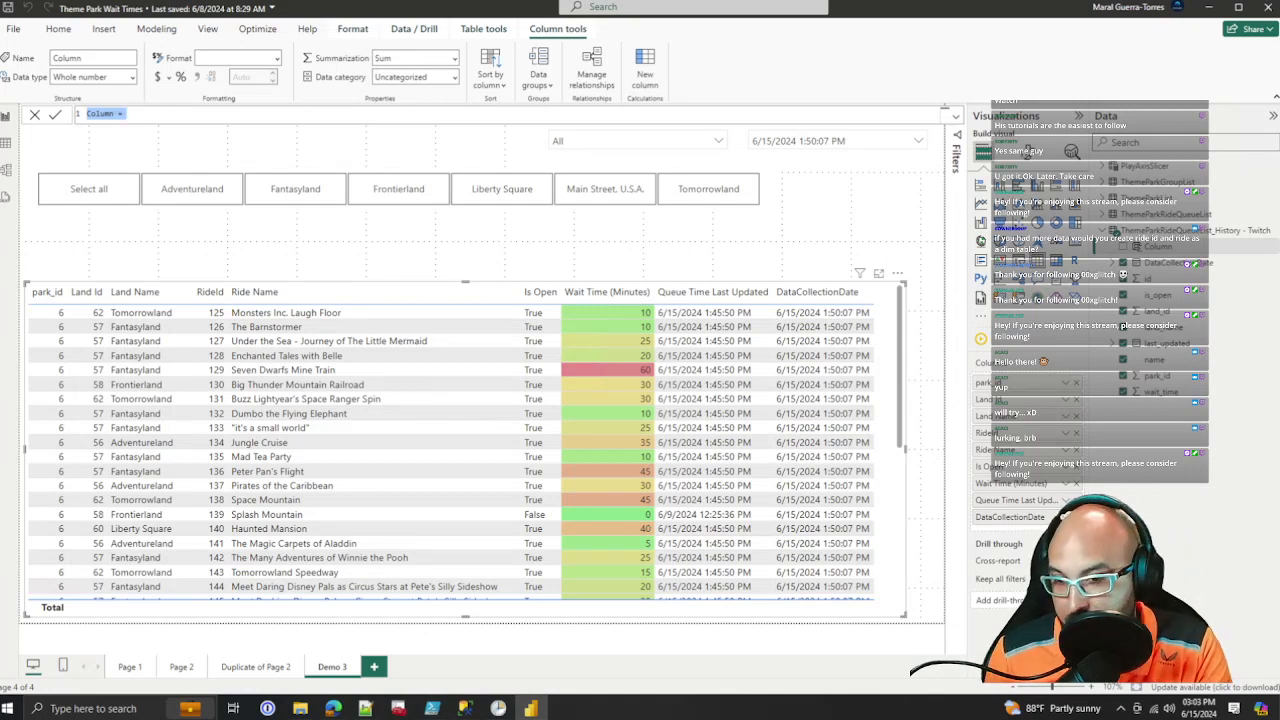
pyautogui.write('IsOpen')
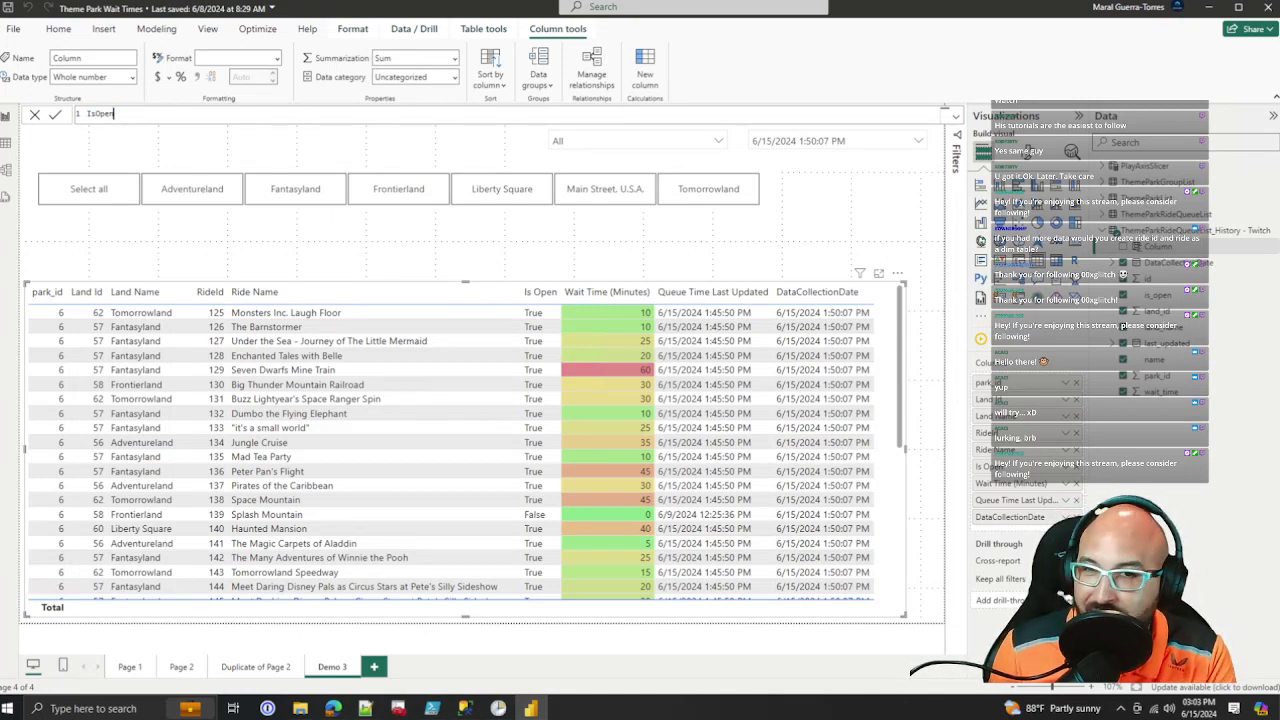
pyautogui.write('Friday')
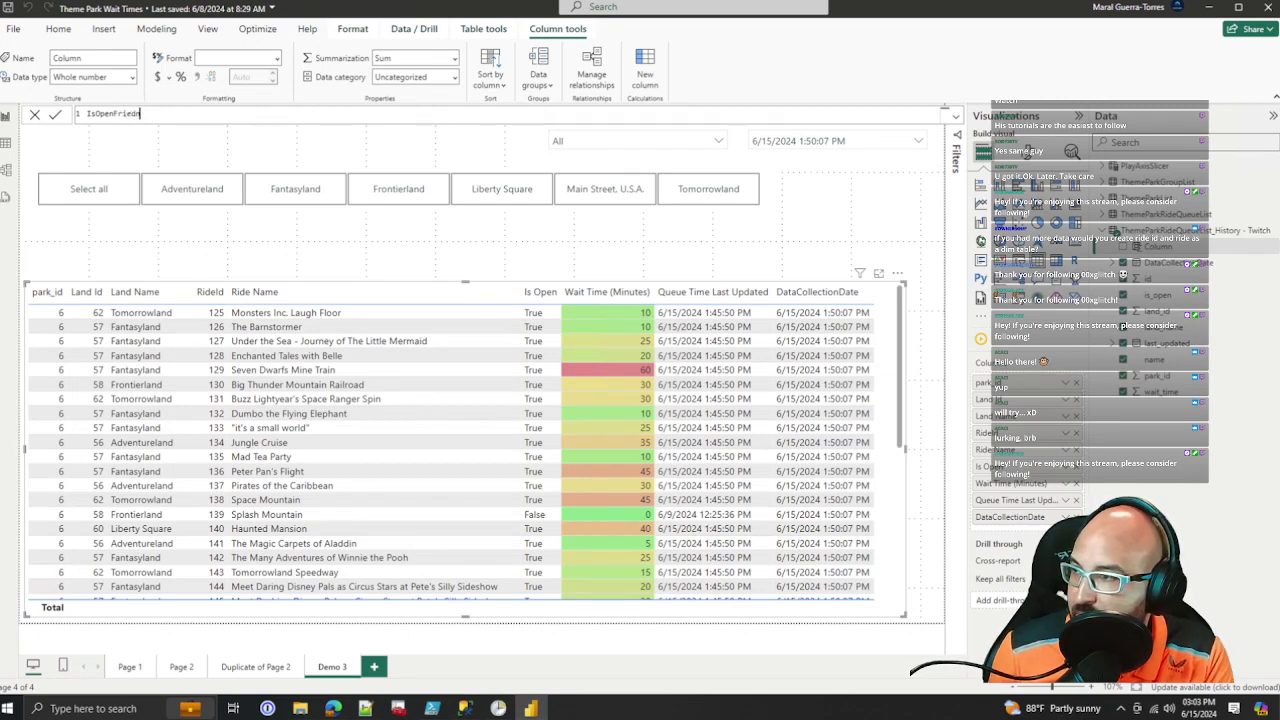
pyautogui.press('BackSpace')
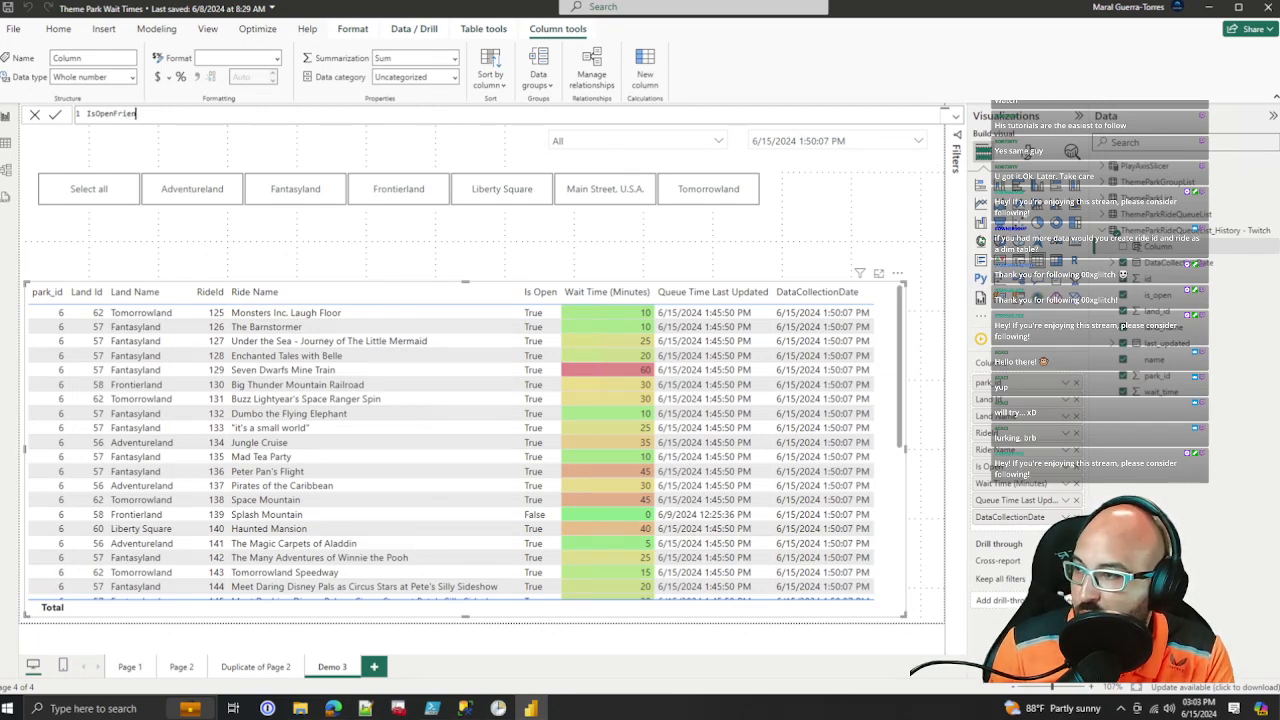
pyautogui.write('endly =')
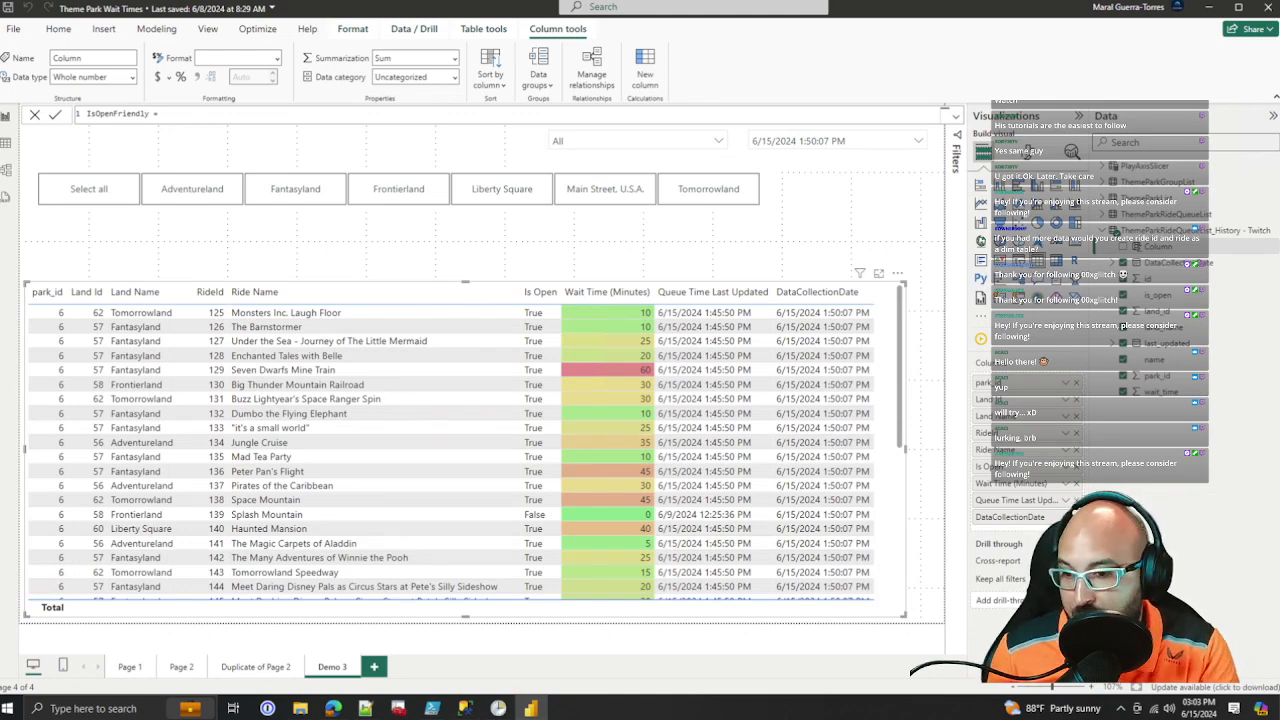
# Step: Define IsOpenFriendly with an IF formula that returns "Yes" when the Twitch history table's is_open equals TRUE, and "No" otherwise
pyautogui.write('IF')
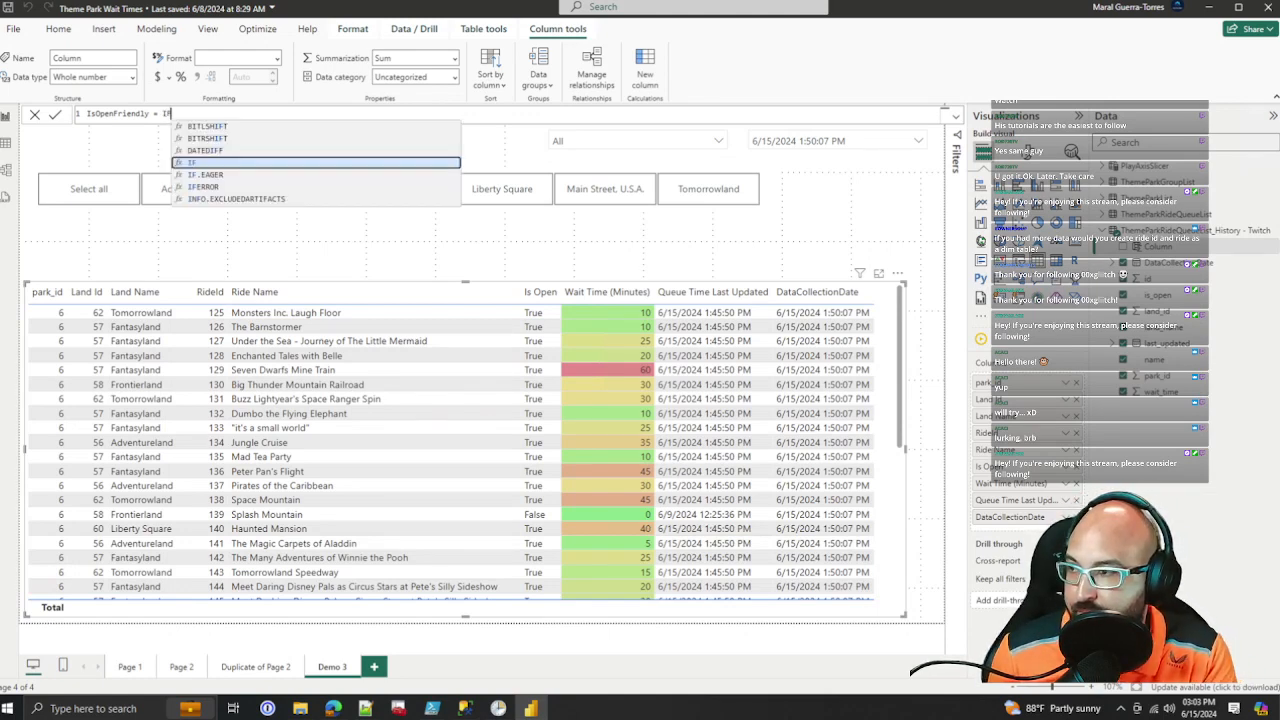
pyautogui.write('(')
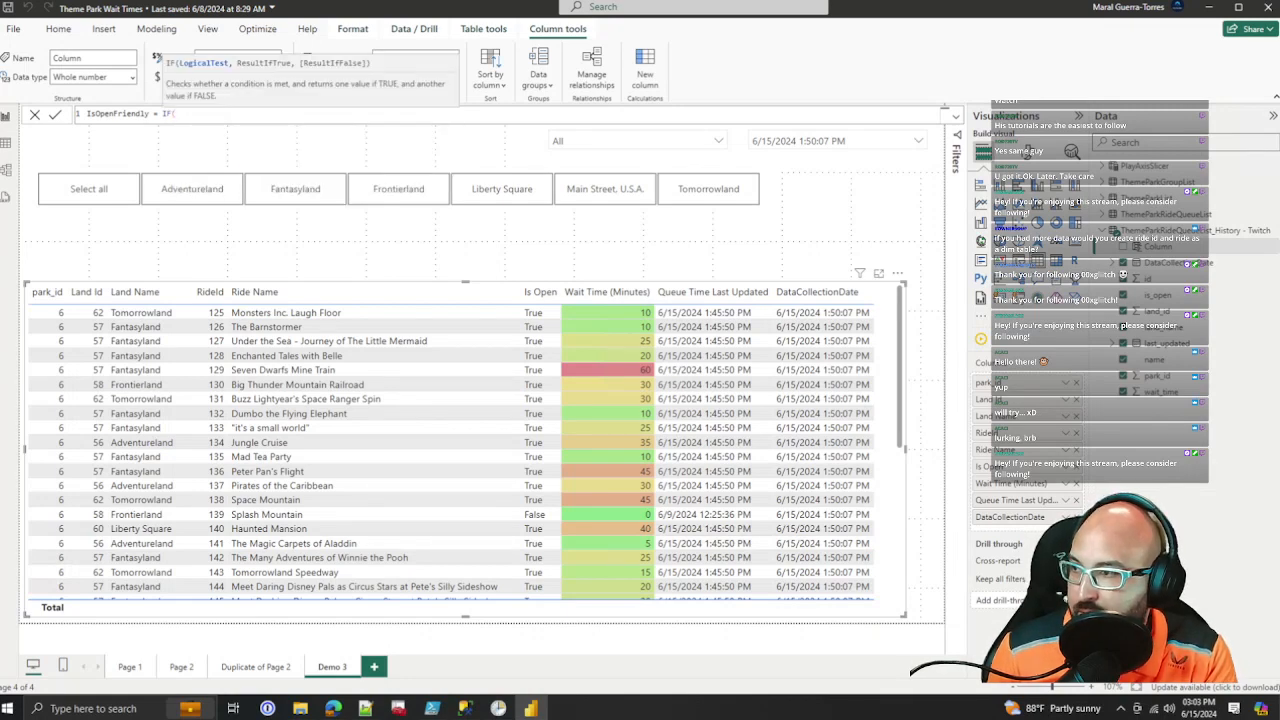
pyautogui.write('Is_open')
pyautogui.press('Tab')
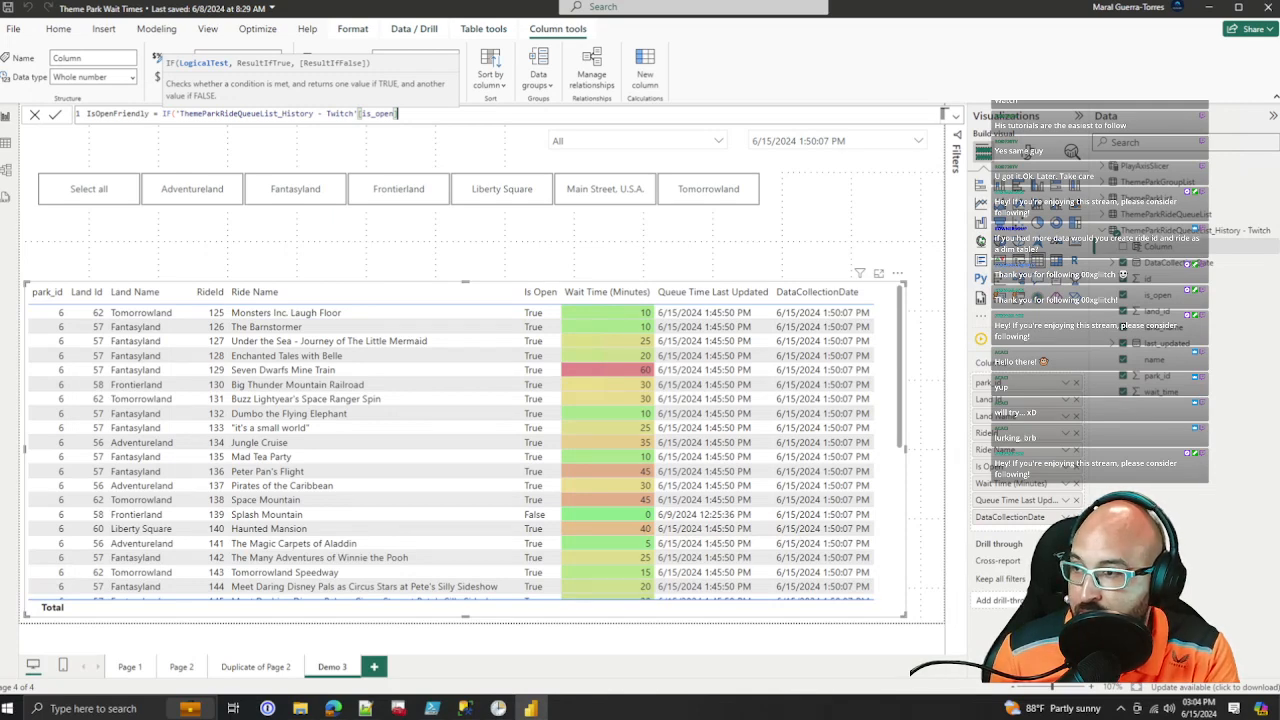
pyautogui.write('= TRUE')
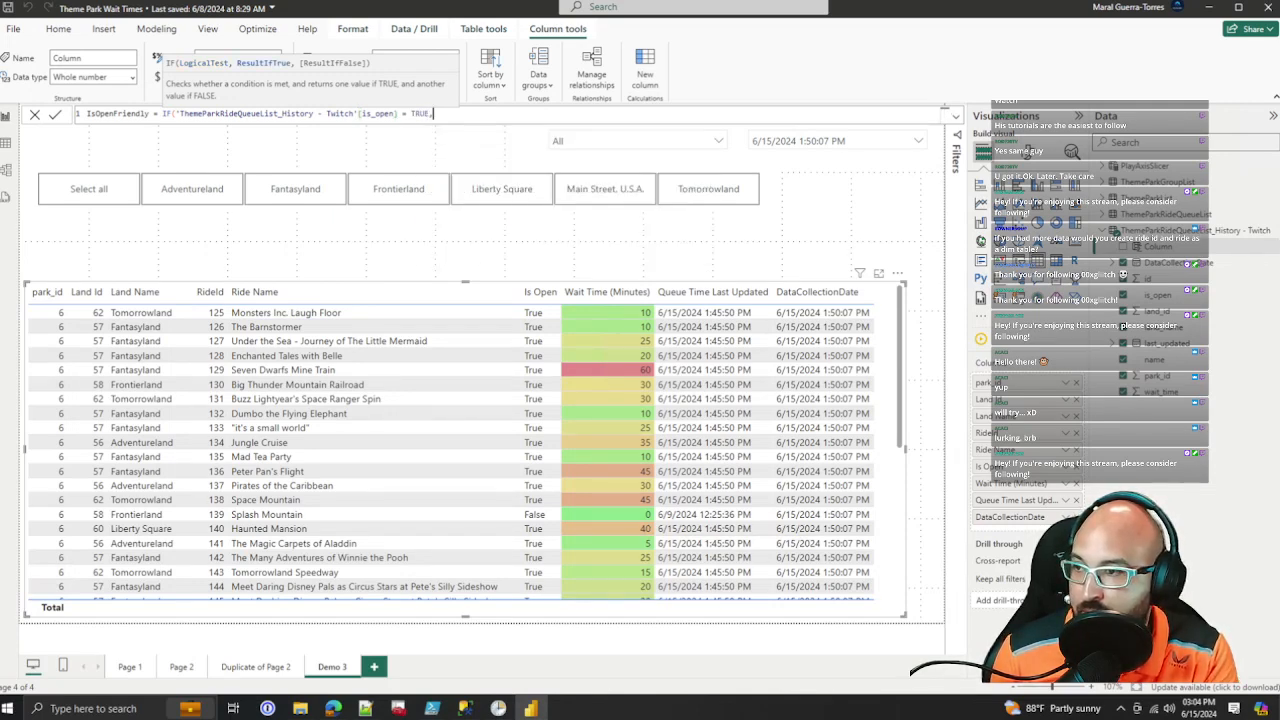
pyautogui.write(', "Ye')
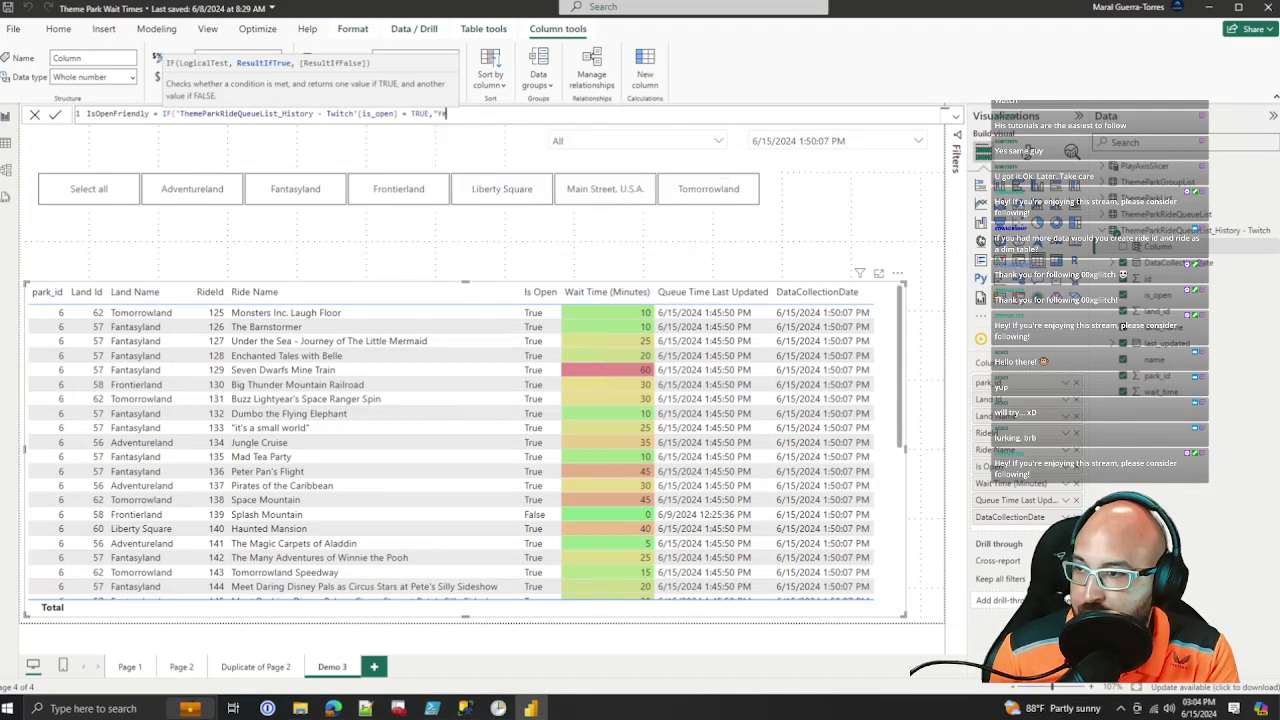
pyautogui.write('s",')
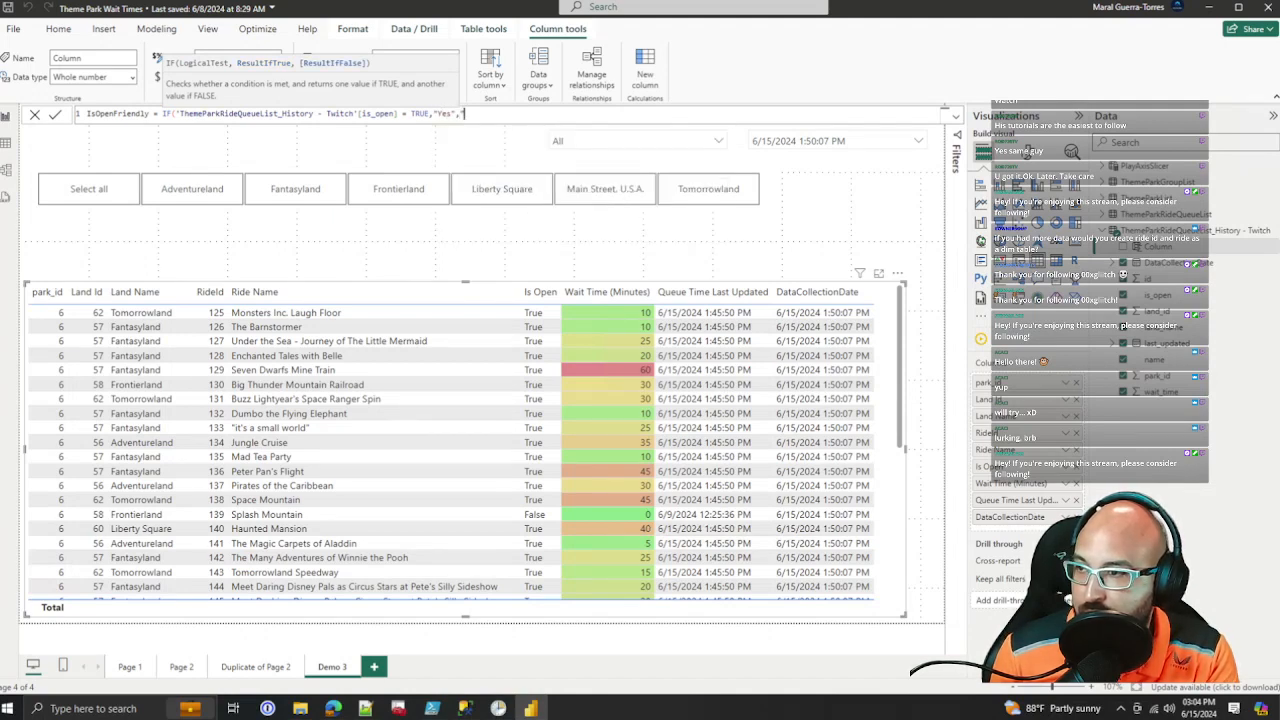
pyautogui.write('"No")')
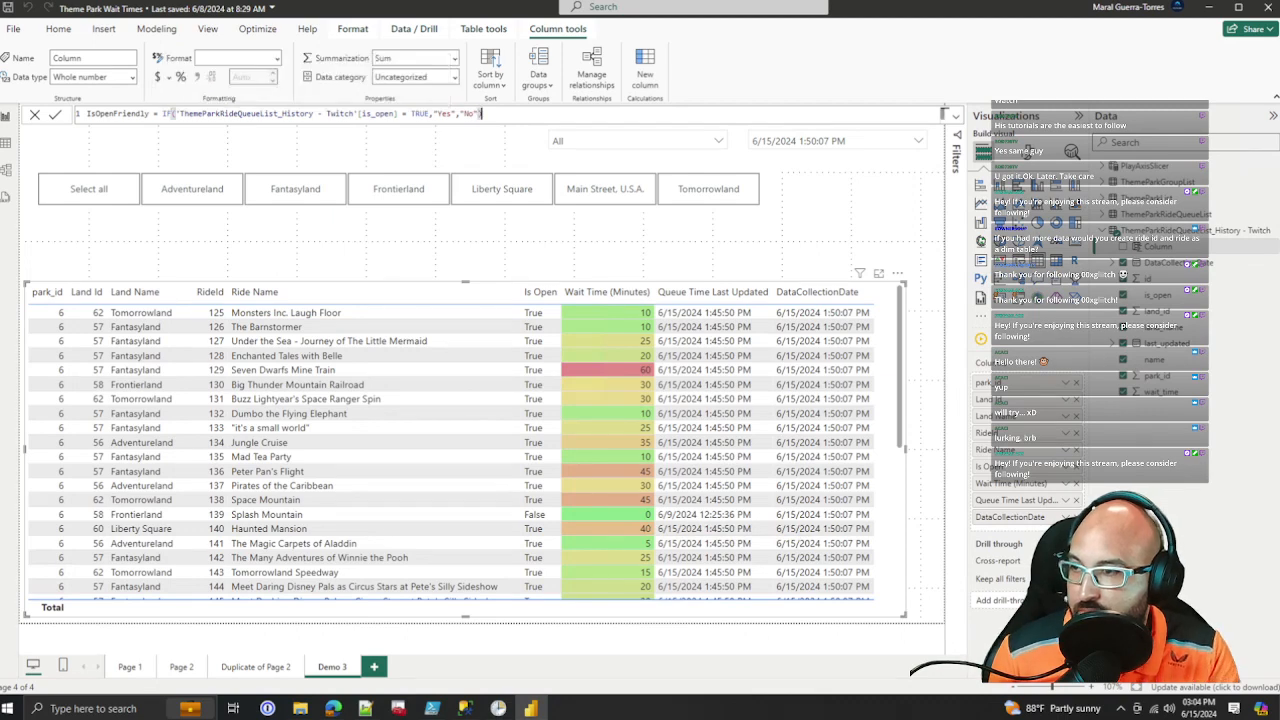
# Step: Split the IF formula so the "Yes" result, the "No" result and the closing parenthesis each sit on their own indented line
pyautogui.doubleClick(420, 114)
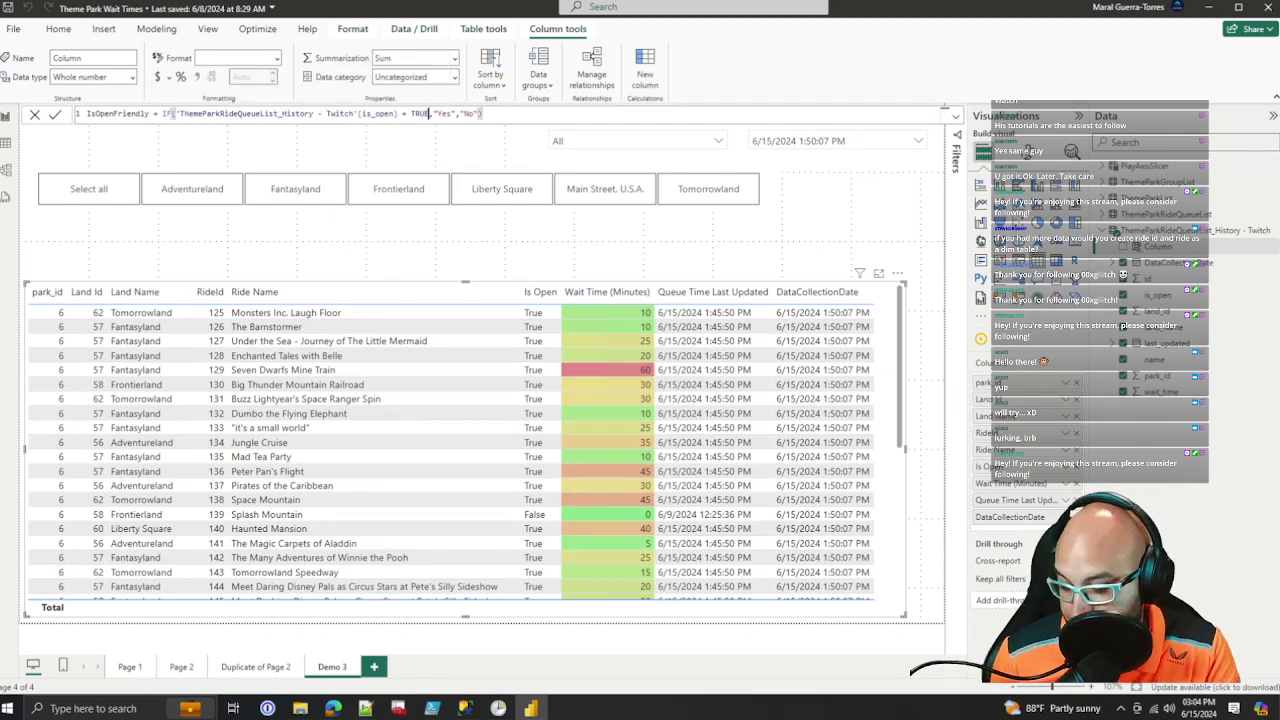
pyautogui.hotkey('shift', 'Return')
pyautogui.press('Tab')
pyautogui.press('Tab')
pyautogui.press('Tab')
pyautogui.press('Tab')
pyautogui.press('Tab')
pyautogui.click(203, 126)
pyautogui.hotkey('shift', 'Return')
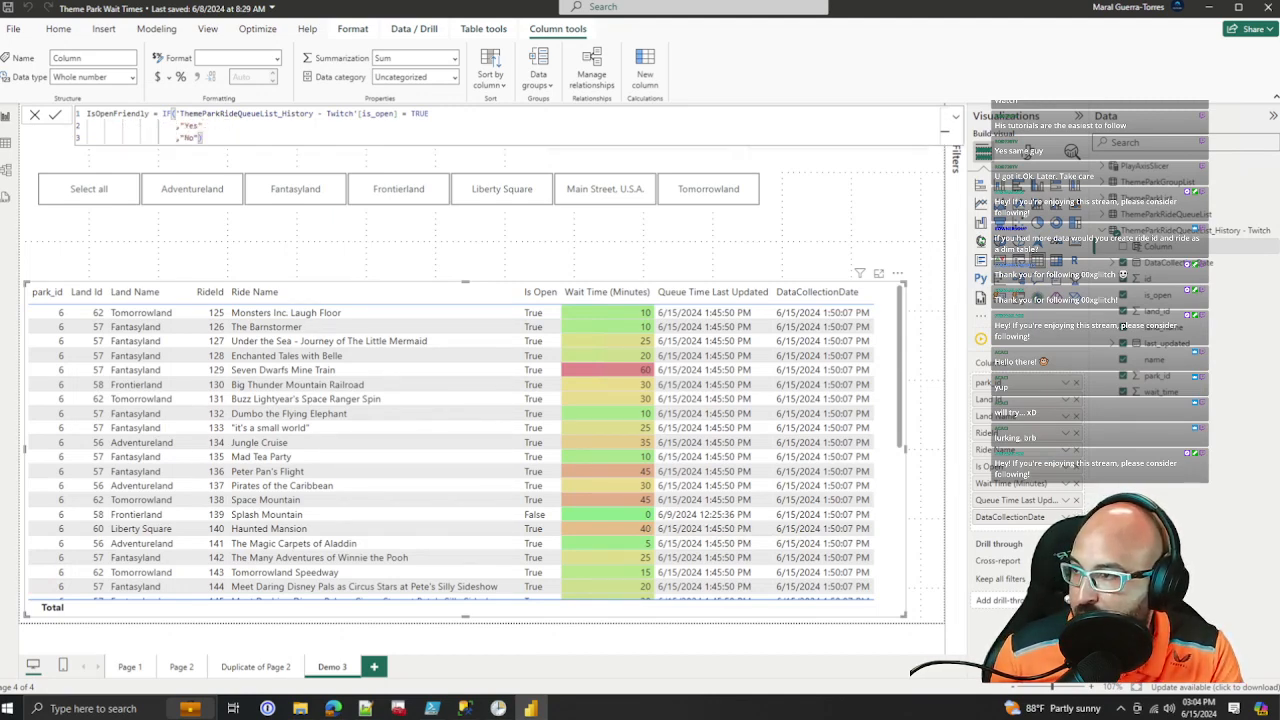
pyautogui.hotkey('shift', 'Return')
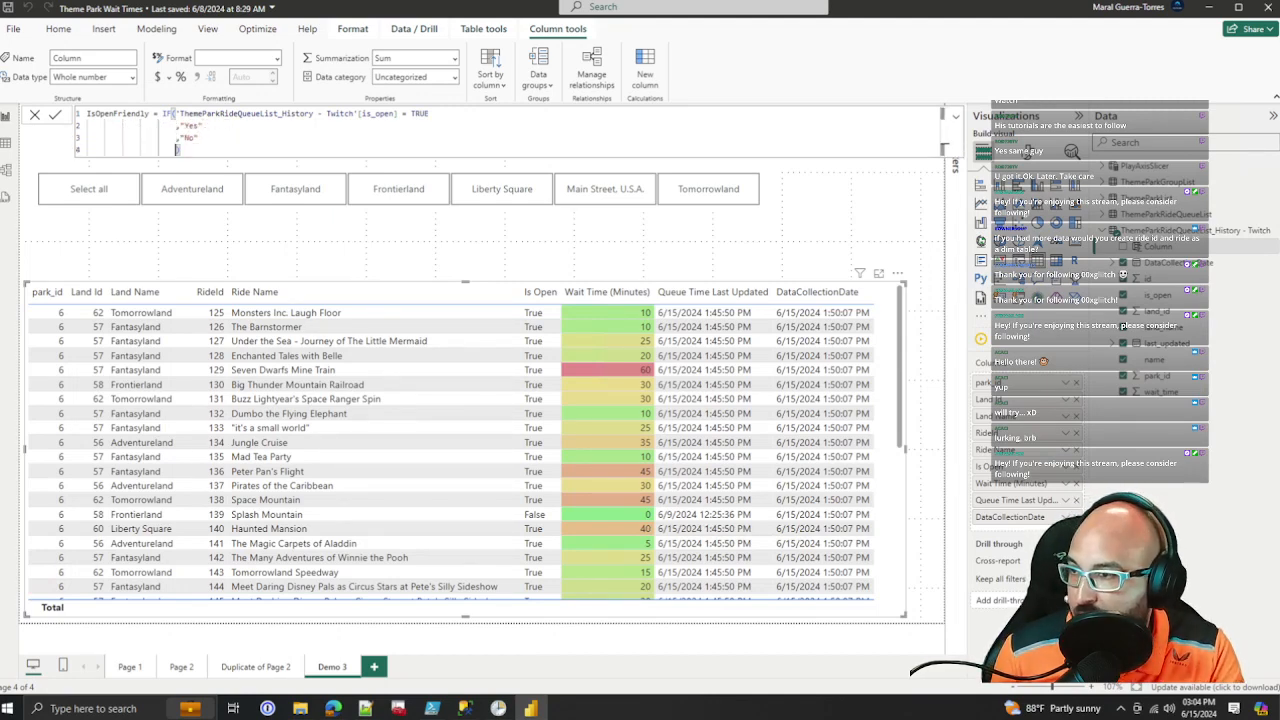
# Step: Add the comment /*Evaluate whether the isOpen is true*/ after the TRUE condition on the formula's first line
pyautogui.click(430, 114)
pyautogui.write('/*I')
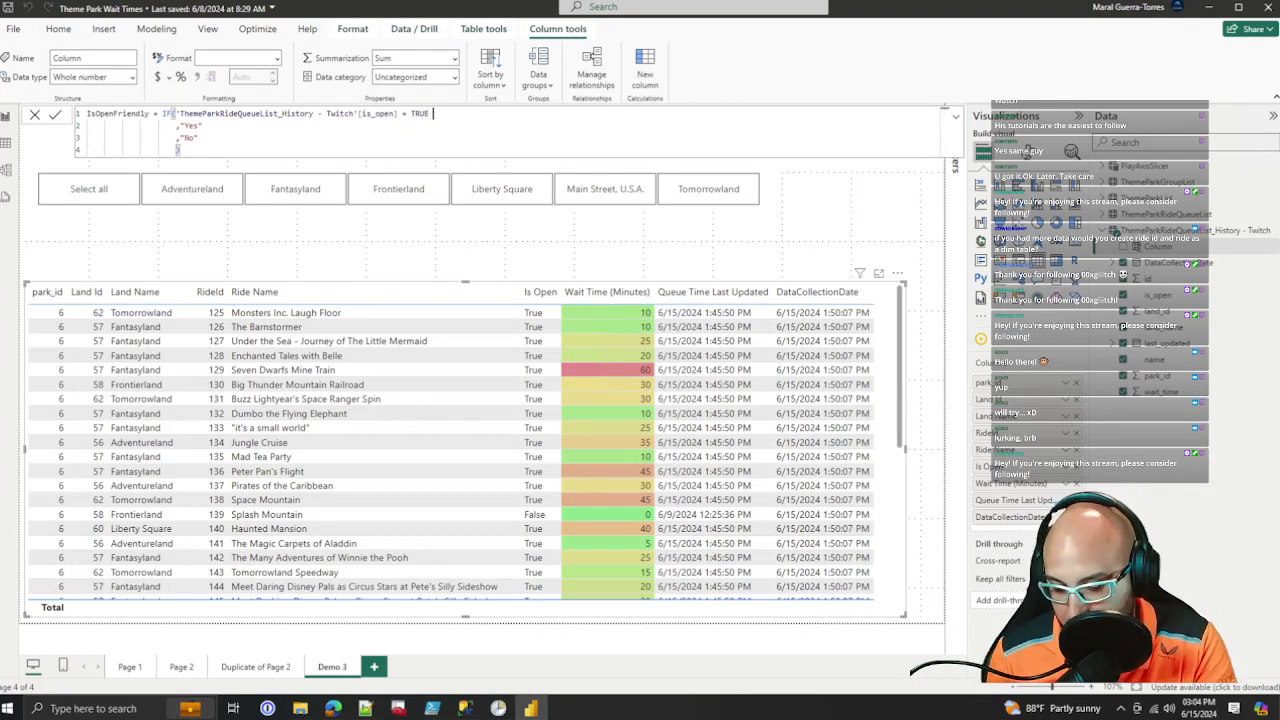
pyautogui.write('Evalu')
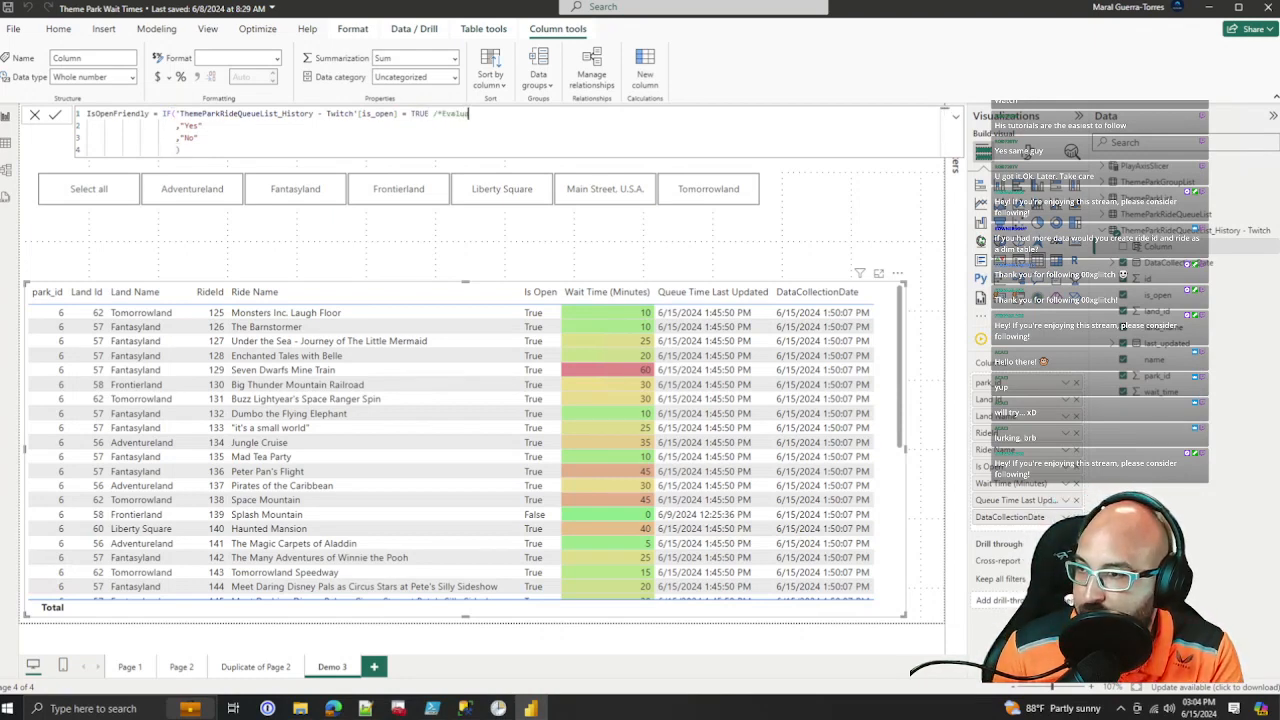
pyautogui.write('ate whether')
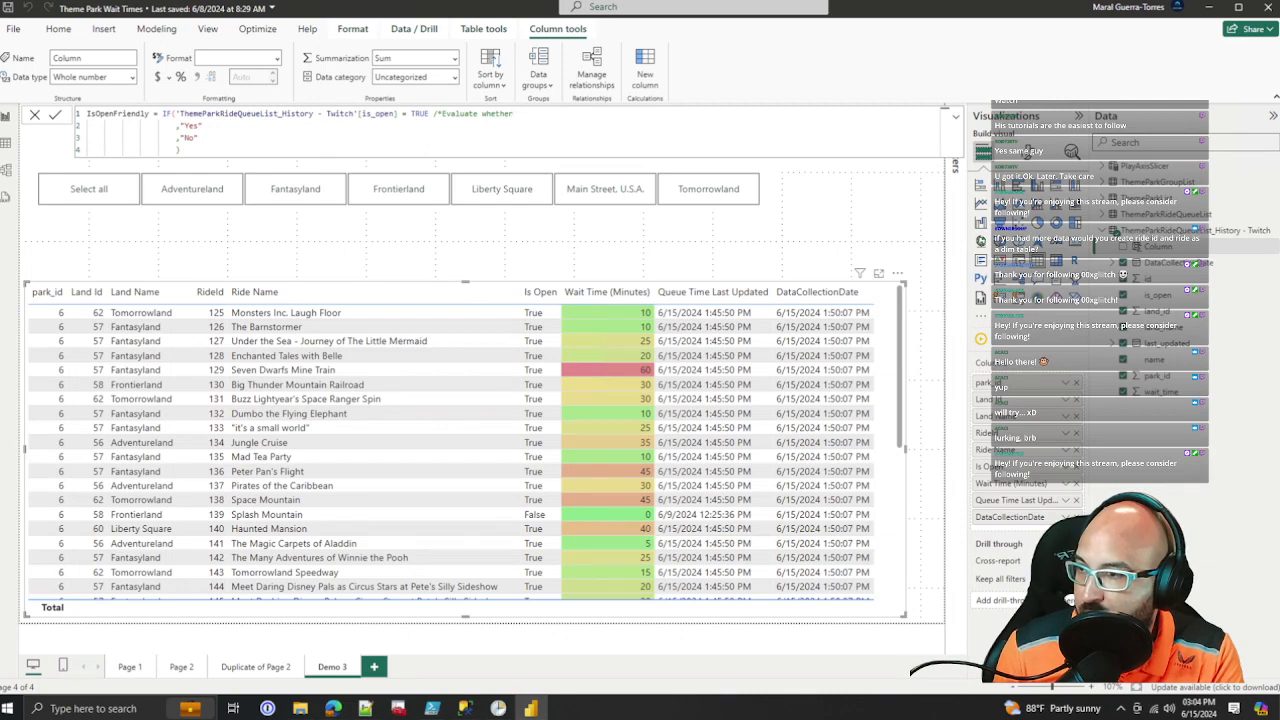
pyautogui.write(' the isOpen')
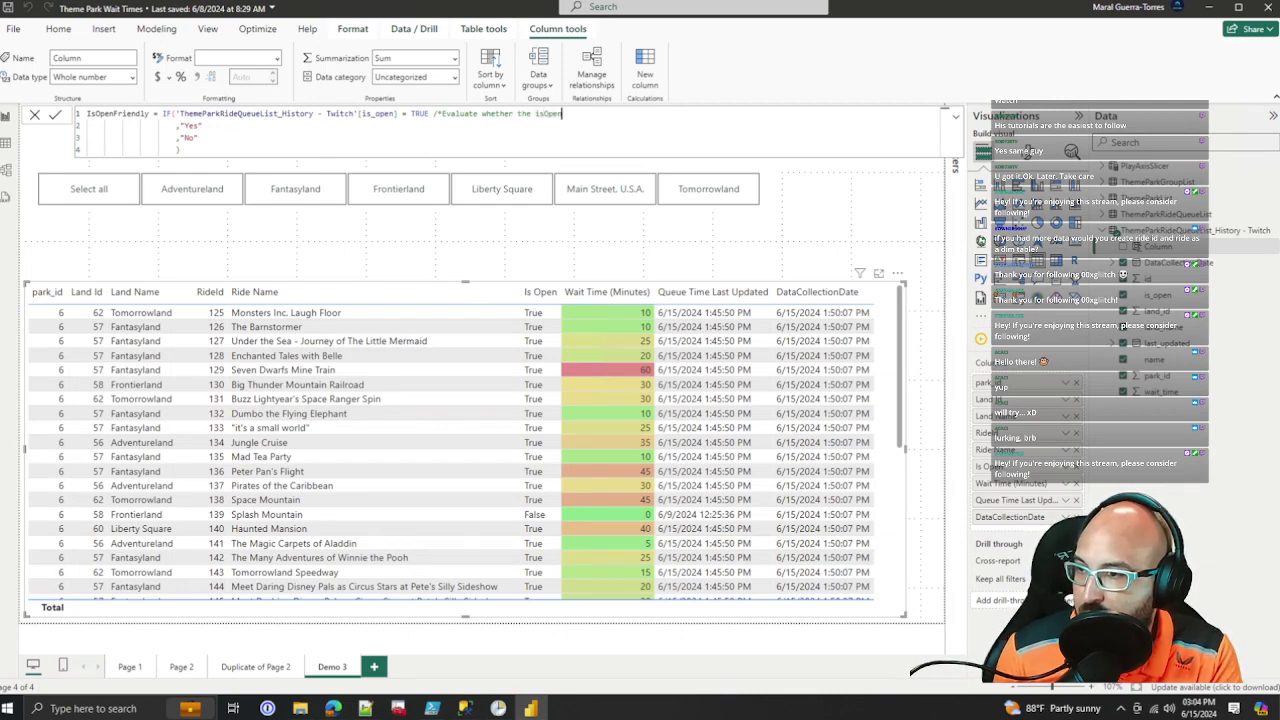
pyautogui.write(' is true*/')
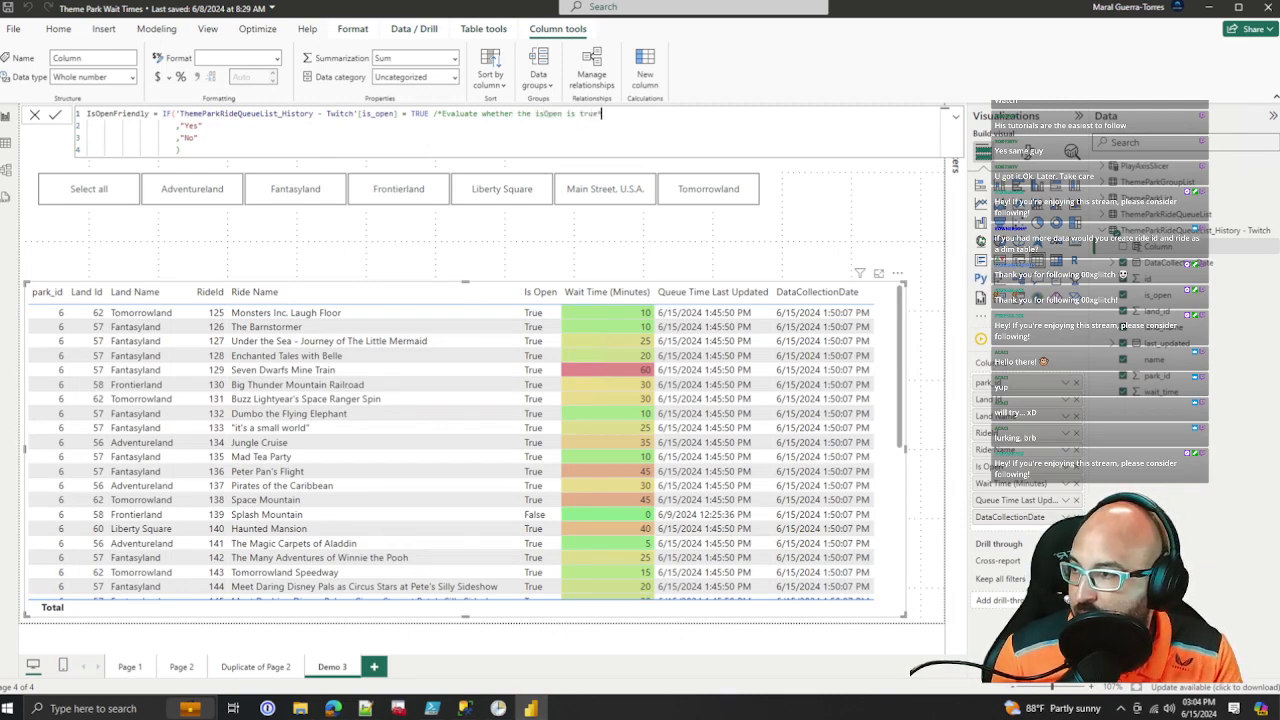
# Step: Comment the formula's "Yes" line with /*If True, then display Yes*/ and its "No" line with /*If False, then display No
pyautogui.write(' /*If True, then ')
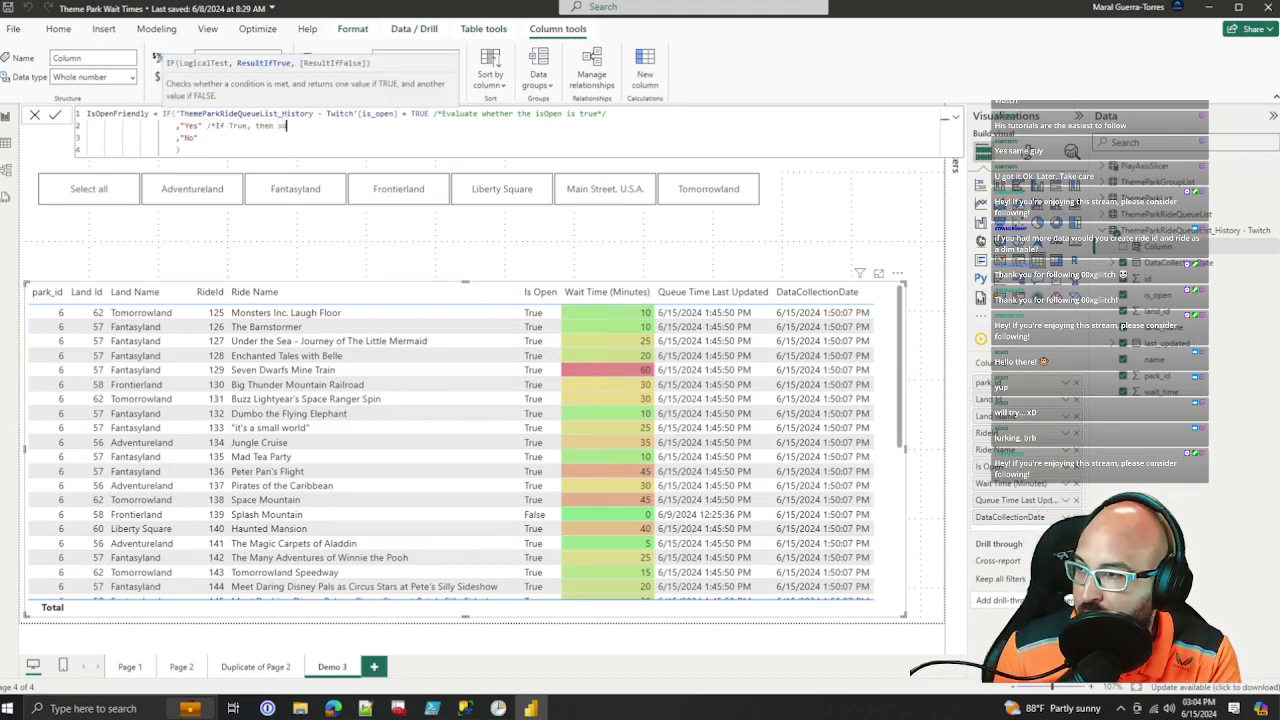
pyautogui.write('display Yes*/')
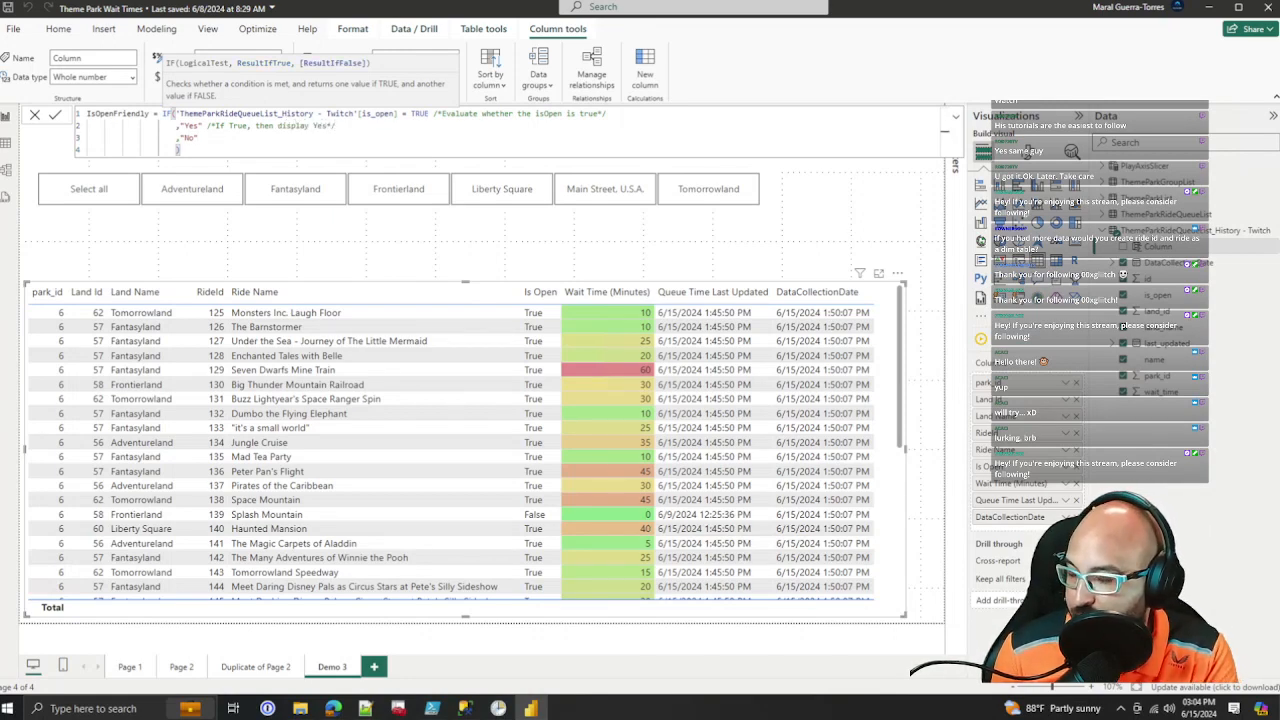
pyautogui.write('/*')
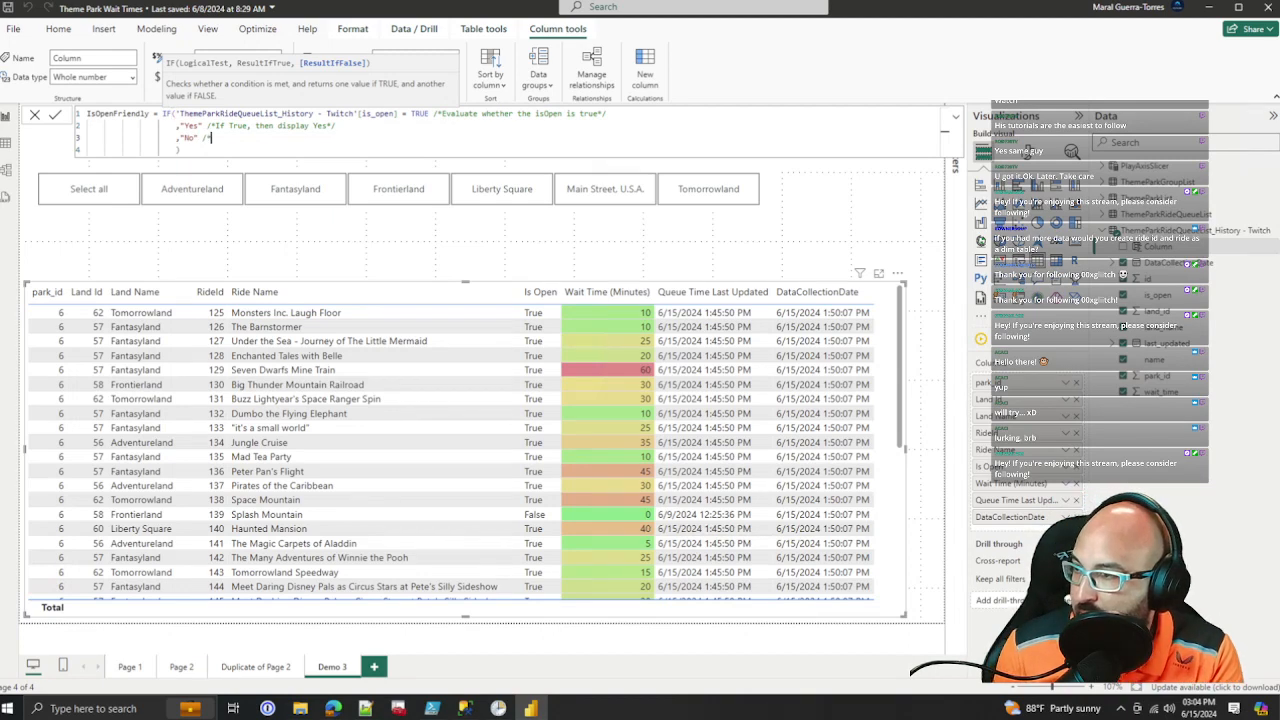
pyautogui.write('If False, ')
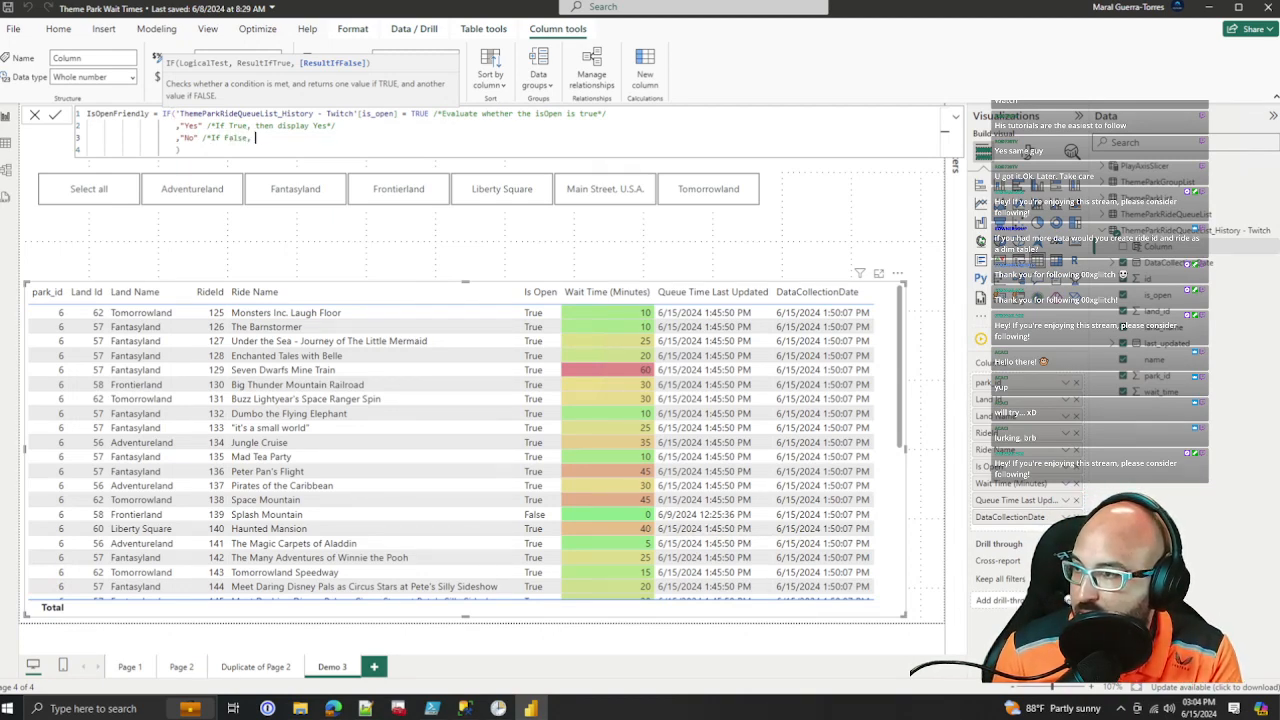
pyautogui.write('then display No')
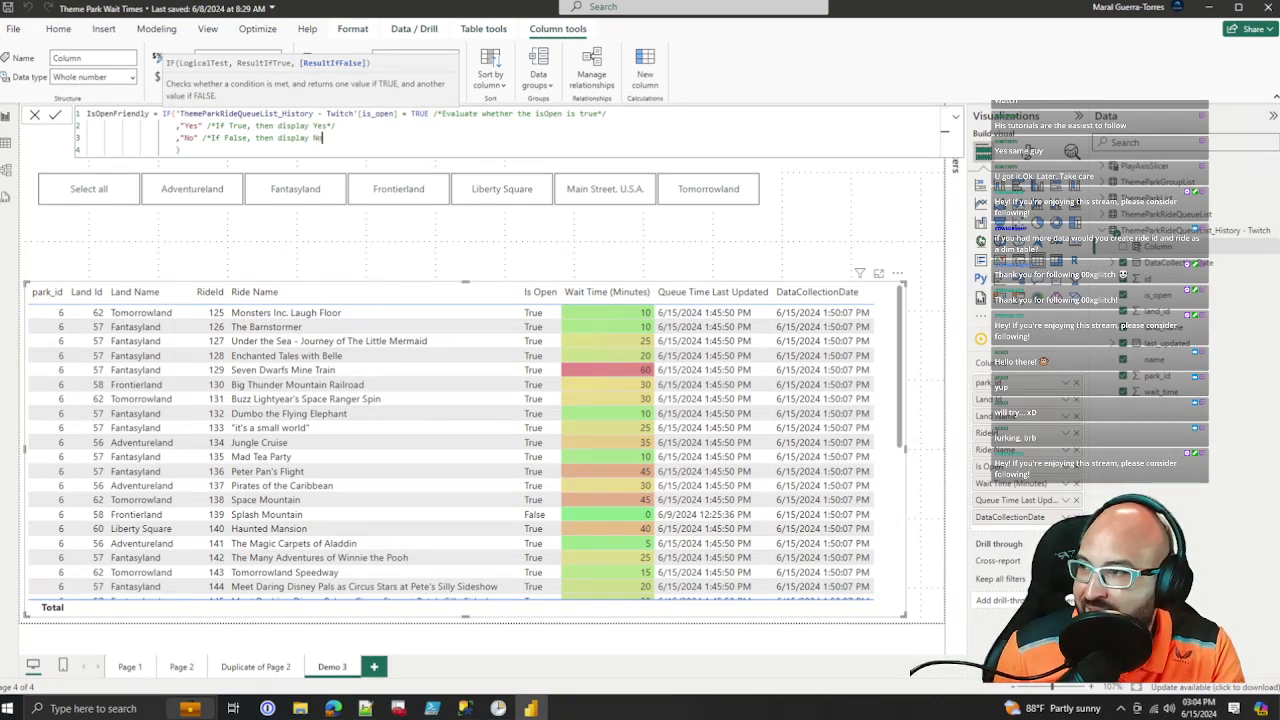
# Step: Replace the IF results "Yes" and "No" with "Open" and "Closed" and commit the IsOpenFriendly formula
pyautogui.doubleClick(191, 126)
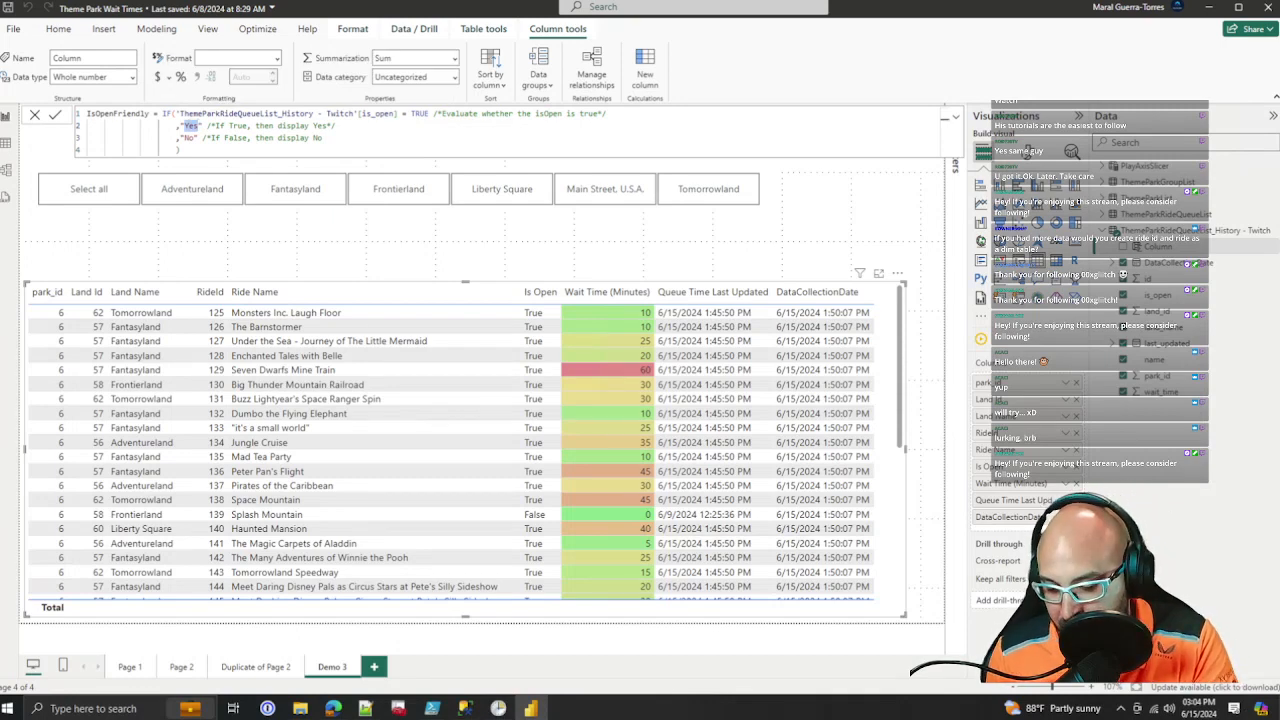
pyautogui.write('Open')
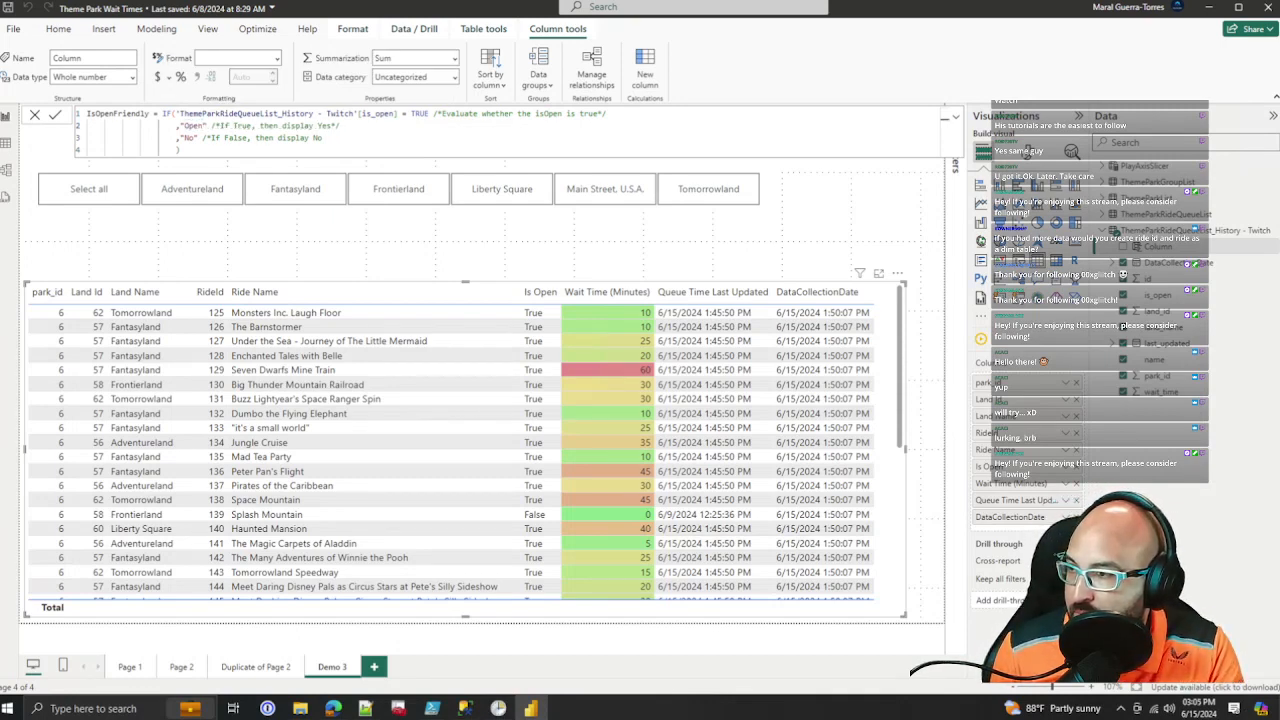
pyautogui.doubleClick(188, 138)
pyautogui.write('Clo')
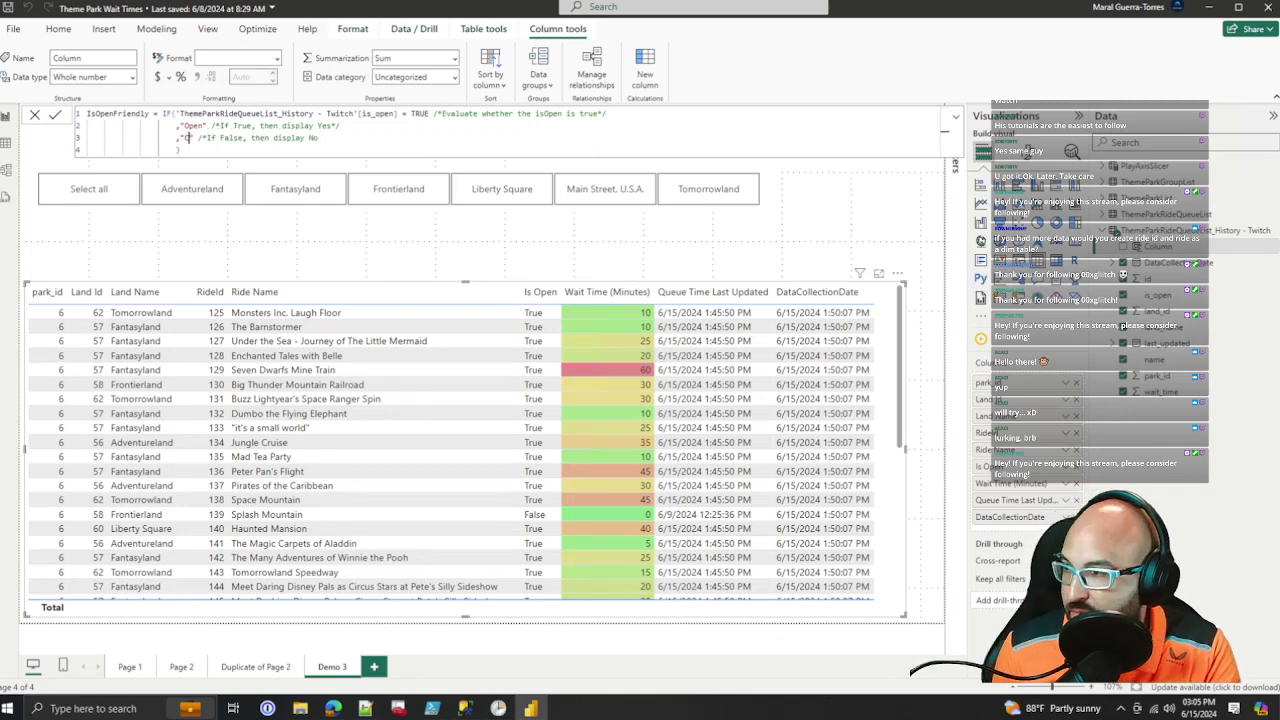
pyautogui.write('sed')
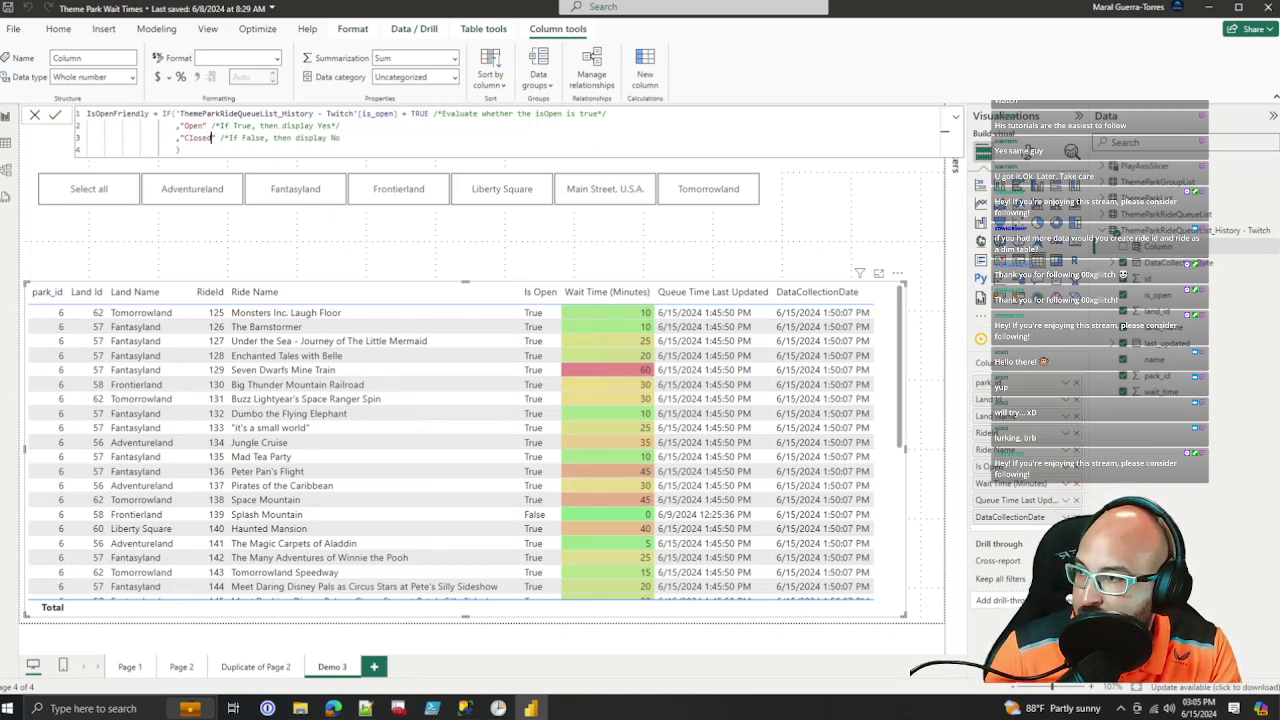
pyautogui.moveTo(170, 114); pyautogui.dragTo(281, 115)
pyautogui.doubleClick(282, 114)
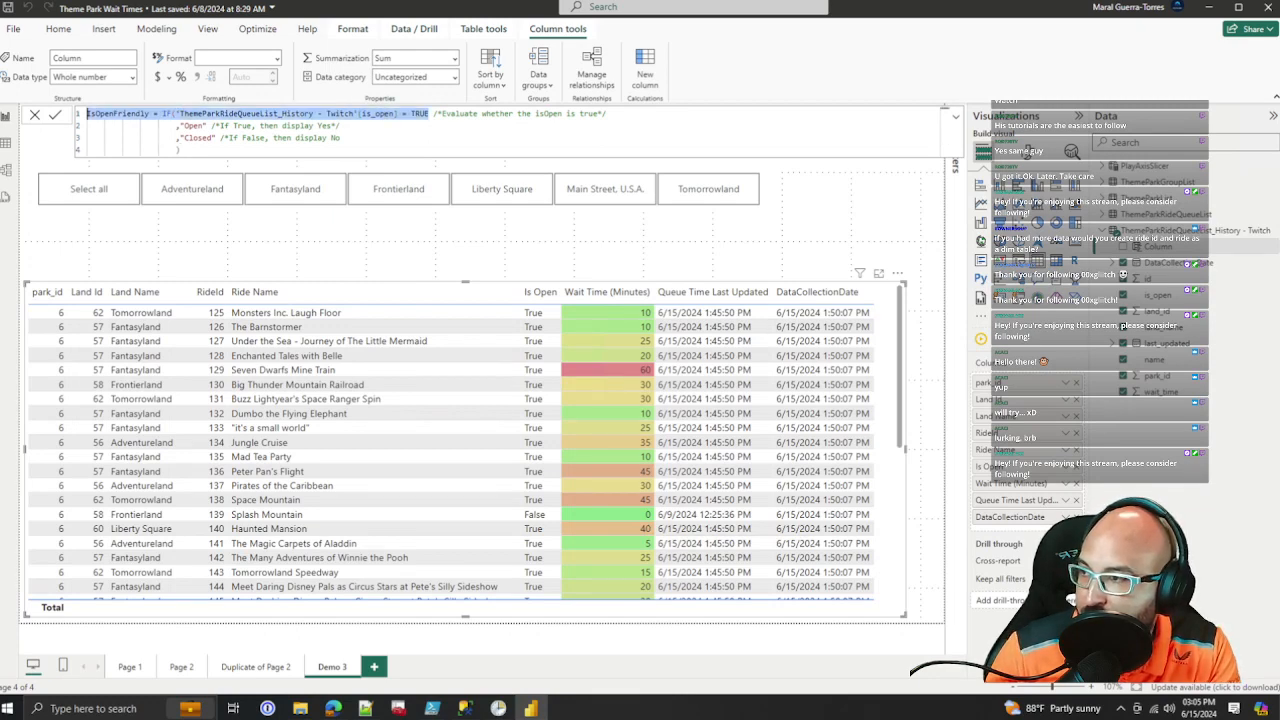
pyautogui.click(186, 126)
pyautogui.click(196, 137)
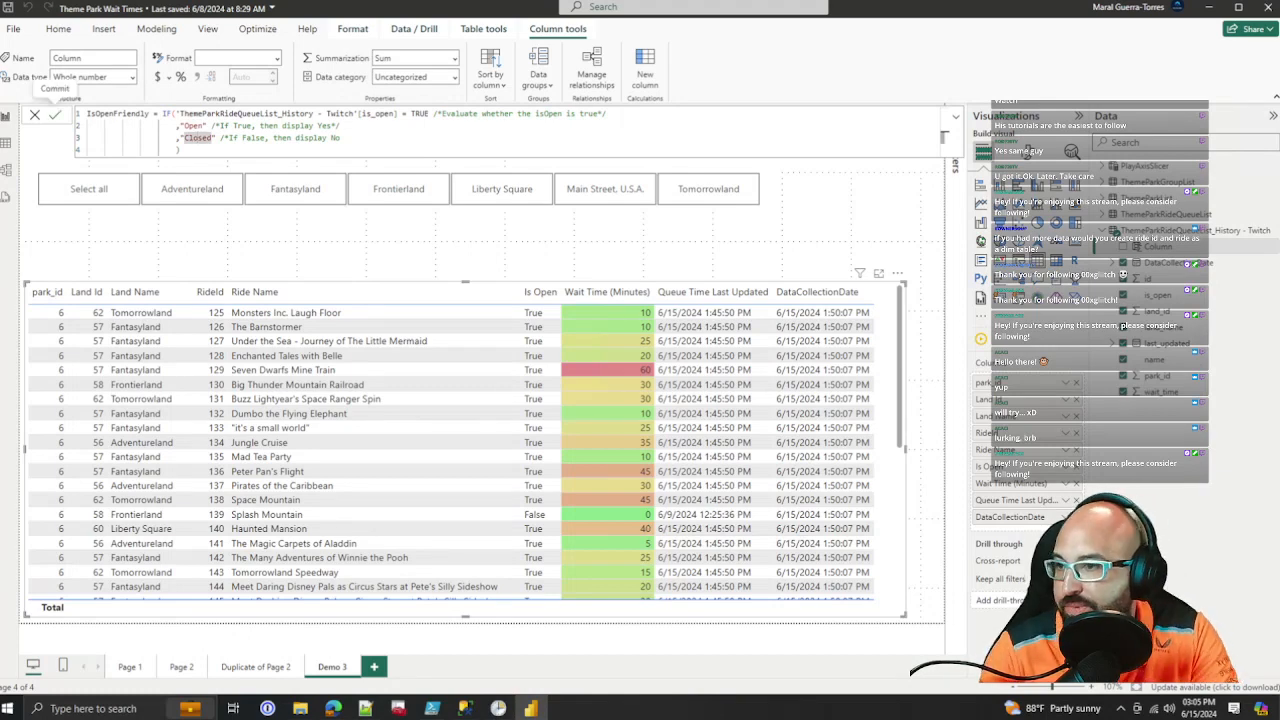
pyautogui.press('Return')
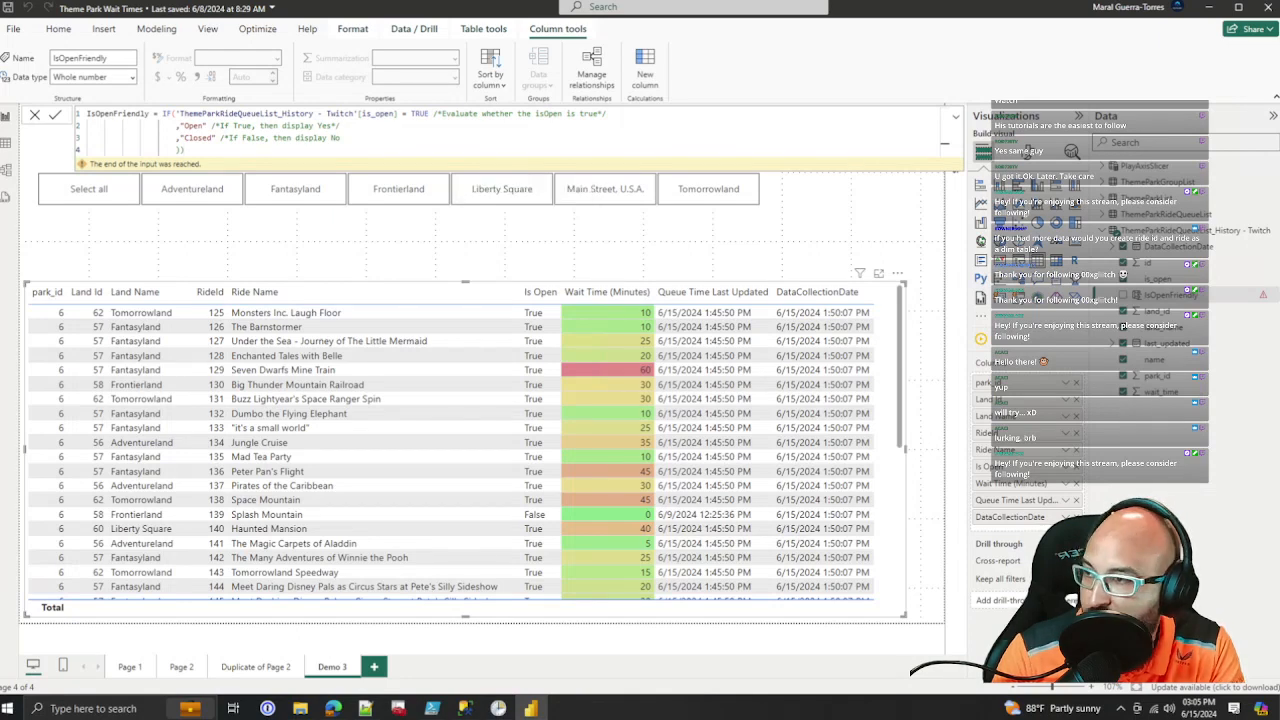
# Step: Close the "Closed" line's comment with */, remove the extra closing parenthesis, and commit the IsOpenFriendly formula
pyautogui.moveTo(220, 138); pyautogui.dragTo(341, 138)
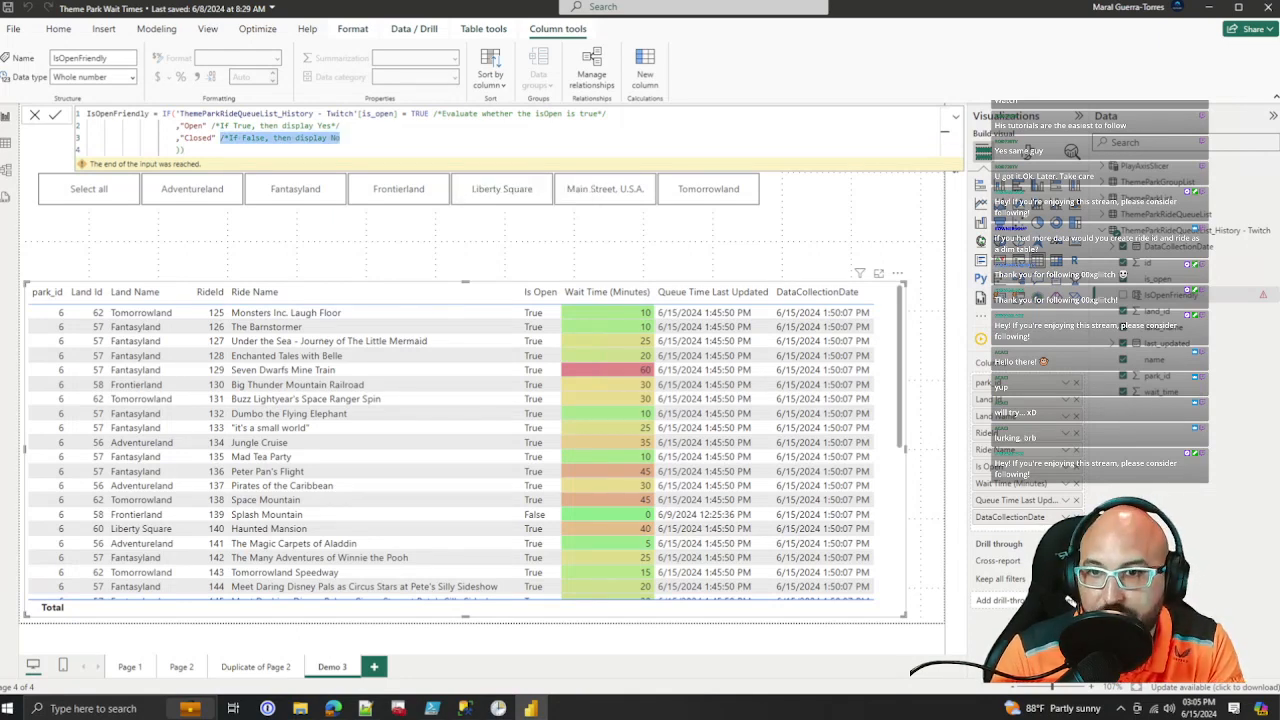
pyautogui.press('End')
pyautogui.write('*/')
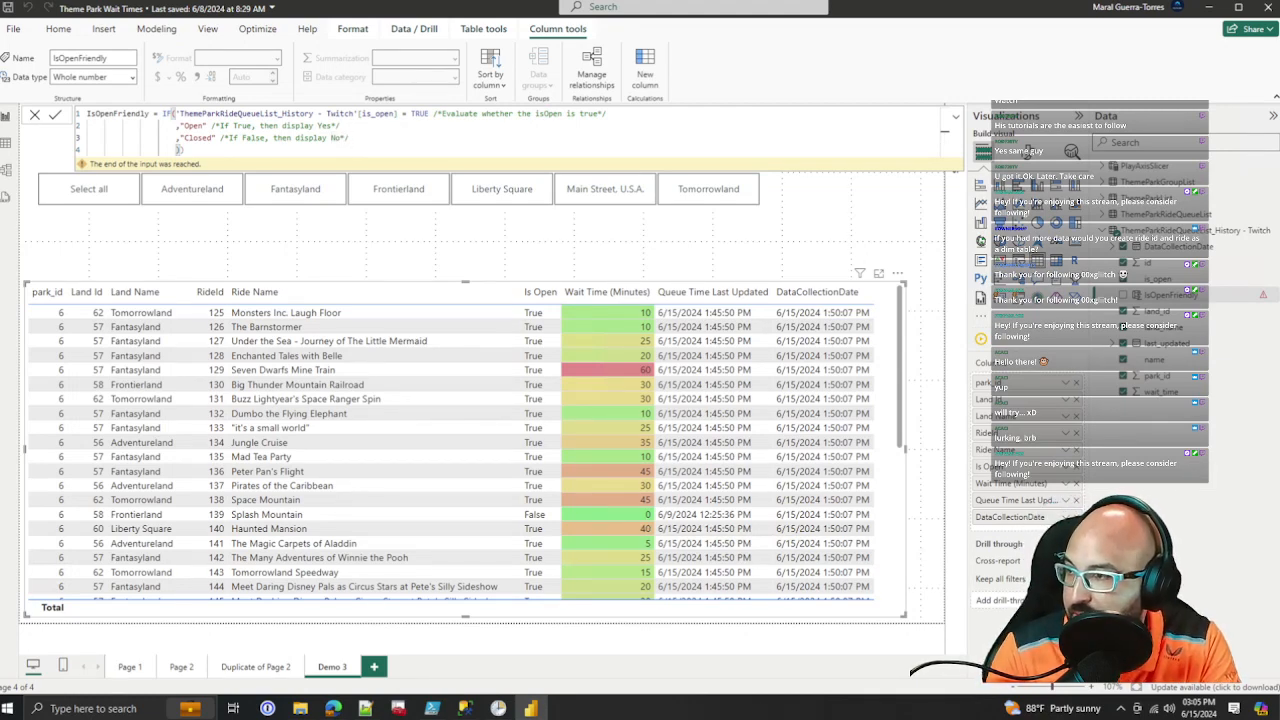
pyautogui.press('Down')
pyautogui.press('BackSpace')
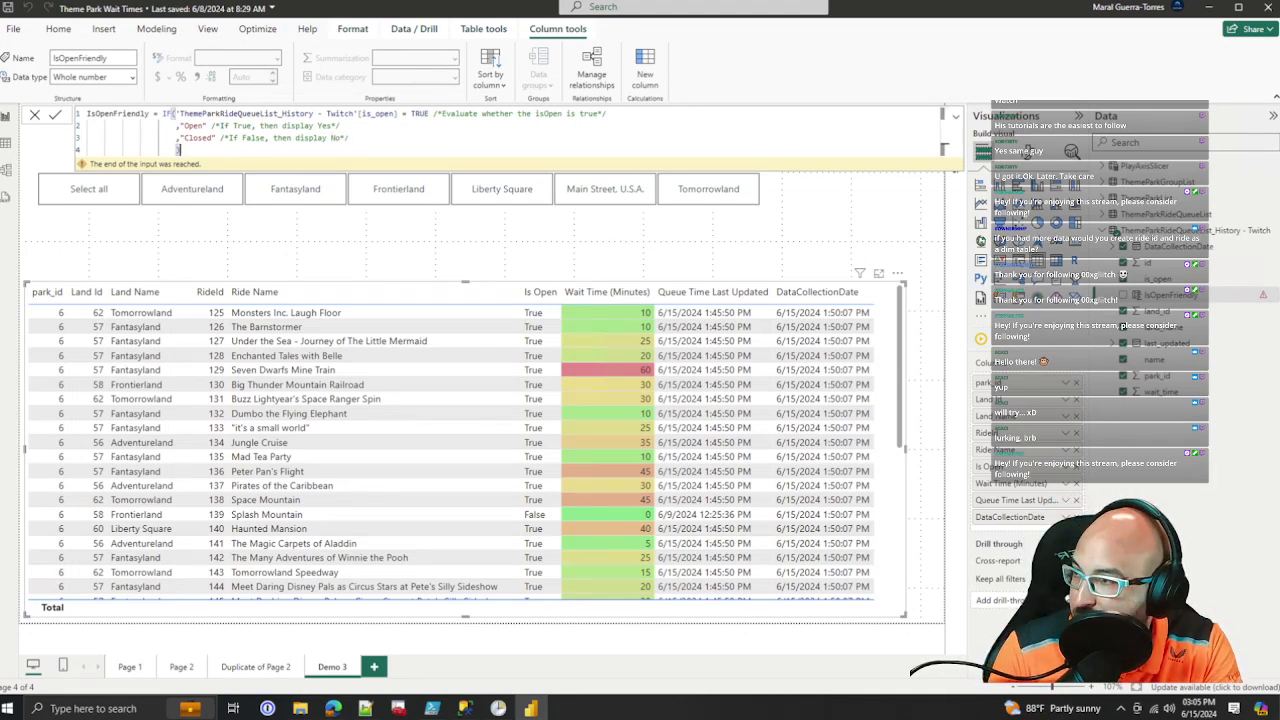
pyautogui.press('Return')
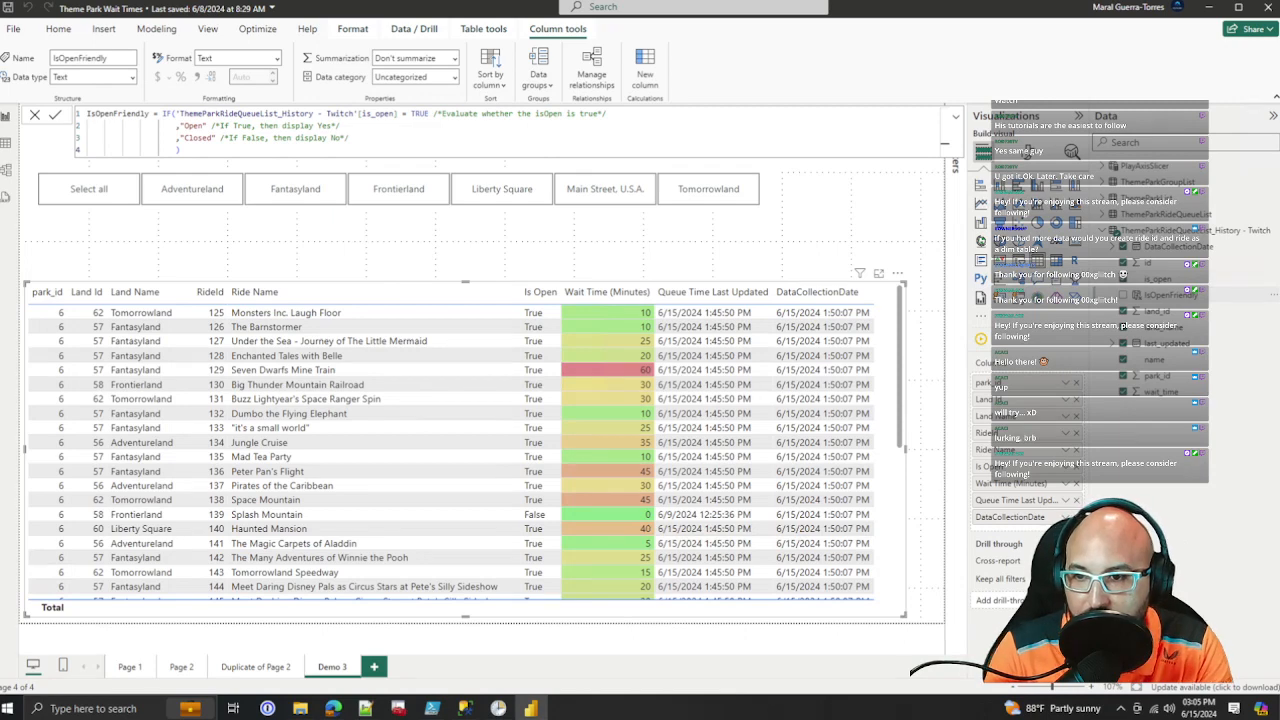
# Step: Add IsOpenFriendly to the ride table directly after Is Open, and remove the Is Open column from the table
pyautogui.moveTo(1170, 295); pyautogui.dragTo(1010, 475)
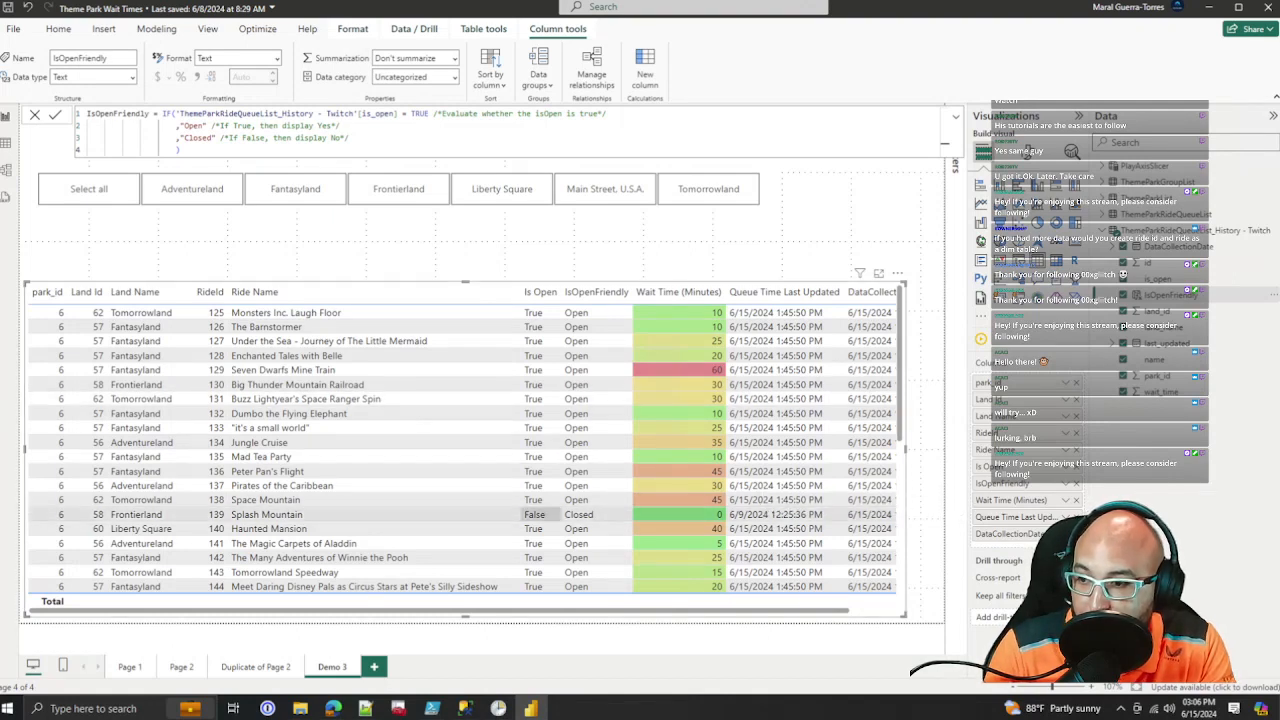
pyautogui.scroll(-5, 560, 471)
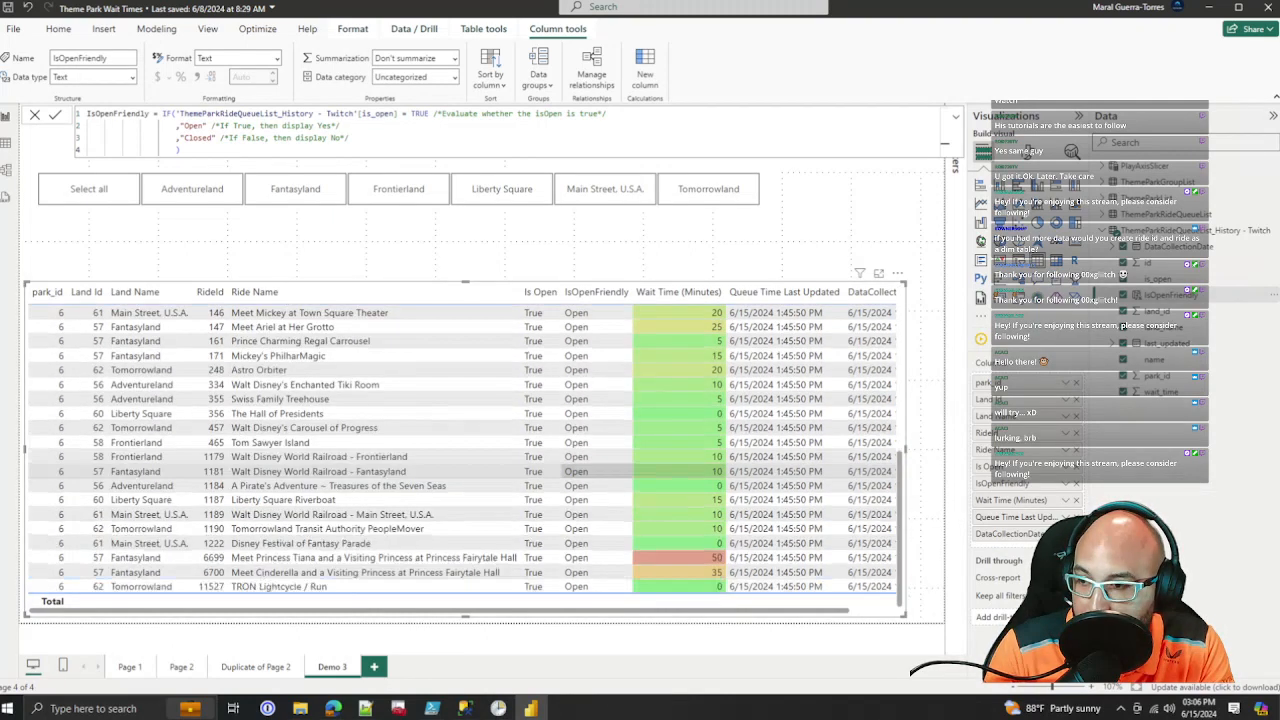
pyautogui.scroll(5, 570, 471)
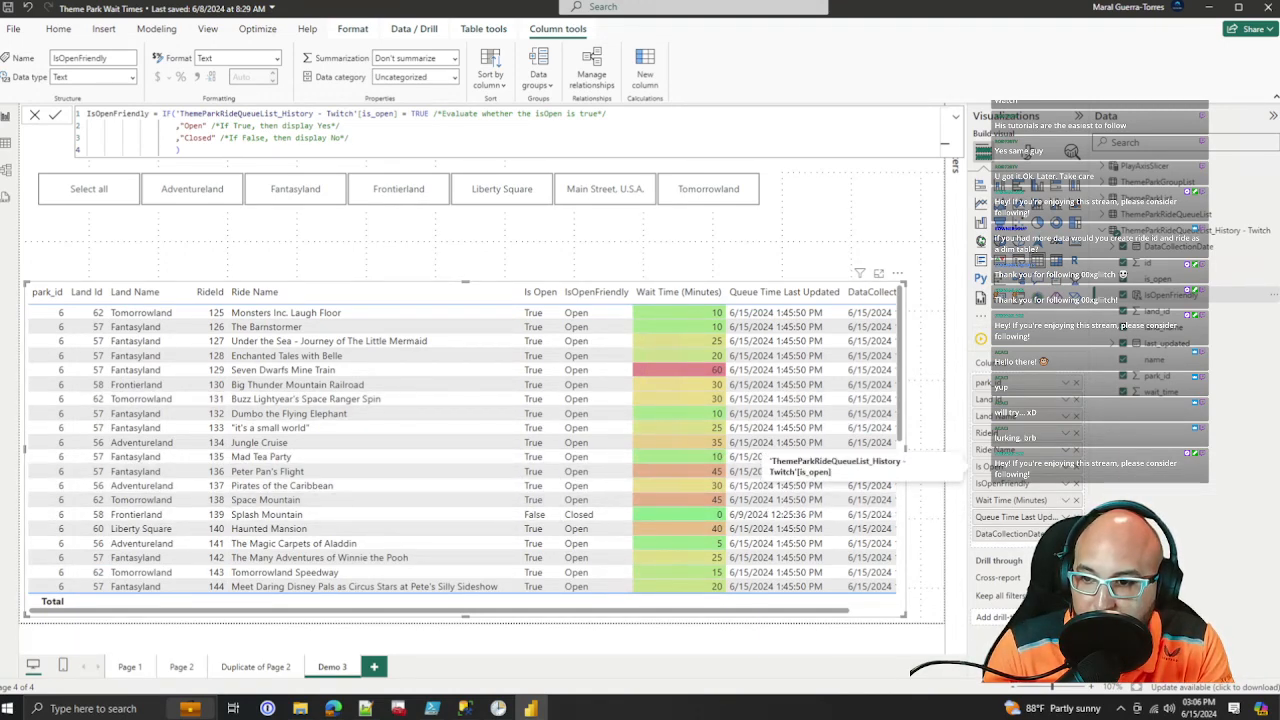
pyautogui.click(1076, 467)
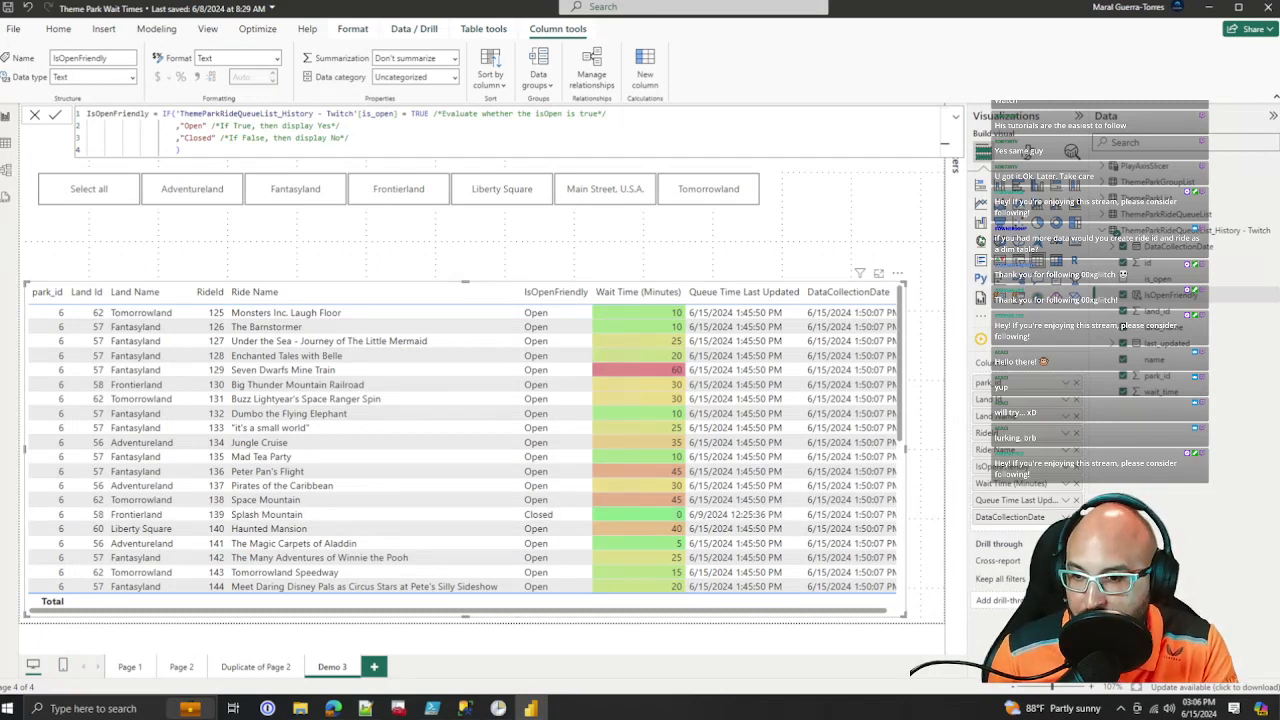
# Step: Rename the IsOpenFriendly column in the ride table to Open/Closed, and replace that name with Status
pyautogui.write('I')
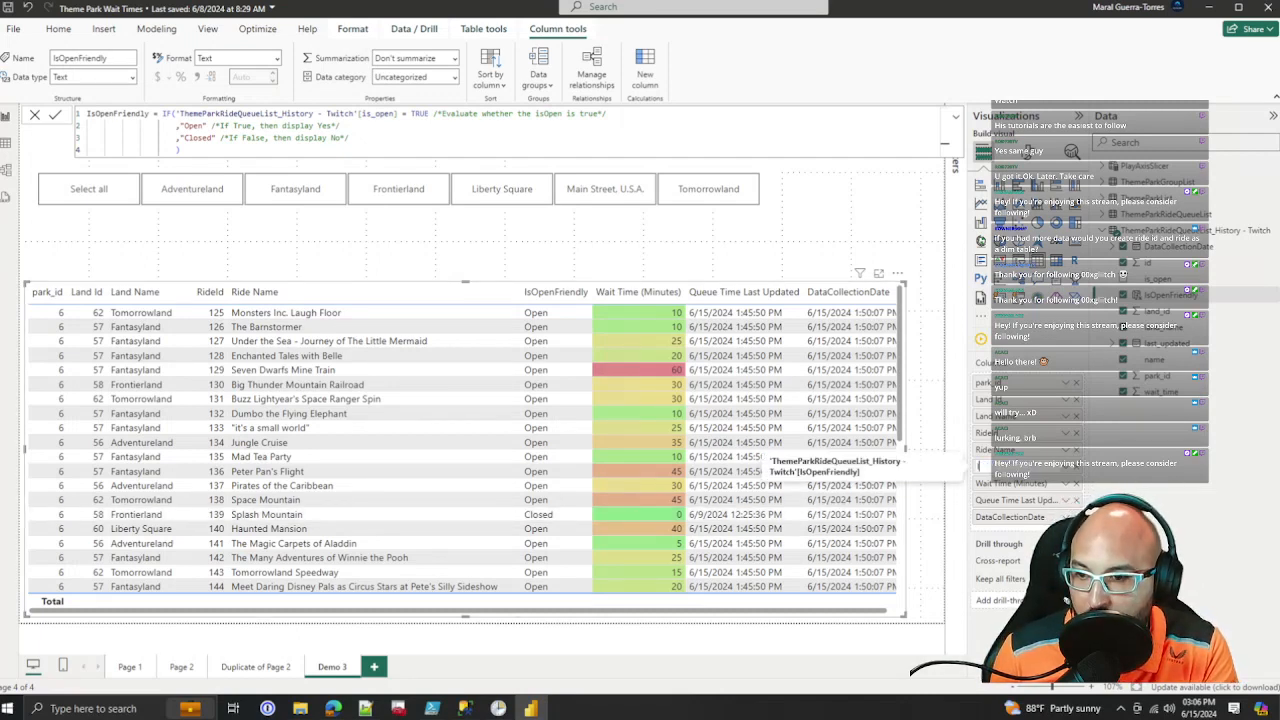
pyautogui.write('pen/Closed')
pyautogui.press('Return')
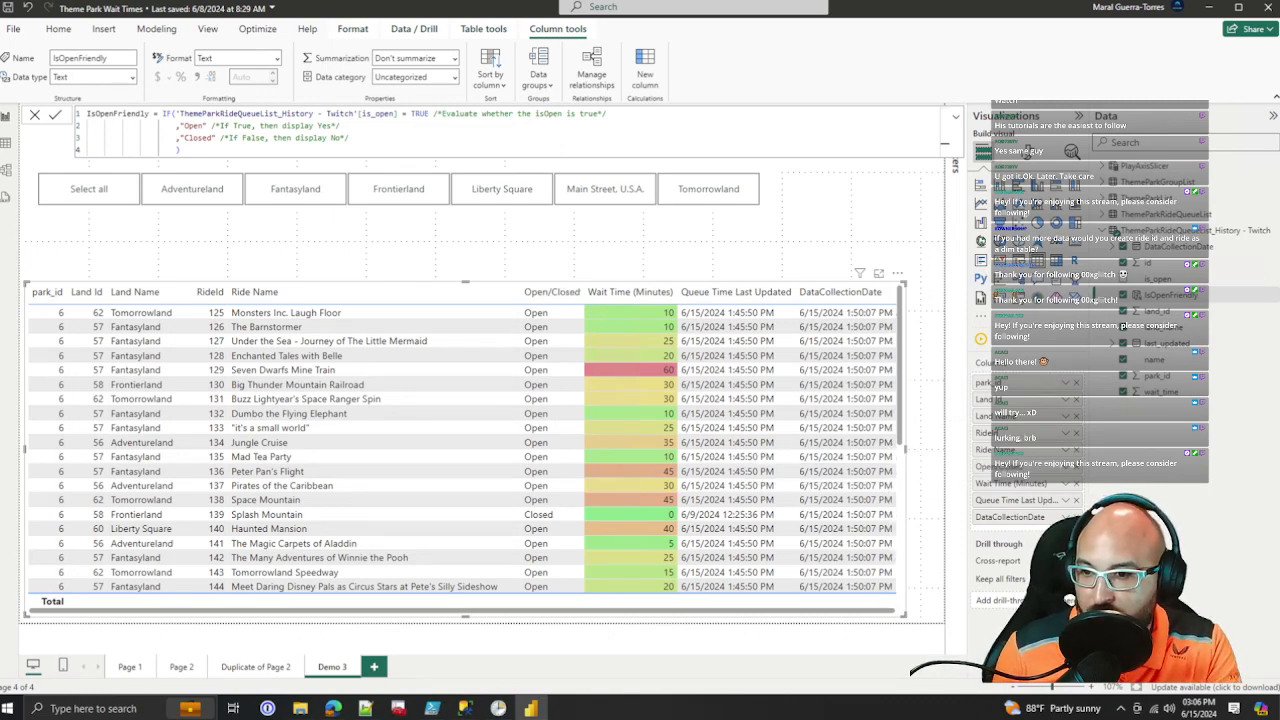
pyautogui.write('Status')
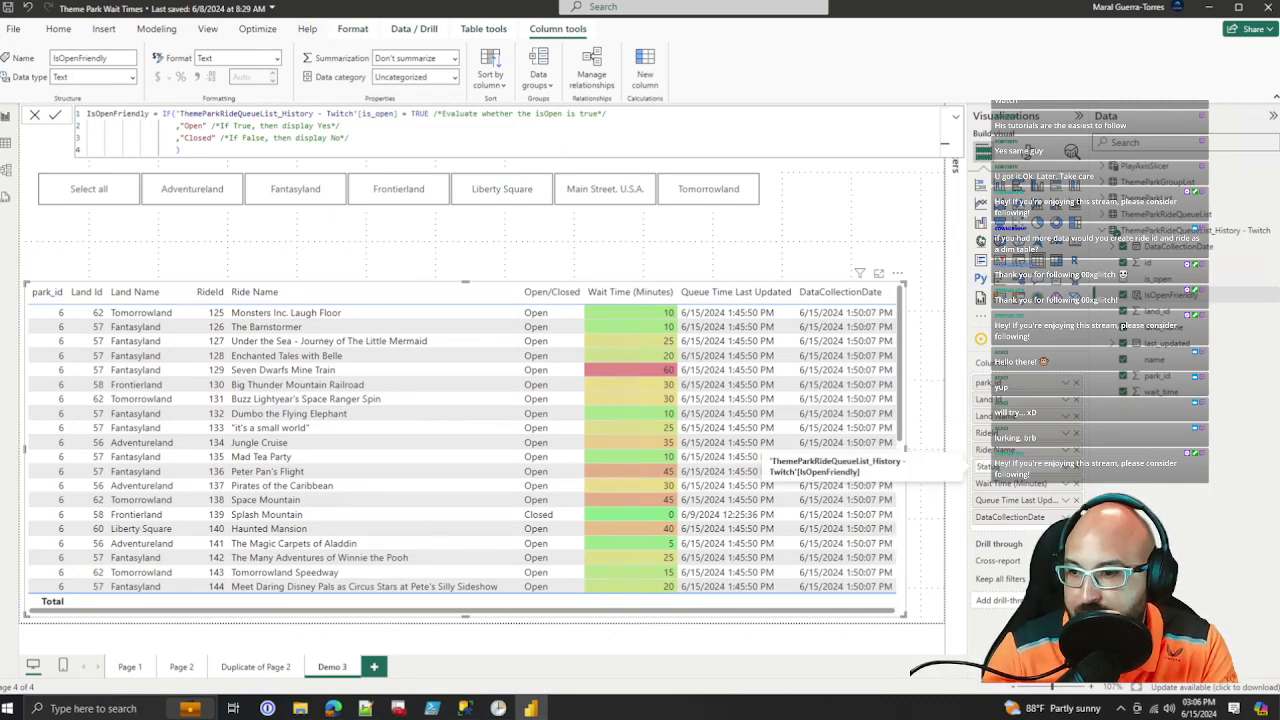
pyautogui.press('Return')
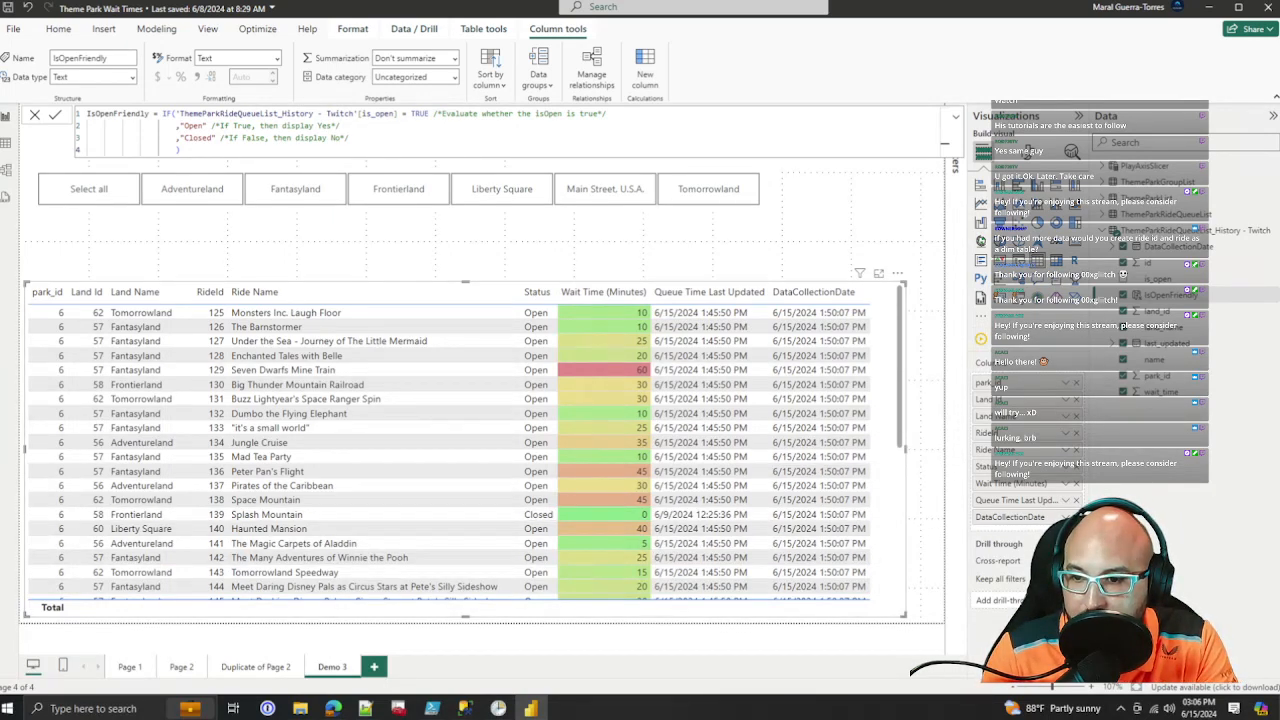
# Step: Set up icon conditional formatting for the Status column with a rule that shows a red X when the value is Closed
pyautogui.click(1066, 467)
pyautogui.moveTo(1150, 518)
pyautogui.click(988, 568)
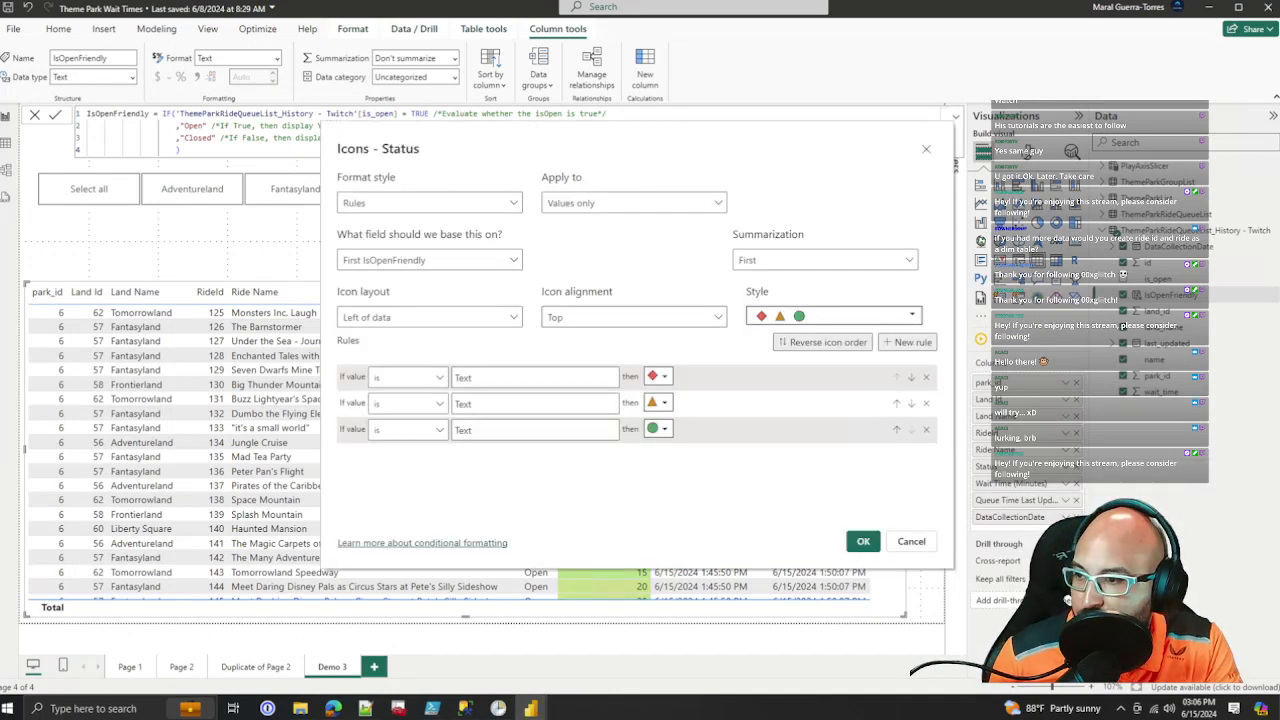
pyautogui.click(462, 377)
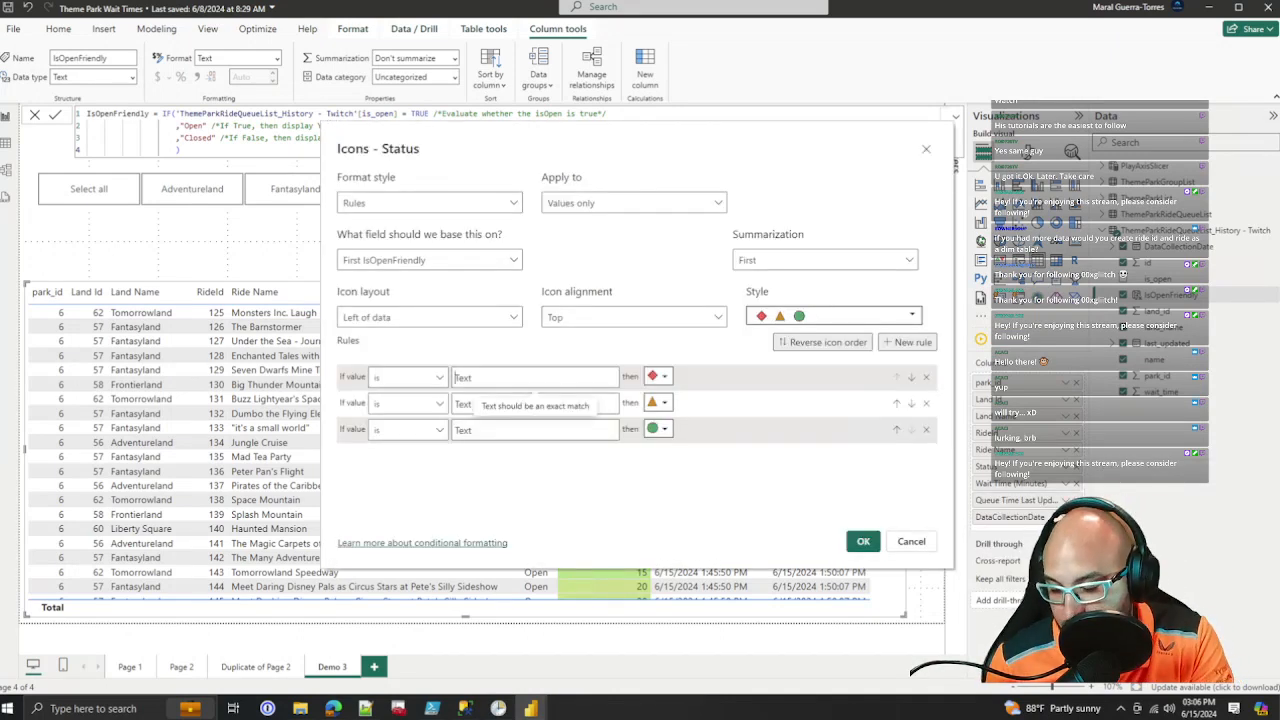
pyautogui.write('Closed')
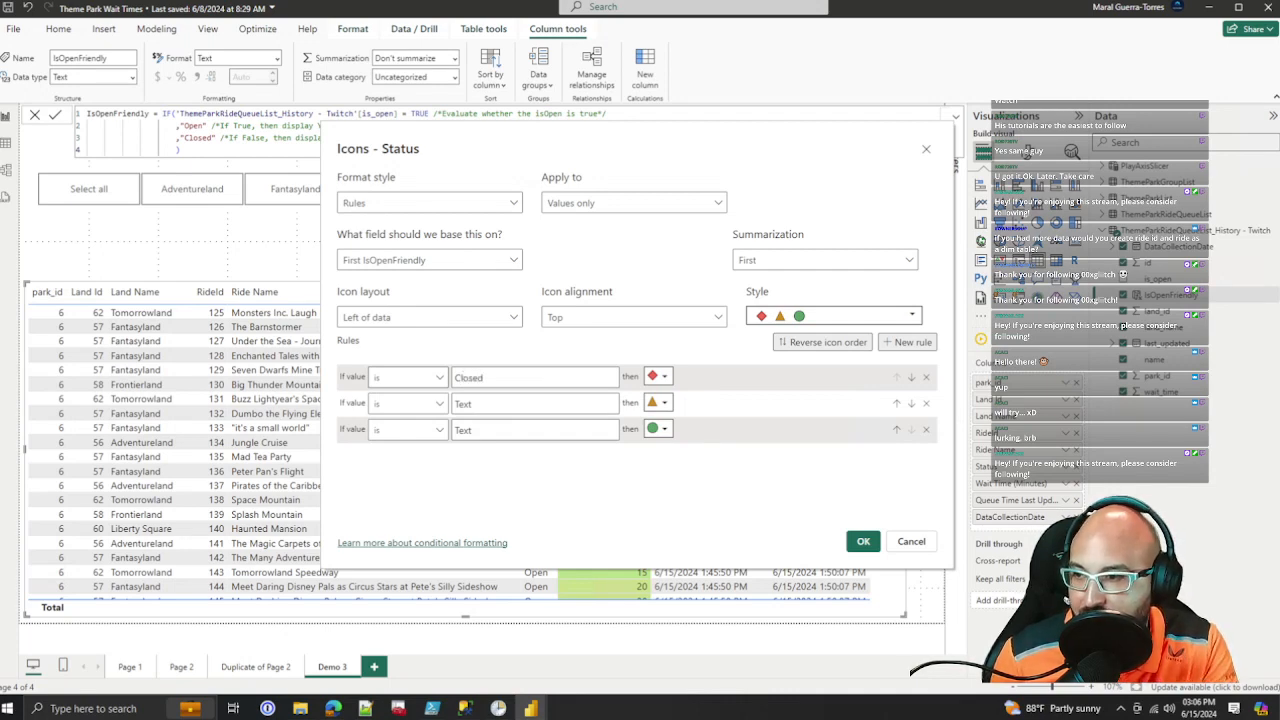
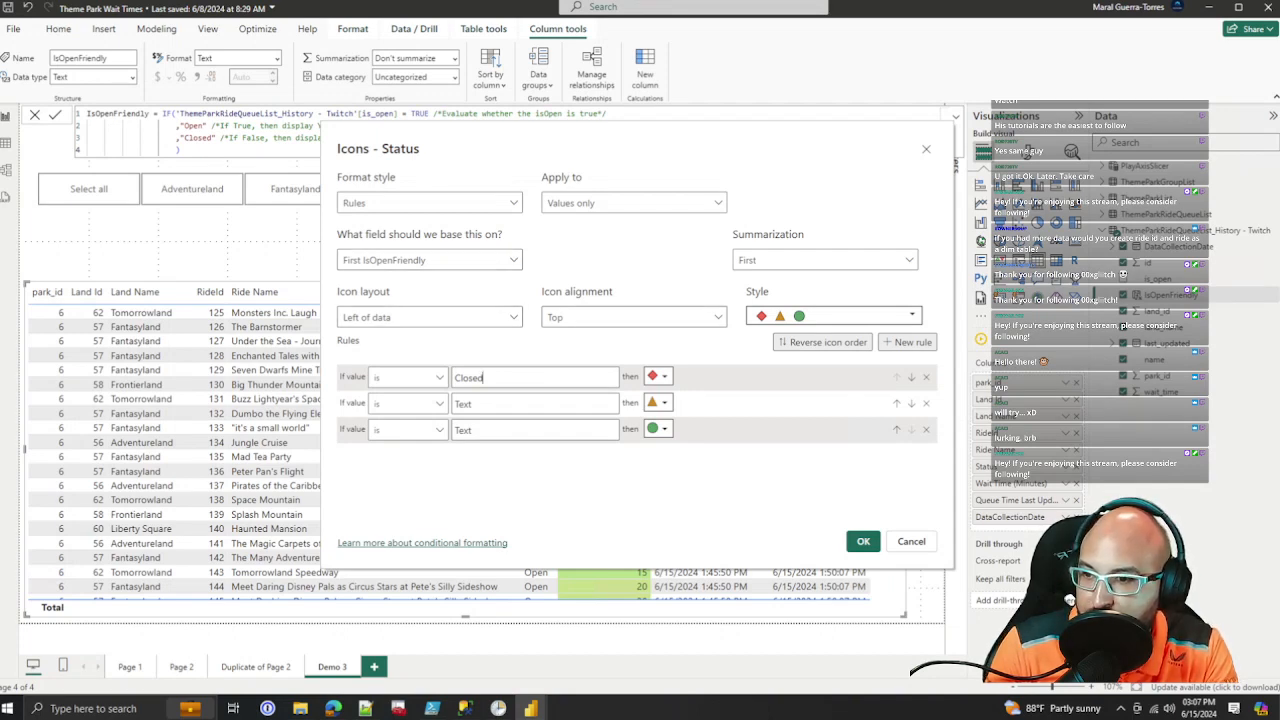
pyautogui.click(911, 315)
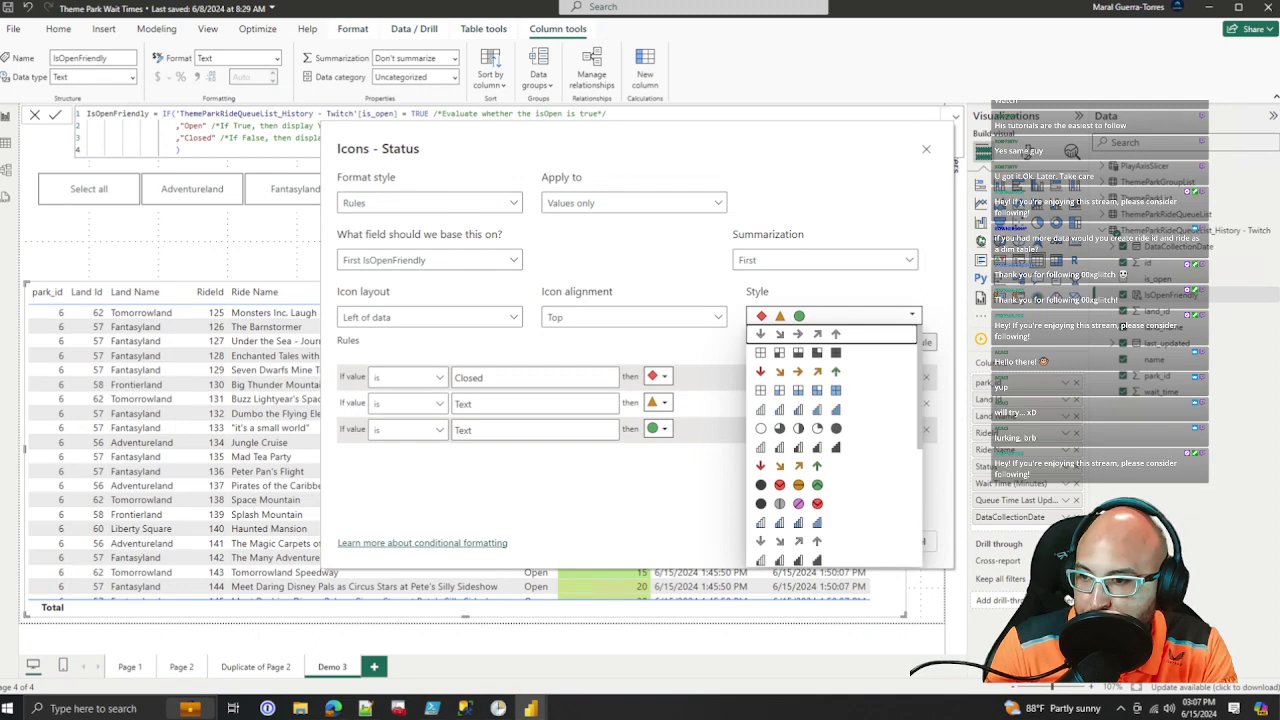
pyautogui.click(911, 315)
pyautogui.click(660, 377)
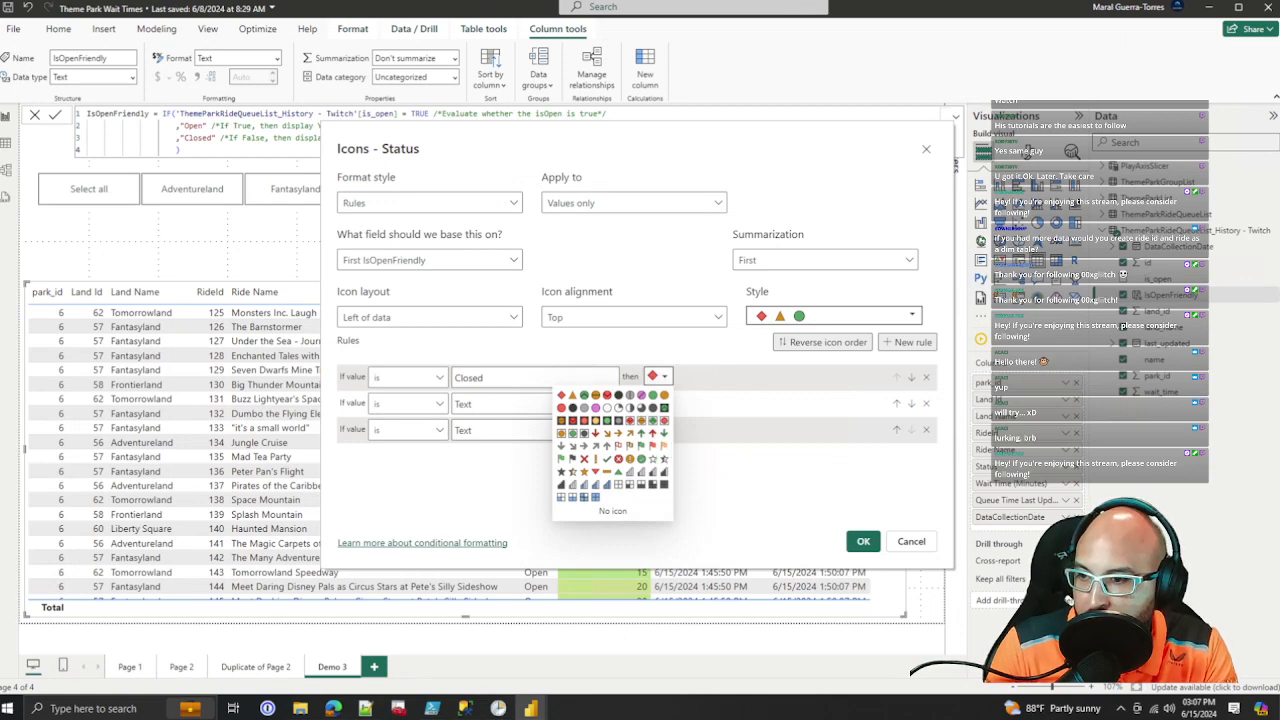
pyautogui.click(584, 458)
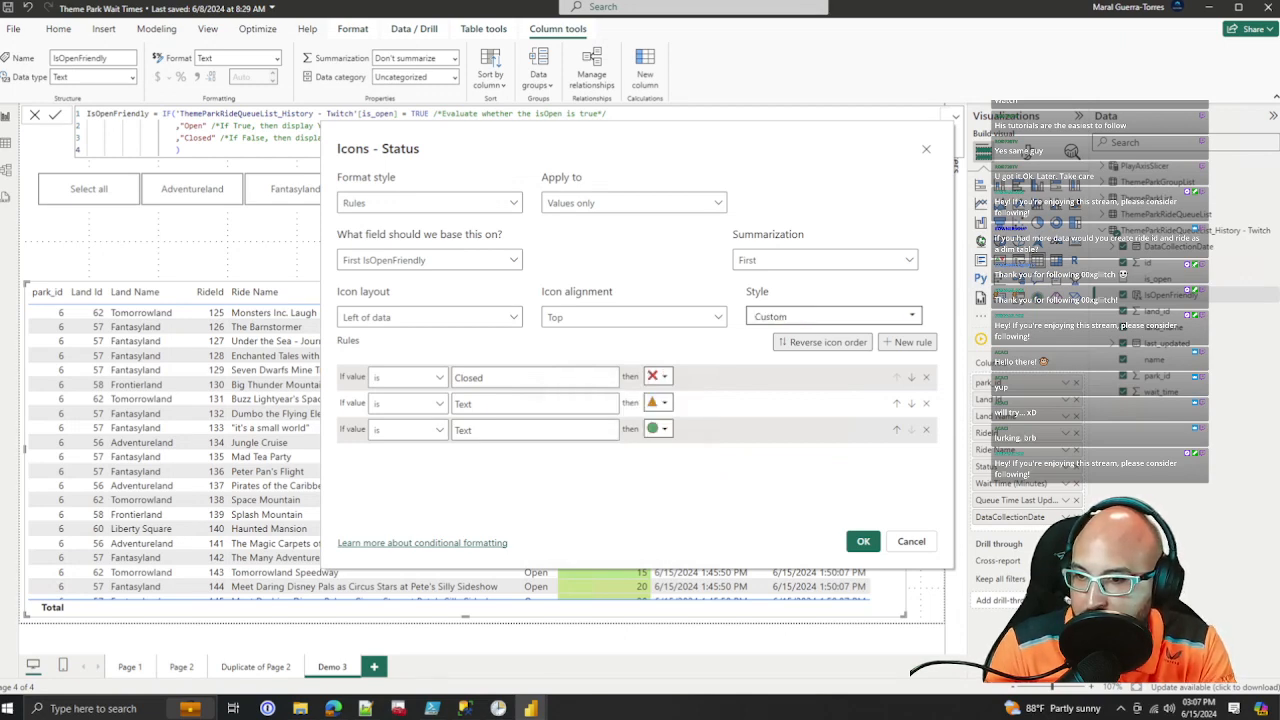
# Step: Delete the two unused icon rules, apply the Status formatting, and check the icons throughout the ride table
pyautogui.click(926, 404)
pyautogui.click(926, 404)
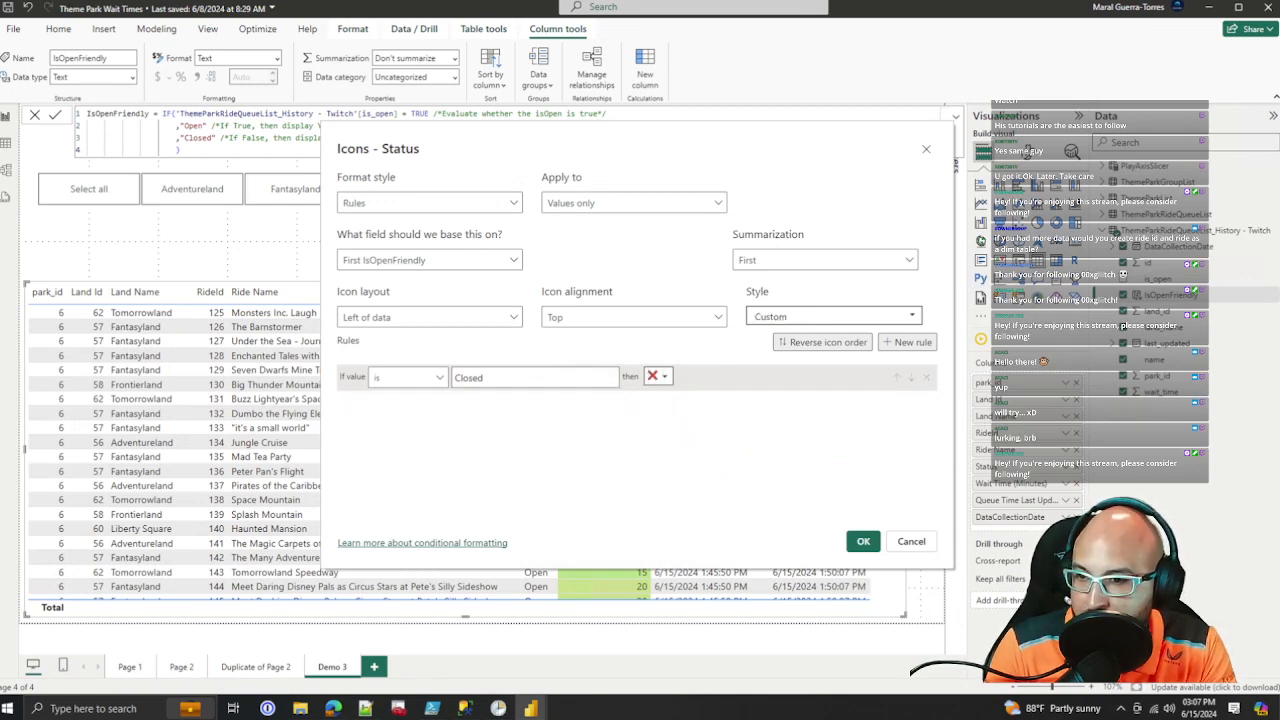
pyautogui.click(862, 541)
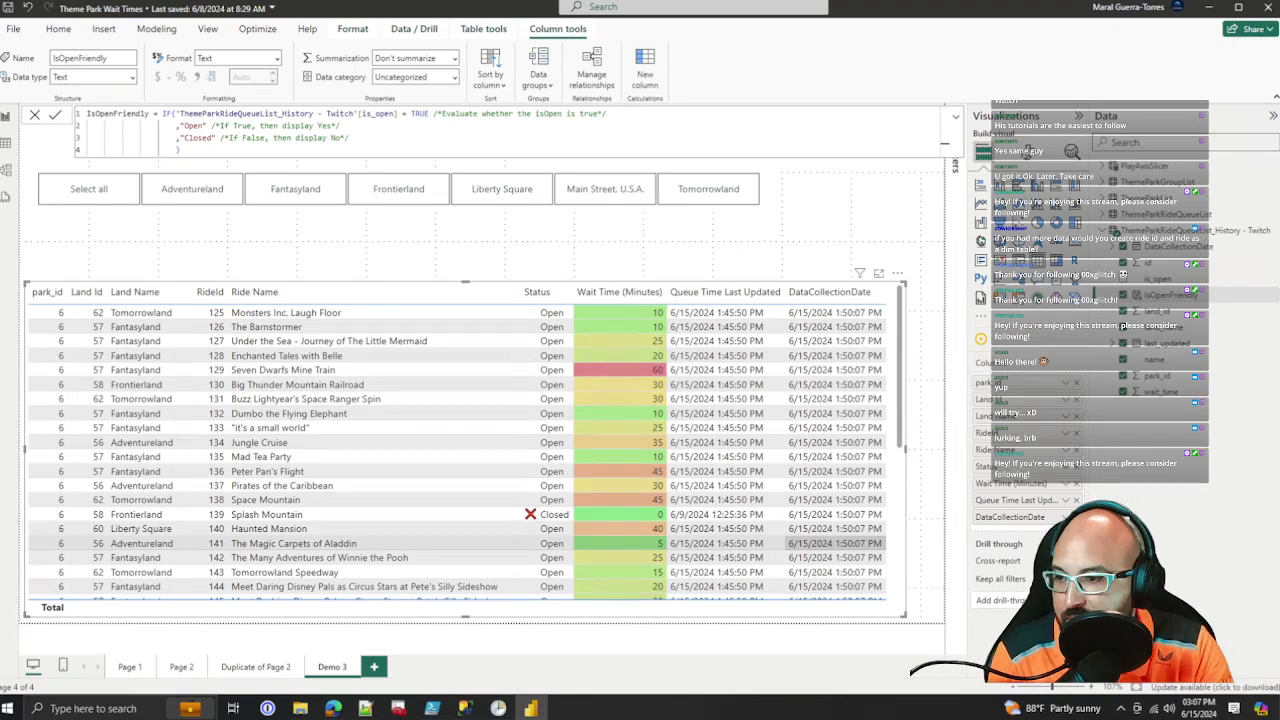
pyautogui.scroll(-5, 450, 521)
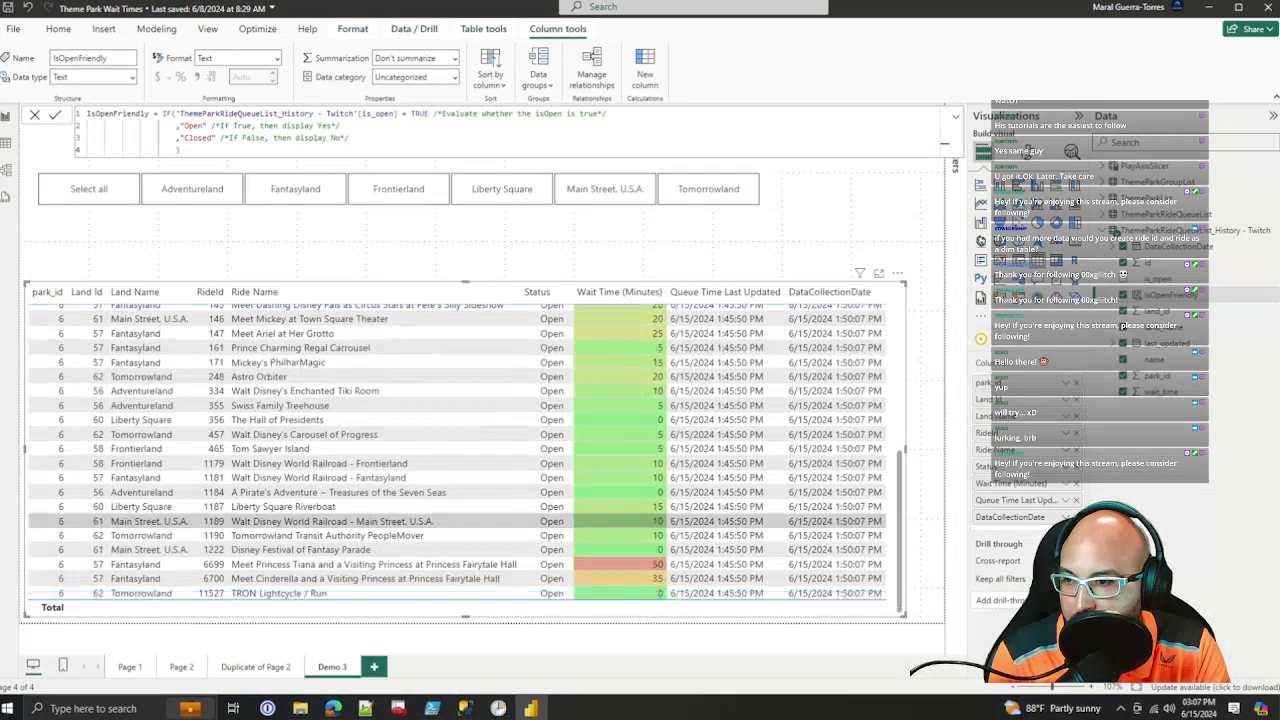
pyautogui.scroll(5, 450, 524)
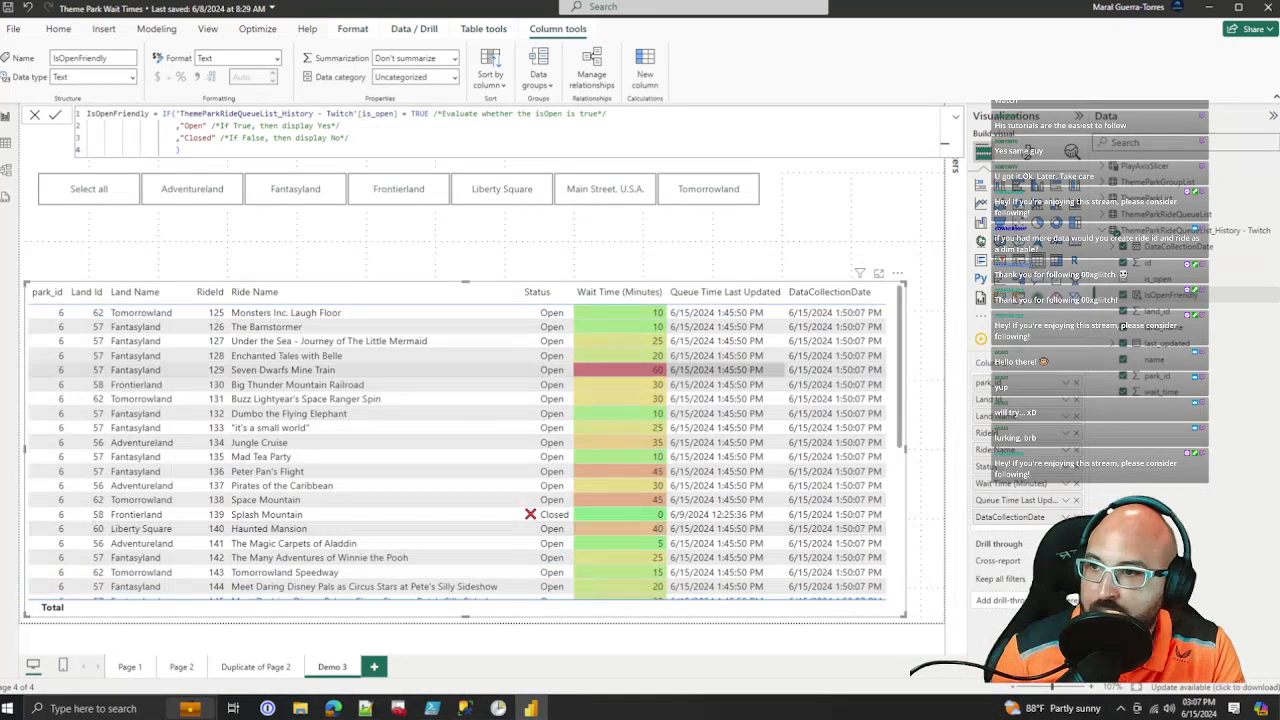
# Step: Move the land button slicer down to sit just above the ride table
pyautogui.click(768, 192)
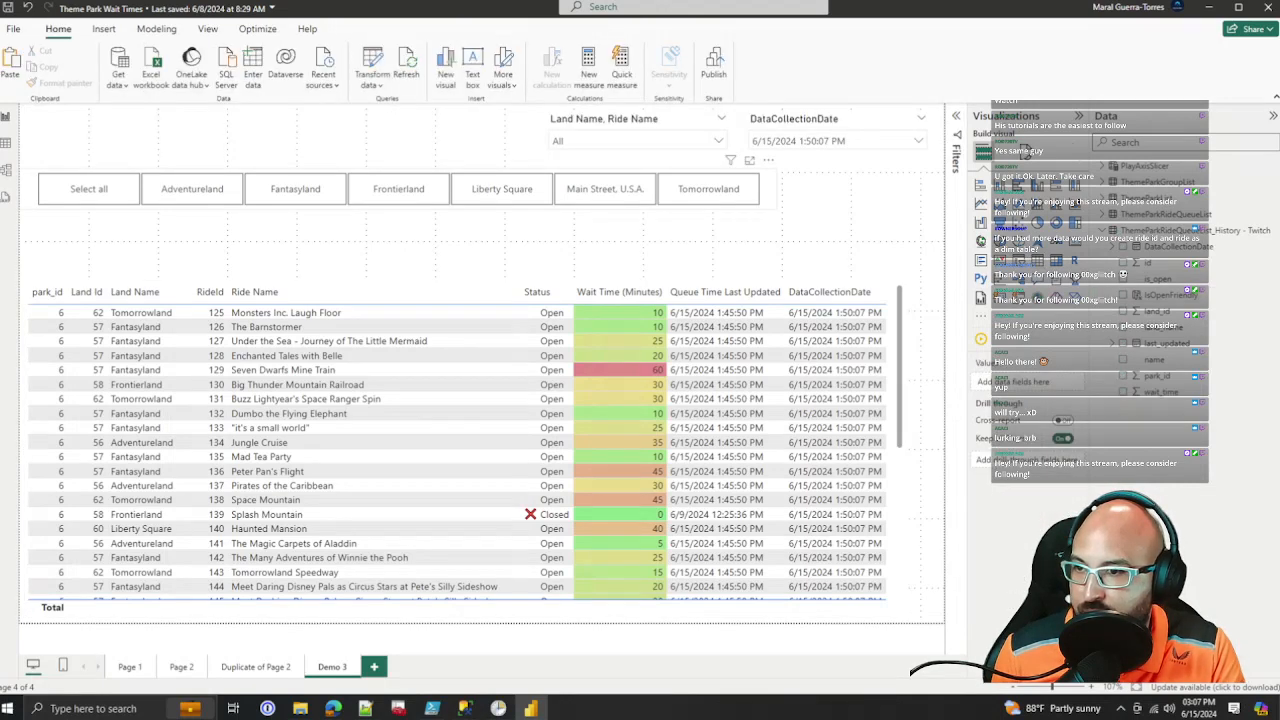
pyautogui.moveTo(768, 192); pyautogui.dragTo(768, 239)
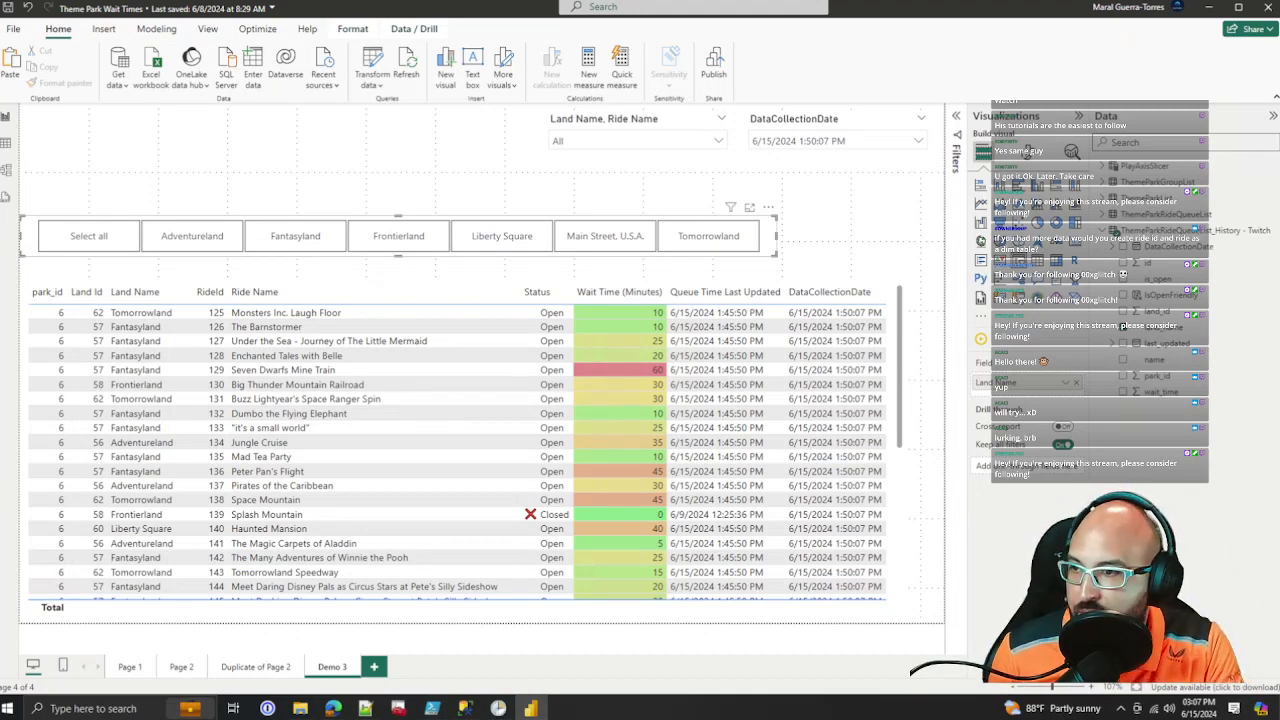
pyautogui.click(896, 178)
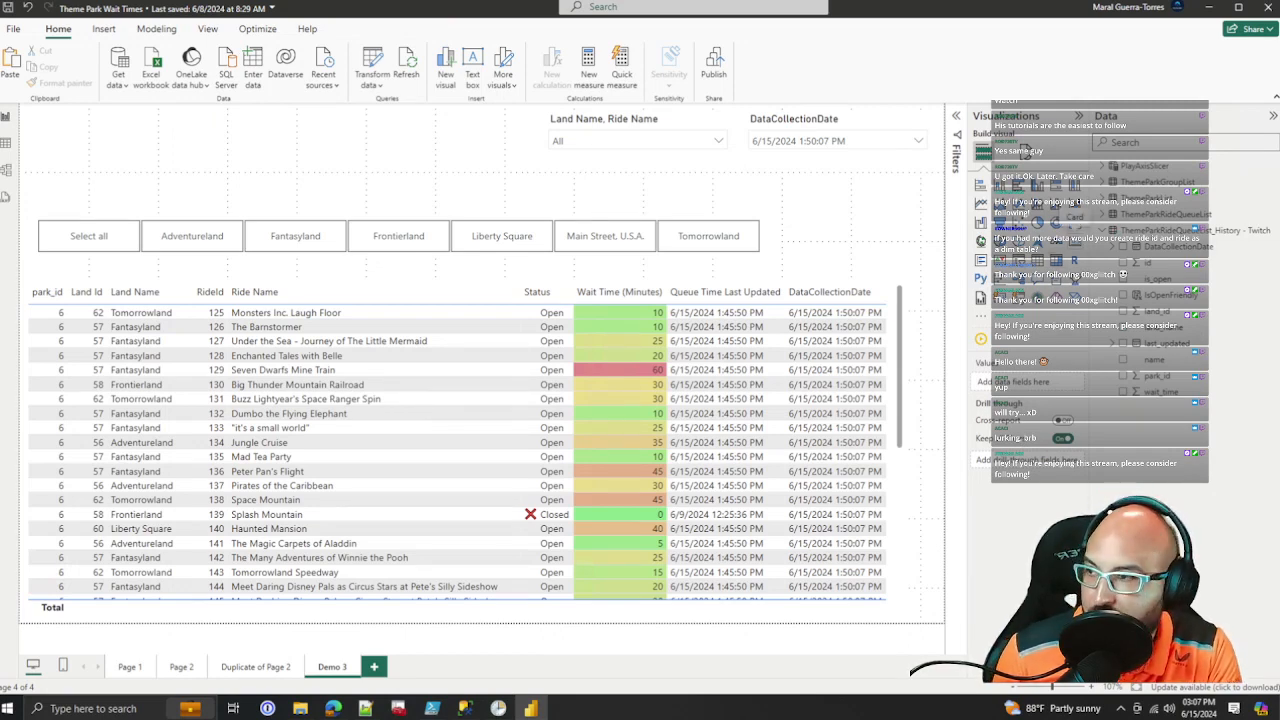
# Step: Add a card above the start of the land slicer showing the count of id from the ride history table
pyautogui.click(1075, 241)
pyautogui.moveTo(860, 246); pyautogui.dragTo(123, 135)
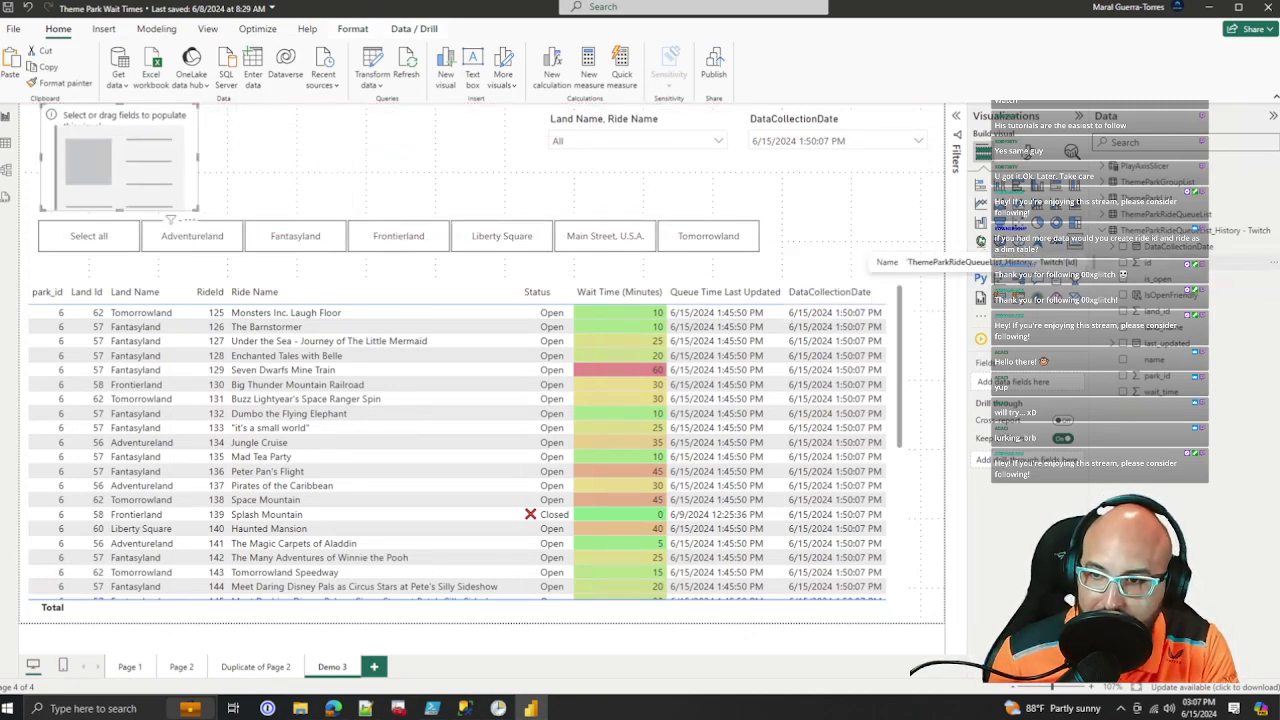
pyautogui.click(1123, 263)
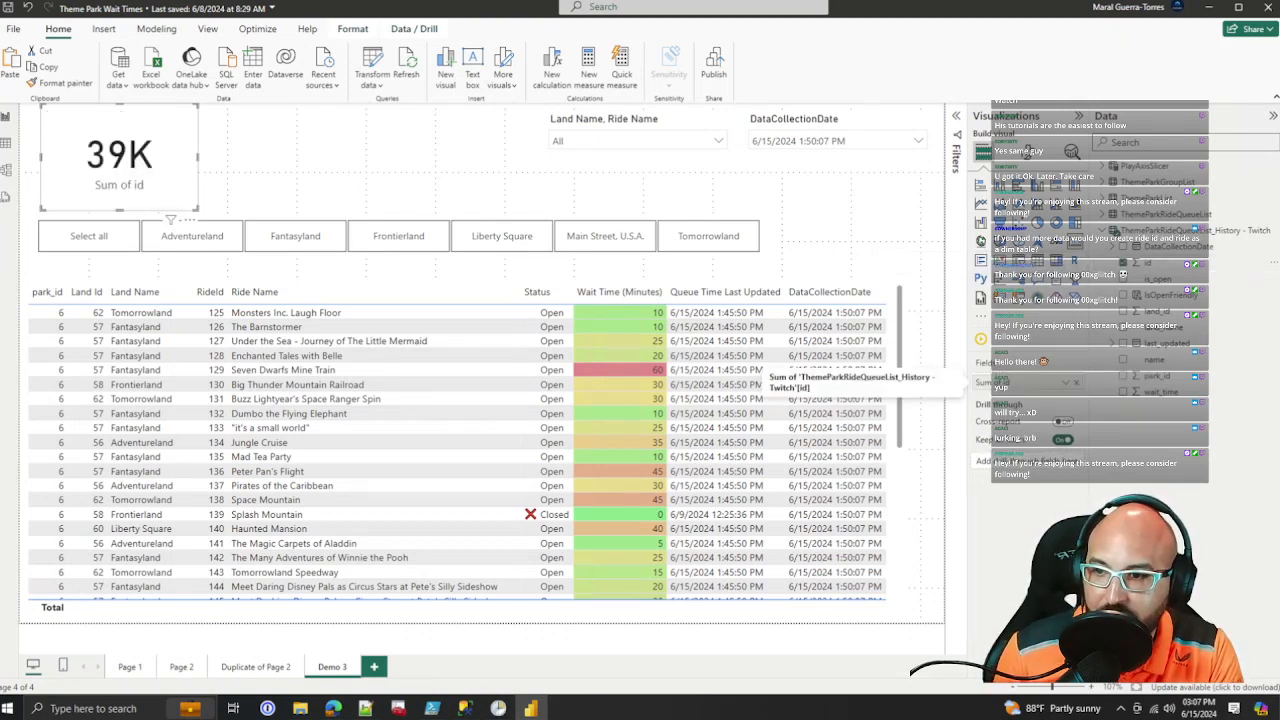
pyautogui.click(1066, 383)
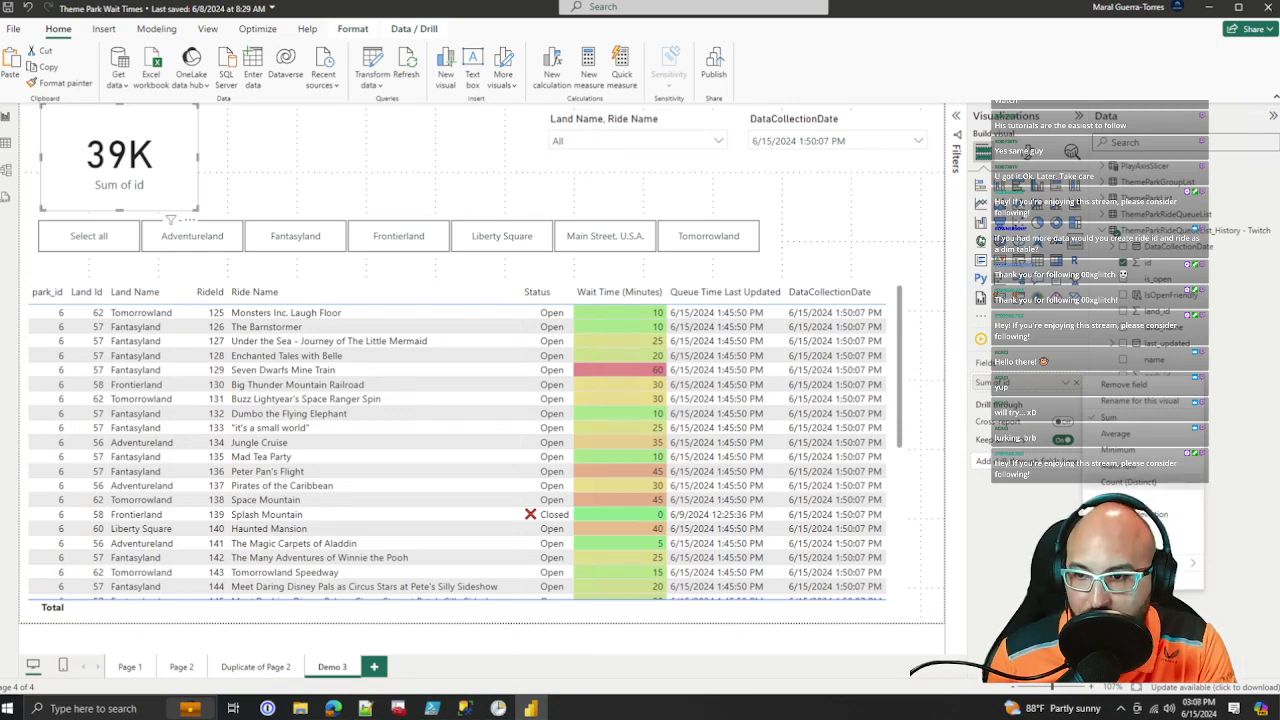
pyautogui.click(1120, 497)
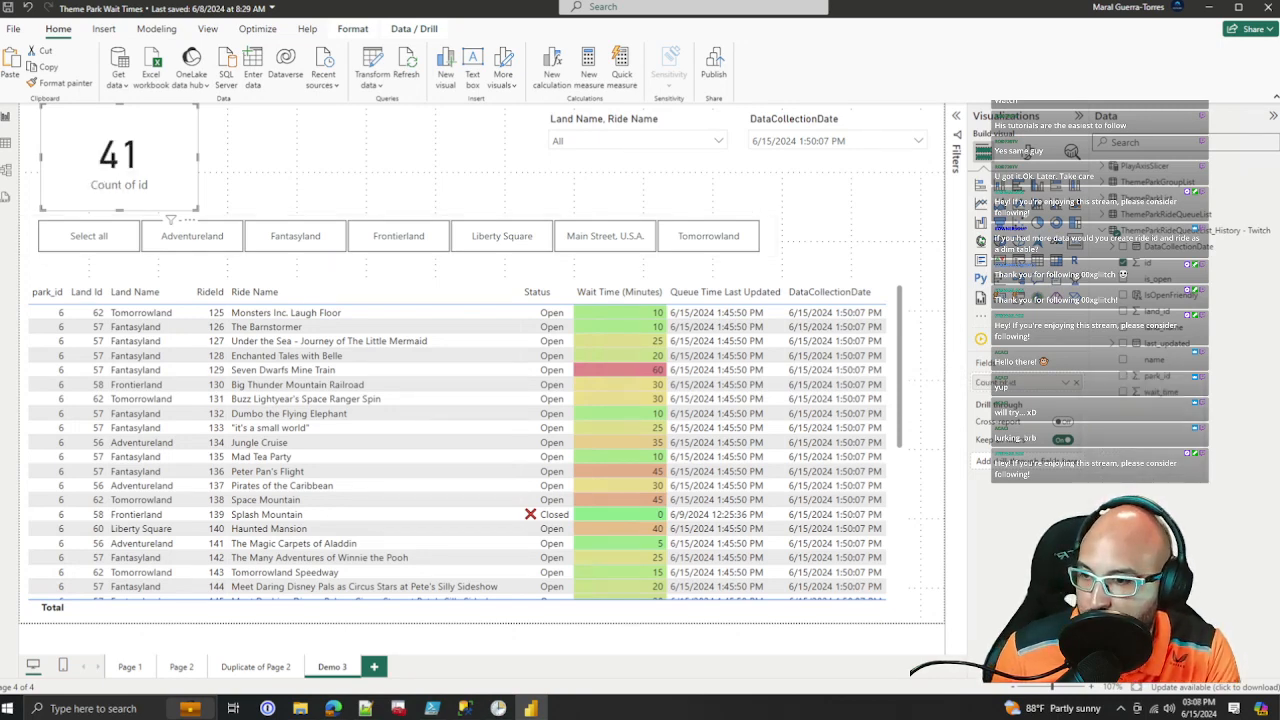
# Step: Rename the count of id field on the card to Rides
pyautogui.scroll(-5, 450, 434)
pyautogui.scroll(5, 450, 434)
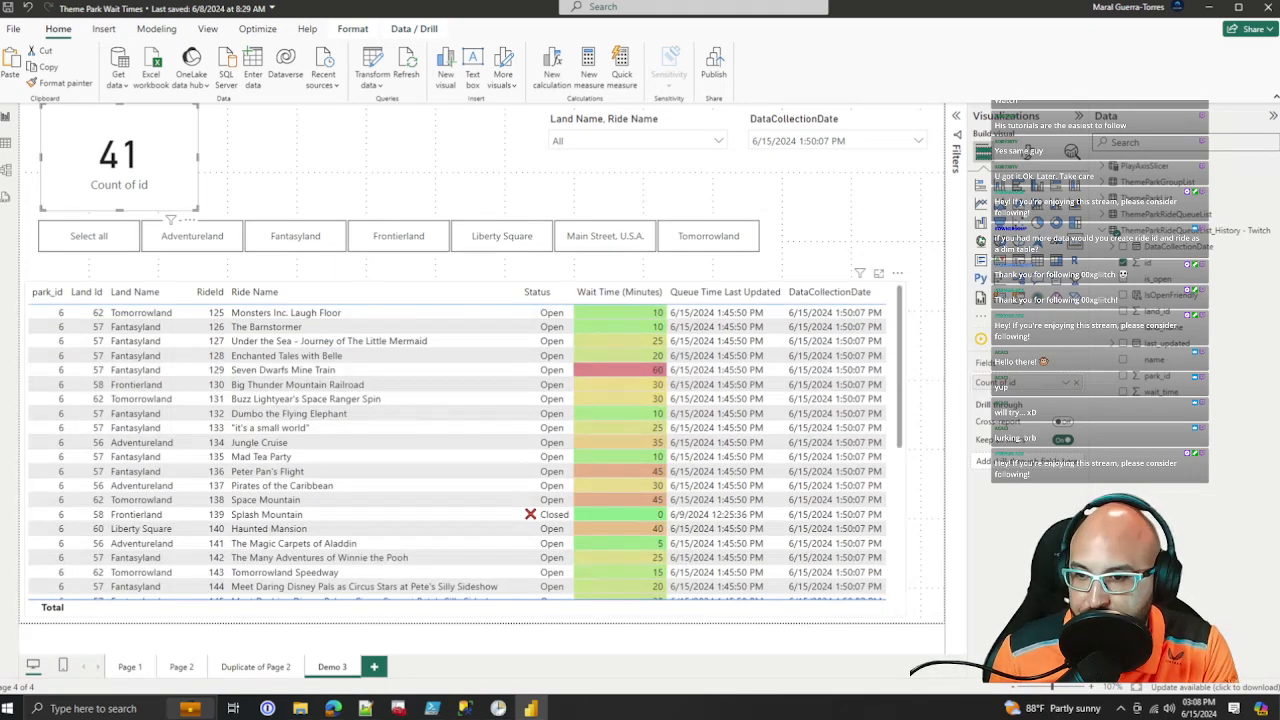
pyautogui.doubleClick(1000, 383)
pyautogui.write('Rides')
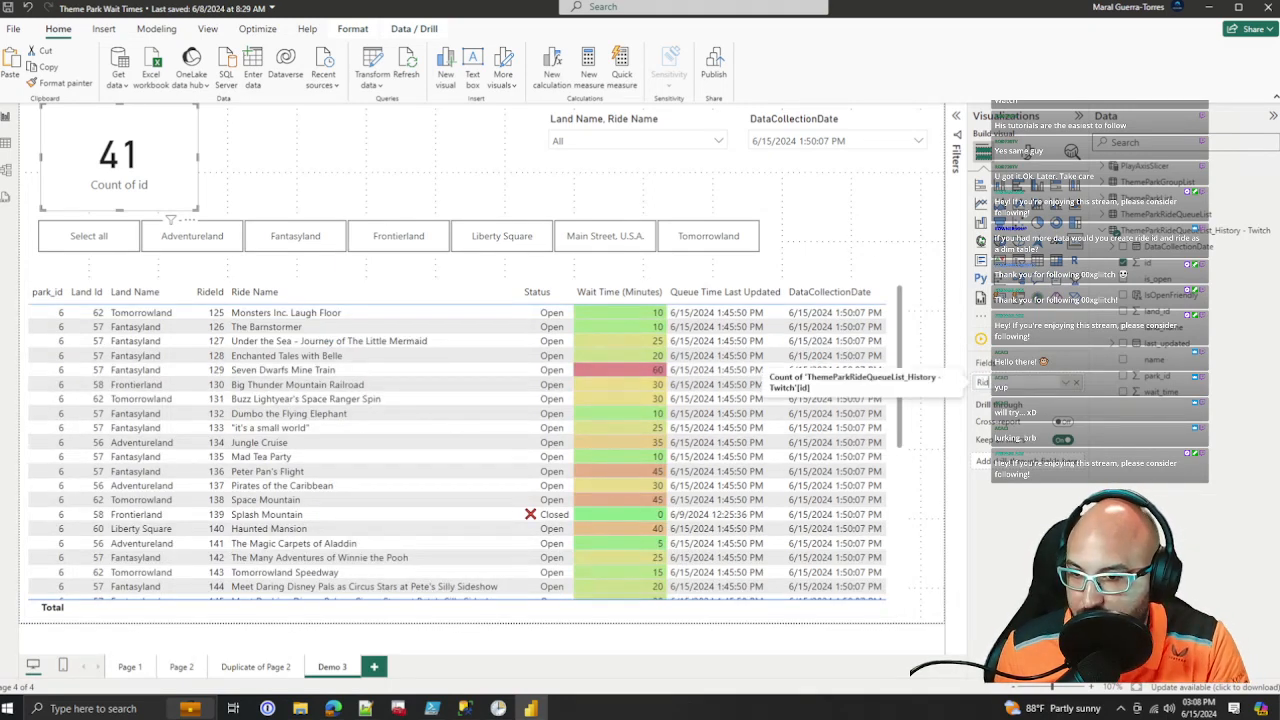
pyautogui.press('Return')
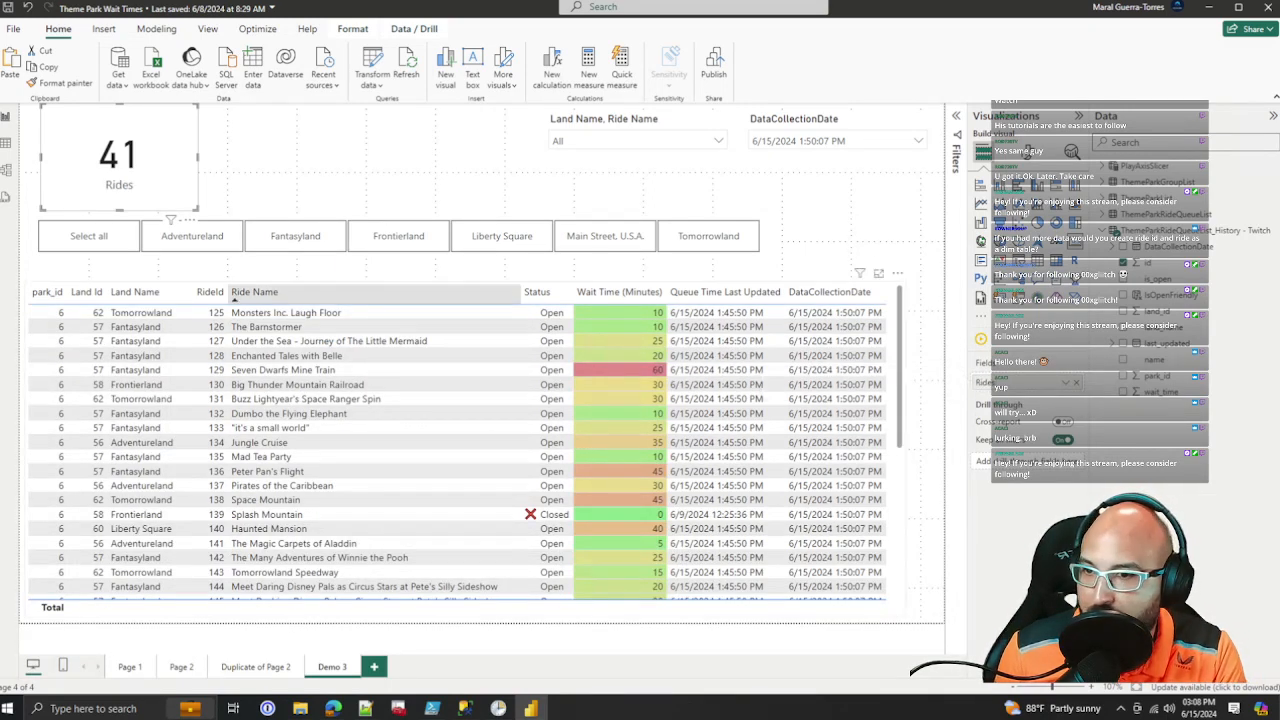
# Step: Reduce the Rides card's callout value font size and set its category label font size to 8
pyautogui.click(1028, 152)
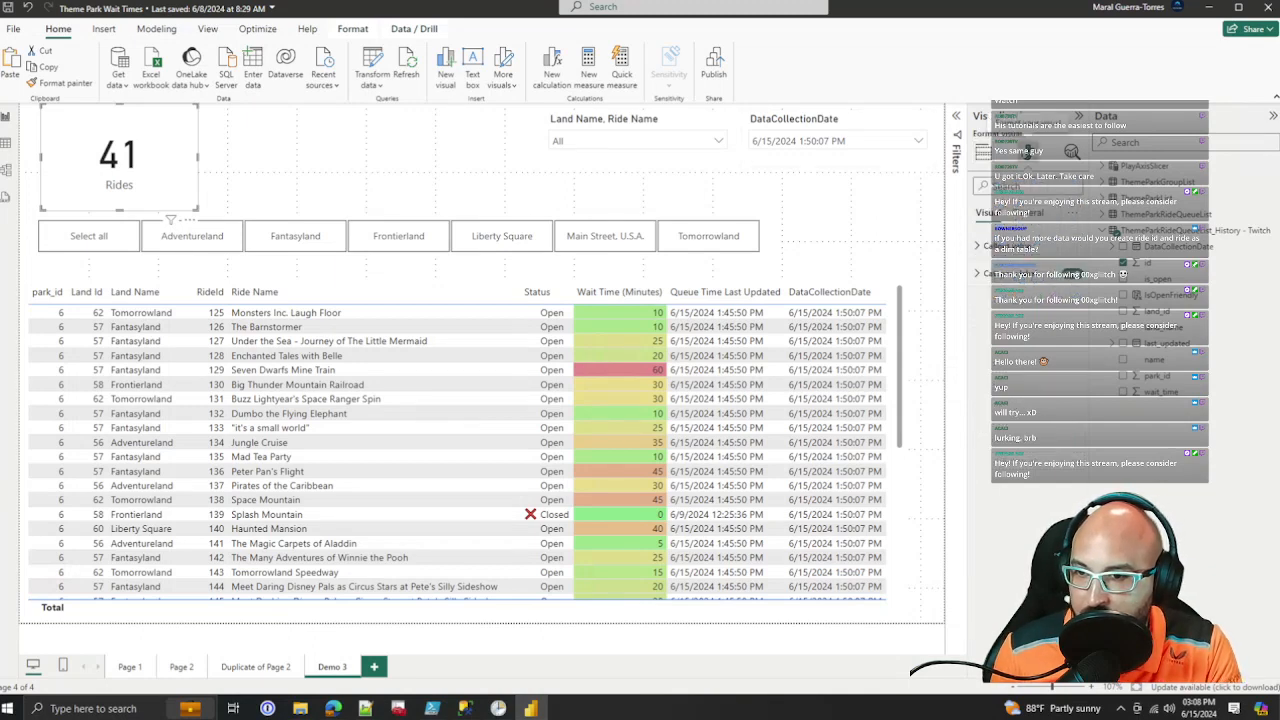
pyautogui.click(1010, 245)
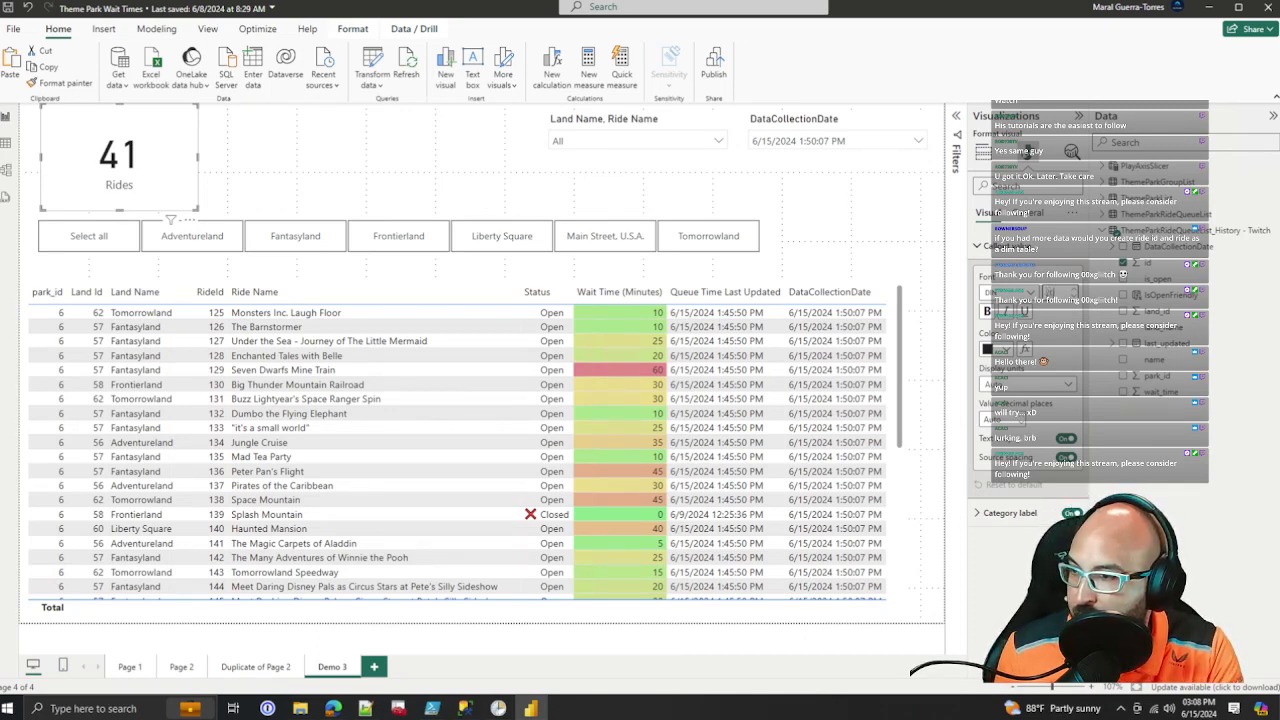
pyautogui.press('Return')
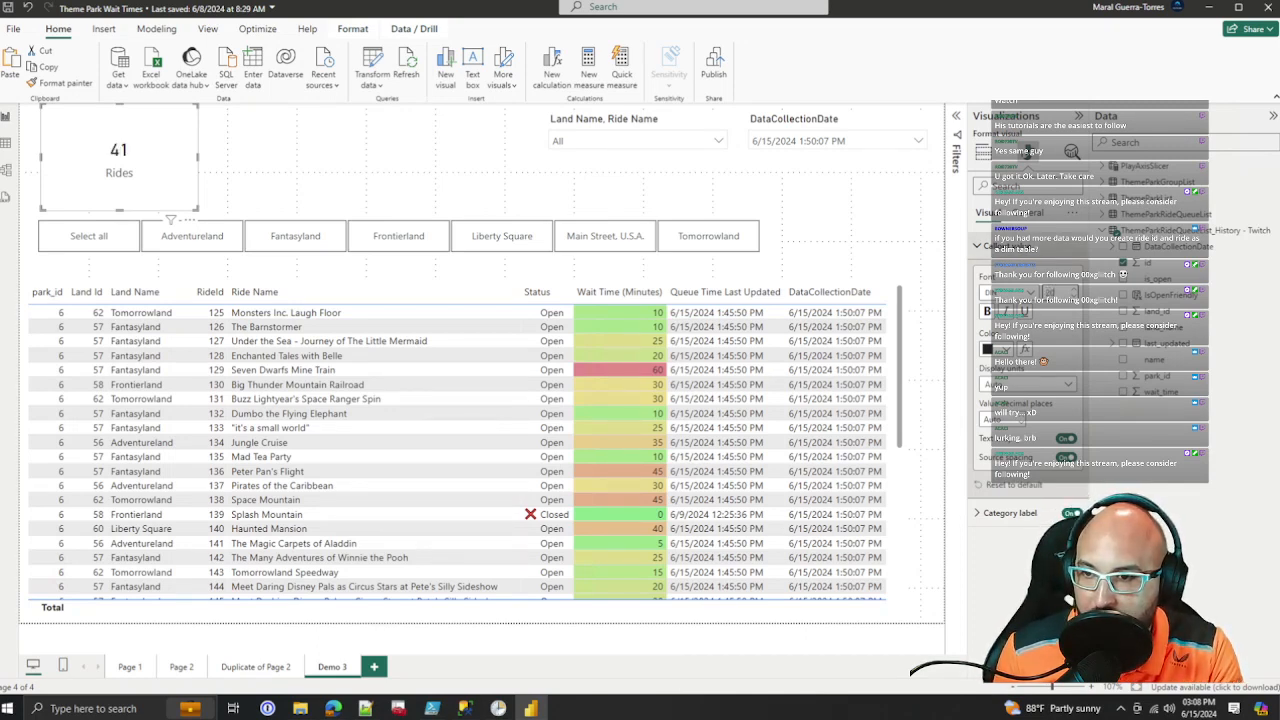
pyautogui.click(1005, 246)
pyautogui.click(1005, 273)
pyautogui.doubleClick(1050, 320)
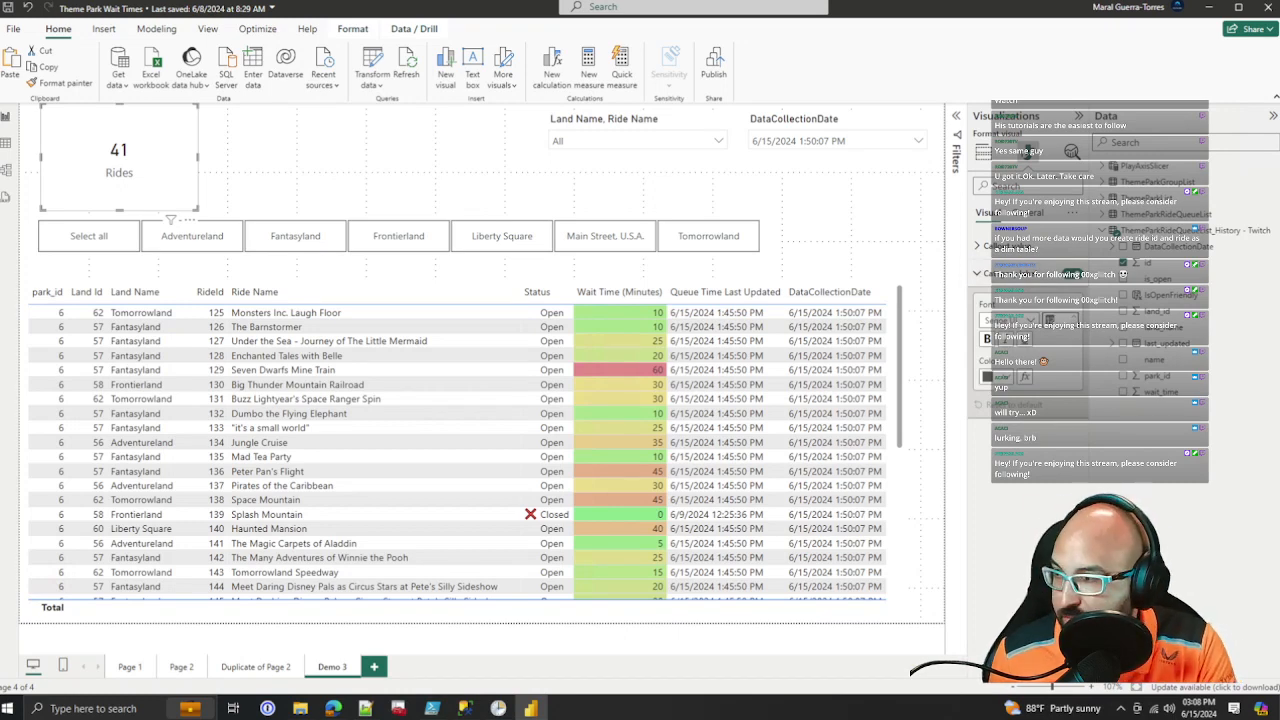
pyautogui.write('8')
pyautogui.press('Return')
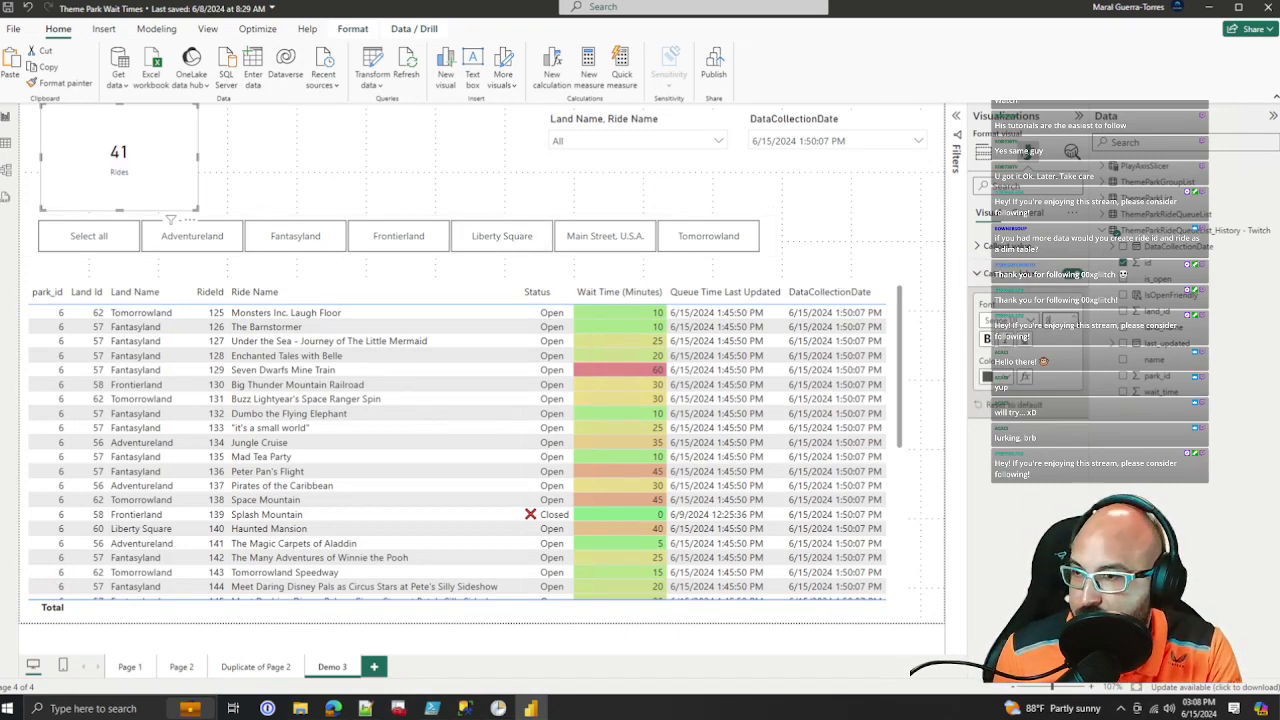
# Step: Shrink the Rides card and set its category label font size to 10
pyautogui.moveTo(197, 209); pyautogui.dragTo(160, 145)
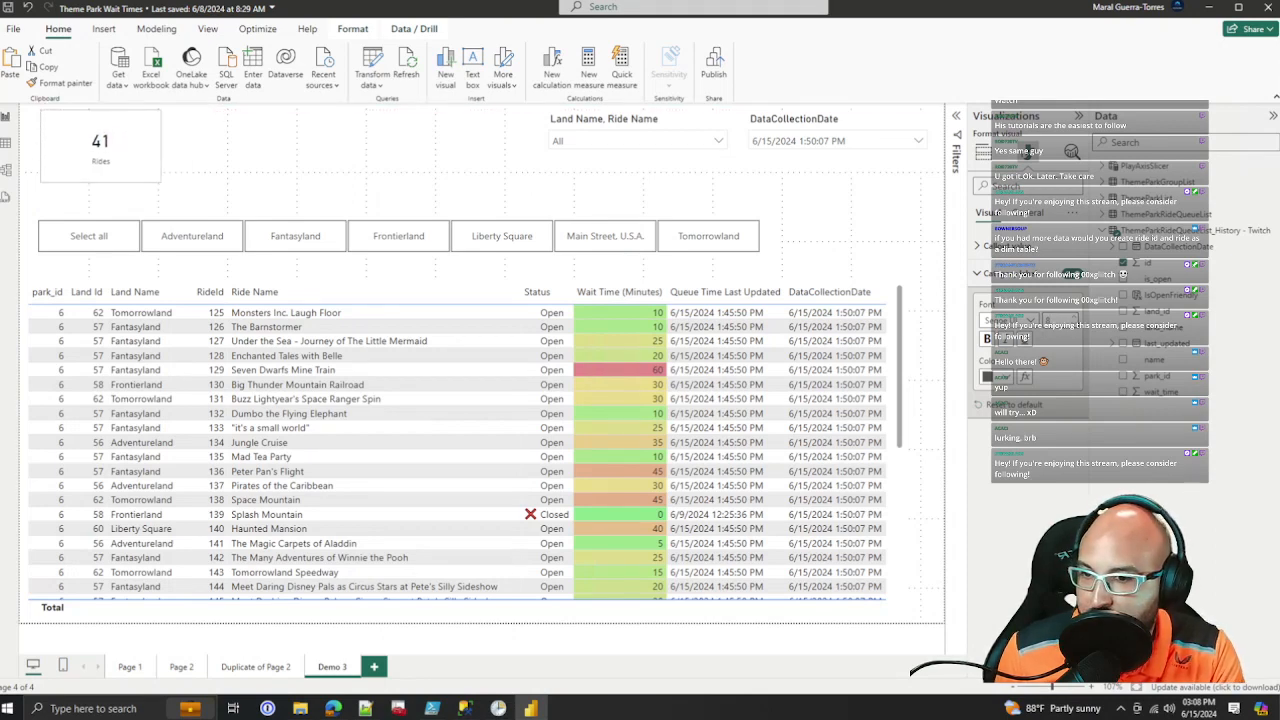
pyautogui.doubleClick(1050, 320)
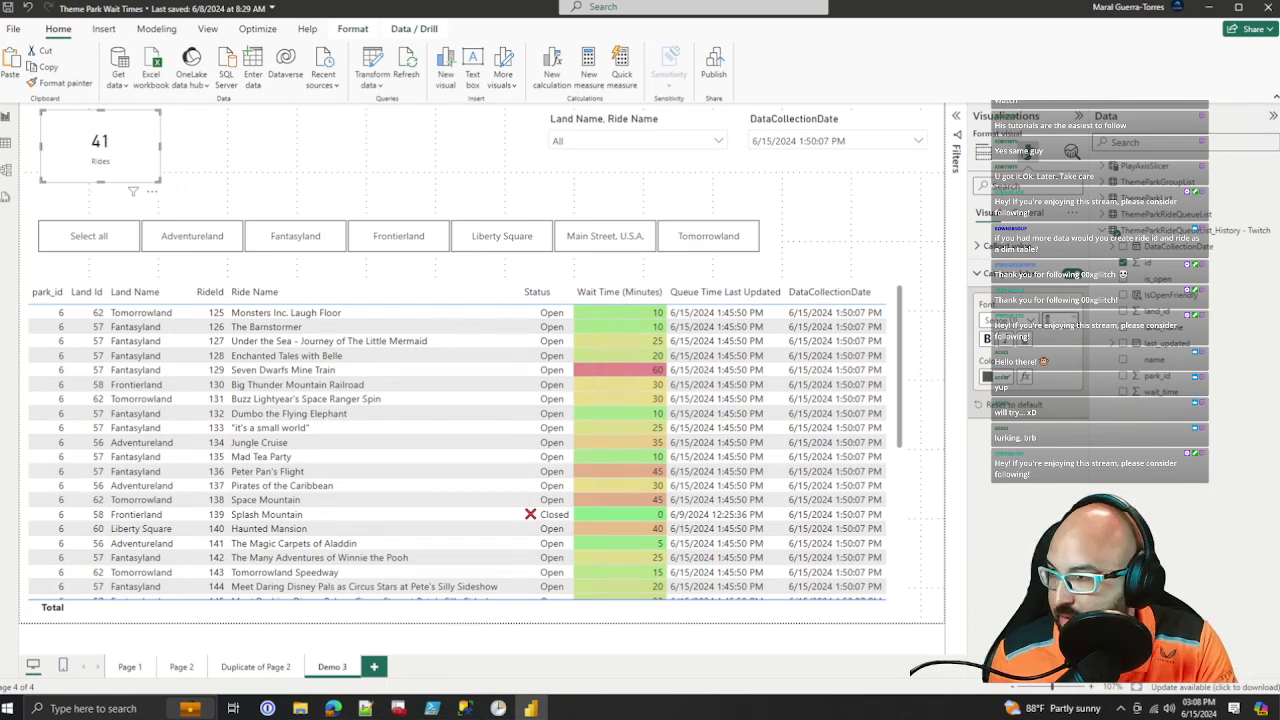
pyautogui.write('10')
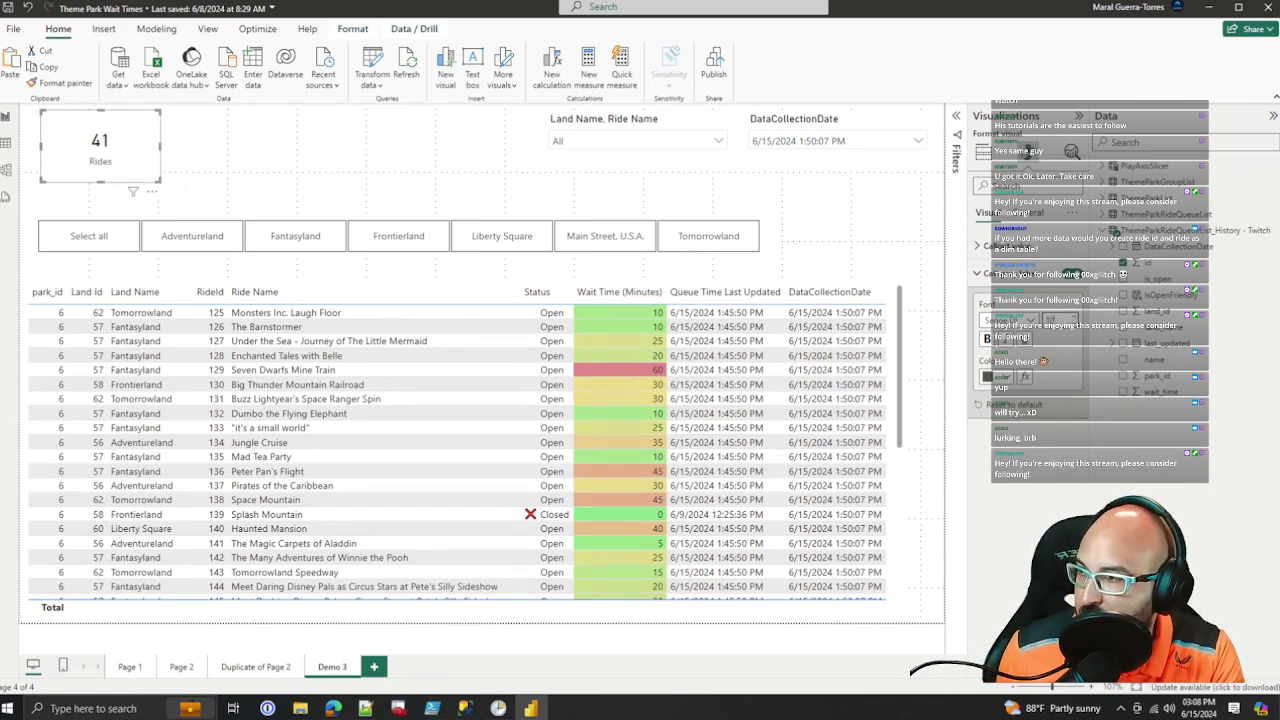
# Step: Place a copy of the Rides card beside the original and filter it to IsOpenFriendly is Open
pyautogui.moveTo(100, 150); pyautogui.dragTo(232, 150)
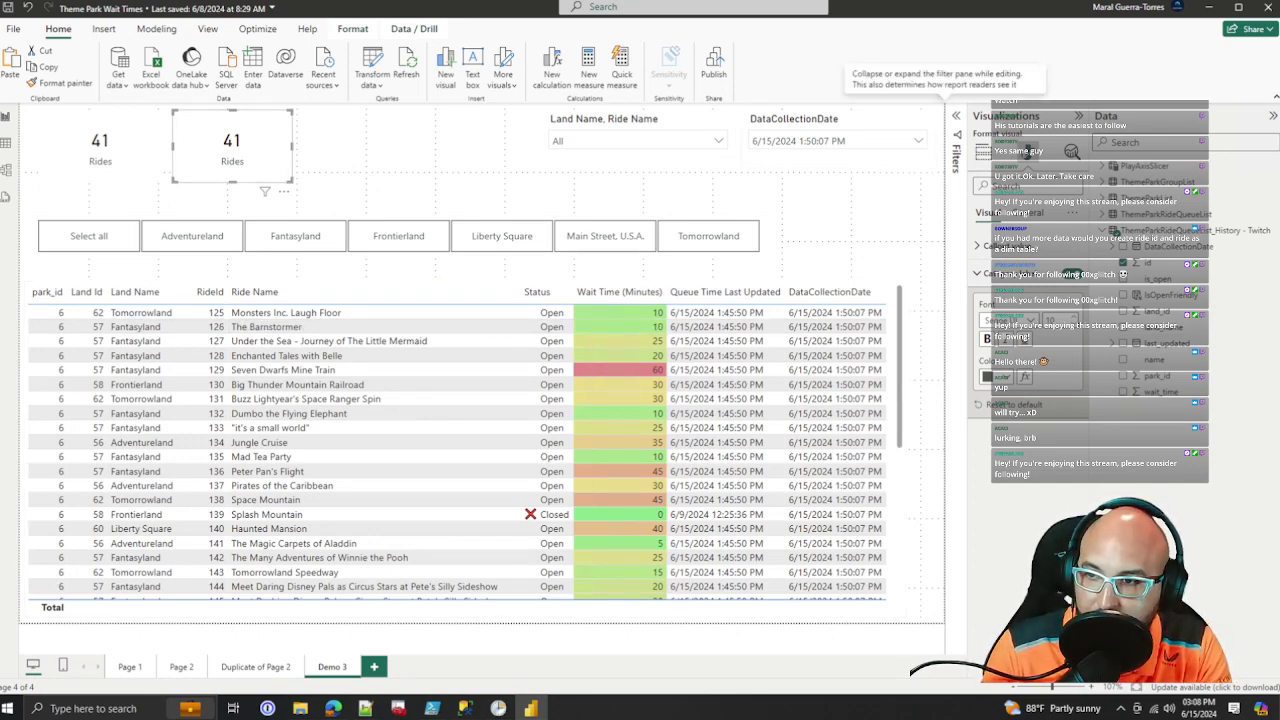
pyautogui.click(956, 116)
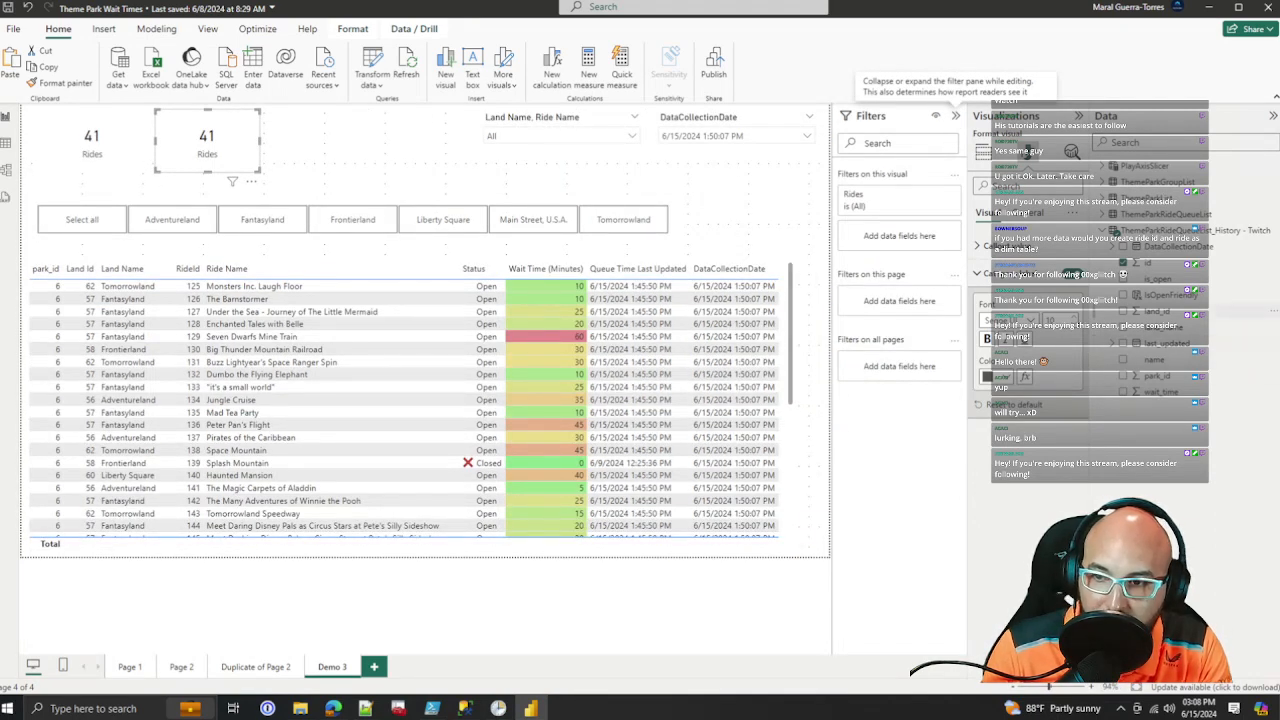
pyautogui.moveTo(1170, 295); pyautogui.dragTo(884, 237)
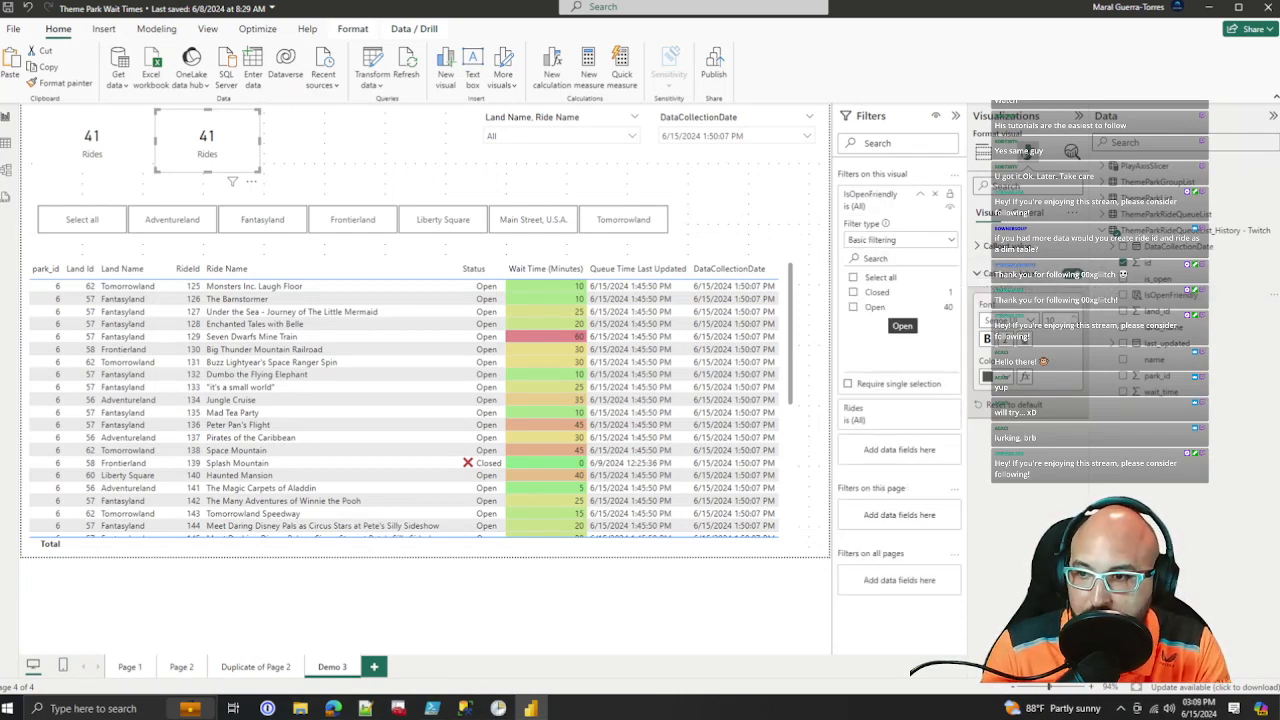
pyautogui.click(874, 307)
pyautogui.click(920, 195)
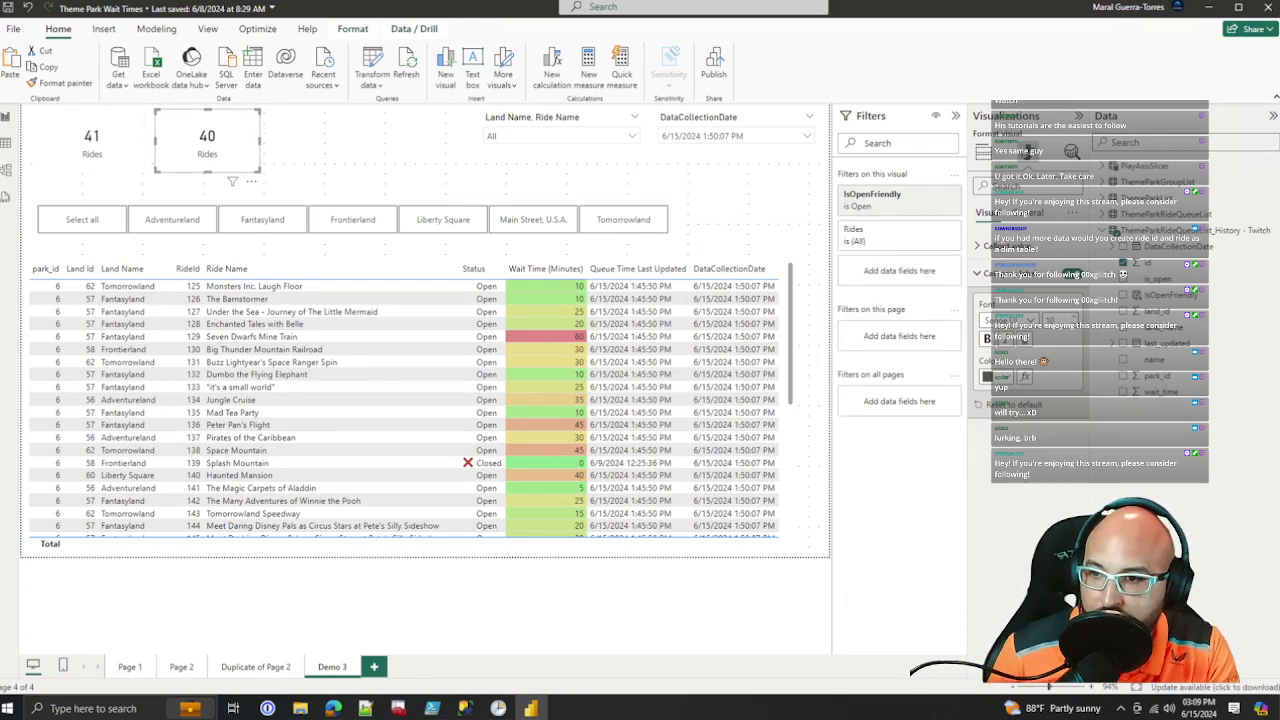
# Step: Rename the field on the filtered card to Open Rides
pyautogui.click(983, 152)
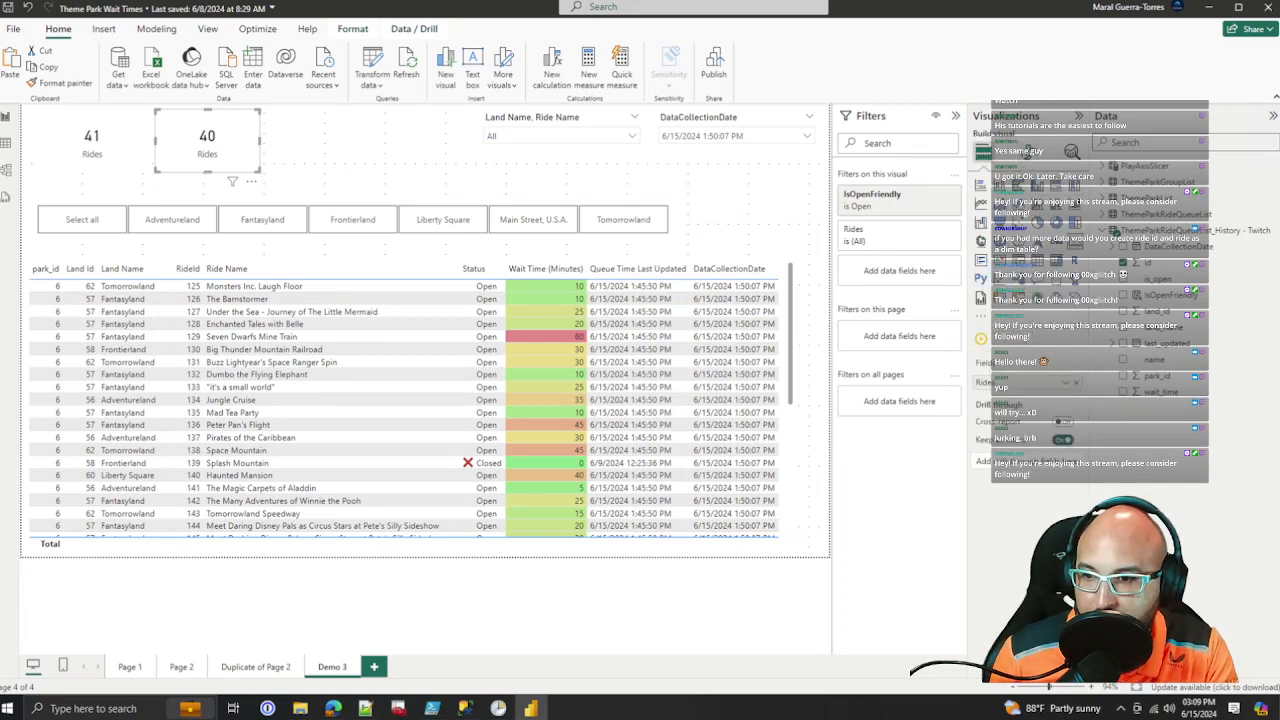
pyautogui.write('Open Rides')
pyautogui.press('Return')
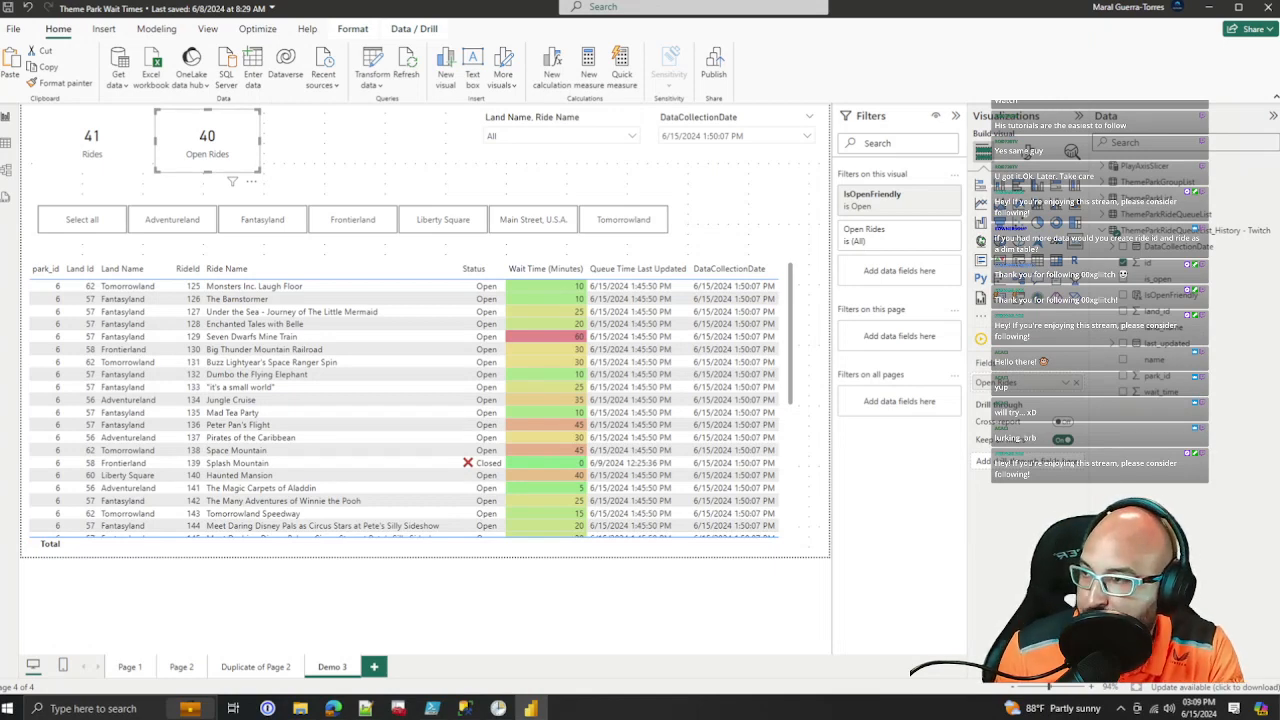
# Step: Create a Closed Rides card from a copy of the Open Rides card placed beside it, with IsOpenFriendly filtered to Closed
pyautogui.hotkey('ctrl', 'v')
pyautogui.moveTo(312, 146); pyautogui.dragTo(317, 141)
pyautogui.click(920, 194)
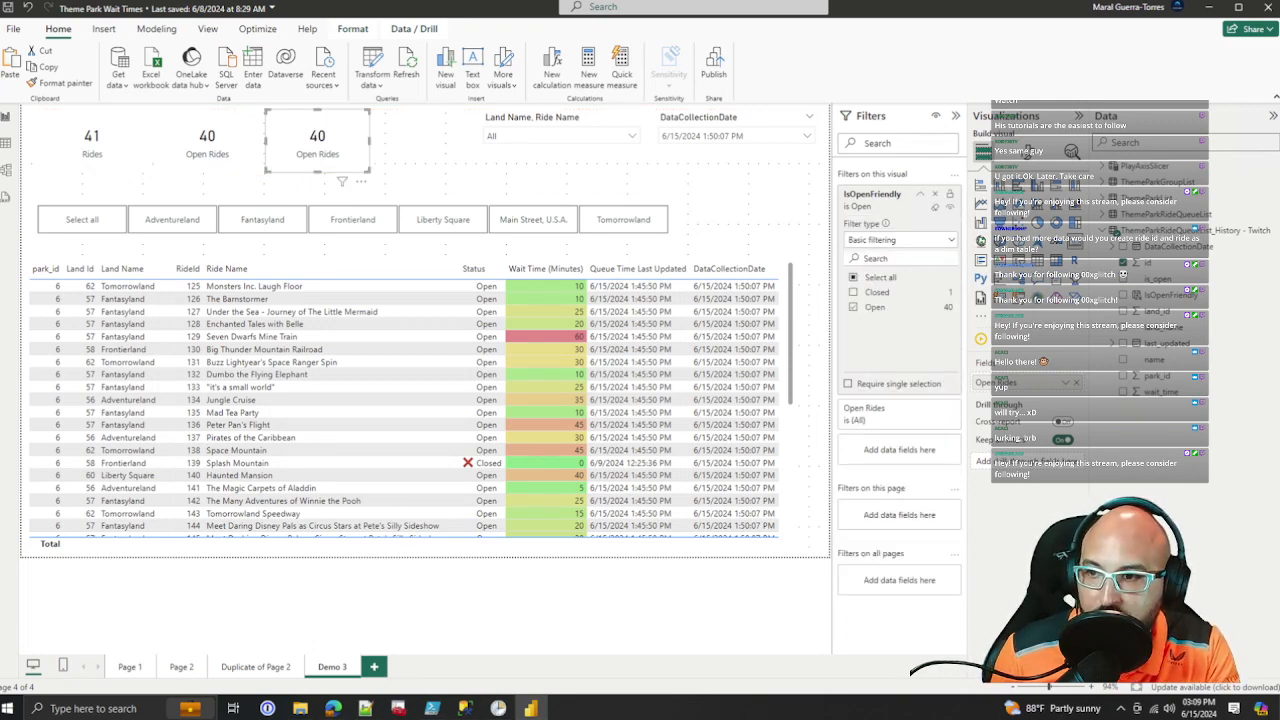
pyautogui.click(853, 307)
pyautogui.click(853, 292)
pyautogui.click(920, 194)
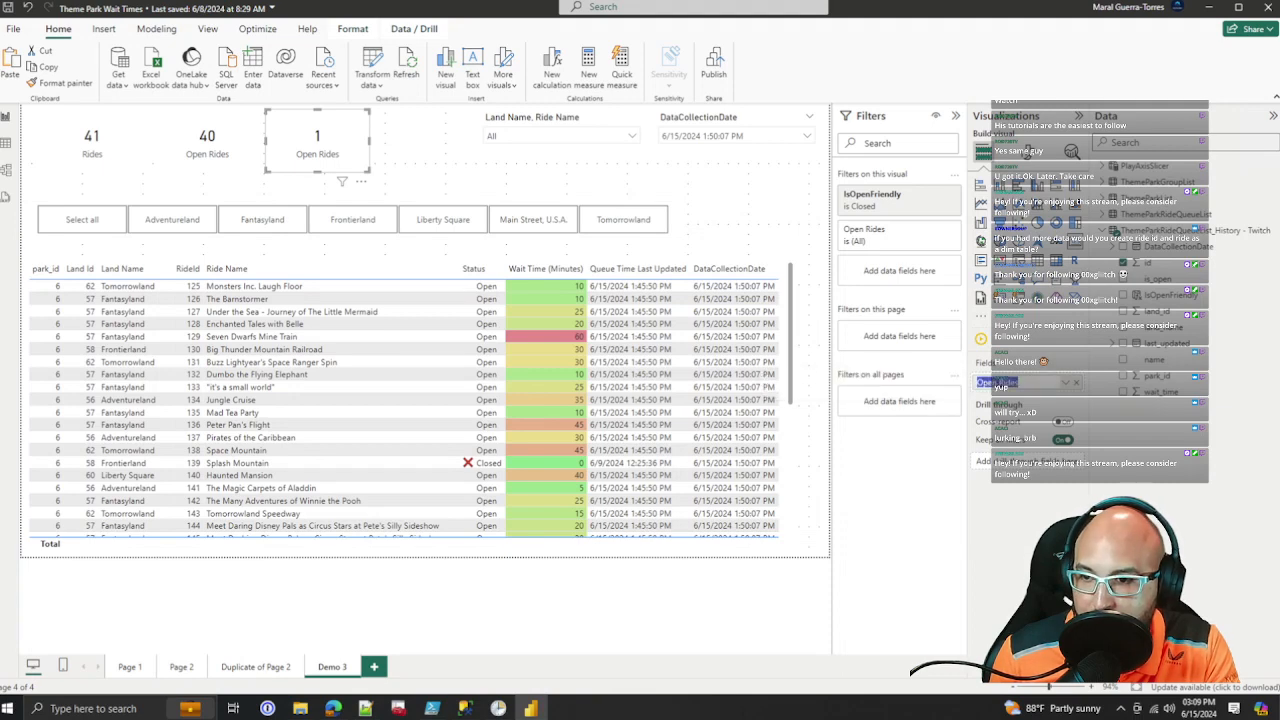
pyautogui.write('Closed')
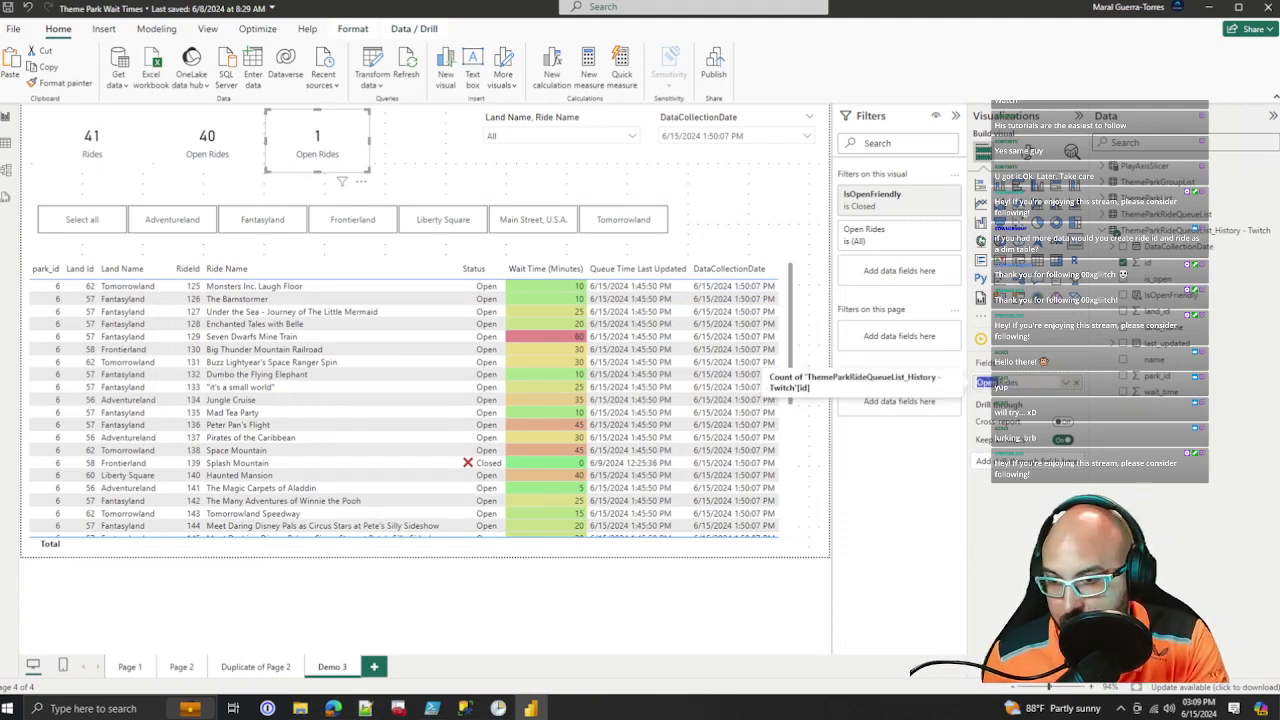
pyautogui.press('Return')
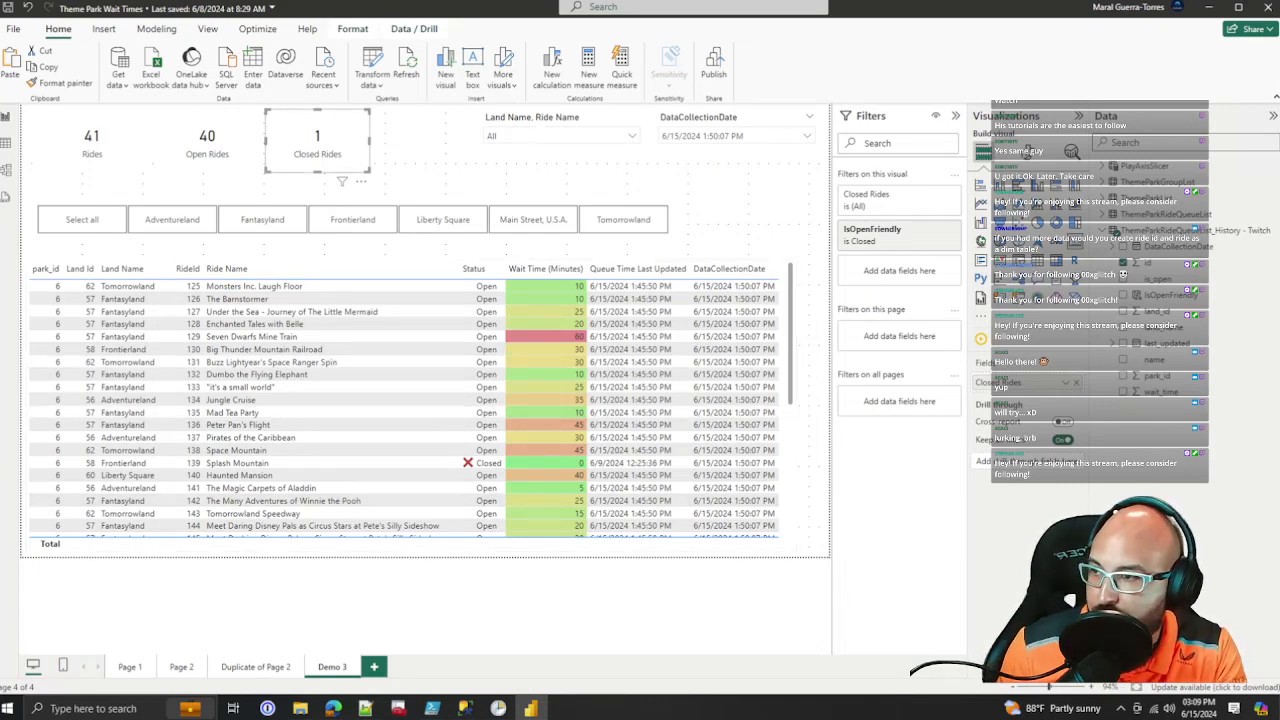
# Step: Duplicate the Closed Rides card and place the copy between it and the Land Name, Ride Name slicer
pyautogui.hotkey('ctrl', 'v')
pyautogui.moveTo(324, 147); pyautogui.dragTo(426, 142)
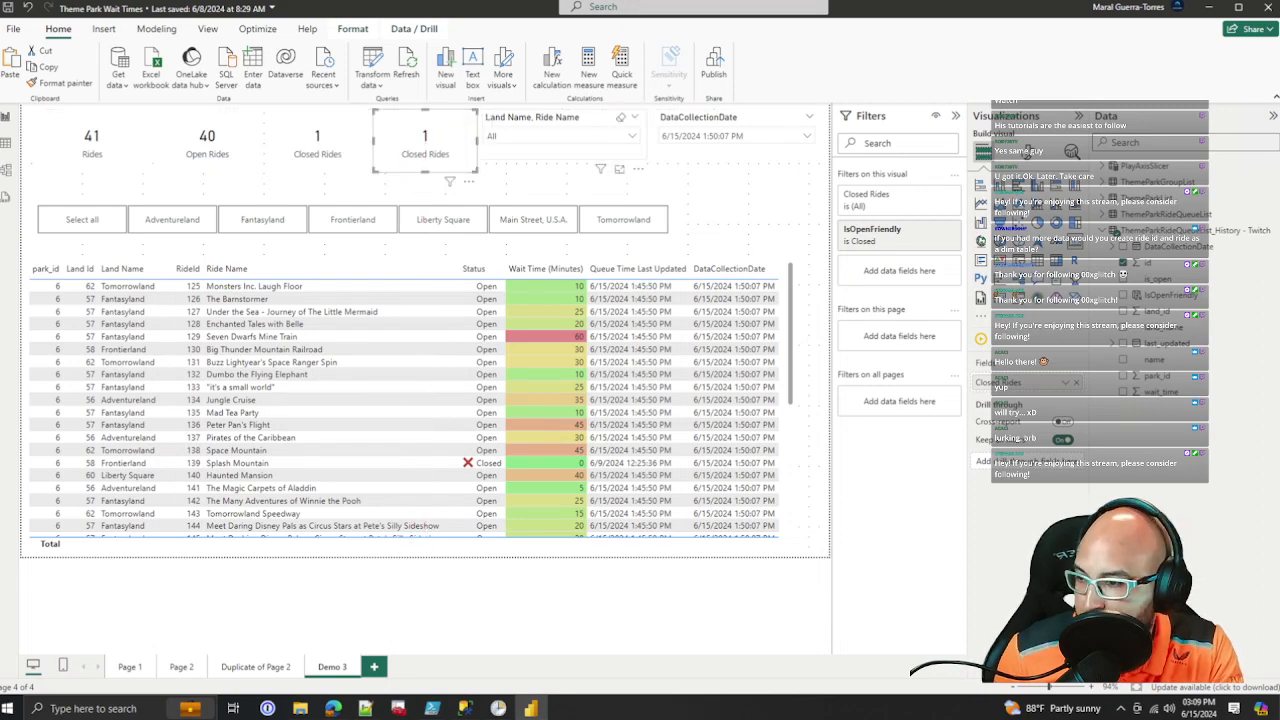
pyautogui.scroll(-3, 547, 412)
pyautogui.scroll(3, 547, 412)
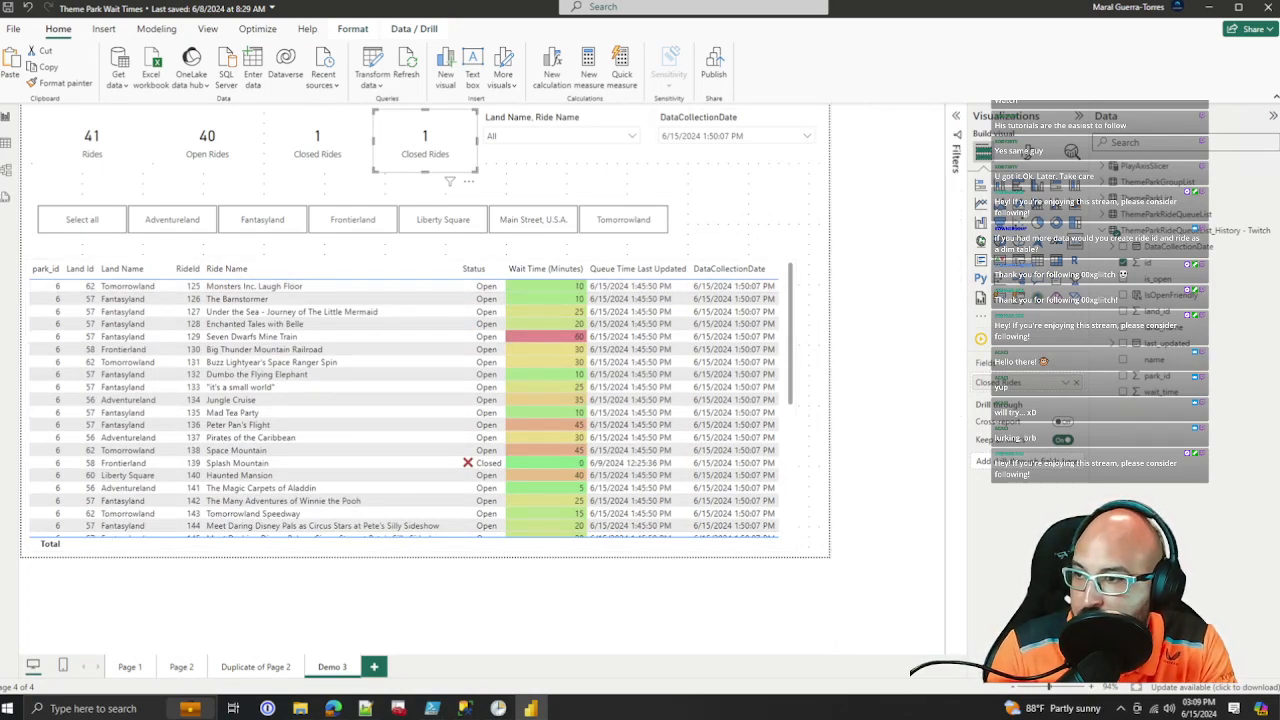
pyautogui.click(955, 116)
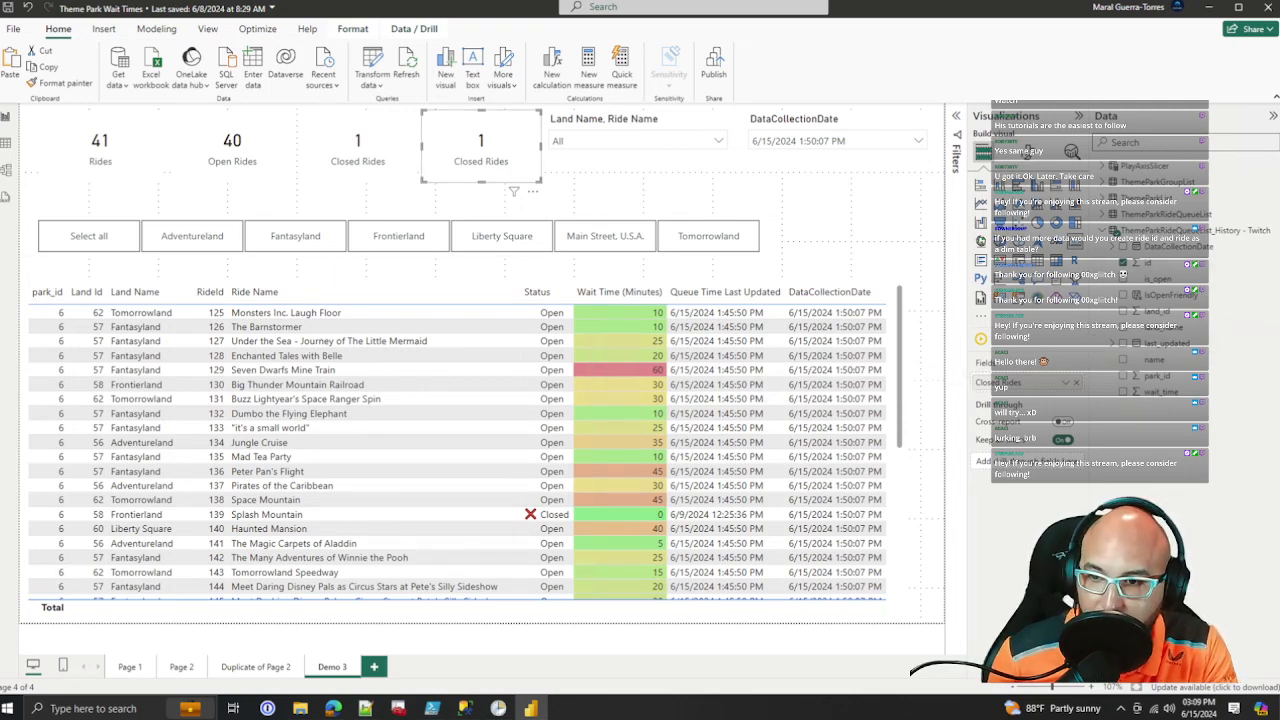
# Step: Replace the copied card's field with wait_time, summarized as an average
pyautogui.moveTo(1161, 392); pyautogui.dragTo(1000, 383)
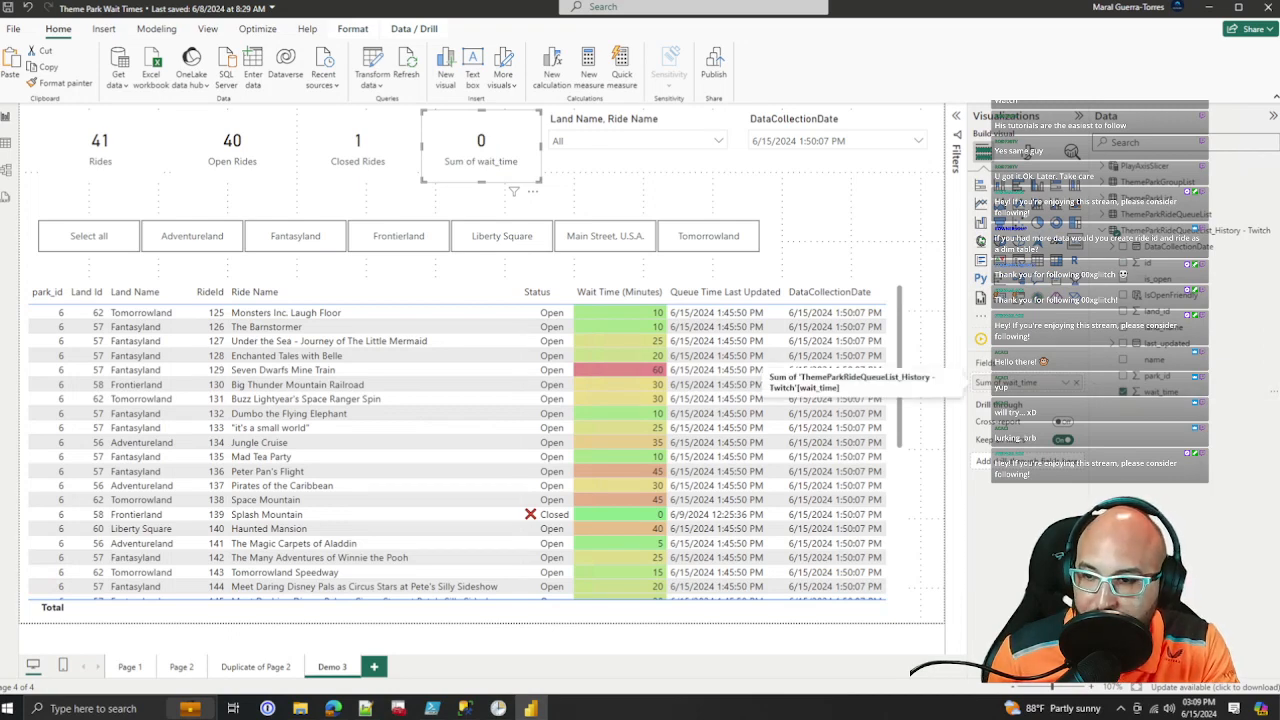
pyautogui.click(1063, 382)
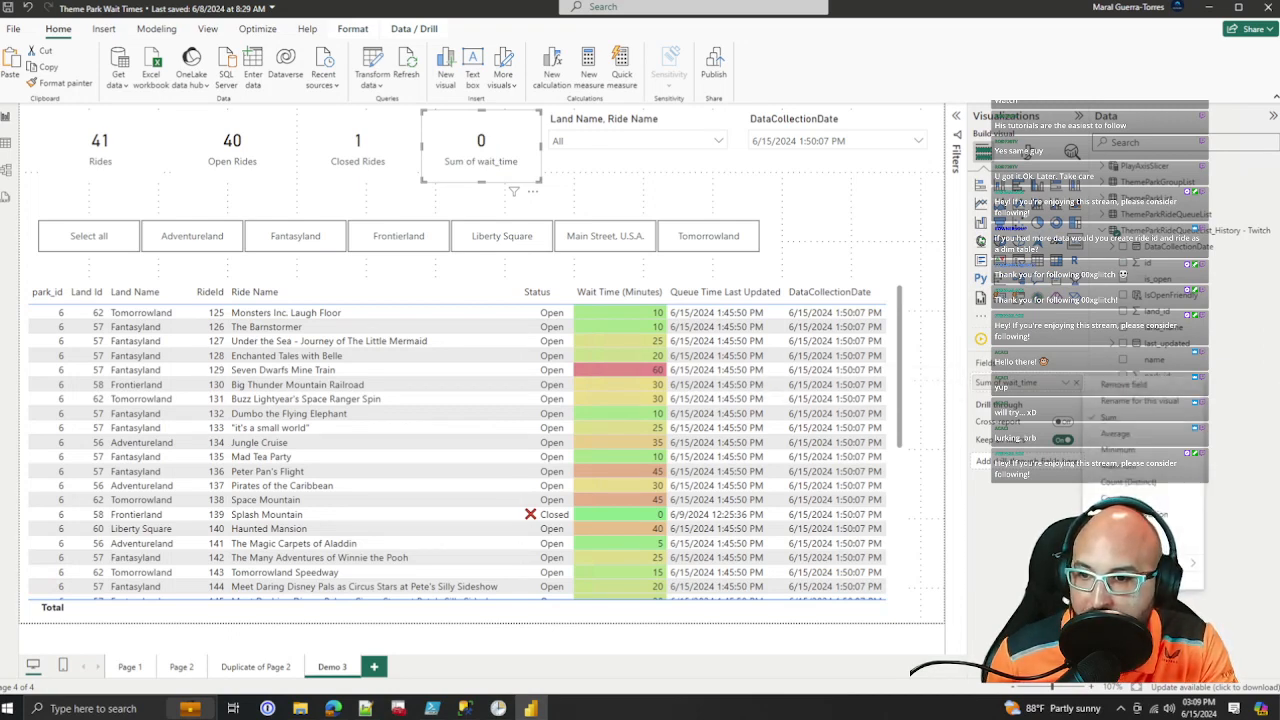
pyautogui.click(1115, 434)
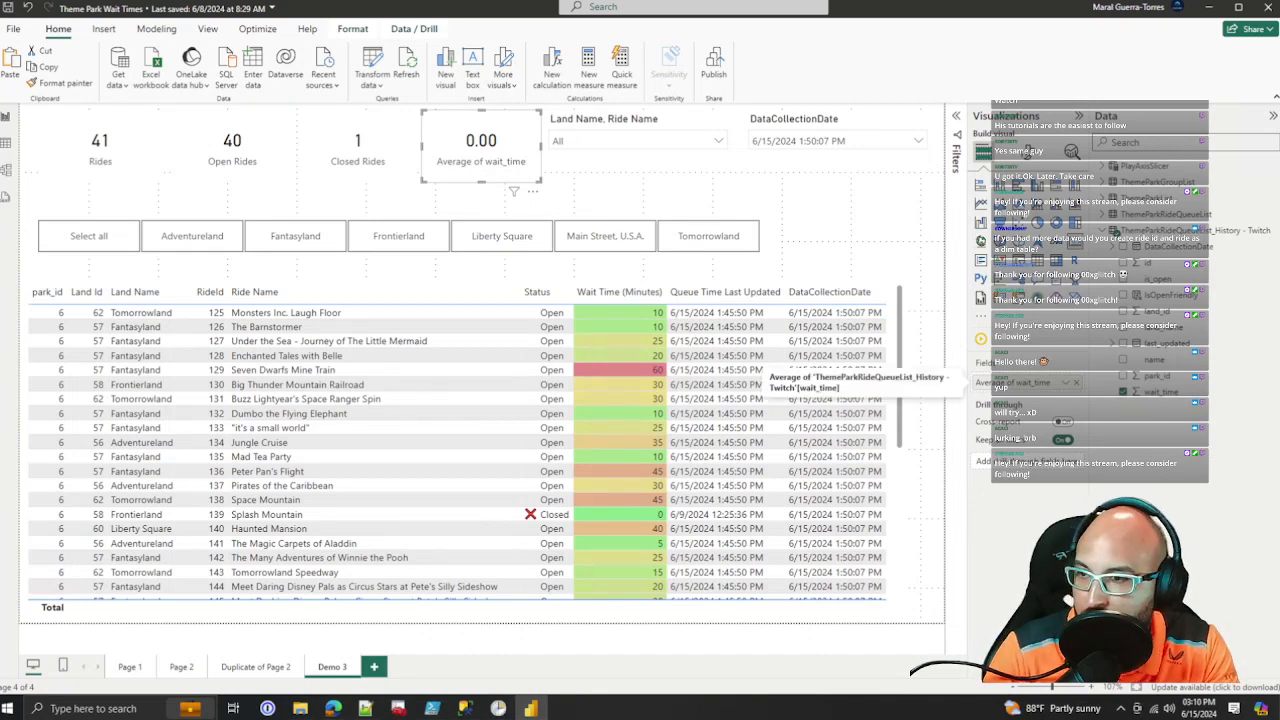
# Step: Clear the average wait card's IsOpenFriendly filter and rename its field to Avg Wait Time (Minutes)
pyautogui.click(956, 116)
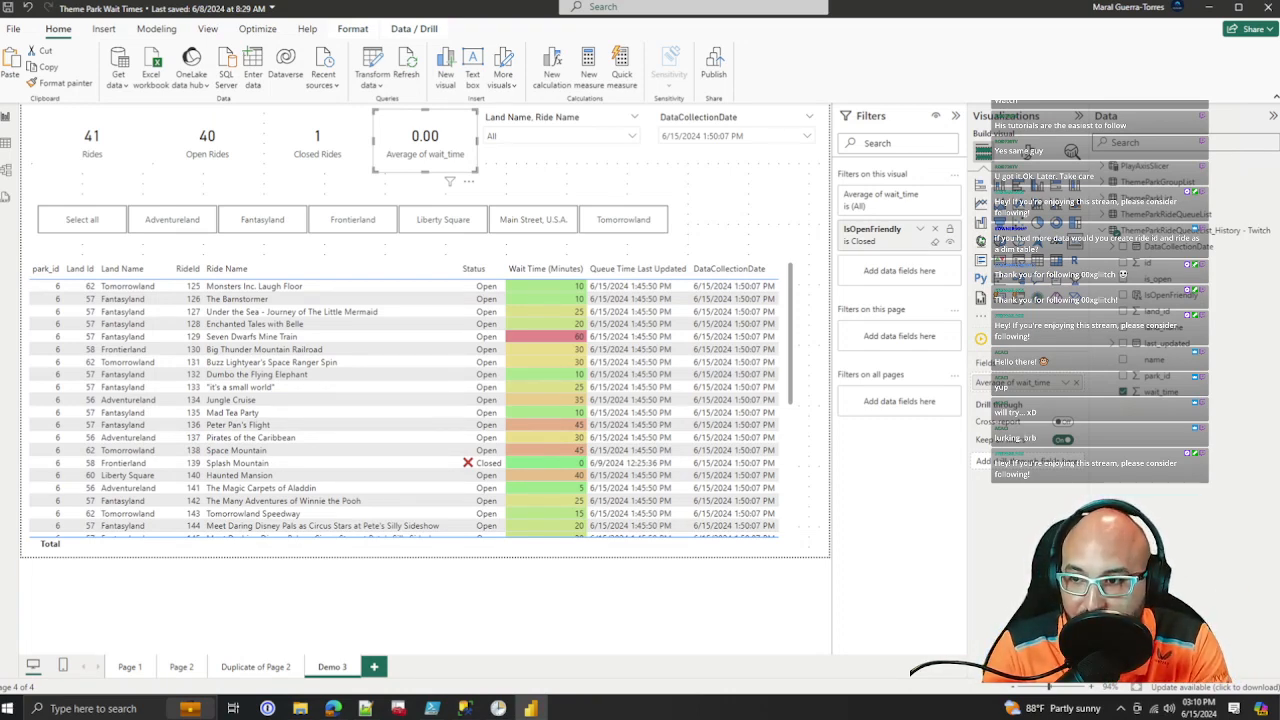
pyautogui.click(935, 229)
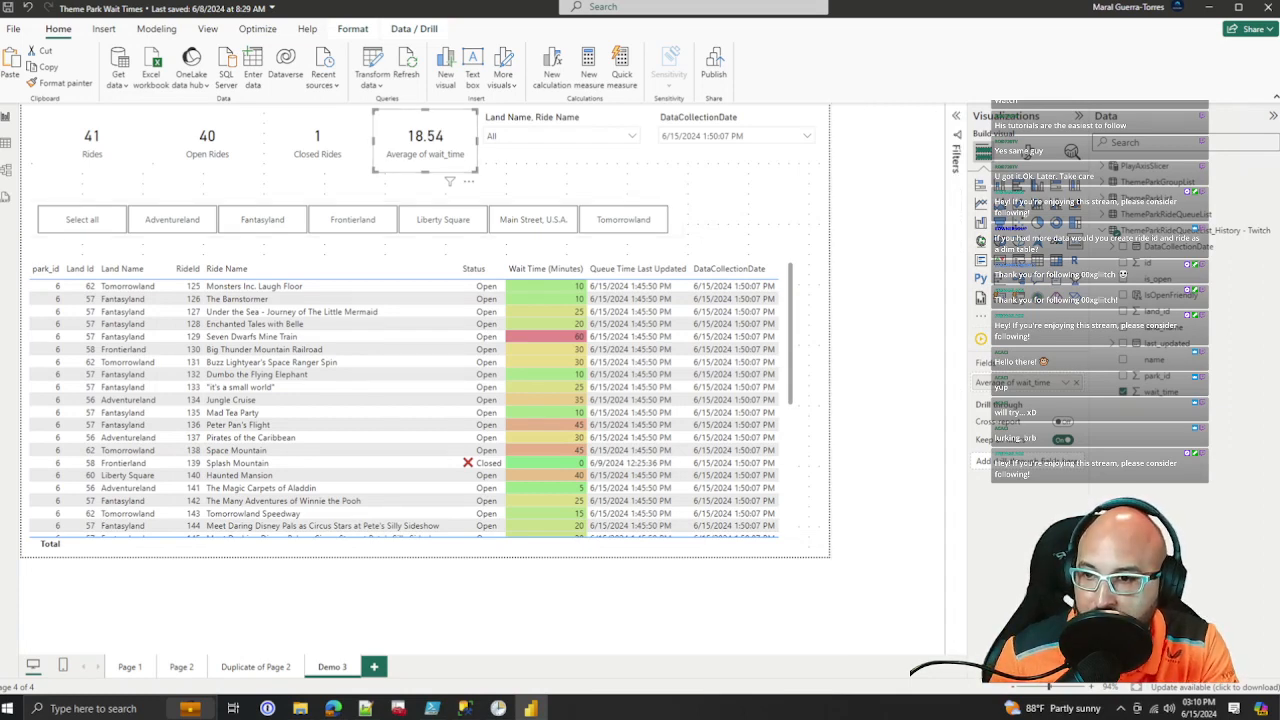
pyautogui.click(955, 115)
pyautogui.write('Avg')
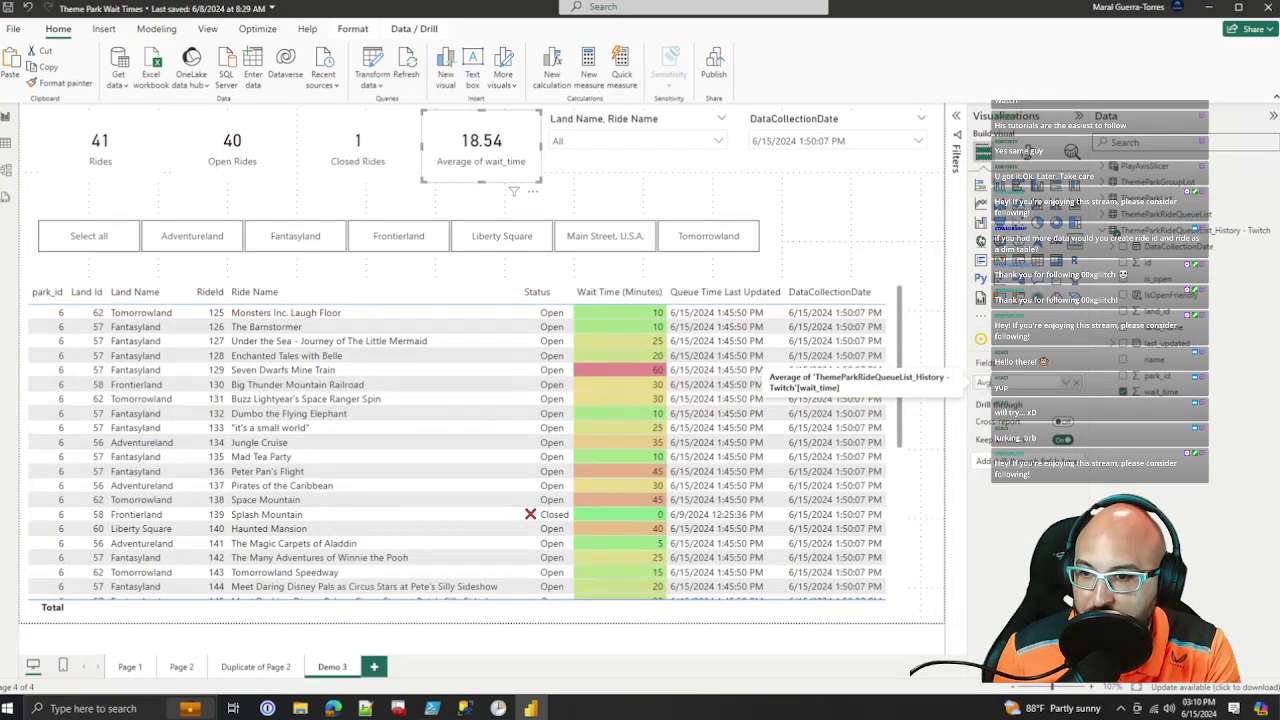
pyautogui.write(' Wait Time (Minutes)')
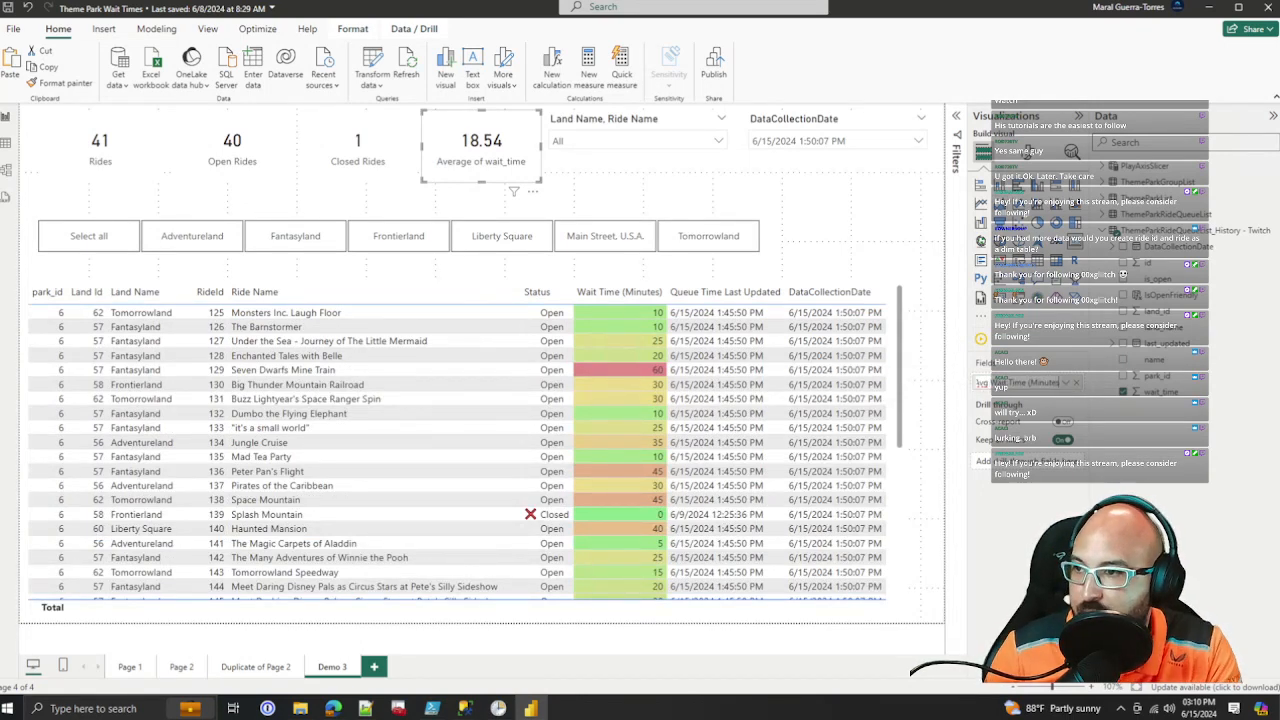
pyautogui.press('Return')
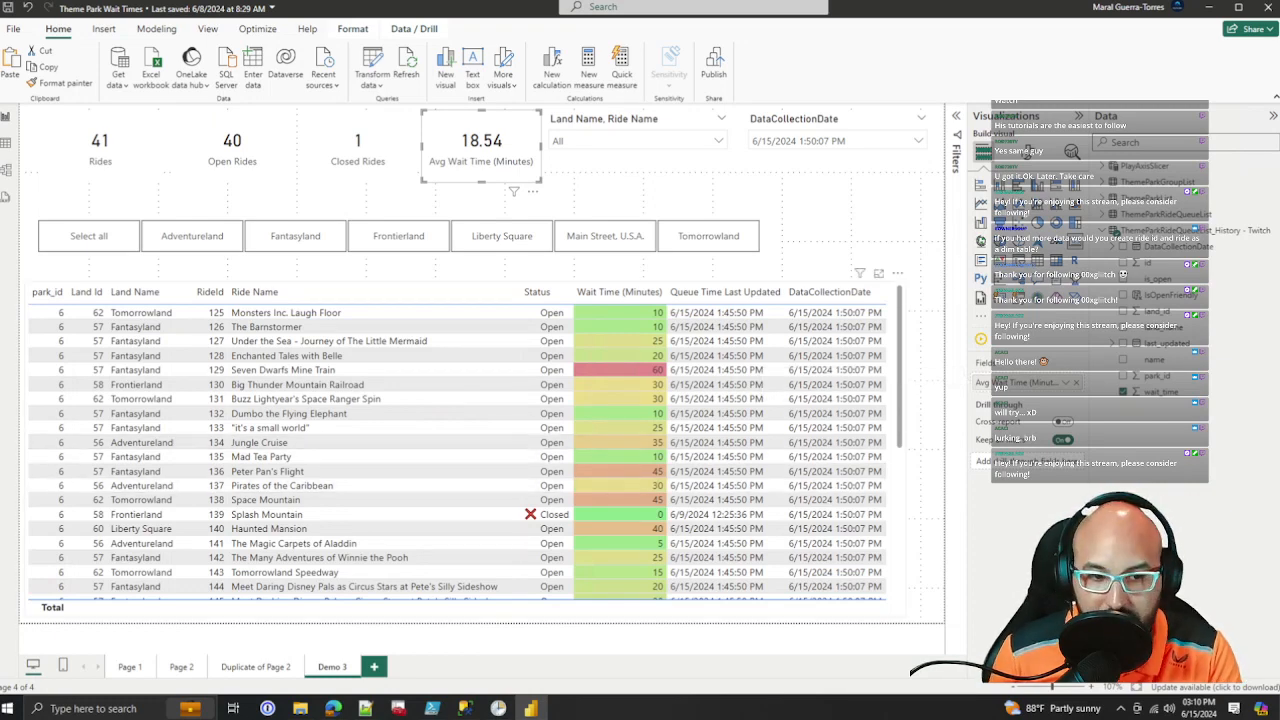
# Step: Narrow the rides table, remove its park_id, Land Id, RideId and DataCollectionDate columns, and sort it by Ride Name
pyautogui.click(892, 450)
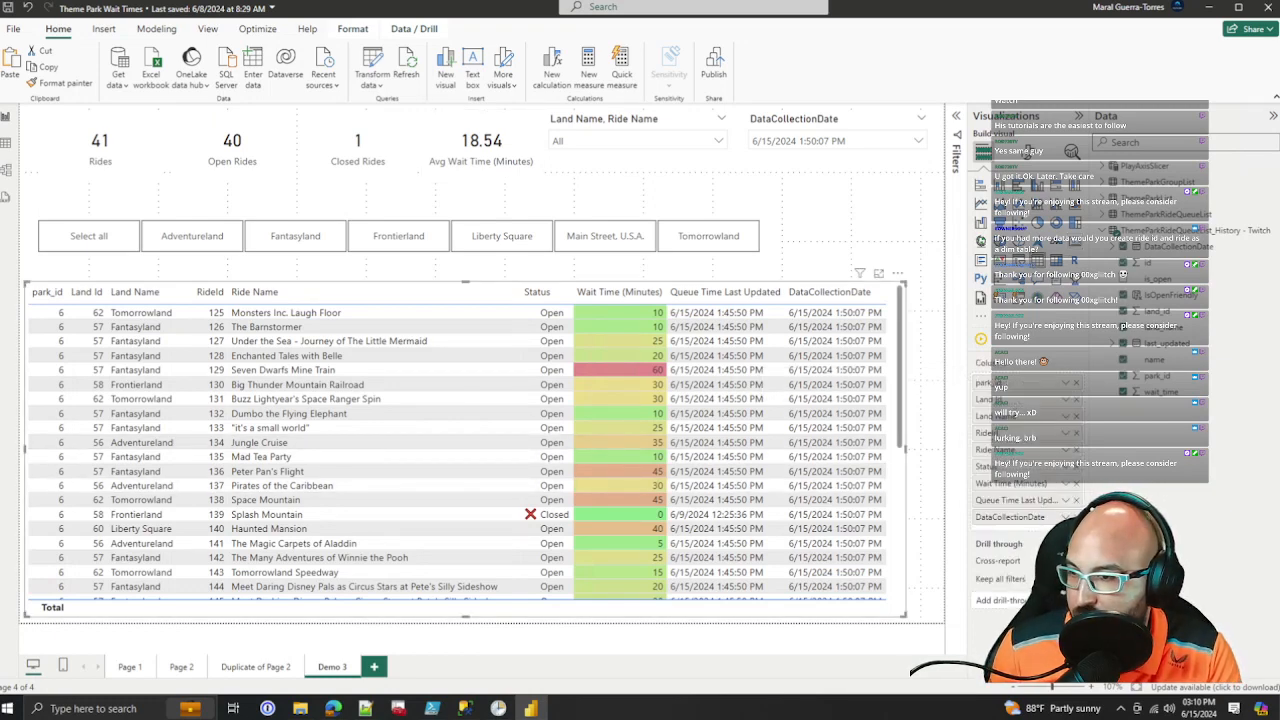
pyautogui.moveTo(905, 449); pyautogui.dragTo(683, 449)
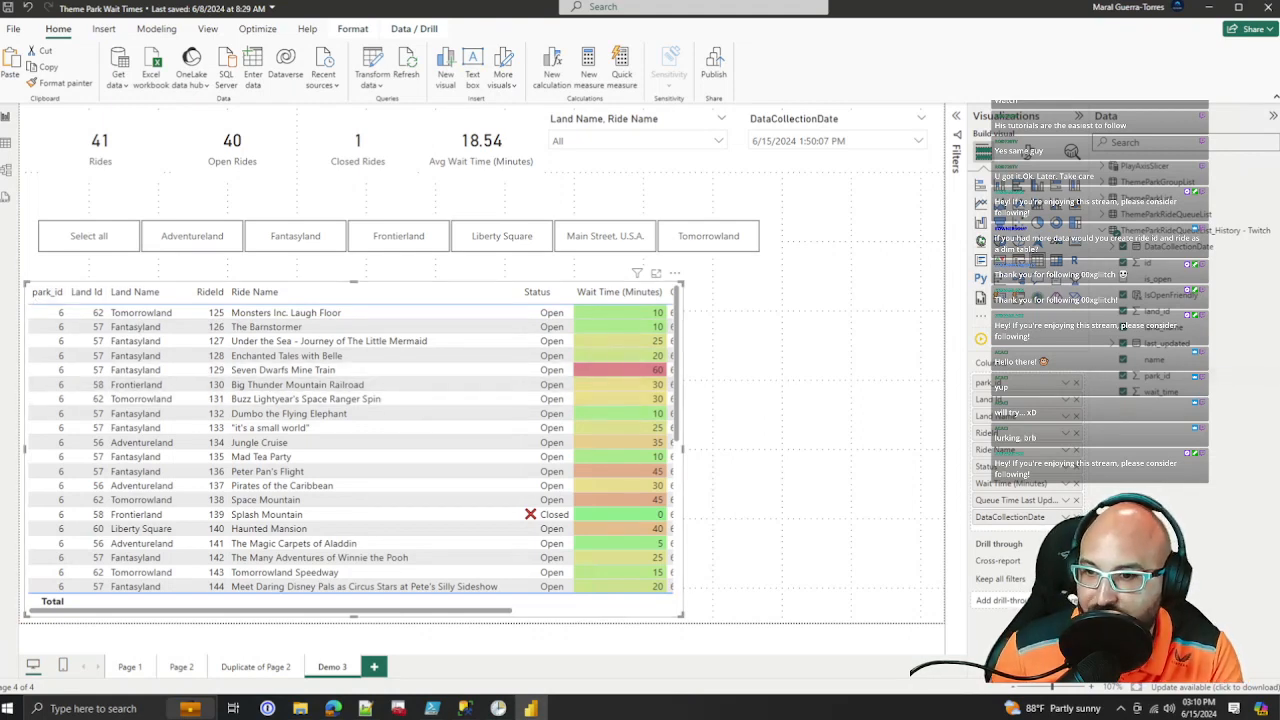
pyautogui.click(1076, 383)
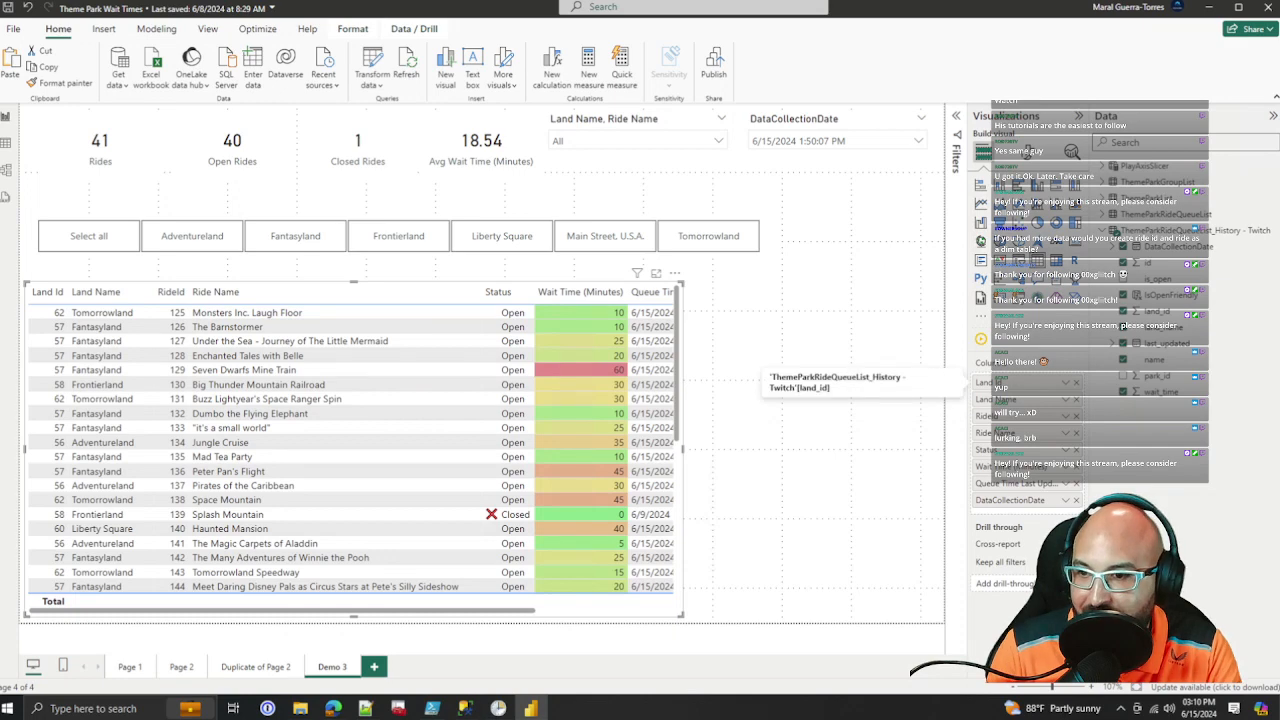
pyautogui.click(1076, 383)
pyautogui.click(1076, 399)
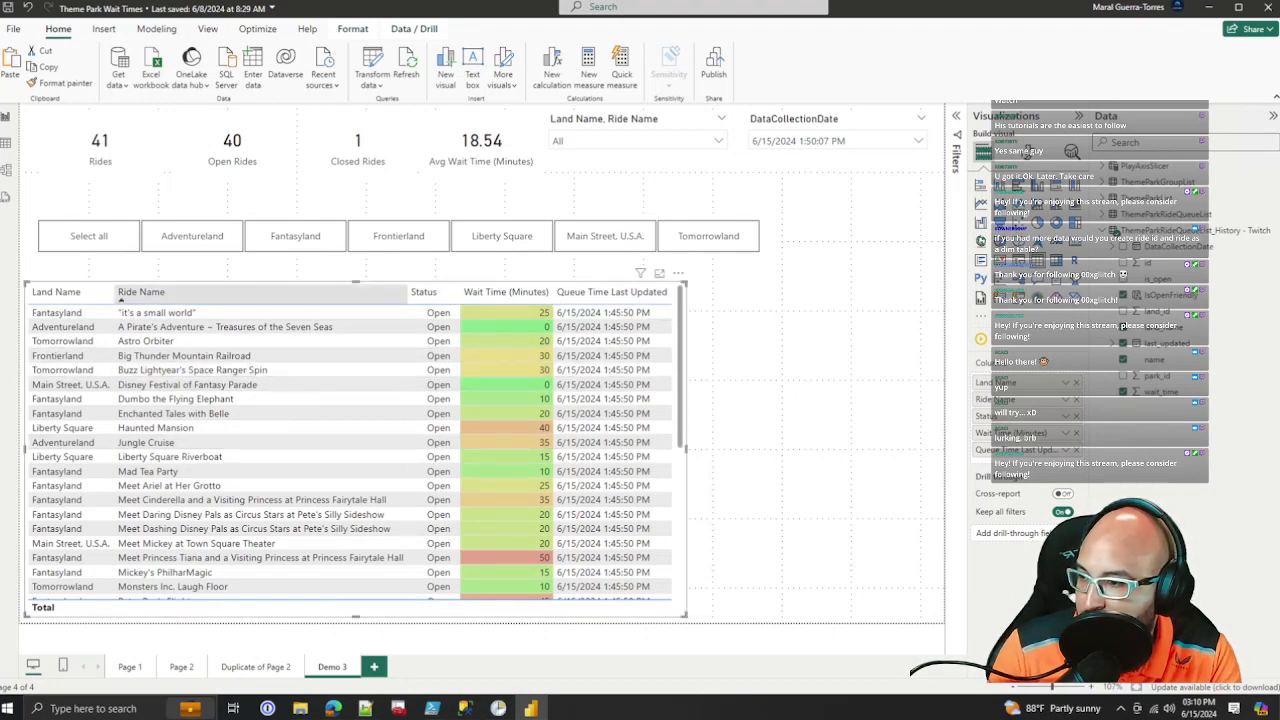
# Step: Narrow the Ride Name column and shrink the rides table's width to fit its remaining columns
pyautogui.moveTo(407, 292); pyautogui.dragTo(352, 292)
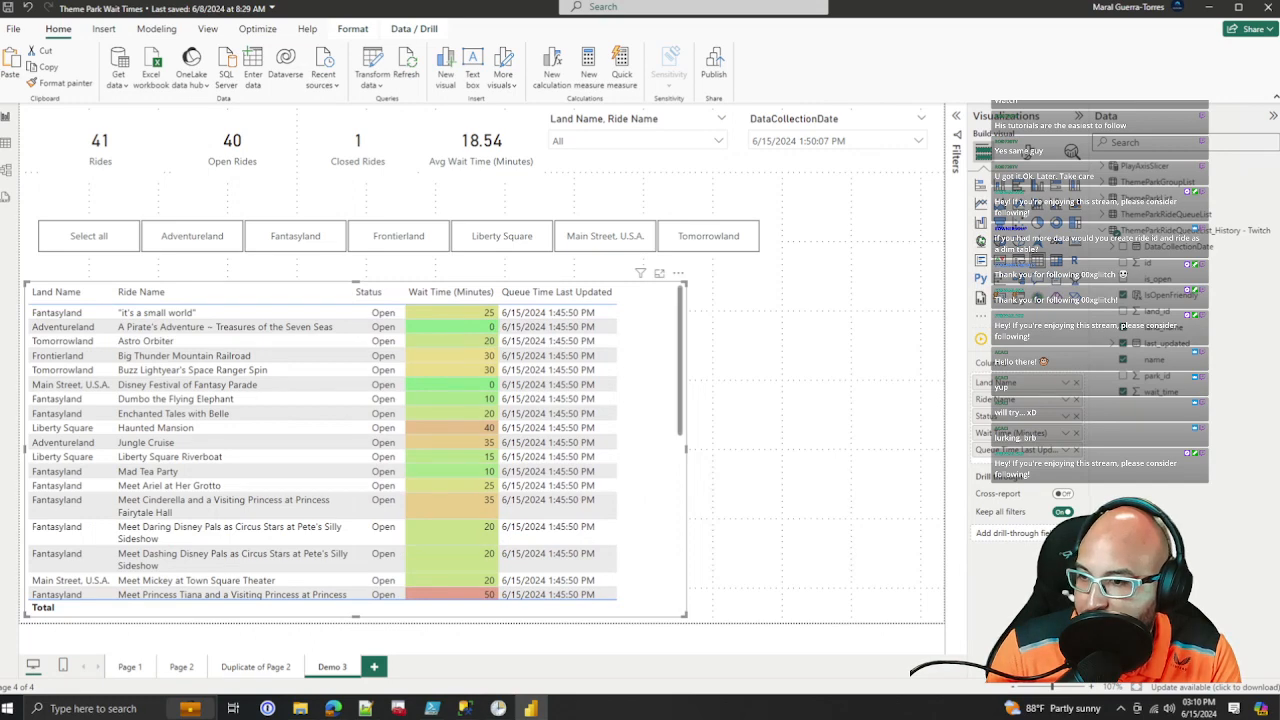
pyautogui.moveTo(686, 448); pyautogui.dragTo(638, 448)
pyautogui.click(710, 448)
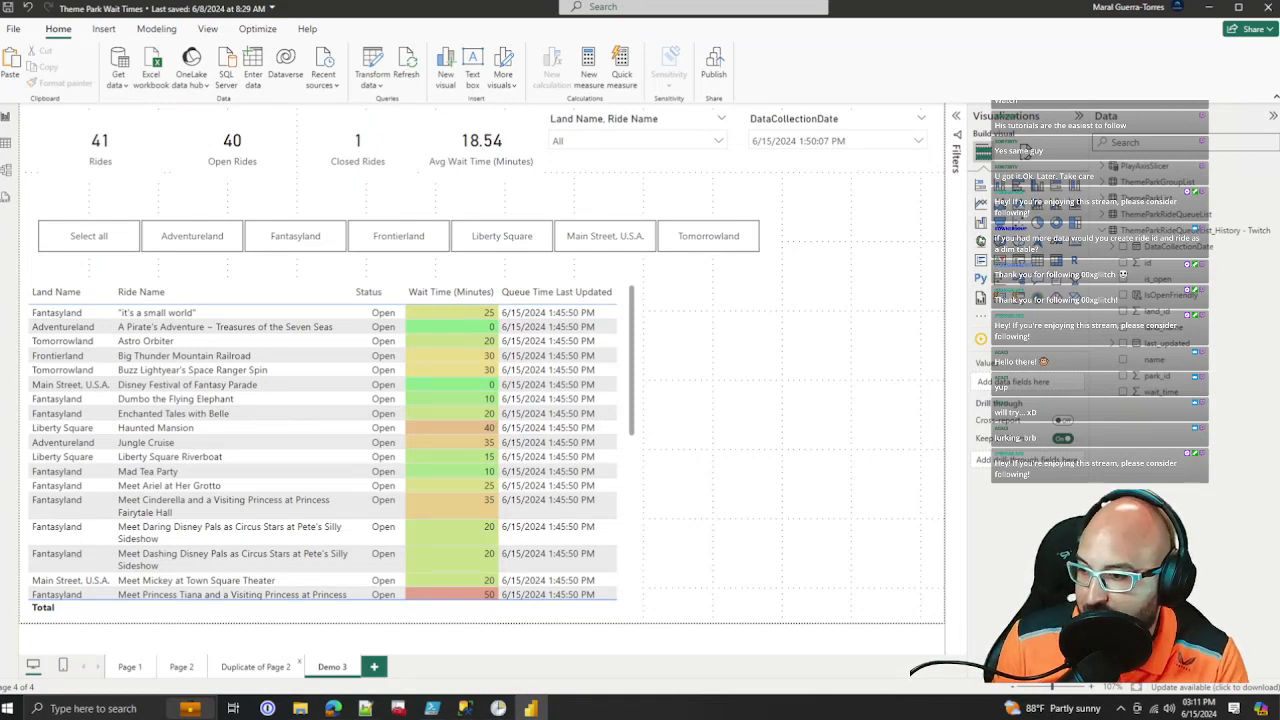
# Step: Using the Duplicate of Page 2 bar charts as reference, add a stacked bar chart of wait_time by name beside the Demo 3 table
pyautogui.click(256, 667)
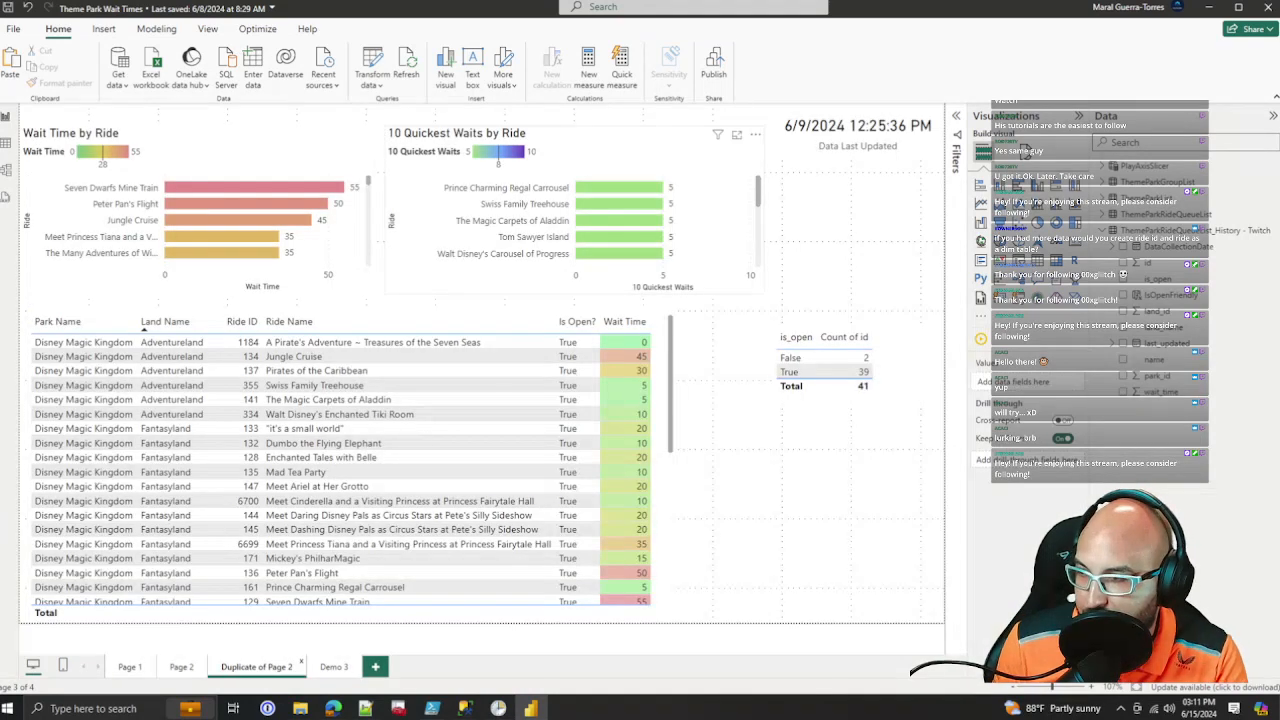
pyautogui.moveTo(614, 254)
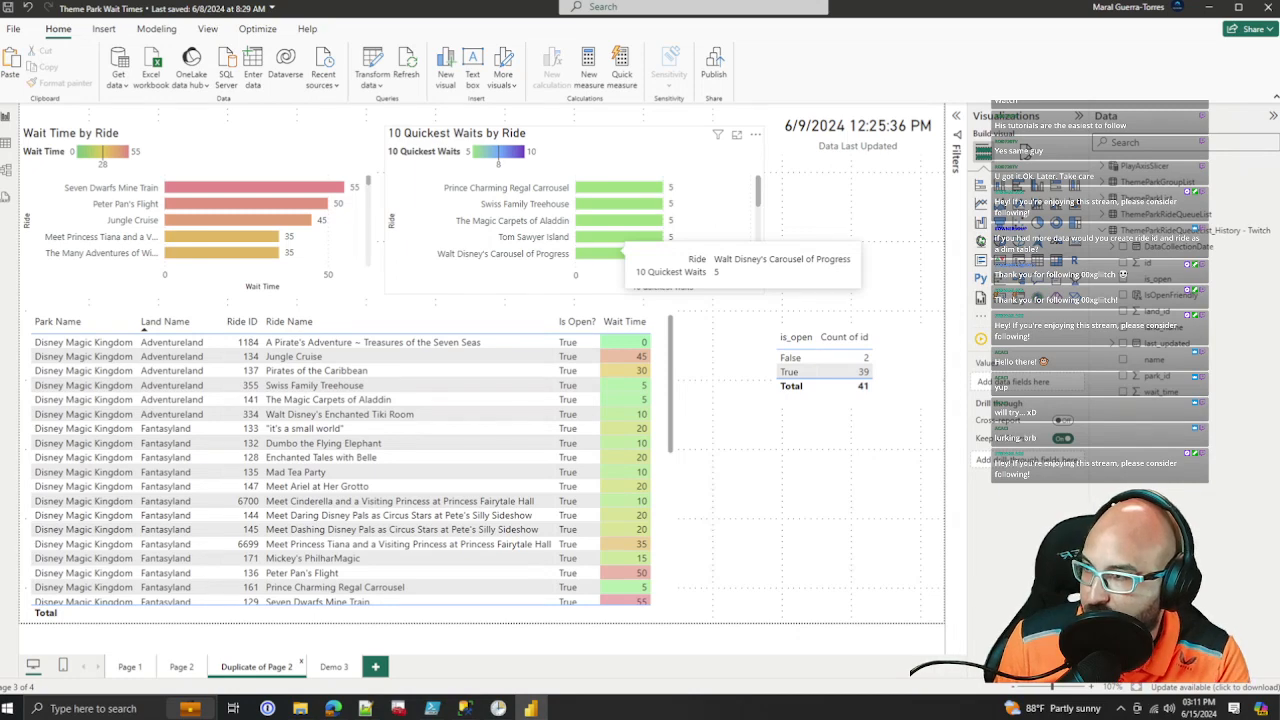
pyautogui.click(335, 228)
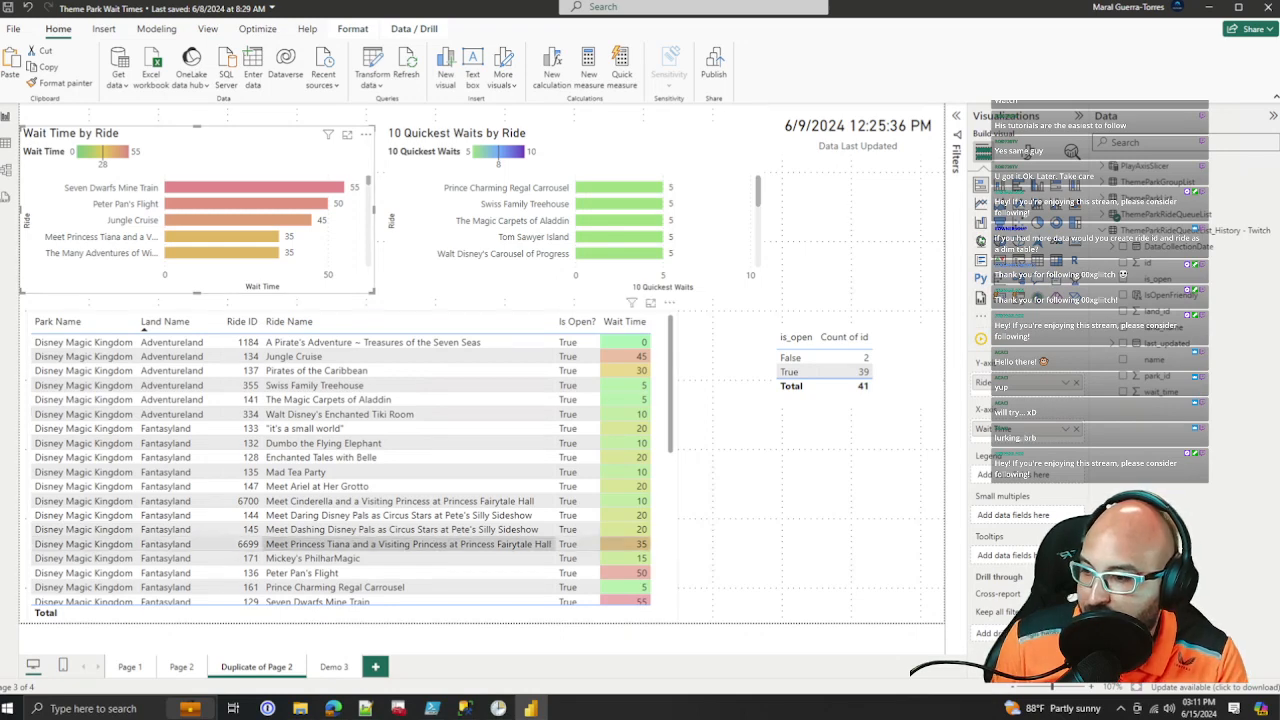
pyautogui.click(333, 666)
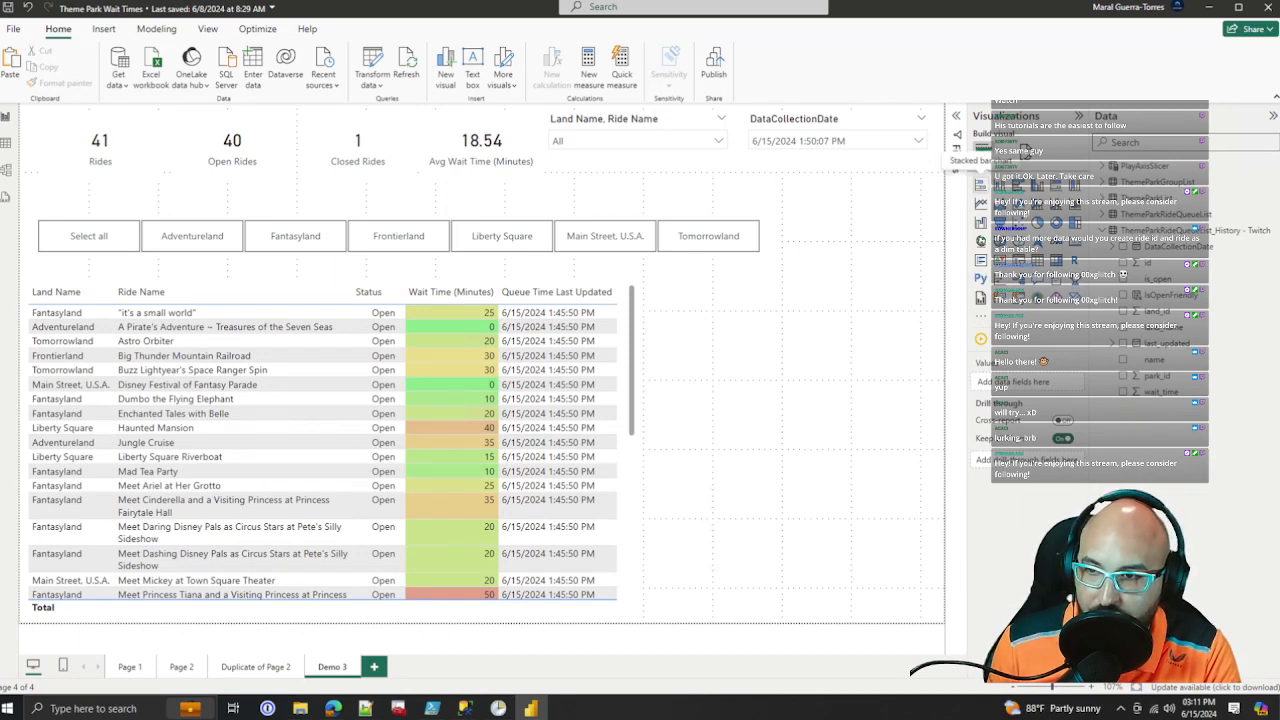
pyautogui.click(983, 150)
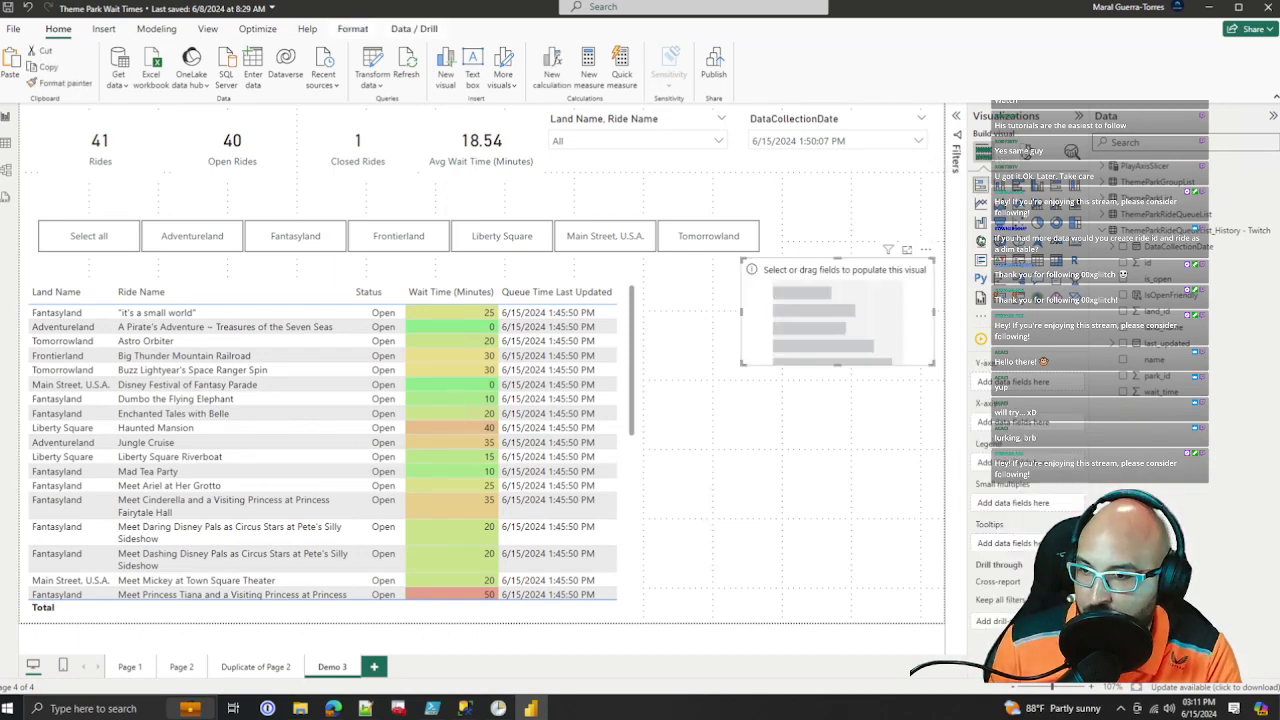
pyautogui.moveTo(838, 312); pyautogui.dragTo(767, 335)
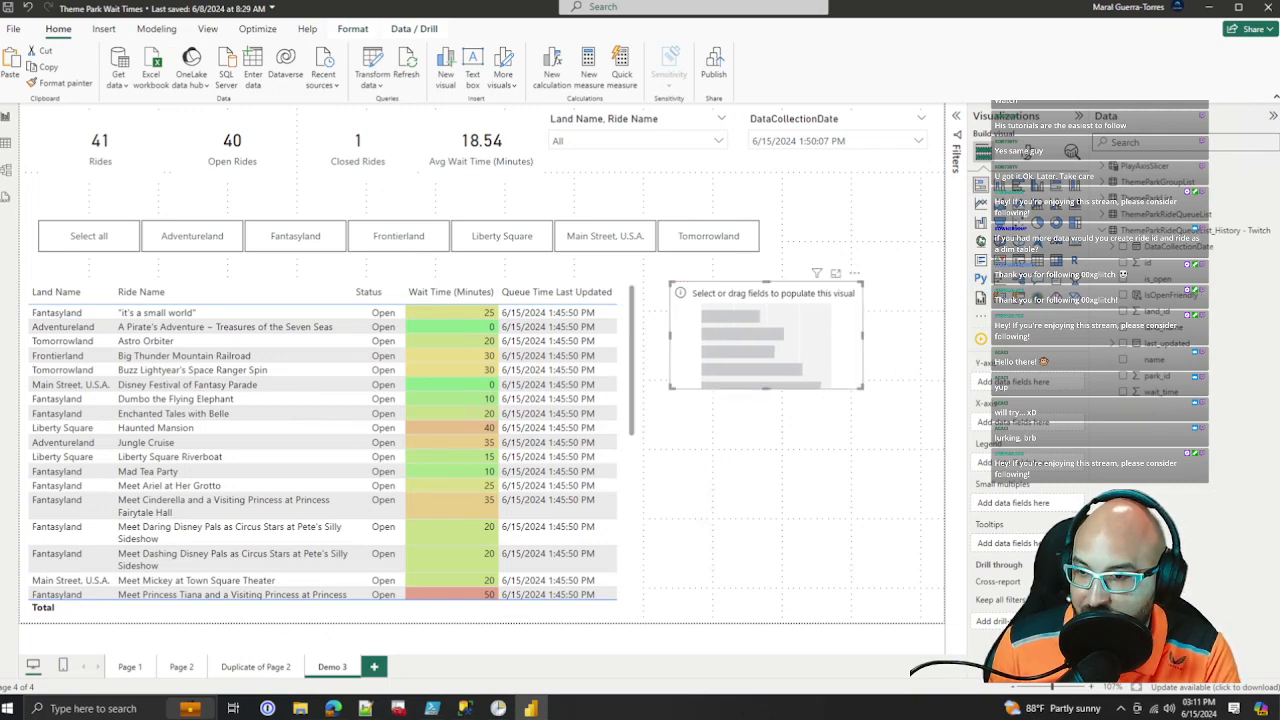
pyautogui.moveTo(862, 387); pyautogui.dragTo(935, 448)
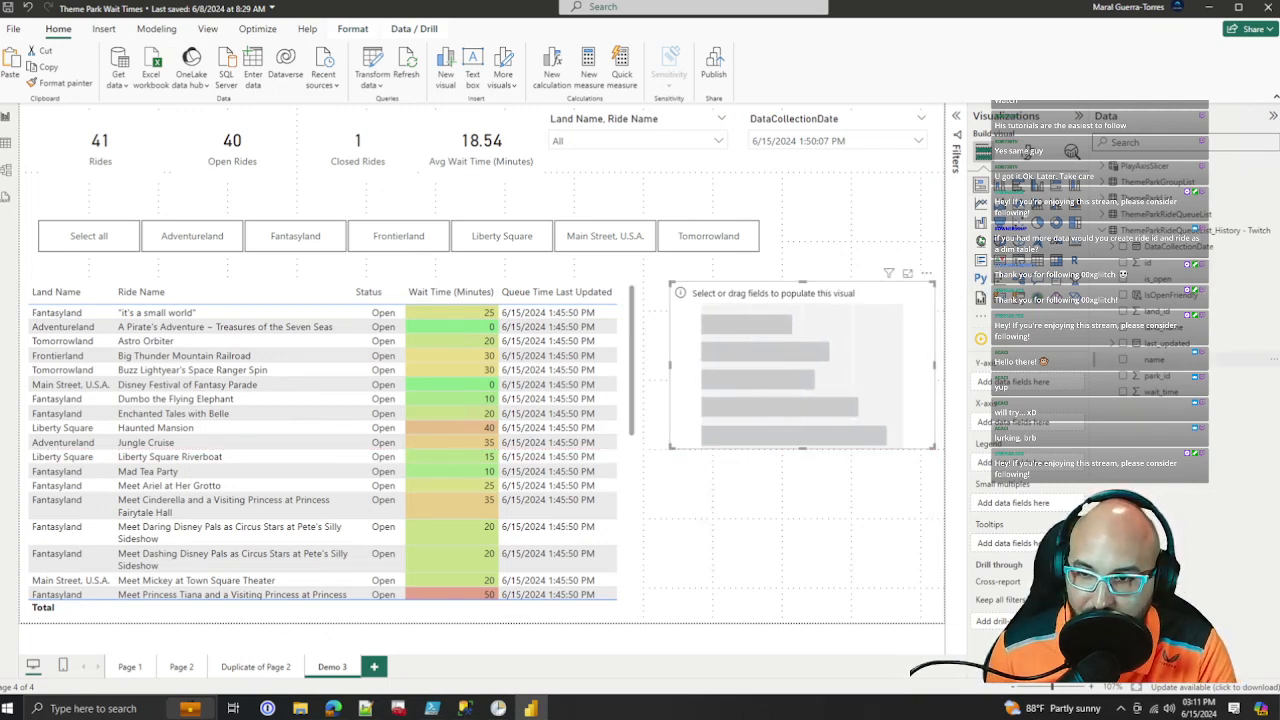
pyautogui.moveTo(1150, 391); pyautogui.dragTo(980, 427)
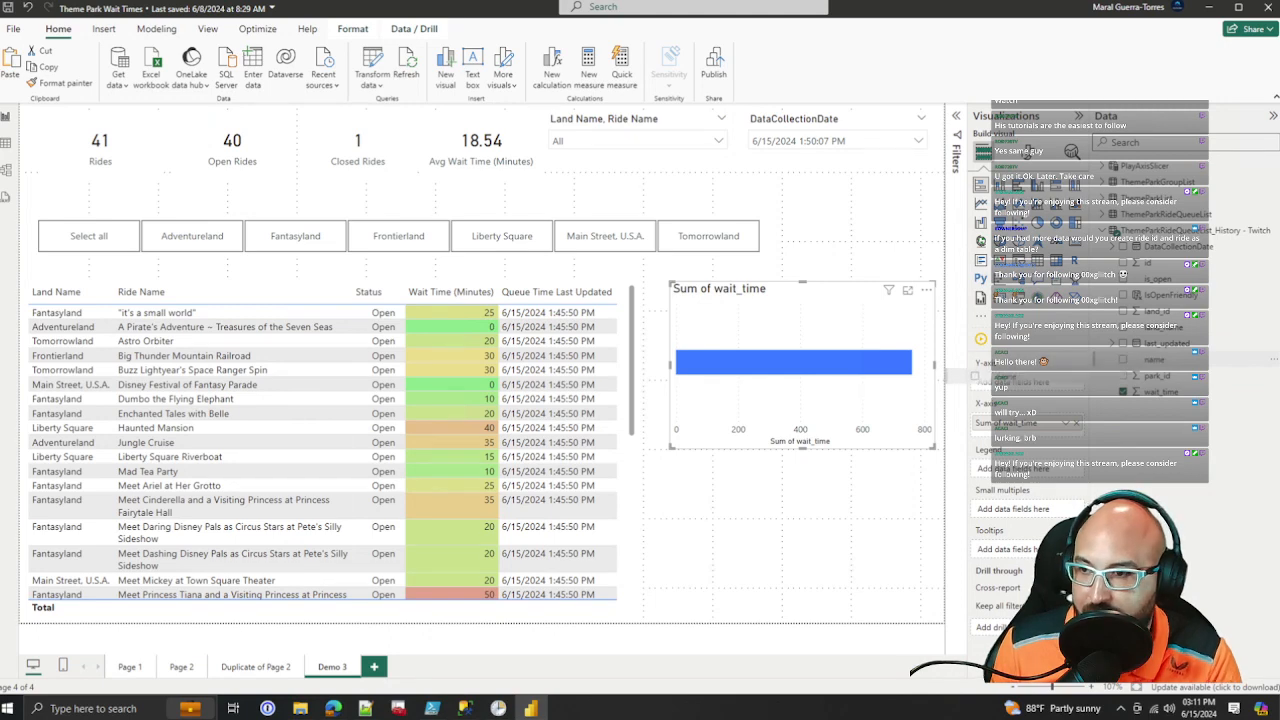
pyautogui.moveTo(1002, 378); pyautogui.dragTo(1002, 382)
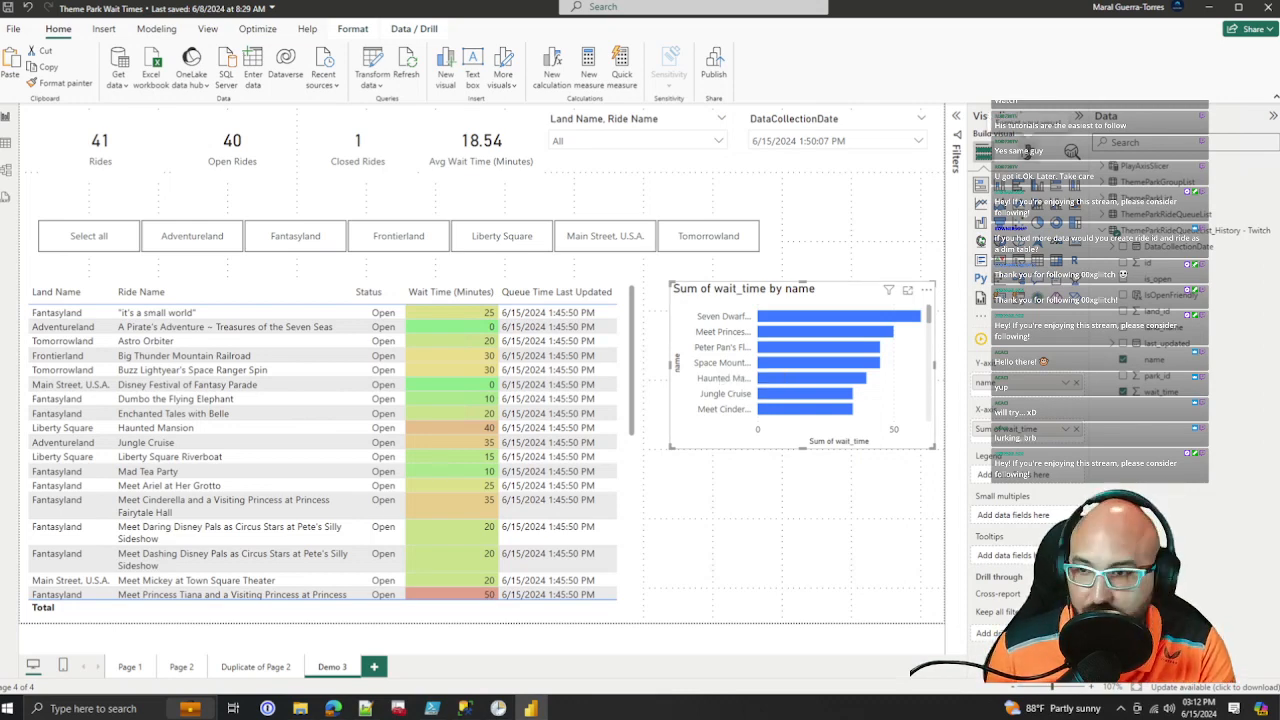
# Step: Set the bar chart's Y-axis maximum width to 50% and extend the chart toward the rides table
pyautogui.click(1003, 151)
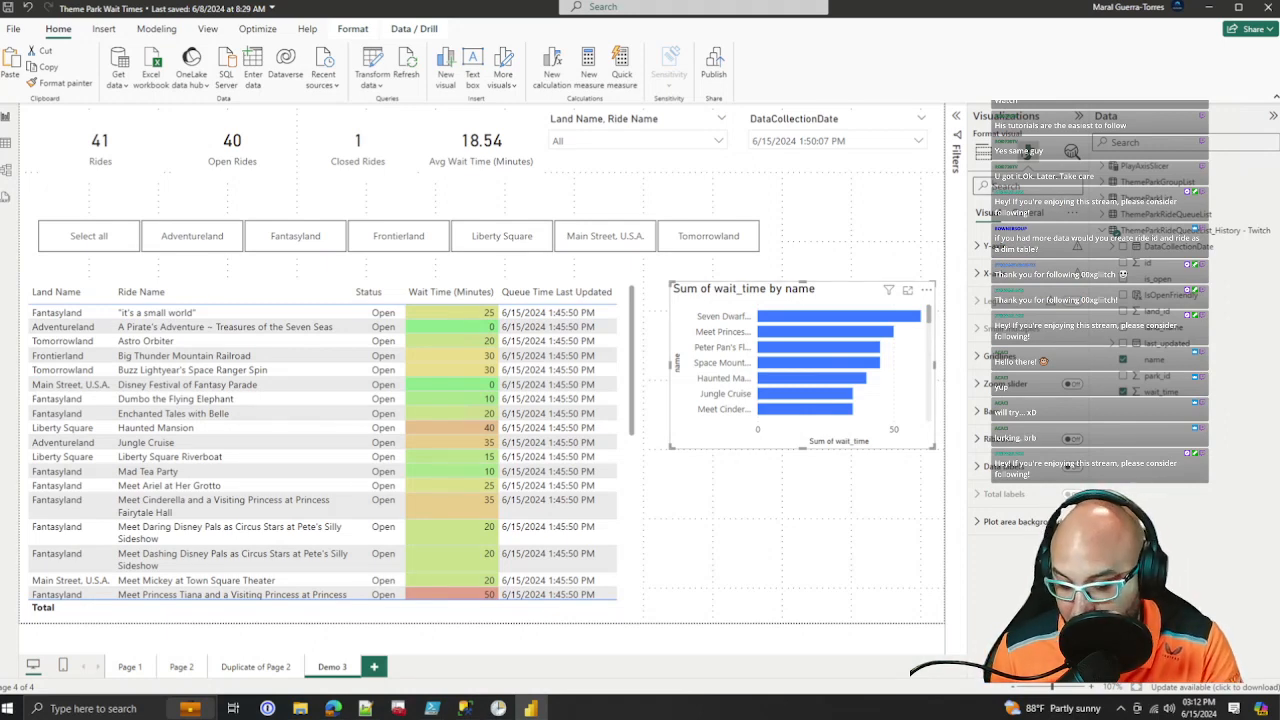
pyautogui.write('wid')
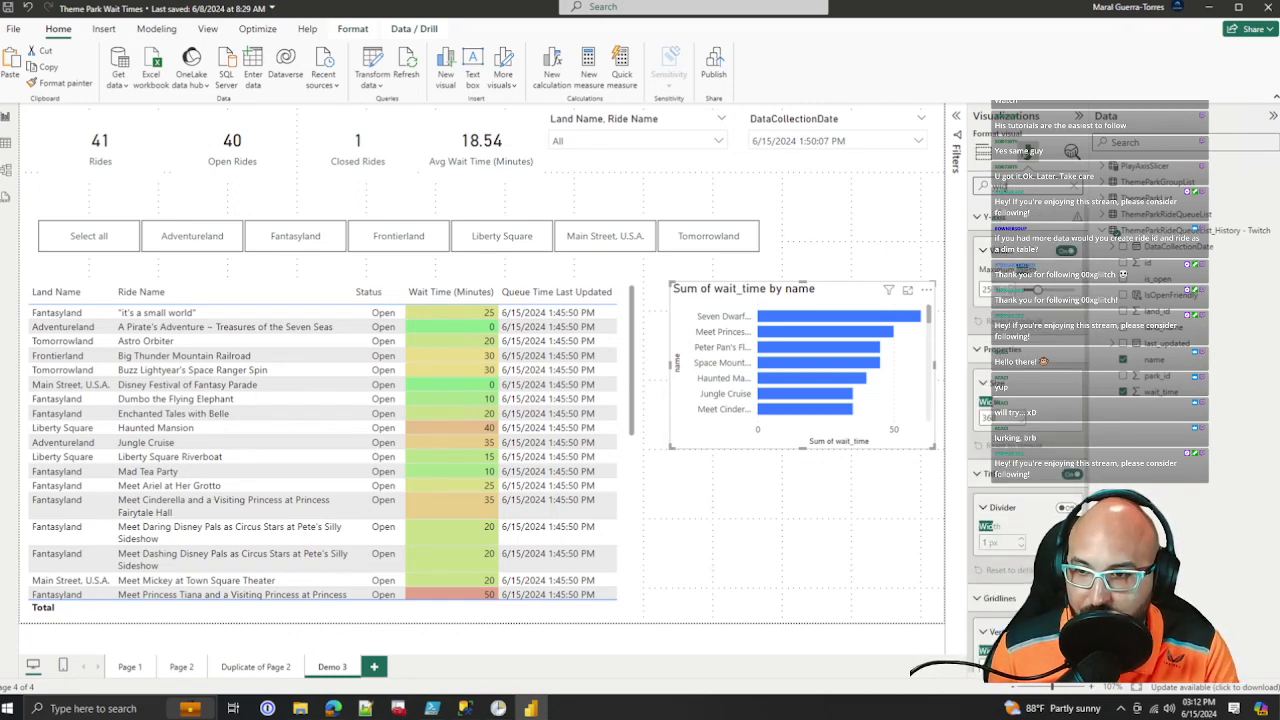
pyautogui.moveTo(1038, 289); pyautogui.dragTo(1073, 289)
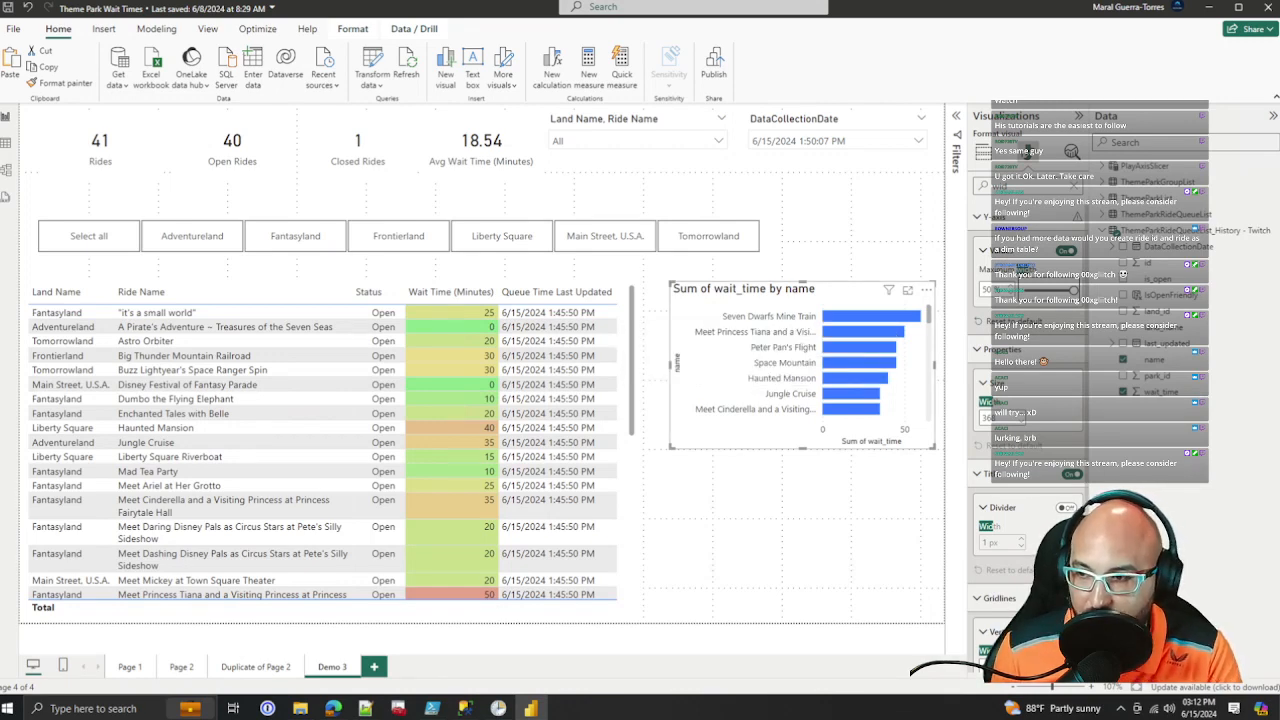
pyautogui.moveTo(670, 365); pyautogui.dragTo(638, 365)
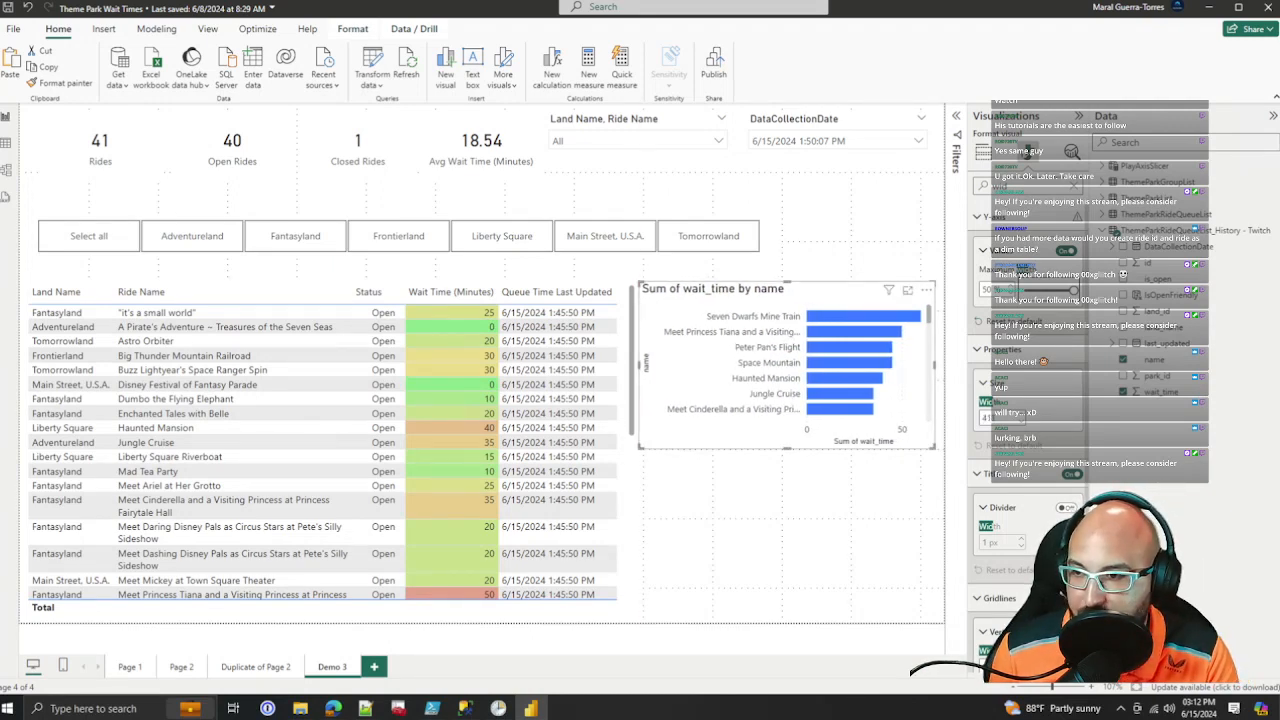
# Step: Decrease the font size of the bar chart's Y-axis labels and set its title font size to 12
pyautogui.click(983, 152)
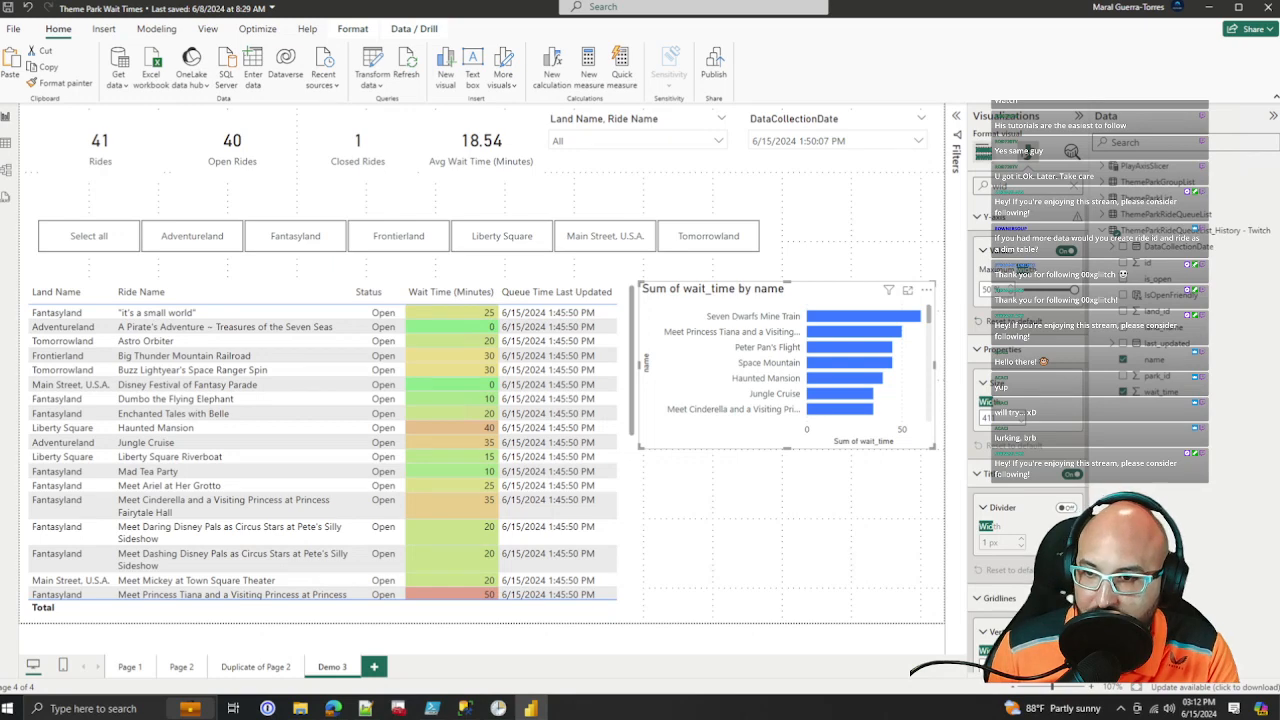
pyautogui.click(1028, 152)
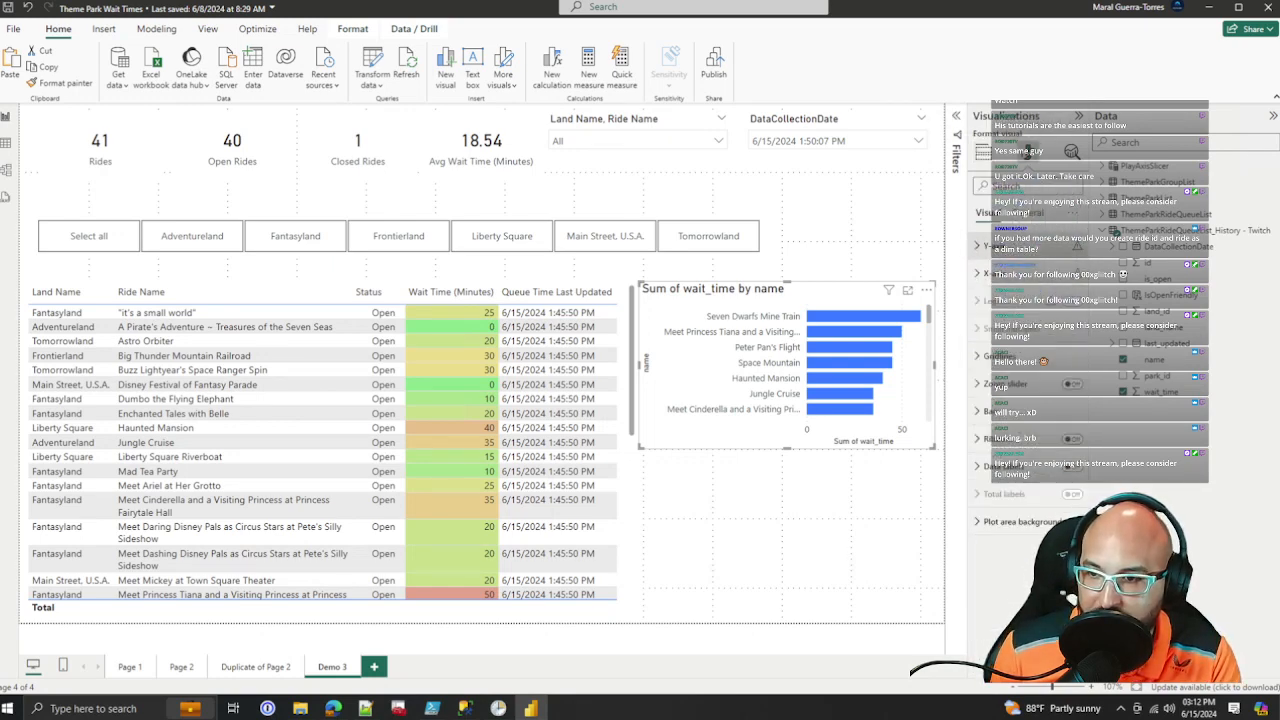
pyautogui.click(992, 246)
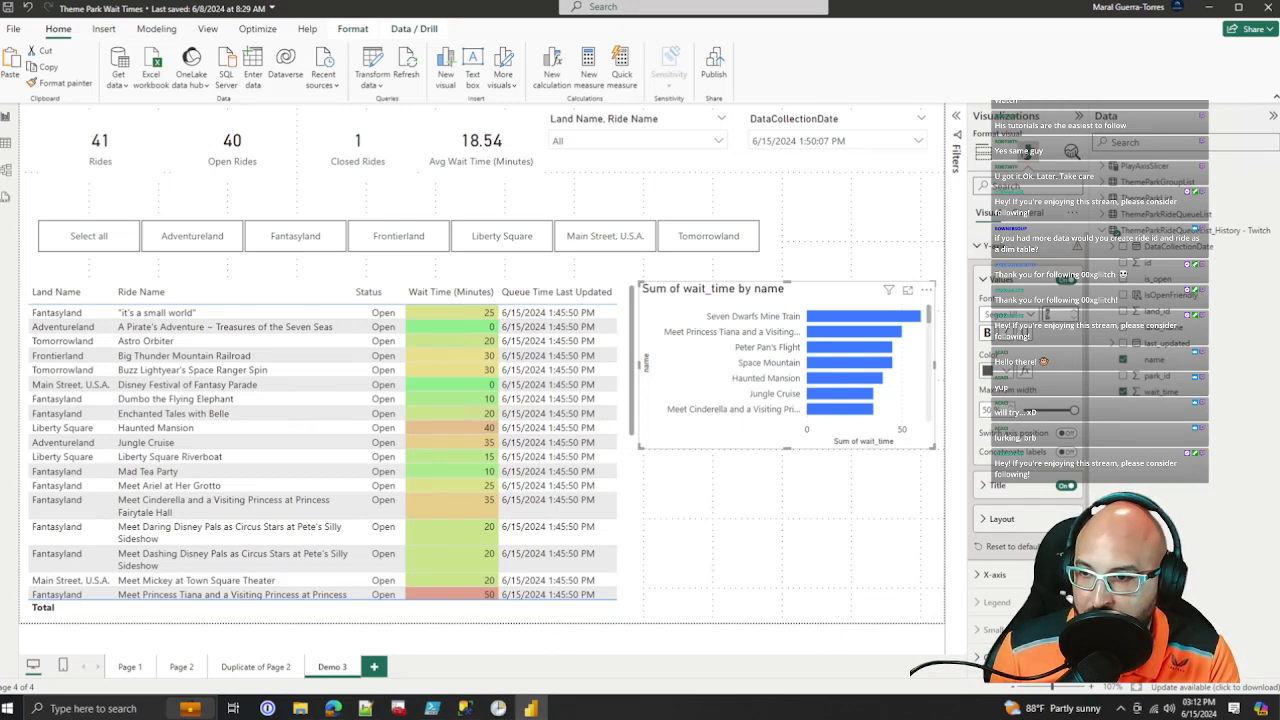
pyautogui.rightClick(1074, 318)
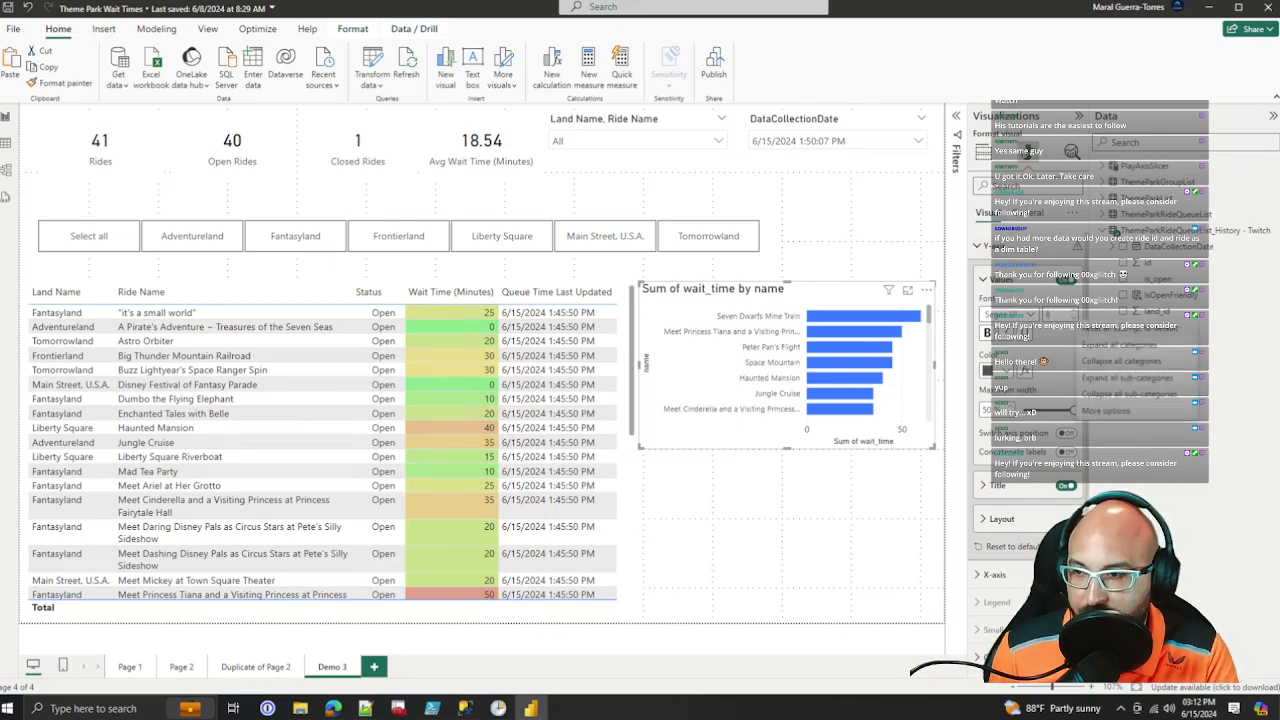
pyautogui.click(1073, 317)
pyautogui.click(998, 246)
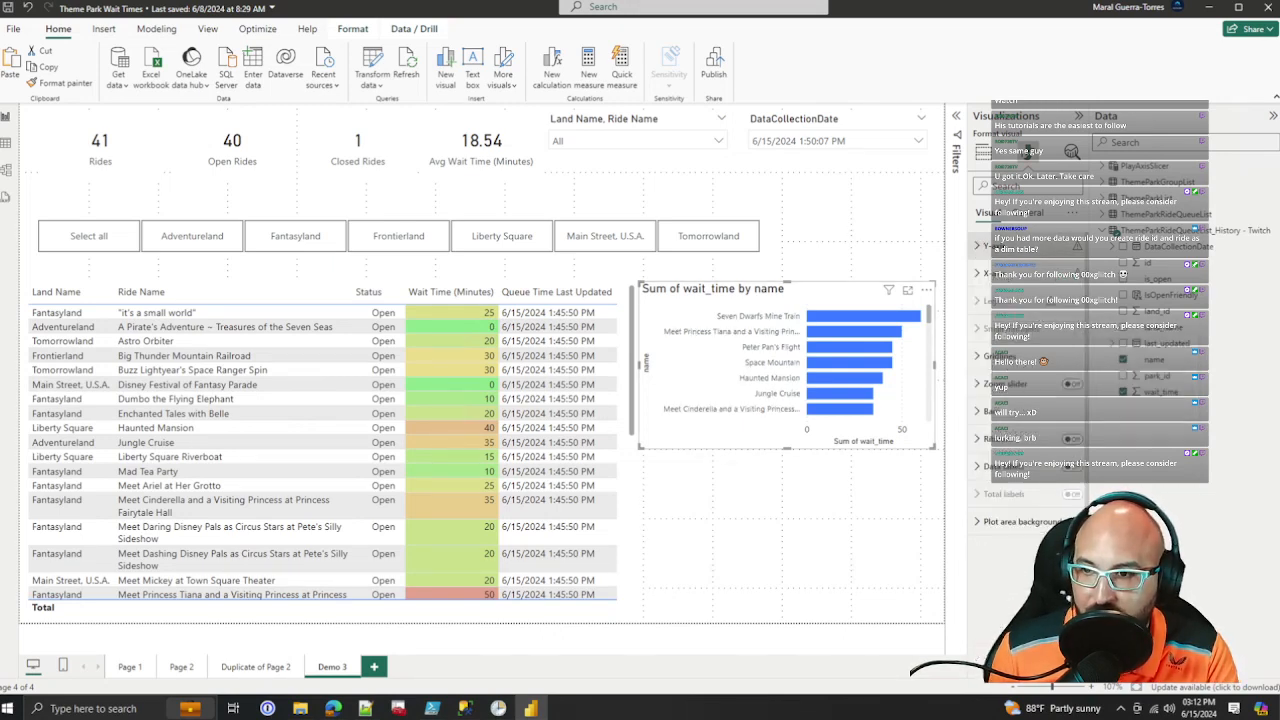
pyautogui.click(1028, 213)
pyautogui.click(998, 273)
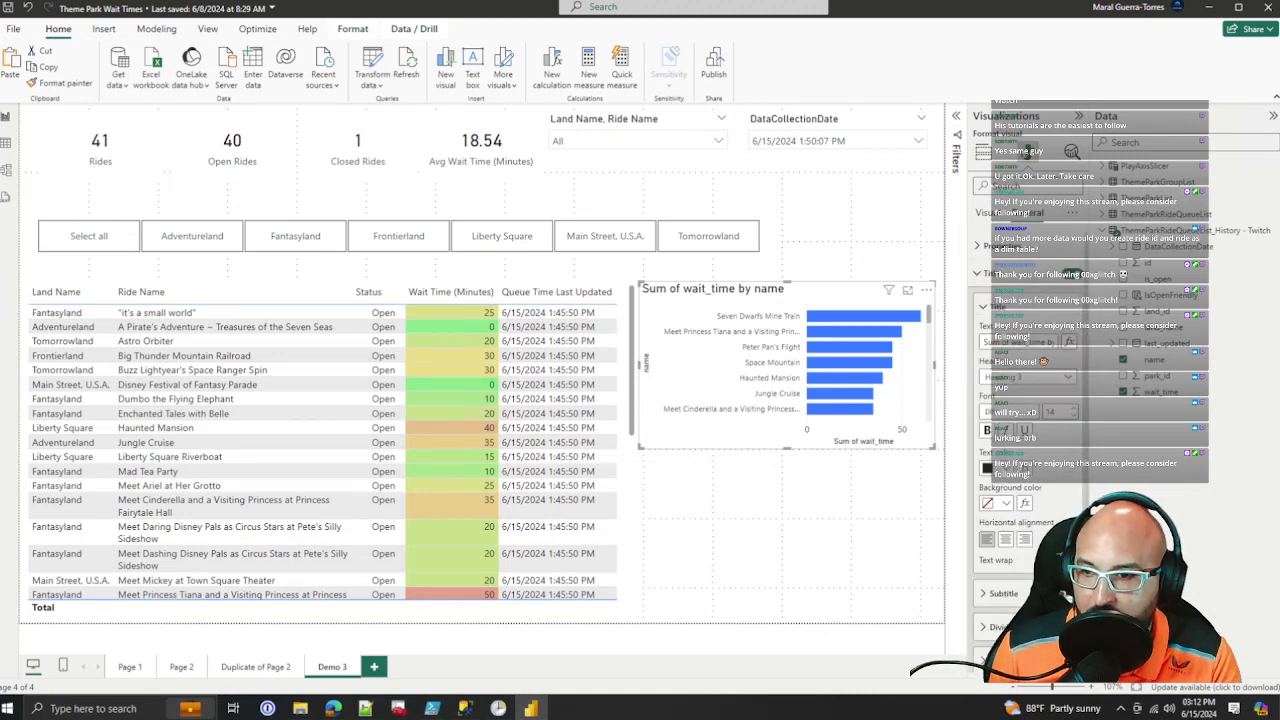
pyautogui.click(1074, 416)
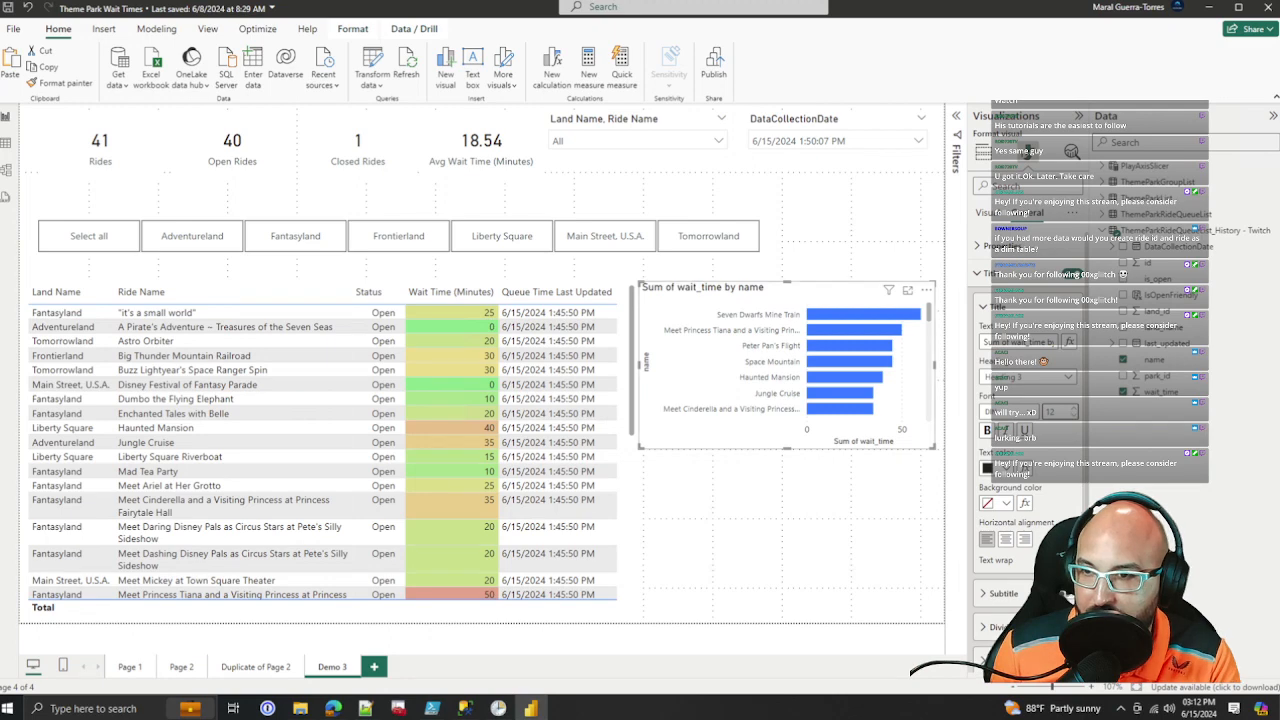
# Step: Summarize the bar chart's wait_time field as Maximum and rename it to Wait Time
pyautogui.click(983, 151)
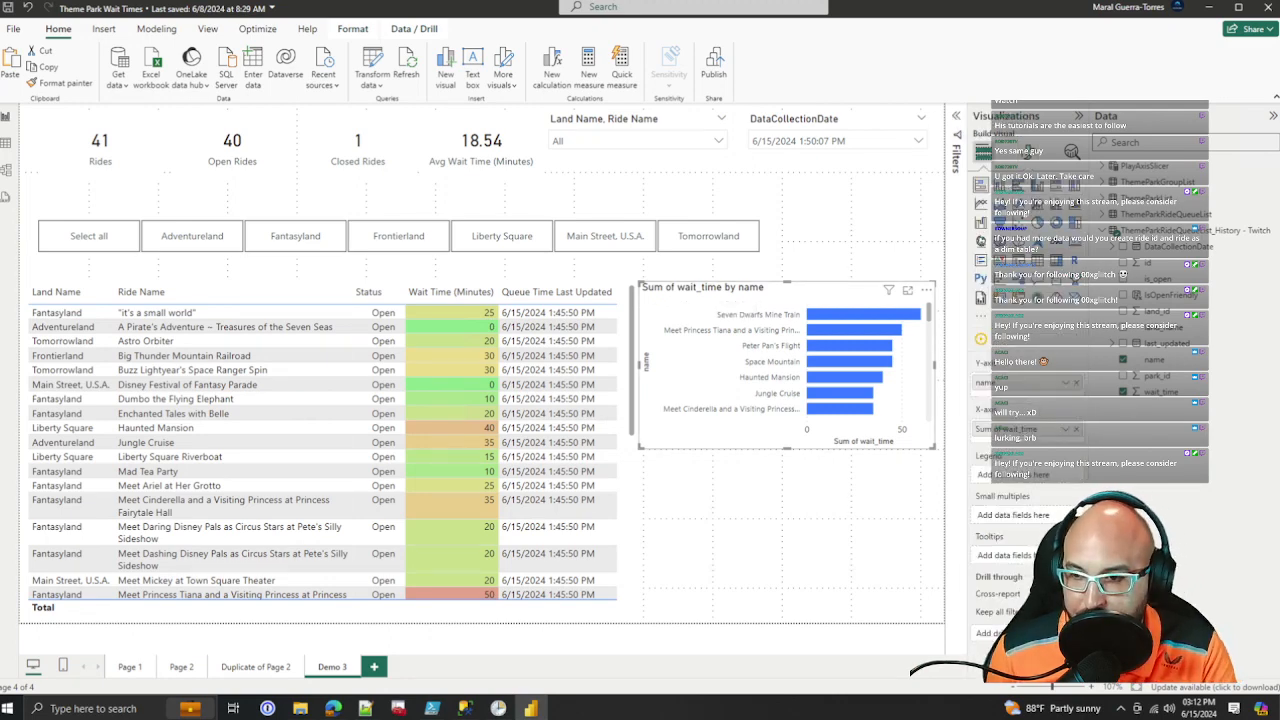
pyautogui.click(1066, 429)
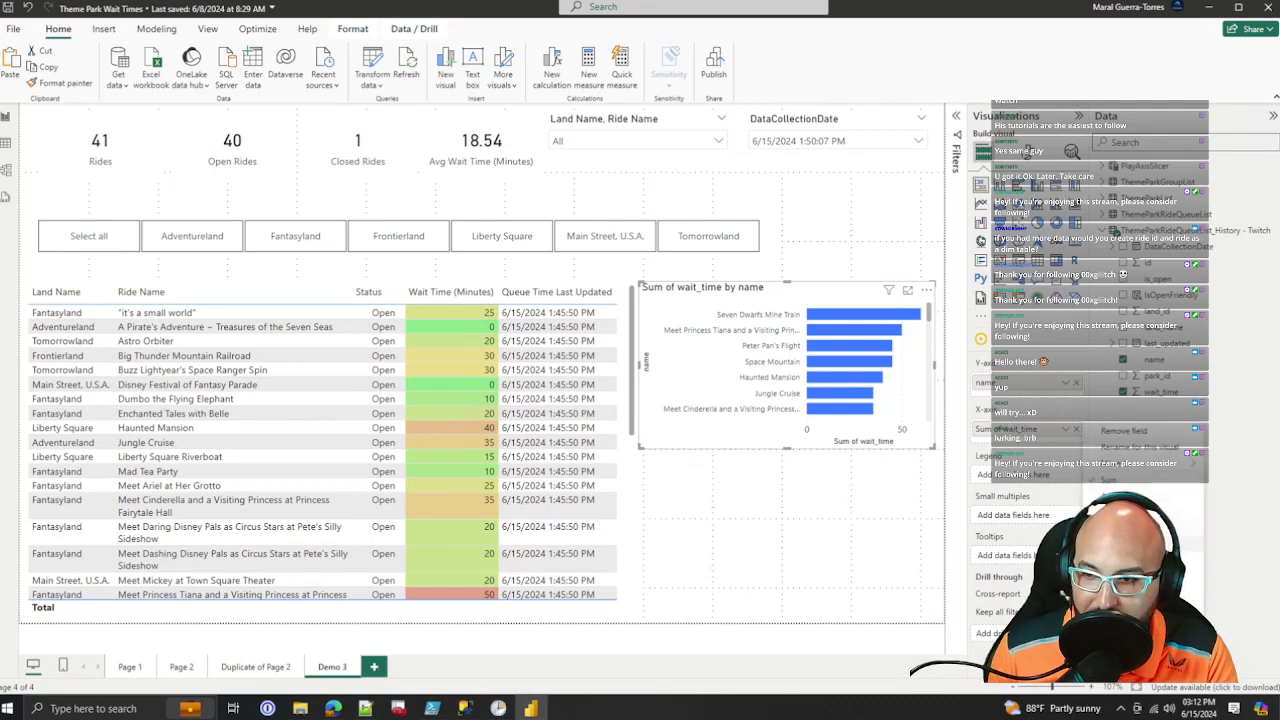
pyautogui.click(1120, 527)
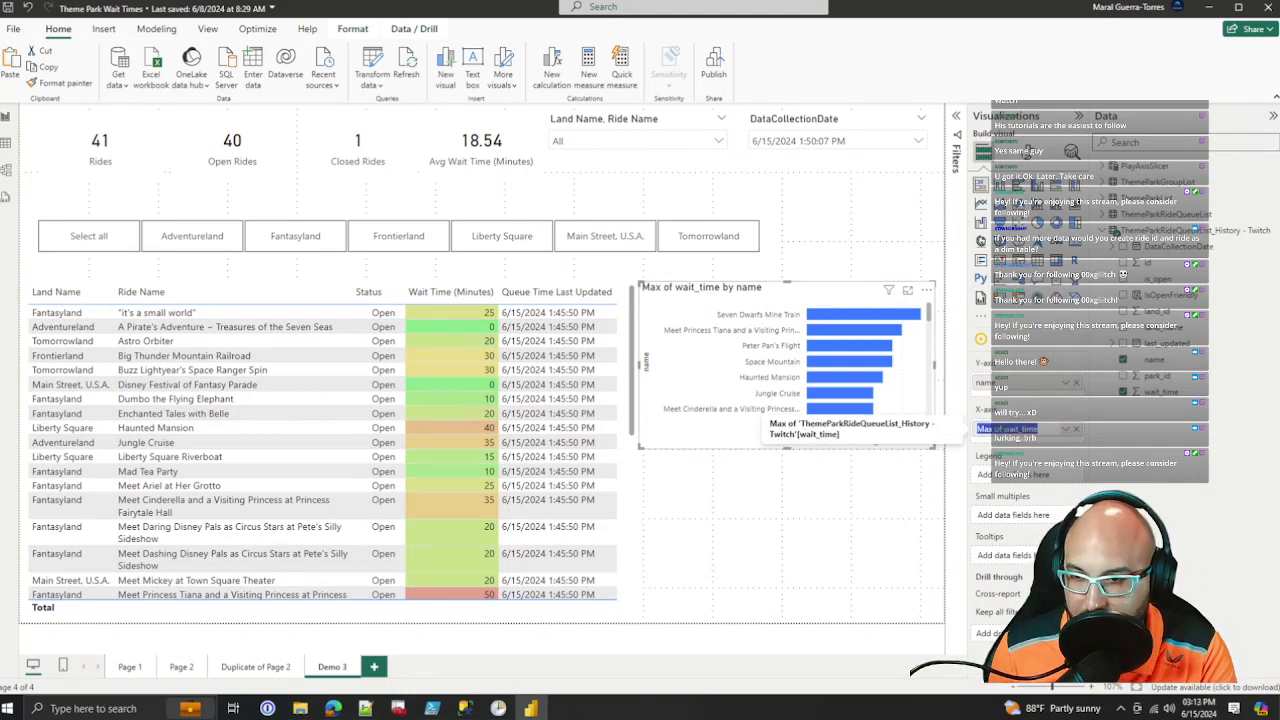
pyautogui.write('it Time')
pyautogui.press('Return')
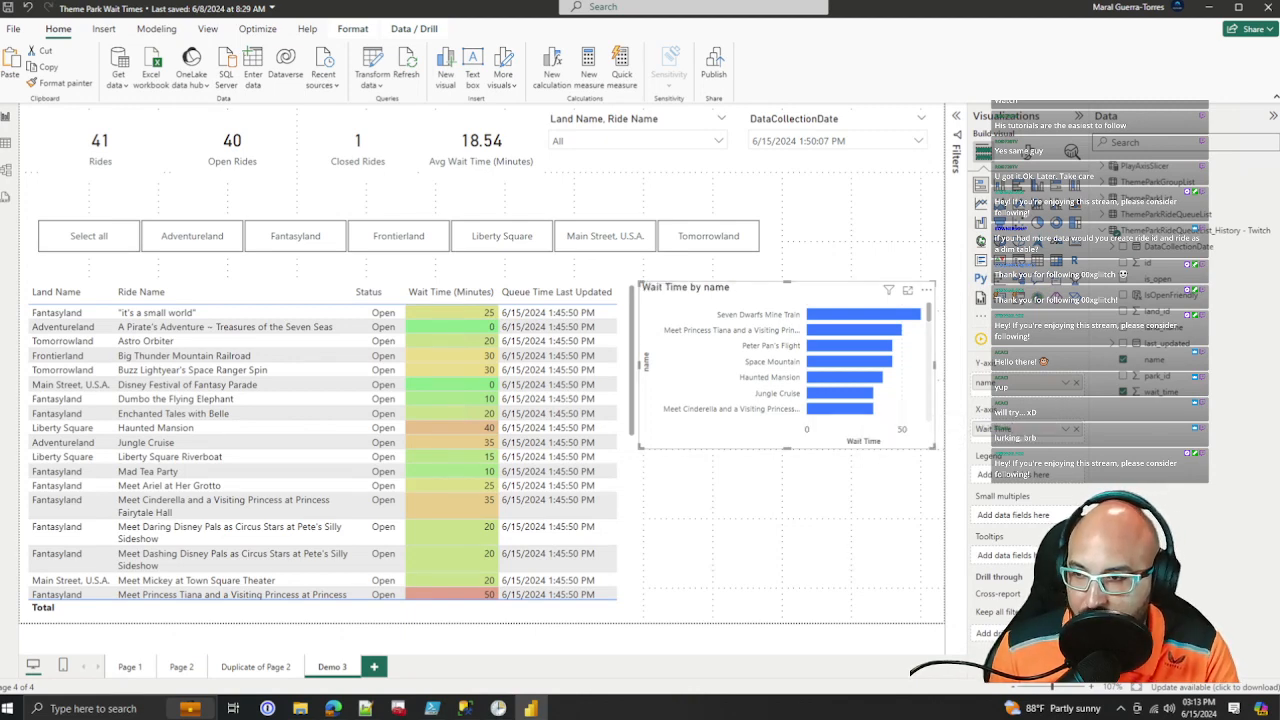
# Step: Rename the bar chart's Y-axis name field to Ride
pyautogui.doubleClick(990, 383)
pyautogui.write('Ride')
pyautogui.press('Return')
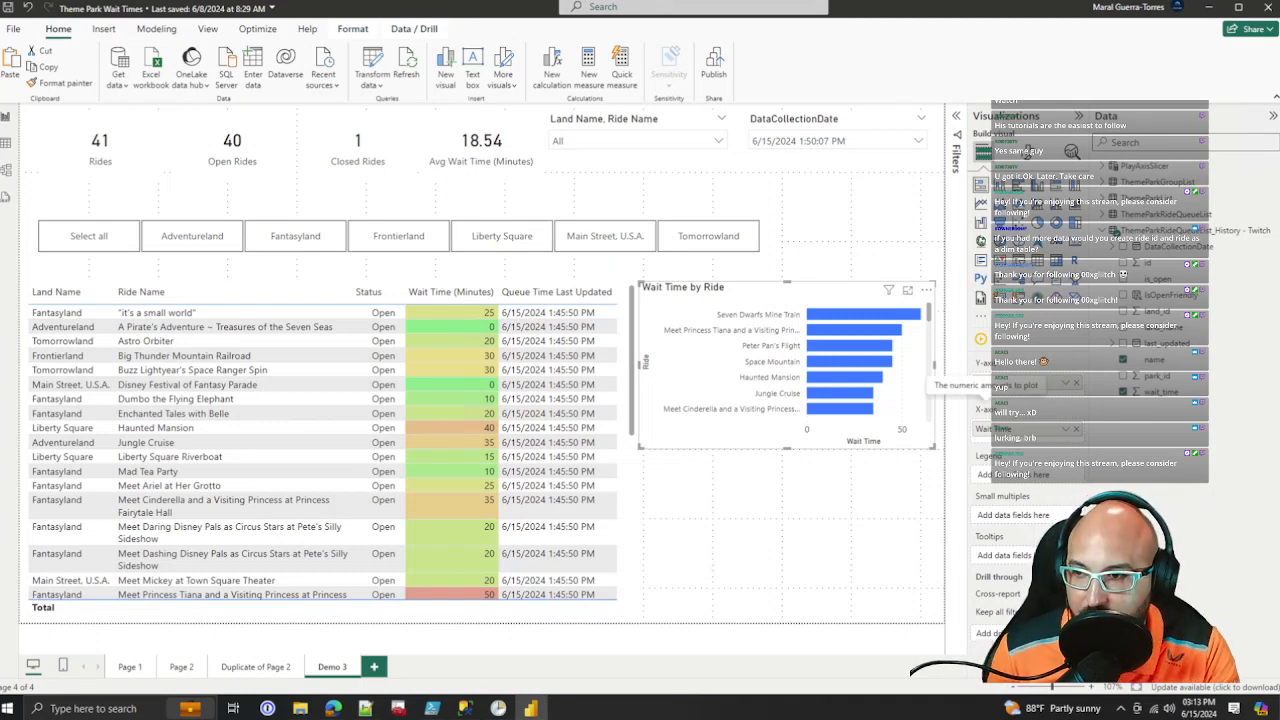
pyautogui.moveTo(808, 314)
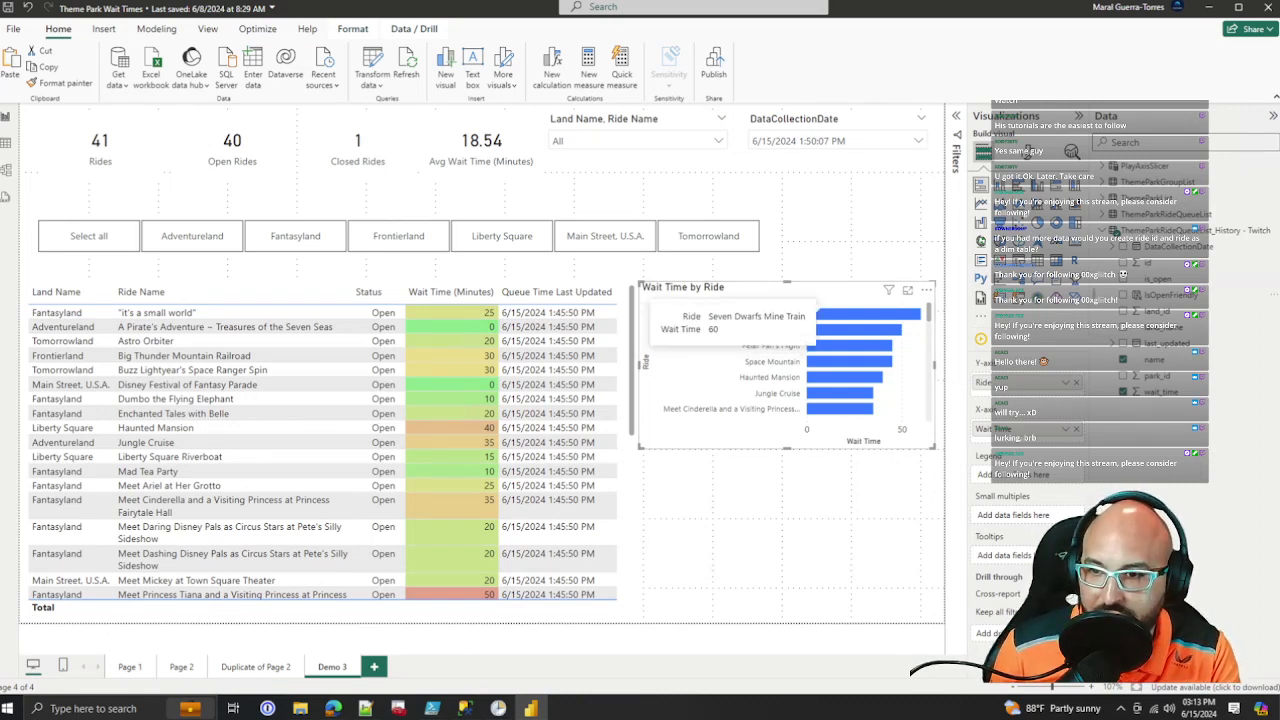
# Step: Try is_open as the bar chart's legend, renamed Status, and remove it from the chart
pyautogui.moveTo(1154, 361); pyautogui.dragTo(990, 468)
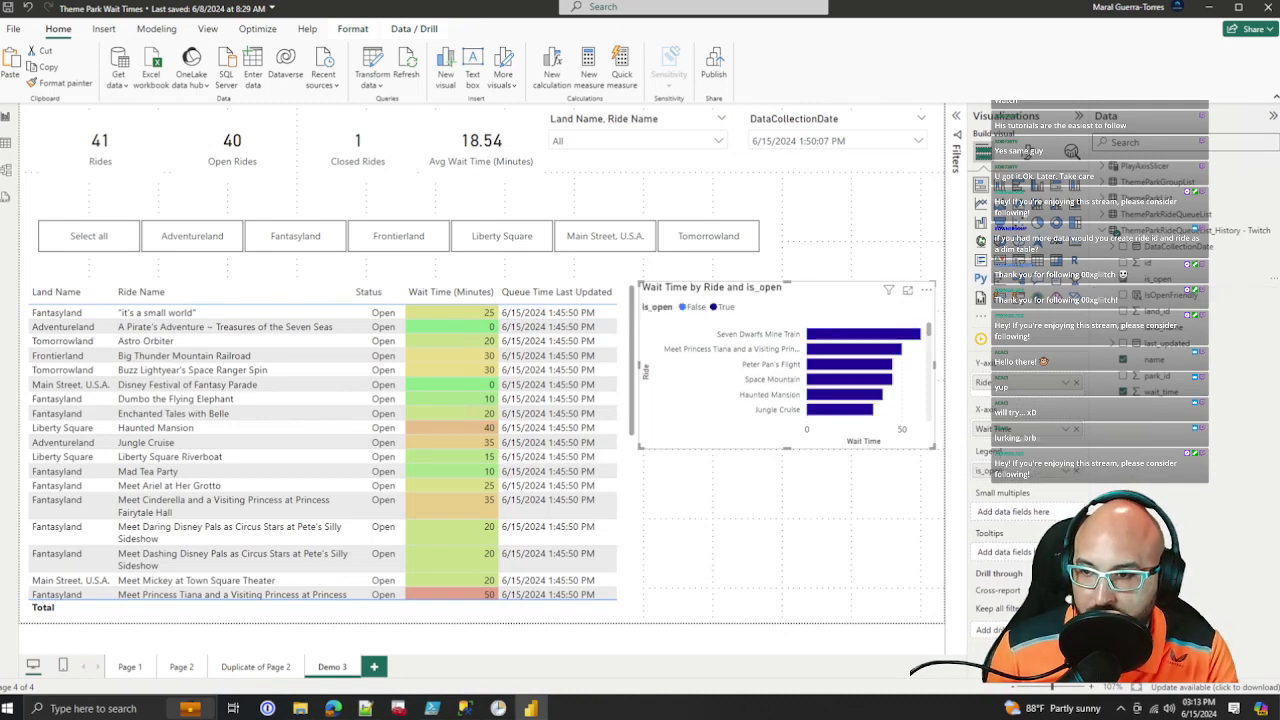
pyautogui.doubleClick(990, 470)
pyautogui.write('Status')
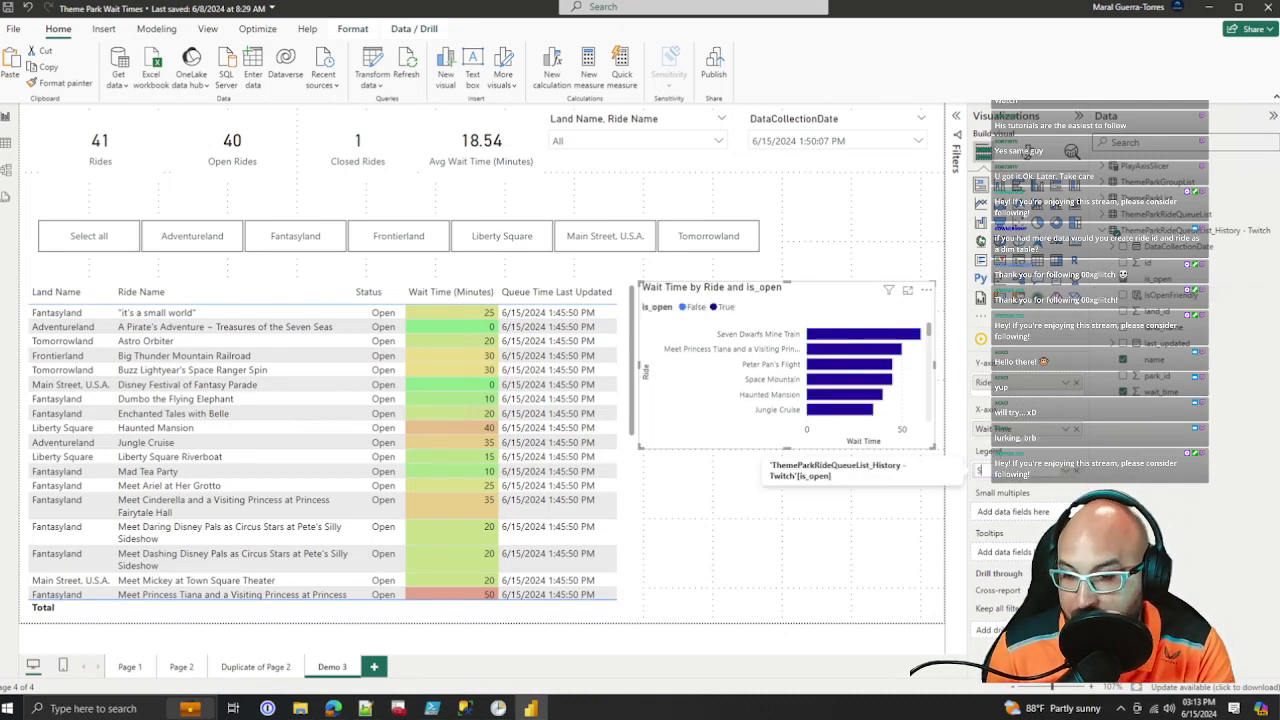
pyautogui.press('Return')
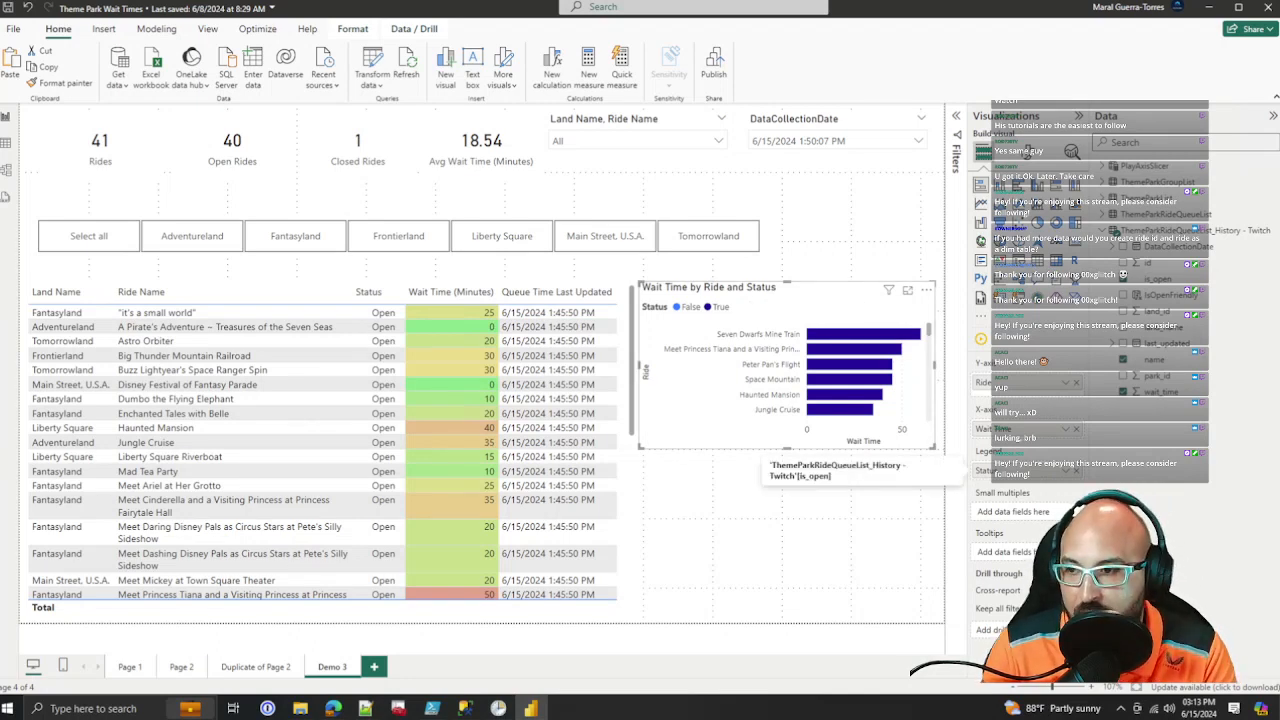
pyautogui.click(1076, 471)
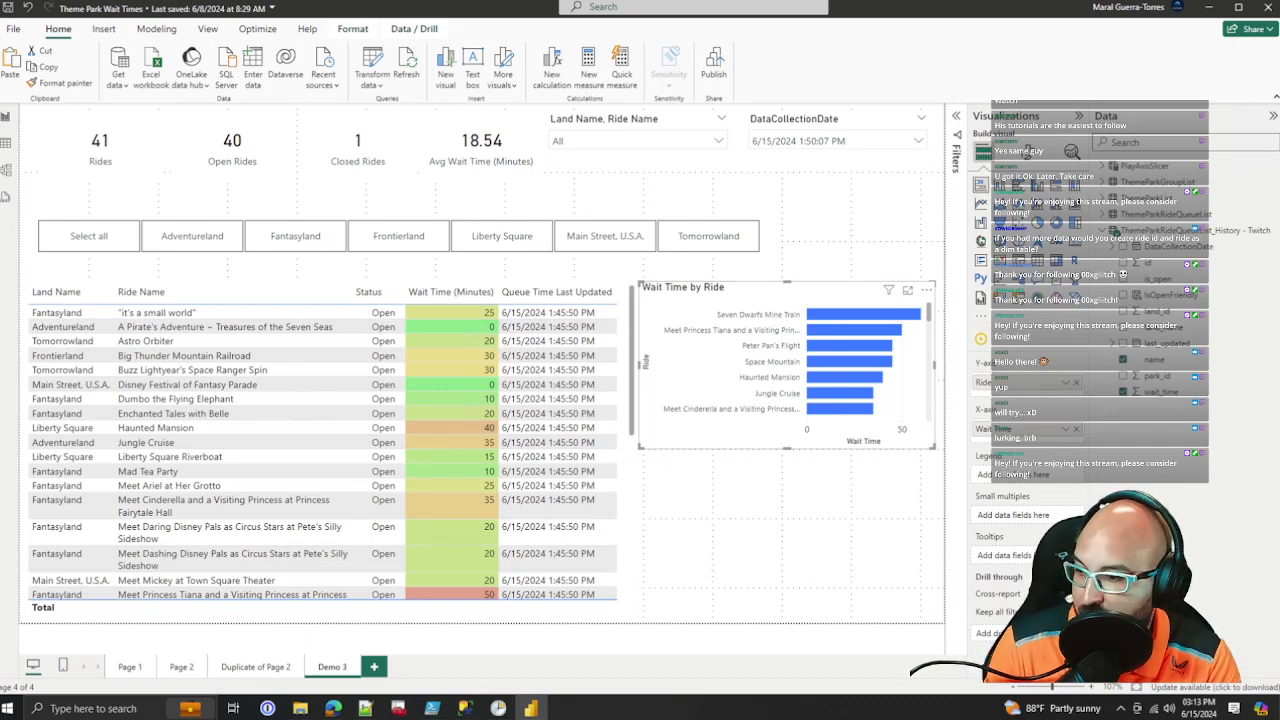
# Step: Start gradient conditional formatting for the Demo 3 chart's bar color, based on Max of wait_time, with empty values set to Don't format
pyautogui.click(256, 666)
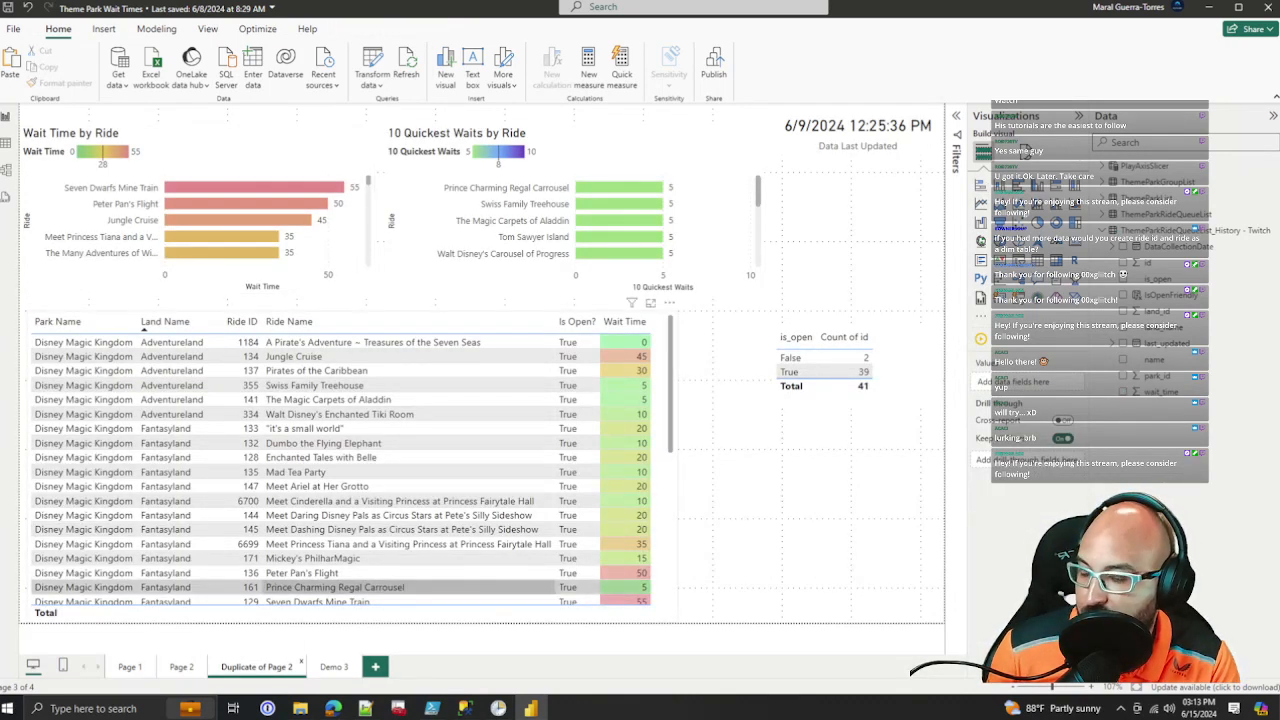
pyautogui.click(334, 667)
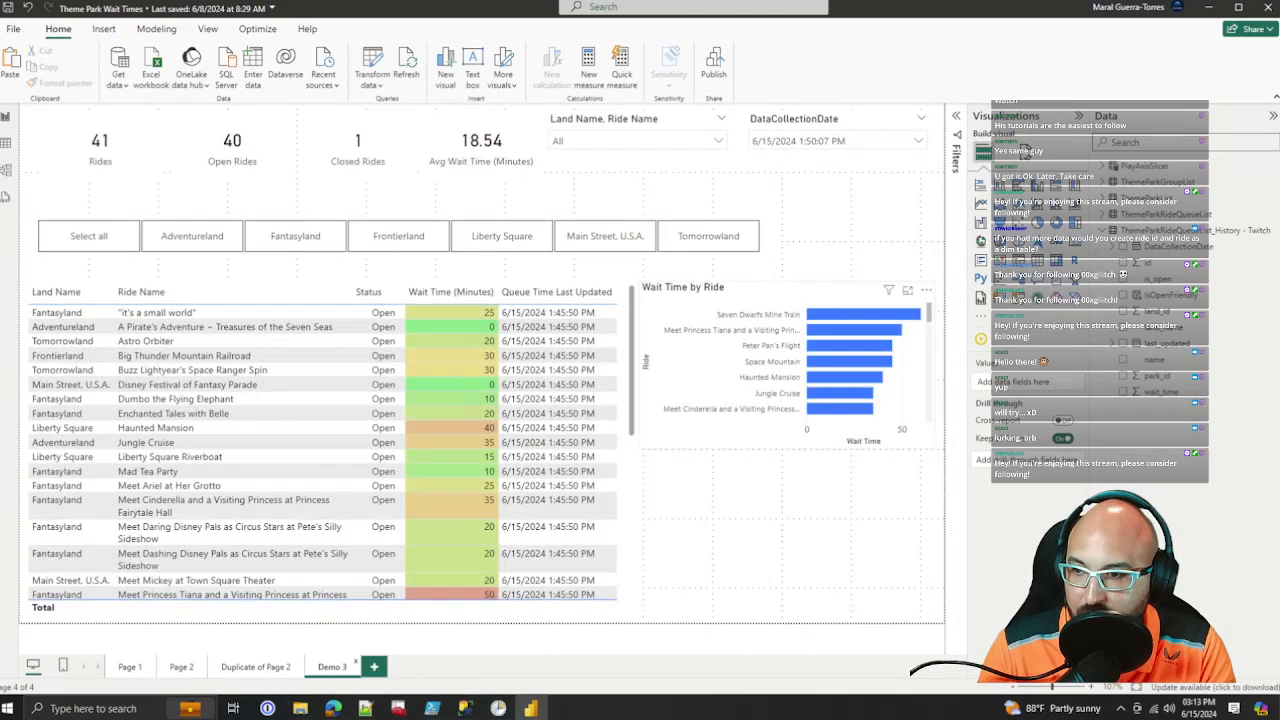
pyautogui.click(780, 290)
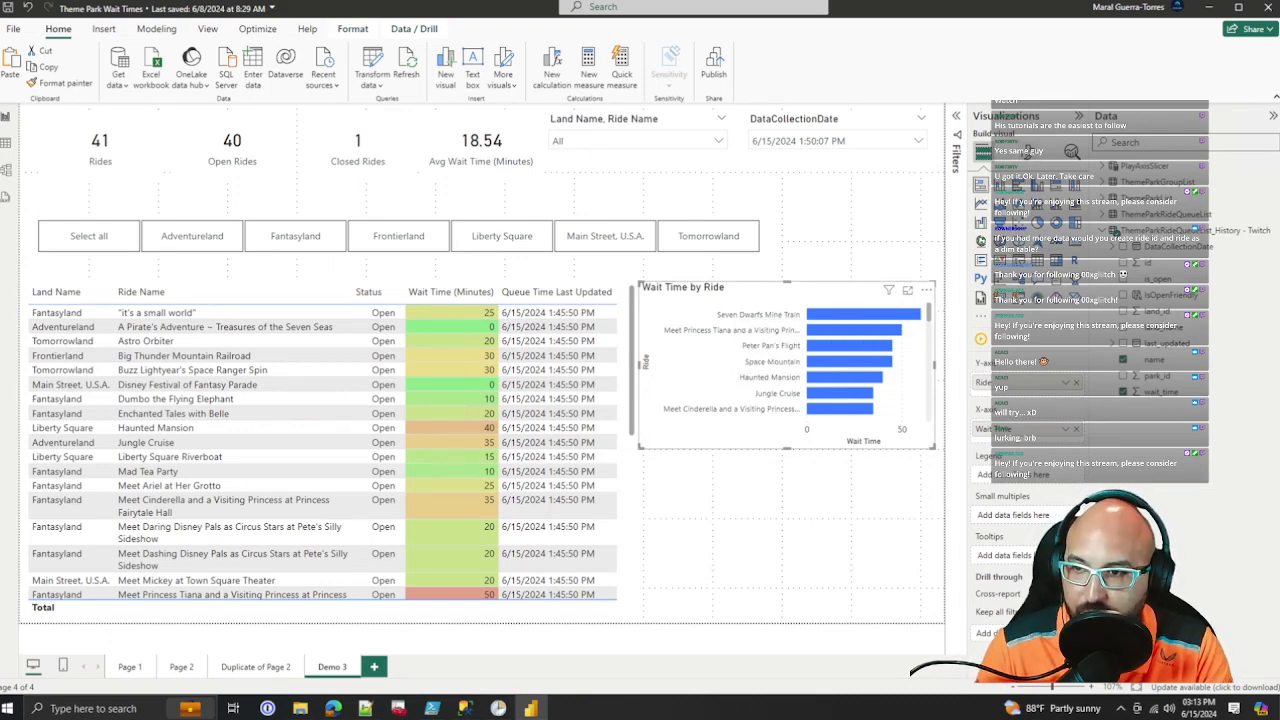
pyautogui.click(1027, 152)
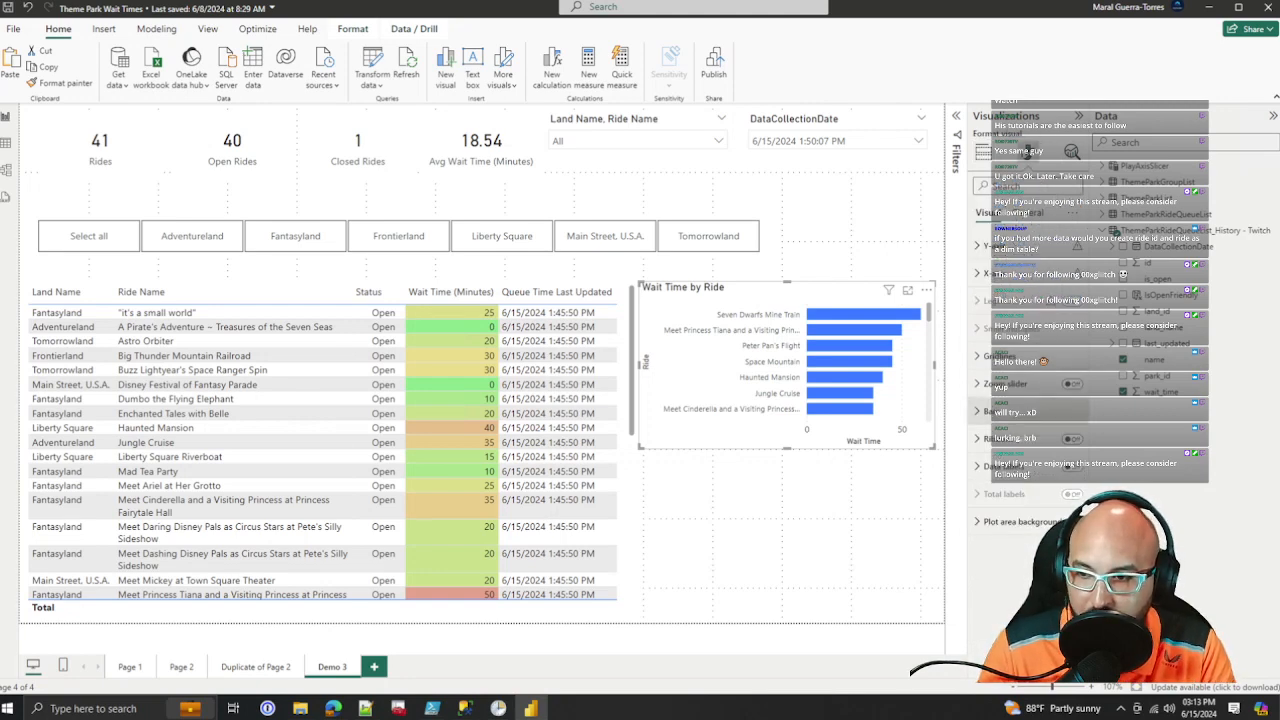
pyautogui.click(1000, 411)
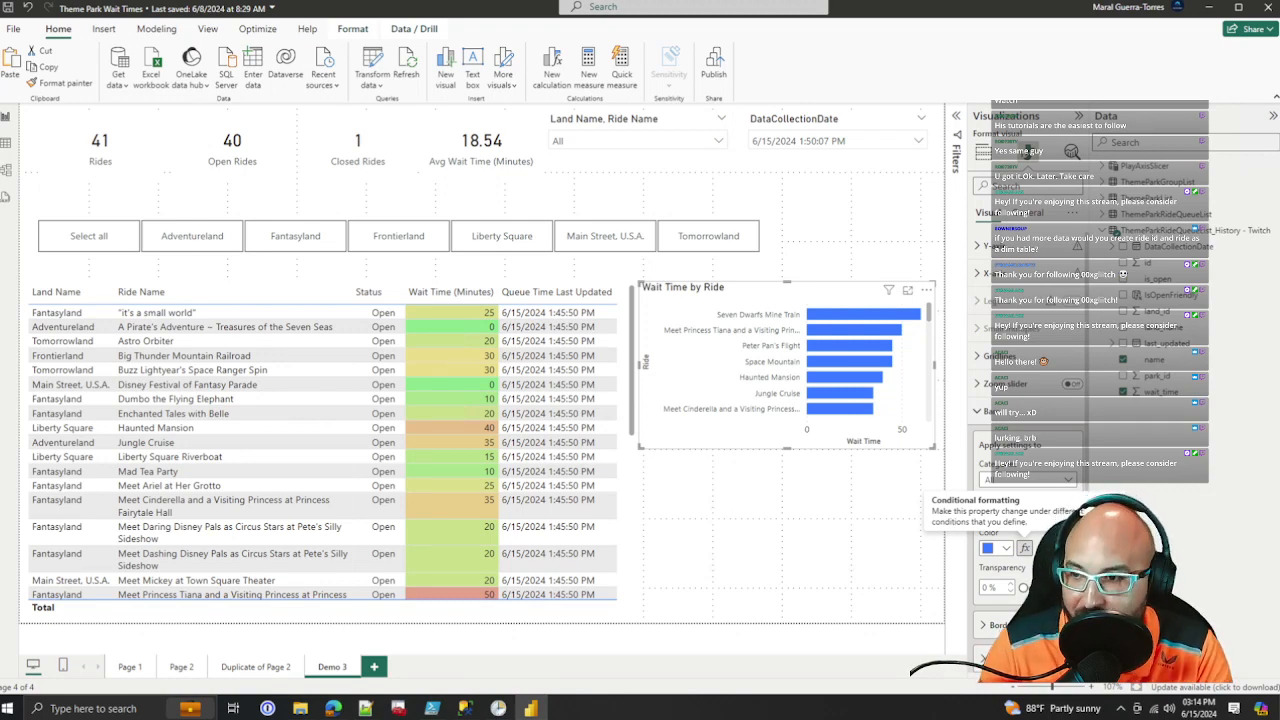
pyautogui.click(1025, 548)
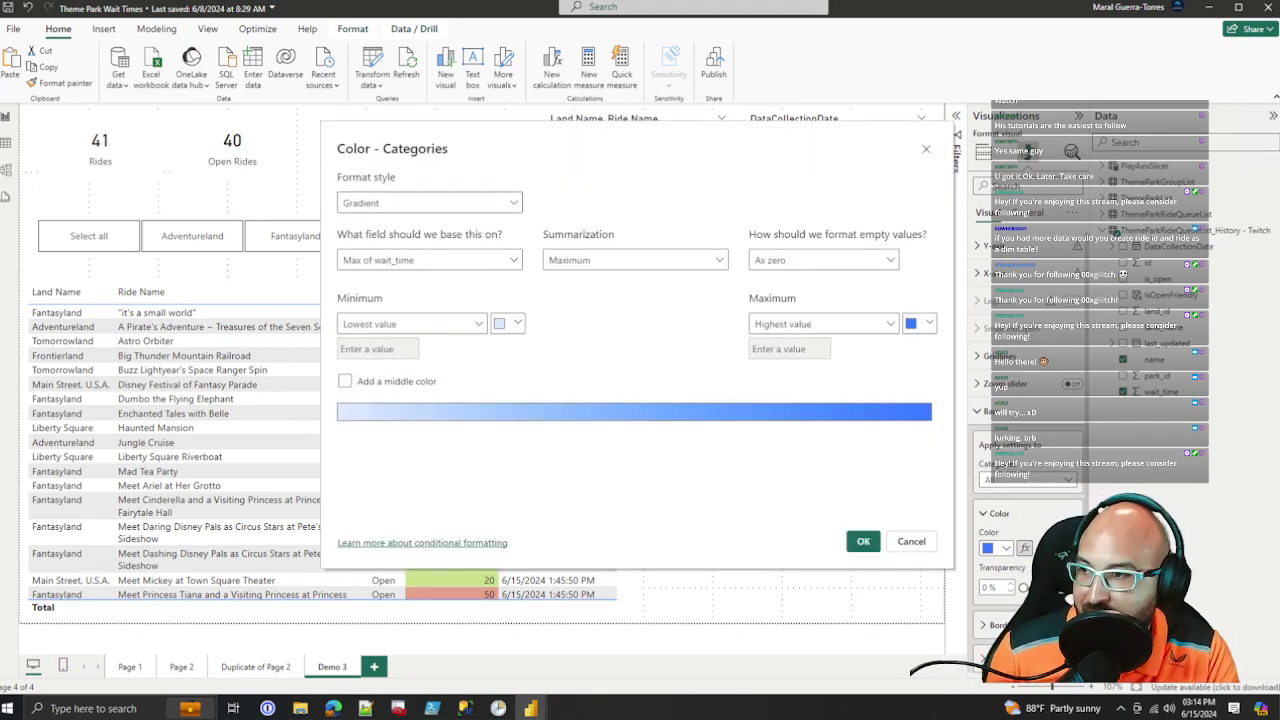
pyautogui.click(480, 260)
pyautogui.click(480, 260)
pyautogui.click(824, 260)
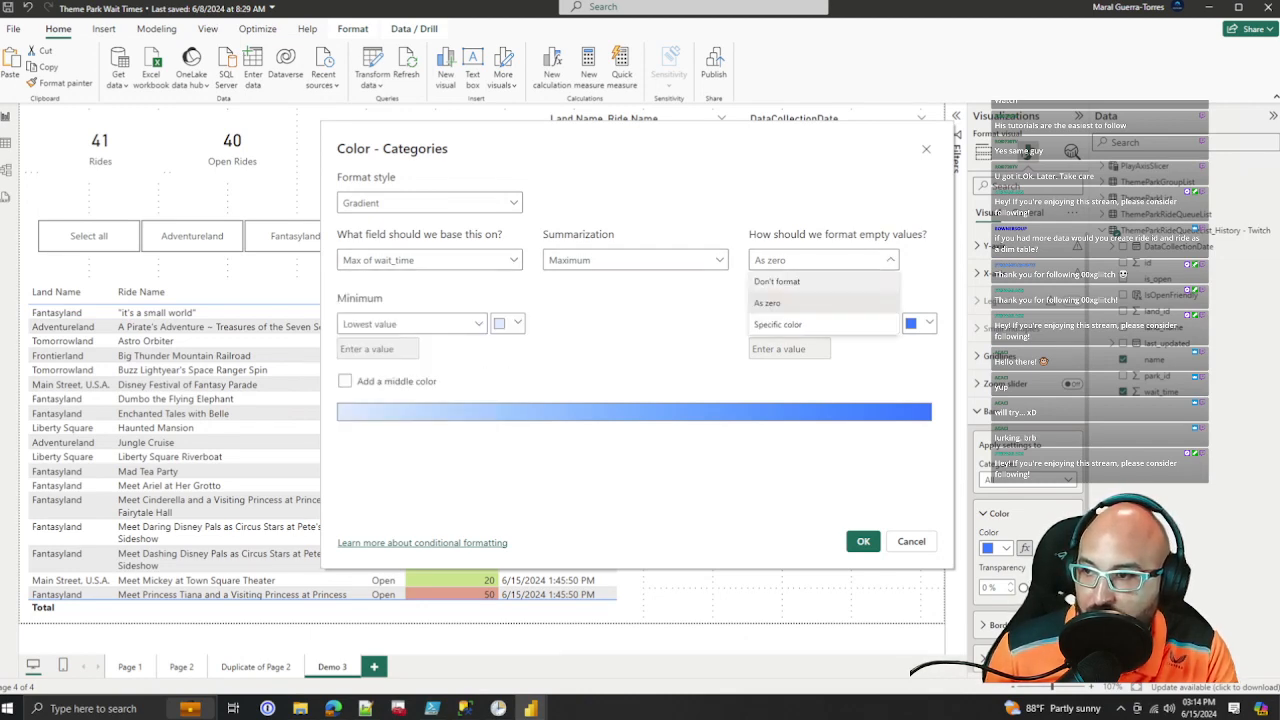
pyautogui.click(778, 282)
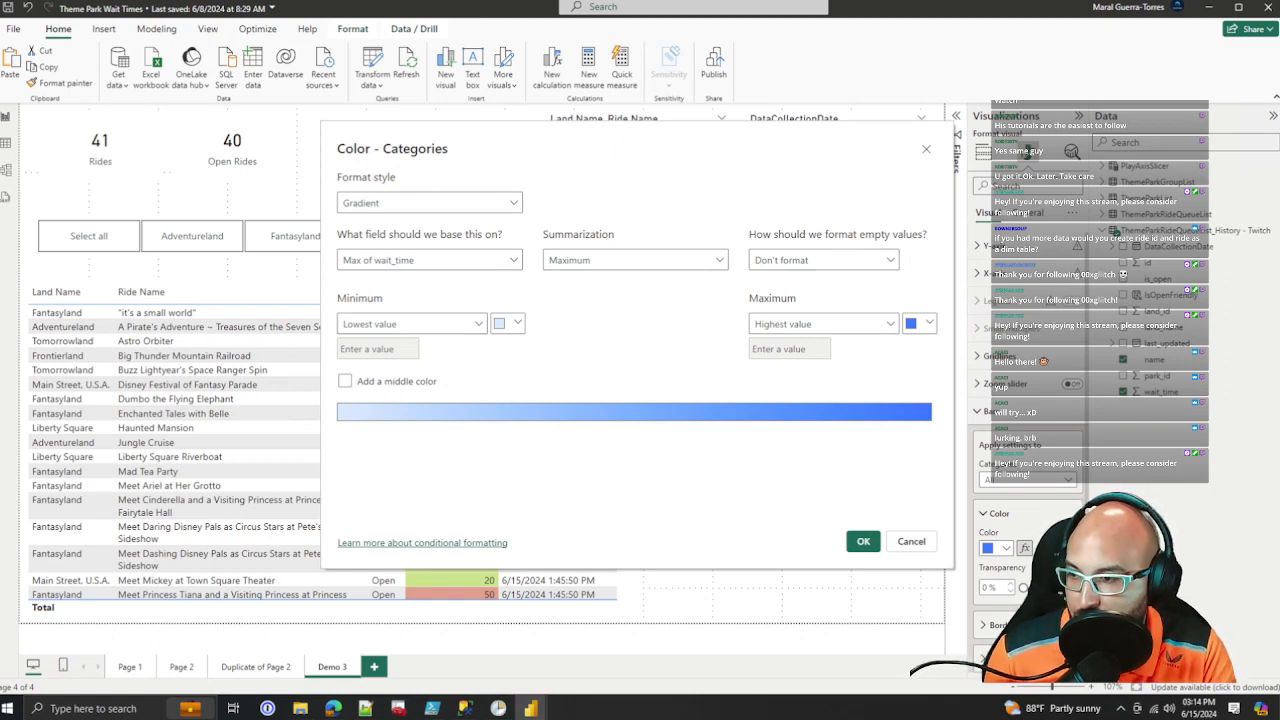
# Step: Add a middle color to the gradient and set its minimum color to light green #B2F0AF
pyautogui.click(344, 381)
pyautogui.click(508, 323)
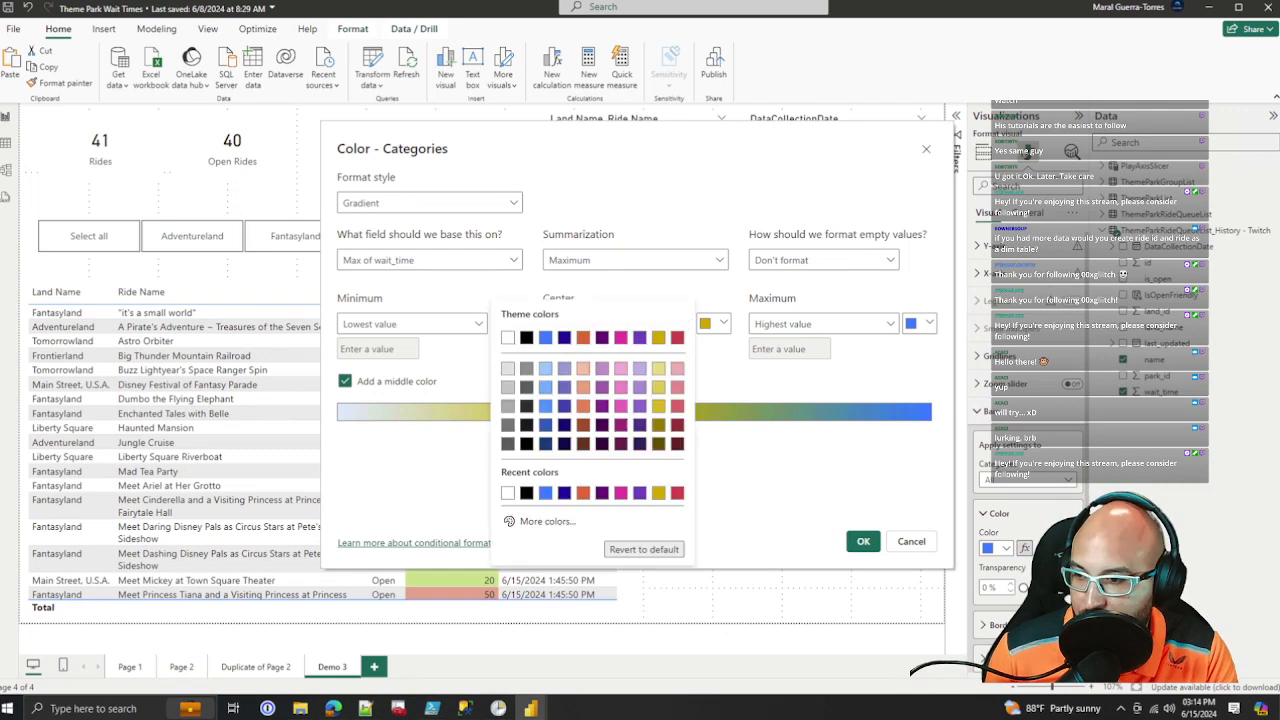
pyautogui.click(528, 517)
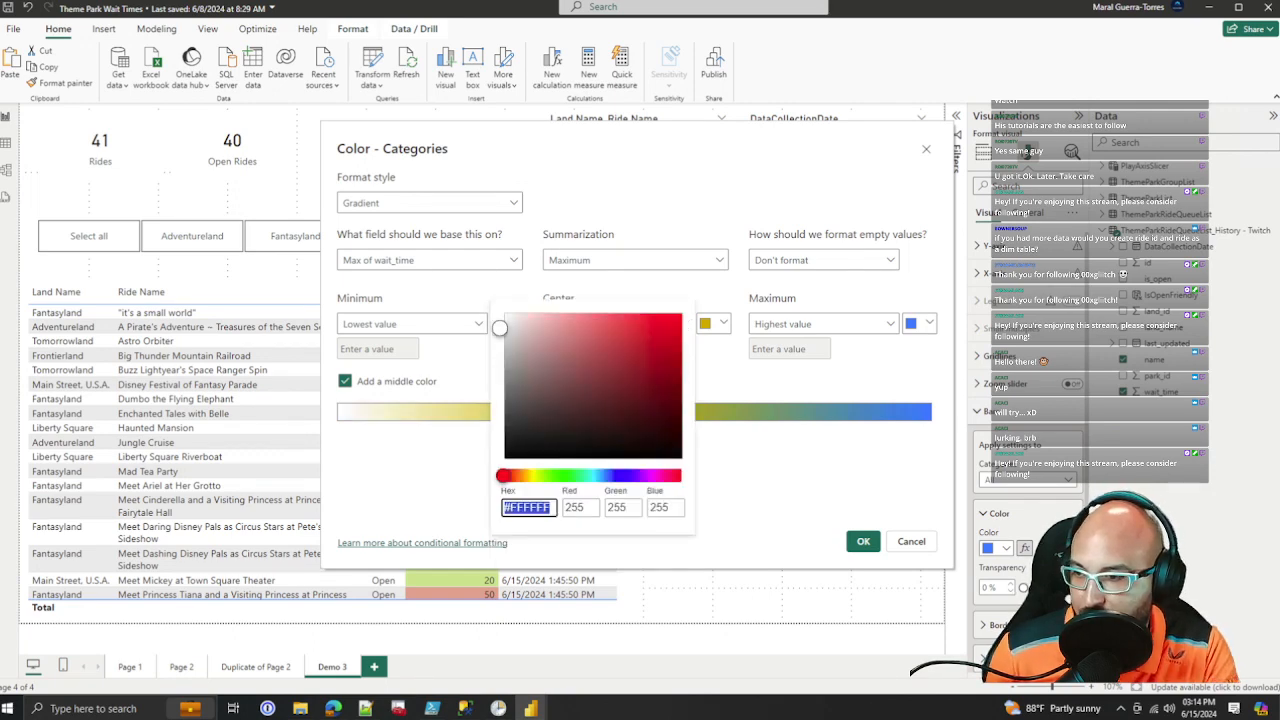
pyautogui.click(561, 475)
pyautogui.click(547, 320)
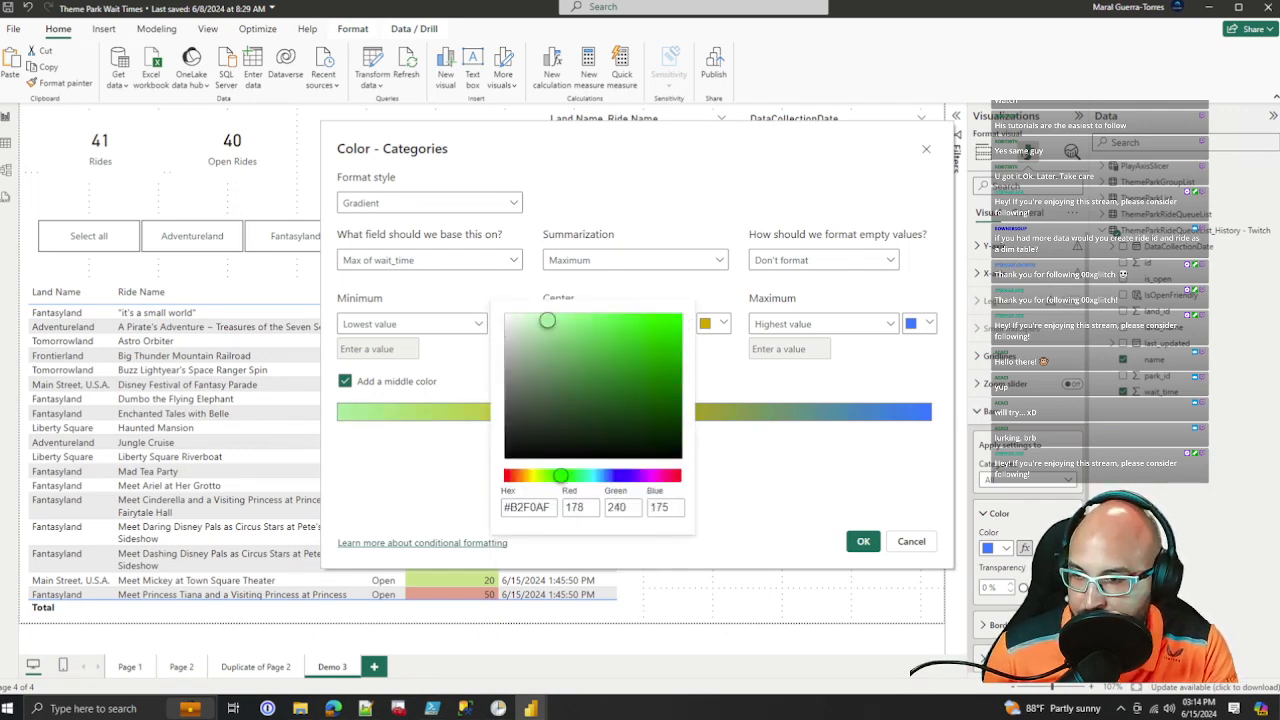
# Step: Set the gradient's center color to a lighter yellow and its maximum color to light red, apply it, and check the bars
pyautogui.click(713, 323)
pyautogui.click(713, 323)
pyautogui.click(864, 387)
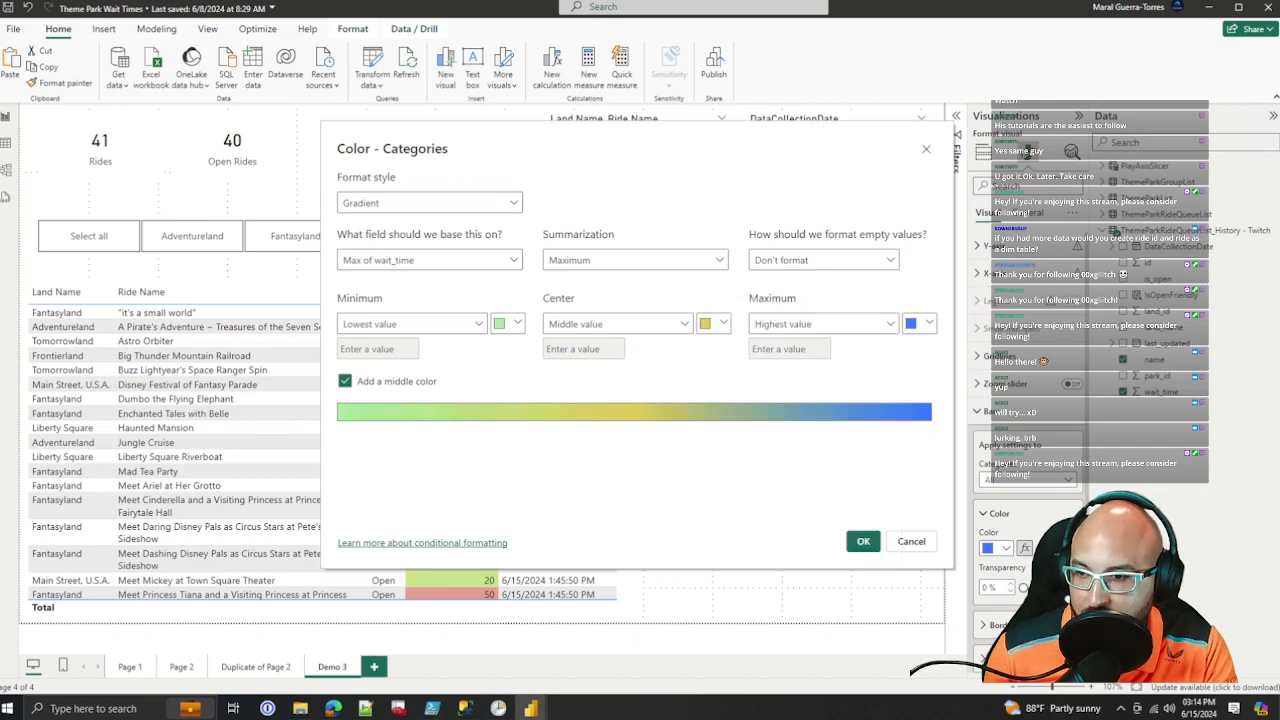
pyautogui.click(919, 323)
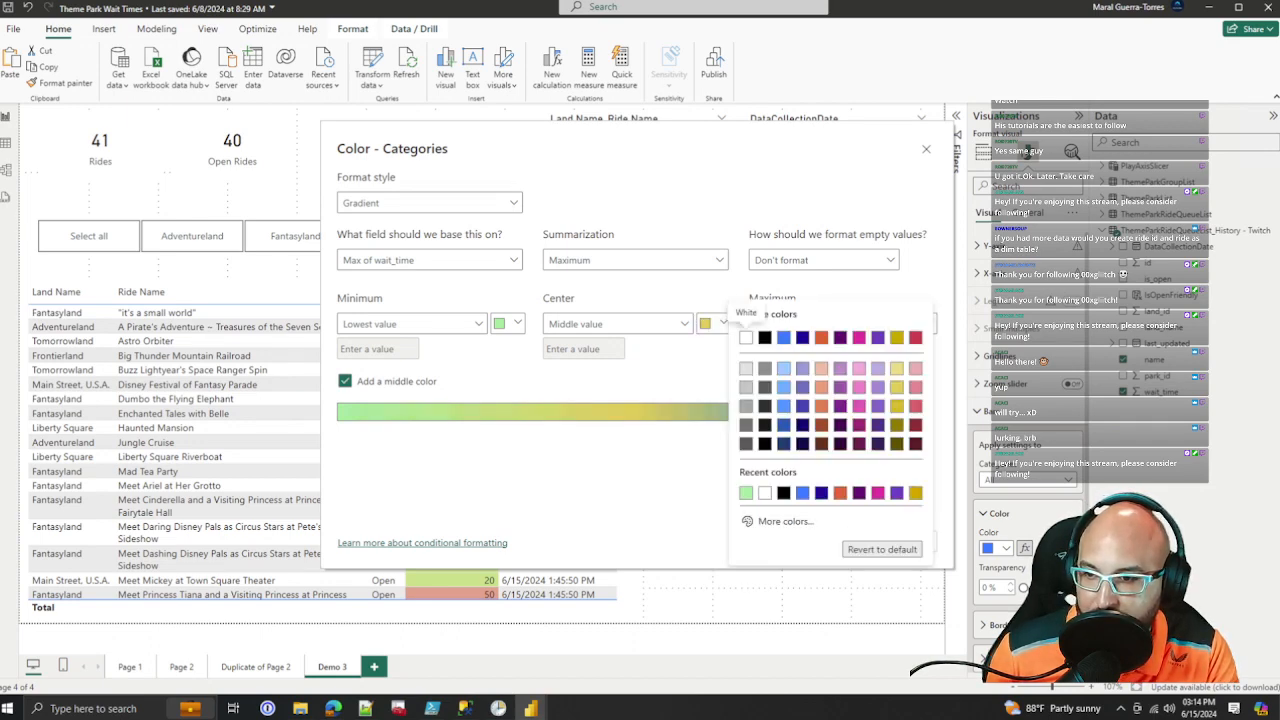
pyautogui.click(915, 386)
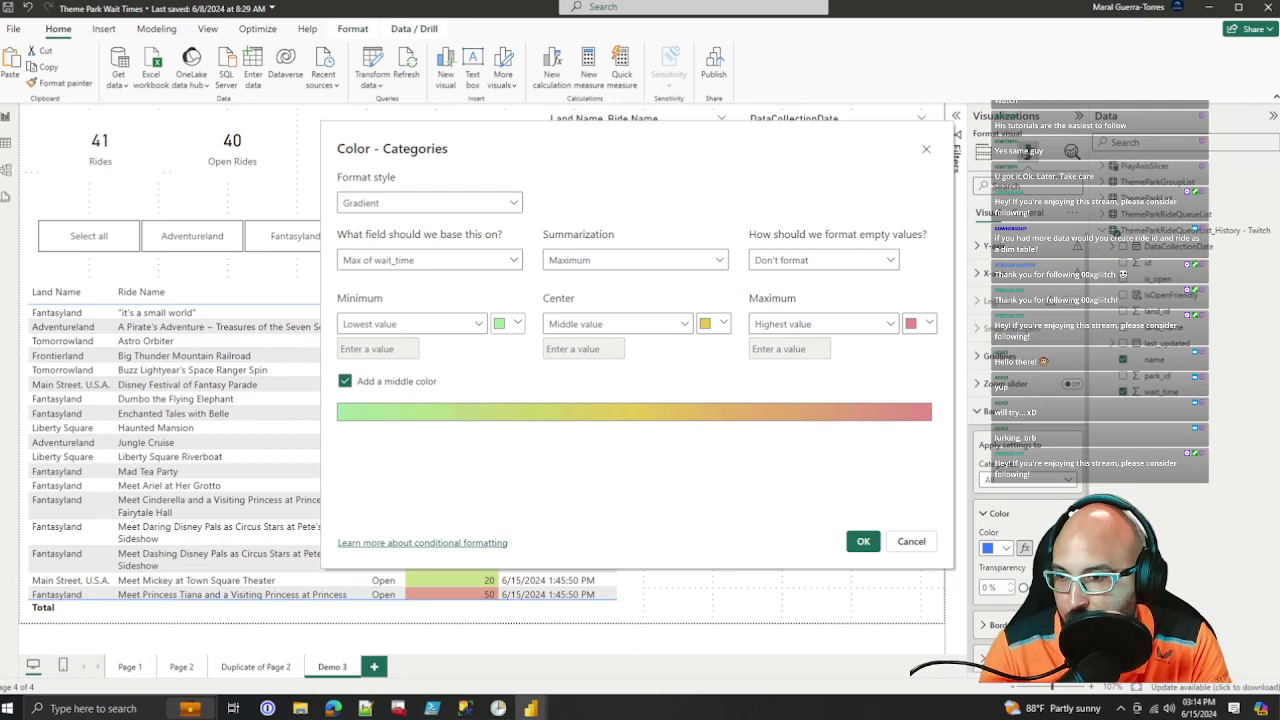
pyautogui.click(863, 541)
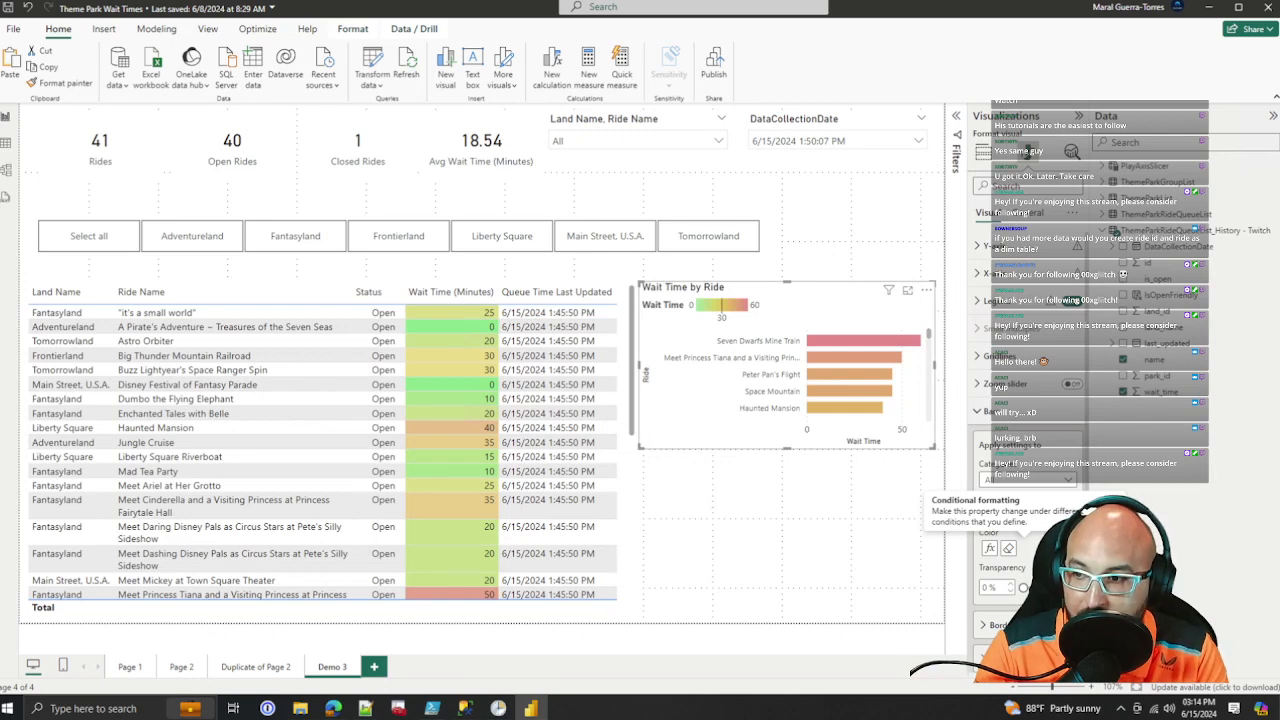
pyautogui.moveTo(880, 342)
pyautogui.scroll(-5, 785, 375)
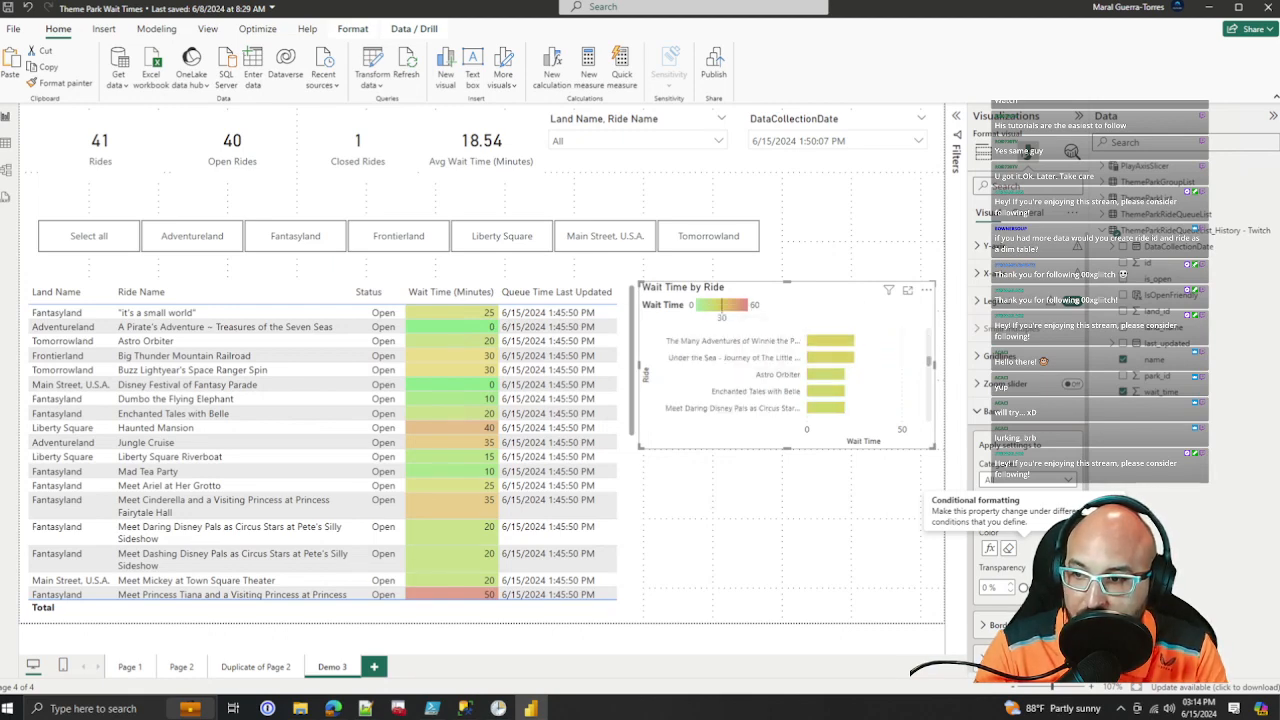
pyautogui.scroll(-5, 785, 375)
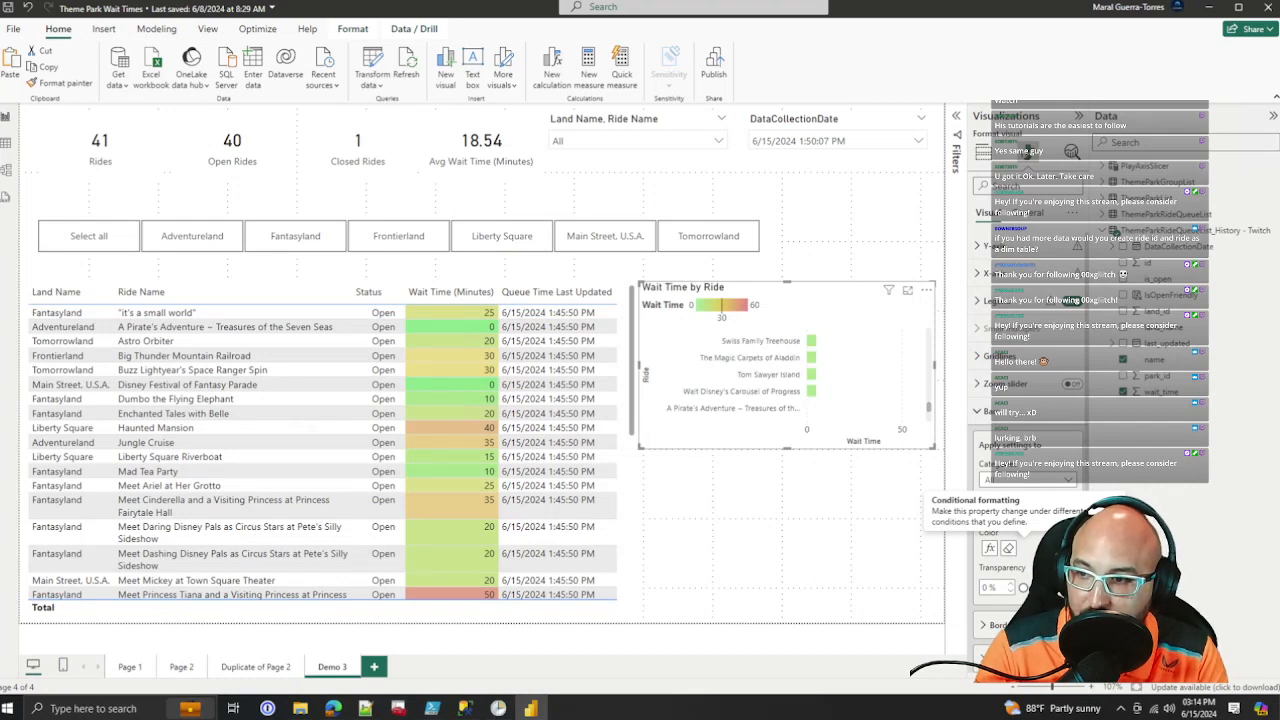
pyautogui.scroll(10, 785, 375)
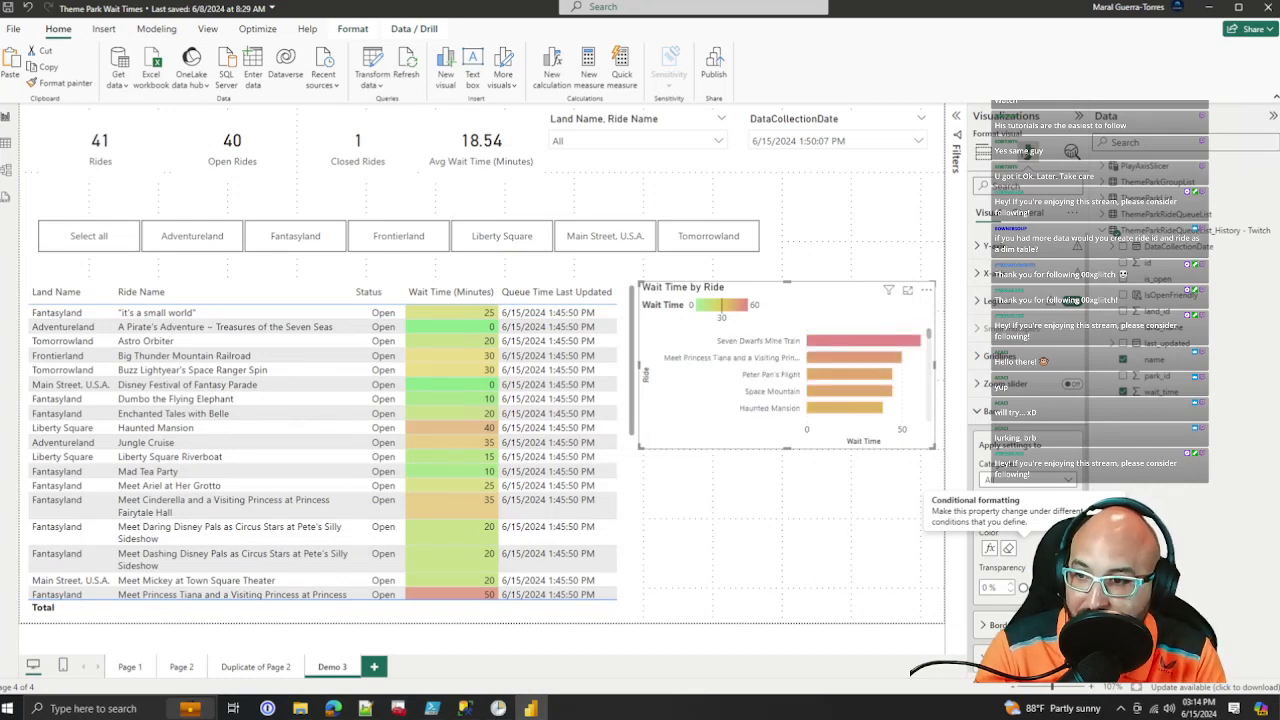
pyautogui.moveTo(829, 340)
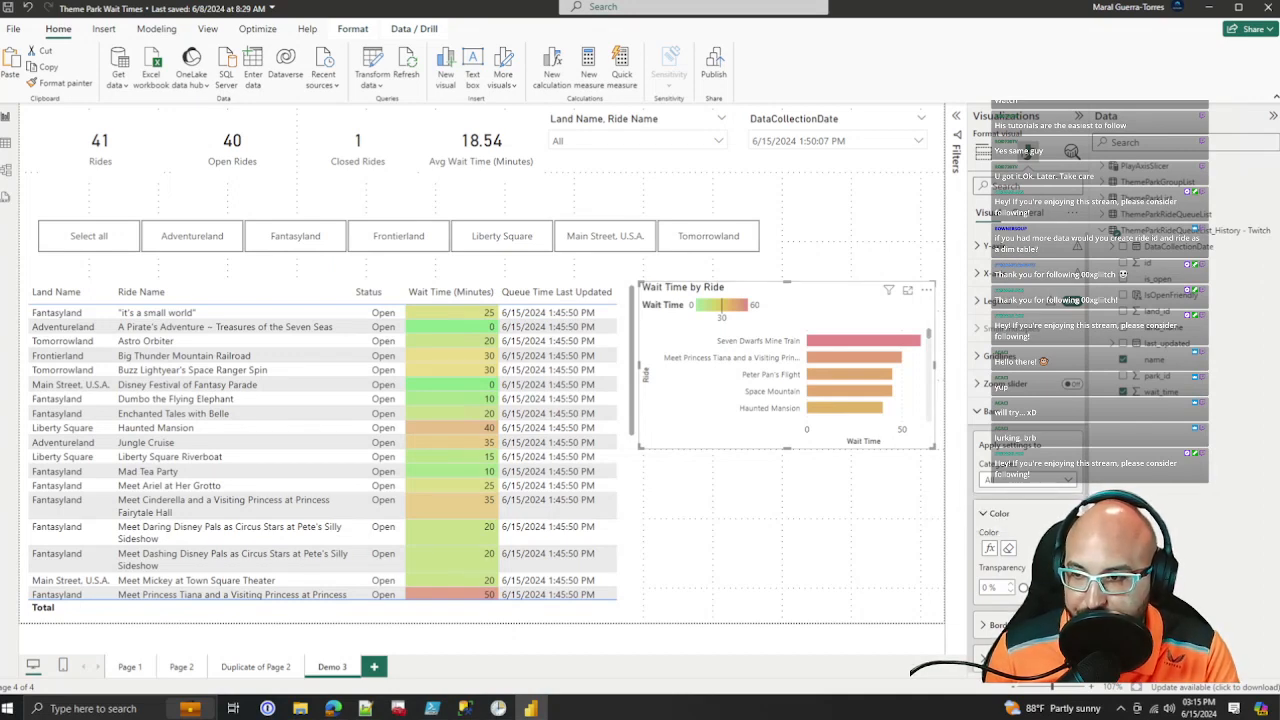
# Step: Turn on data labels for the Wait Time by Ride bar chart
pyautogui.click(990, 411)
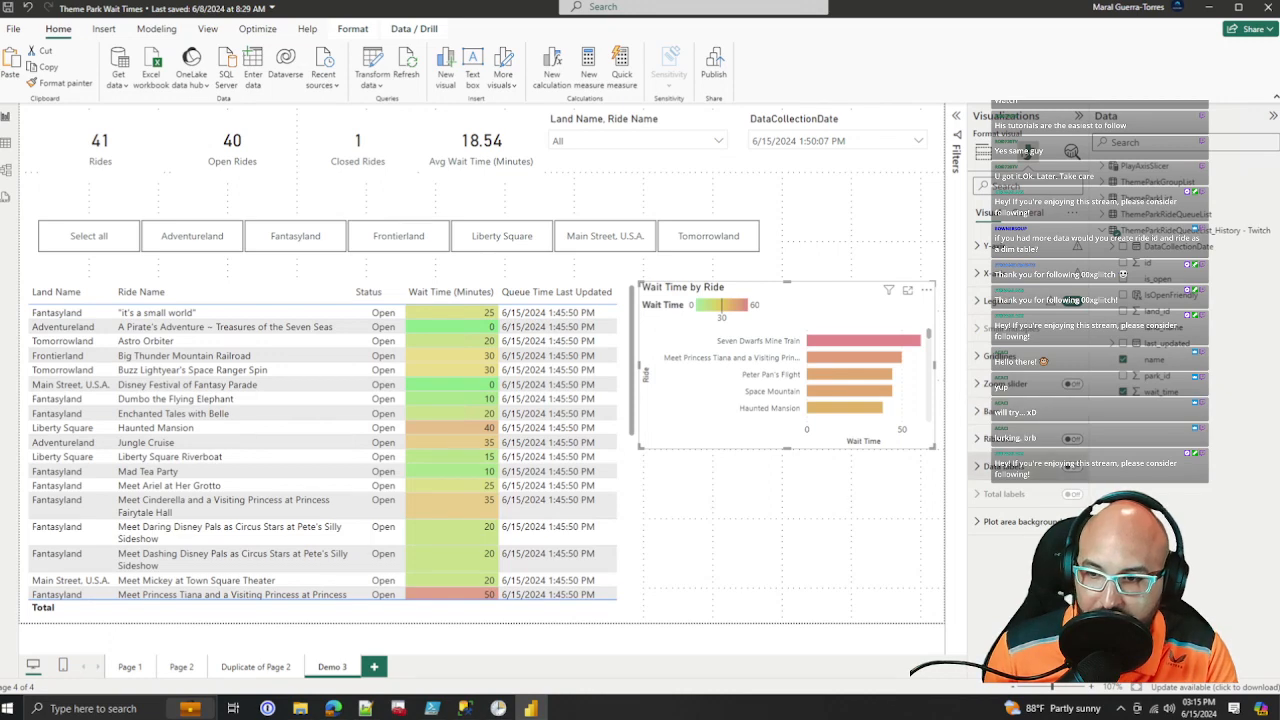
pyautogui.click(990, 466)
pyautogui.click(1072, 466)
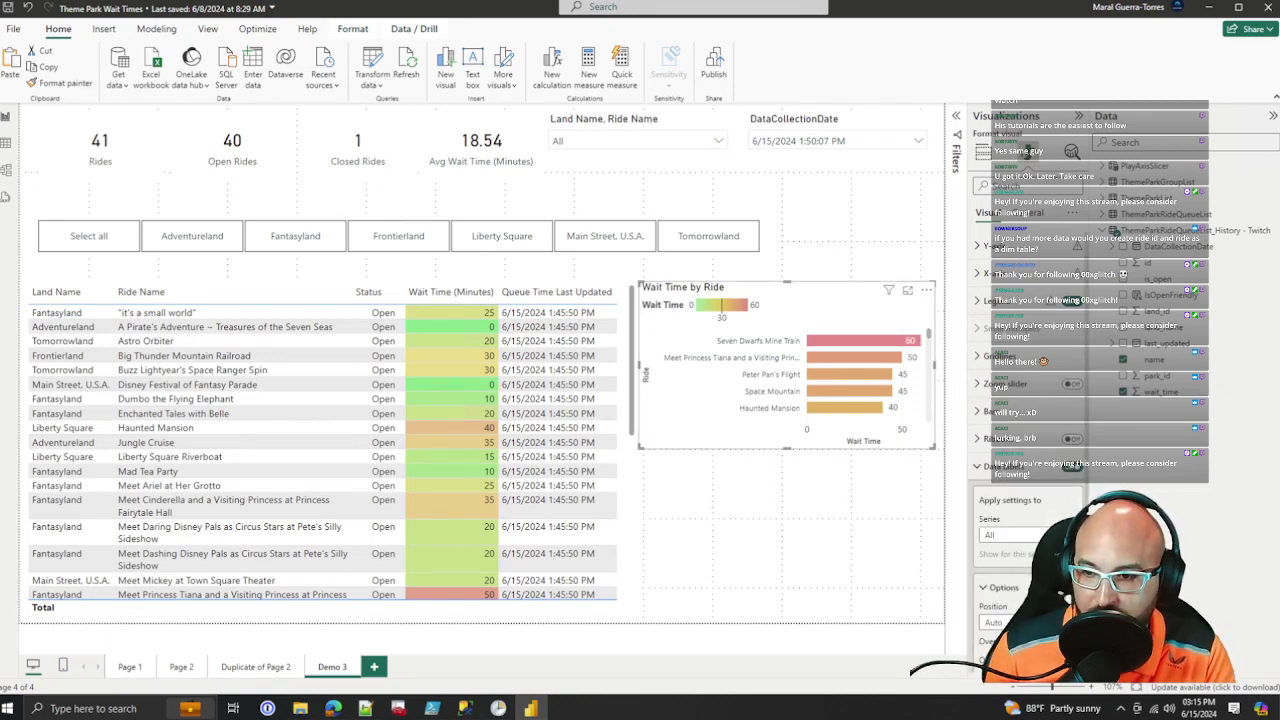
pyautogui.scroll(-3, 1035, 400)
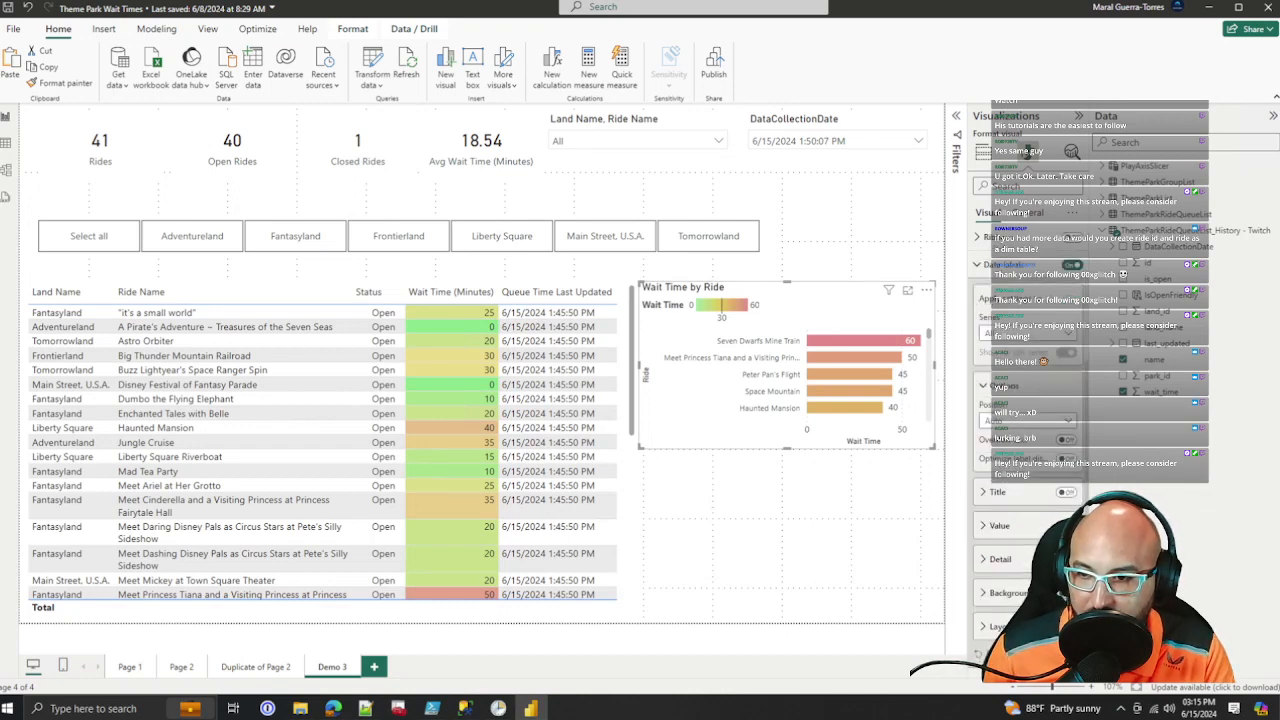
pyautogui.click(1067, 593)
pyautogui.click(1067, 593)
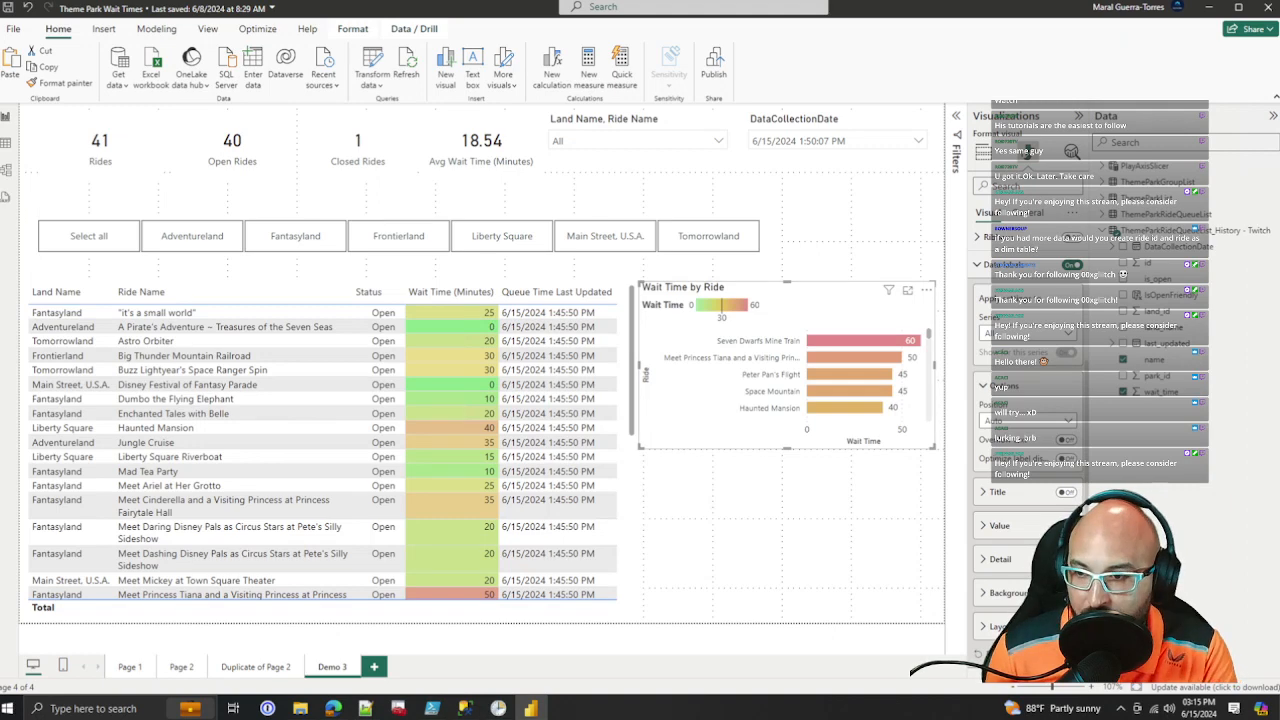
pyautogui.click(790, 525)
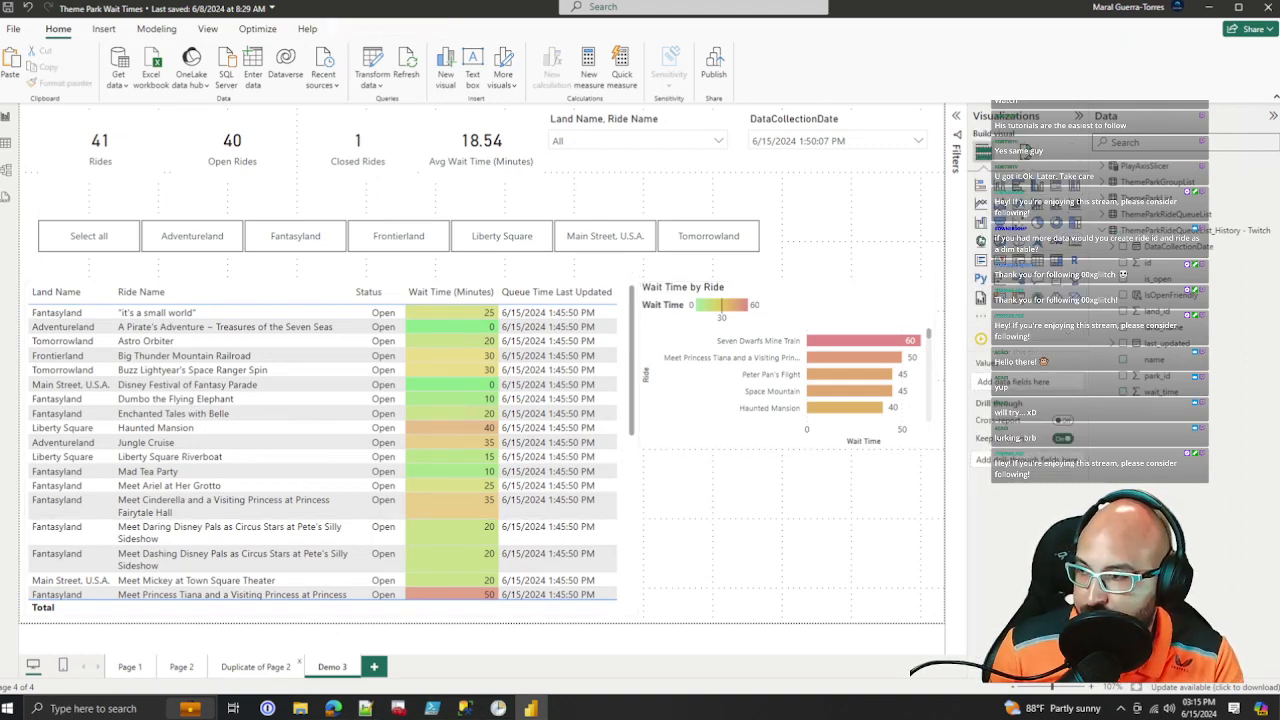
# Step: Using the 10 Quickest Waits chart on Duplicate of Page 2 as reference, duplicate Demo 3's Wait Time by Ride chart directly below the original
pyautogui.click(256, 667)
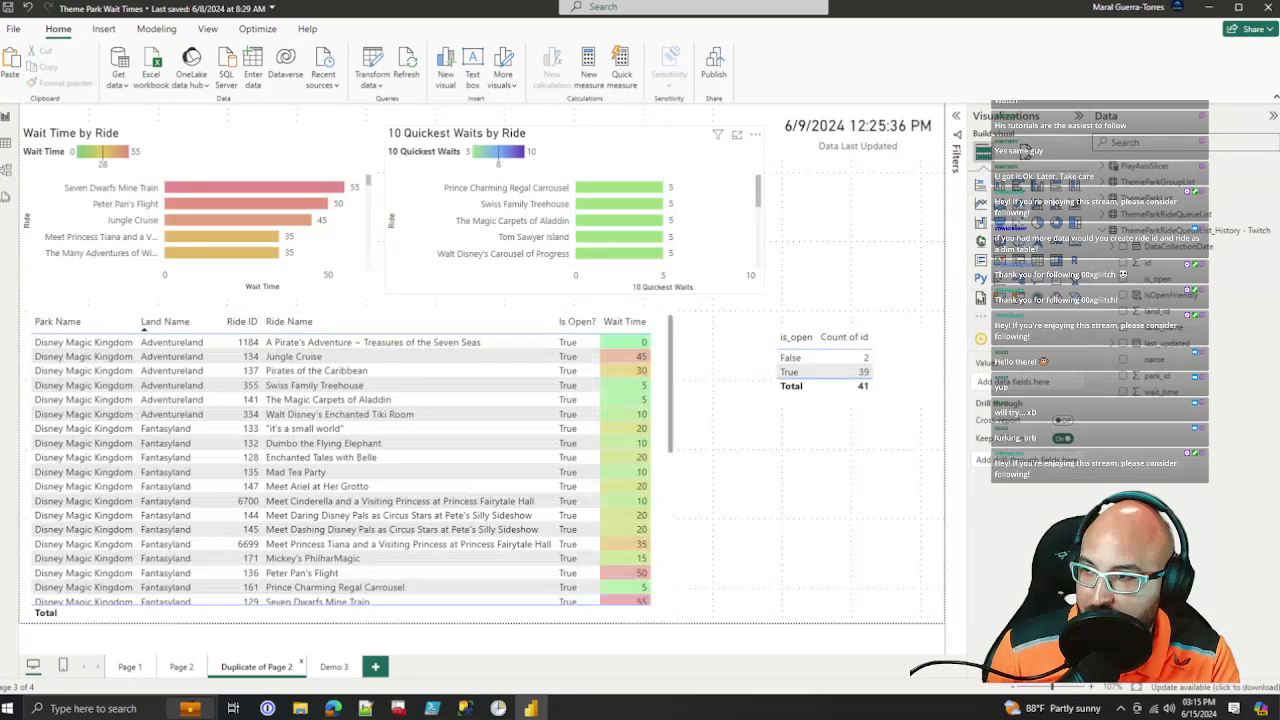
pyautogui.click(490, 141)
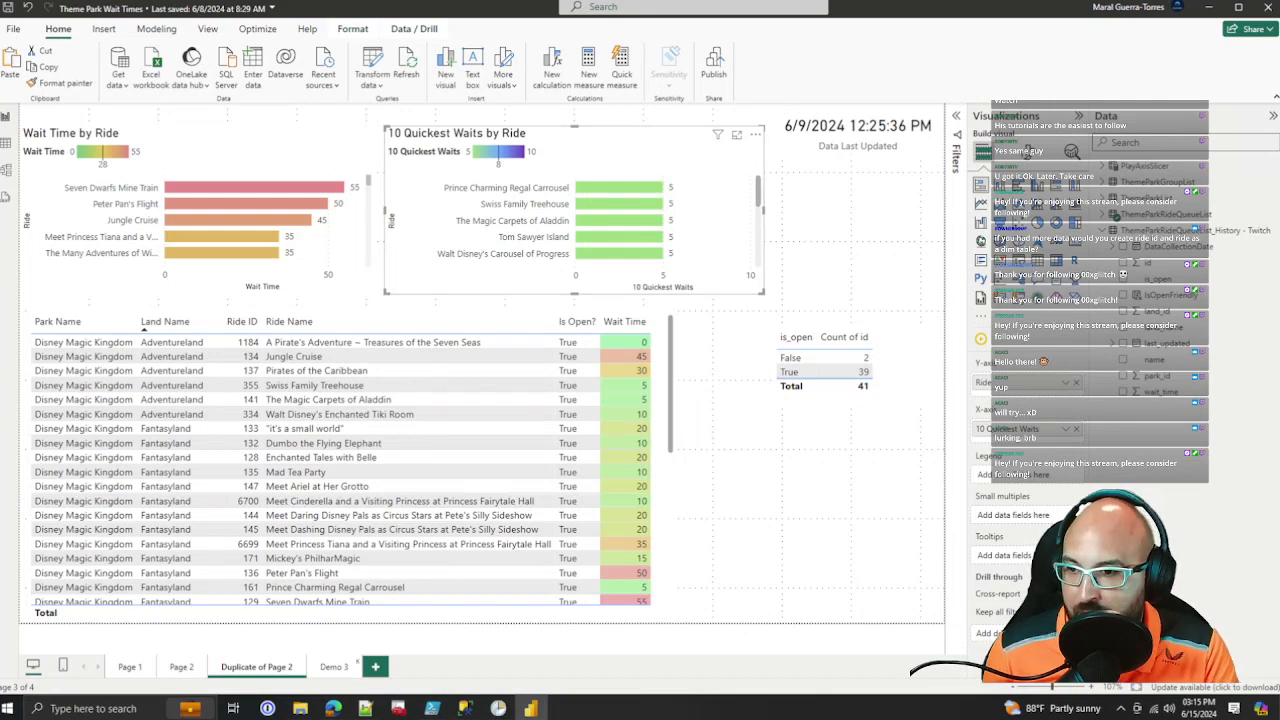
pyautogui.click(334, 666)
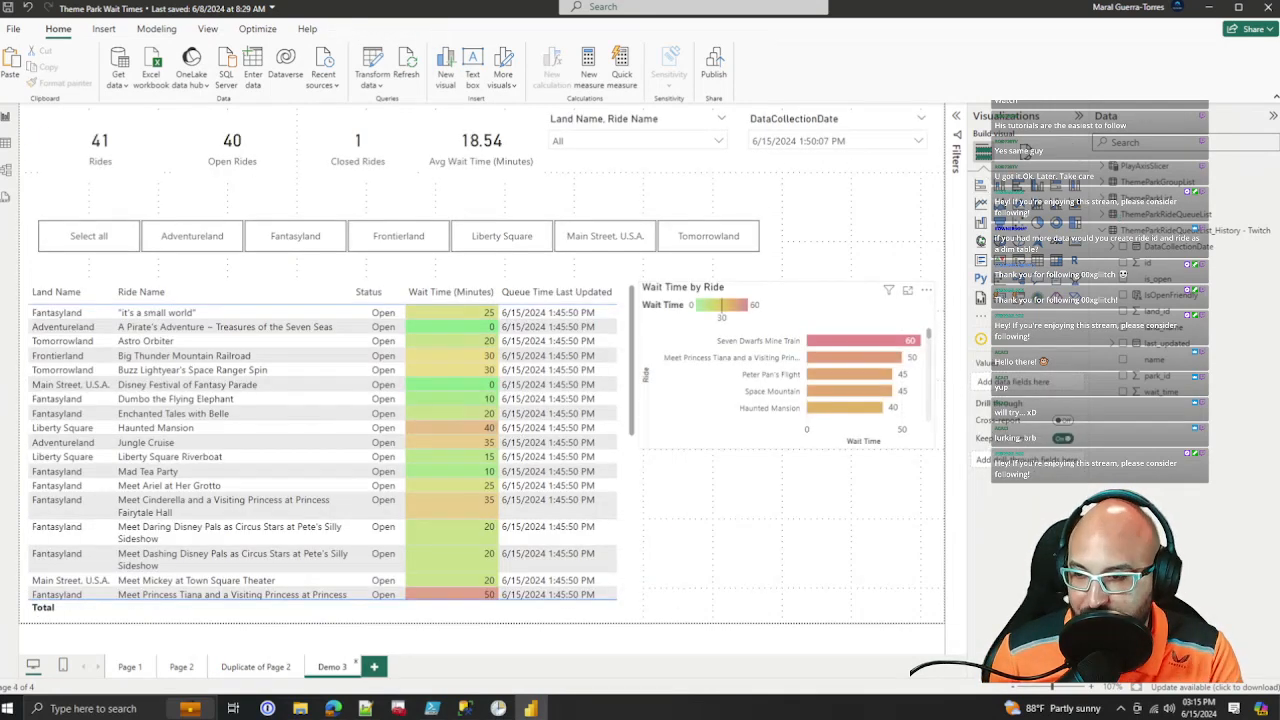
pyautogui.click(800, 318)
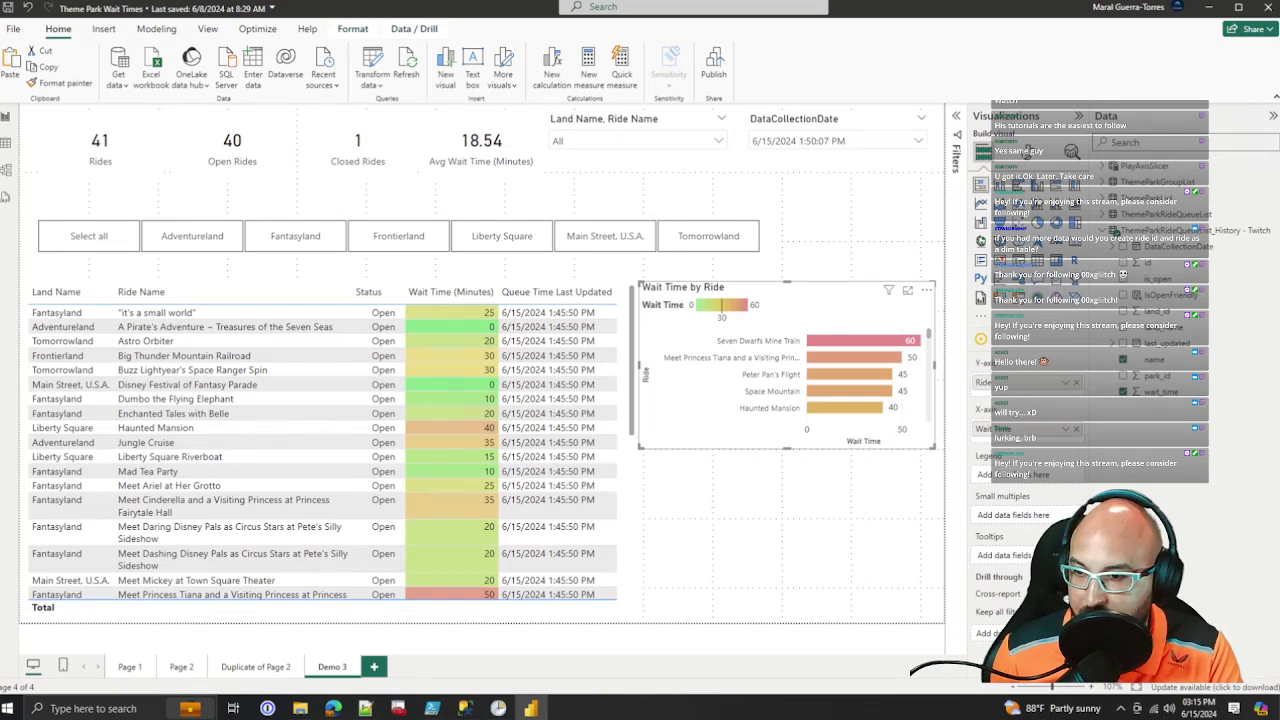
pyautogui.hotkey('ctrl', 'v')
pyautogui.moveTo(800, 318); pyautogui.dragTo(792, 484)
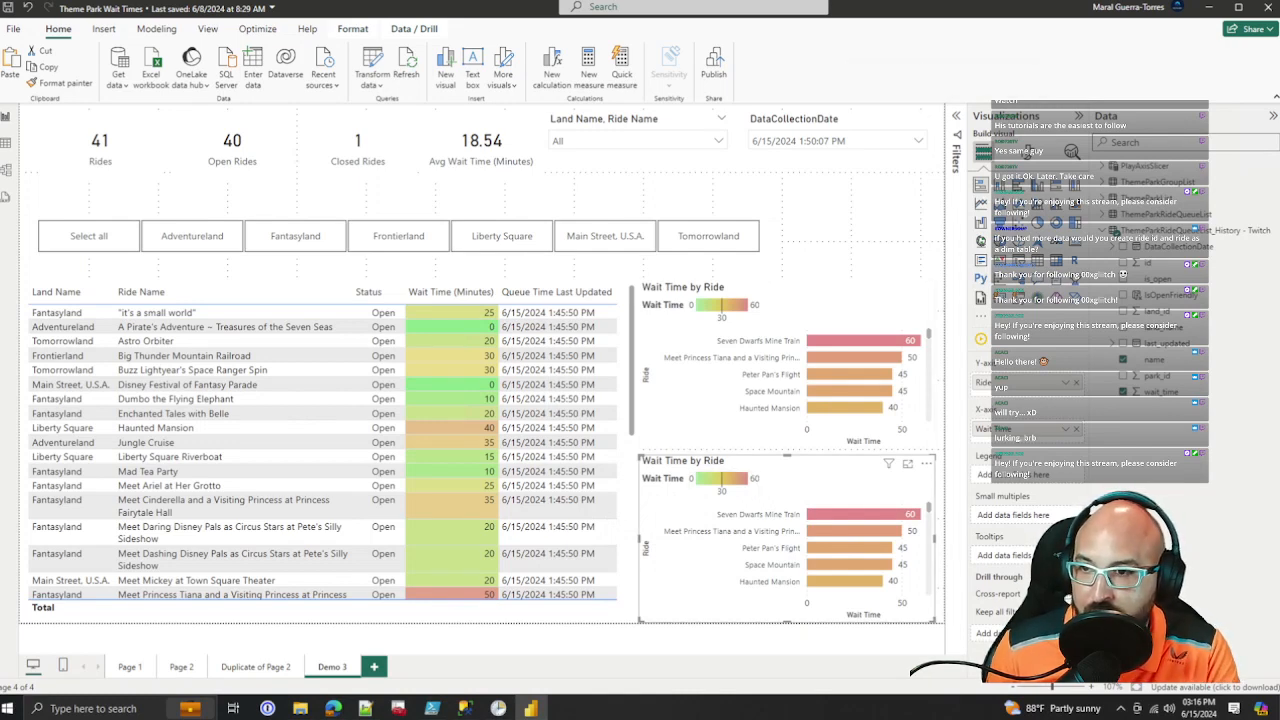
# Step: Filter the lower Wait Time by Ride chart to the top 10 rides by sum of wait_time and check its bars
pyautogui.click(956, 116)
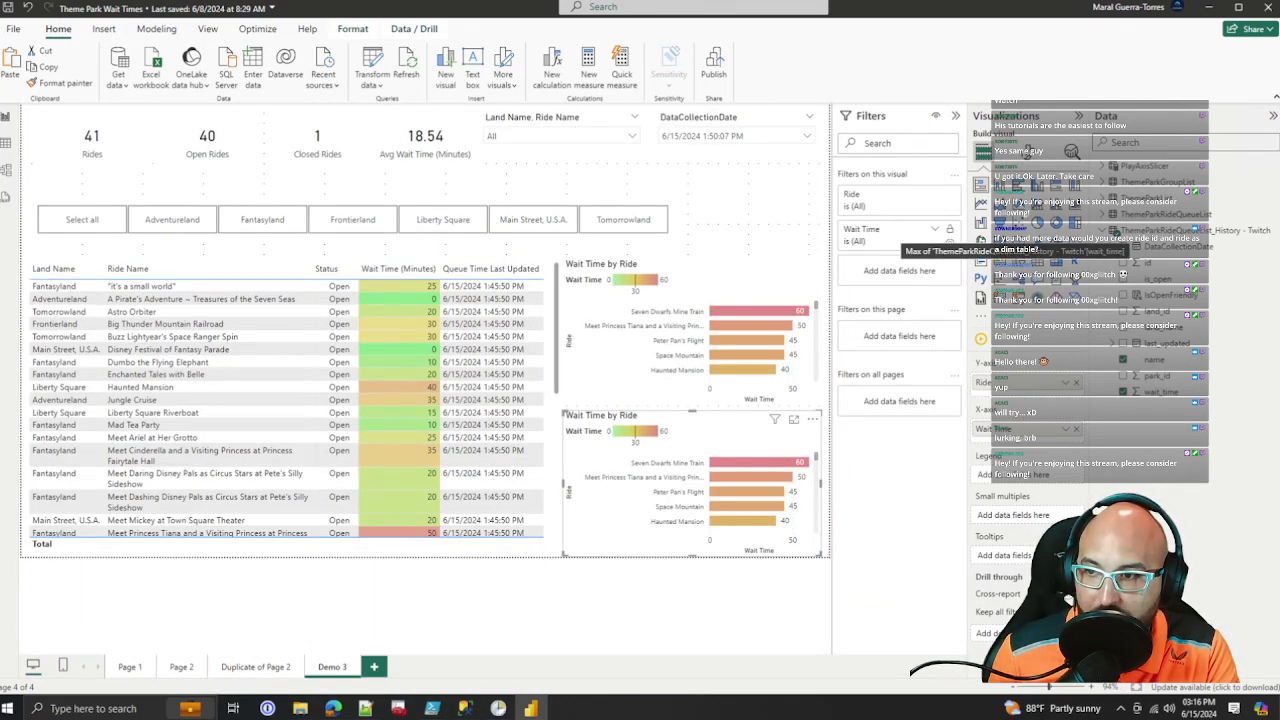
pyautogui.click(935, 194)
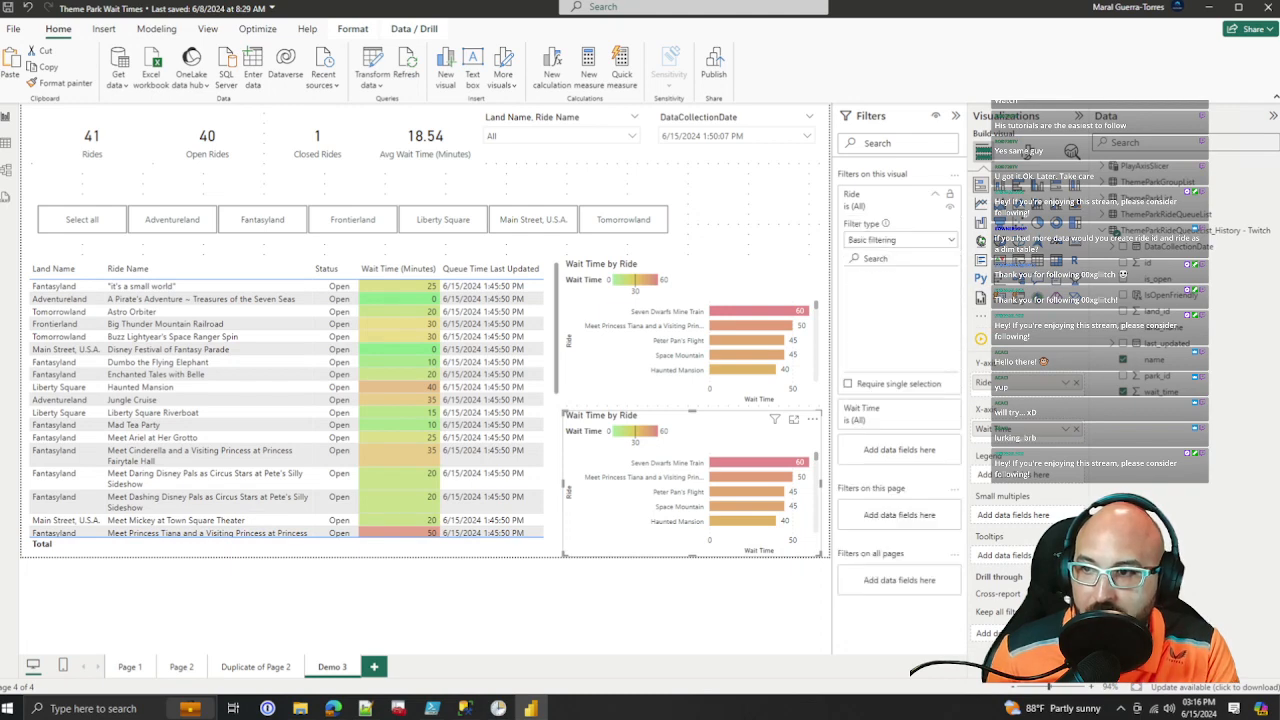
pyautogui.click(900, 240)
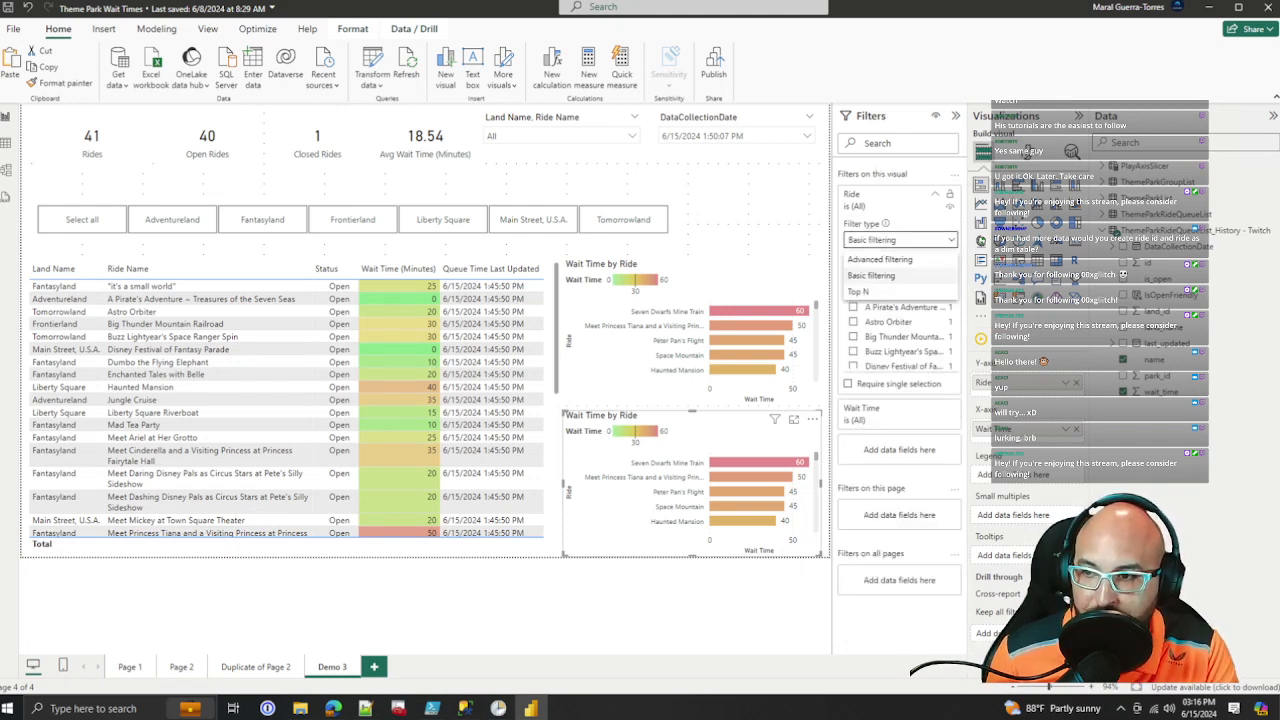
pyautogui.click(858, 291)
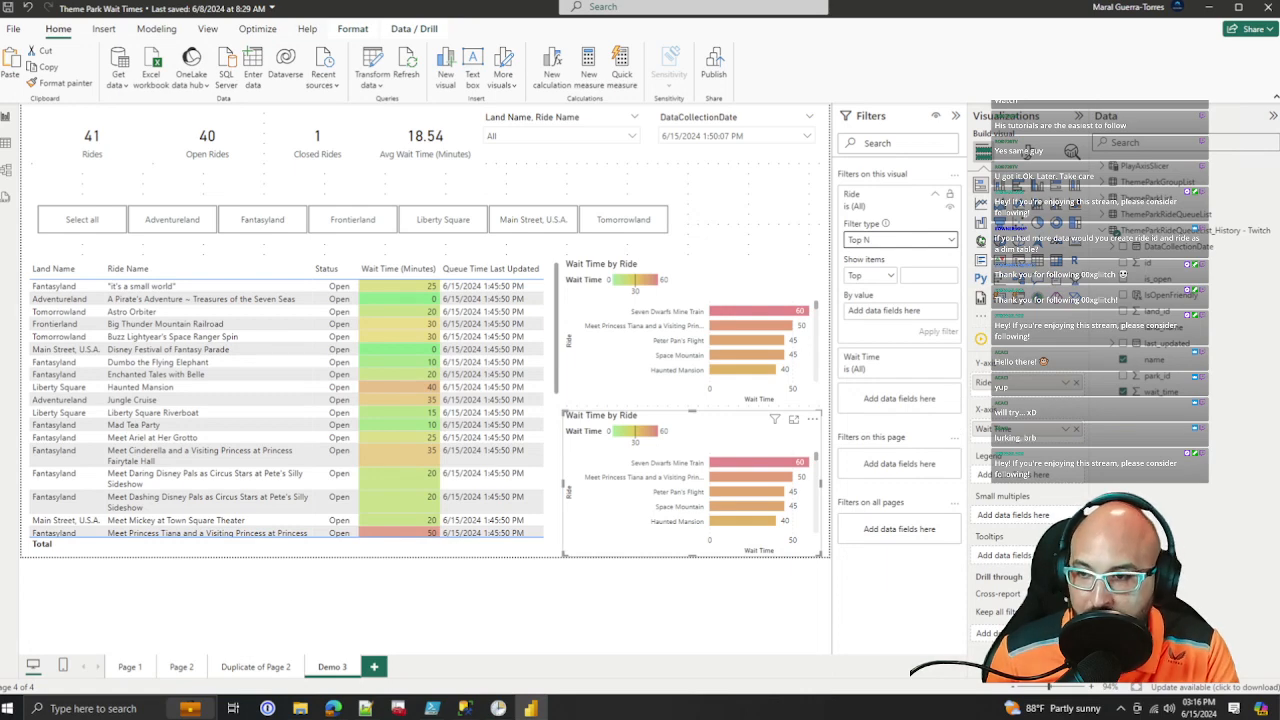
pyautogui.click(928, 275)
pyautogui.write('10')
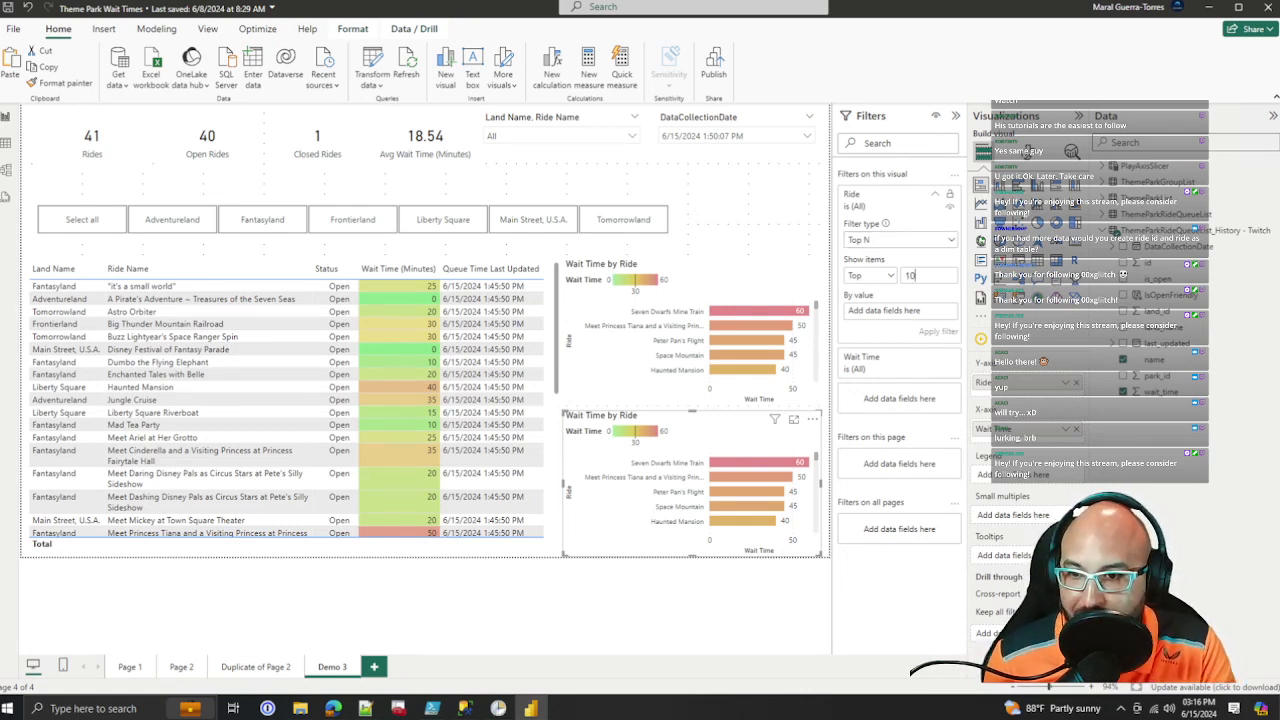
pyautogui.moveTo(1150, 391); pyautogui.dragTo(880, 311)
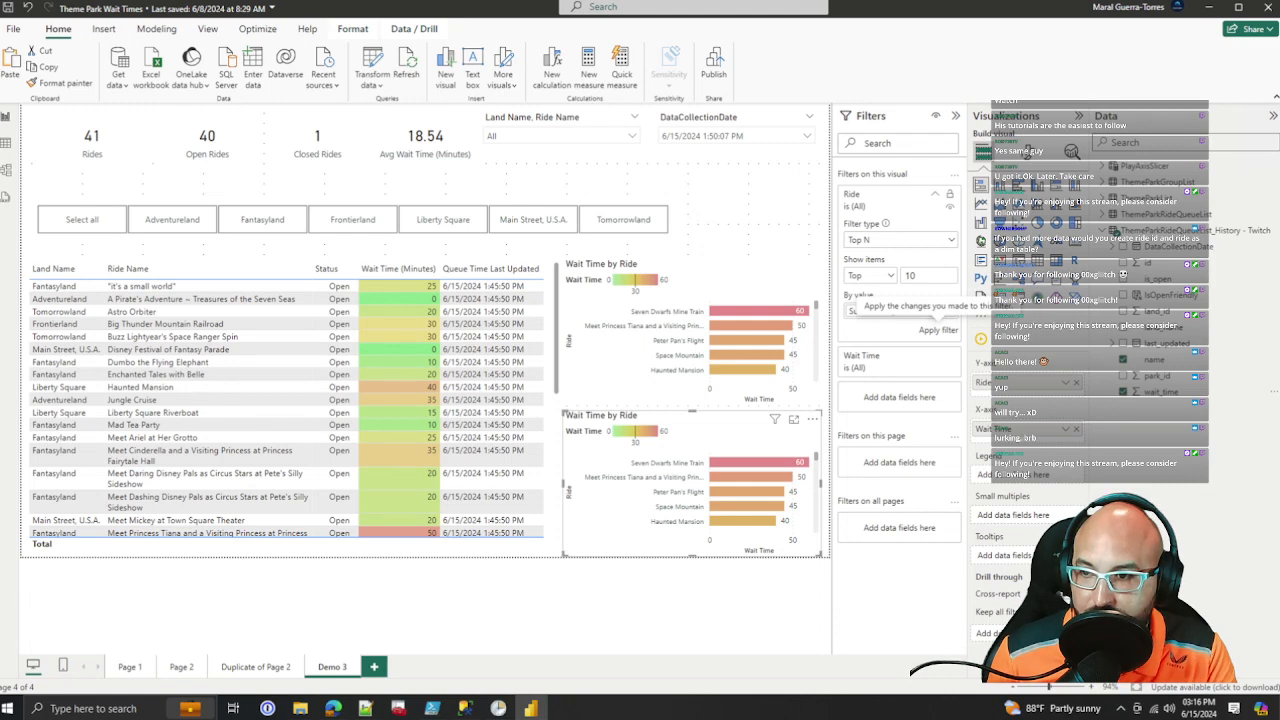
pyautogui.click(938, 329)
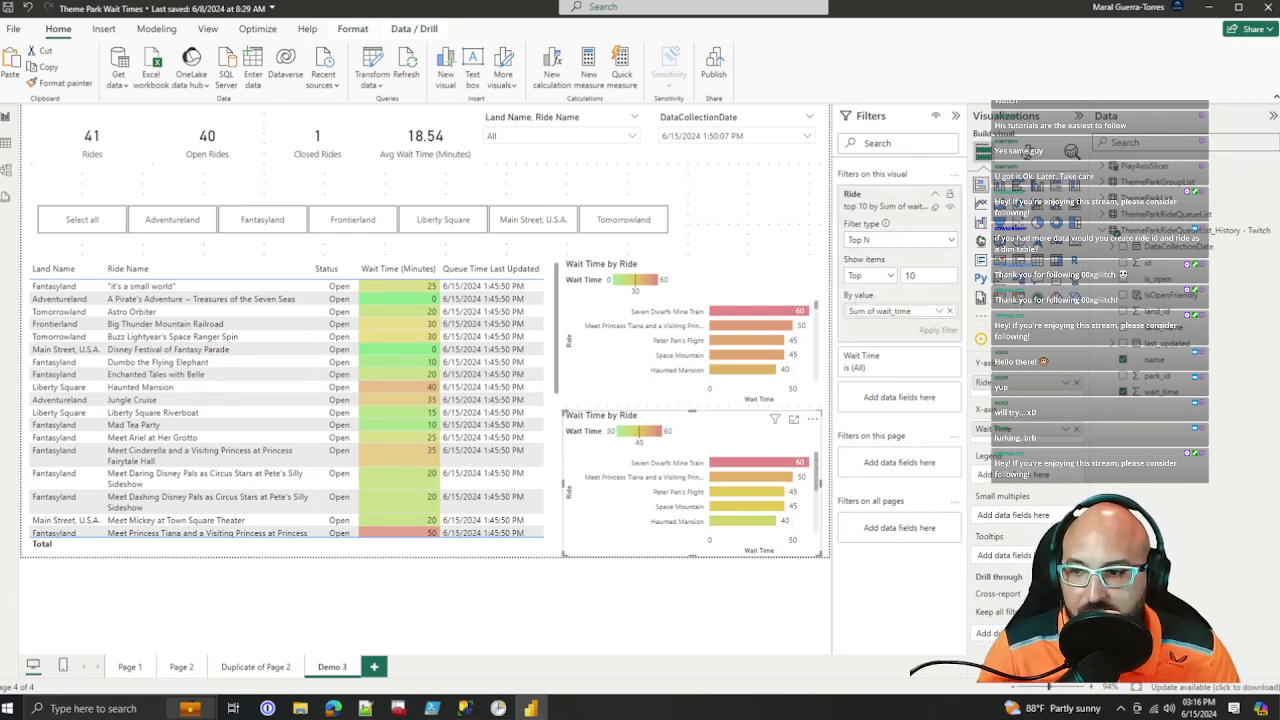
pyautogui.scroll(-3, 690, 490)
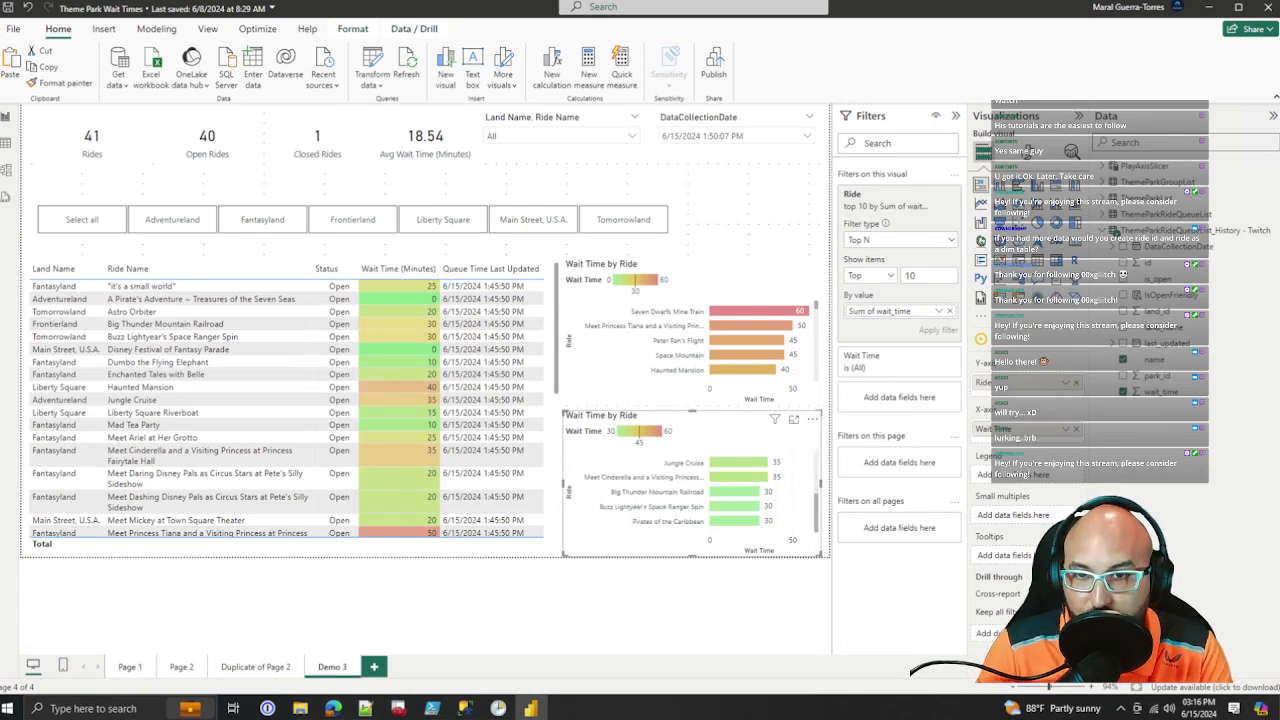
pyautogui.scroll(3, 690, 490)
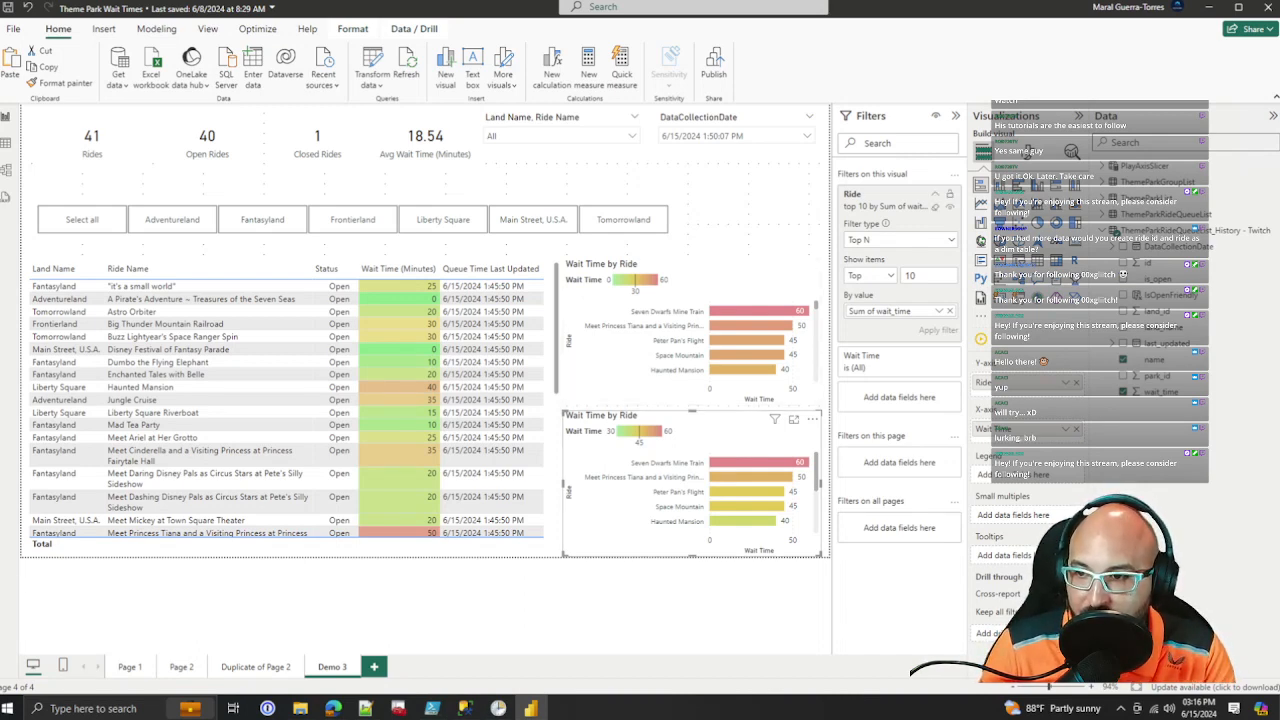
# Step: Switch the lower chart's Ride filter to the bottom 10 by maximum wait_time and apply it
pyautogui.click(938, 311)
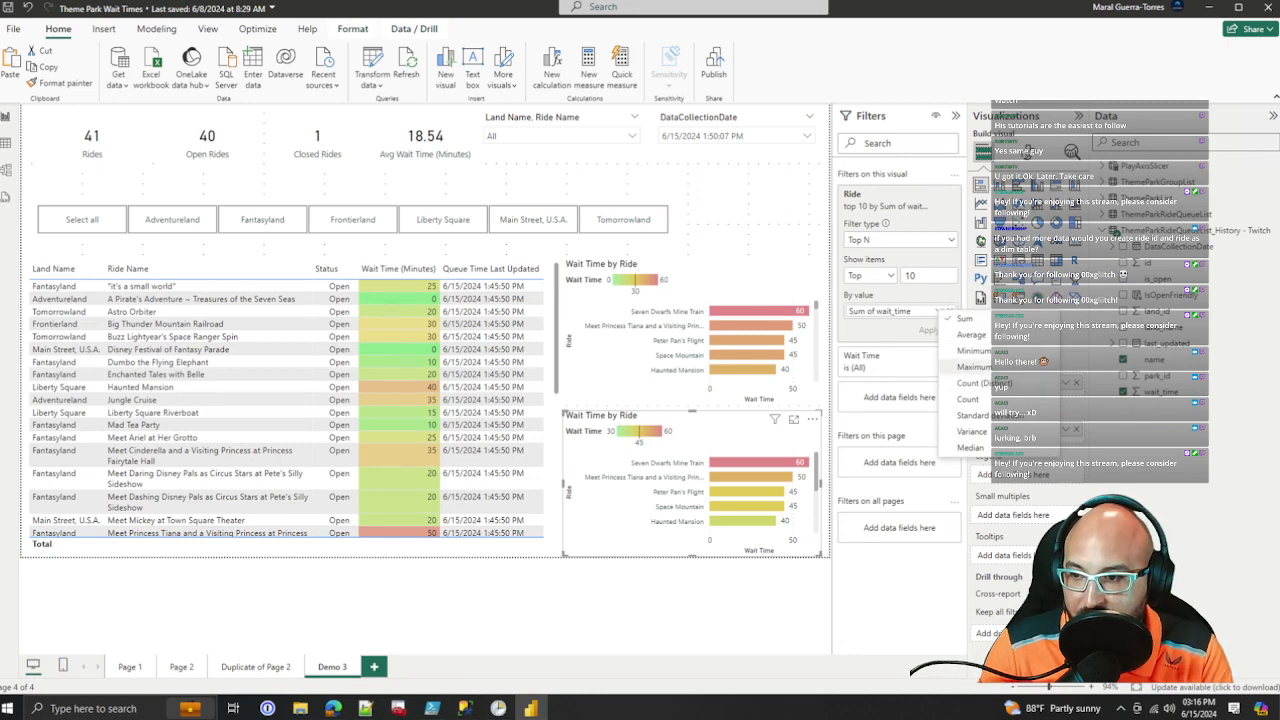
pyautogui.click(962, 364)
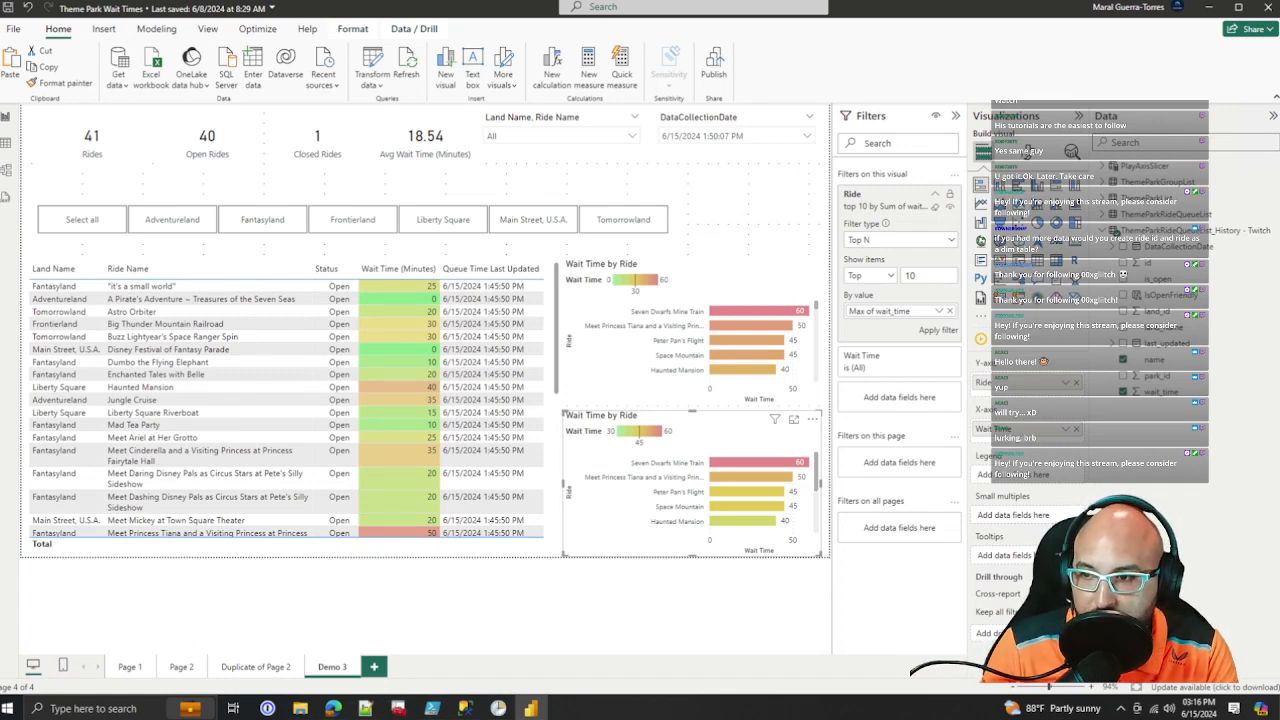
pyautogui.click(871, 276)
pyautogui.click(862, 310)
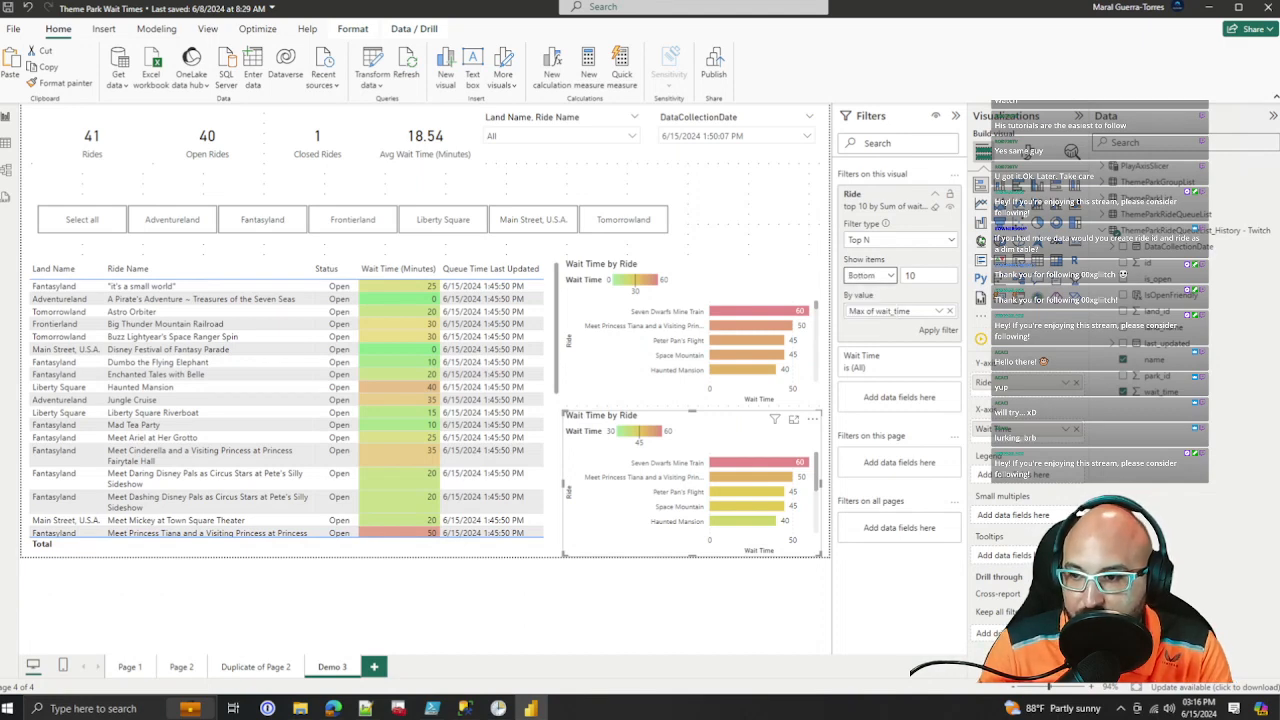
pyautogui.click(938, 330)
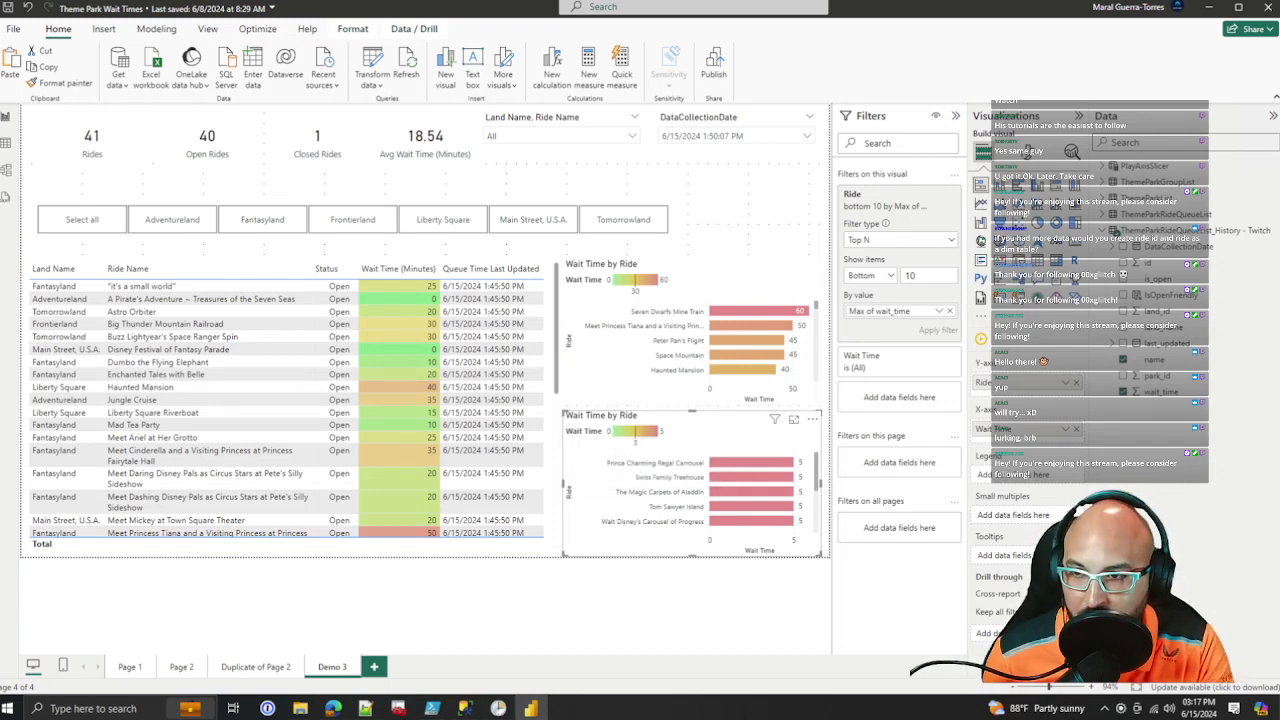
# Step: Recolor the lower chart's bar gradient with a light blue center and a blue maximum, then deselect the chart and collapse the filters
pyautogui.click(1028, 152)
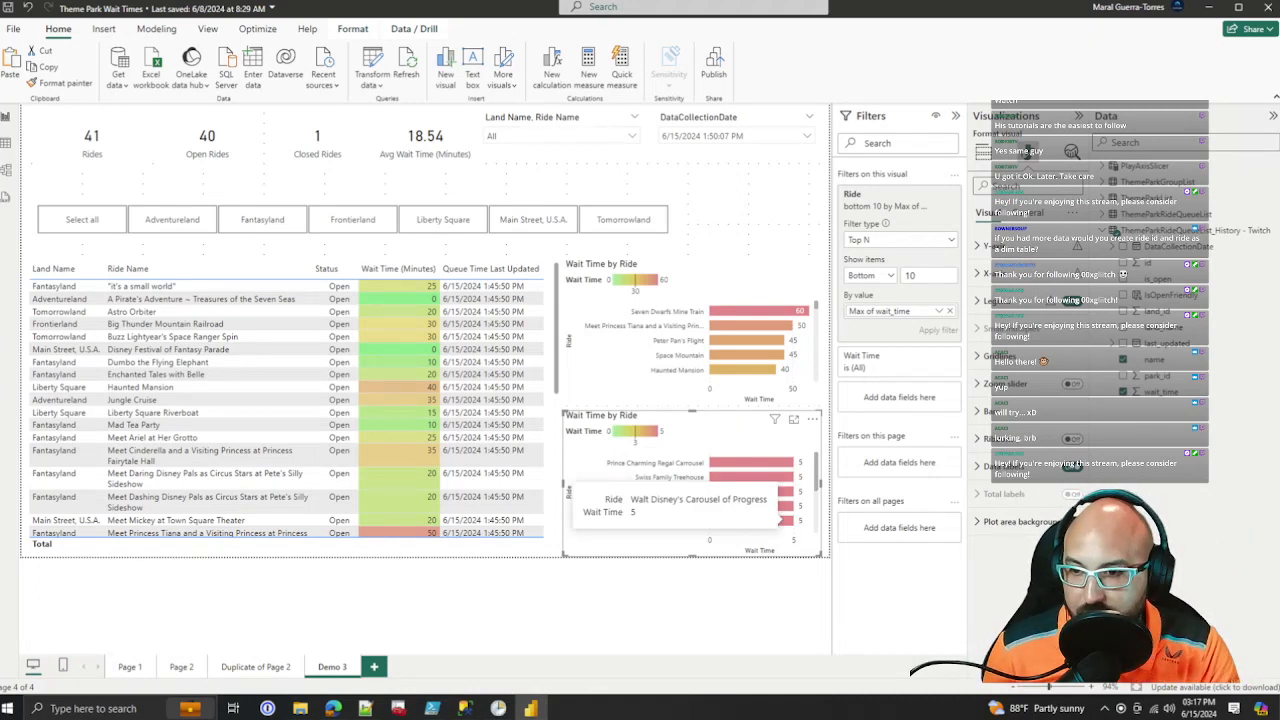
pyautogui.click(990, 411)
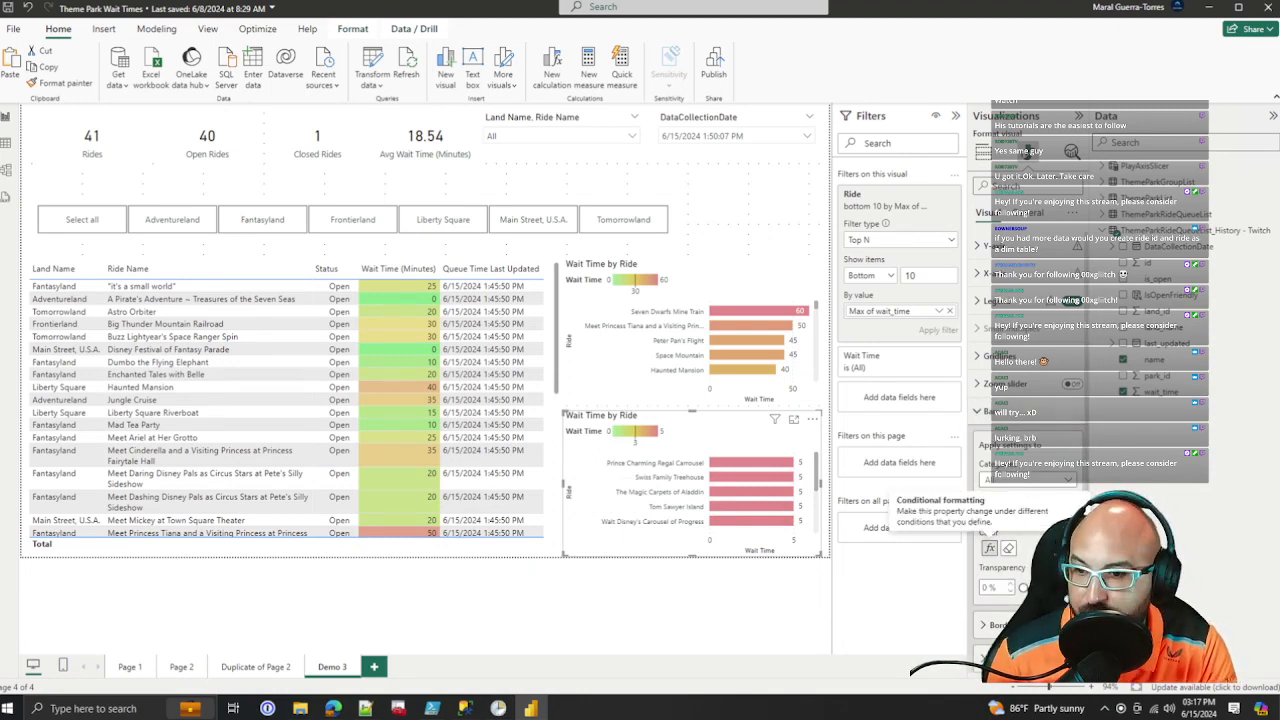
pyautogui.click(989, 548)
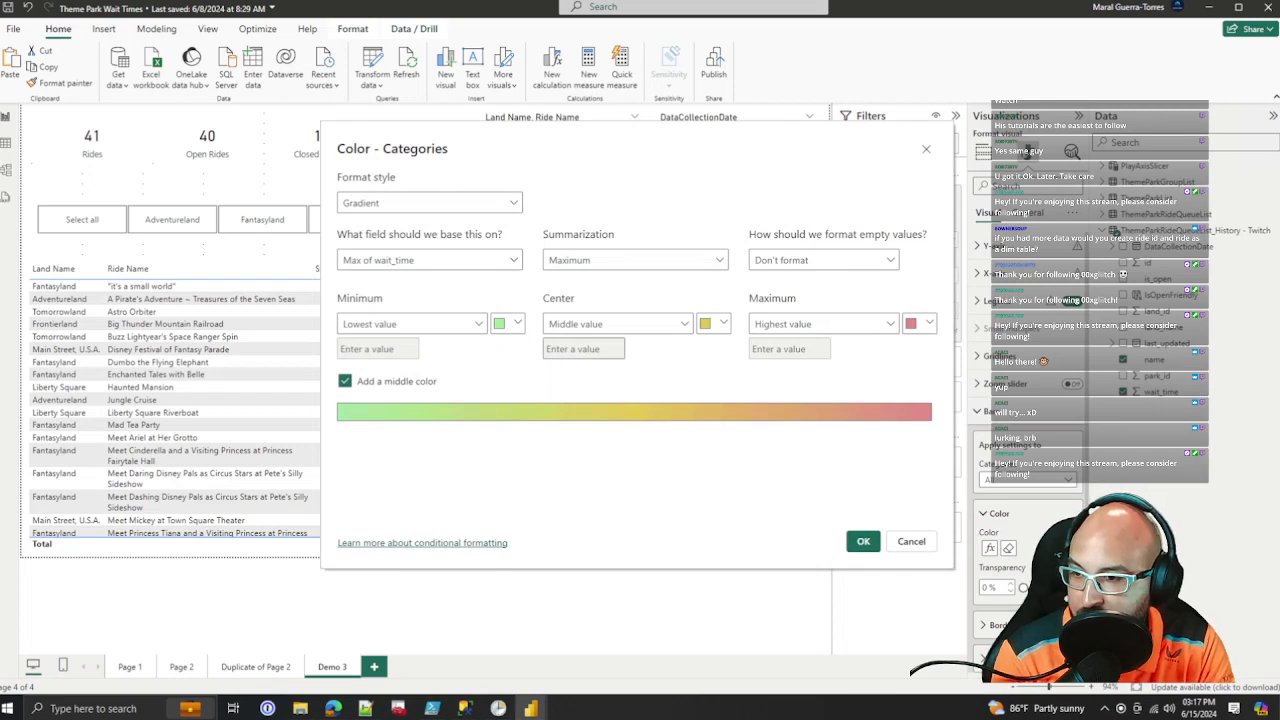
pyautogui.click(918, 323)
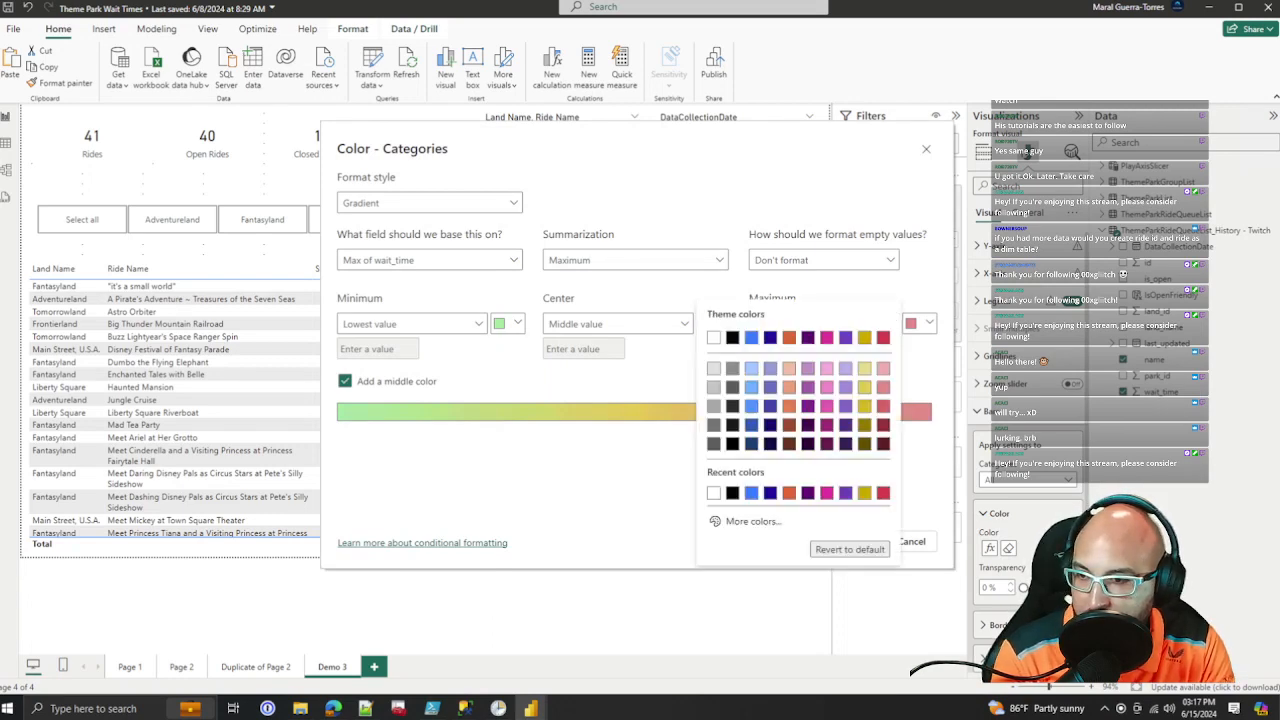
pyautogui.click(751, 369)
pyautogui.click(723, 323)
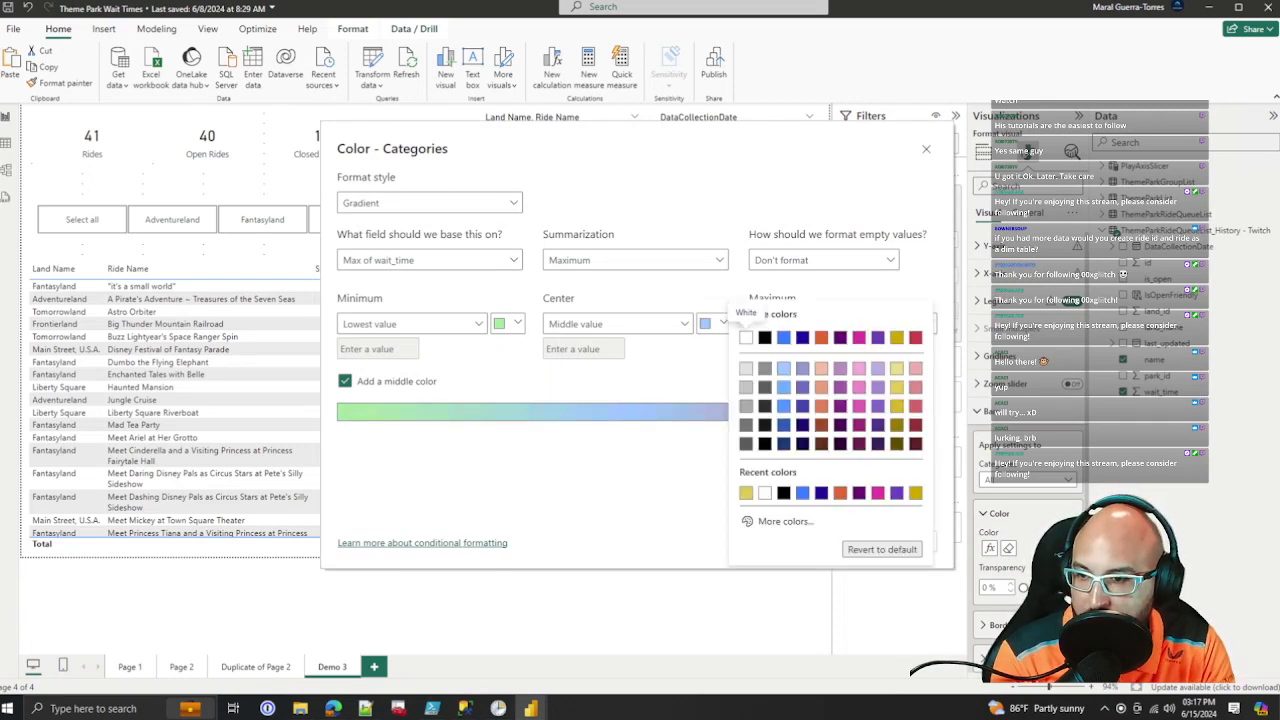
pyautogui.click(784, 406)
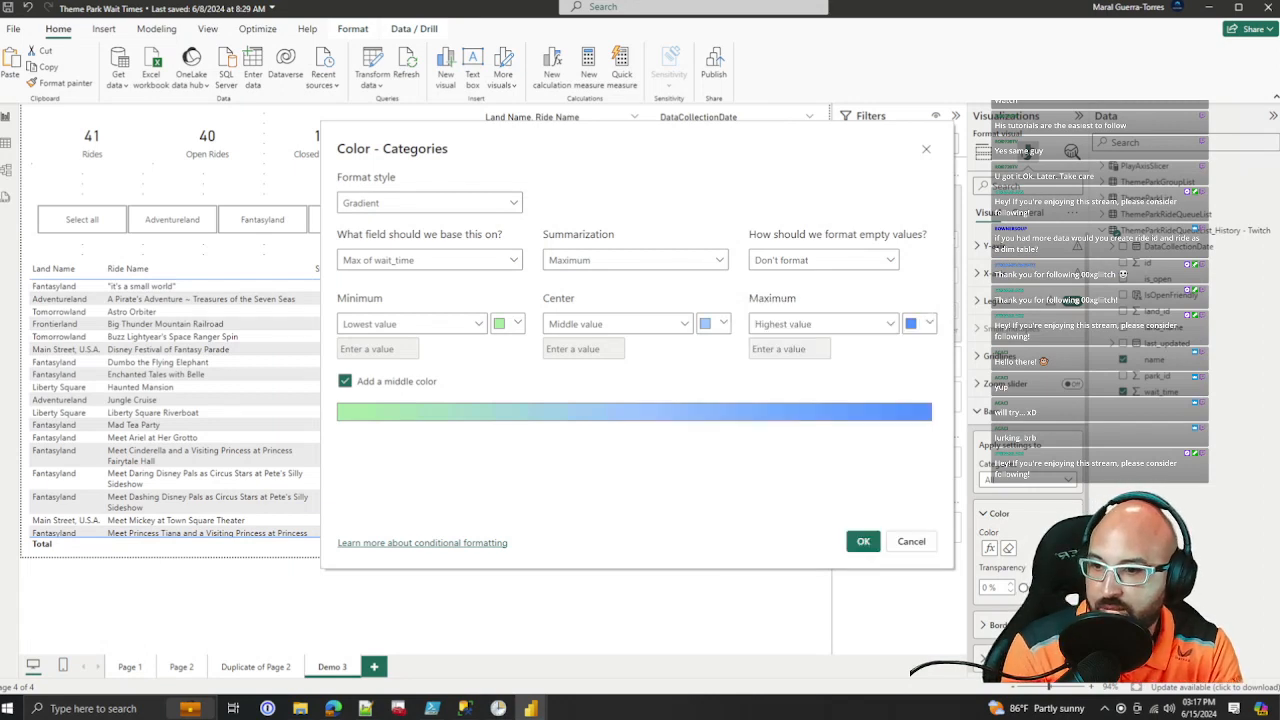
pyautogui.click(863, 541)
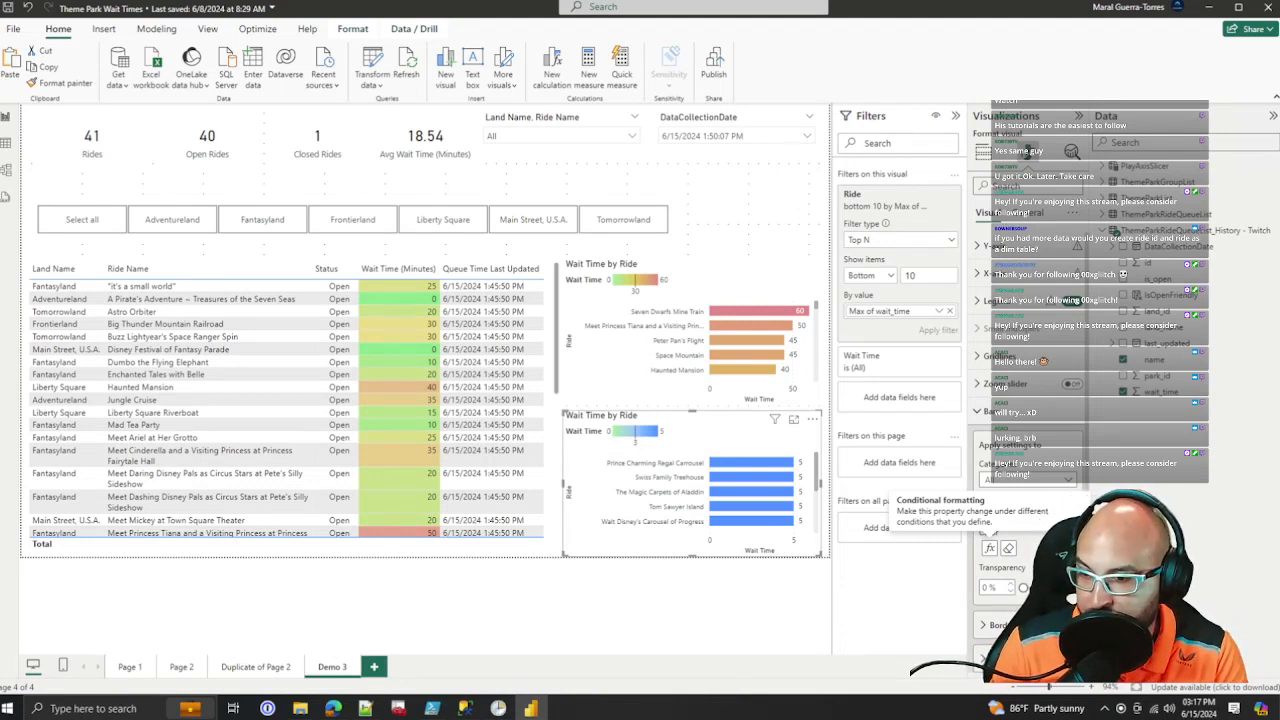
pyautogui.scroll(5, 755, 492)
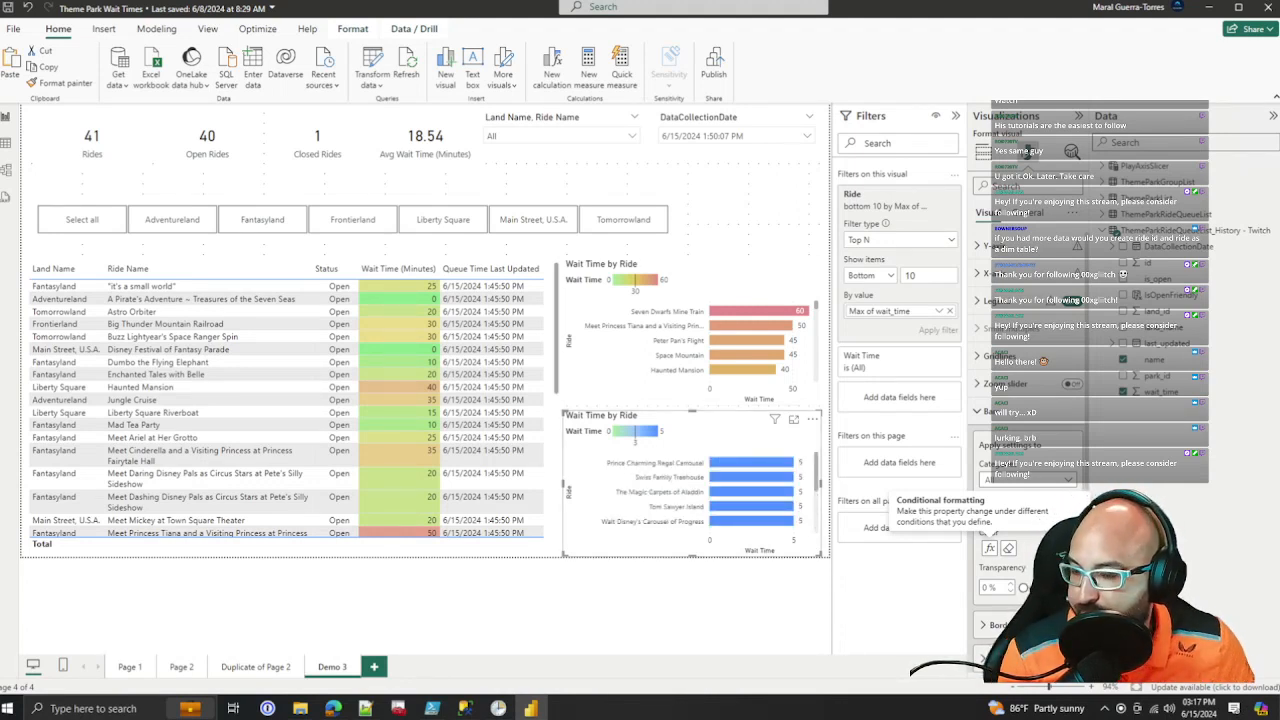
pyautogui.click(750, 218)
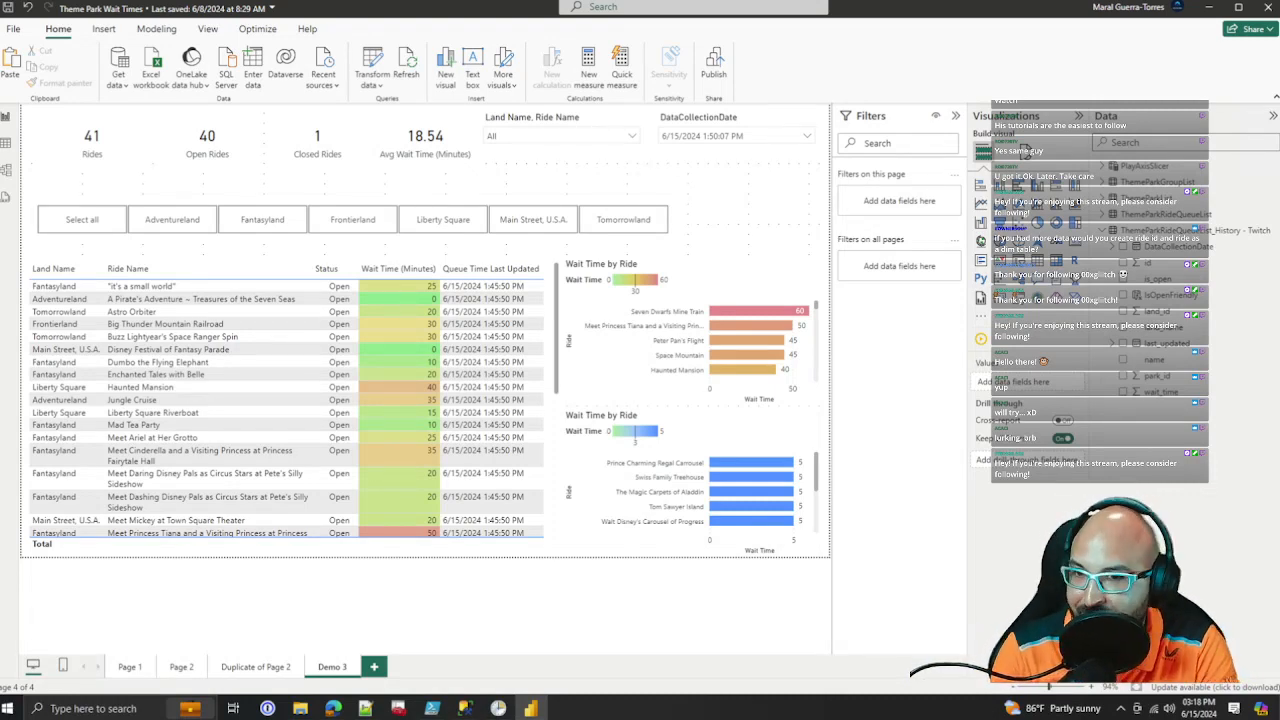
pyautogui.click(956, 116)
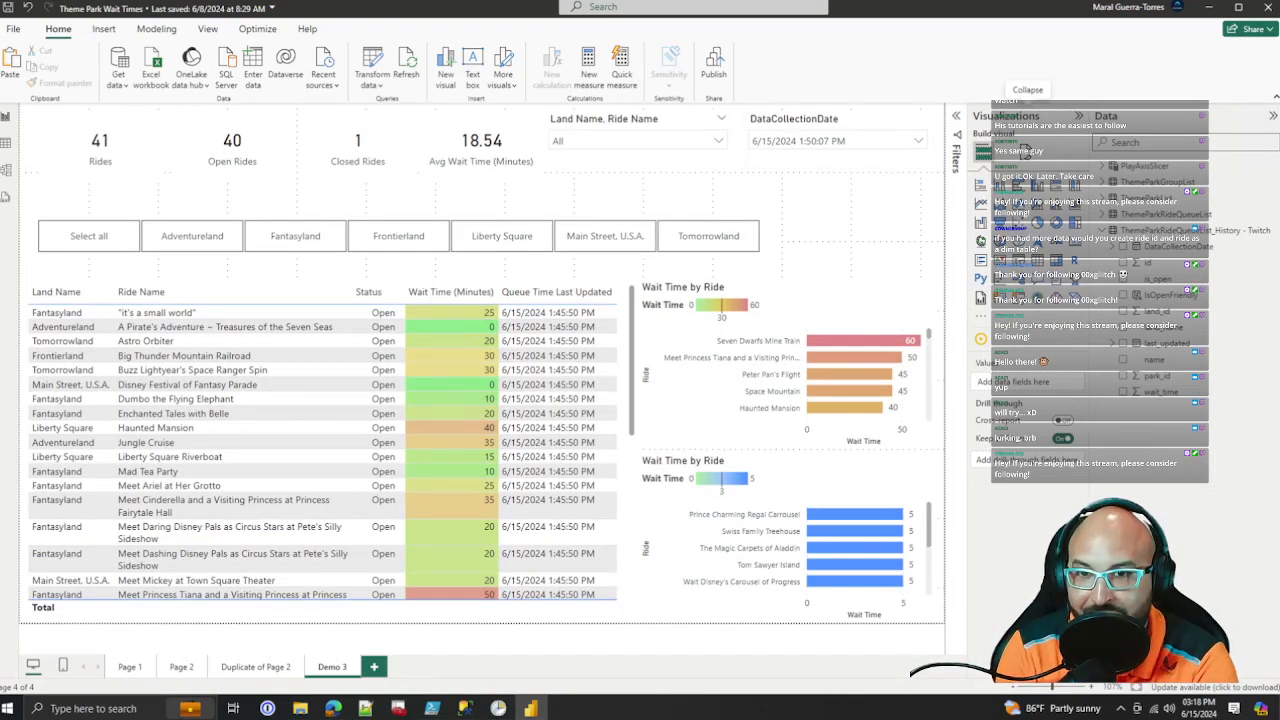